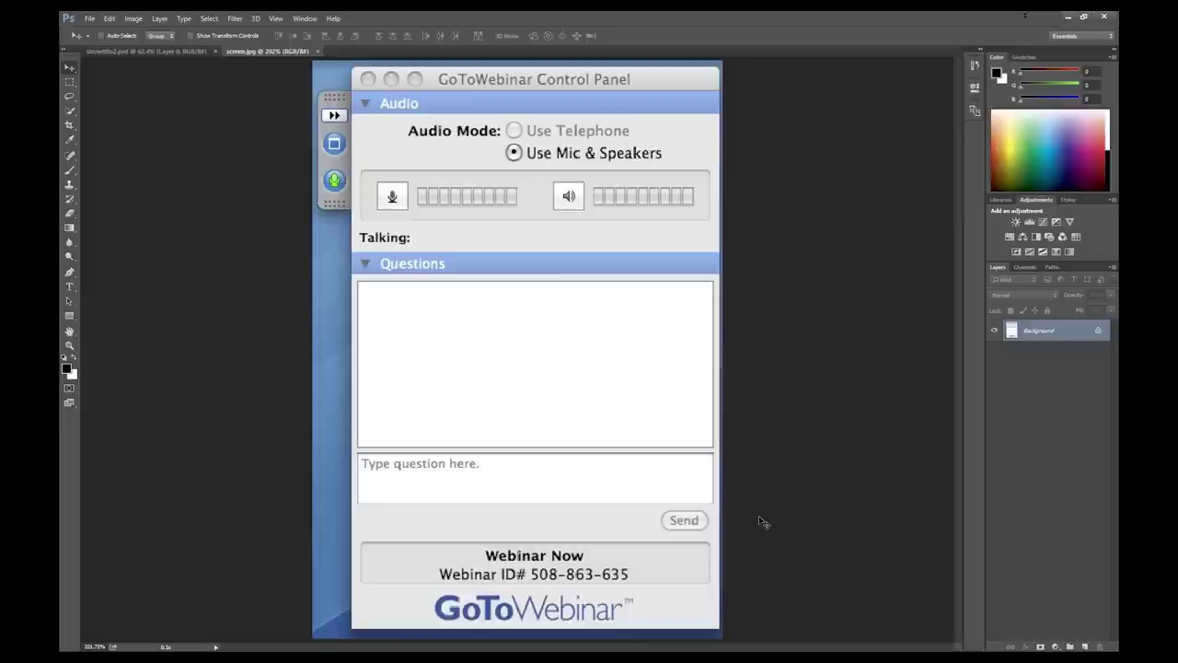
# Switch to the showtitle2.psd title image, view the RetouchPRO Paid Subscriptions page, then return to Photoshop
pyautogui.click(164, 51)
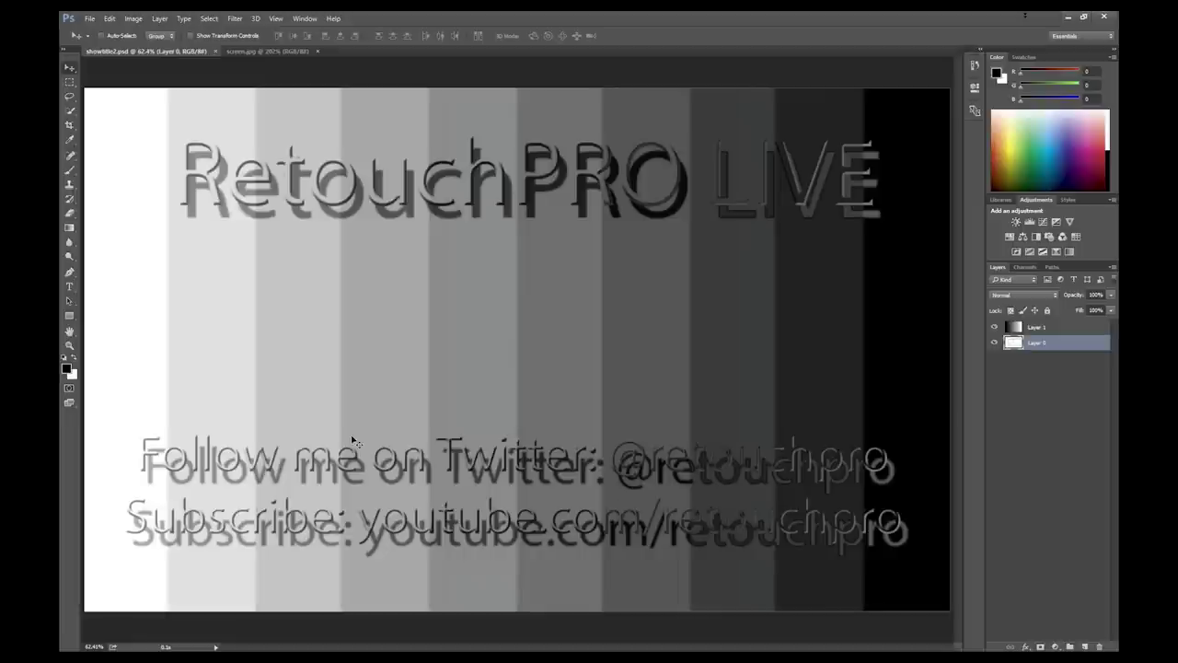
pyautogui.hotkey('alt', 'Tab')
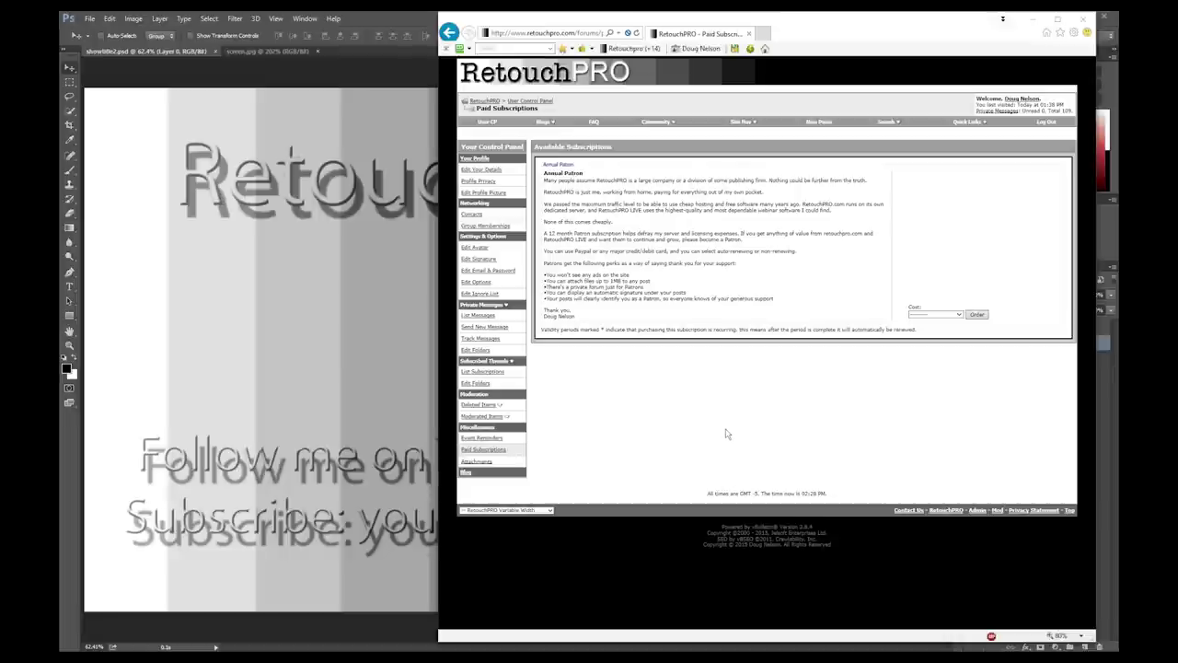
pyautogui.click(397, 21)
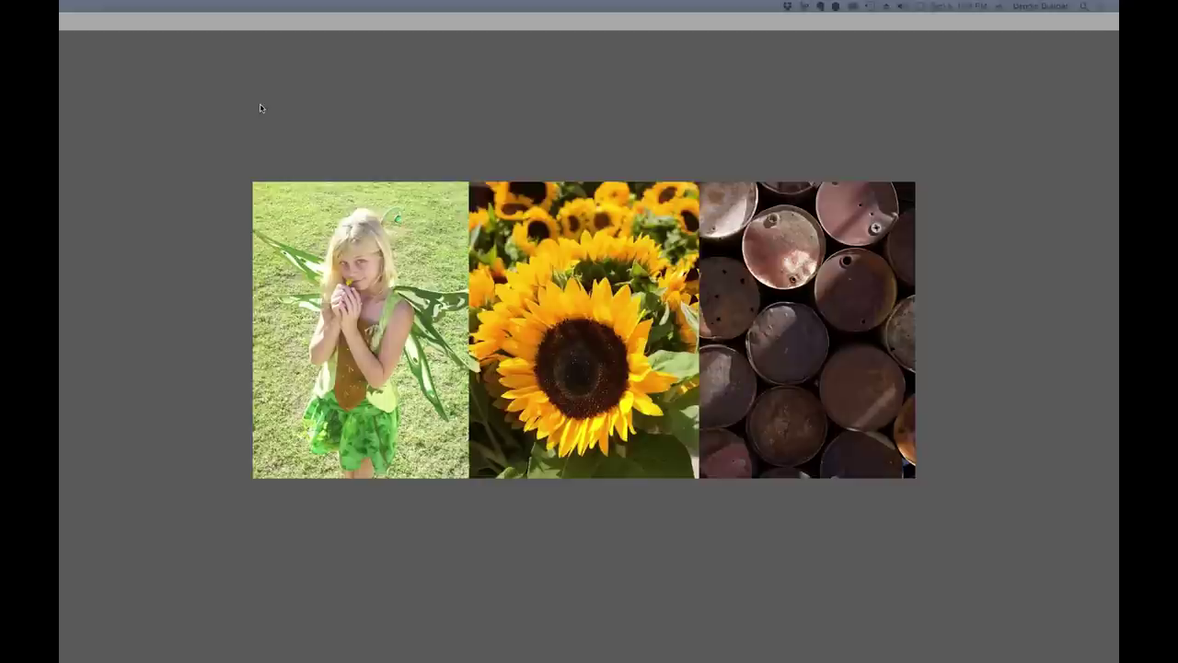
# Restore the hidden workspace panels around the three-photo Blending Examples image
pyautogui.press('Tab')
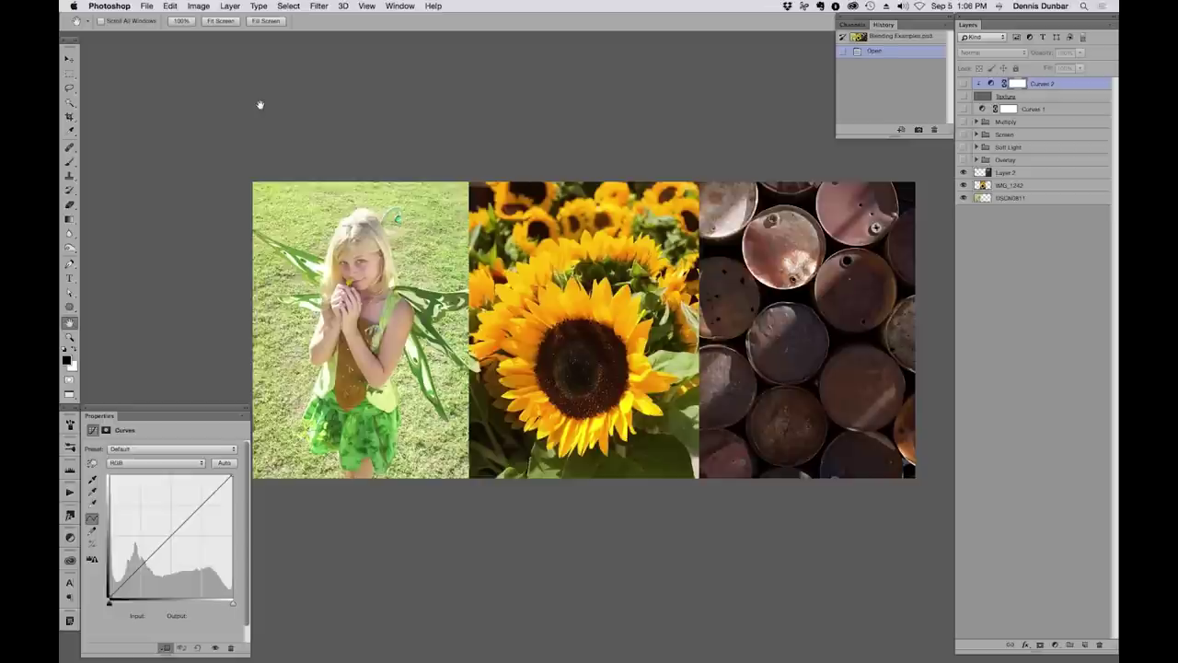
# Select and show the Texture layer, then look at its blend mode list without choosing one
pyautogui.click(1028, 96)
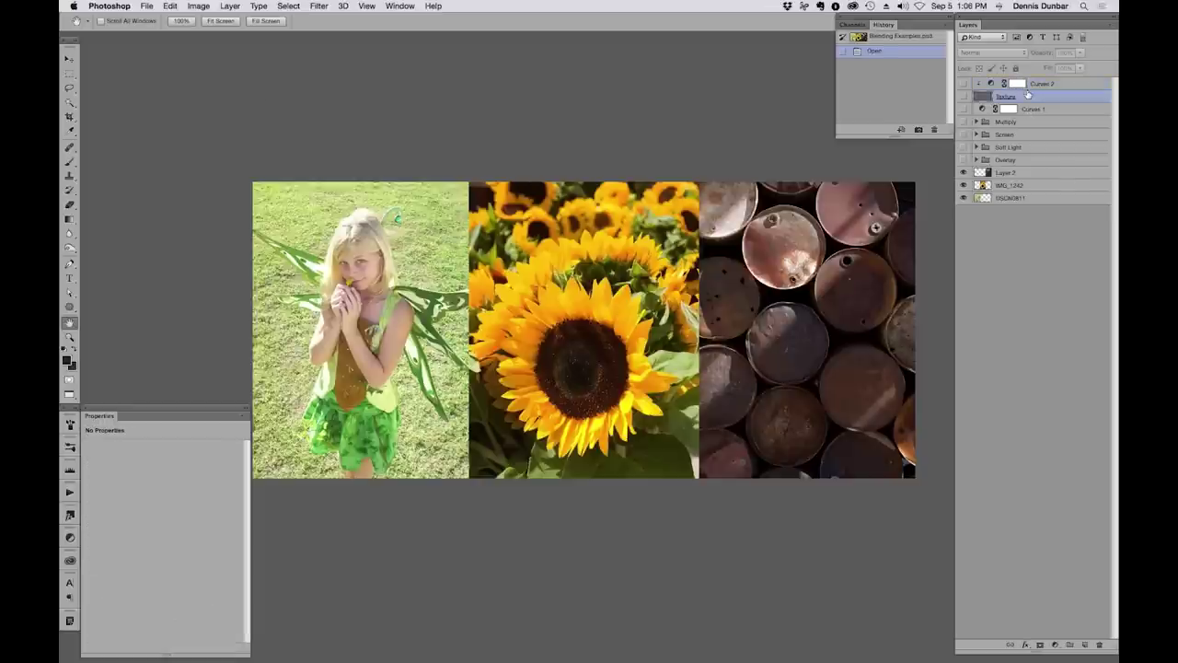
pyautogui.click(963, 96)
pyautogui.click(991, 53)
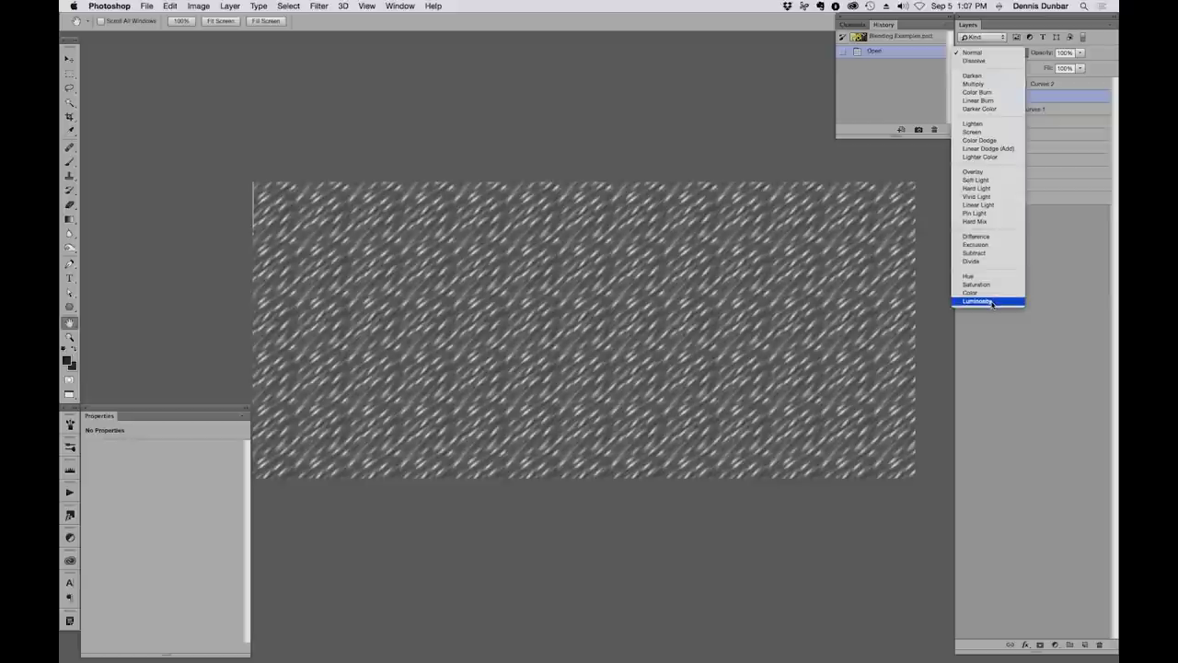
pyautogui.click(1054, 330)
# Hide Texture, expand the Overlay group, and view Overlay Crvs' default straight-line curve
pyautogui.click(963, 95)
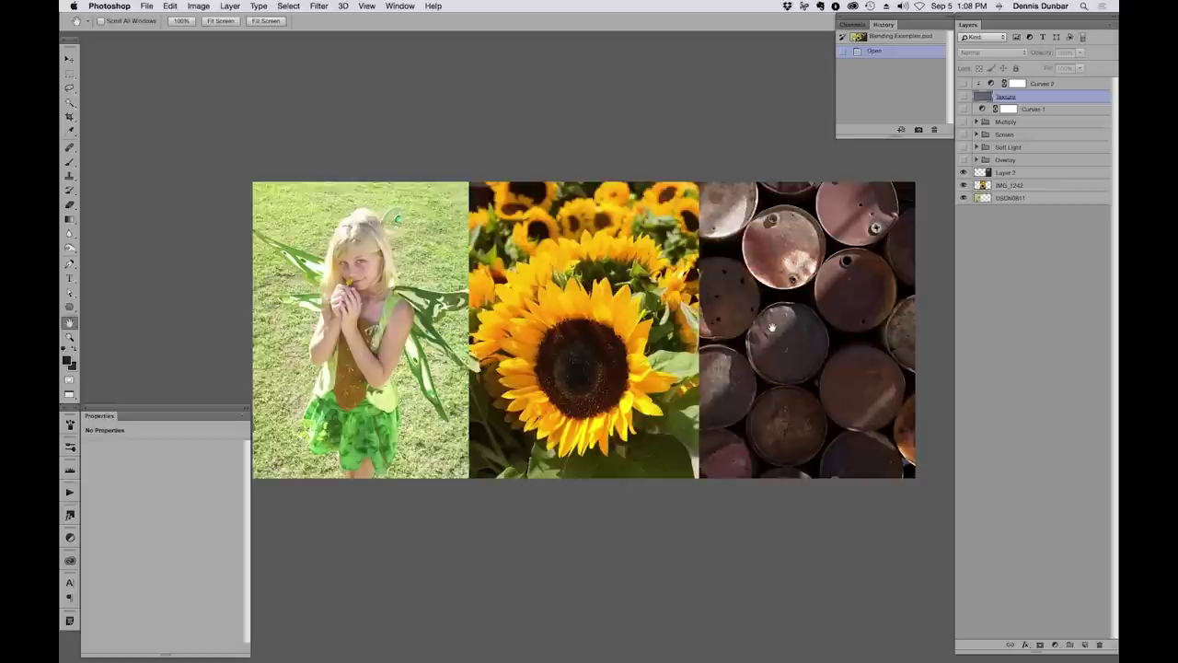
pyautogui.click(977, 159)
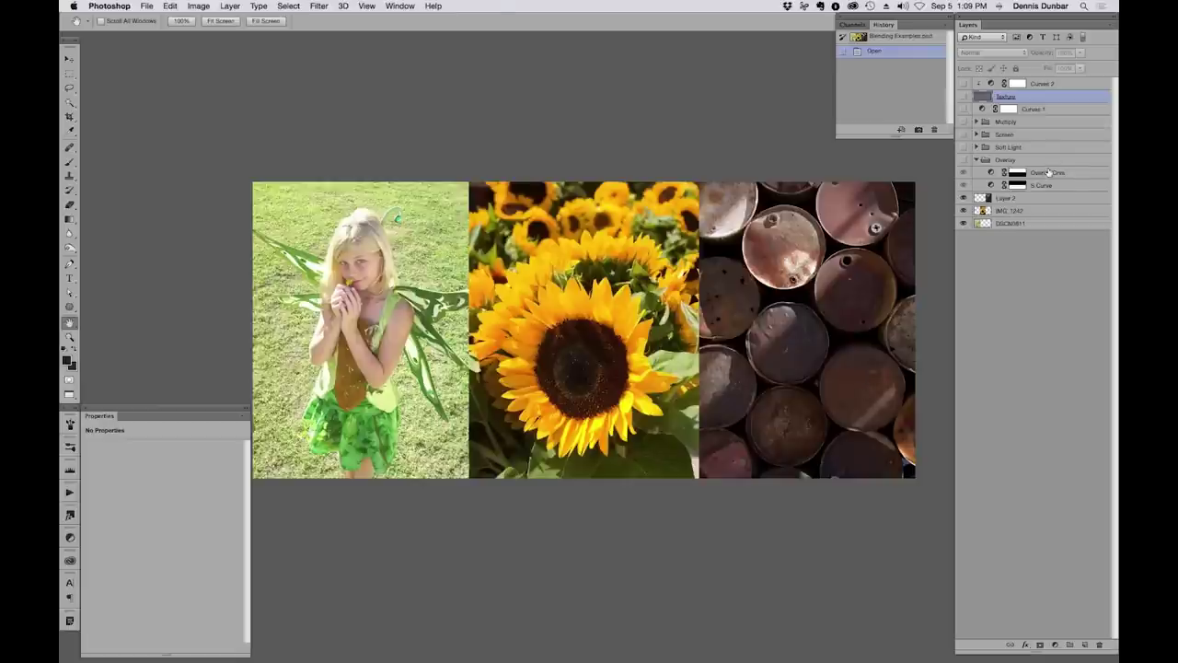
pyautogui.click(1075, 184)
pyautogui.click(1046, 178)
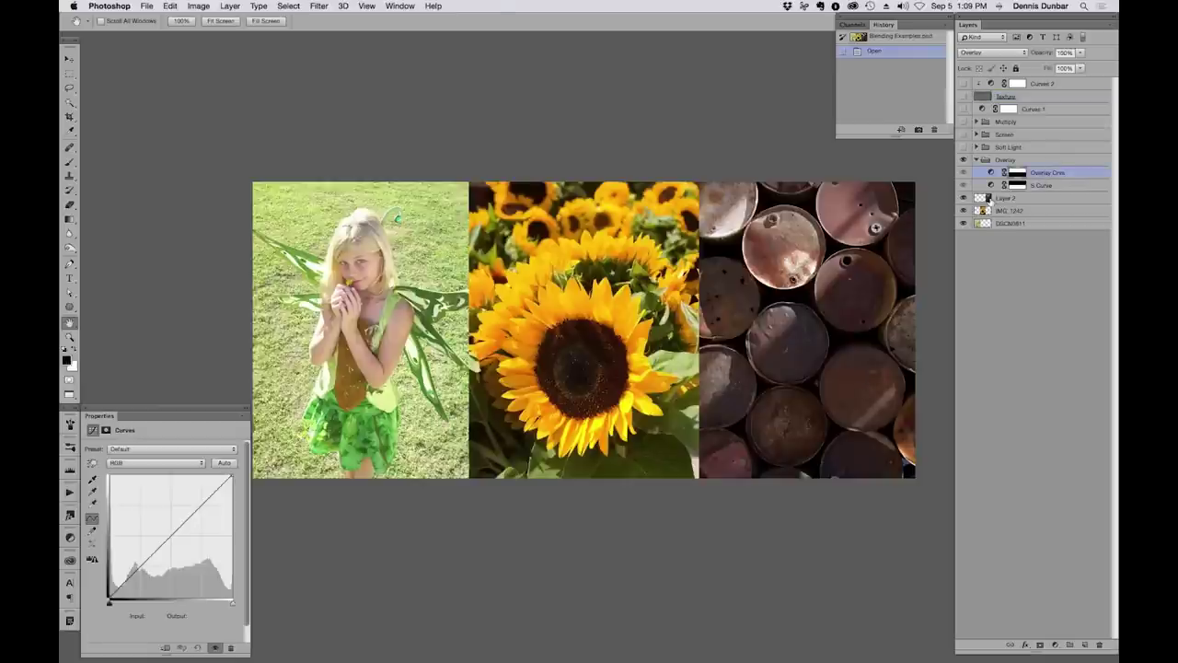
pyautogui.click(964, 162)
# Turn on the Overlay group for stronger contrast and view the S Curve's custom S-shaped curve
pyautogui.click(965, 162)
pyautogui.click(964, 162)
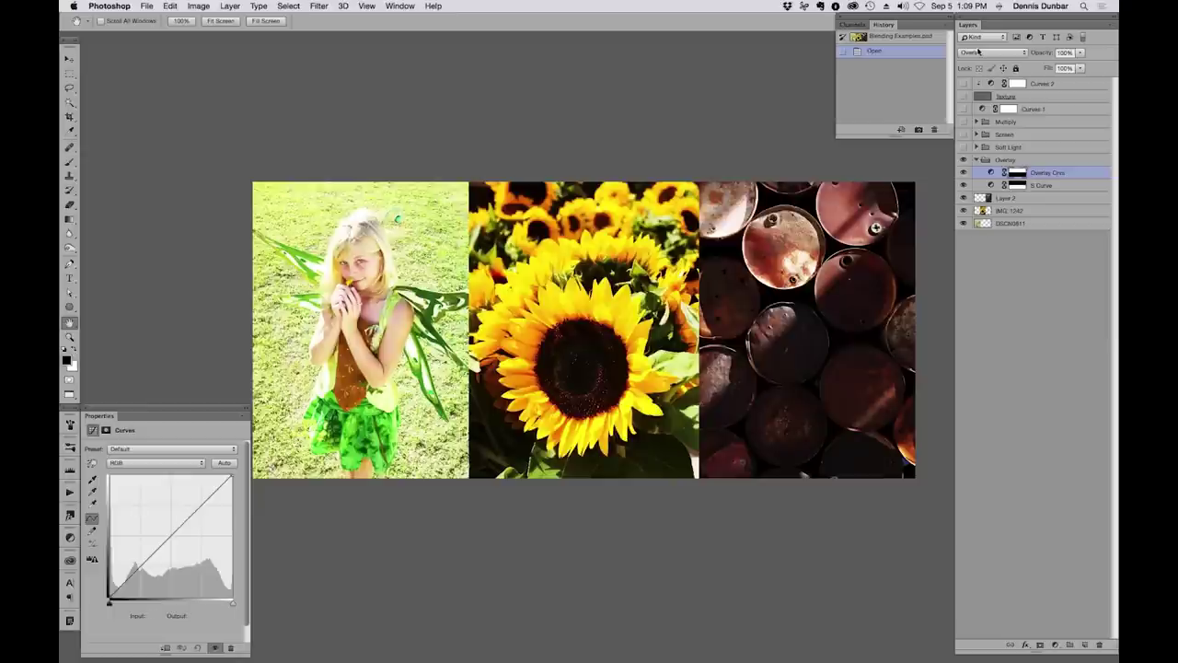
pyautogui.click(1042, 186)
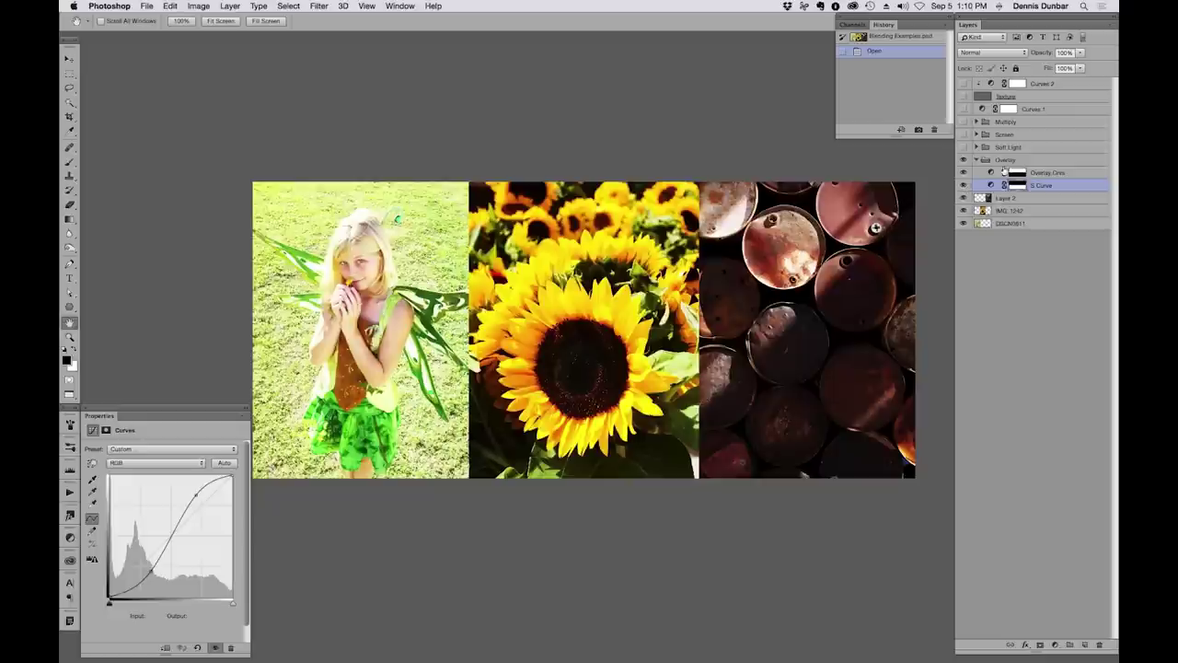
# Toggle the Overlay group and its S Curve off and on to compare their contrast
pyautogui.click(963, 160)
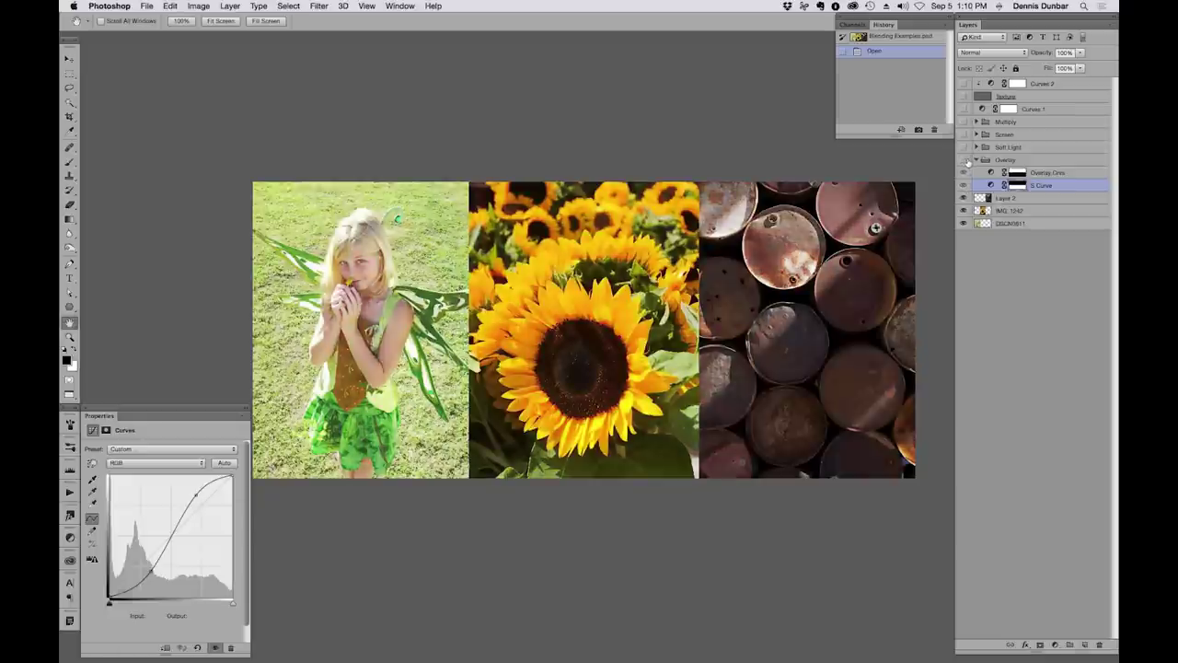
pyautogui.click(963, 160)
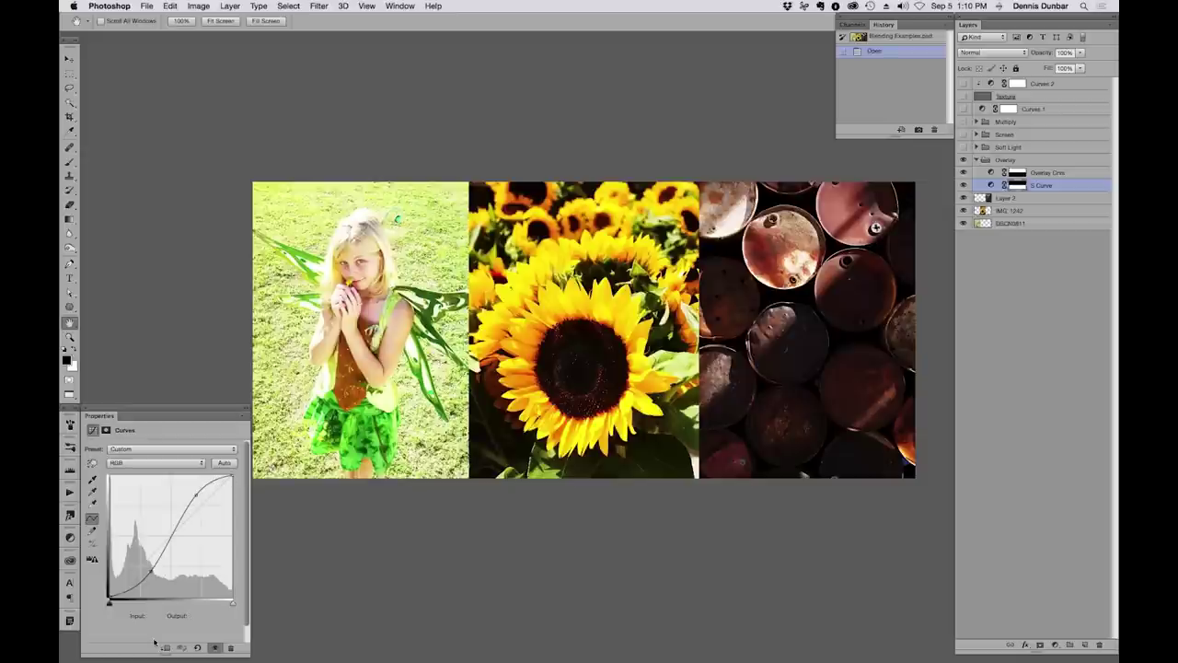
pyautogui.click(964, 186)
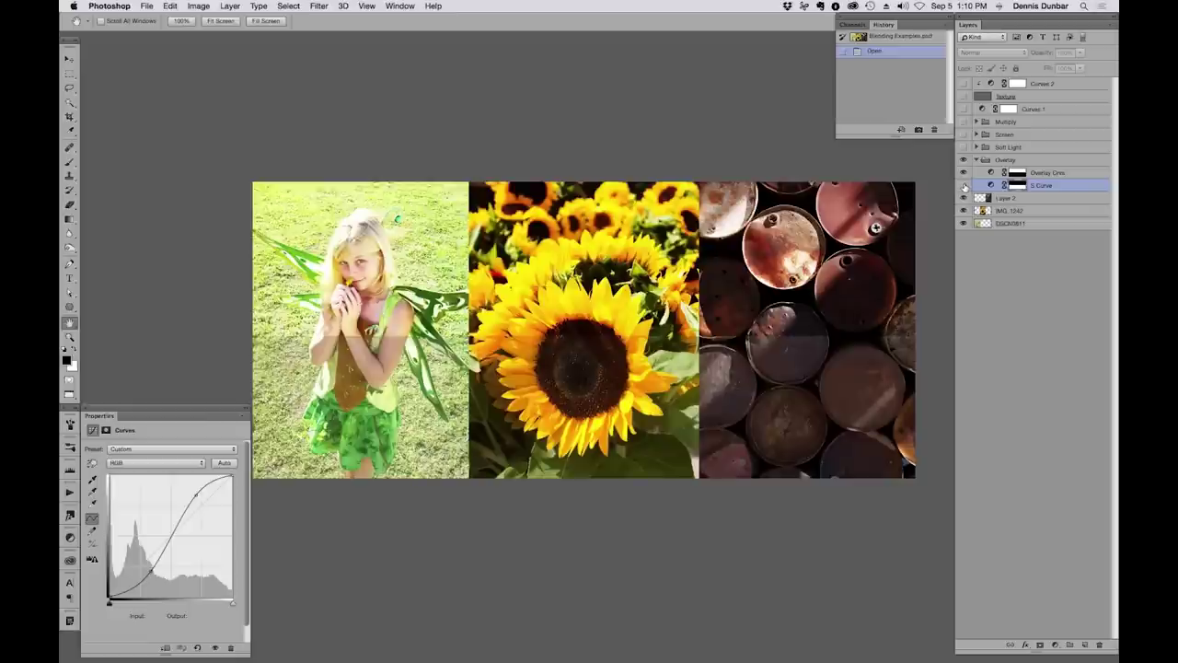
pyautogui.click(1053, 172)
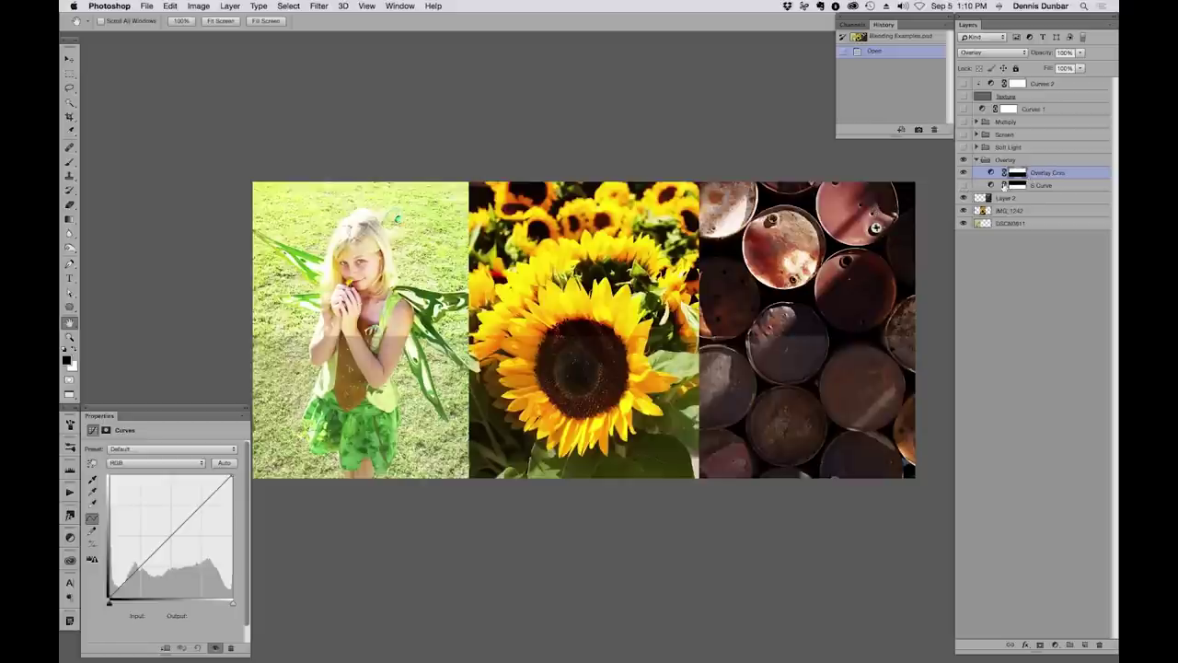
pyautogui.click(964, 185)
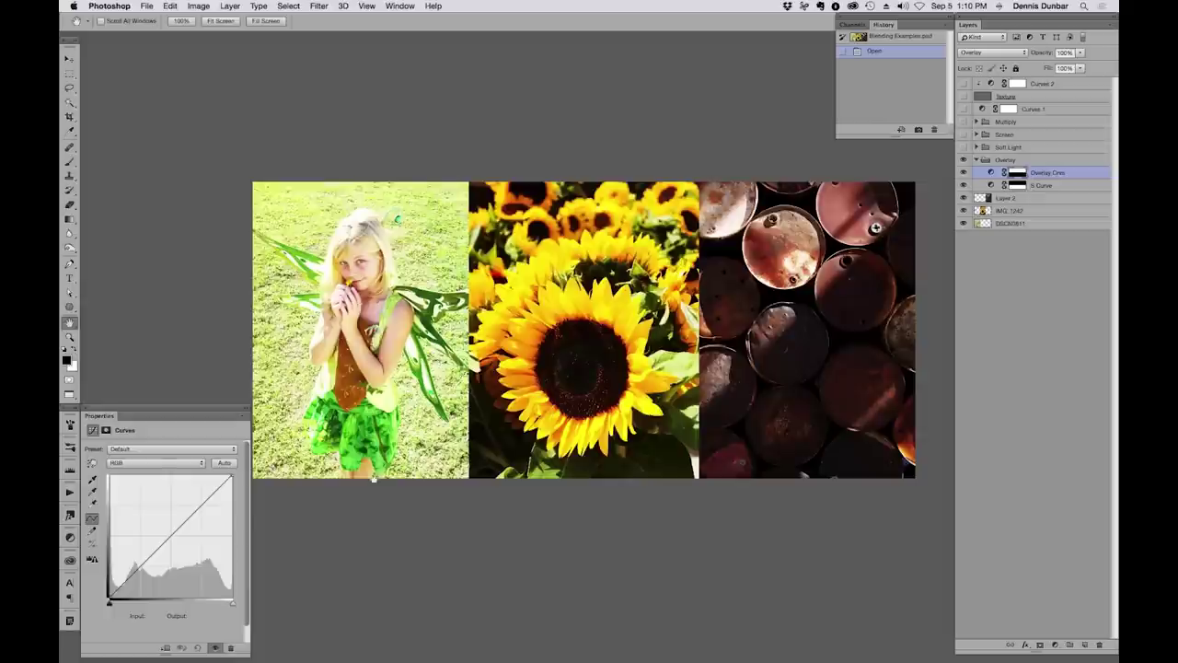
pyautogui.click(993, 185)
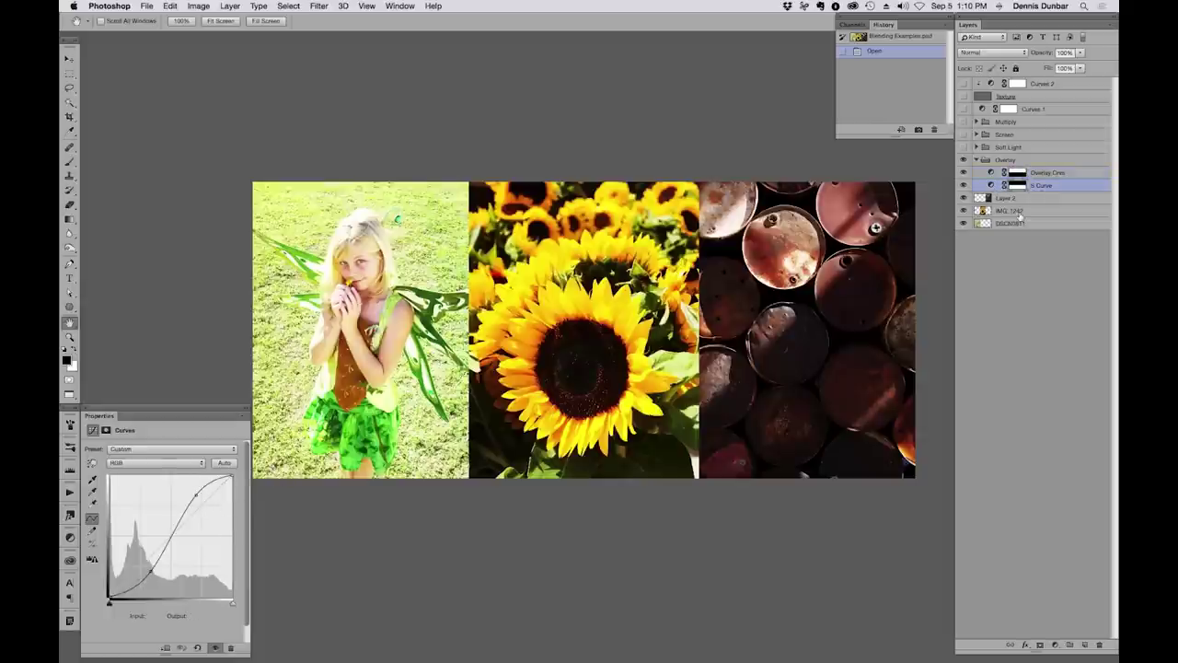
pyautogui.click(964, 185)
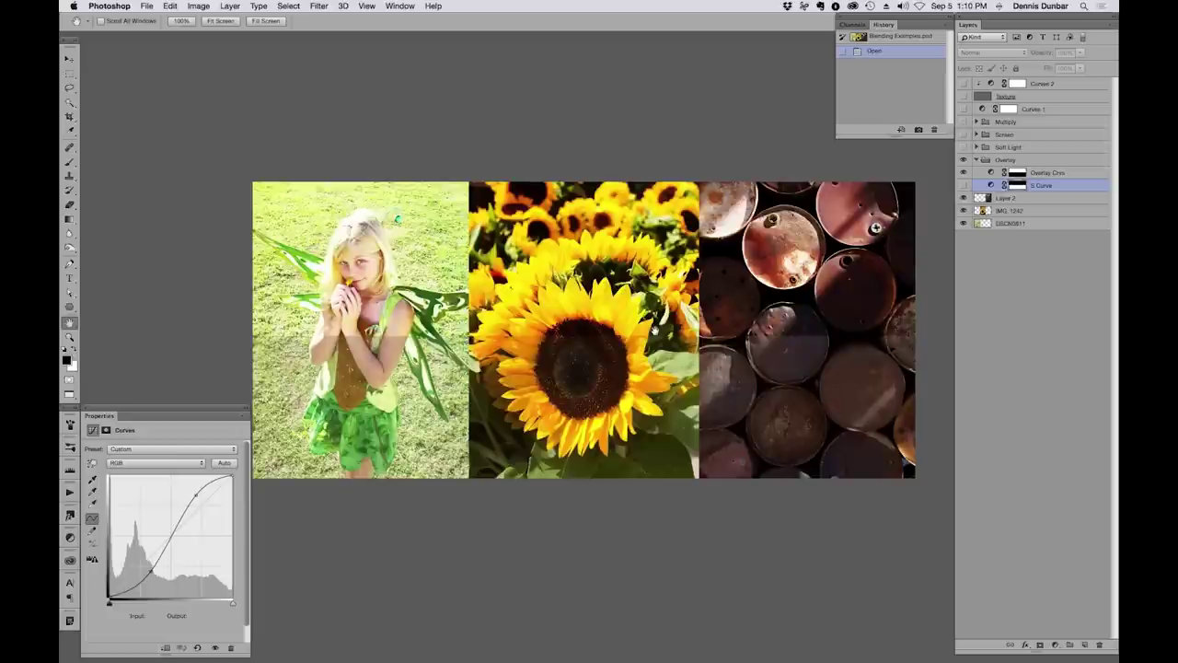
pyautogui.click(964, 185)
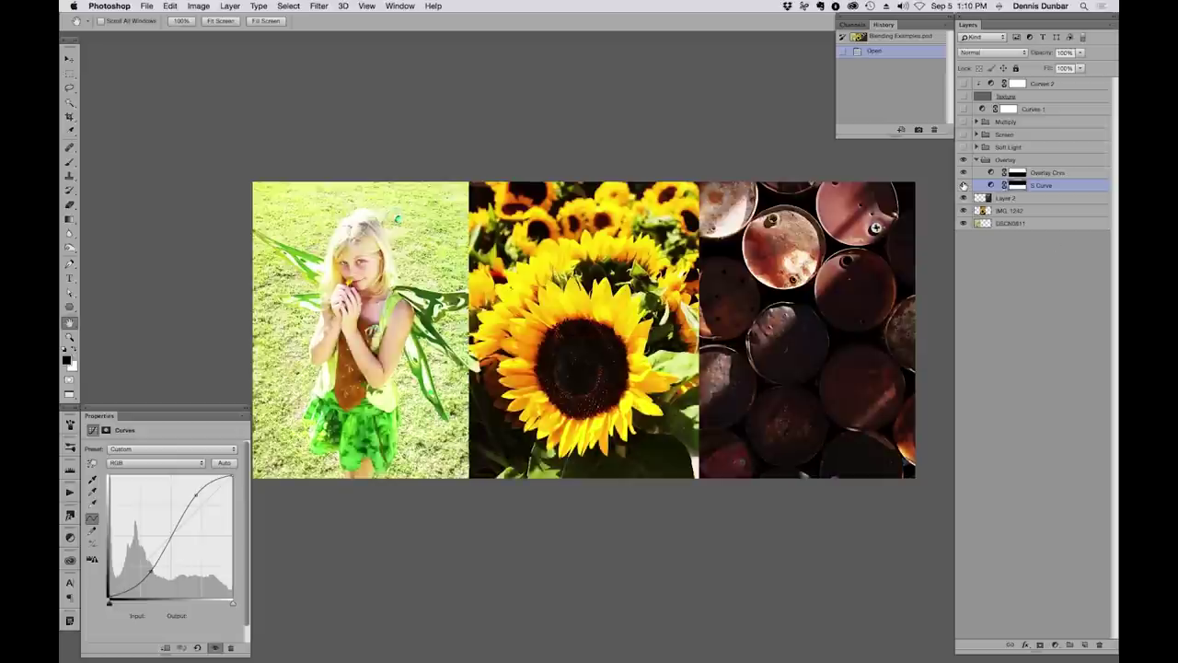
# Adjust the Overlay Crvs opacity, then hide the Overlay group and expand the Soft Light group
pyautogui.click(1054, 173)
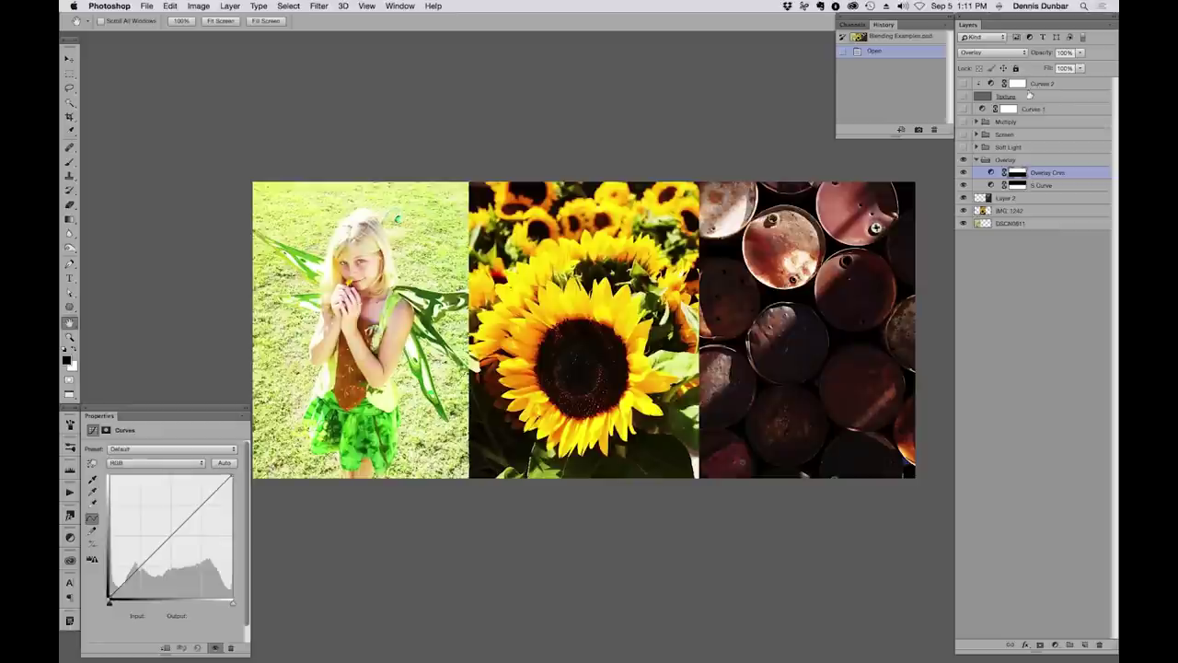
pyautogui.click(1081, 52)
pyautogui.moveTo(1078, 67); pyautogui.dragTo(1109, 75)
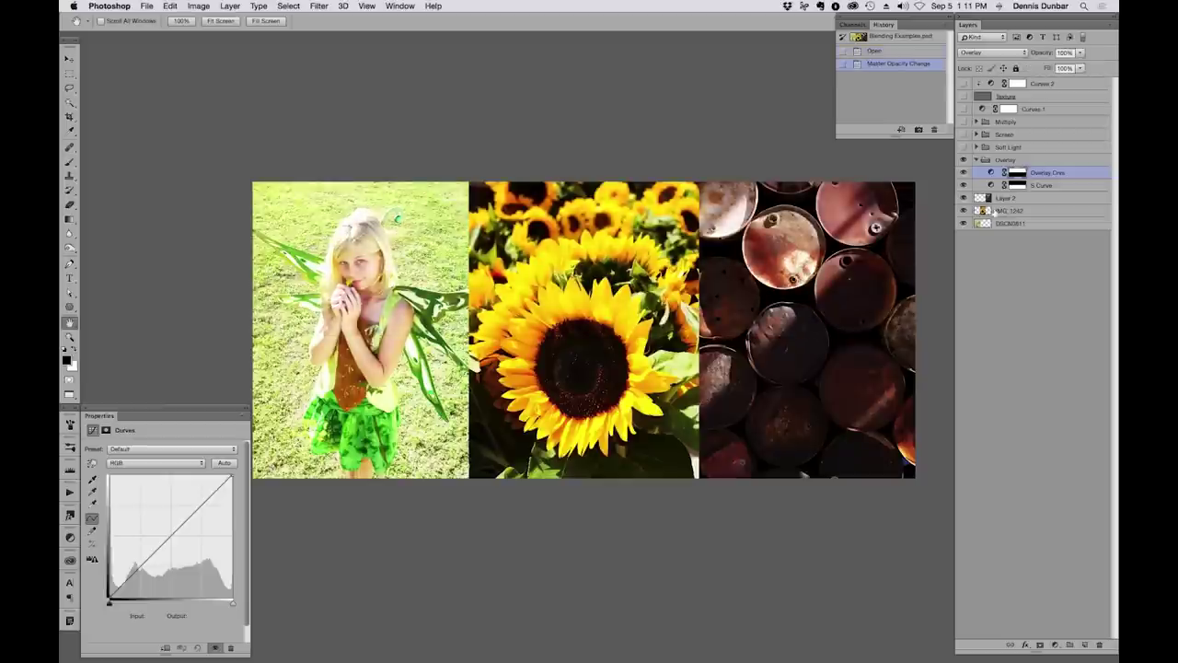
pyautogui.click(964, 159)
pyautogui.click(977, 147)
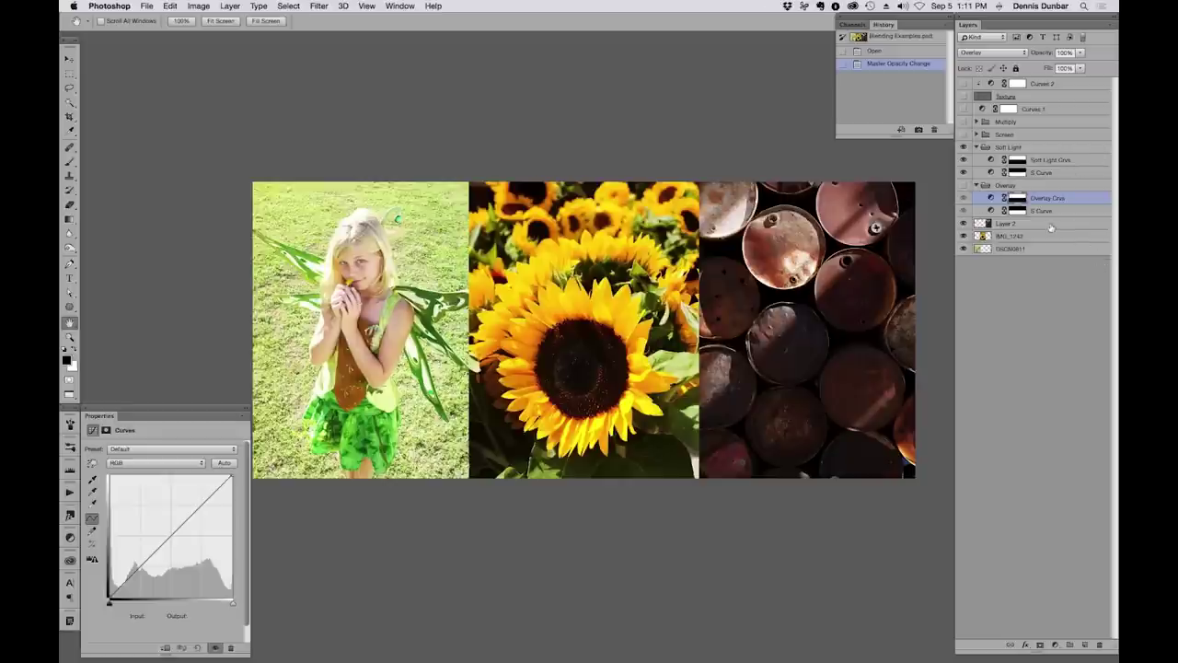
# Inspect the Soft Light group's S Curve, then its Soft Light Crvs curve settings
pyautogui.click(994, 173)
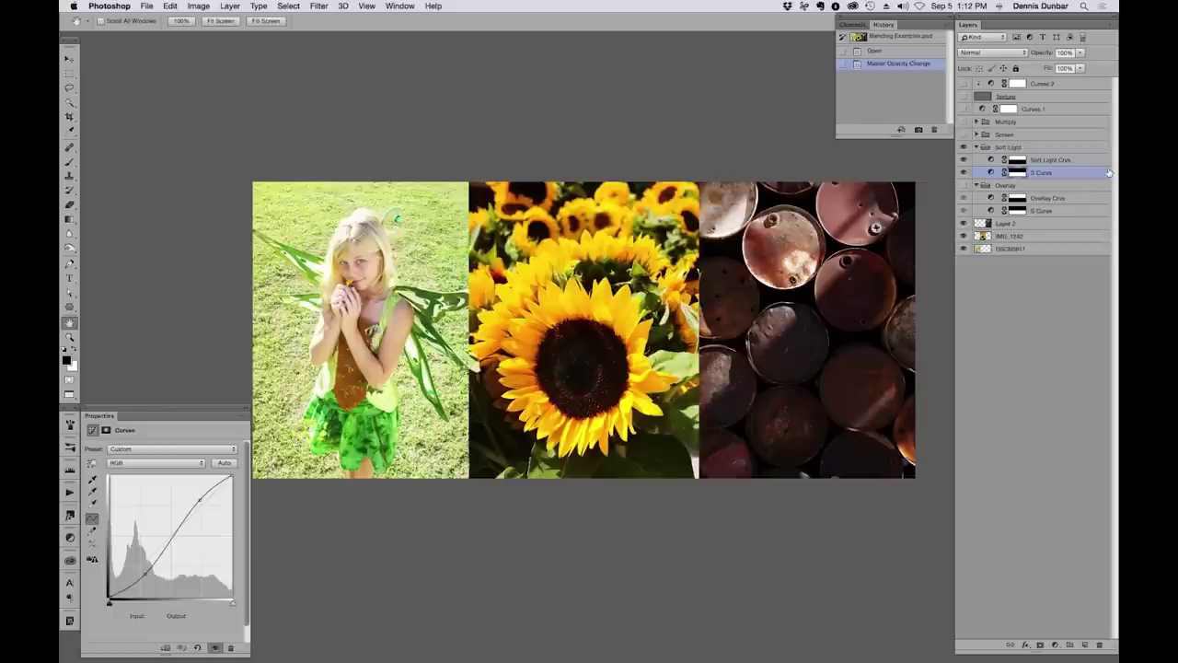
pyautogui.click(1050, 160)
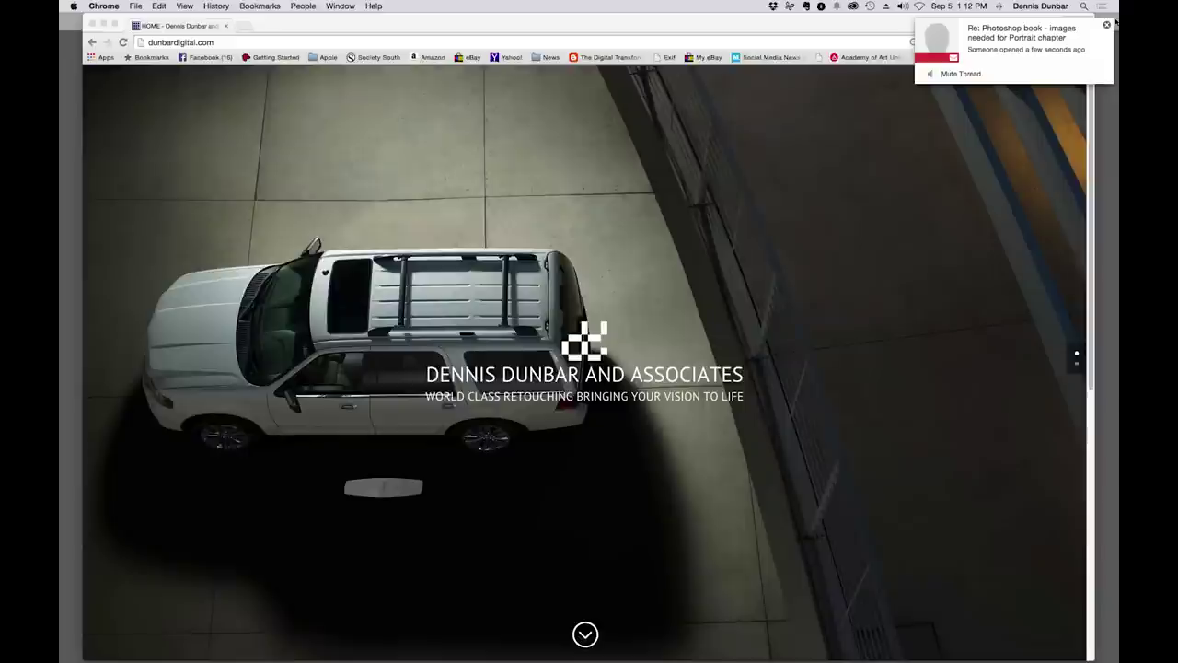
pyautogui.press('super+Tab')
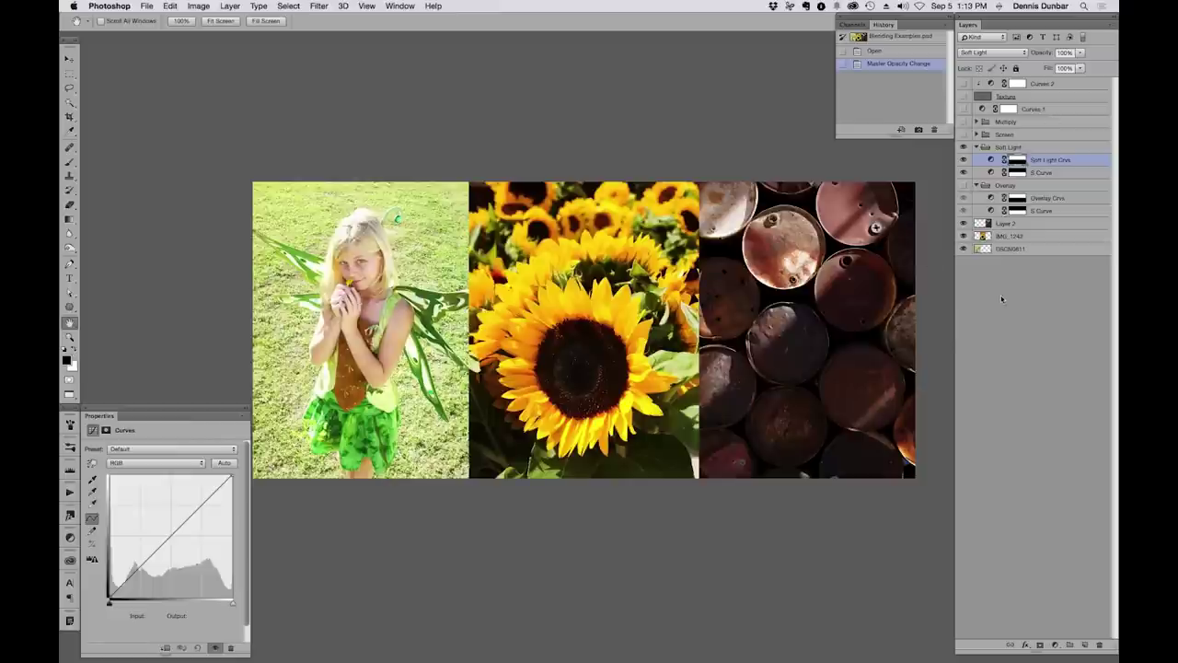
# Hide Soft Light, turn on and expand the Screen group, and select its S Curve
pyautogui.click(964, 147)
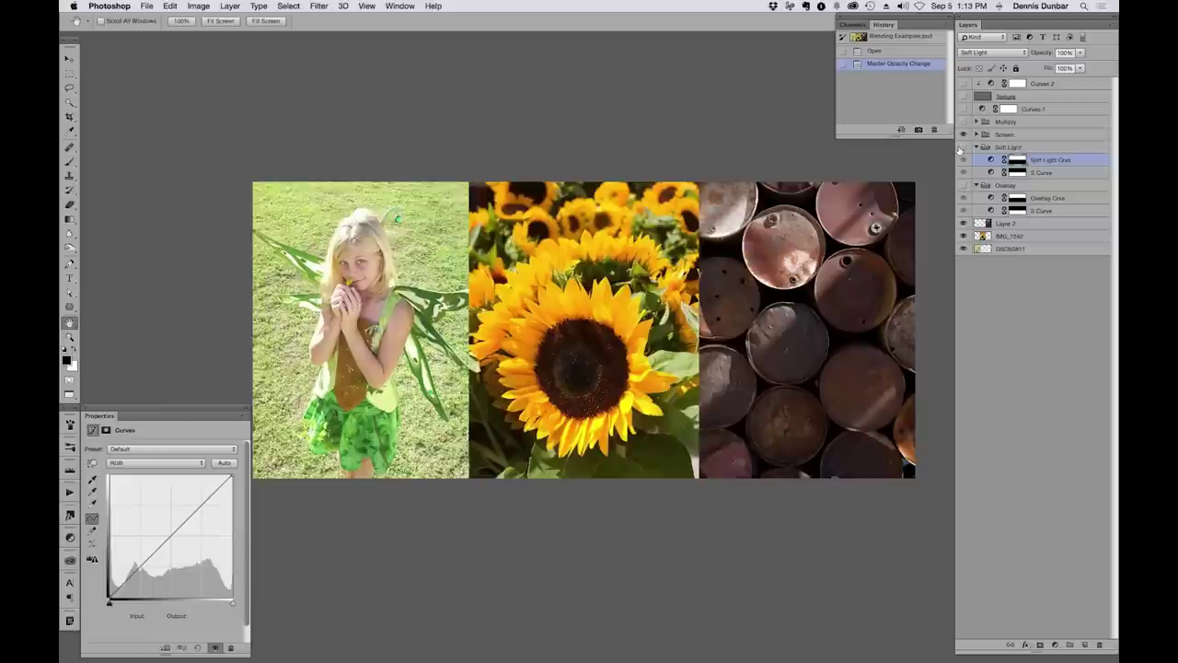
pyautogui.click(964, 134)
pyautogui.click(976, 134)
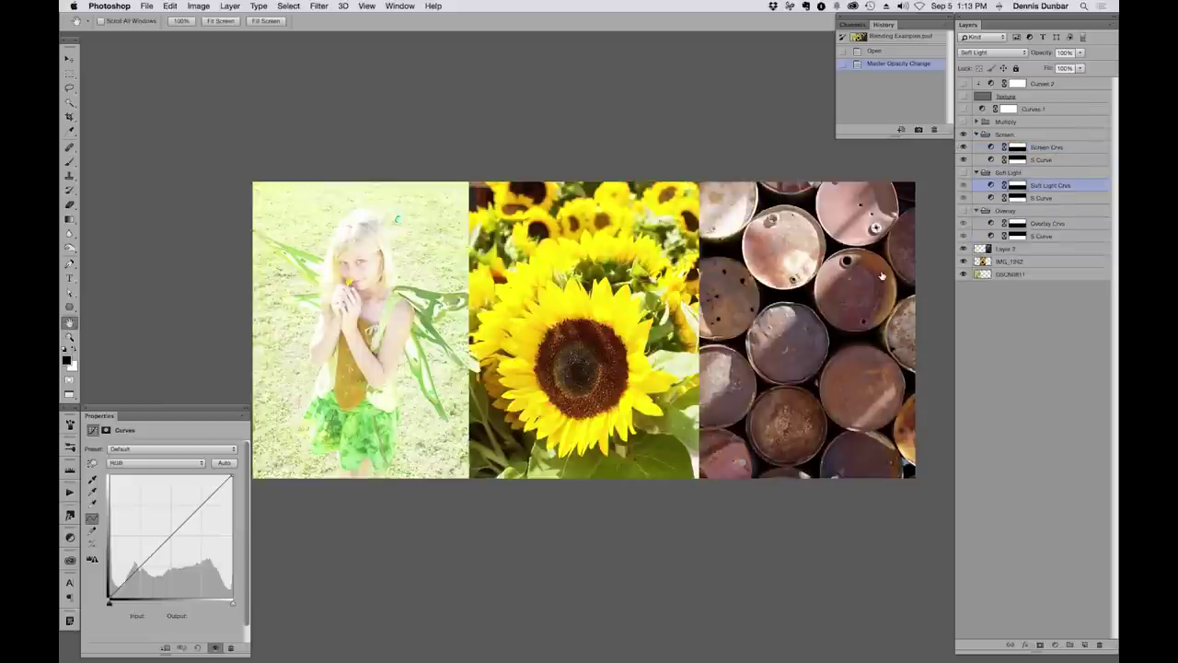
pyautogui.click(1040, 159)
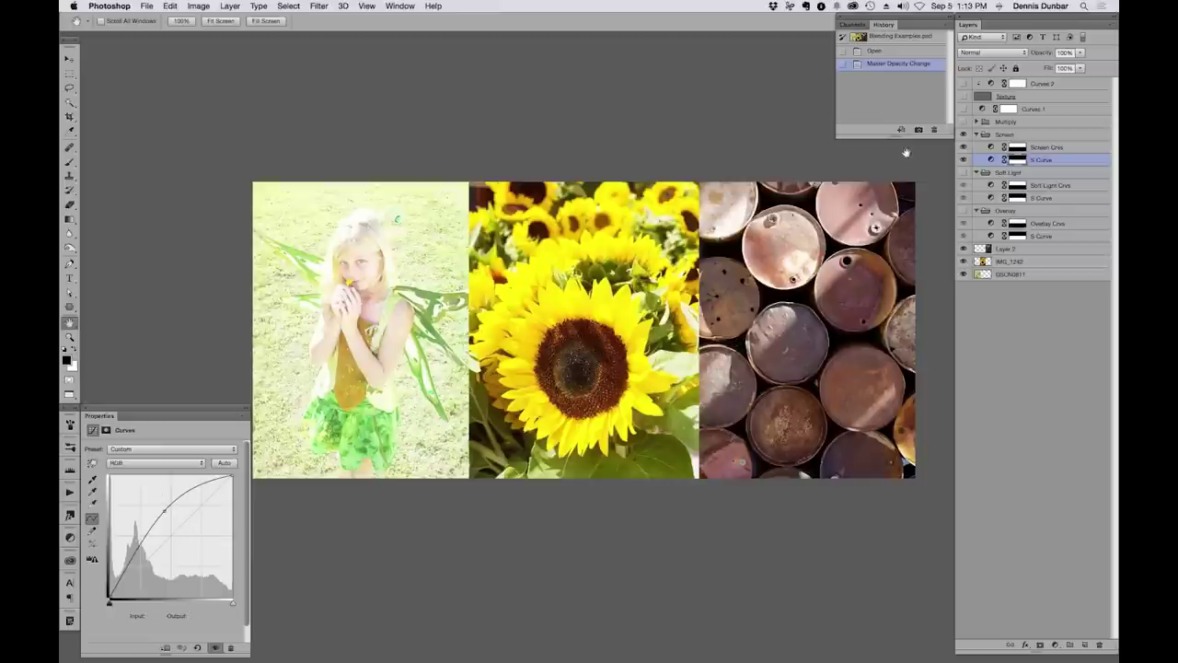
# Hide the Screen group, then turn on and expand the Multiply group
pyautogui.click(964, 134)
pyautogui.click(964, 122)
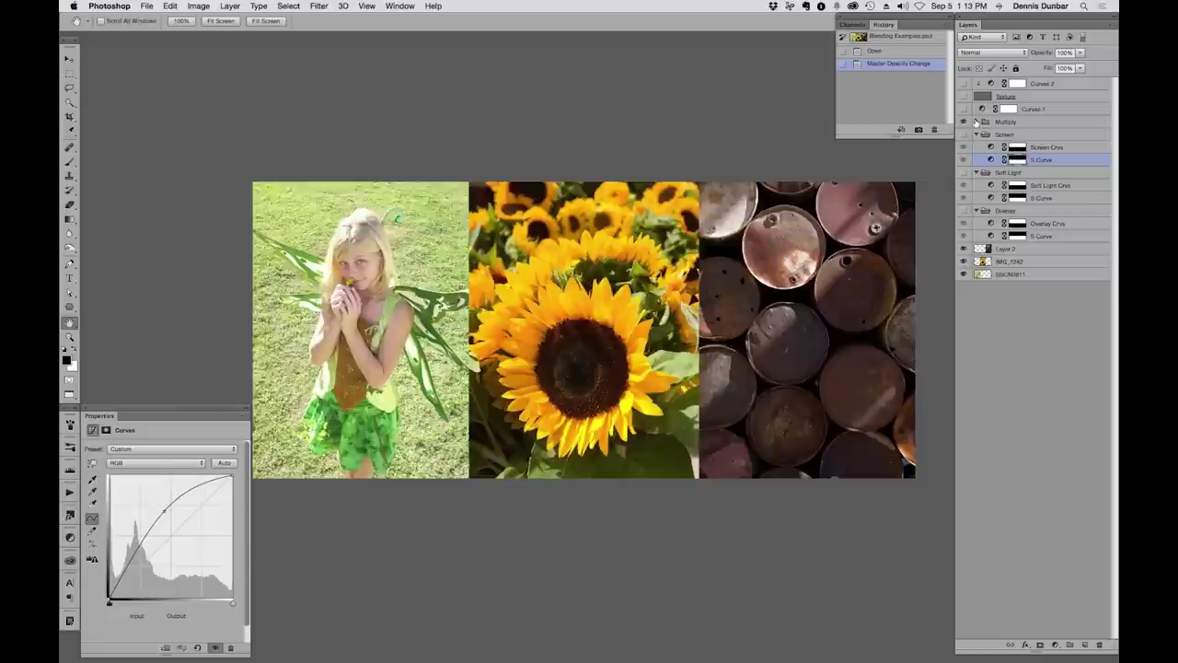
pyautogui.click(977, 121)
# View Multiply's S Curve, then compare with Screen's S Curve before hiding both groups
pyautogui.click(985, 149)
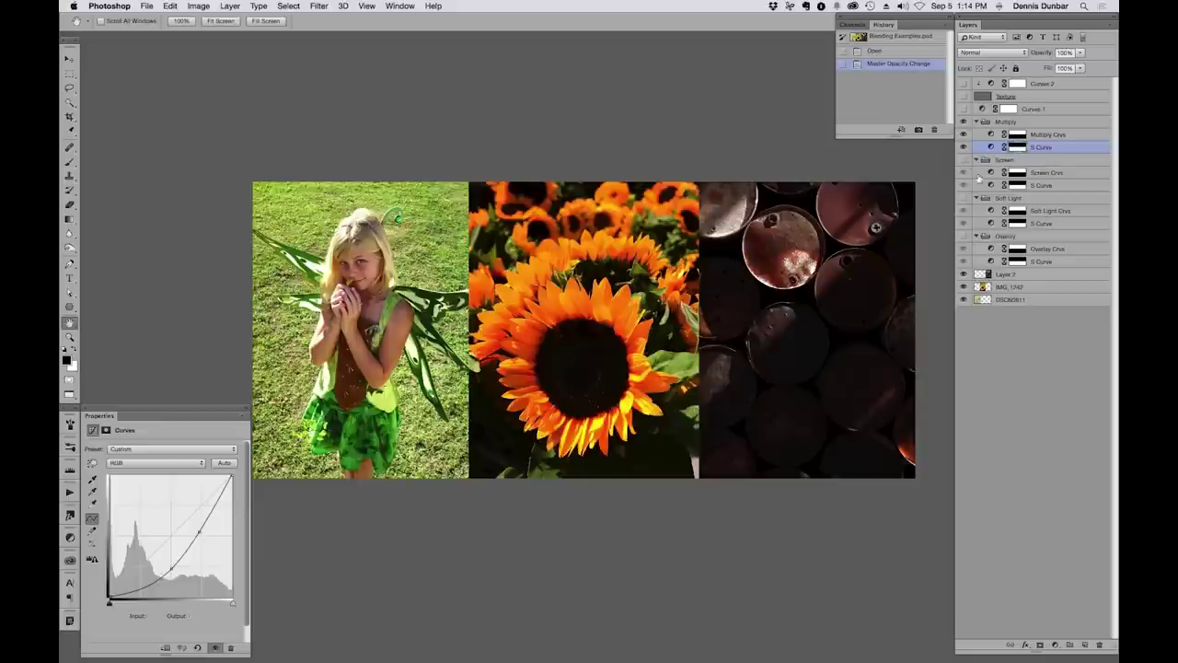
pyautogui.click(964, 121)
pyautogui.click(963, 160)
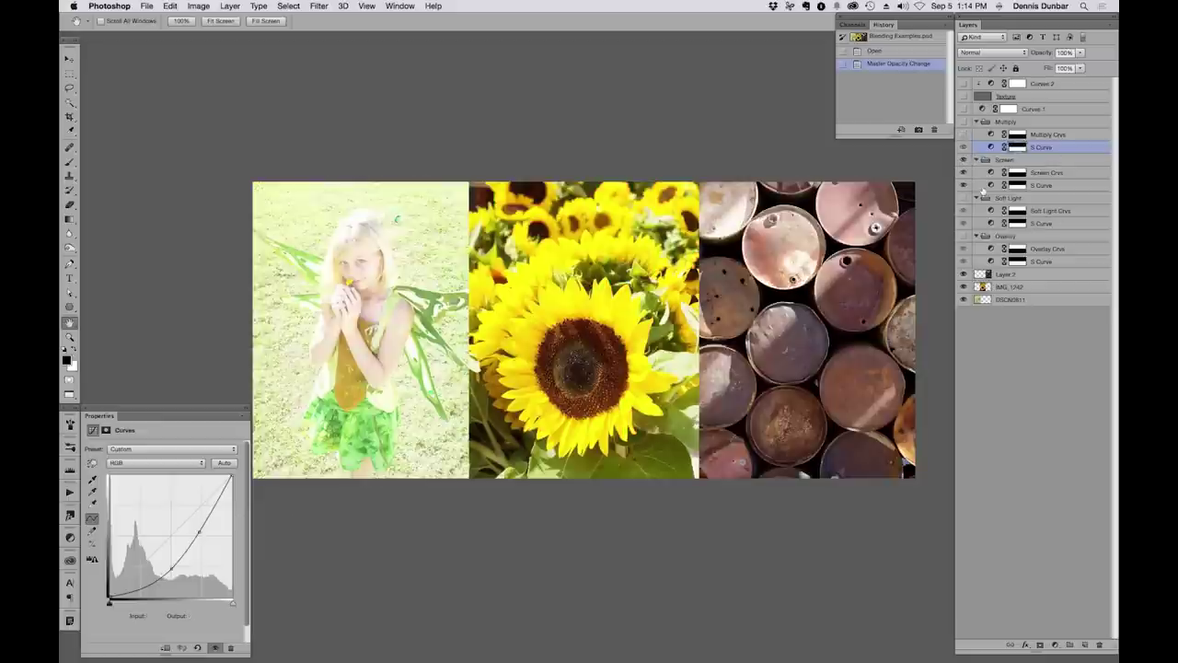
pyautogui.click(990, 189)
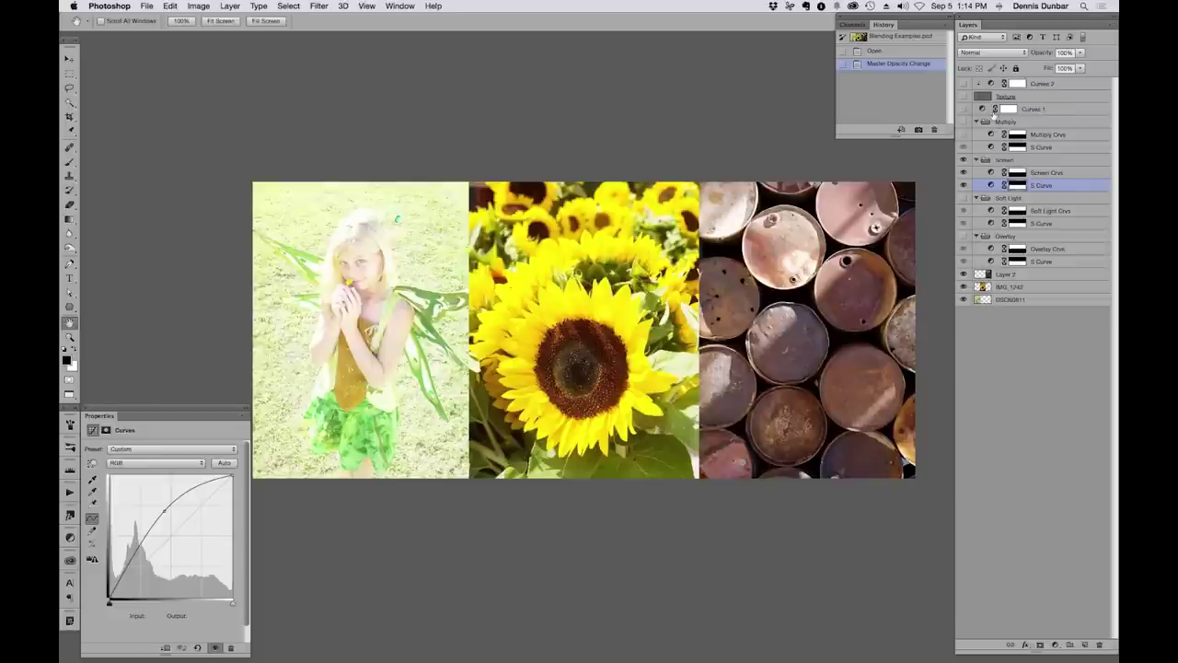
pyautogui.click(964, 160)
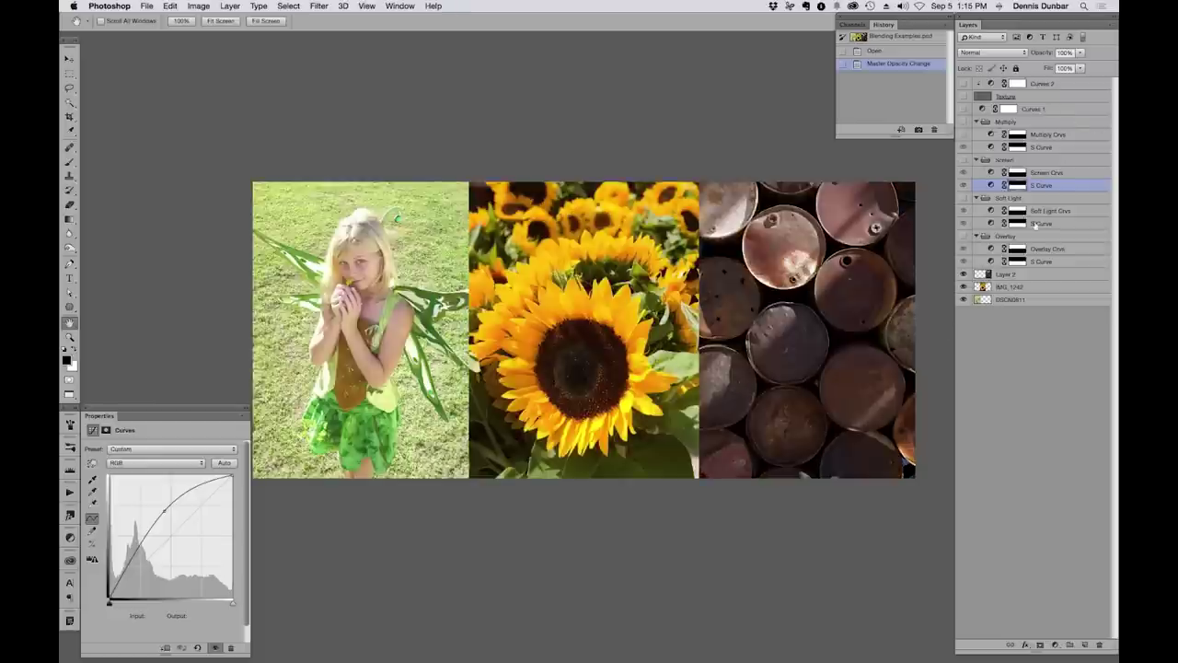
# Show and select the Texture layer in Normal mode, then view its blend mode list
pyautogui.click(964, 96)
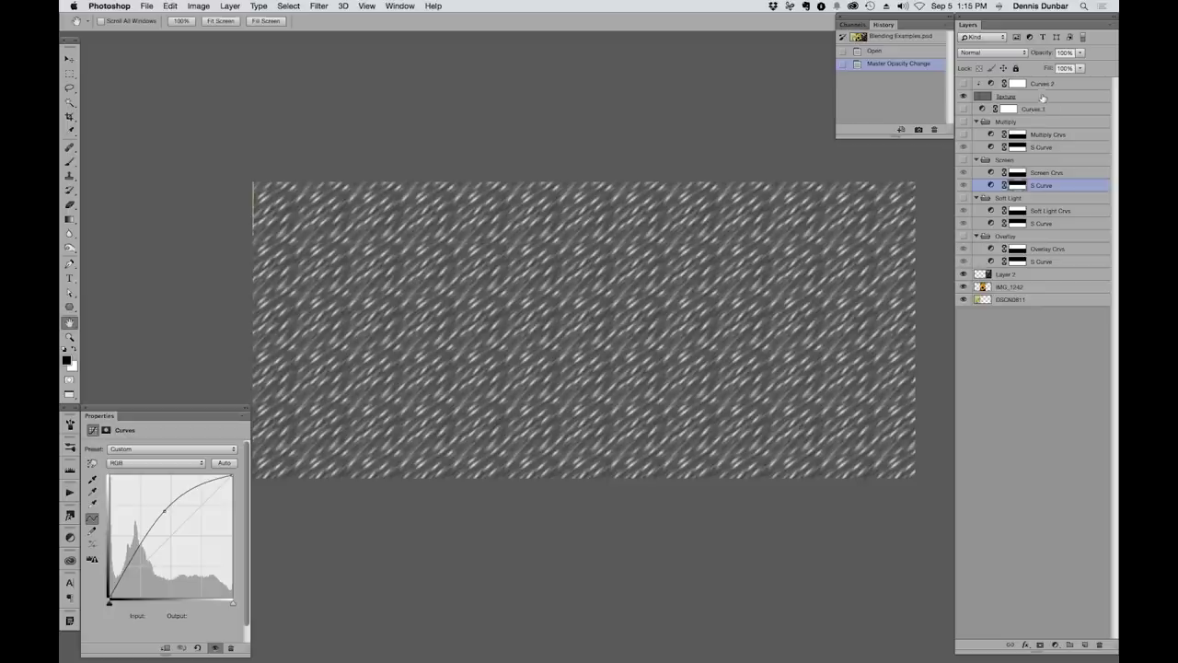
pyautogui.click(1040, 97)
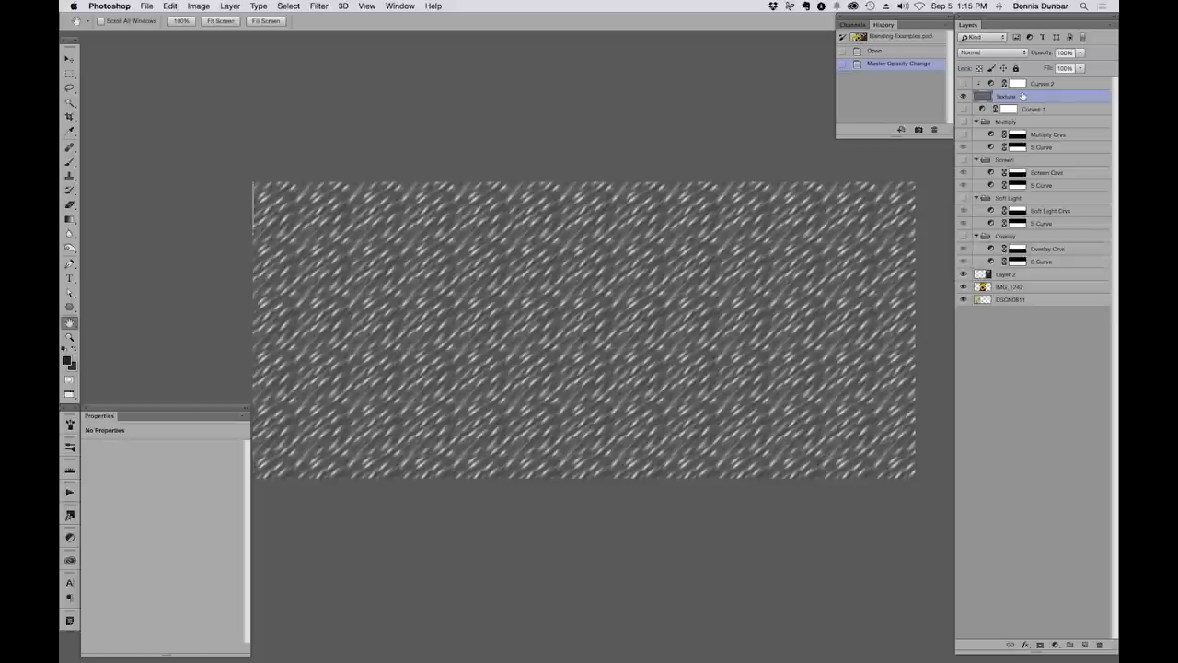
pyautogui.click(978, 55)
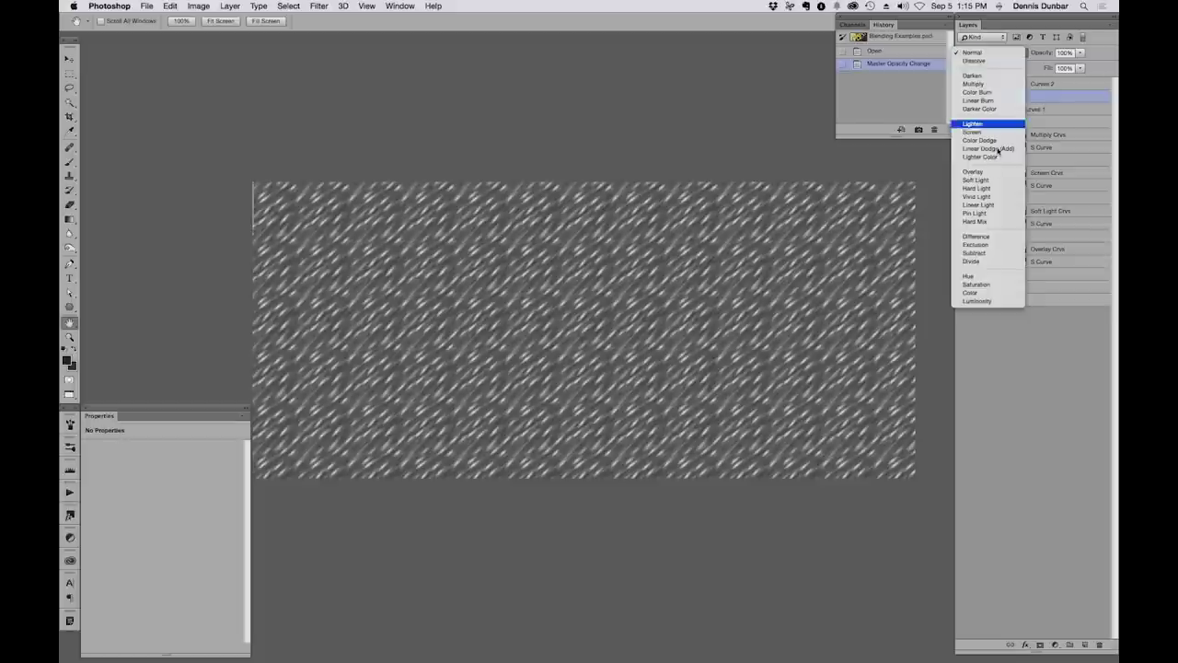
# Set the Texture layer to Overlay and compare its diagonal streaks with the layer hidden and shown
pyautogui.click(974, 172)
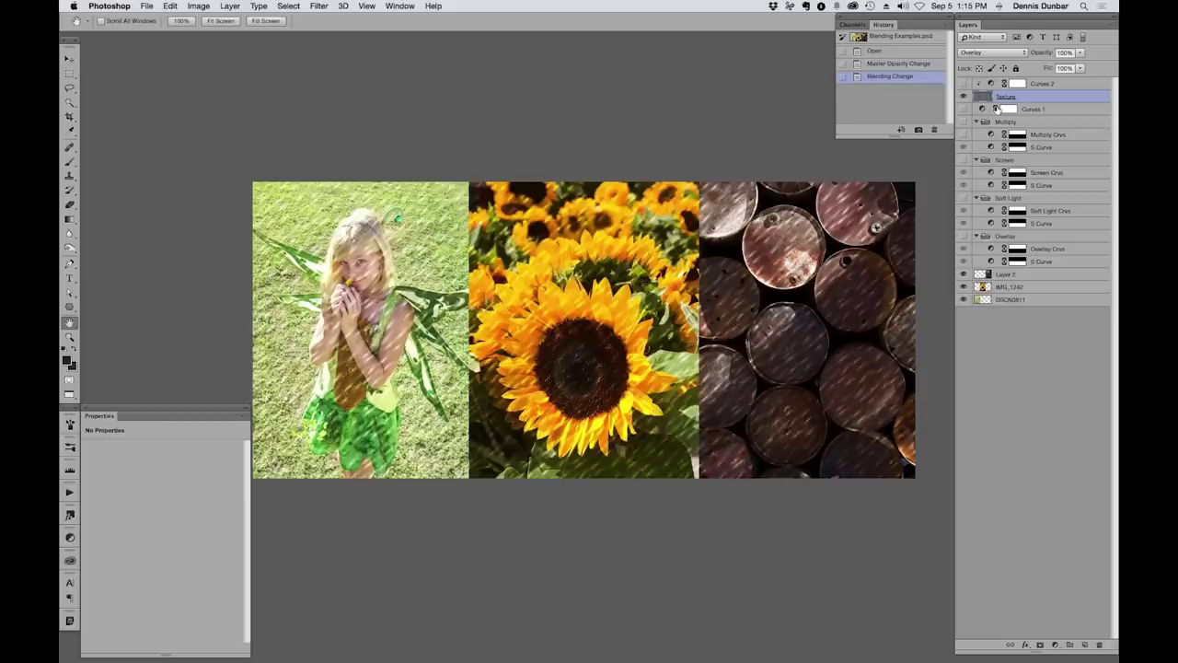
pyautogui.click(965, 97)
pyautogui.click(964, 97)
pyautogui.click(965, 97)
pyautogui.click(964, 97)
pyautogui.click(994, 55)
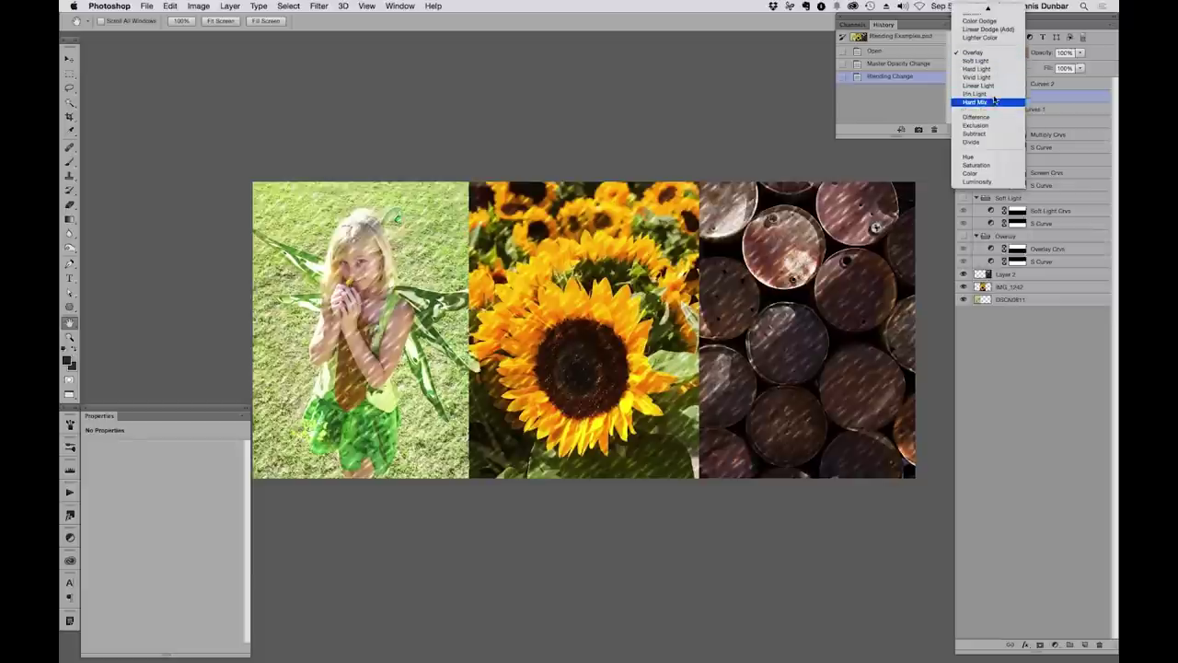
pyautogui.click(1008, 53)
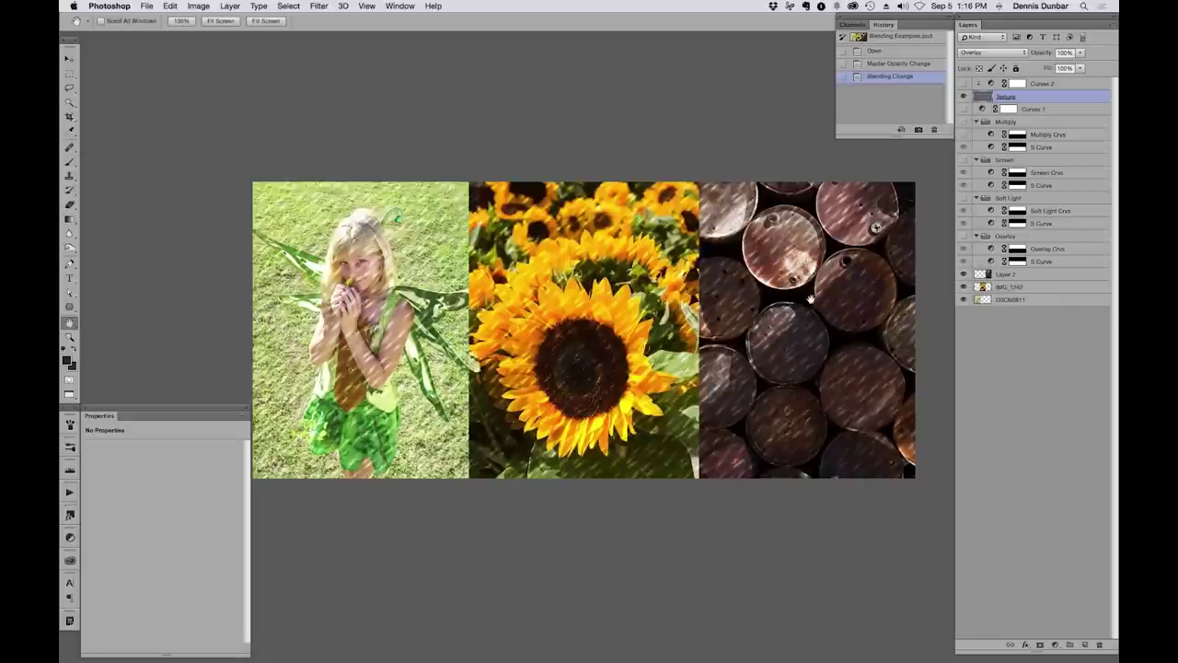
pyautogui.press('z')
pyautogui.moveTo(789, 297); pyautogui.dragTo(662, 476)
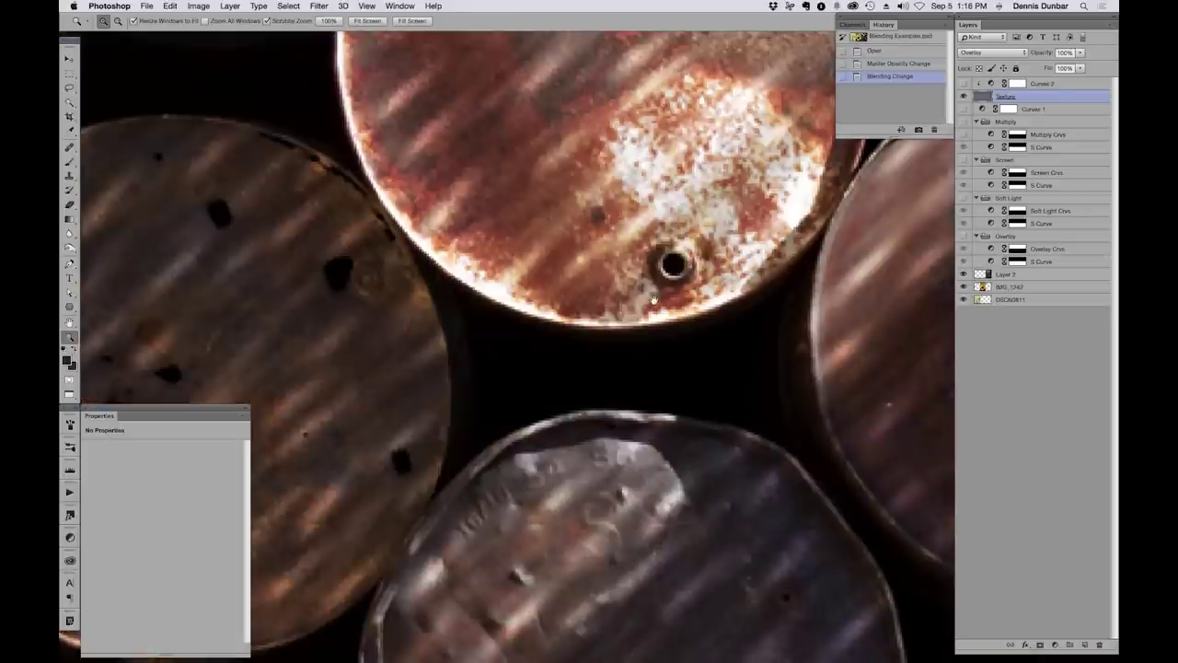
pyautogui.moveTo(653, 299); pyautogui.dragTo(653, 385)
pyautogui.scroll(-5, 654, 387)
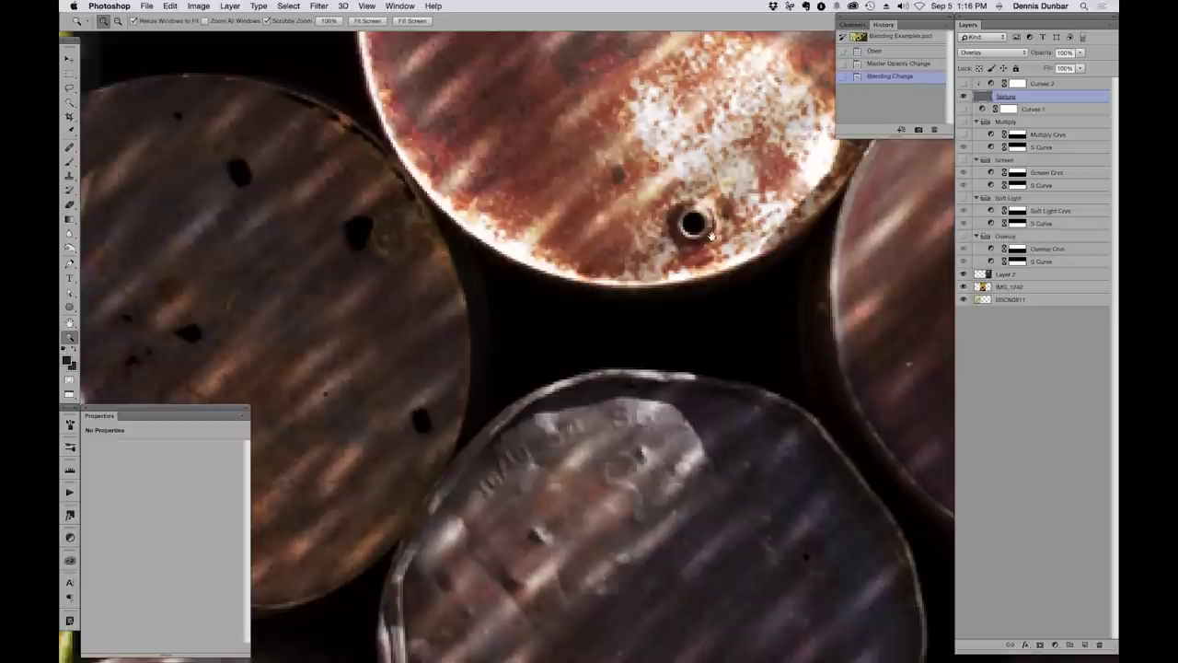
pyautogui.scroll(1, 636, 371)
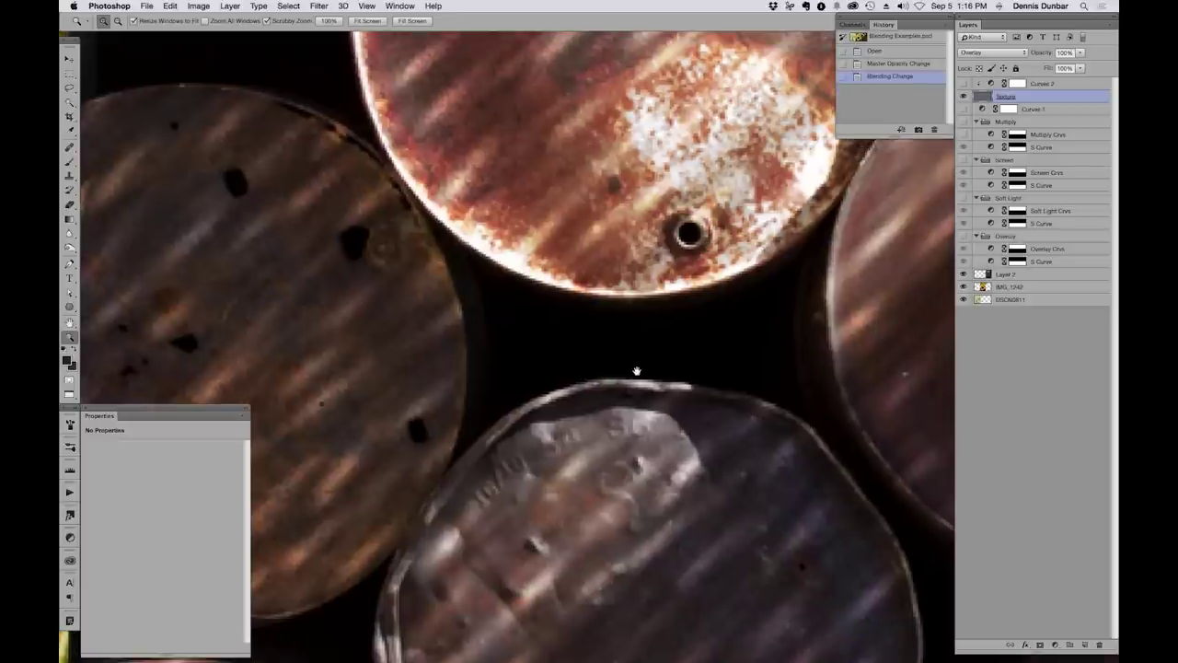
pyautogui.scroll(10, 636, 371)
pyautogui.hscroll(-5, 636, 443)
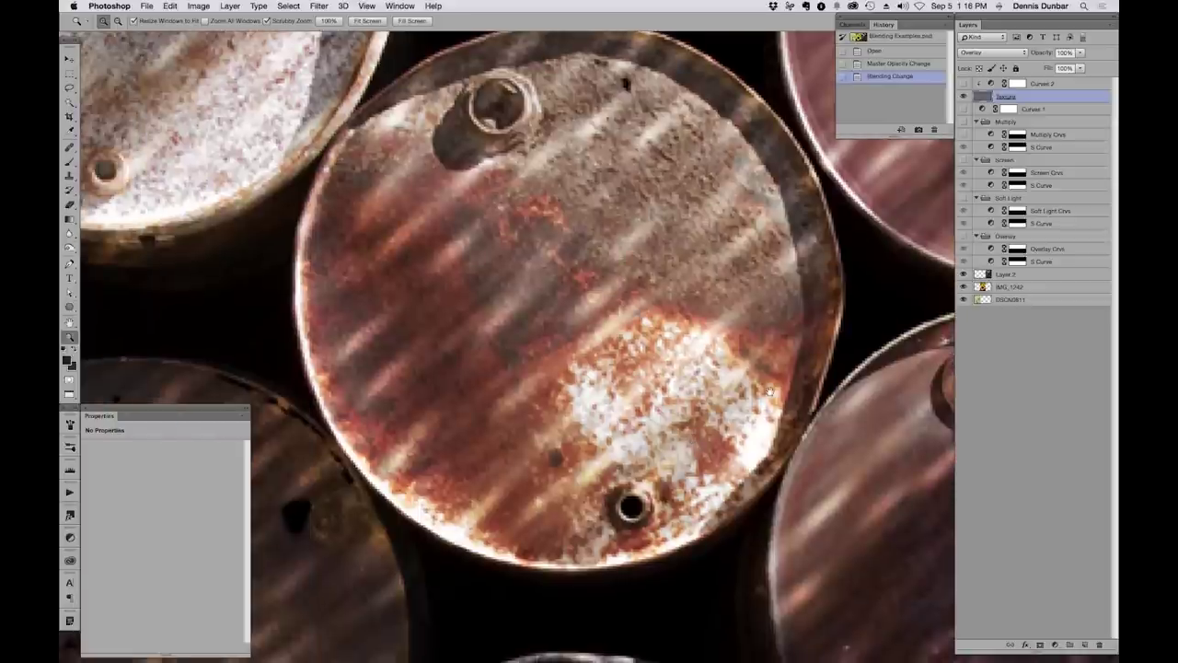
pyautogui.hscroll(-20, 769, 393)
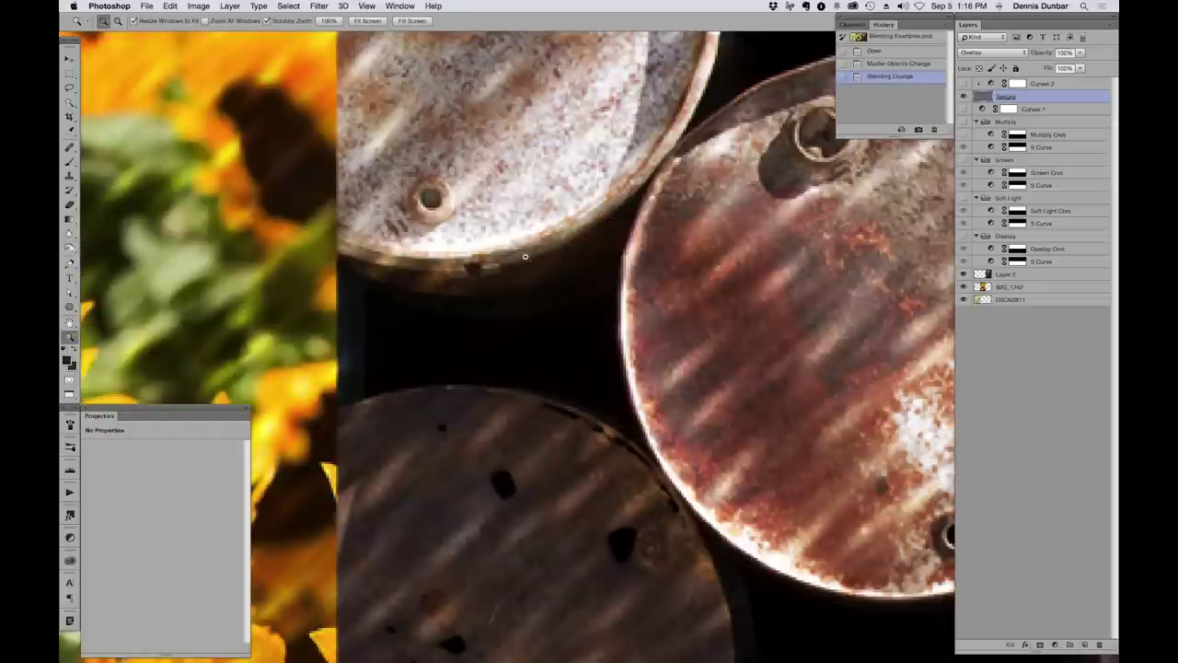
pyautogui.press('super+0')
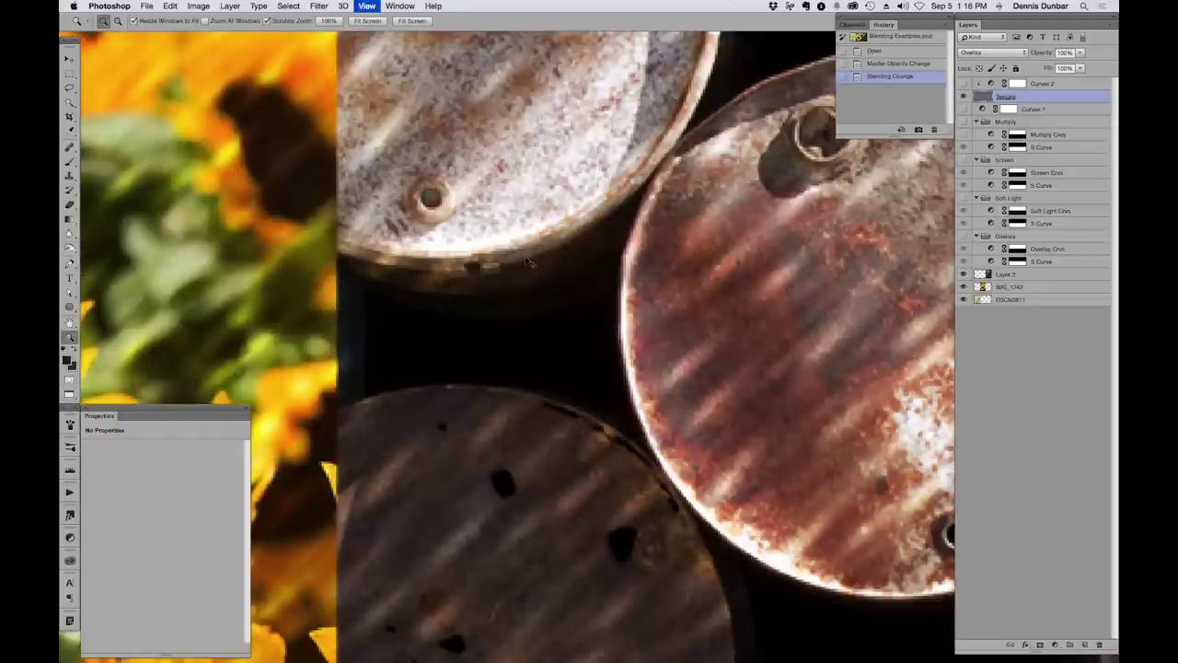
pyautogui.press('super+minus')
pyautogui.press('super+minus')
pyautogui.click(964, 95)
# Add a top layer named 'Noise' in Overlay mode, filled with 50% gray
pyautogui.hotkey('alt', ']')
pyautogui.press('super+shift+n')
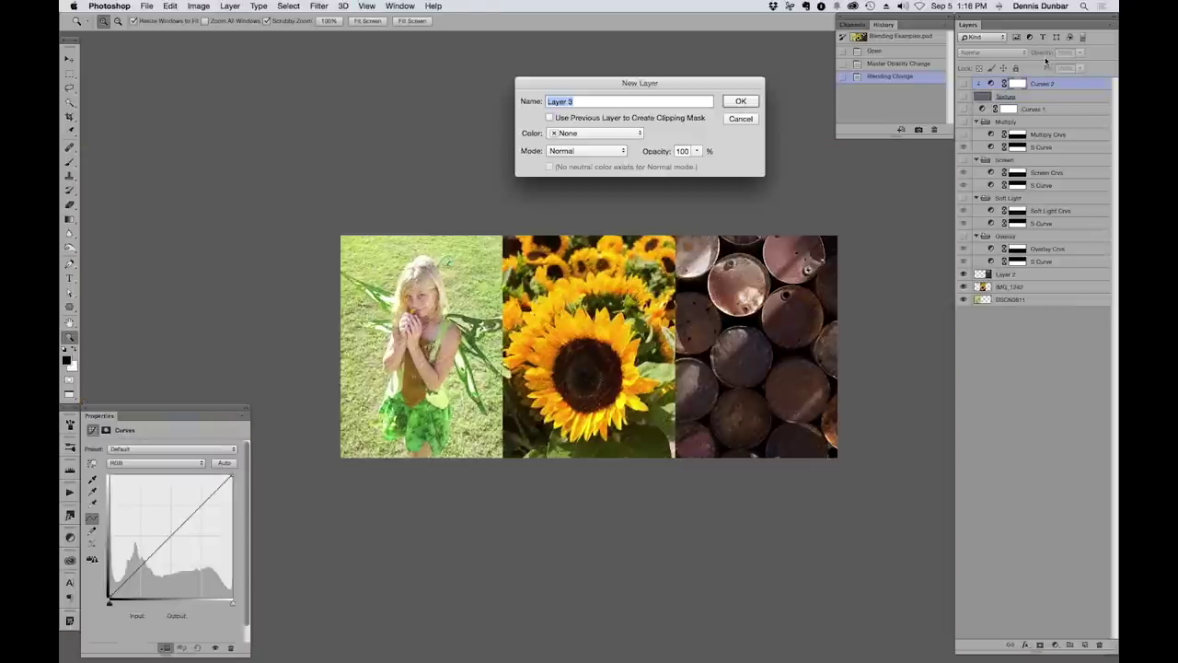
pyautogui.write('Noise')
pyautogui.click(584, 118)
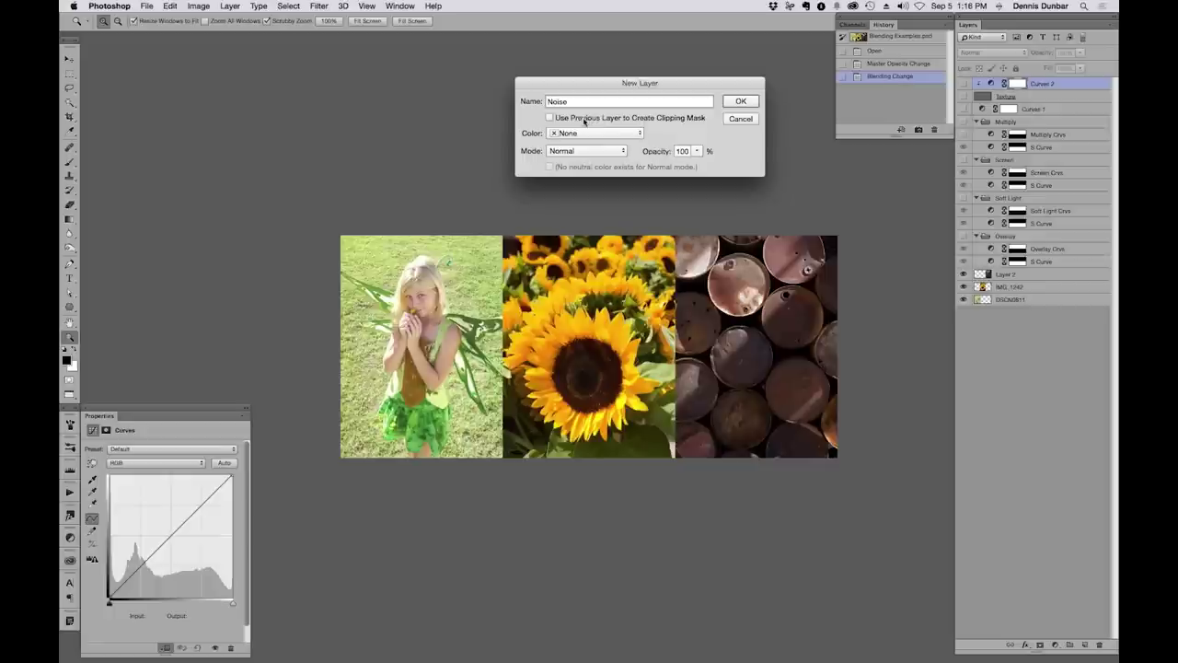
pyautogui.click(576, 153)
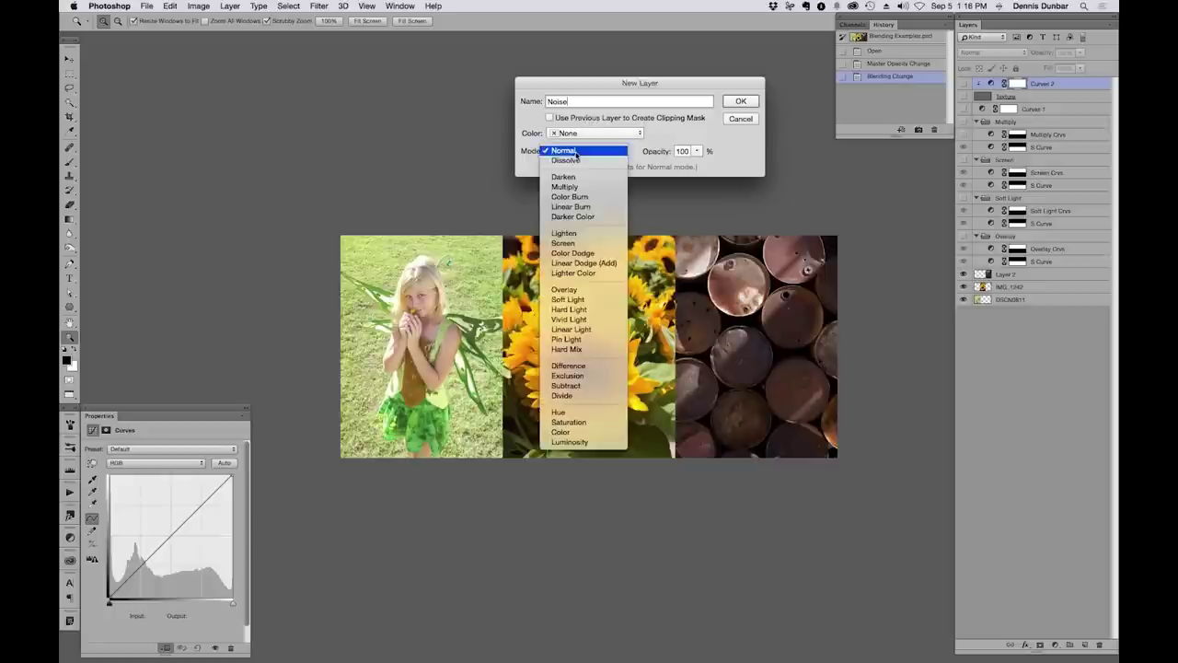
pyautogui.click(569, 289)
pyautogui.click(603, 168)
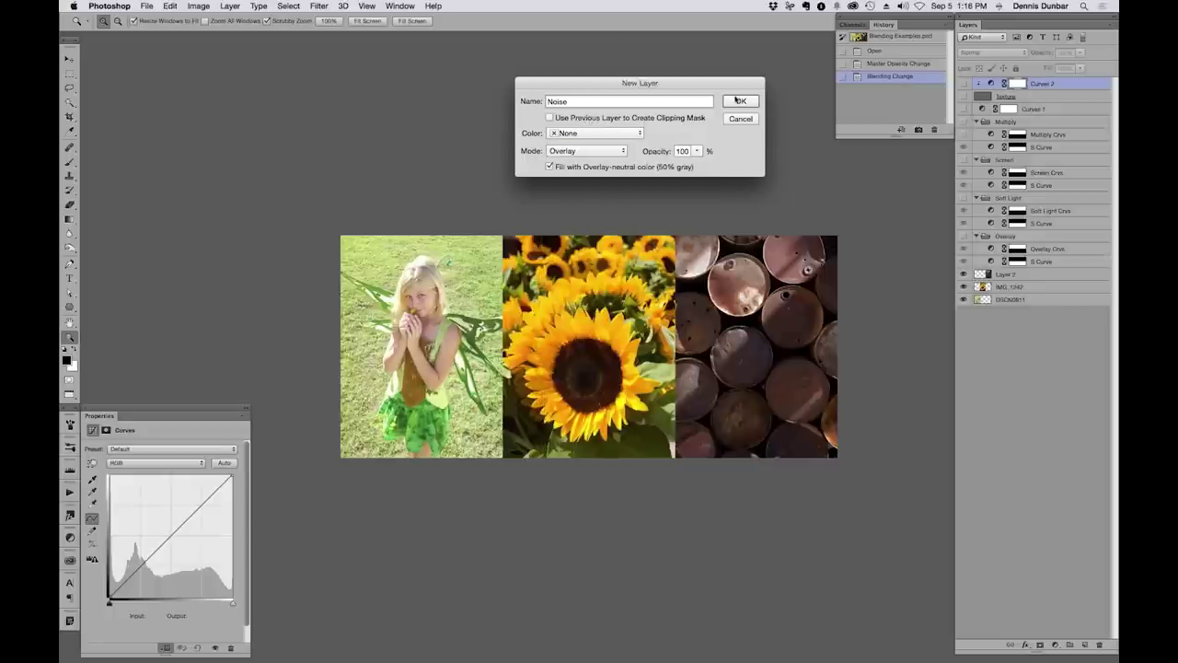
pyautogui.click(723, 102)
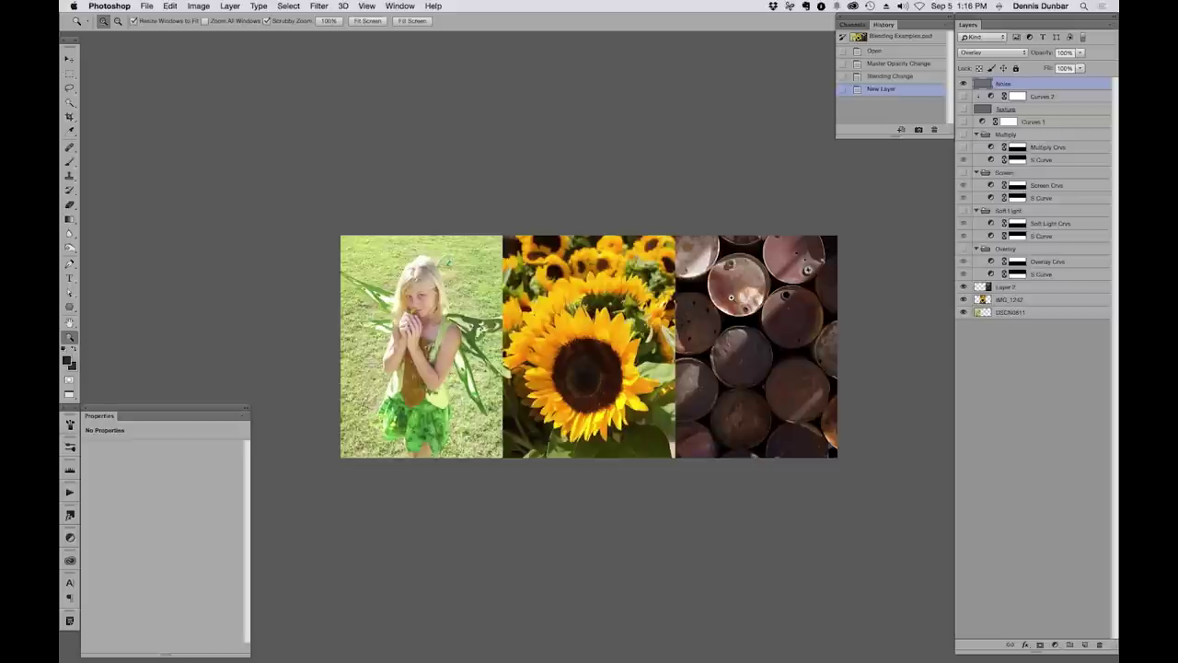
pyautogui.moveTo(731, 297); pyautogui.dragTo(810, 315)
pyautogui.click(318, 6)
pyautogui.moveTo(328, 168)
pyautogui.click(451, 169)
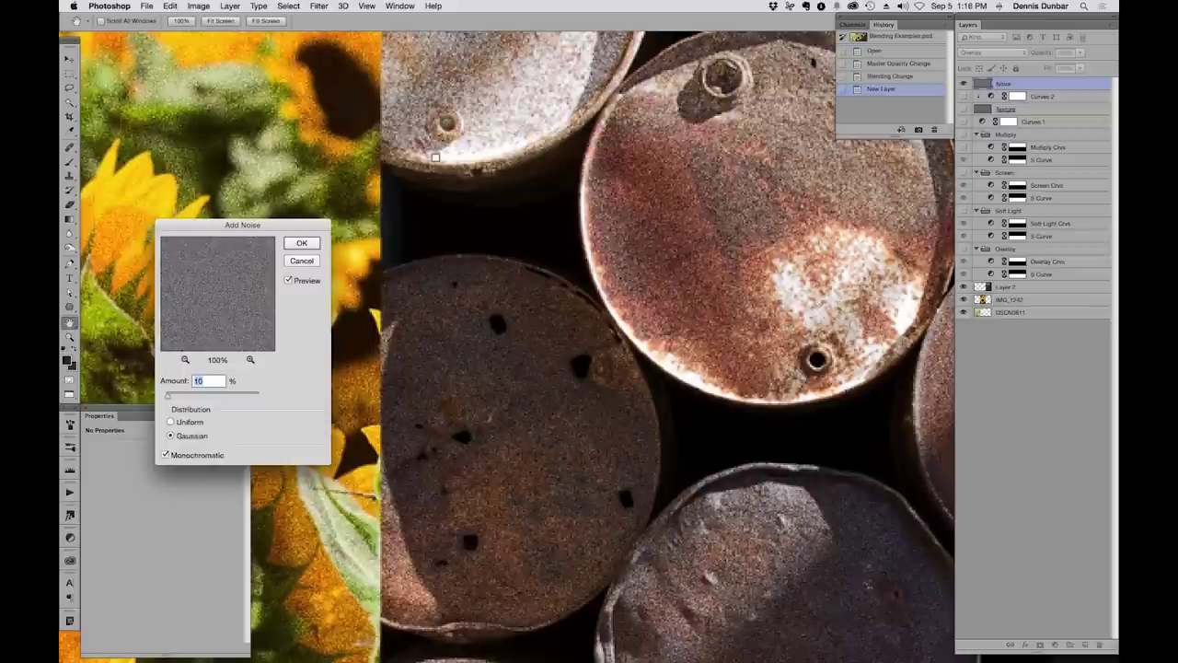
pyautogui.write('110.66')
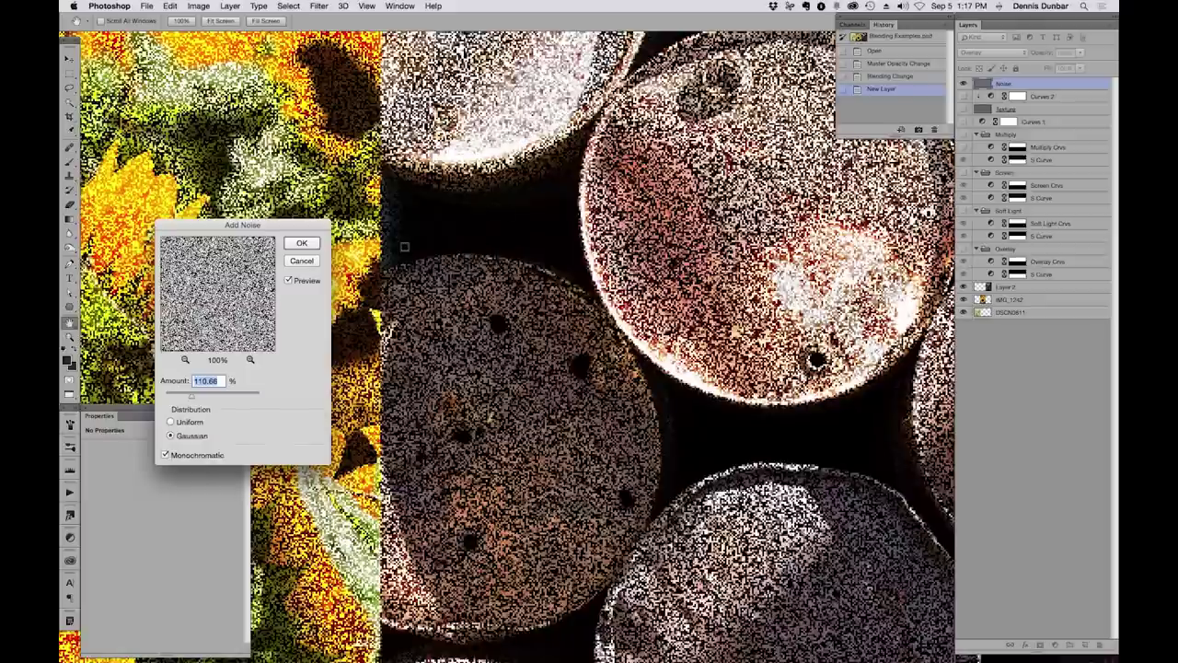
pyautogui.click(302, 261)
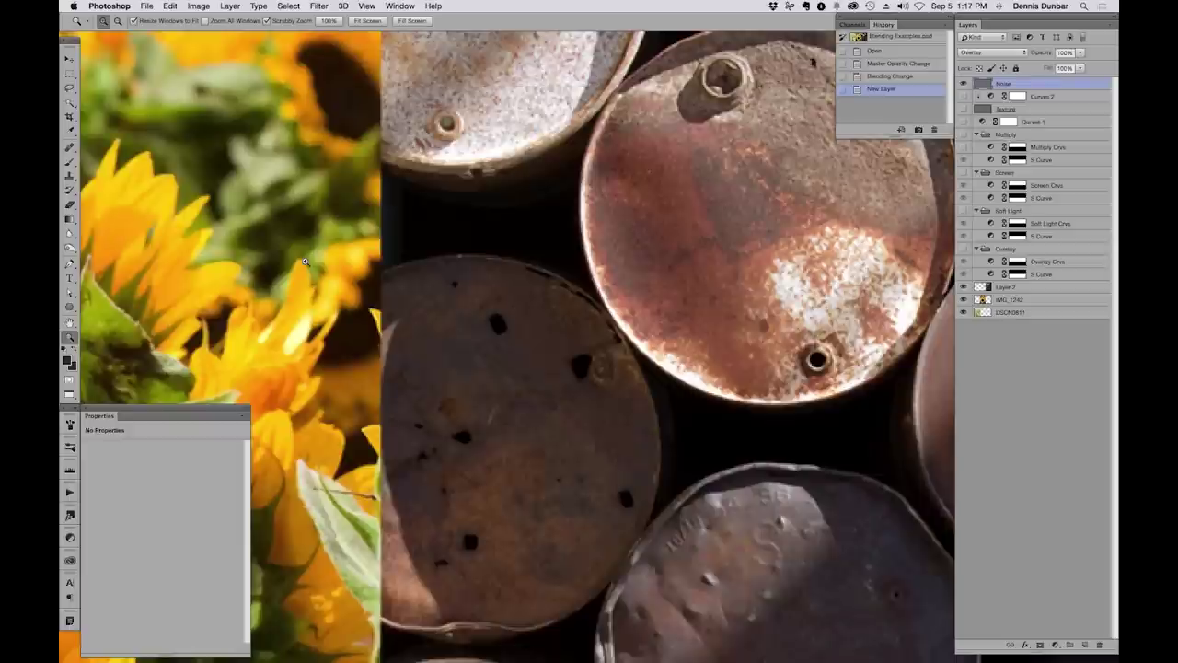
pyautogui.press('super+0')
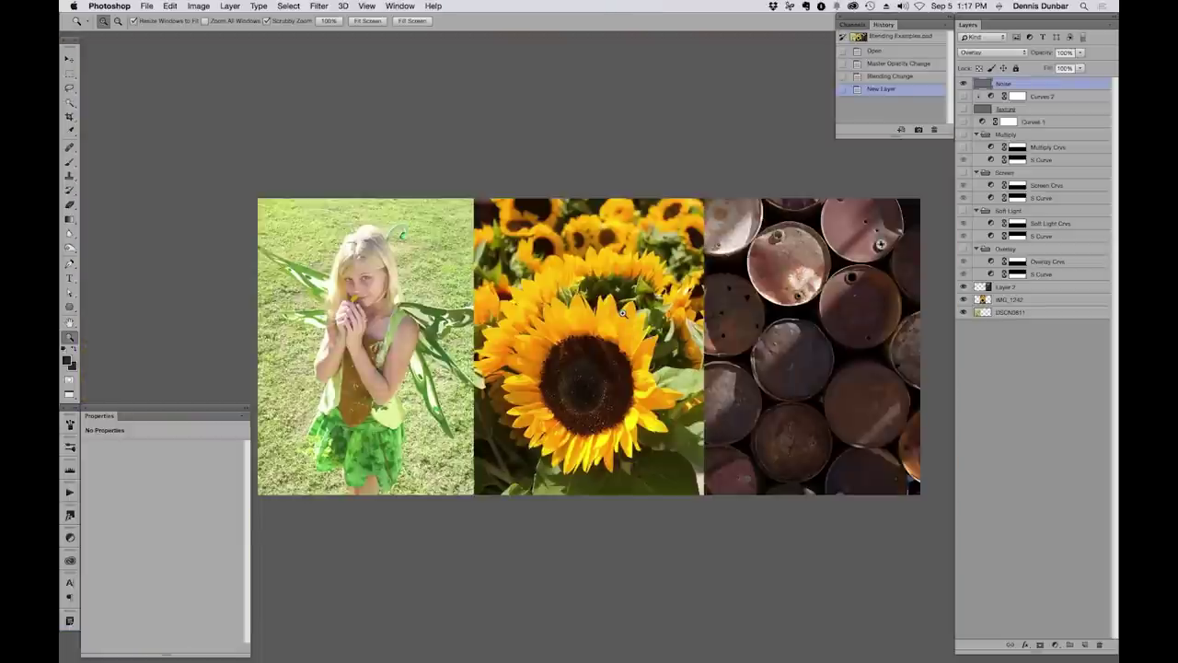
# Close Blending Examples.psd without saving and switch to the Percy Jackson poster
pyautogui.press('super+w')
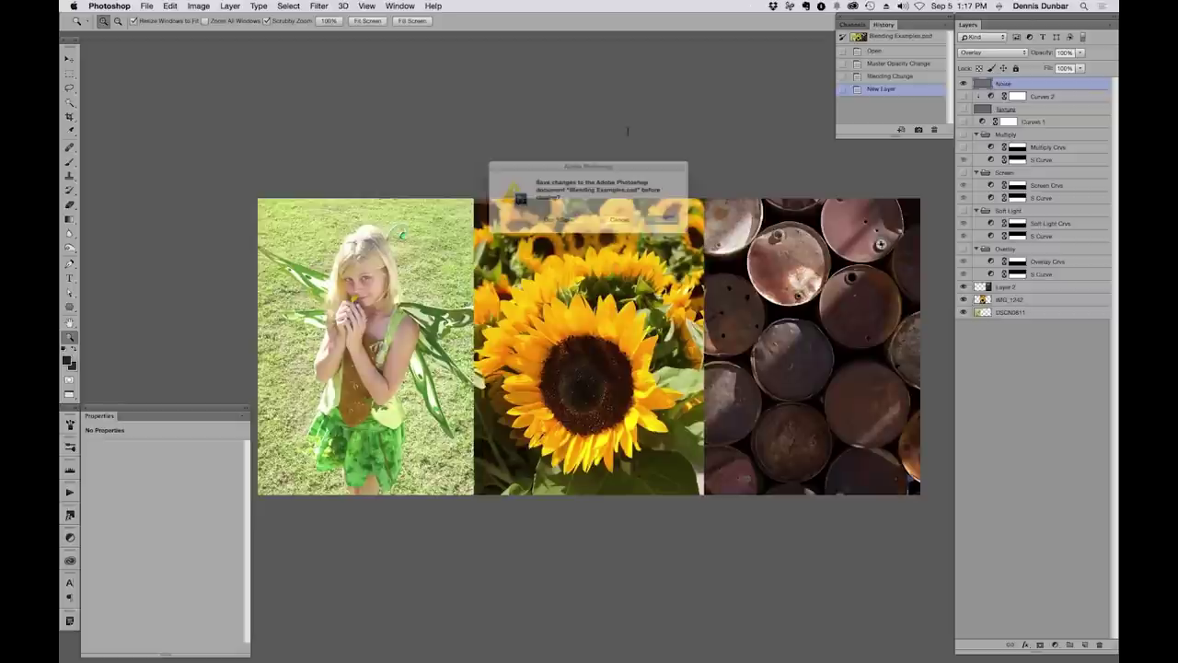
pyautogui.click(553, 226)
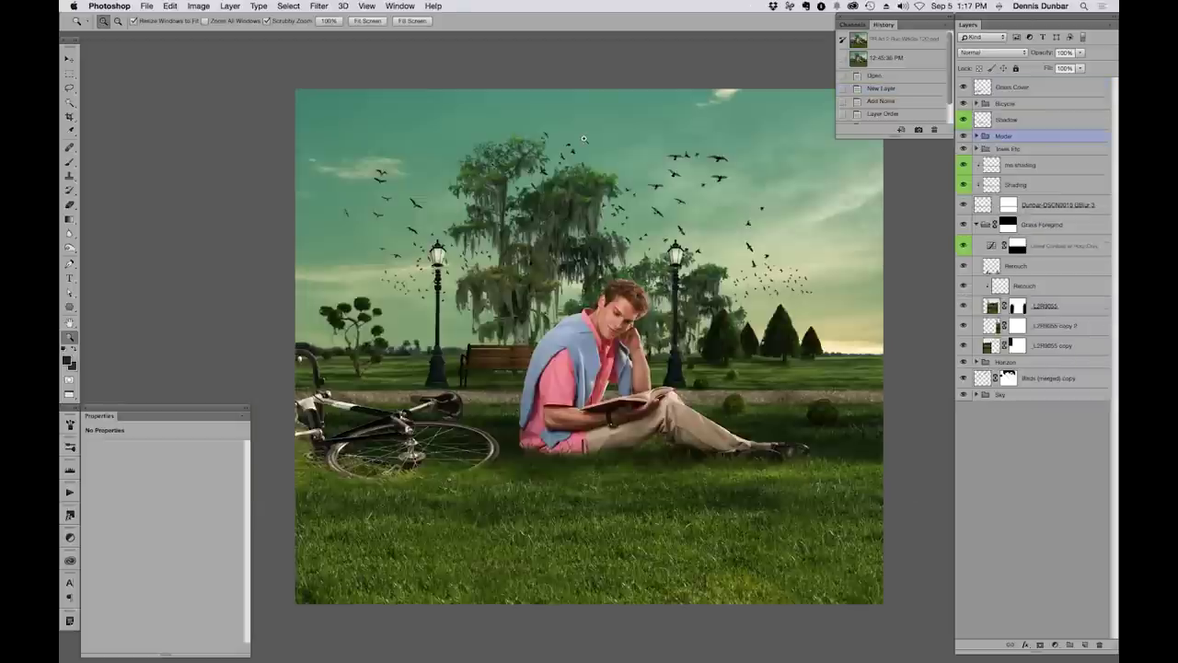
pyautogui.hotkey('ctrl', 'Tab')
pyautogui.hotkey('ctrl', 'Tab')
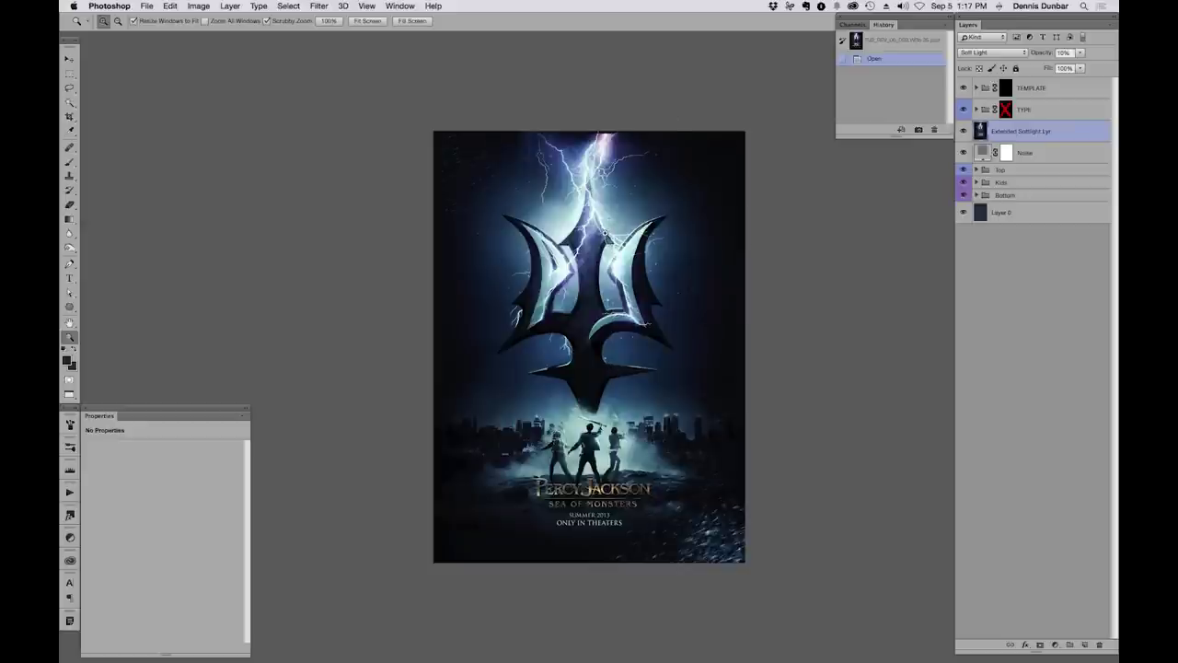
# Zoom in on the trident and expand the Top and Lightning 8 groups
pyautogui.moveTo(610, 233); pyautogui.dragTo(718, 235)
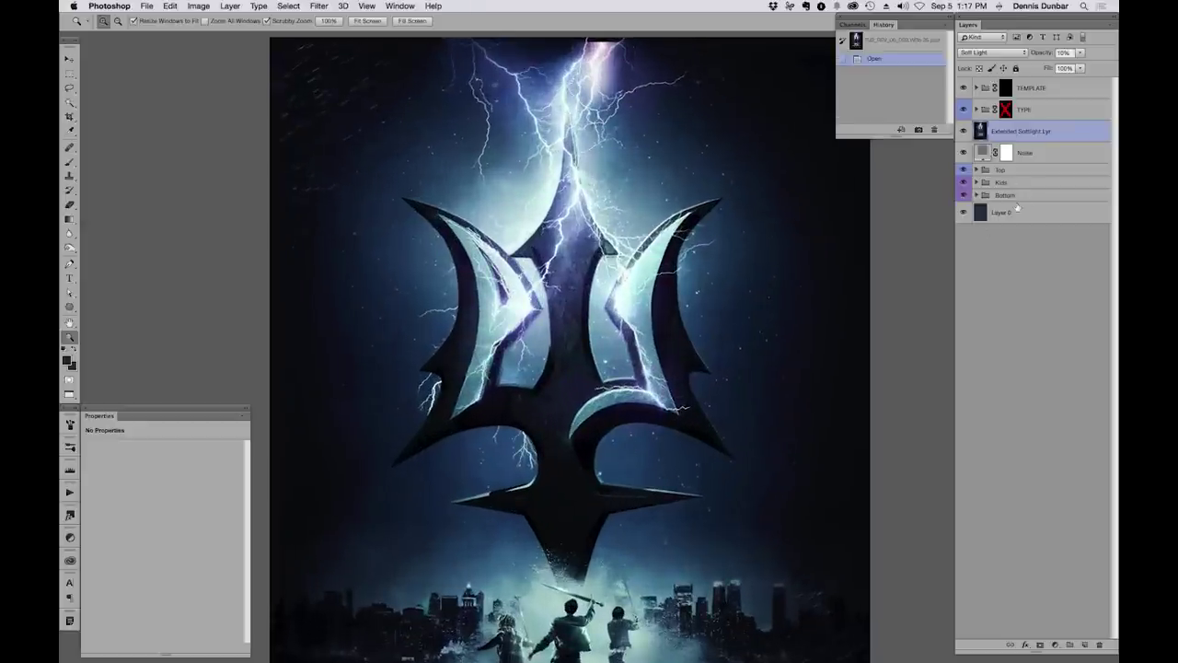
pyautogui.click(976, 171)
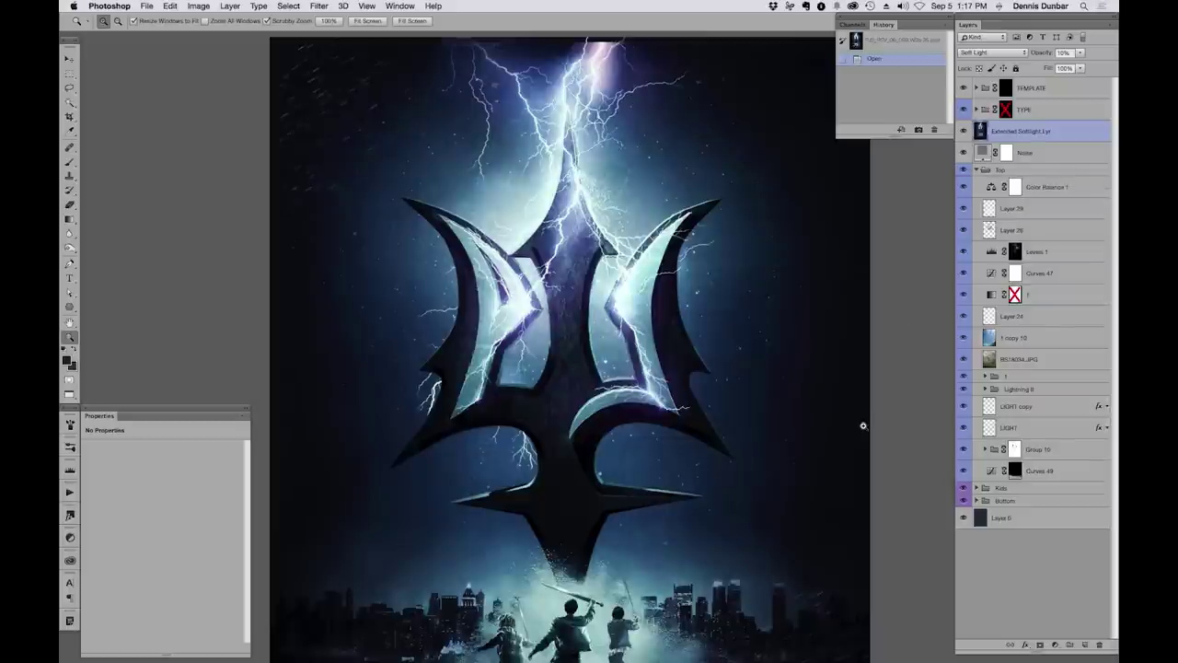
pyautogui.click(987, 390)
pyautogui.click(985, 389)
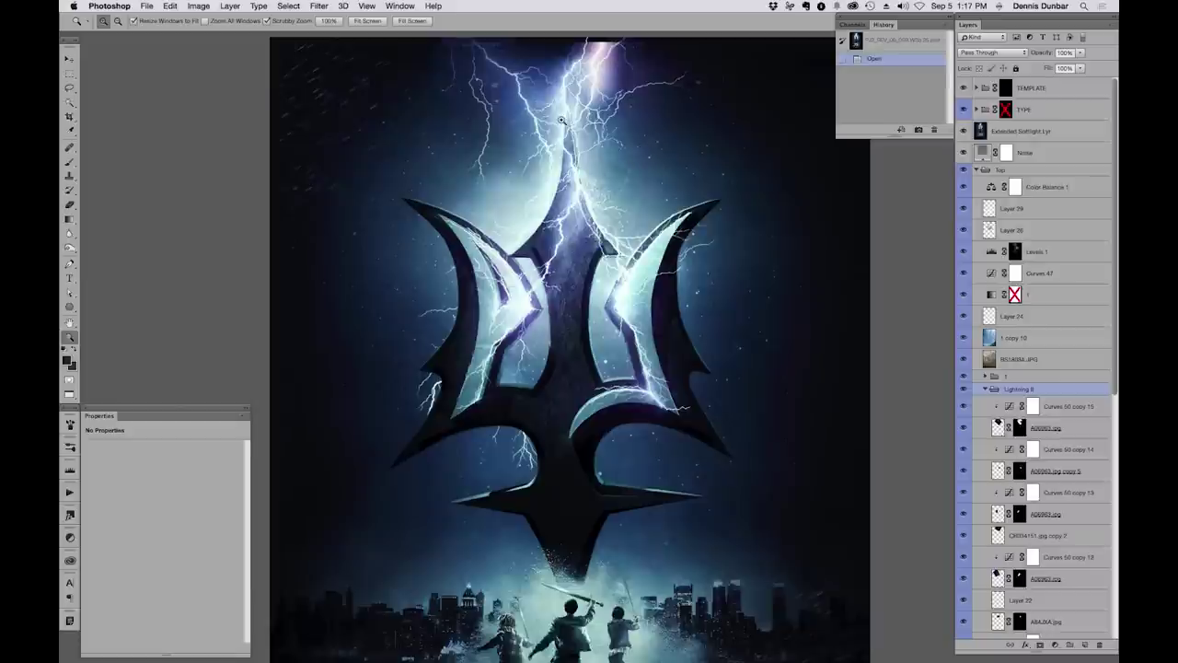
# Compare the Lightning 8 group hidden and shown, then select the A06963.jpg layer
pyautogui.click(965, 389)
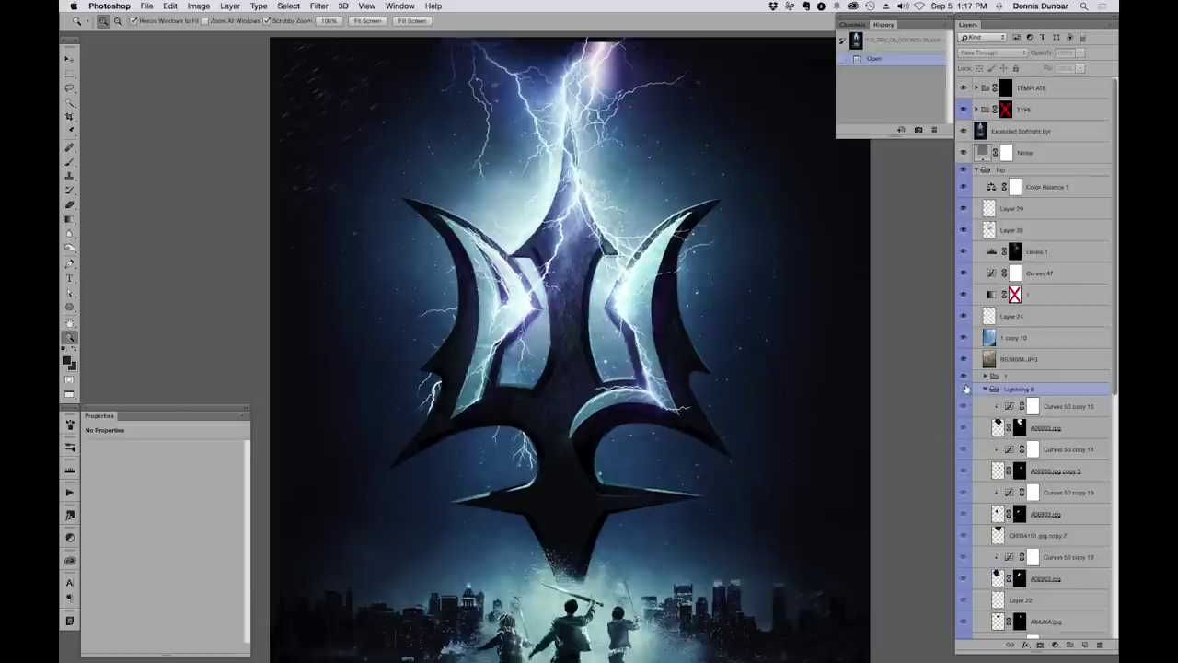
pyautogui.click(964, 390)
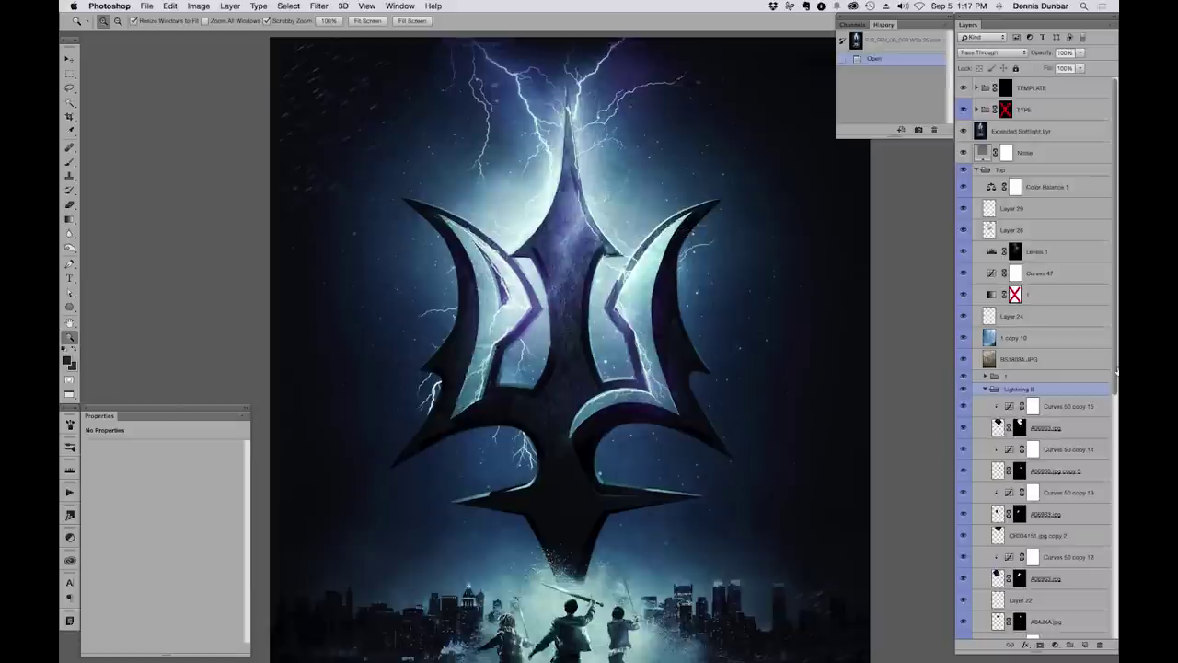
pyautogui.scroll(-2, 1116, 392)
pyautogui.click(1058, 385)
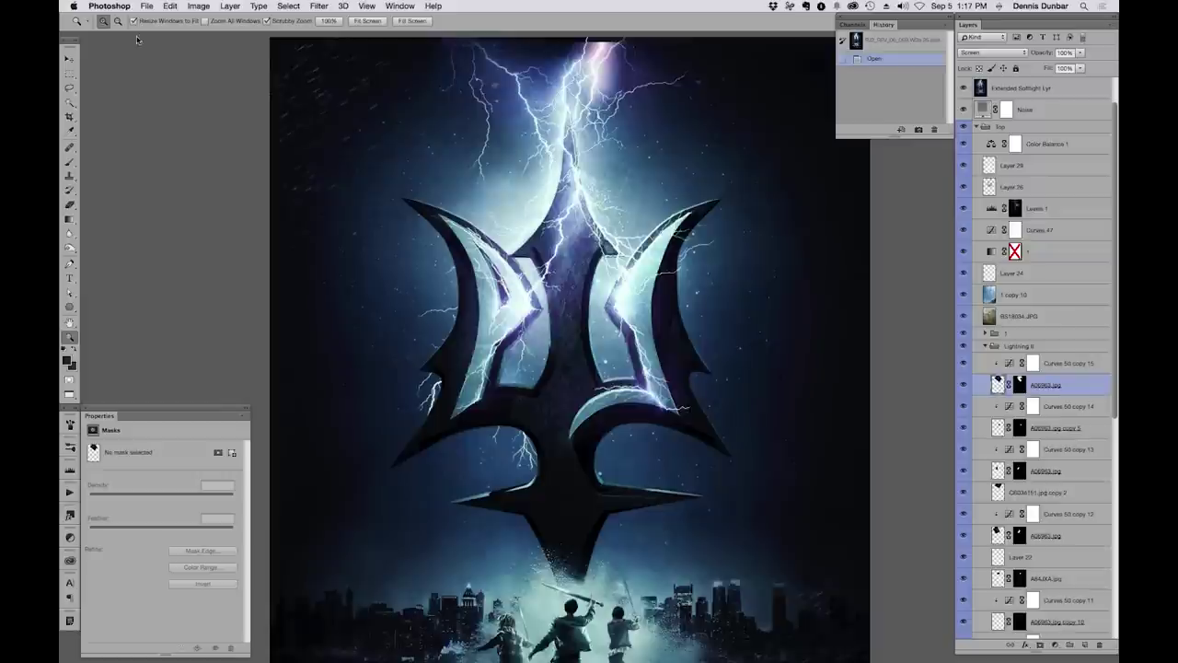
pyautogui.click(228, 6)
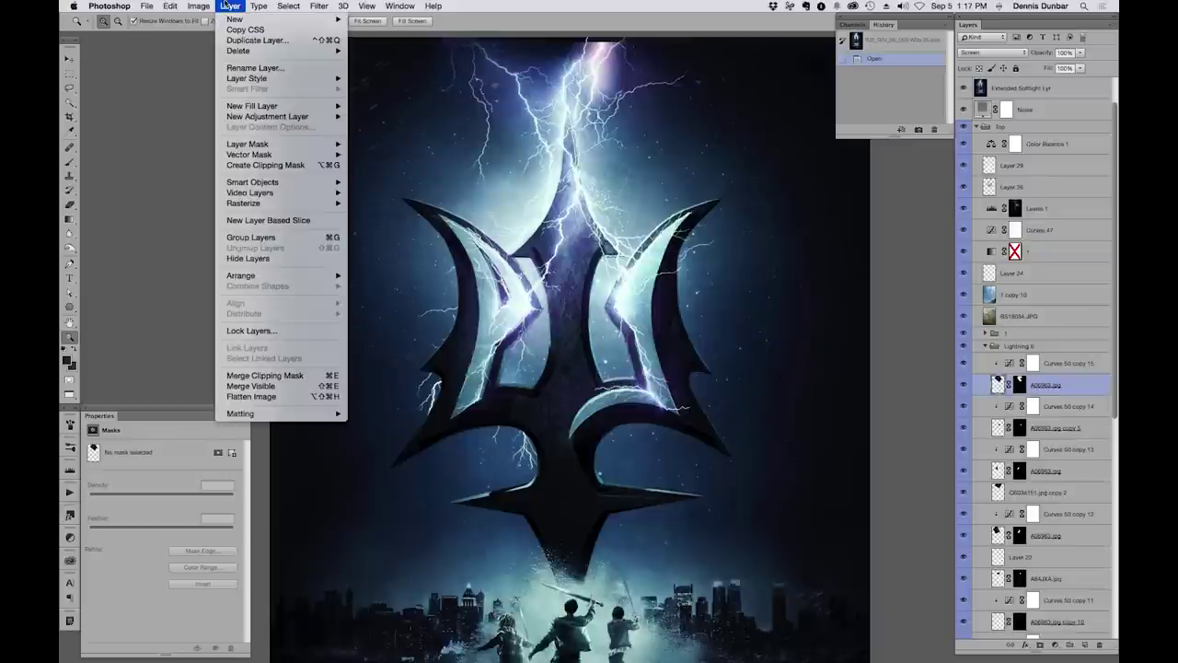
pyautogui.click(258, 41)
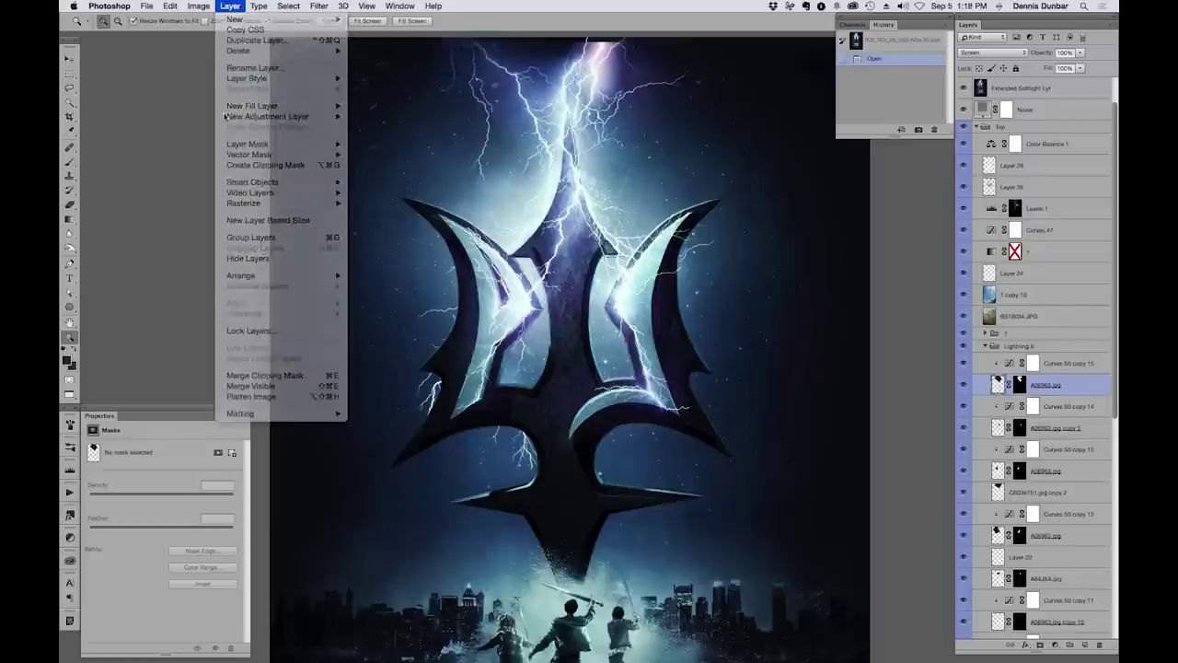
pyautogui.click(563, 335)
pyautogui.click(565, 350)
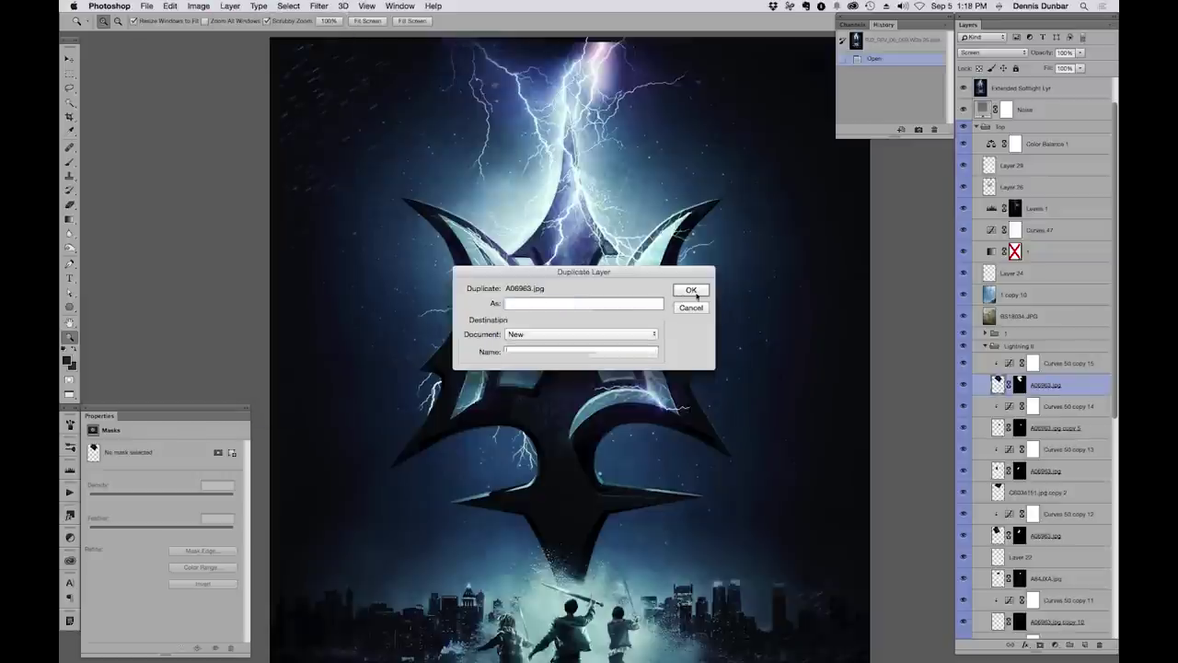
pyautogui.click(689, 290)
pyautogui.keyDown('shift'); pyautogui.click(1002, 88); pyautogui.keyUp('shift')
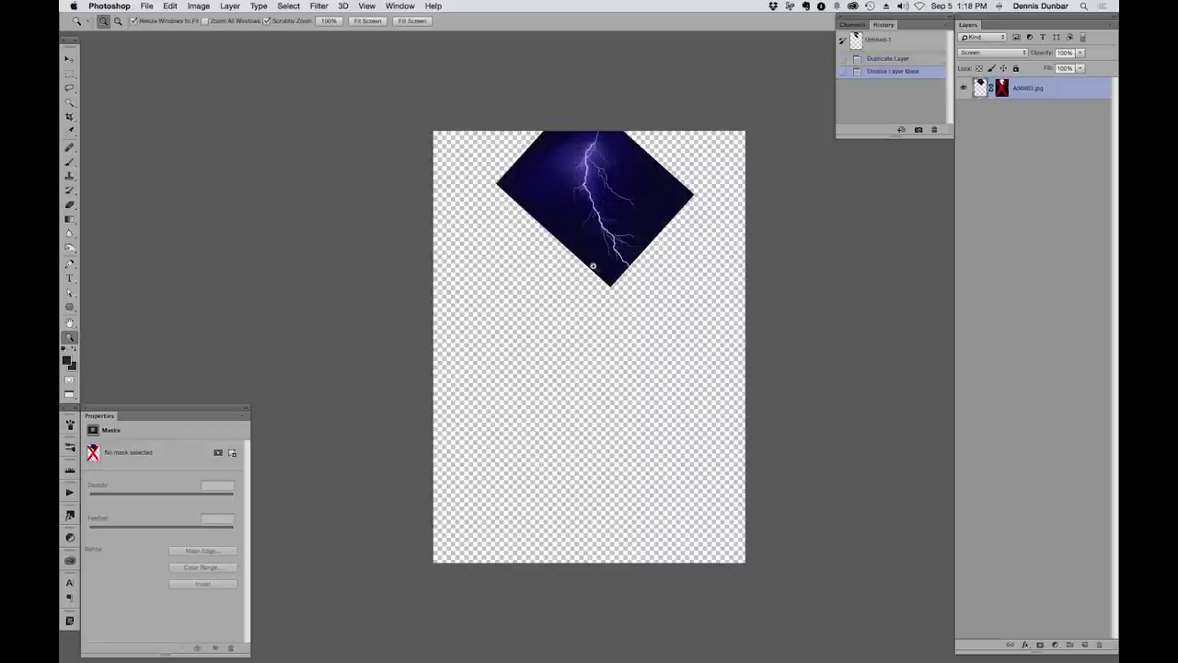
pyautogui.moveTo(615, 195); pyautogui.dragTo(653, 216)
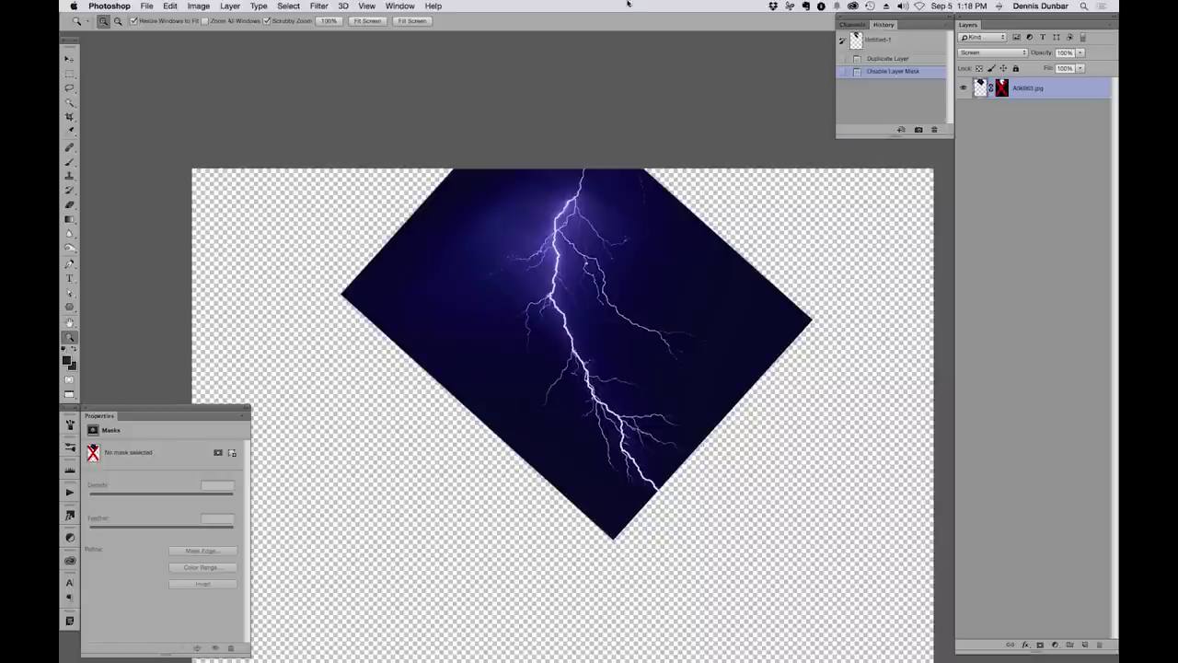
pyautogui.press('super+w')
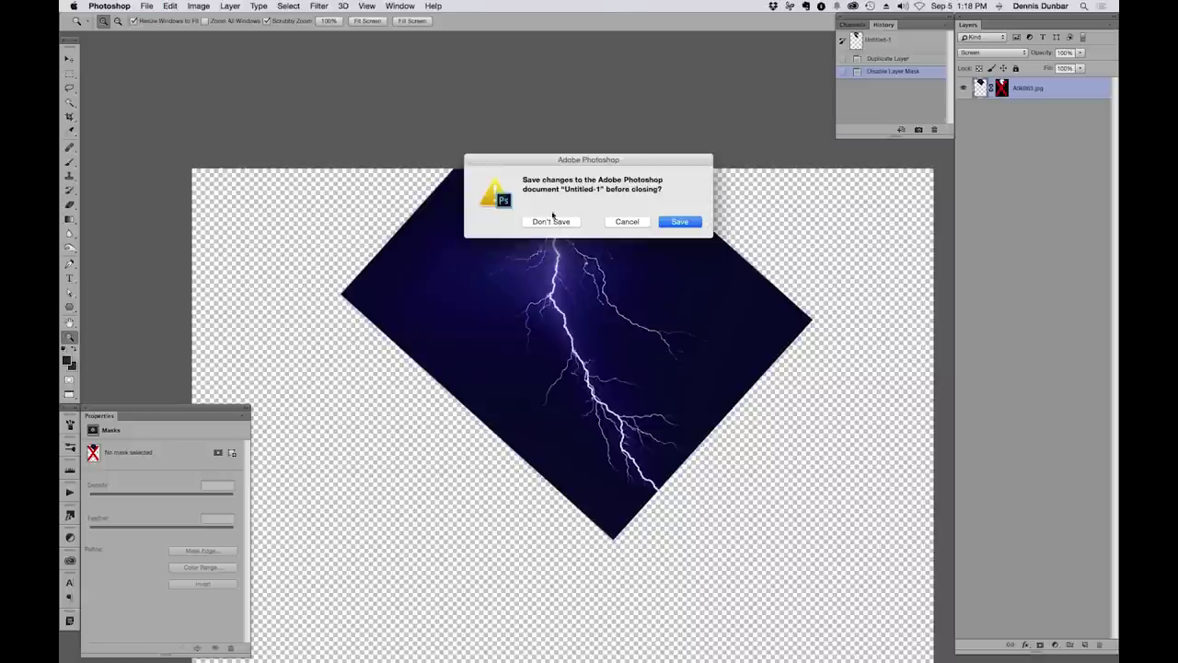
pyautogui.click(549, 221)
pyautogui.click(964, 429)
pyautogui.click(965, 429)
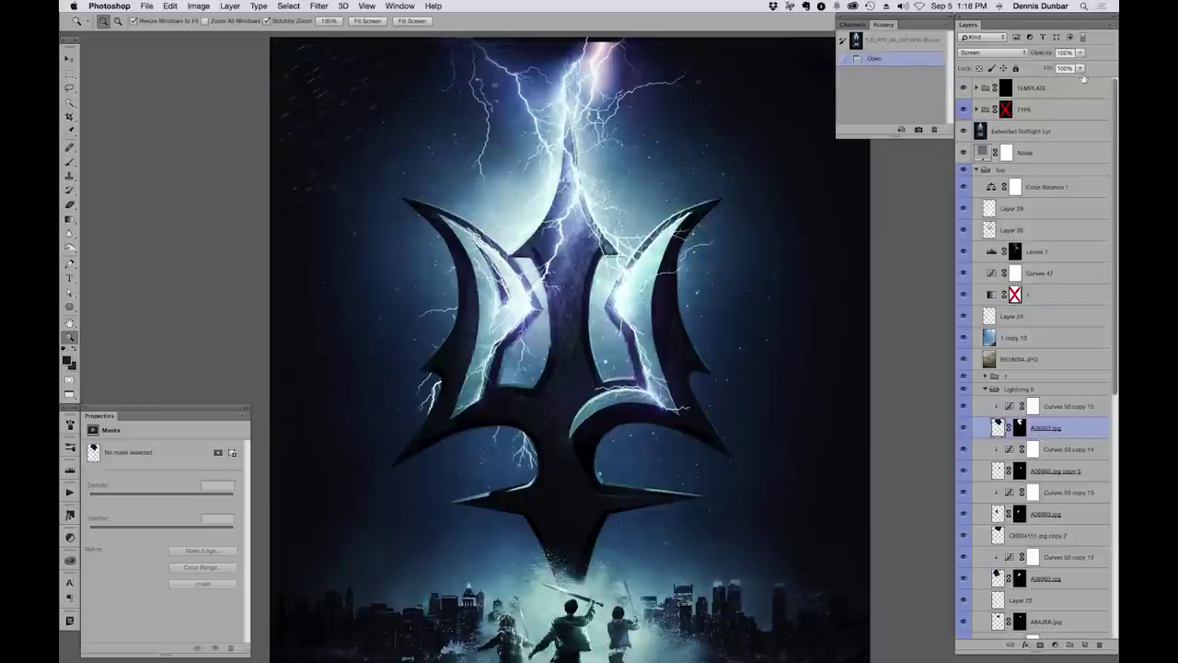
pyautogui.click(992, 54)
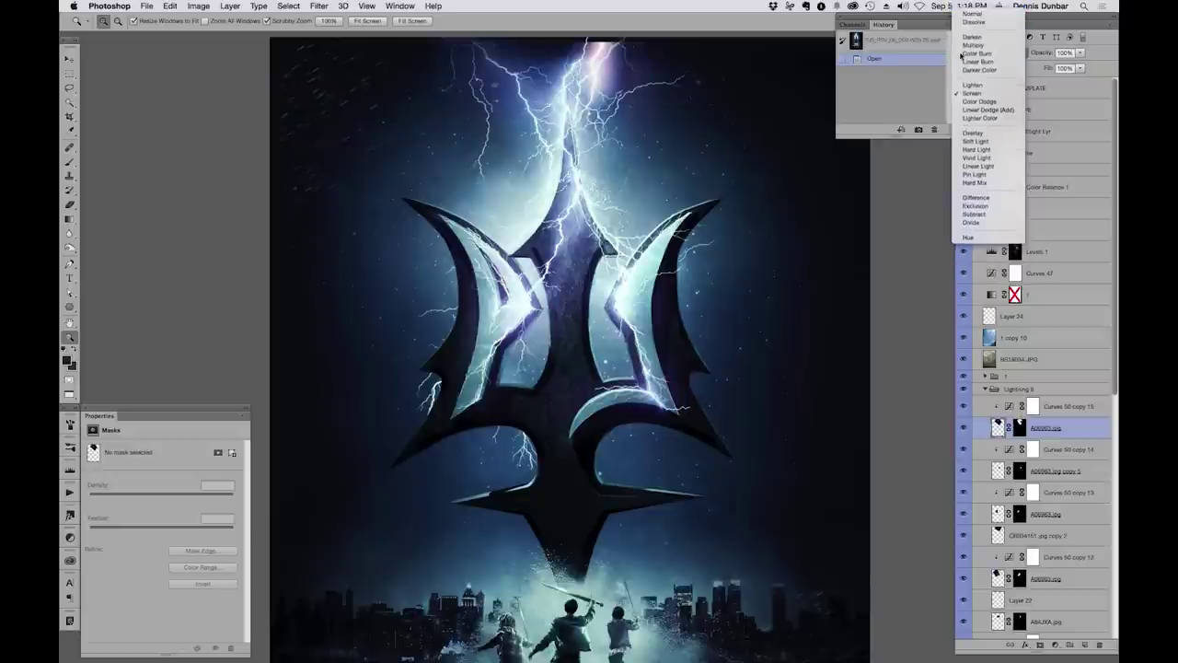
pyautogui.click(996, 9)
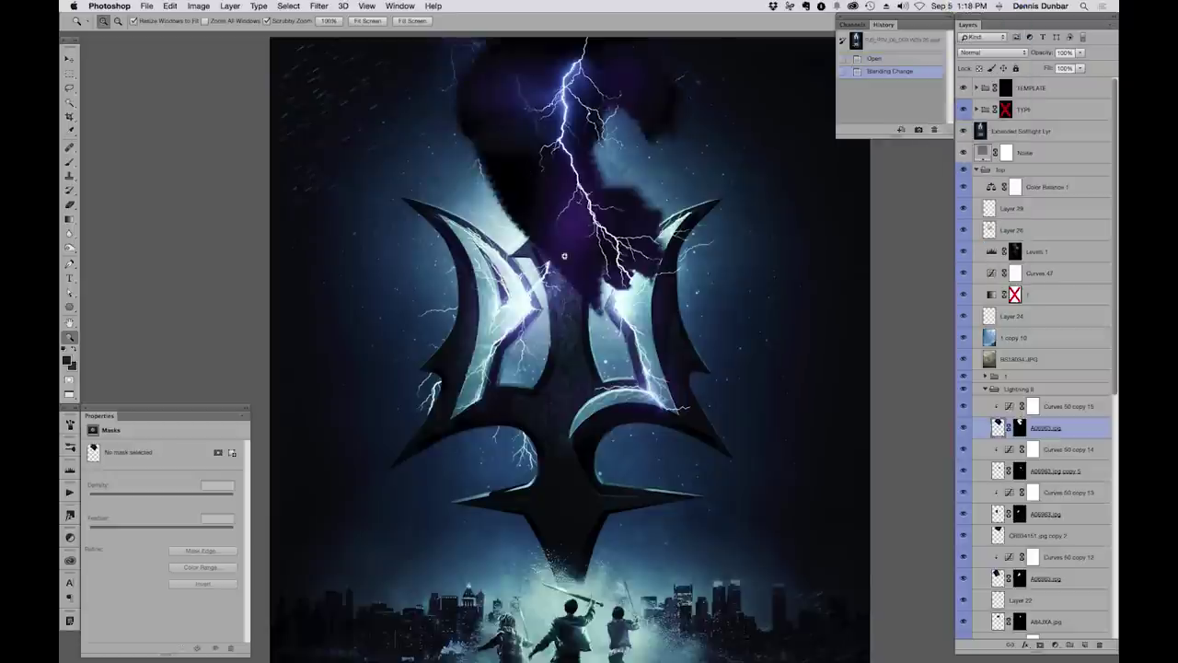
pyautogui.click(1068, 405)
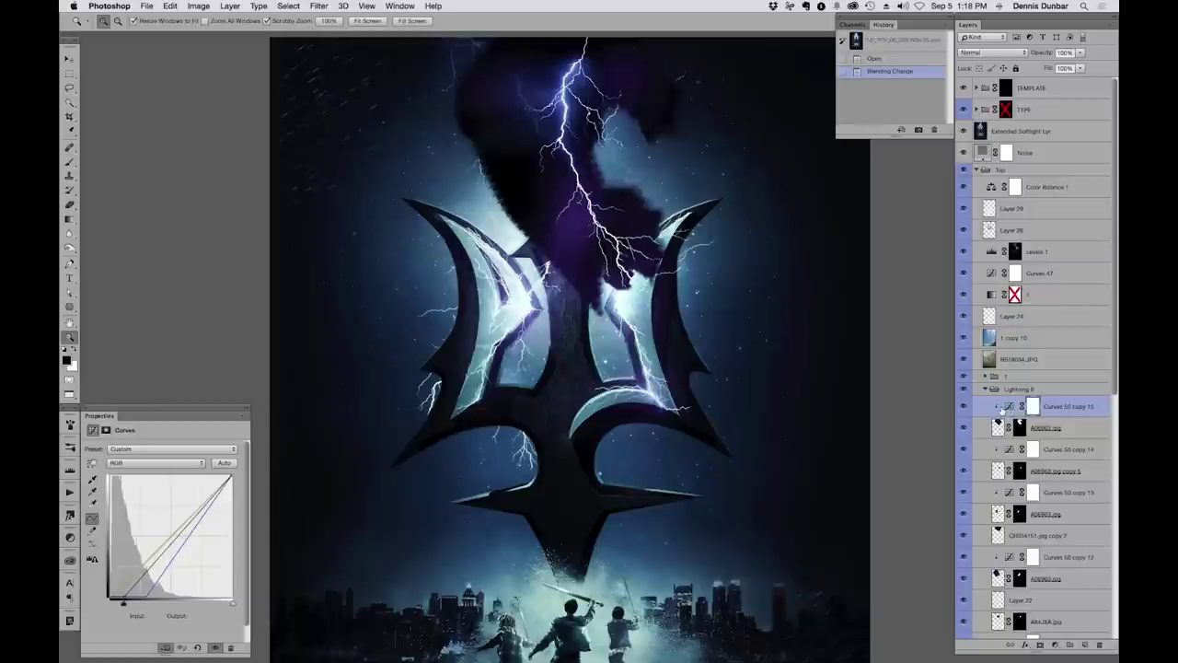
pyautogui.click(964, 407)
pyautogui.click(964, 407)
pyautogui.click(1055, 426)
pyautogui.click(985, 53)
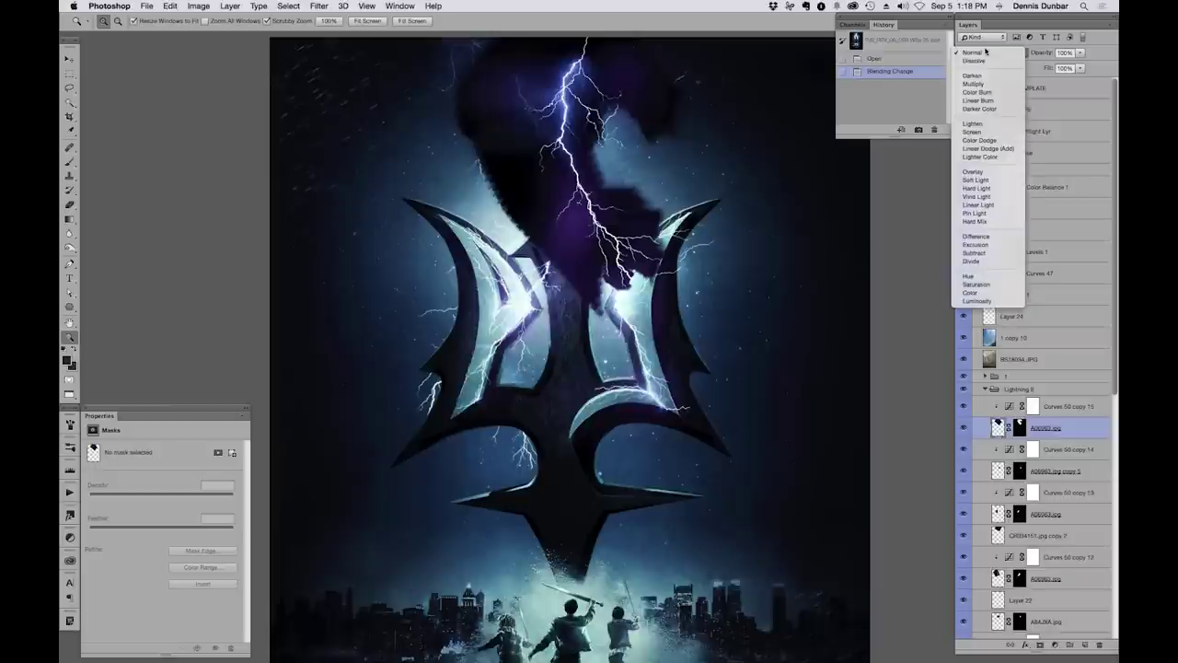
pyautogui.click(993, 136)
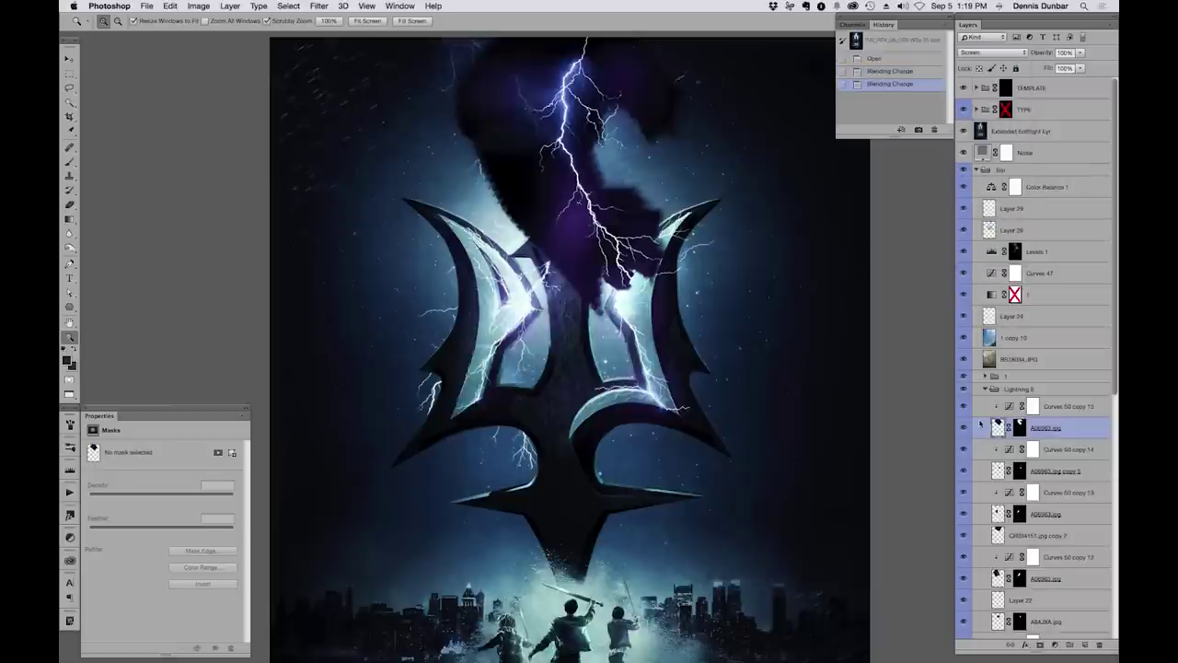
pyautogui.click(965, 408)
pyautogui.click(965, 408)
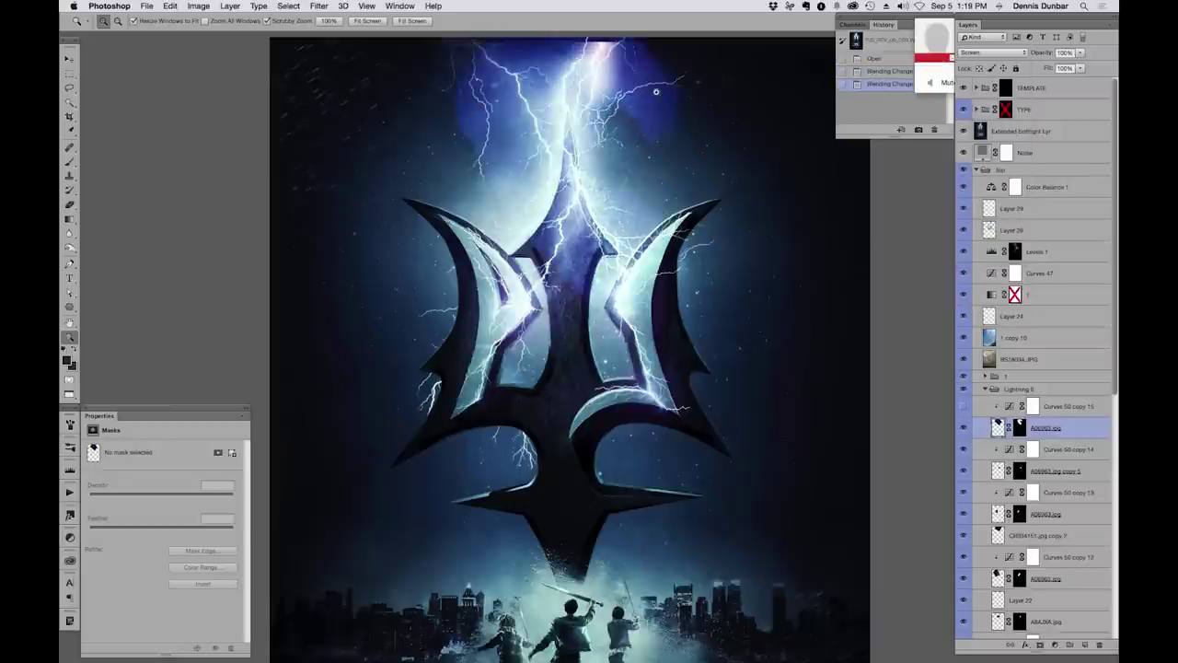
pyautogui.click(965, 407)
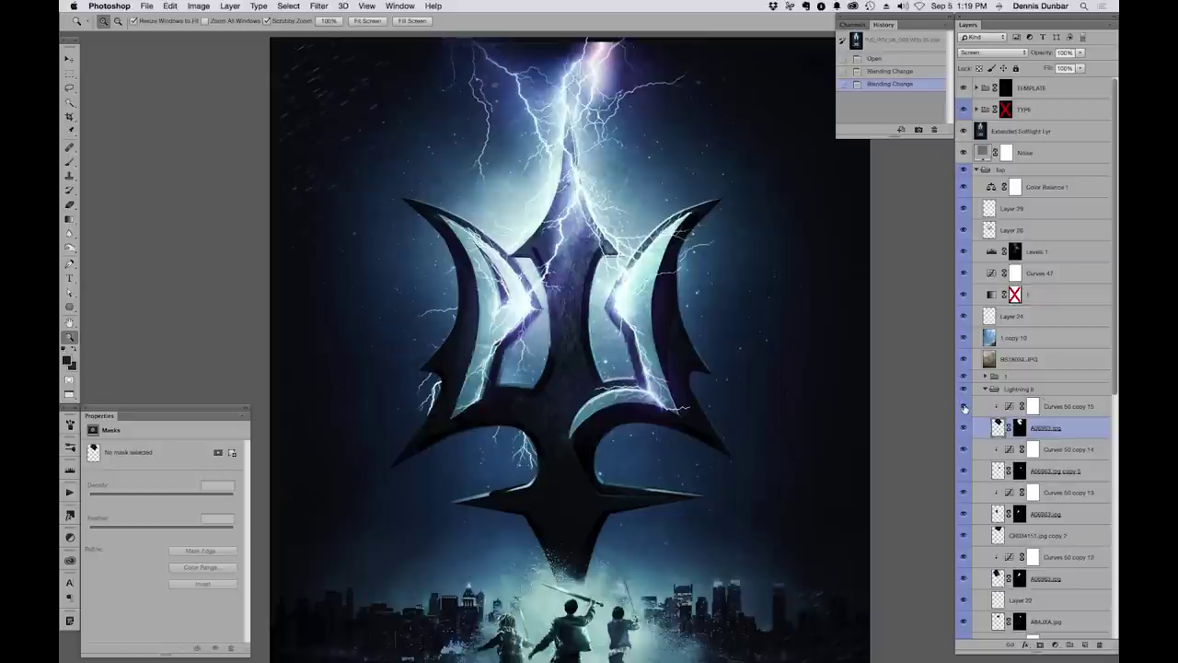
pyautogui.click(965, 408)
# Show Curves 50 copy 15 again, then try releasing its clipping mask and undo it
pyautogui.click(965, 408)
pyautogui.click(985, 390)
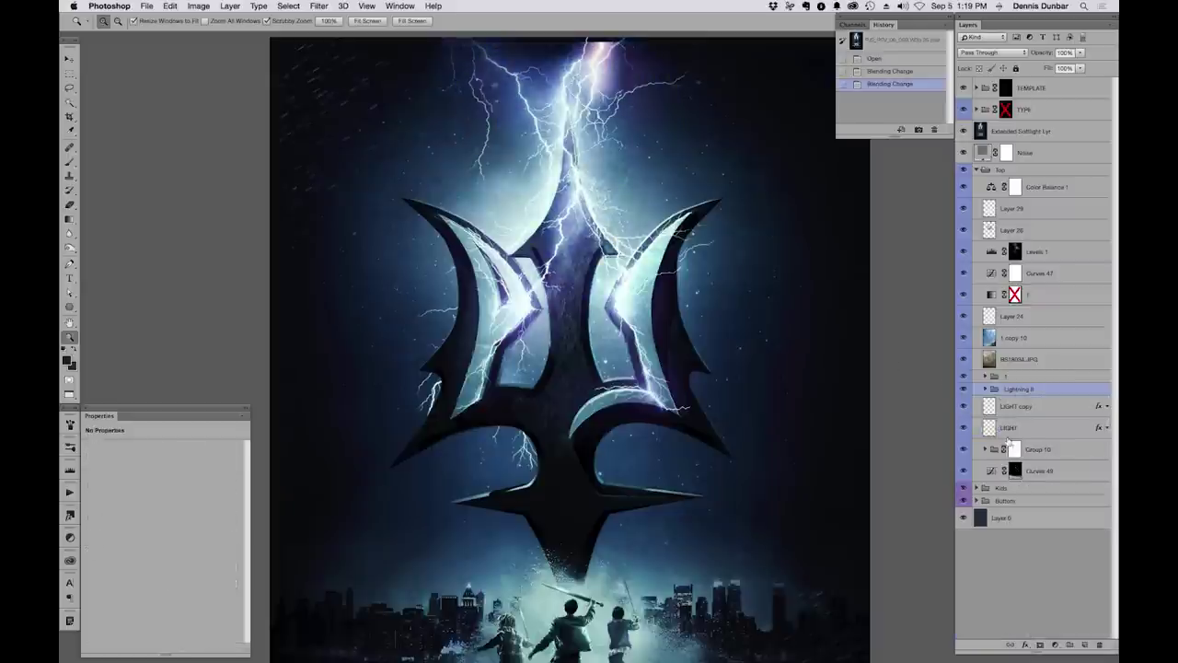
pyautogui.click(985, 389)
pyautogui.press('alt')
pyautogui.click(1052, 411)
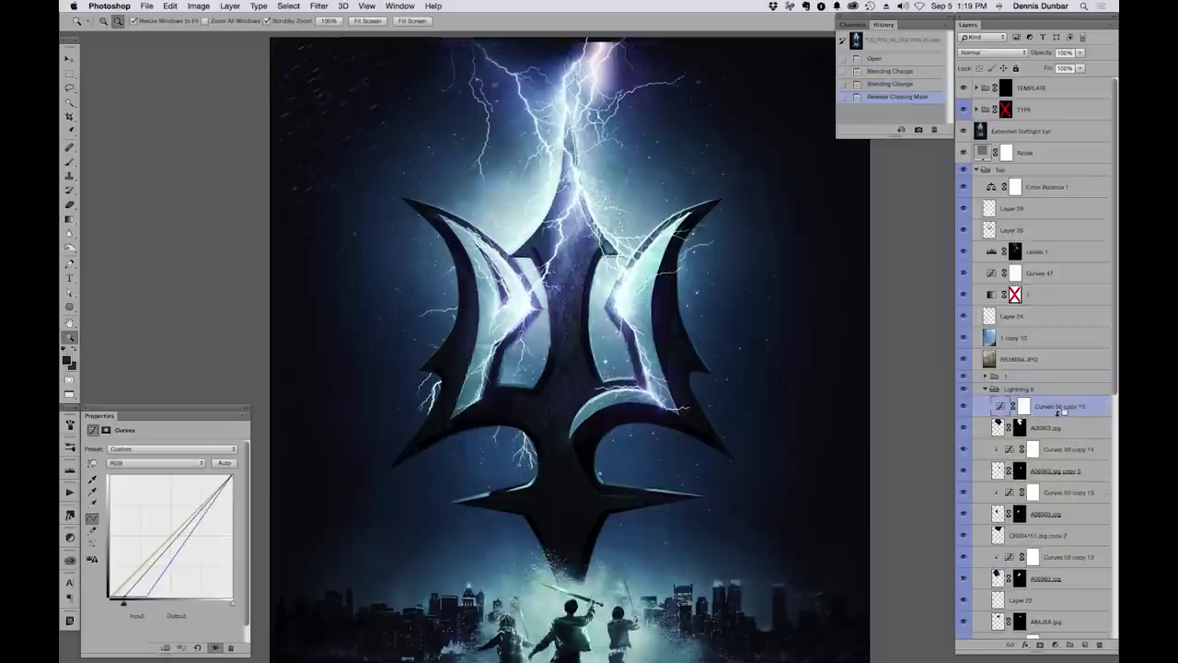
pyautogui.keyDown('alt'); pyautogui.click(1052, 416); pyautogui.keyUp('alt')
pyautogui.press('super+z')
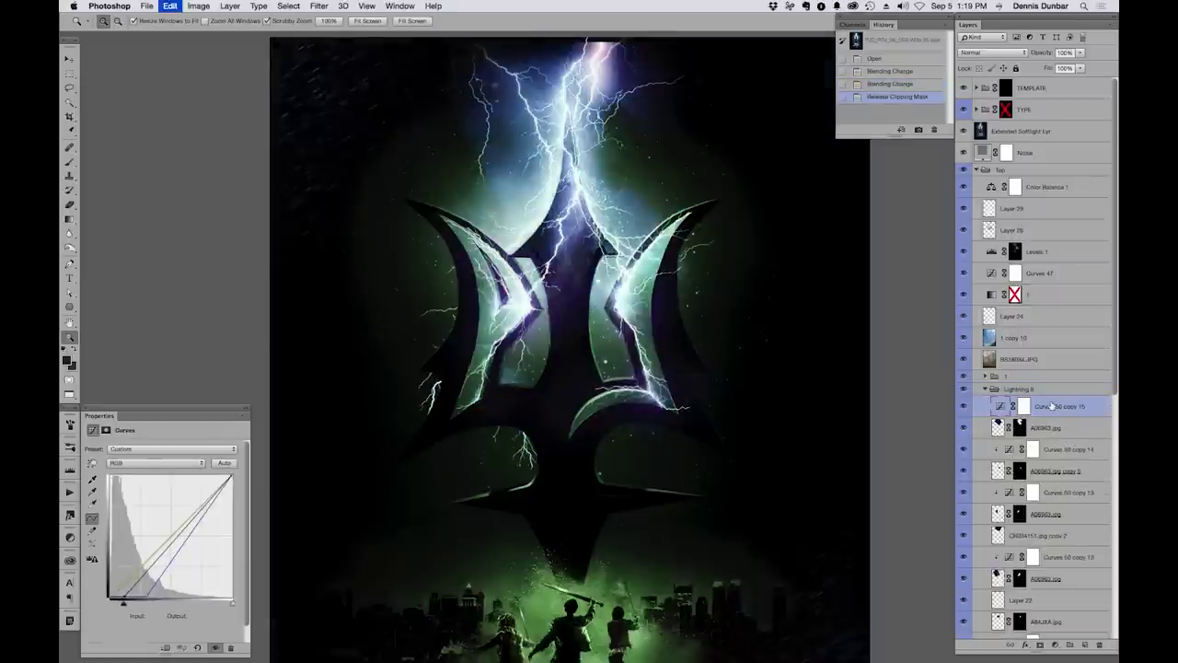
# Collapse the Lightning 8 group and select the BS18034.JPG texture layer
pyautogui.click(1019, 388)
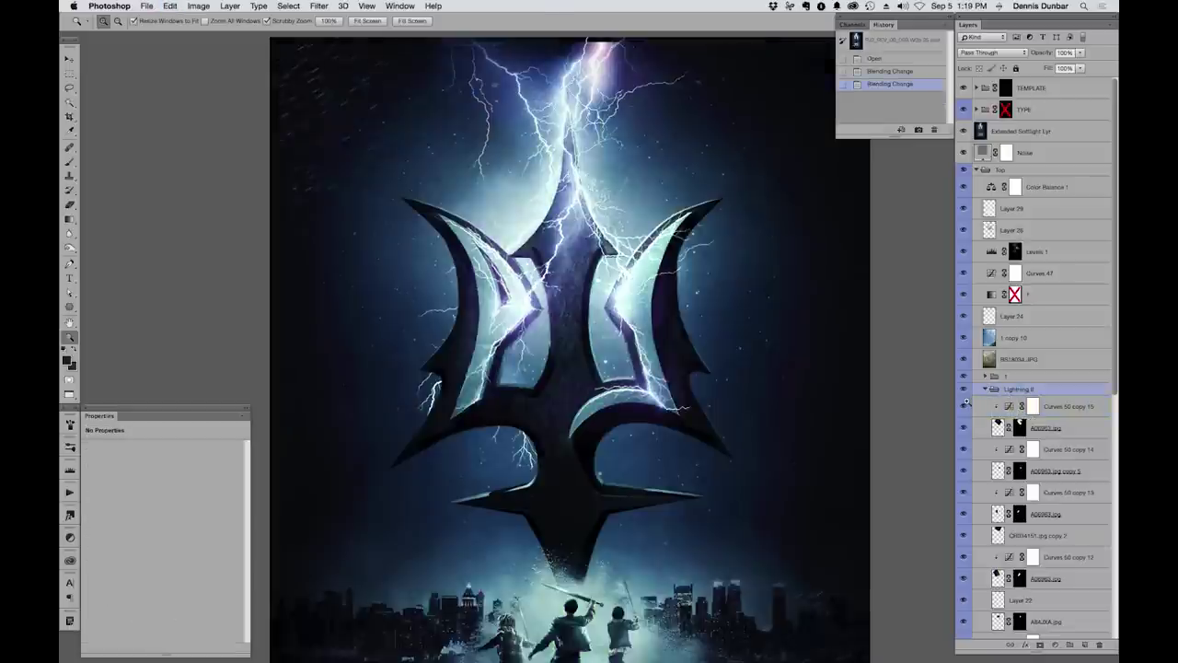
pyautogui.click(986, 389)
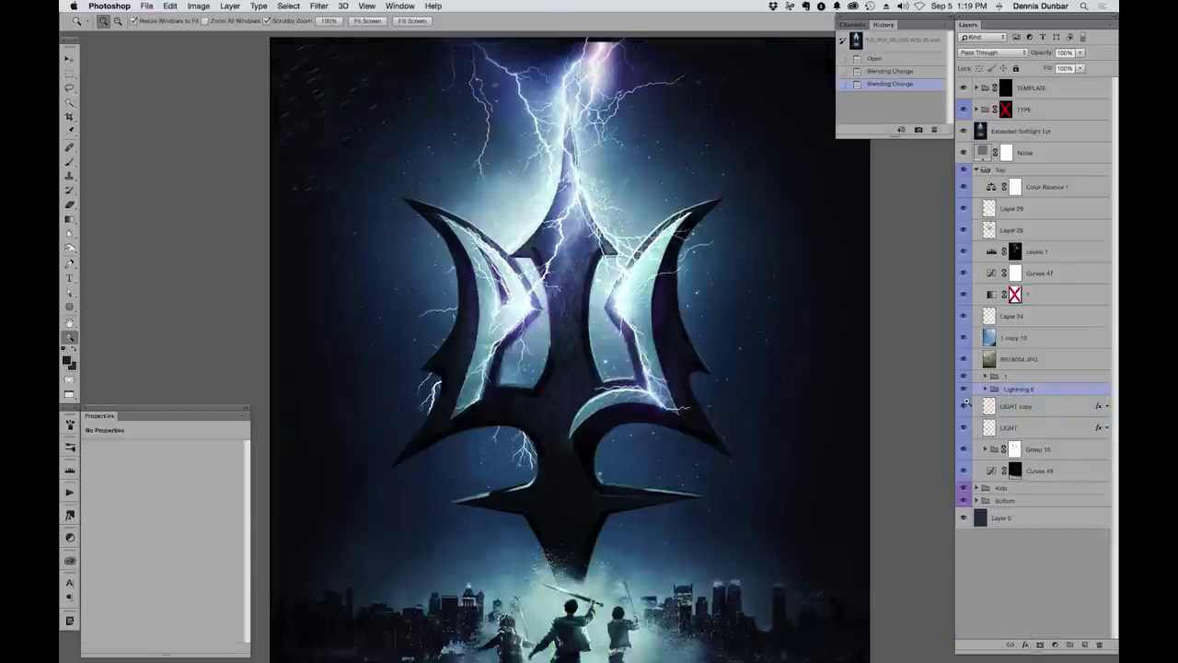
pyautogui.click(1045, 359)
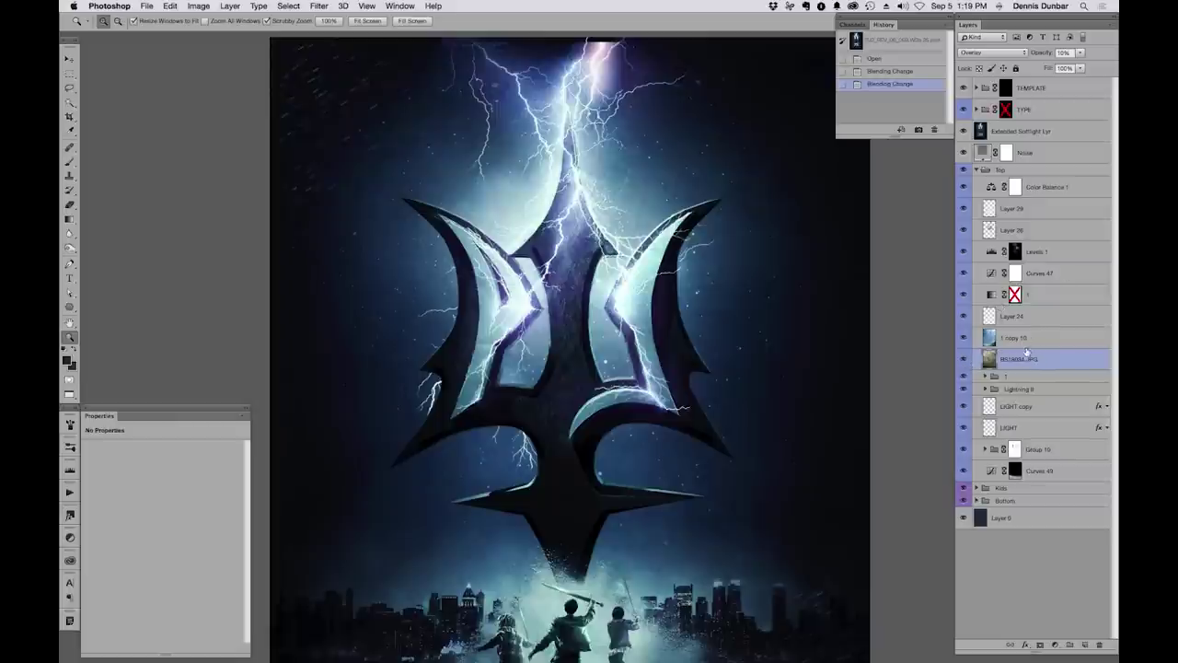
pyautogui.click(222, 7)
pyautogui.click(224, 6)
pyautogui.click(227, 6)
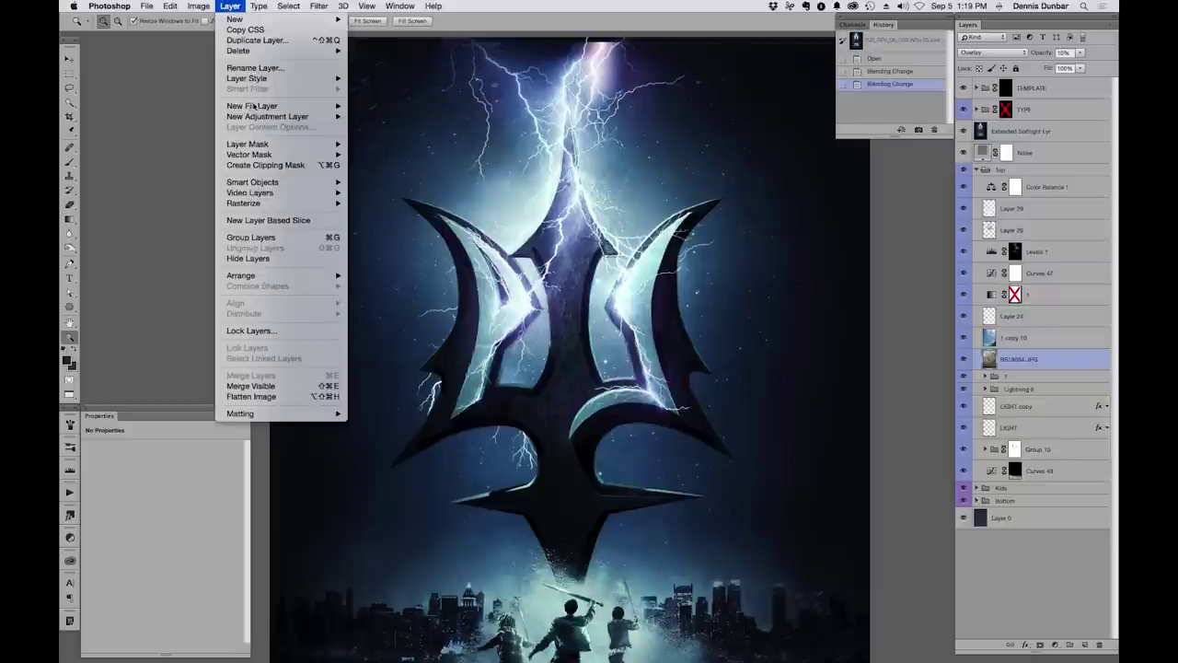
pyautogui.click(255, 40)
pyautogui.click(553, 334)
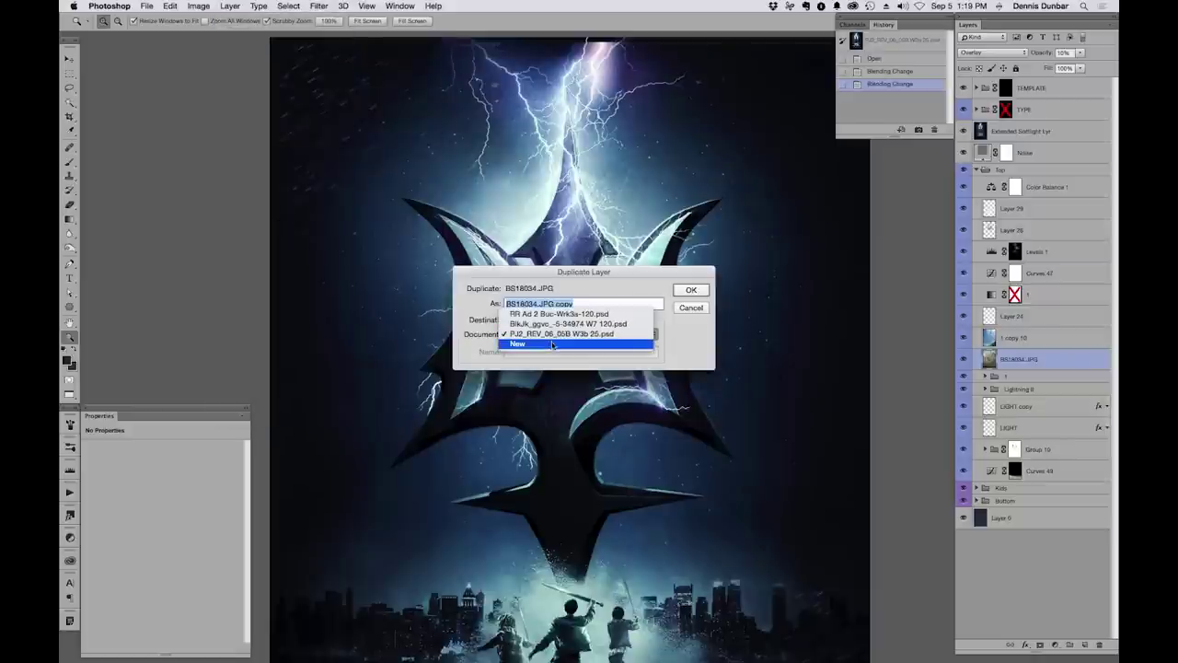
pyautogui.click(552, 344)
pyautogui.click(688, 291)
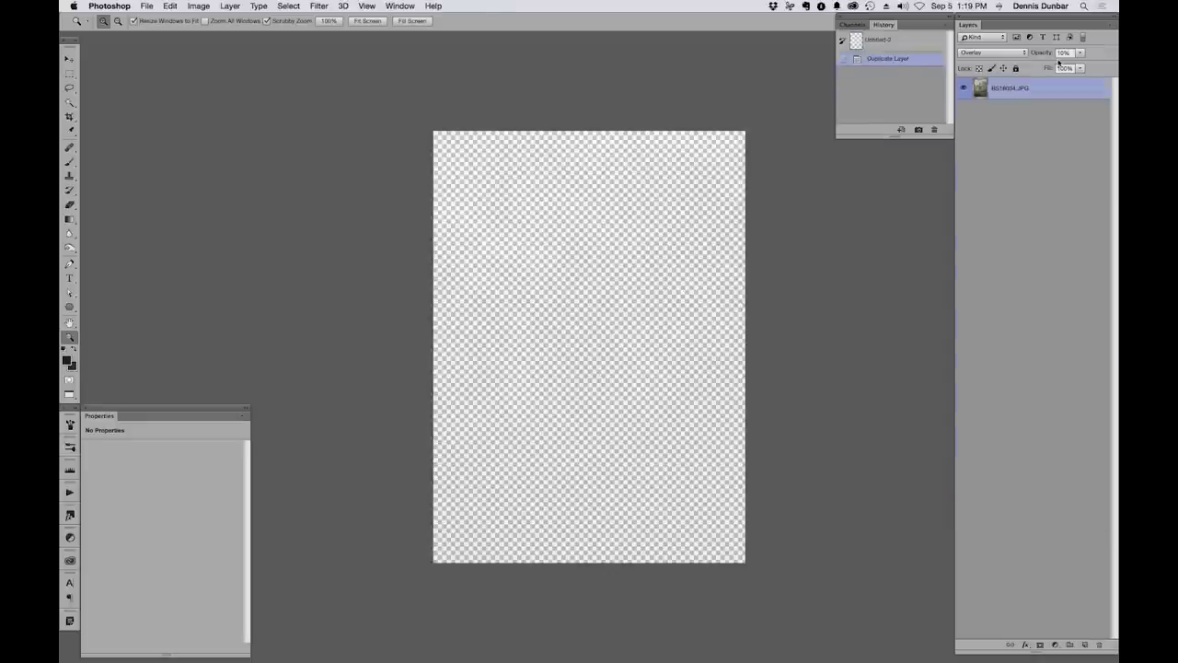
pyautogui.click(1080, 53)
pyautogui.moveTo(1068, 66); pyautogui.dragTo(1112, 64)
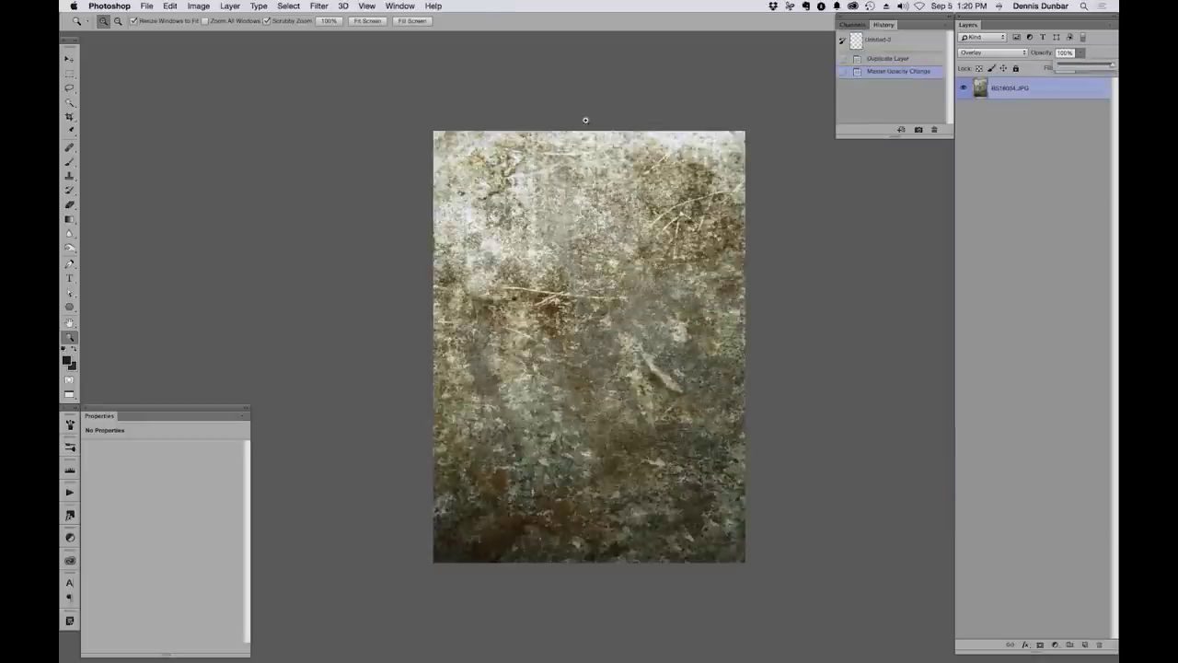
pyautogui.press('super+w')
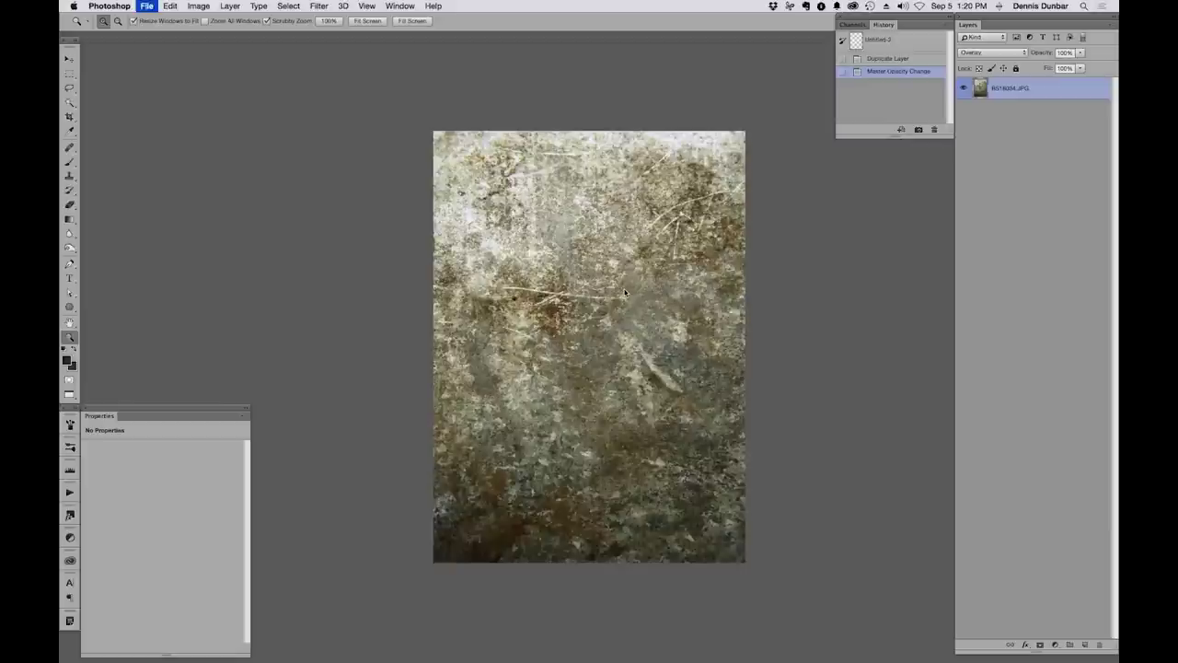
pyautogui.click(543, 223)
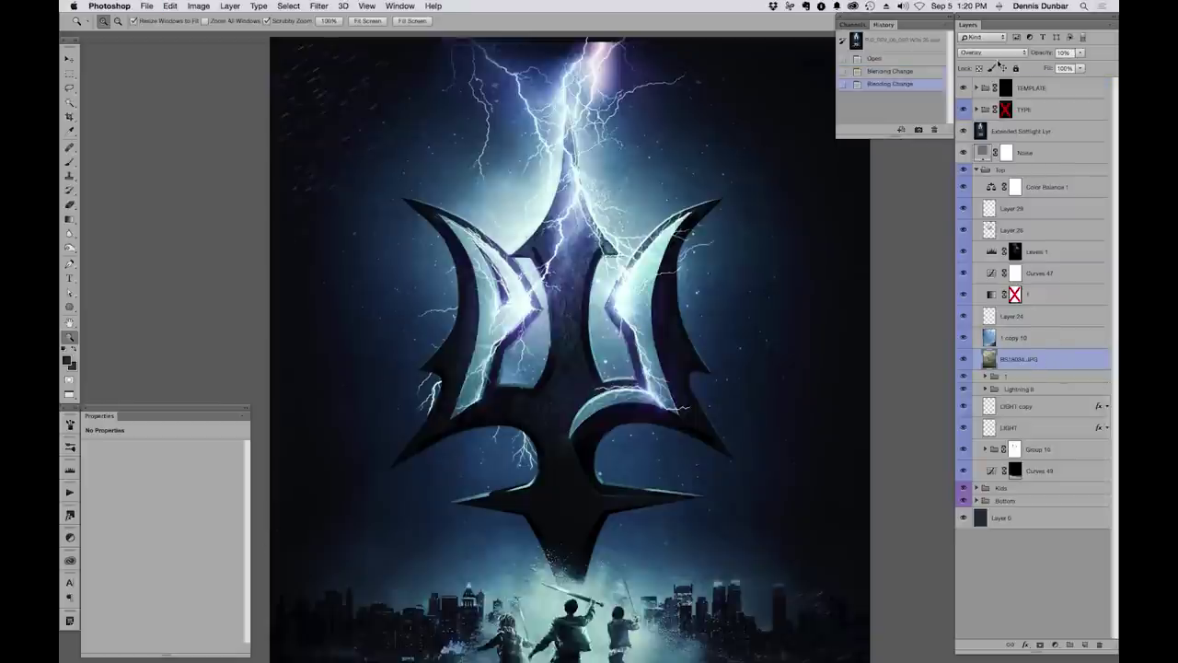
pyautogui.click(1079, 52)
pyautogui.moveTo(1065, 68); pyautogui.dragTo(1116, 68)
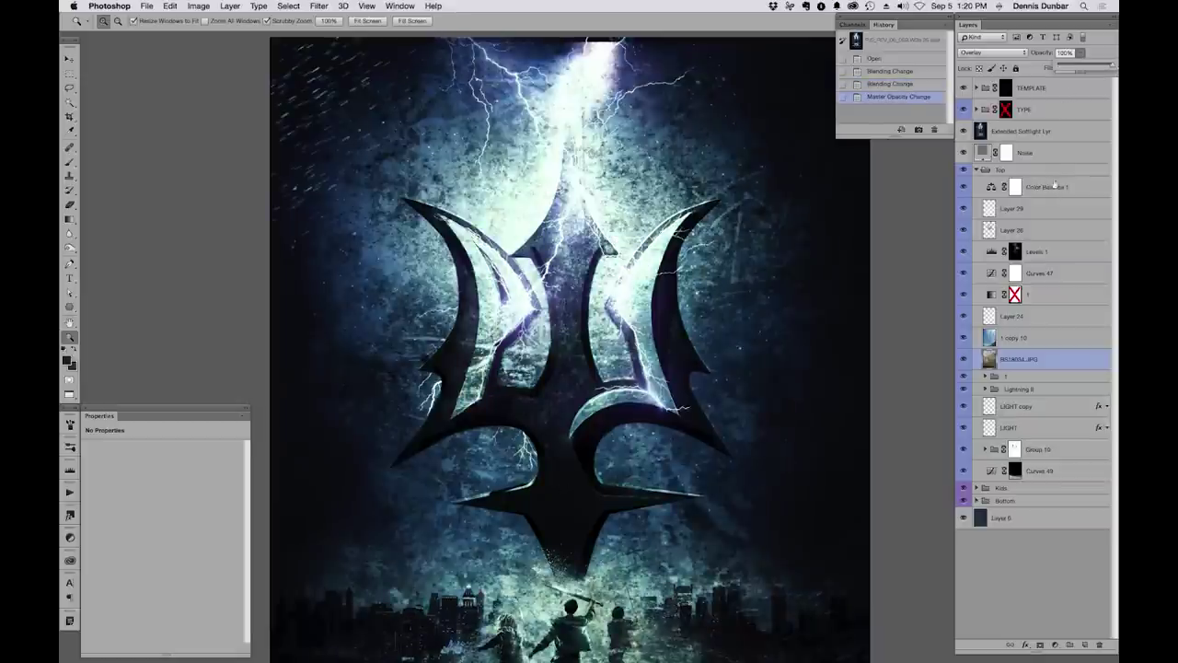
pyautogui.press('super+z')
pyautogui.click(963, 359)
pyautogui.click(963, 359)
pyautogui.click(963, 358)
pyautogui.click(964, 358)
pyautogui.click(964, 358)
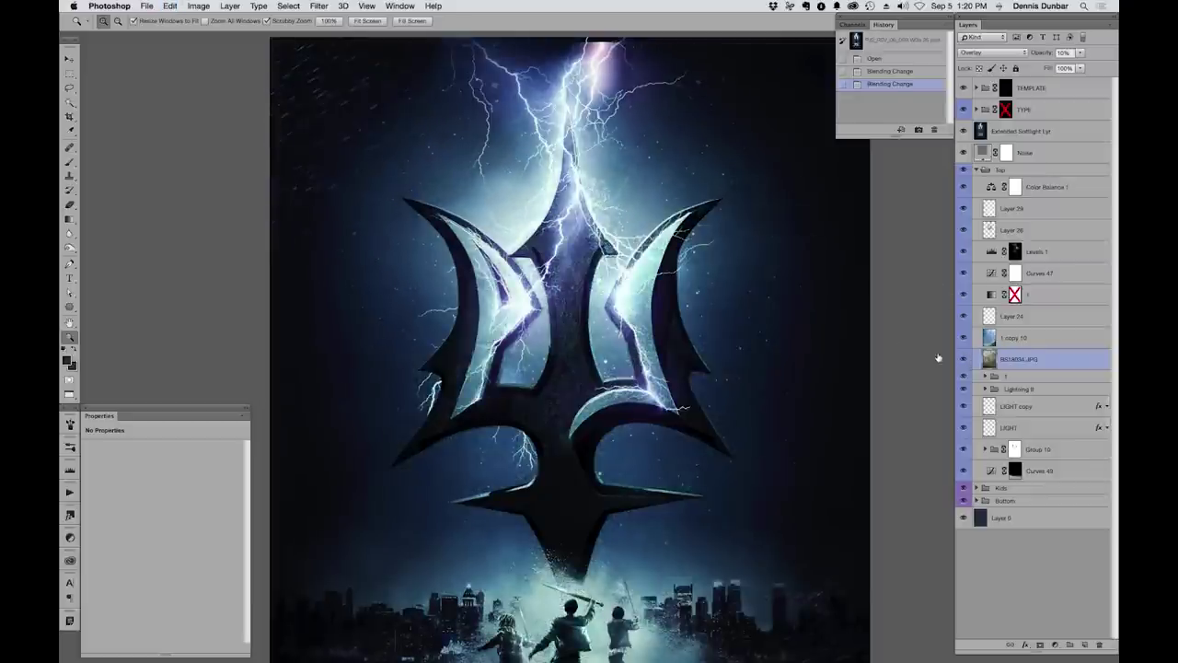
pyautogui.click(1022, 338)
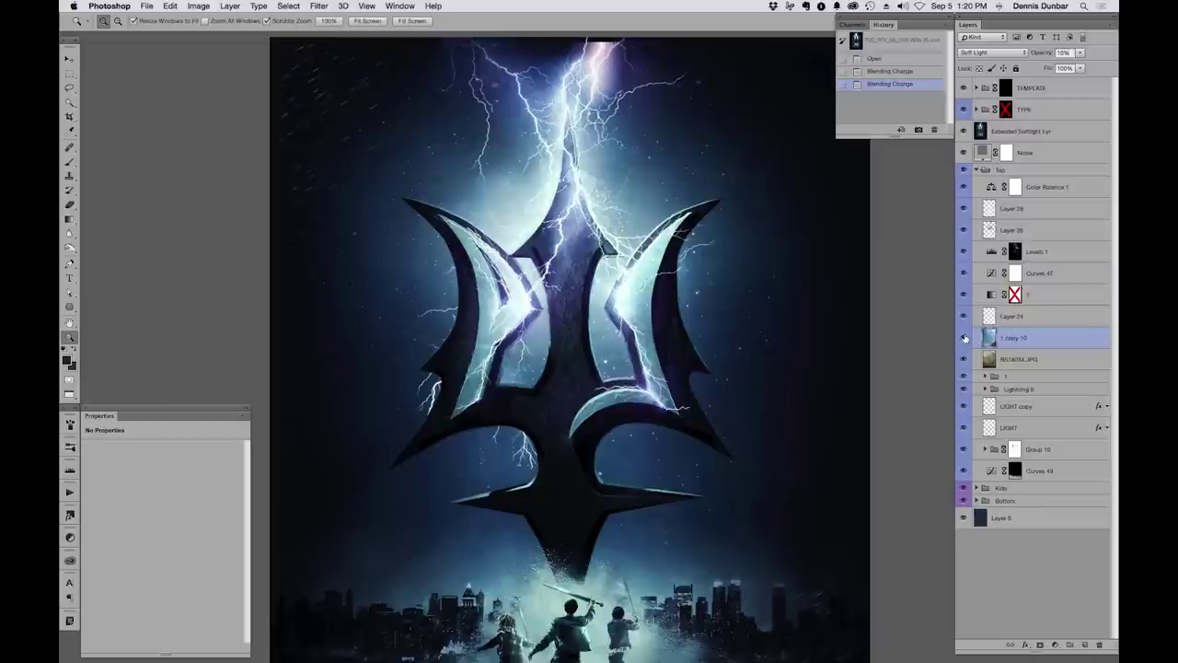
pyautogui.click(964, 337)
pyautogui.click(964, 337)
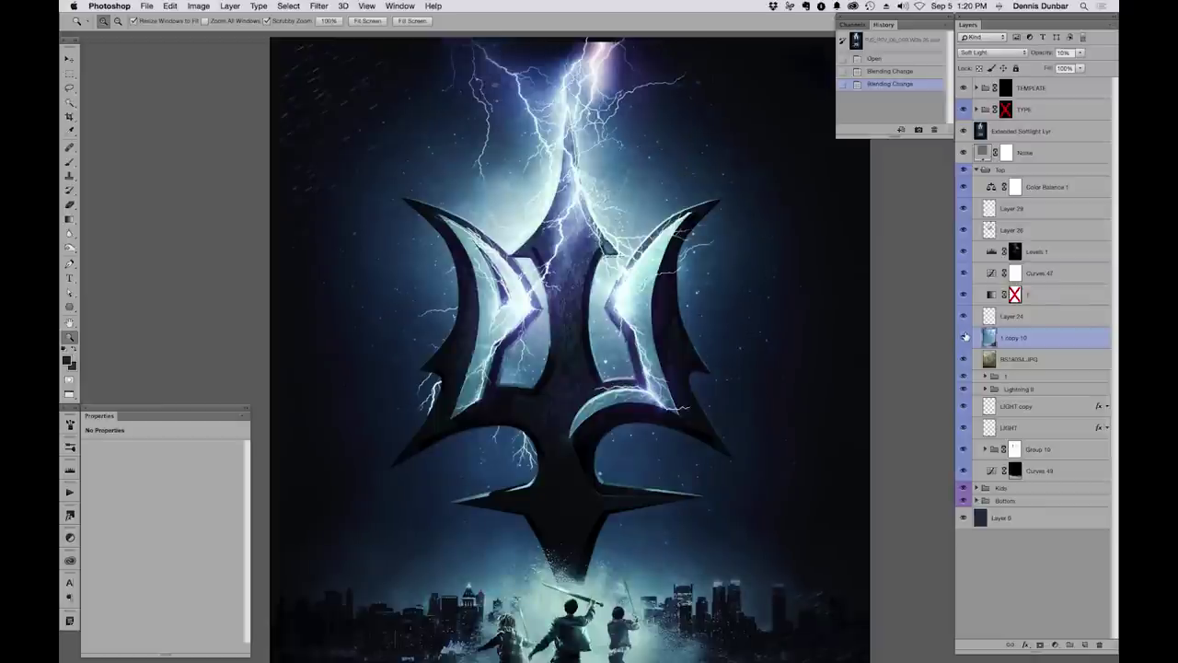
pyautogui.click(1016, 132)
pyautogui.press('alt')
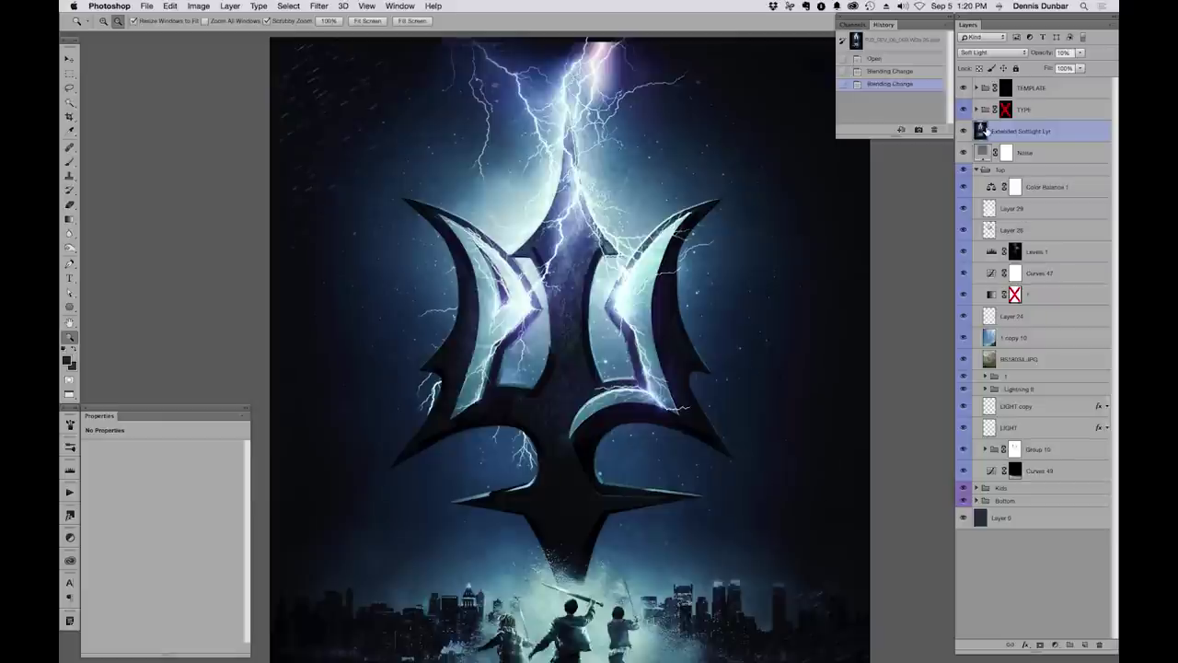
# Preview Extended Softlight Lyr alone at 100% opacity, then revert to the opened state
pyautogui.keyDown('alt'); pyautogui.click(962, 130); pyautogui.keyUp('alt')
pyautogui.click(1081, 52)
pyautogui.moveTo(1073, 66); pyautogui.dragTo(1115, 65)
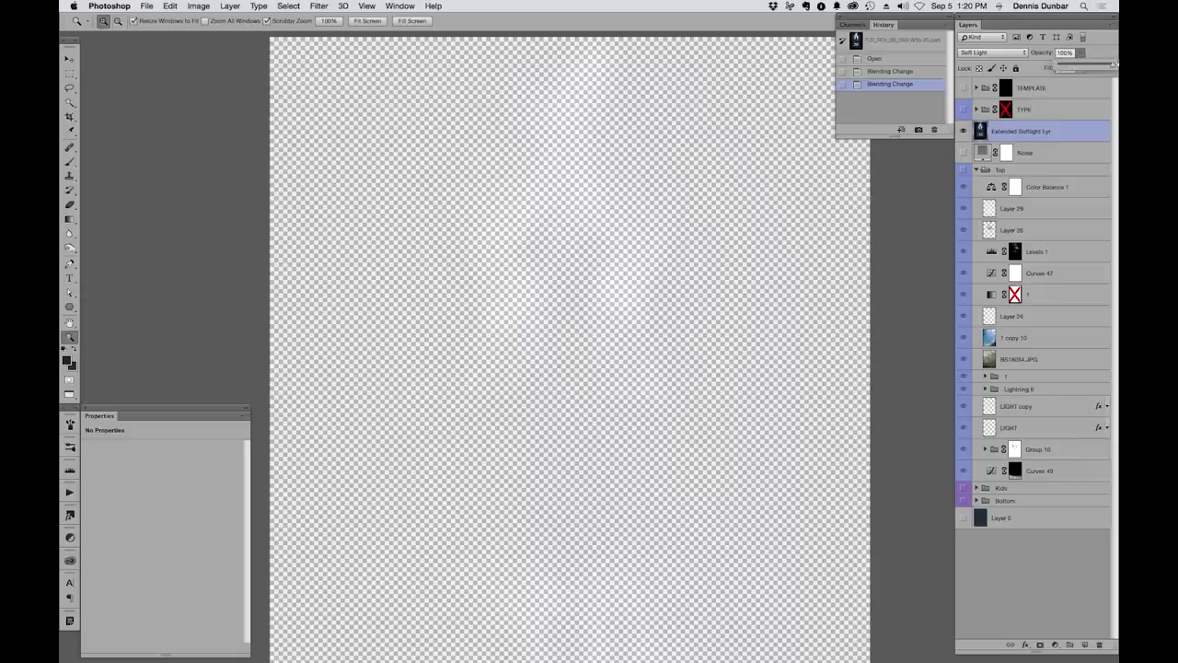
pyautogui.press('alt')
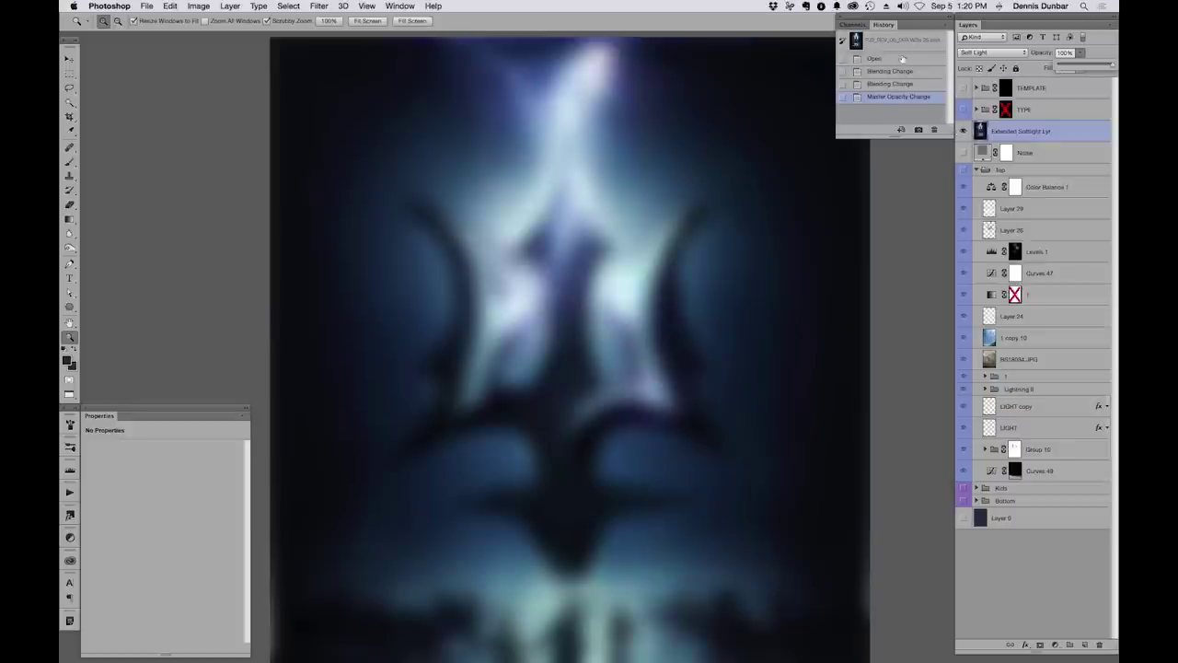
pyautogui.click(876, 59)
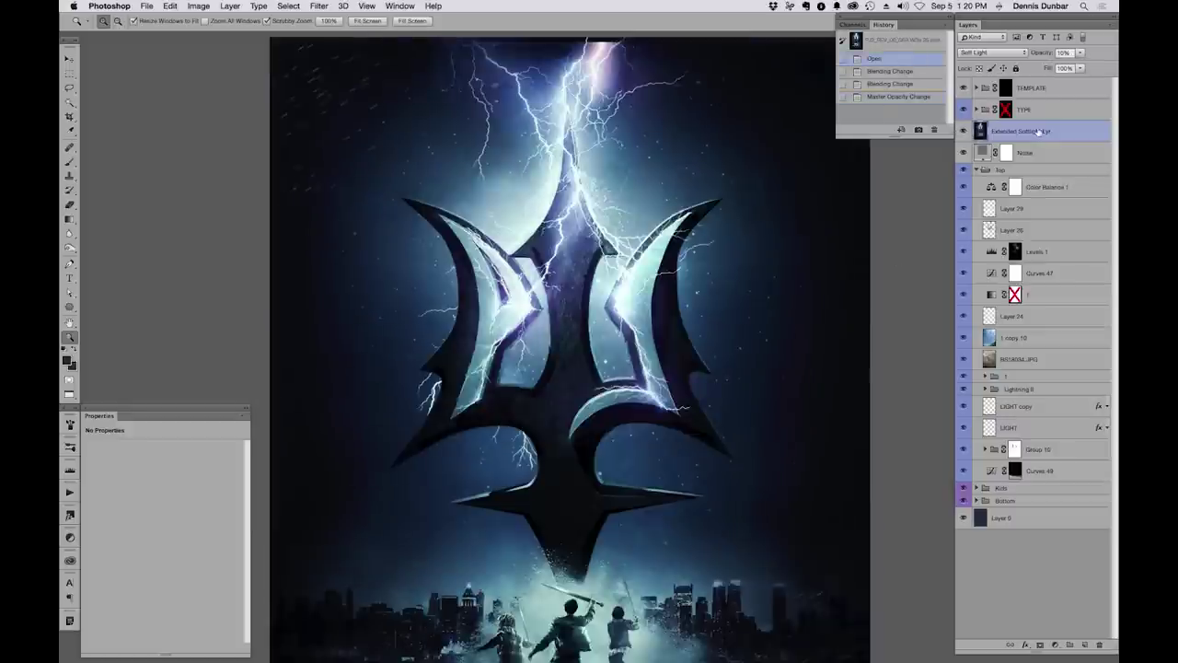
pyautogui.click(964, 132)
pyautogui.click(964, 131)
# Fit the whole poster in the window and expand the Lightning 8 group
pyautogui.moveTo(678, 483); pyautogui.dragTo(670, 307)
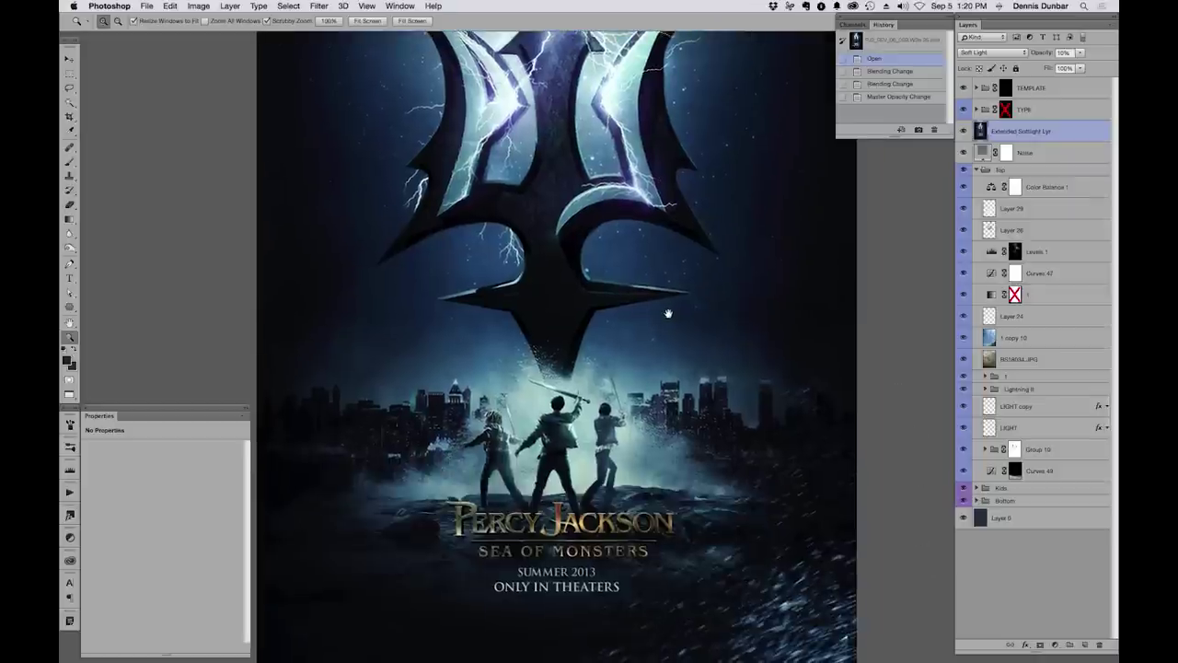
pyautogui.scroll(3, 670, 307)
pyautogui.press('super+0')
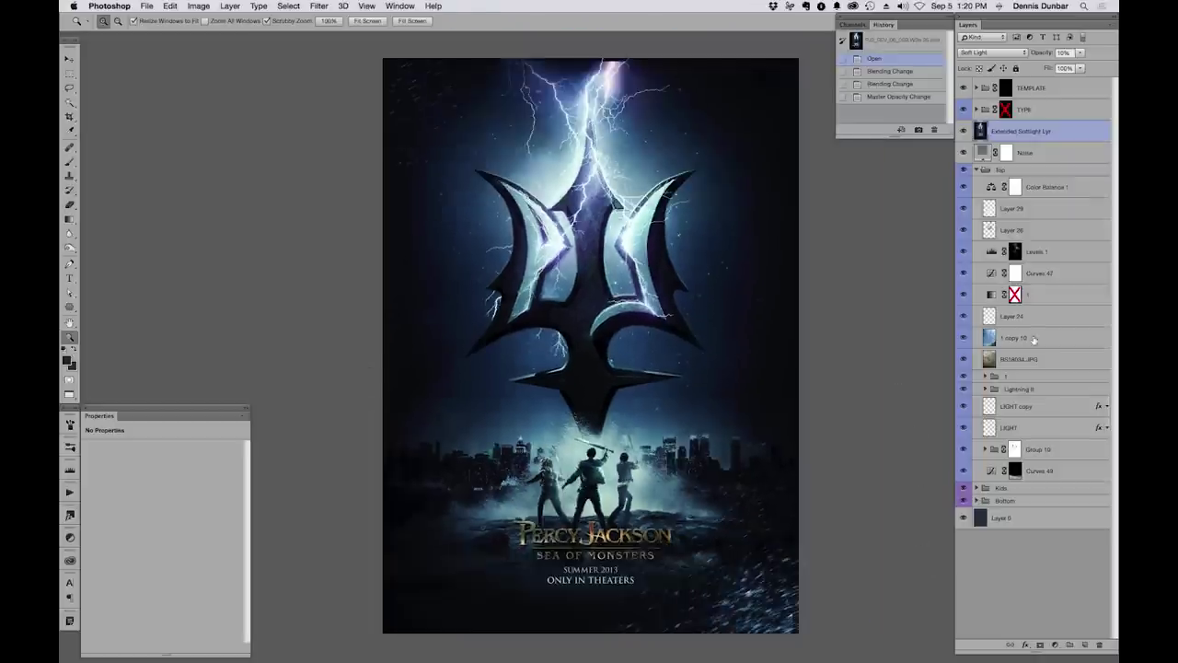
pyautogui.click(983, 378)
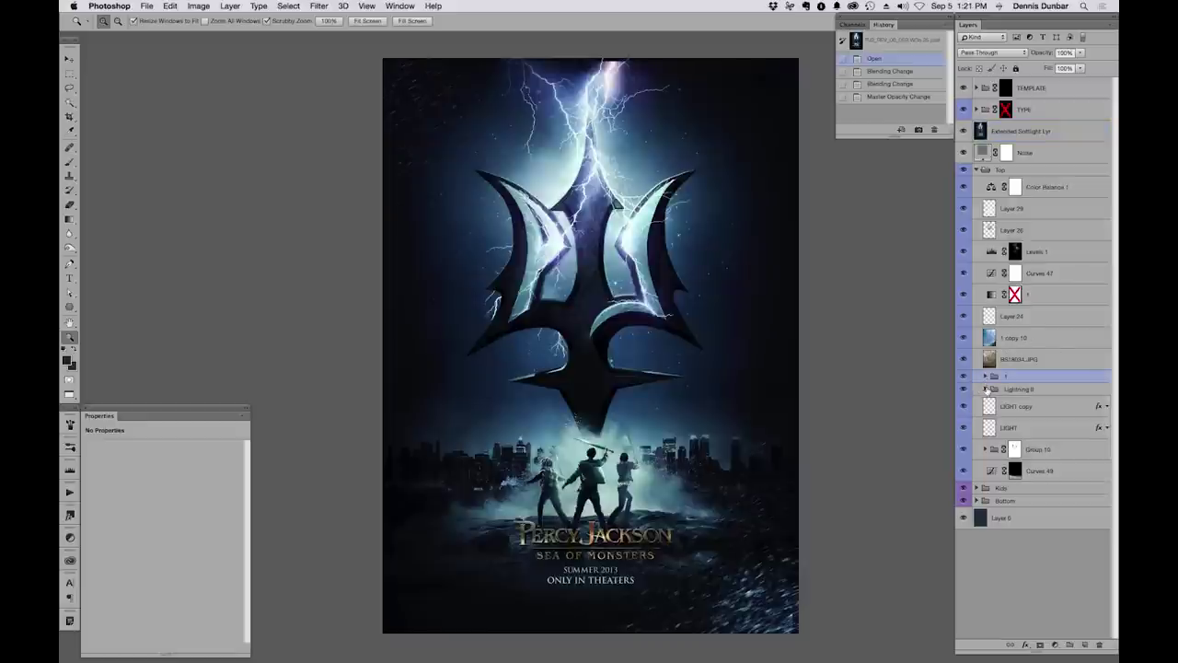
pyautogui.click(985, 390)
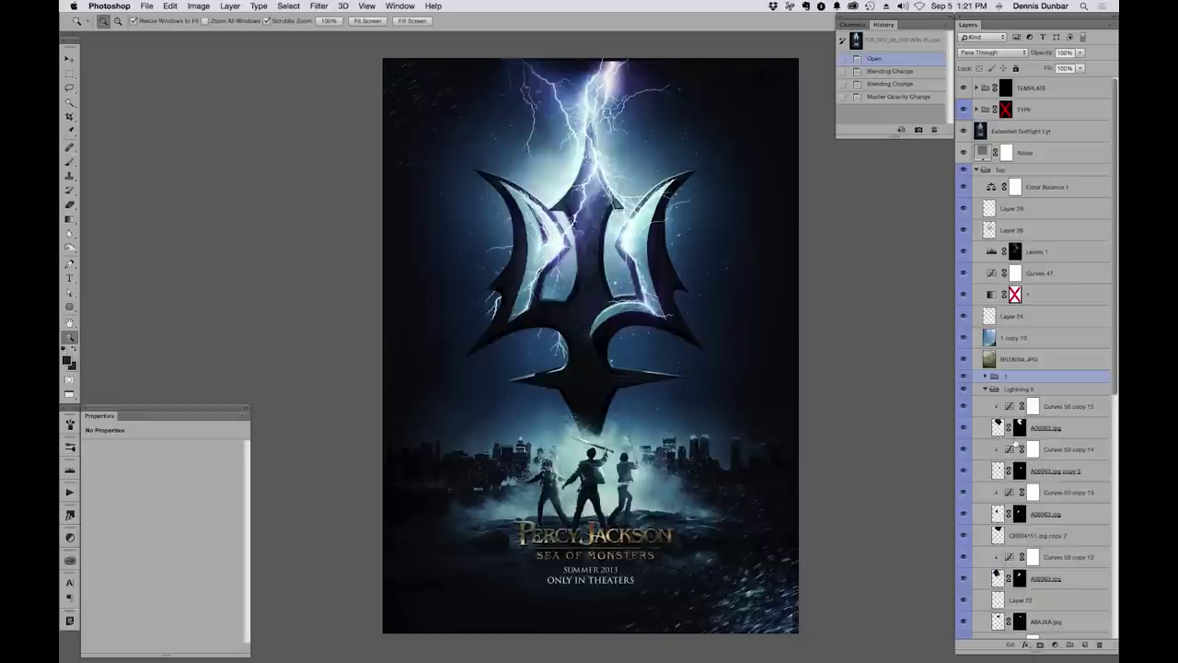
# View the A06963.jpg layer mask alone, then close the poster without saving
pyautogui.keyDown('alt'); pyautogui.click(1019, 426); pyautogui.keyUp('alt')
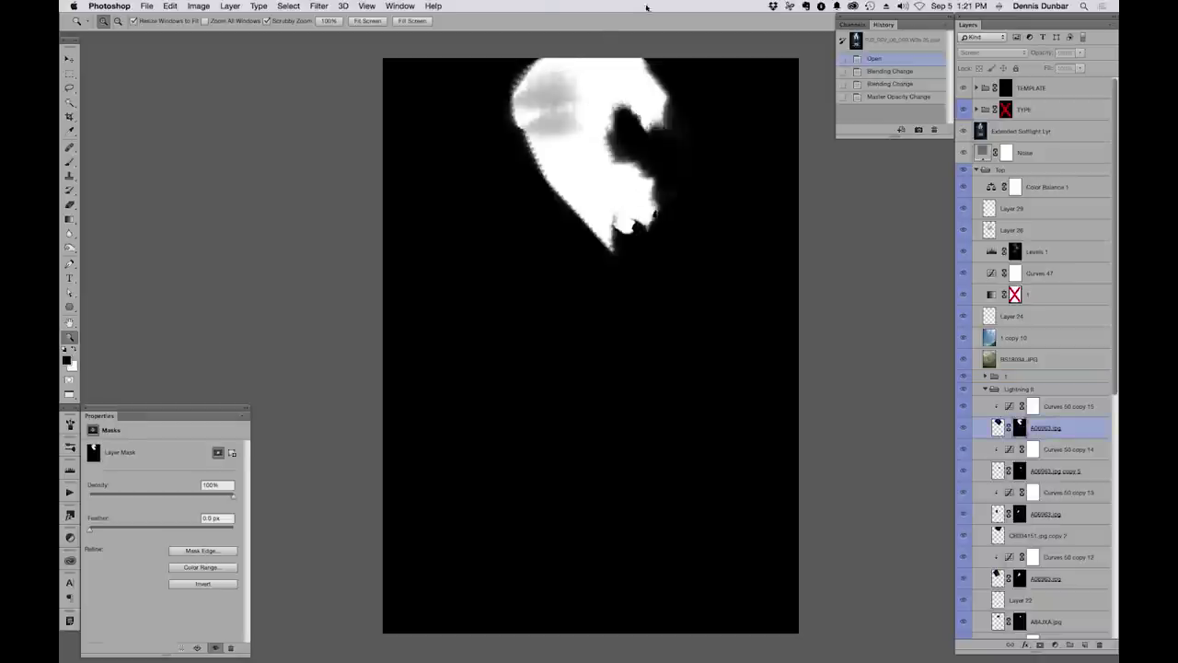
pyautogui.keyDown('alt'); pyautogui.click(1018, 426); pyautogui.keyUp('alt')
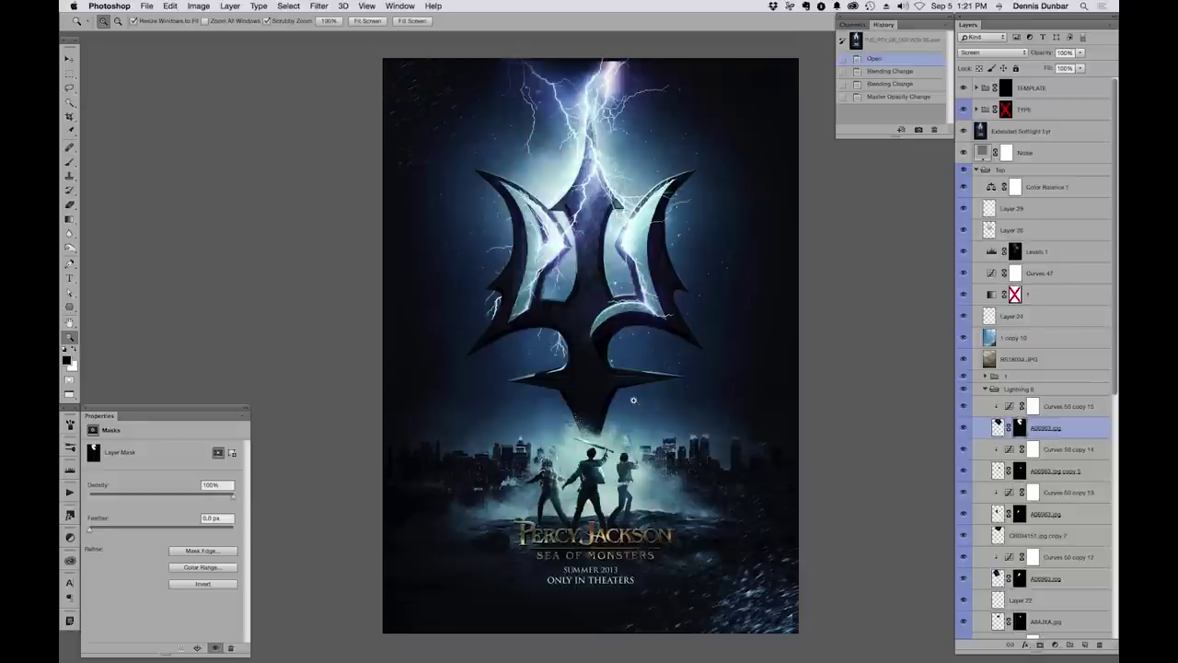
pyautogui.press('super+w')
pyautogui.click(554, 226)
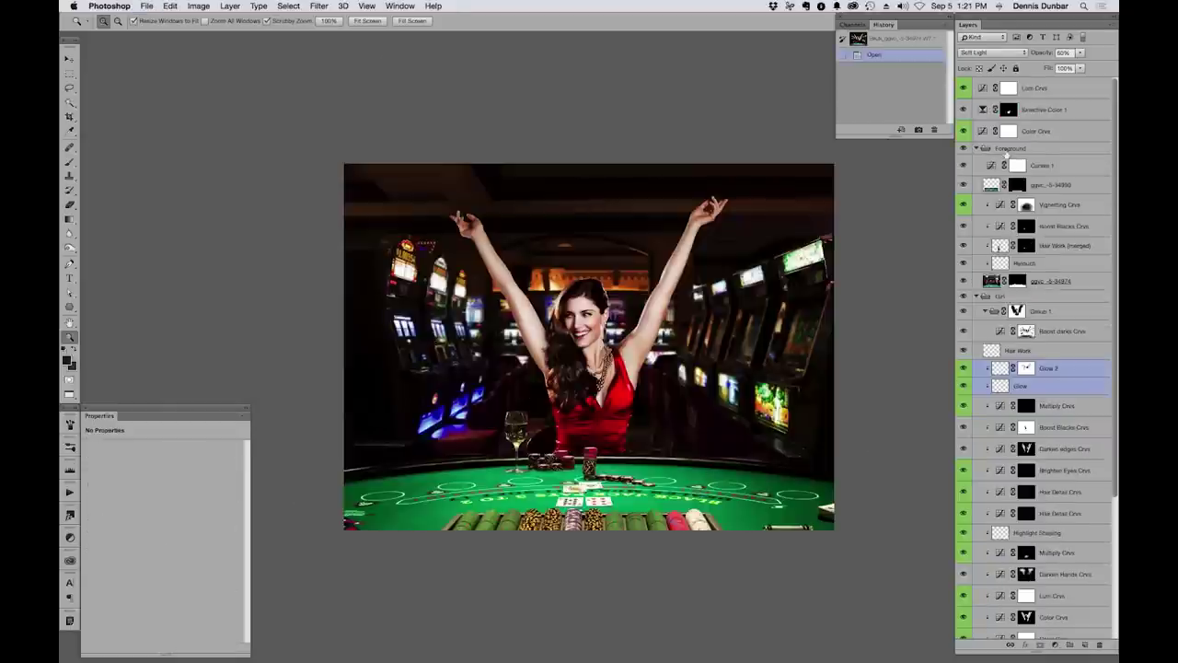
pyautogui.moveTo(1114, 304); pyautogui.dragTo(1114, 448)
pyautogui.moveTo(1112, 440); pyautogui.dragTo(1102, 241)
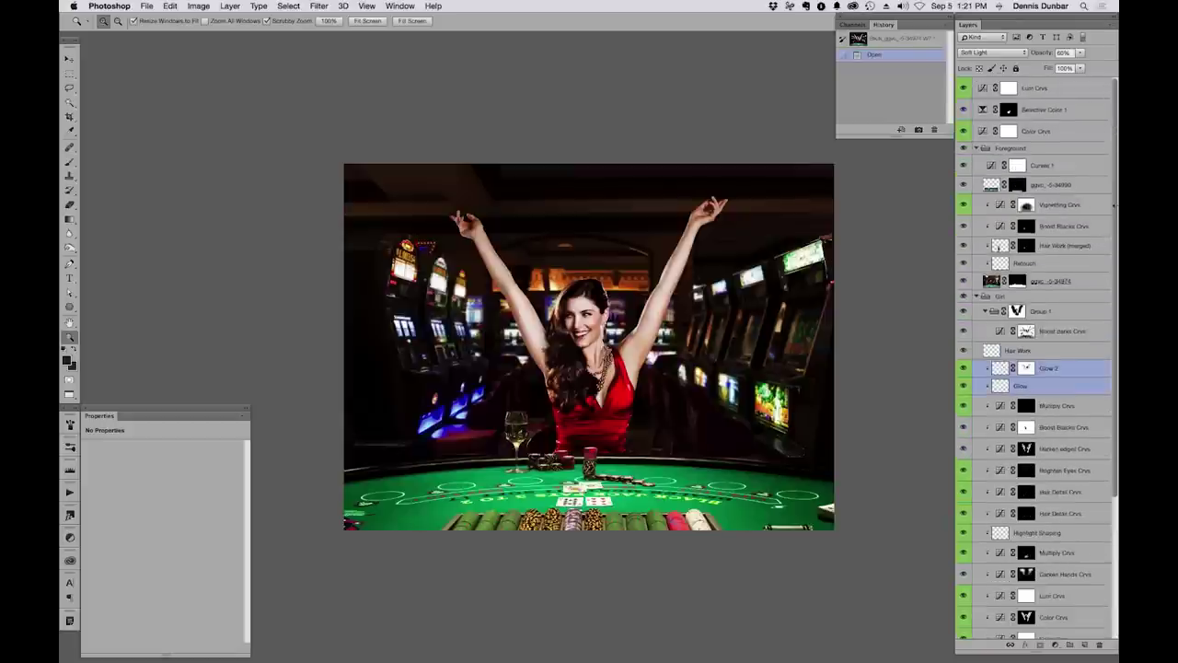
pyautogui.moveTo(1113, 402); pyautogui.dragTo(1106, 568)
pyautogui.scroll(3, 1113, 523)
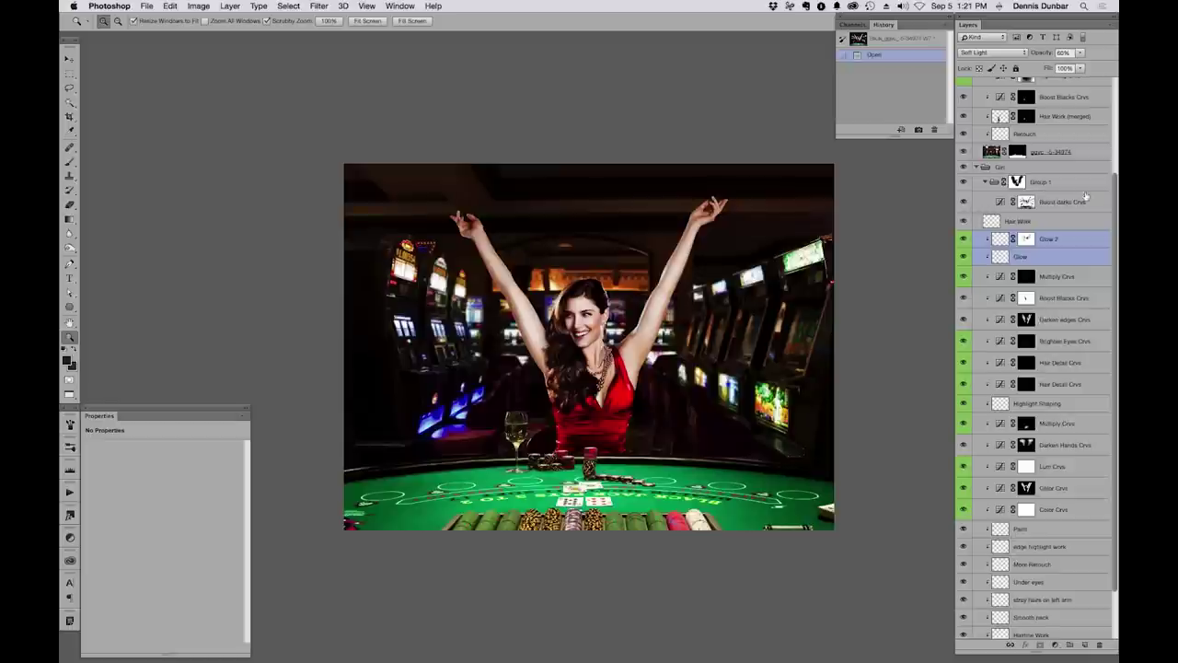
pyautogui.scroll(4, 1109, 161)
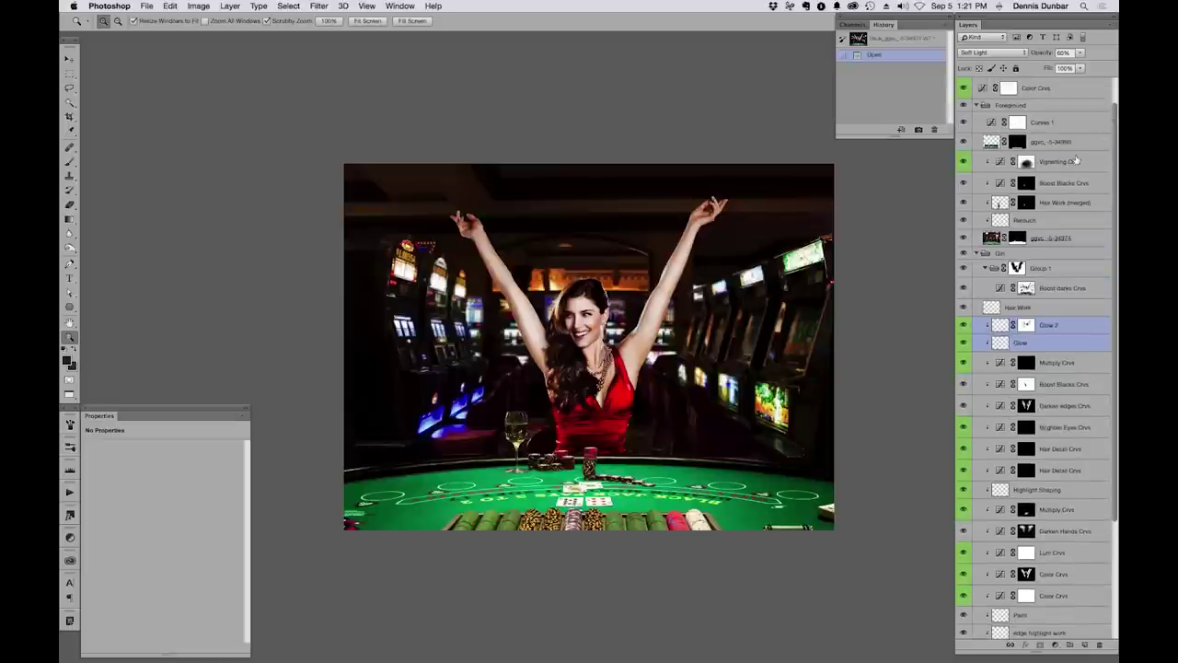
pyautogui.scroll(-7, 1114, 119)
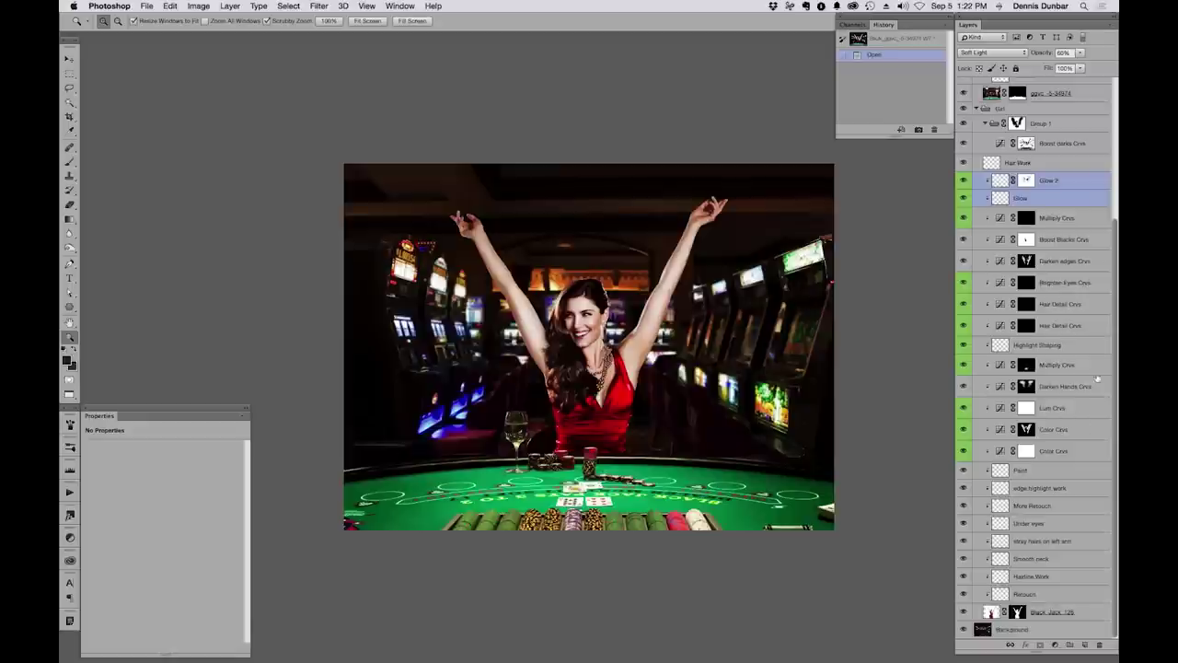
pyautogui.click(1081, 521)
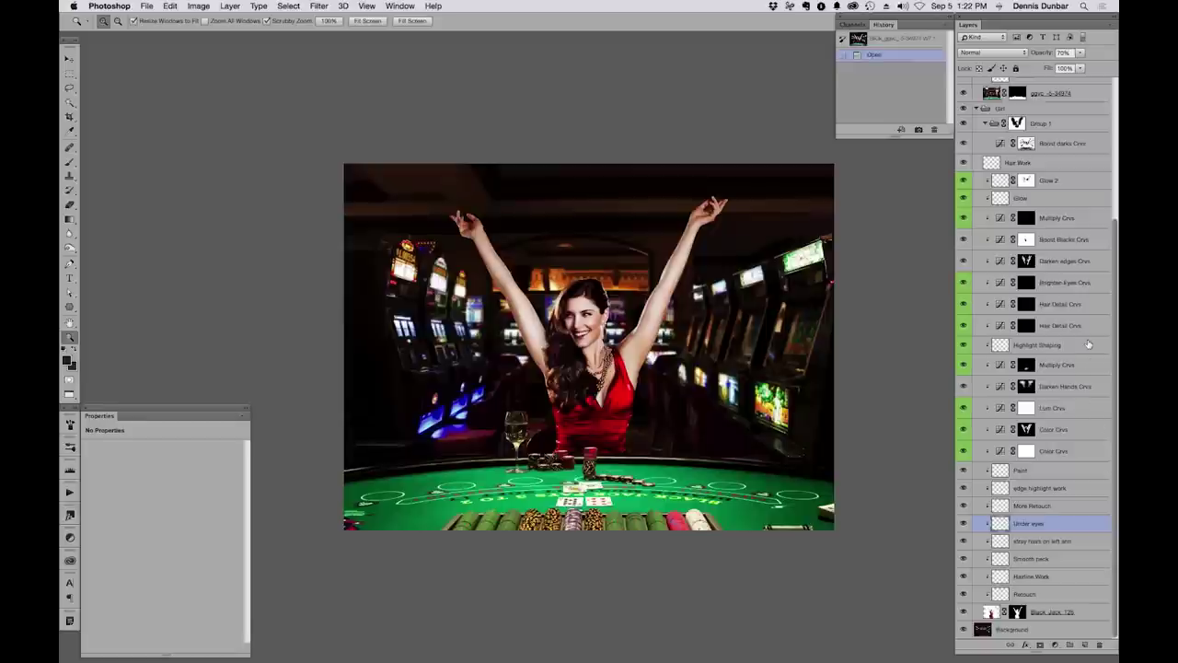
# Compare the Color Crvs adjustment on and off, then select the Lum Crvs curve
pyautogui.click(1069, 451)
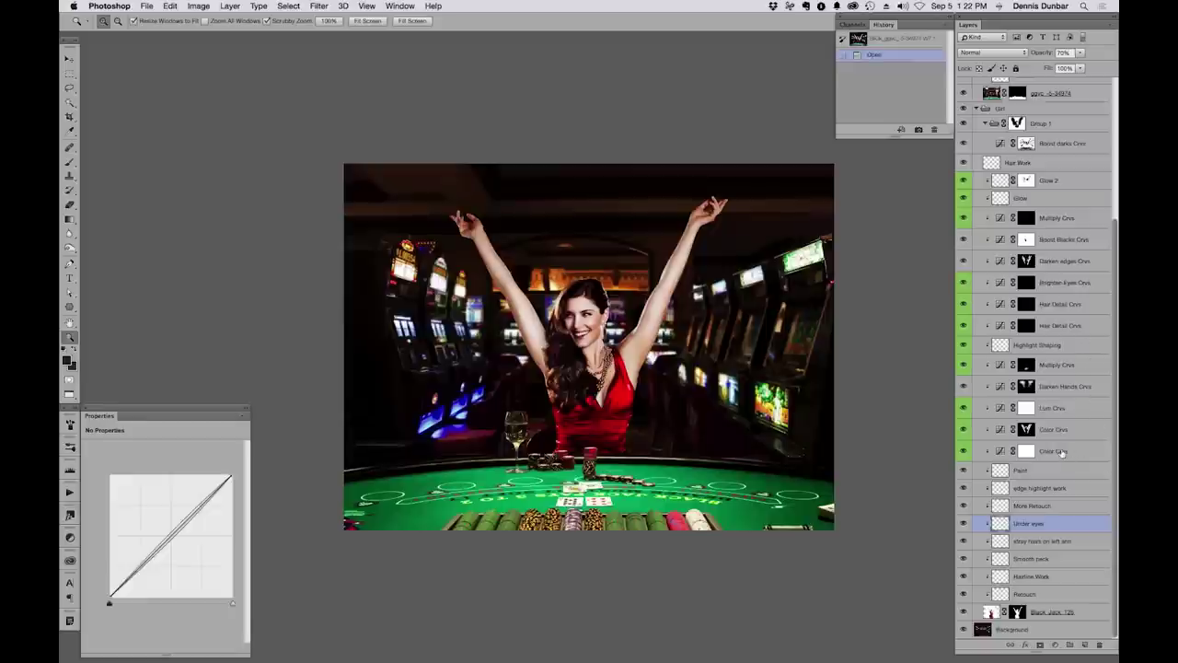
pyautogui.click(964, 451)
pyautogui.click(965, 451)
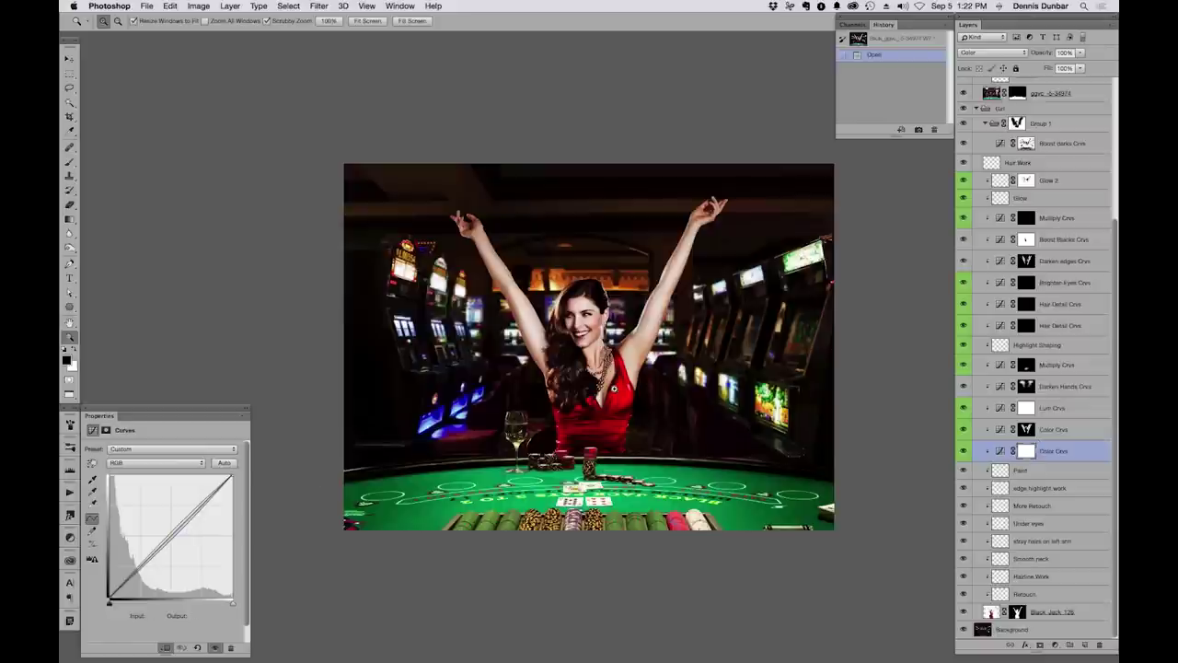
pyautogui.click(1064, 410)
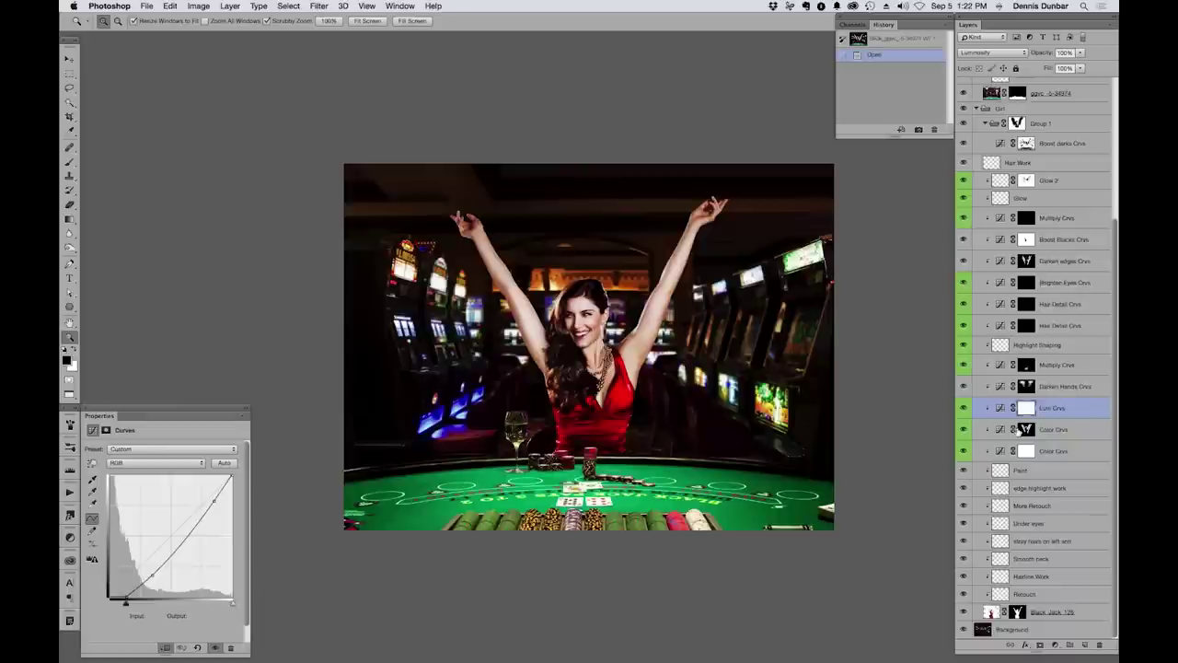
# Hide Lum Crvs, Boost darks Crvs, Hair Work and the other adjustment layers
pyautogui.click(964, 407)
pyautogui.moveTo(964, 143); pyautogui.dragTo(966, 450)
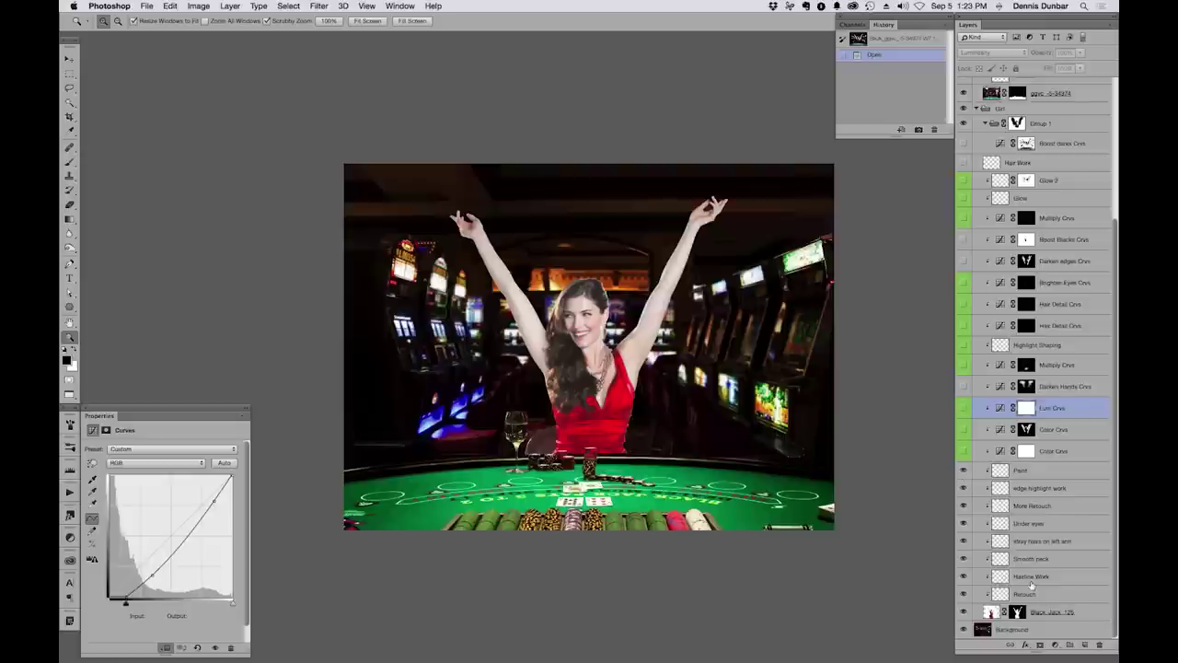
pyautogui.moveTo(965, 471)
pyautogui.mouseDown()
pyautogui.moveTo(964, 597)
pyautogui.moveTo(964, 471)
pyautogui.mouseUp()
# Turn on both Color Crvs layers and inspect each one's curve
pyautogui.click(964, 451)
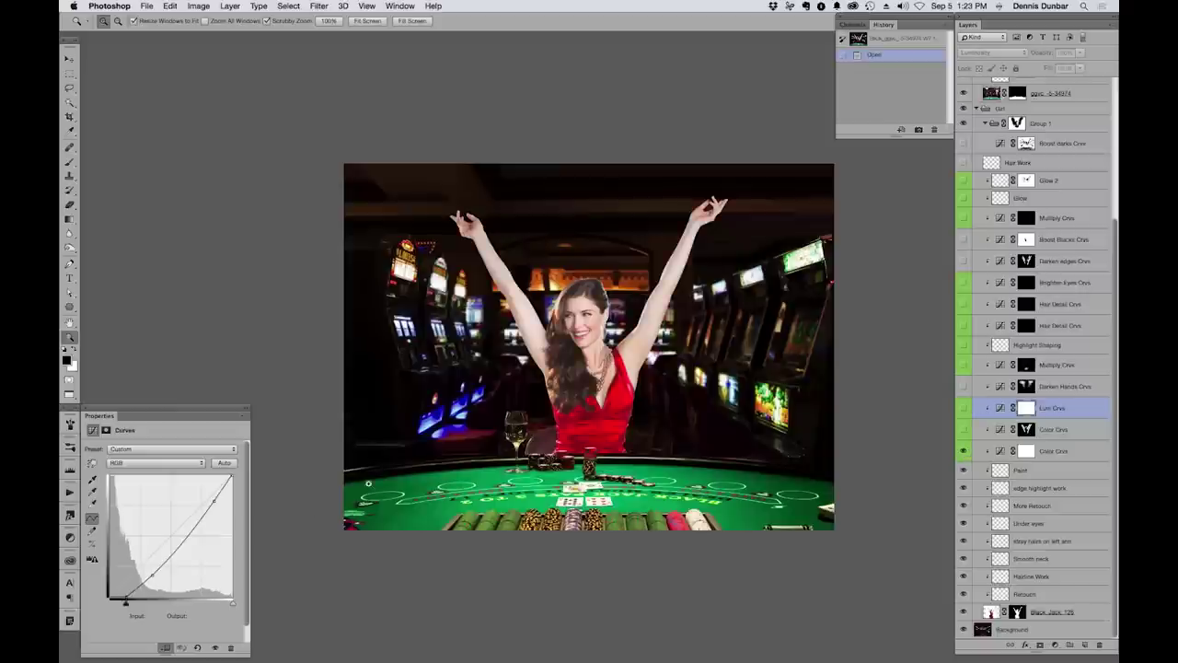
pyautogui.click(990, 450)
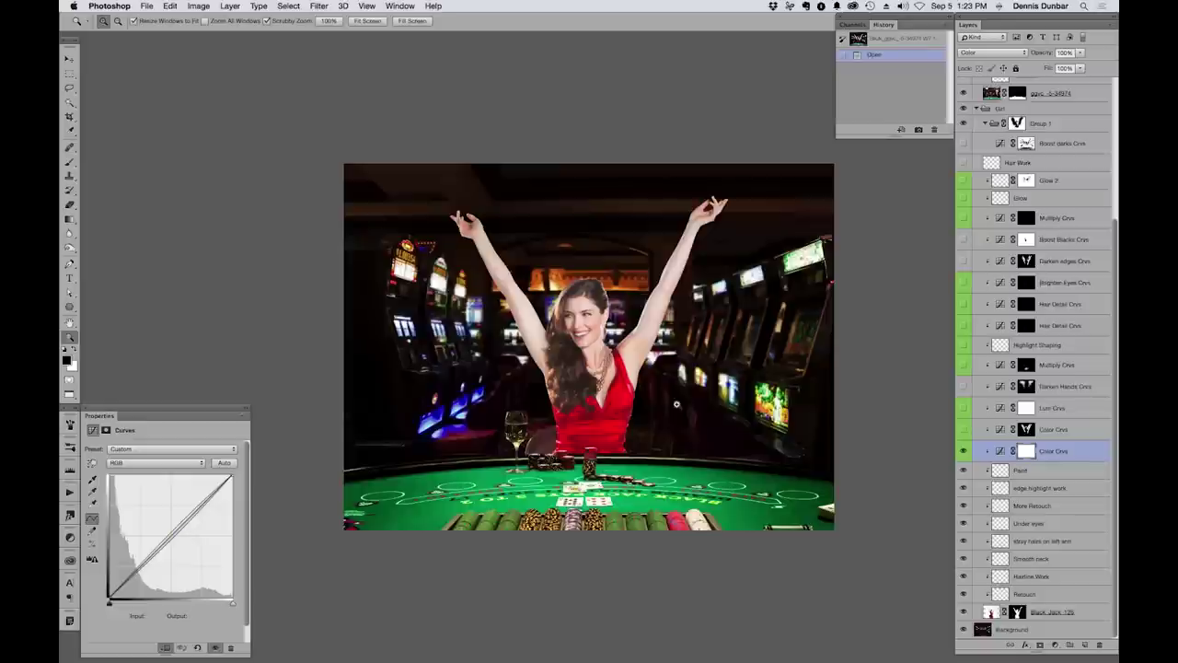
pyautogui.click(963, 429)
pyautogui.click(1000, 430)
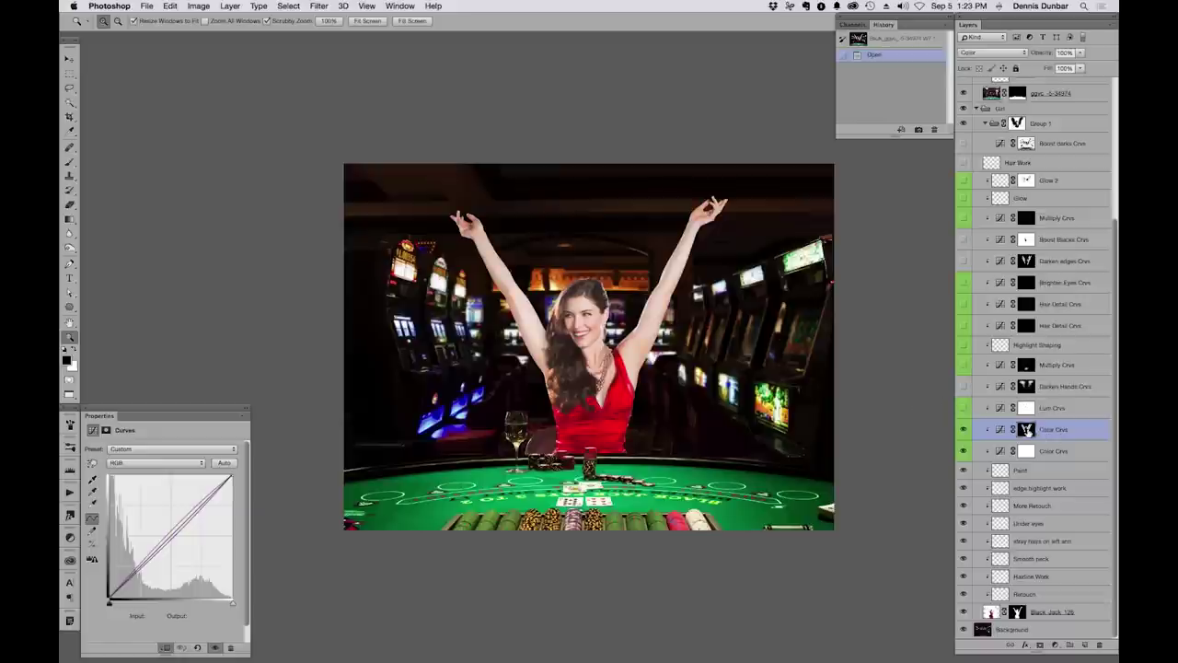
# View the upper Color Crvs mask alone on the canvas, then return to the composite
pyautogui.keyDown('alt'); pyautogui.click(1026, 429); pyautogui.keyUp('alt')
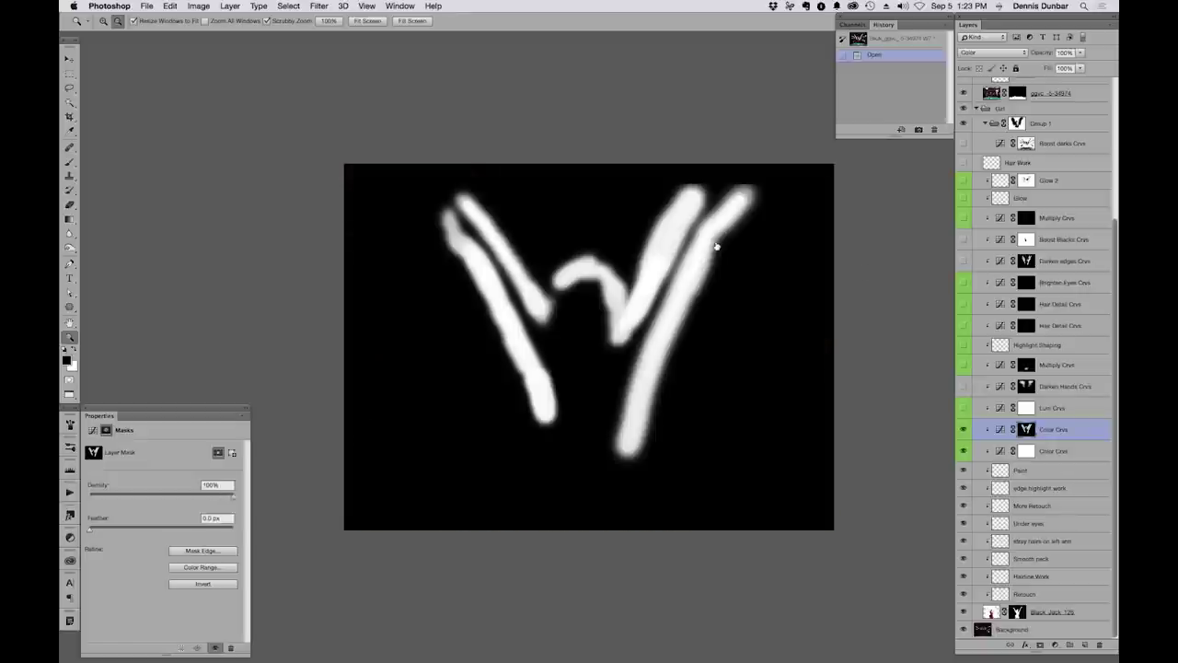
pyautogui.press('super+2')
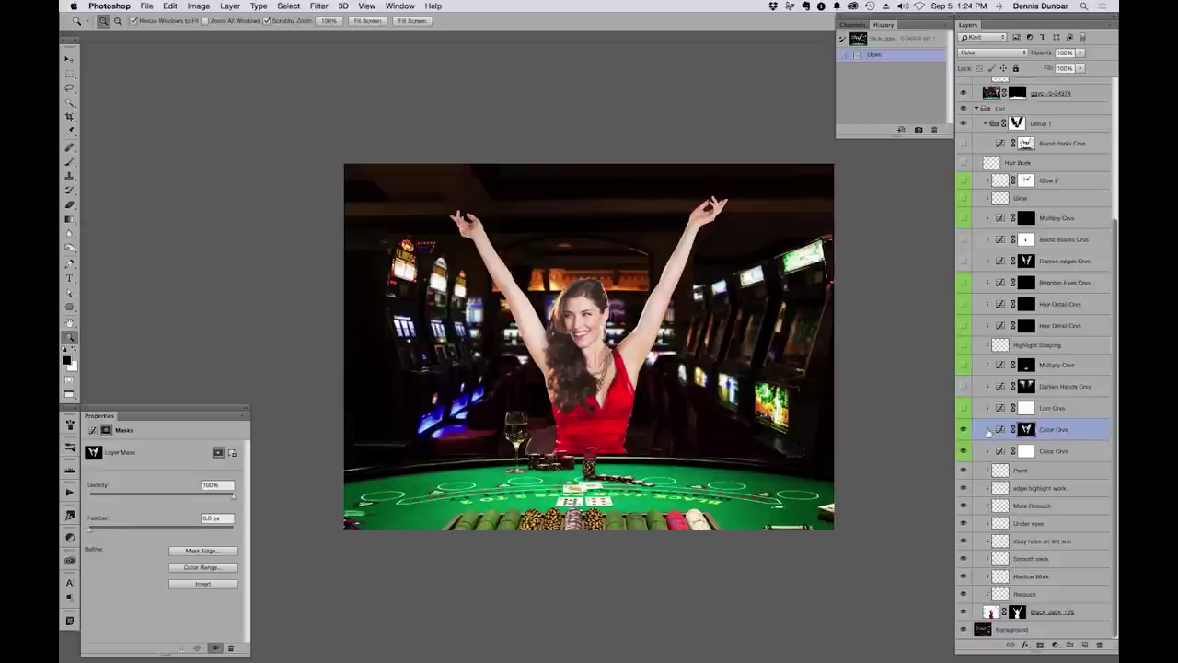
pyautogui.keyDown('alt'); pyautogui.click(1026, 430); pyautogui.keyUp('alt')
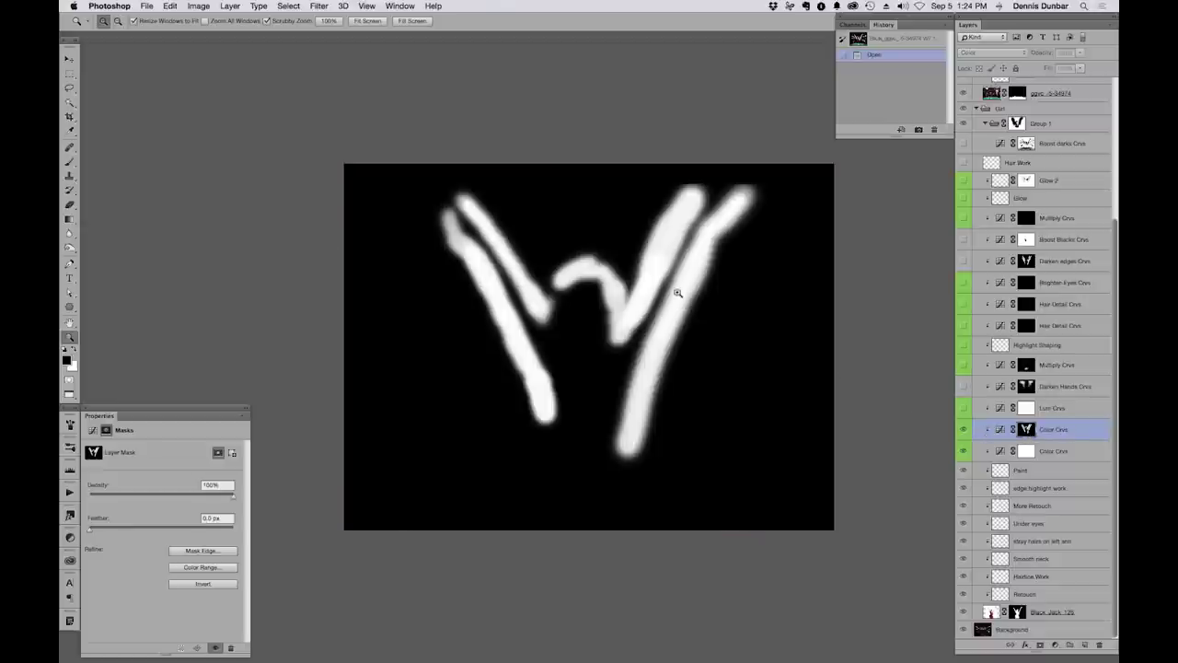
pyautogui.click(1045, 430)
pyautogui.keyDown('alt'); pyautogui.click(1026, 430); pyautogui.keyUp('alt')
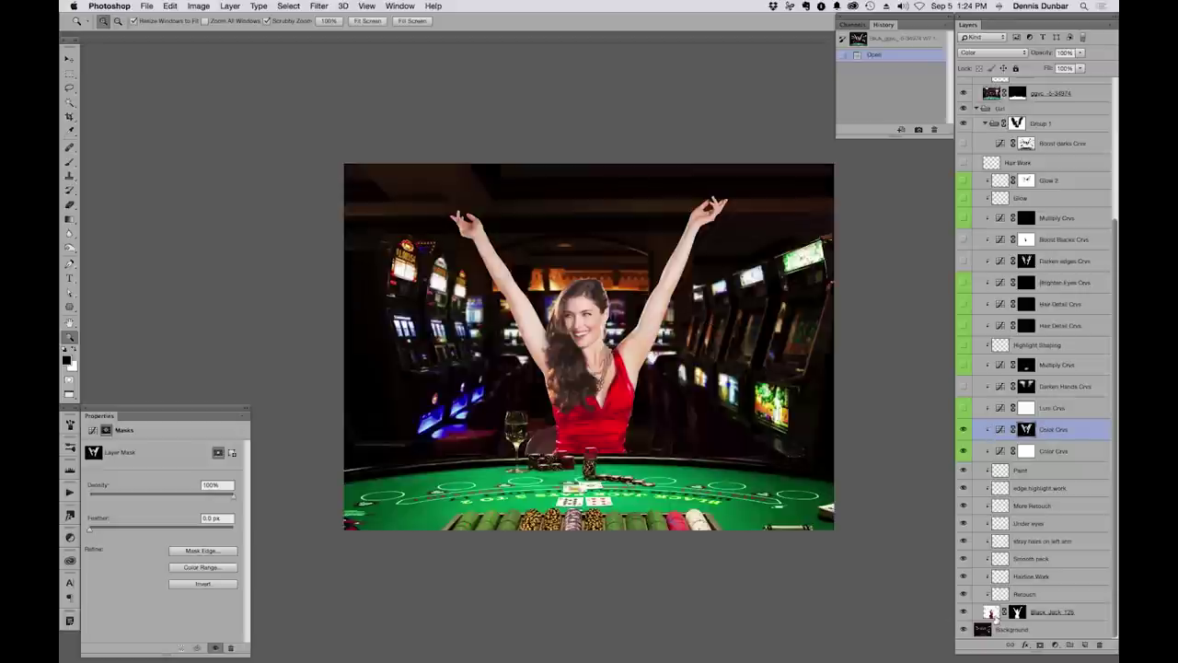
# Display the Black_Jack layer's silhouette mask on its own
pyautogui.press('alt')
pyautogui.keyDown('alt'); pyautogui.click(1016, 611); pyautogui.keyUp('alt')
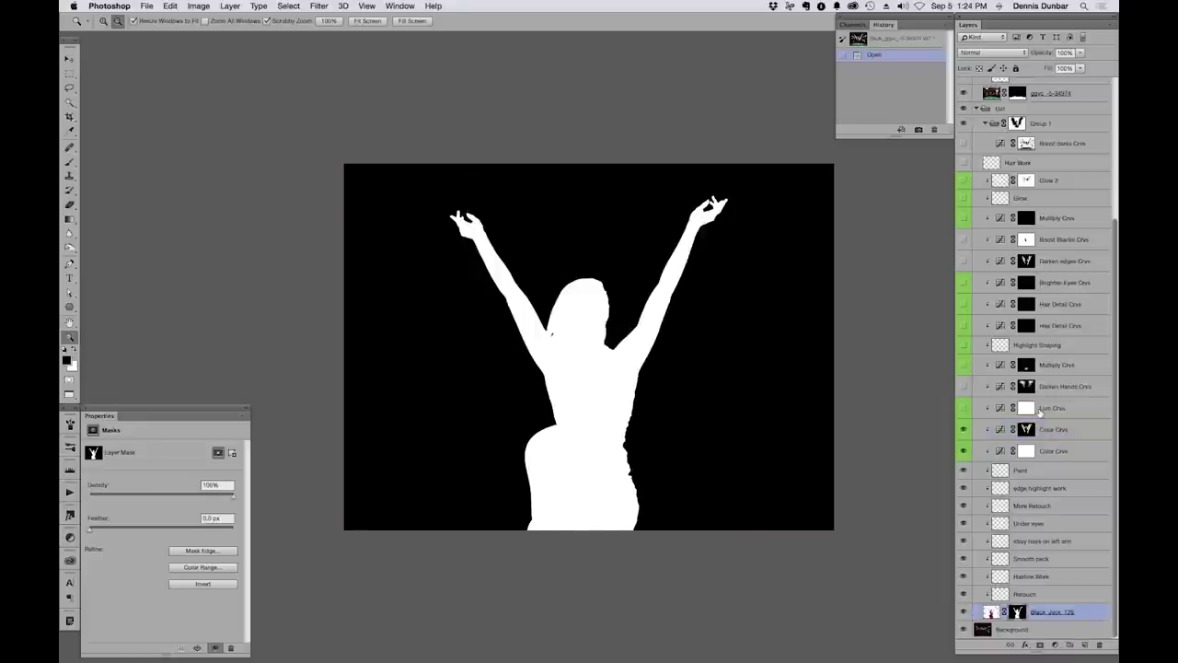
pyautogui.hotkey('ctrl', '2')
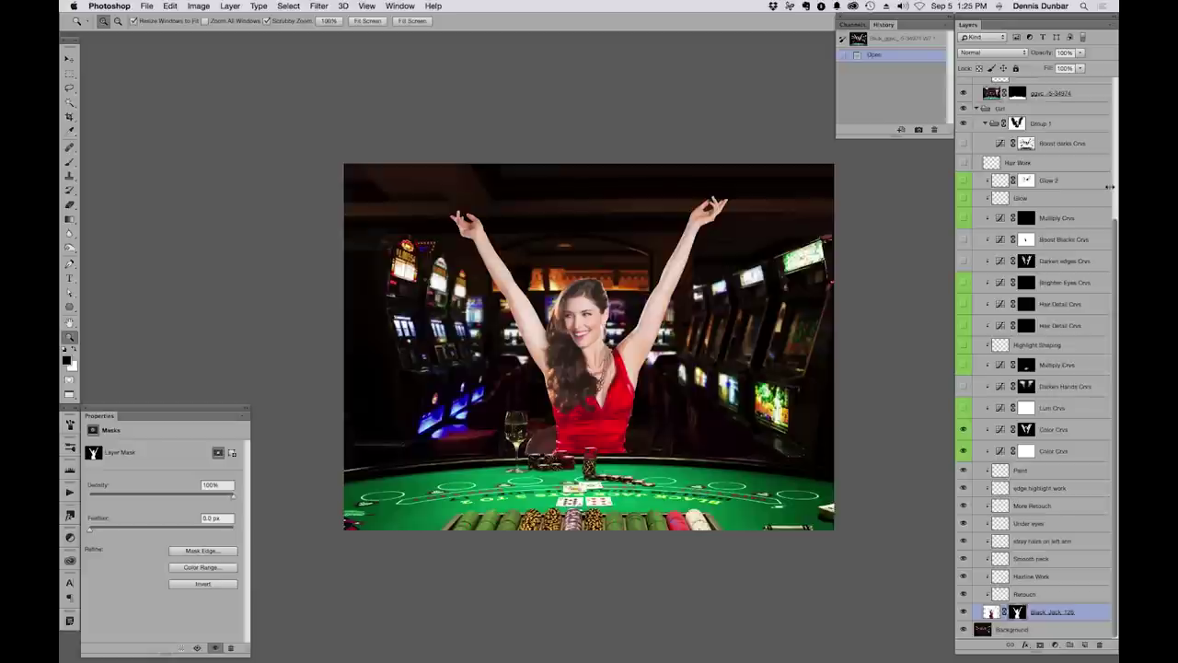
# Turn the Lum Crvs adjustment back on, select it, and collapse the Girl group
pyautogui.click(964, 408)
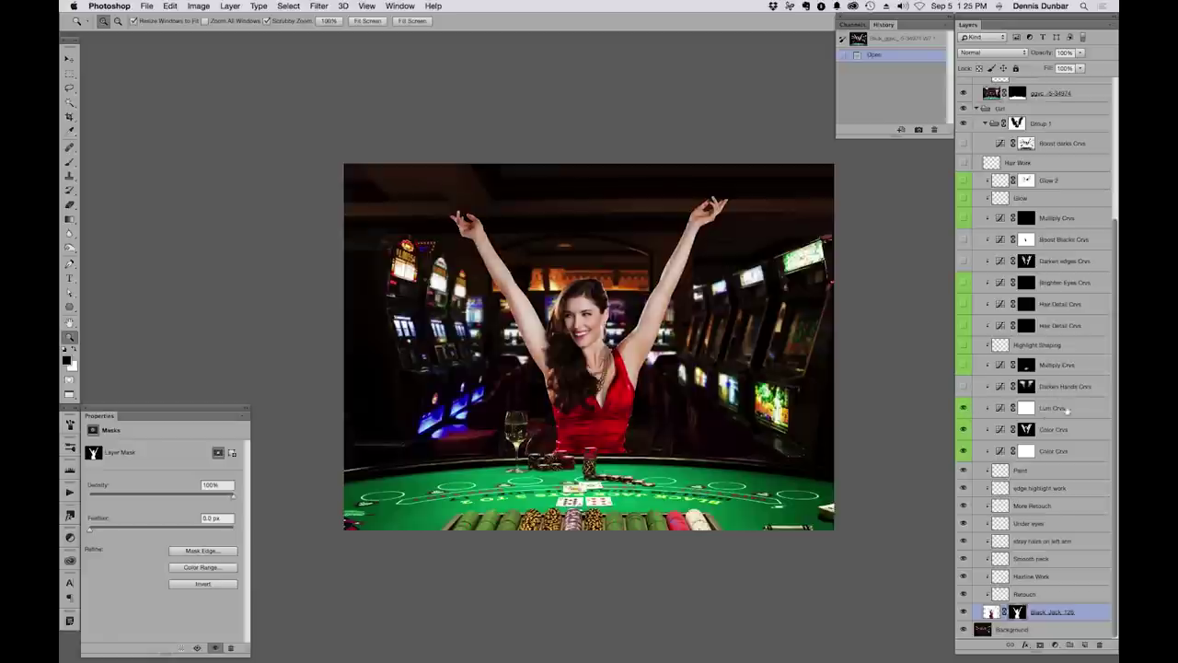
pyautogui.click(1001, 408)
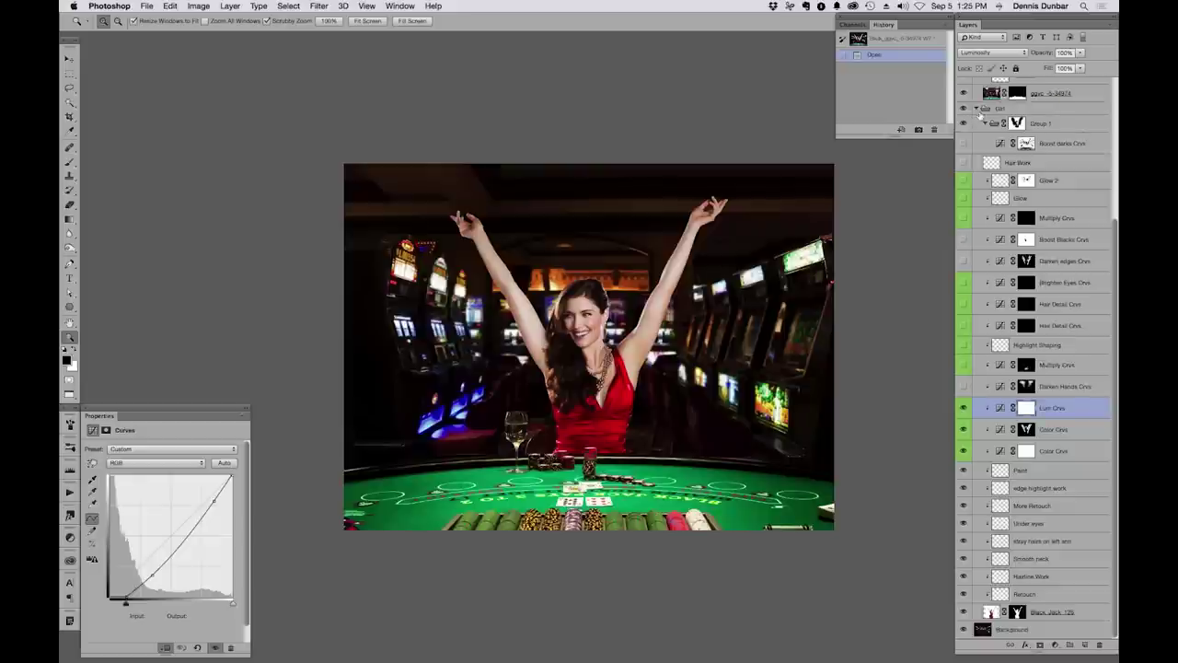
pyautogui.click(978, 109)
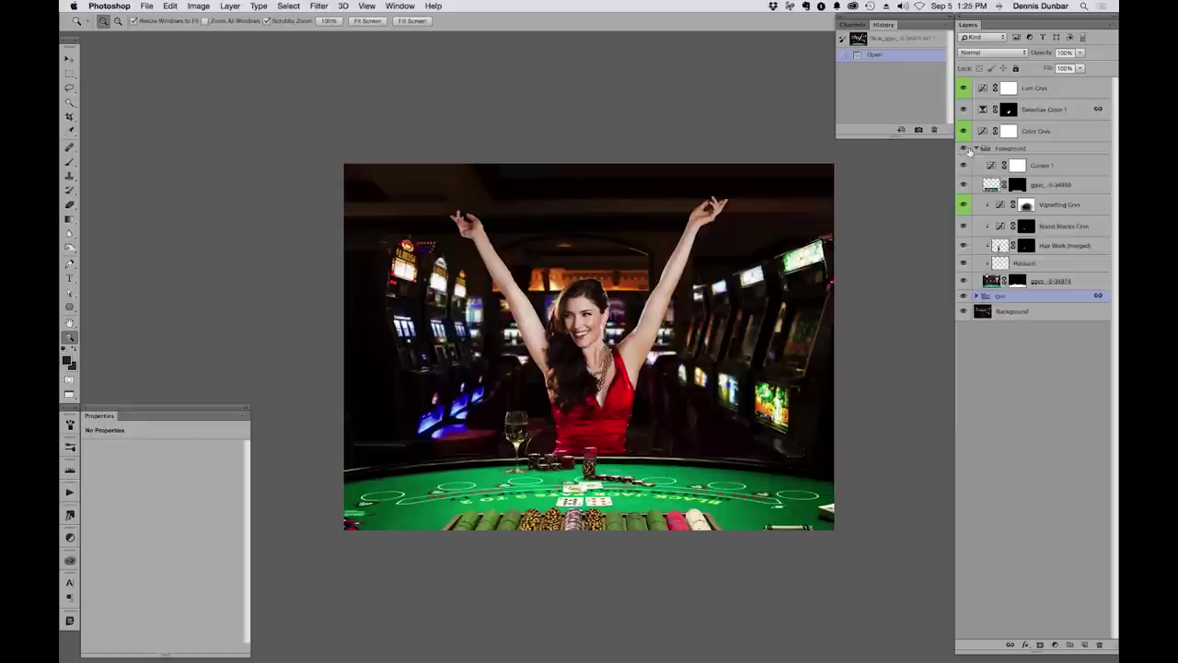
# Hide and reshow the Foreground group and the layer above it to compare the composite
pyautogui.click(964, 149)
pyautogui.click(963, 149)
pyautogui.click(964, 109)
pyautogui.click(963, 109)
# Select the Background layer and expand the Girl group to list its retouch layers
pyautogui.click(1008, 316)
pyautogui.click(977, 296)
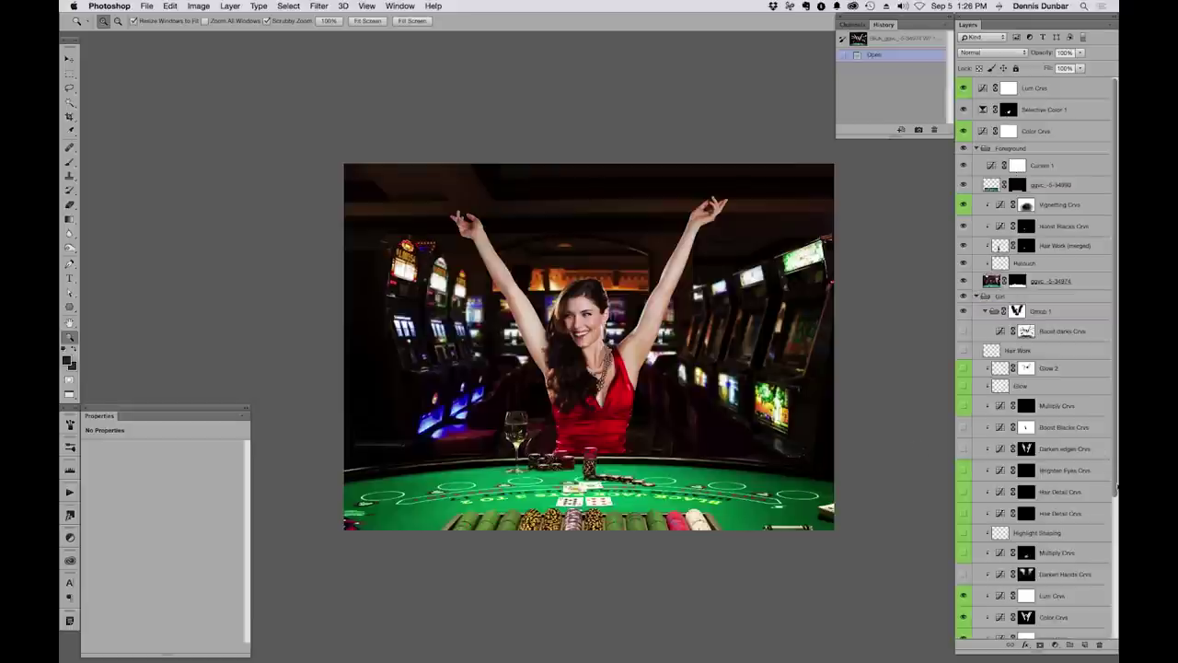
pyautogui.scroll(-5, 1116, 488)
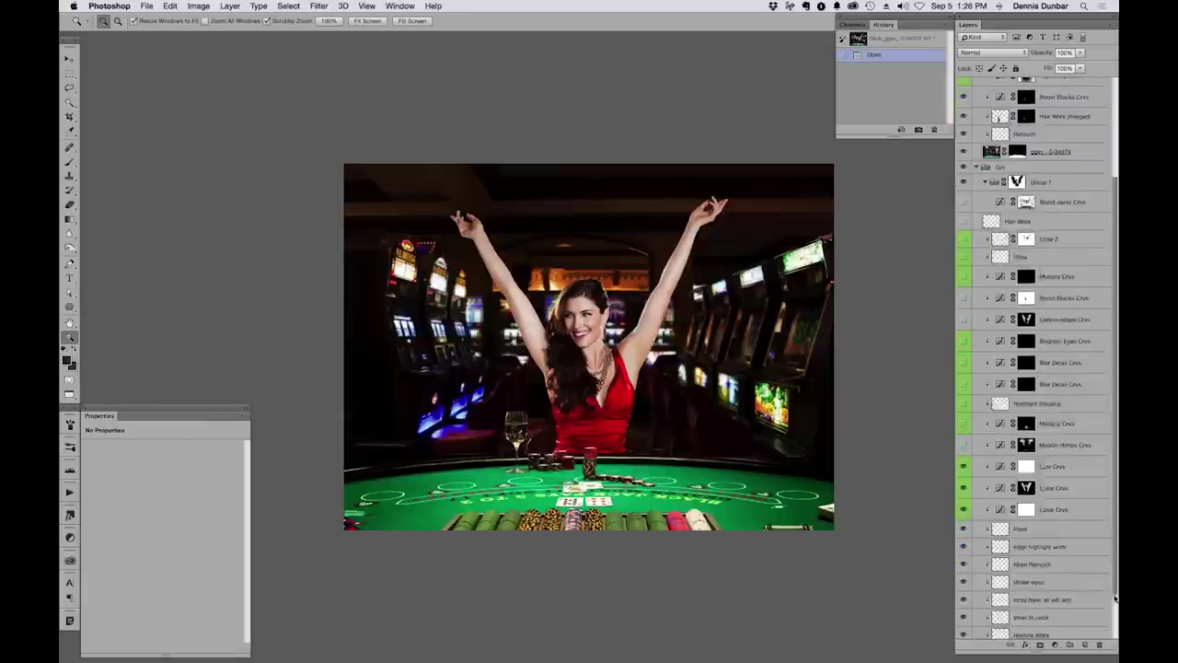
# Select the Lum Crvs adjustment and toggle its visibility twice to compare its effect
pyautogui.click(1010, 449)
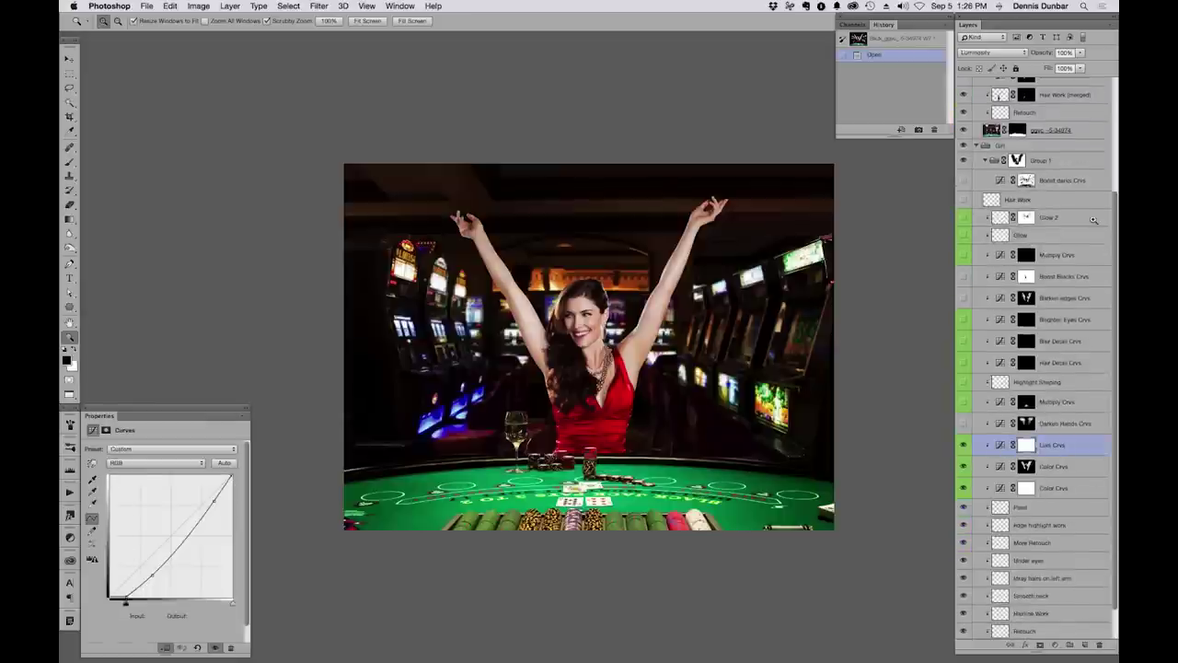
pyautogui.click(964, 447)
pyautogui.click(964, 447)
pyautogui.click(963, 445)
pyautogui.click(963, 445)
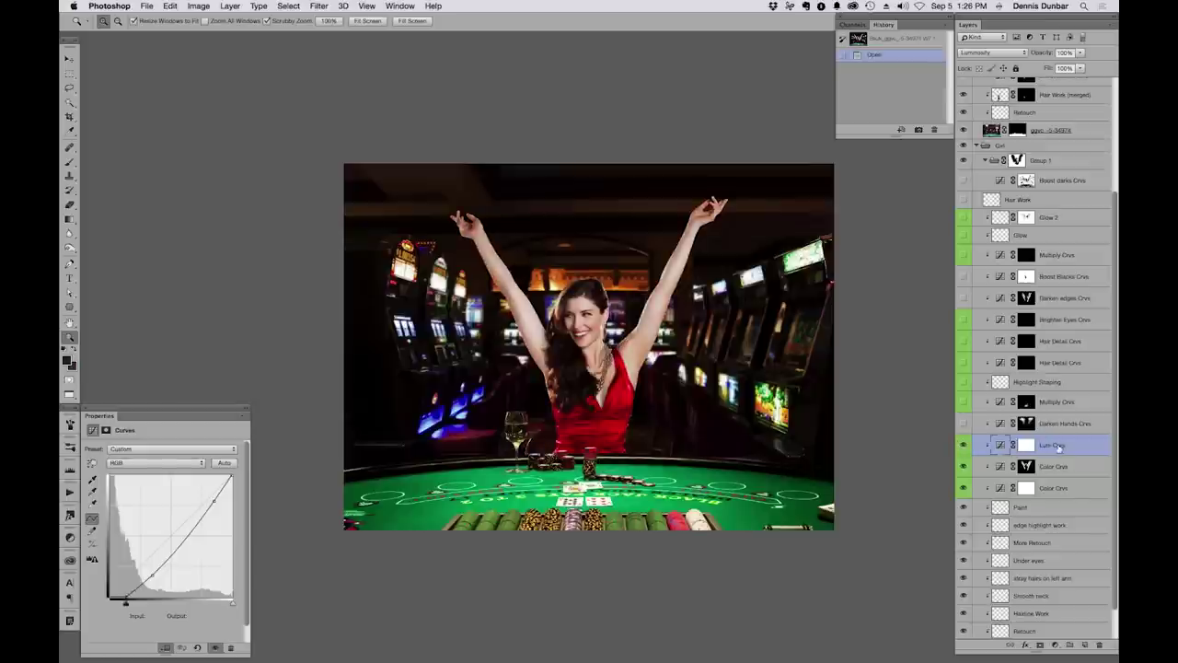
# Try Normal blend mode on Lum Crvs, then undo back to Luminosity
pyautogui.click(986, 55)
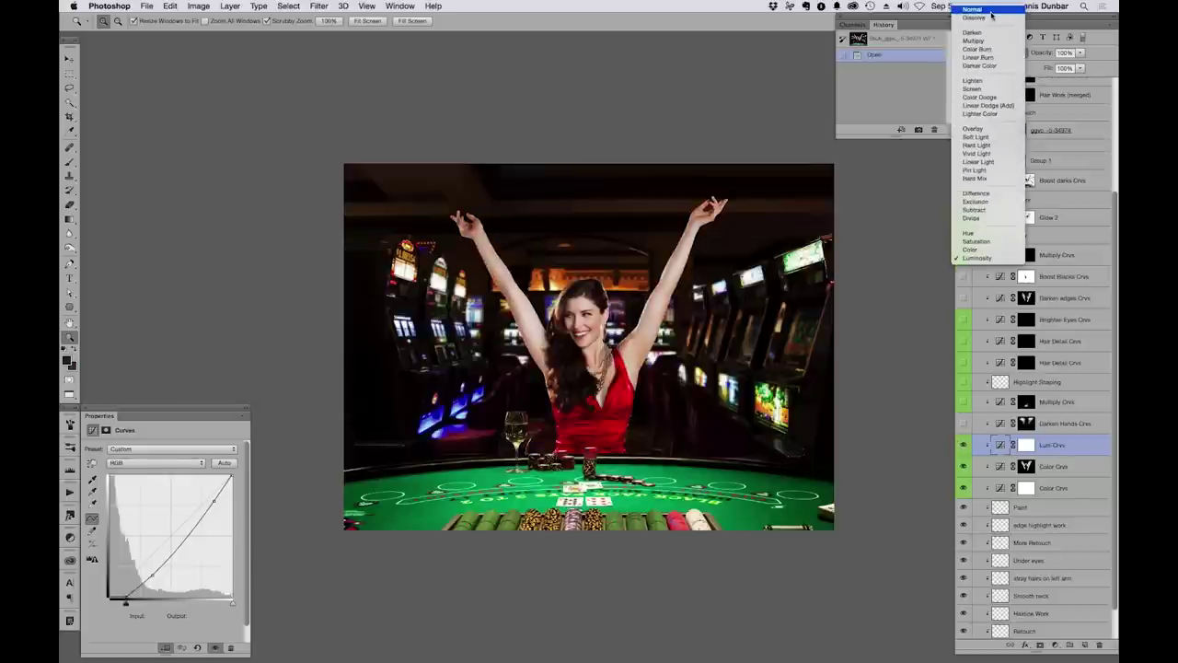
pyautogui.click(990, 9)
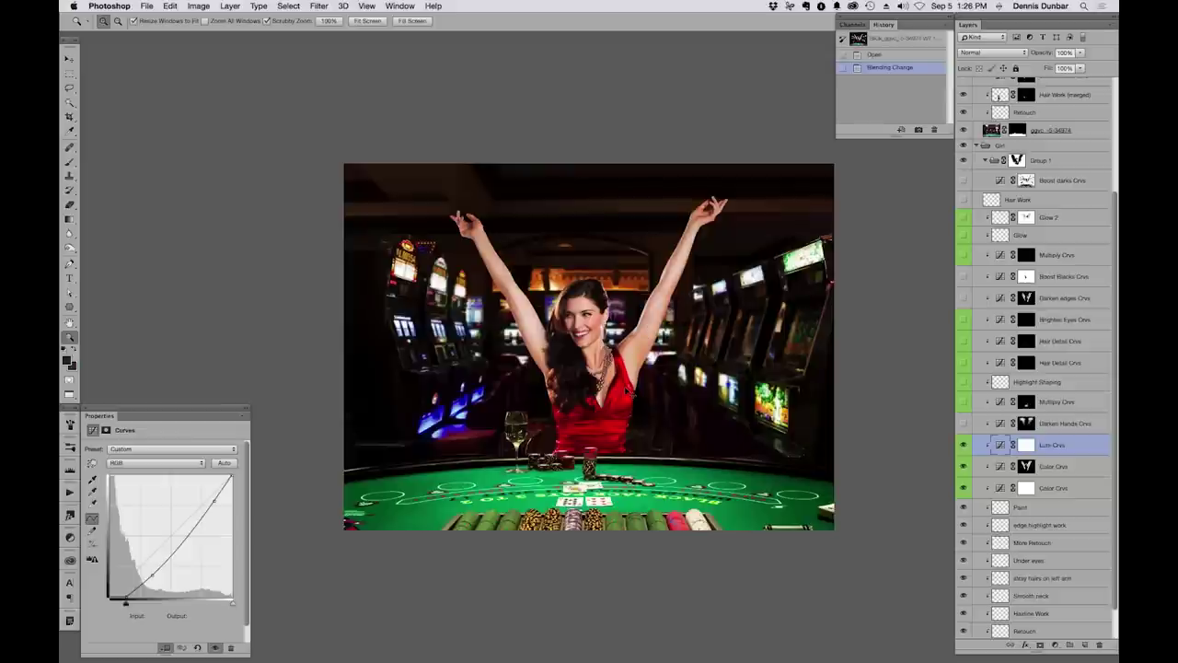
pyautogui.press('super+z')
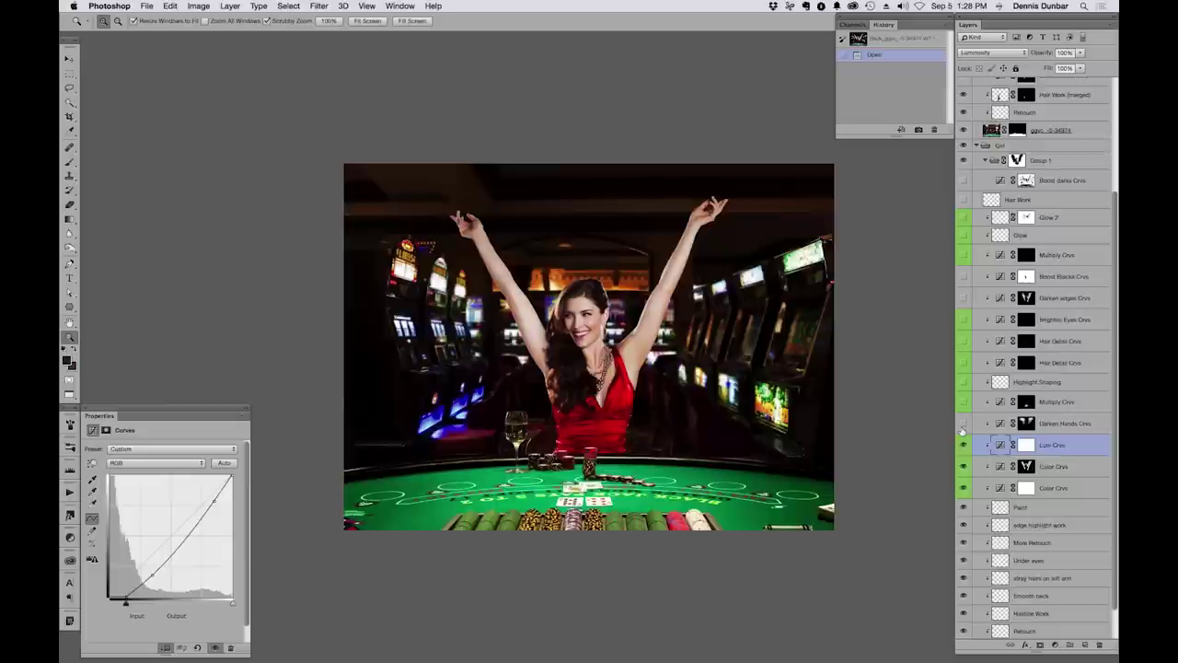
# Select Darken Hands Crvs and toggle Multiply Crvs to compare the hands, leaving it on
pyautogui.click(983, 424)
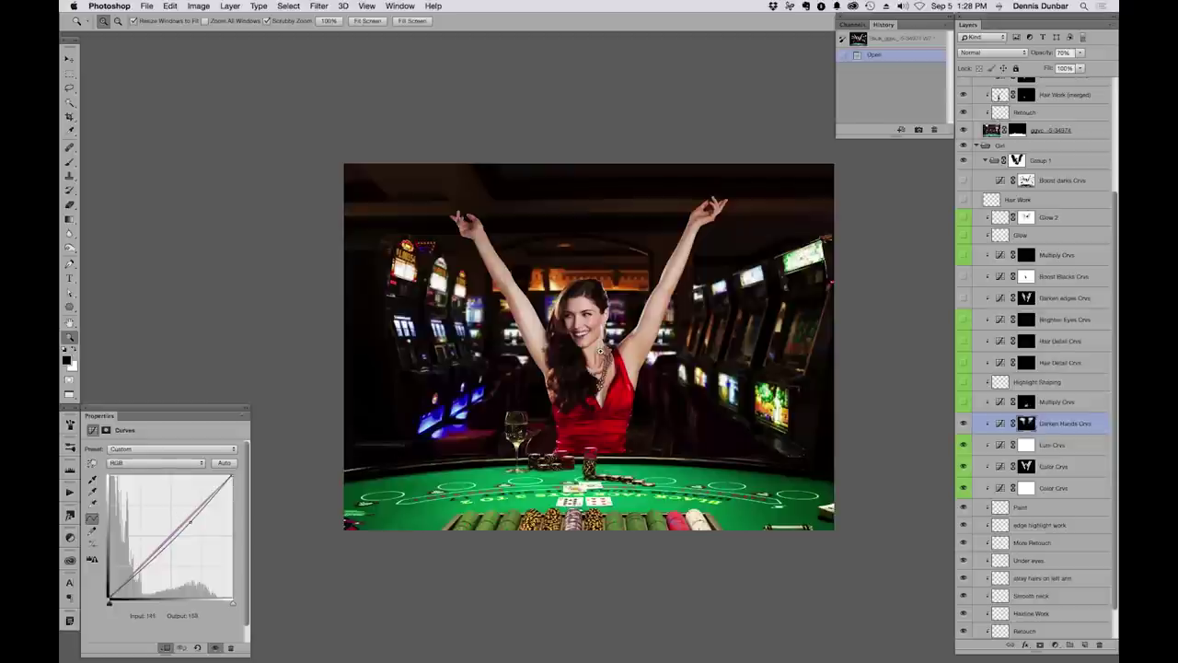
pyautogui.click(963, 401)
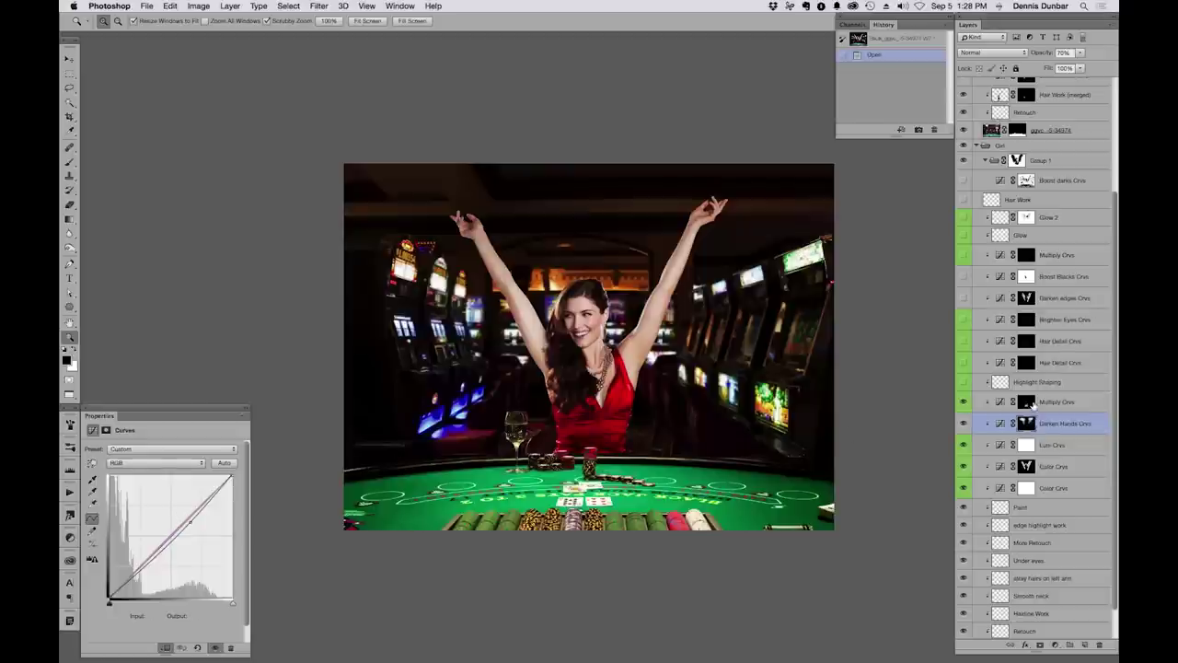
pyautogui.click(964, 401)
pyautogui.click(964, 401)
pyautogui.click(993, 405)
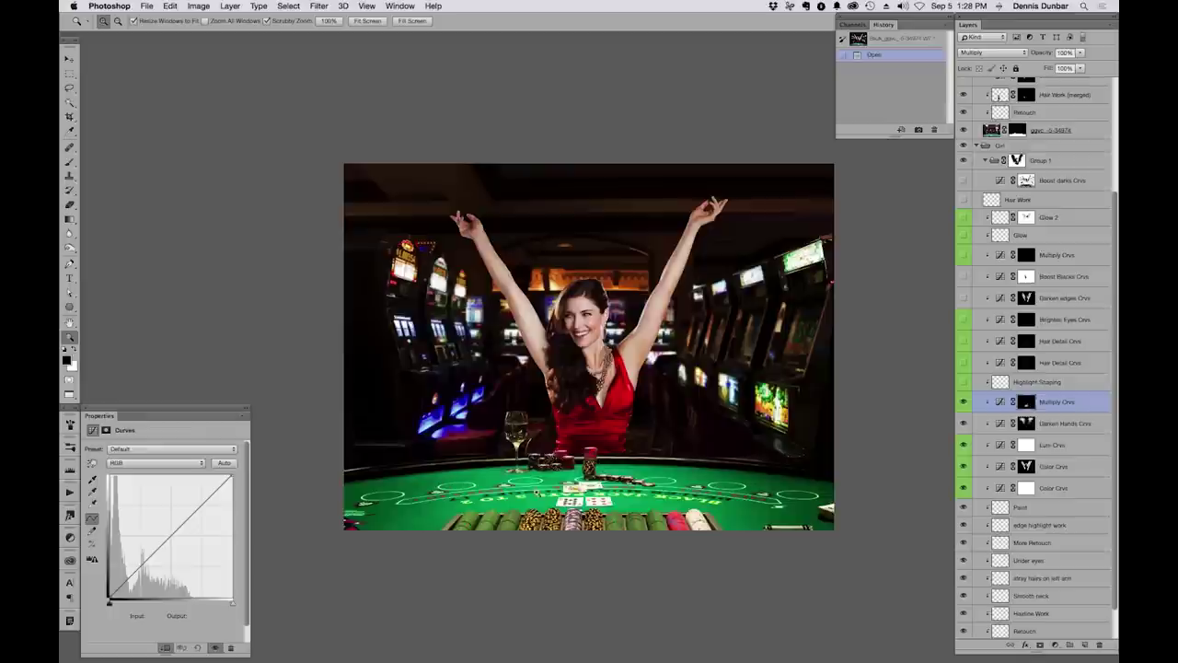
pyautogui.click(964, 401)
pyautogui.click(964, 402)
pyautogui.click(964, 401)
pyautogui.click(964, 401)
pyautogui.click(962, 402)
pyautogui.click(962, 403)
# Turn on and select the Highlight Shaping layer, then magnify the portrait
pyautogui.click(963, 382)
pyautogui.click(1040, 382)
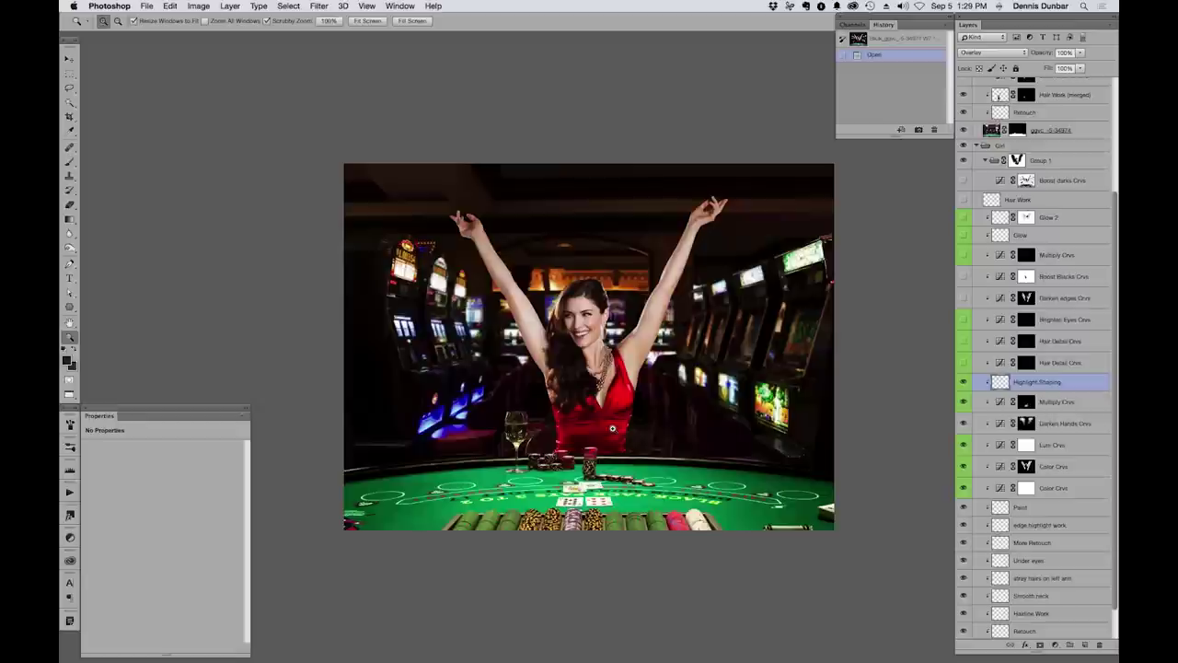
pyautogui.click(618, 430)
# Zoom into the dress with Highlight Shaping on, comparing it with and without Multiply Crvs
pyautogui.moveTo(612, 428); pyautogui.dragTo(635, 420)
pyautogui.click(635, 420)
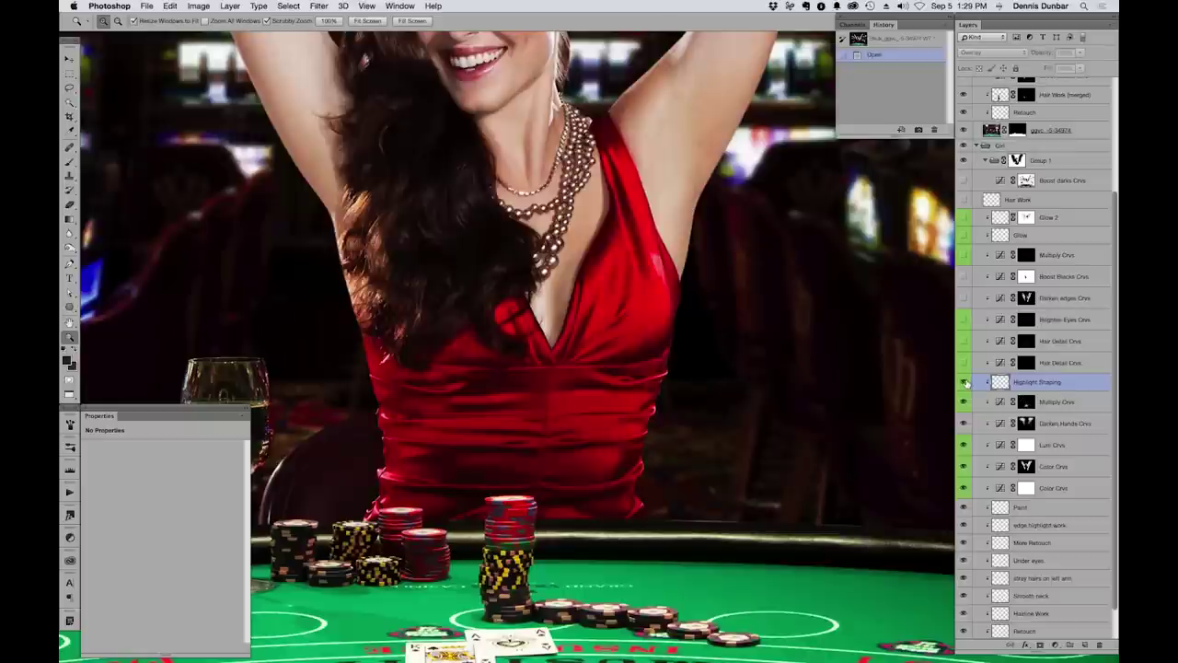
pyautogui.click(965, 382)
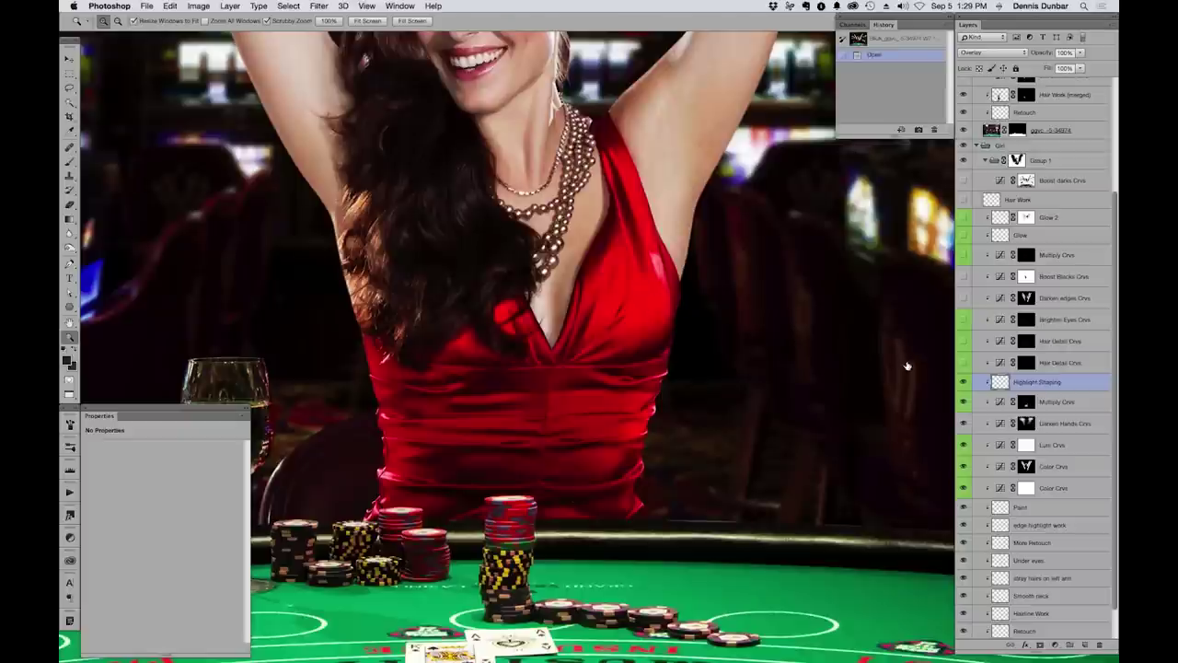
pyautogui.click(962, 403)
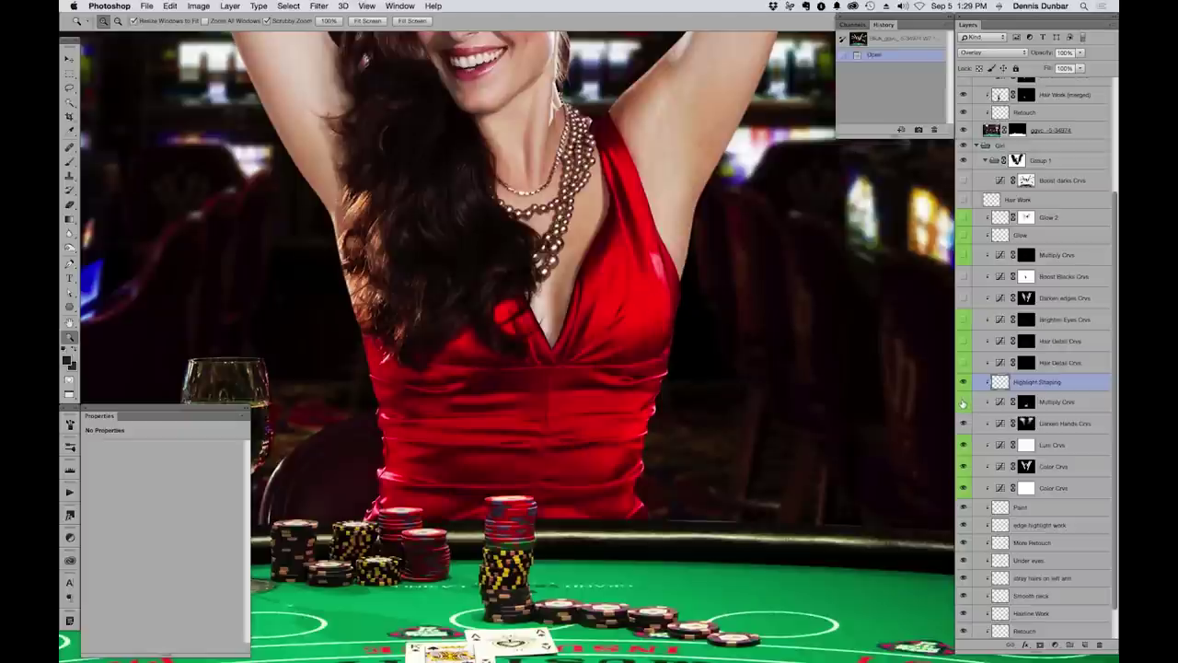
pyautogui.click(962, 402)
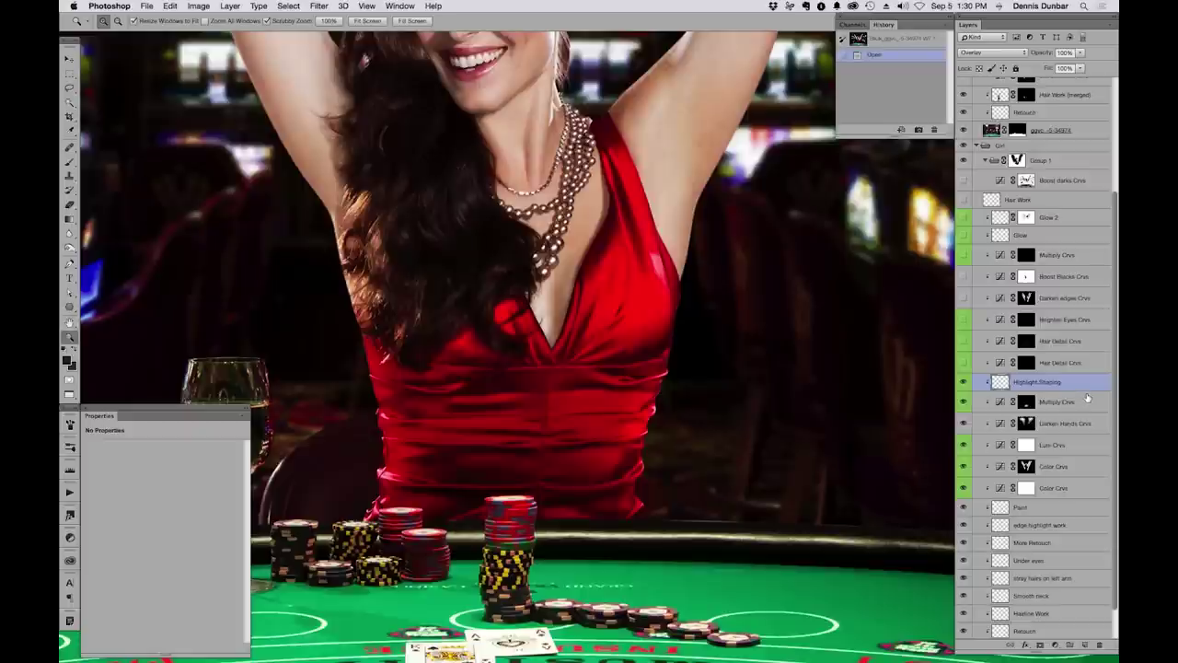
# Add a new clipped layer above Multiply Crvs and fill it with black
pyautogui.click(1089, 398)
pyautogui.press('super+shift+n')
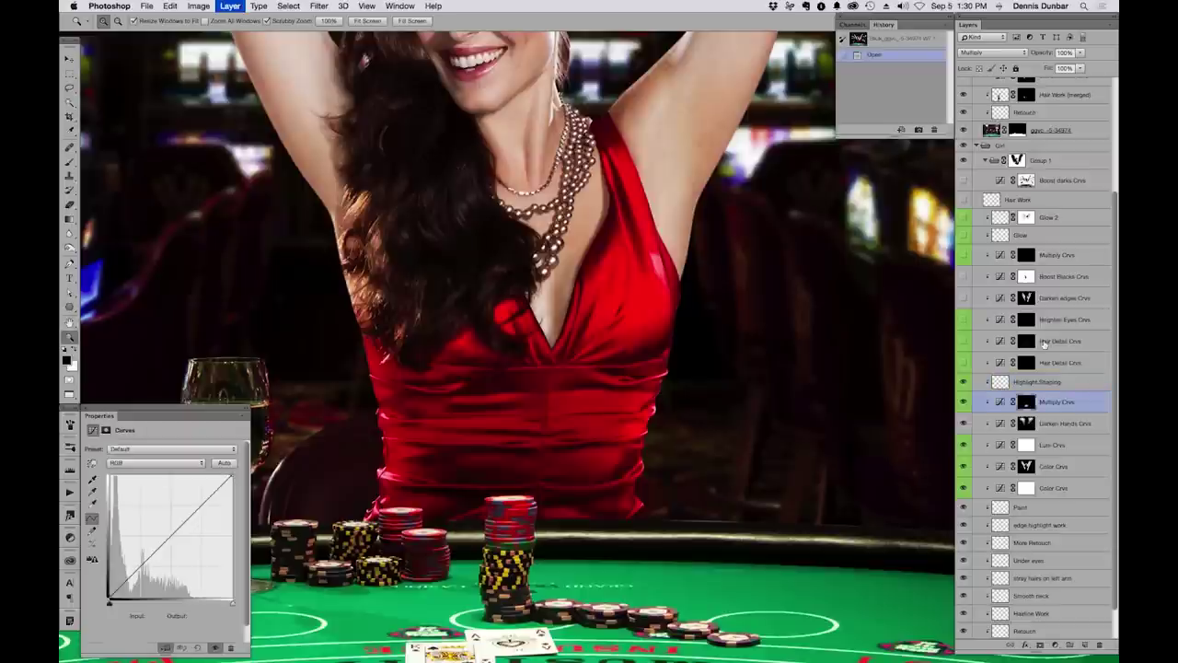
pyautogui.click(741, 101)
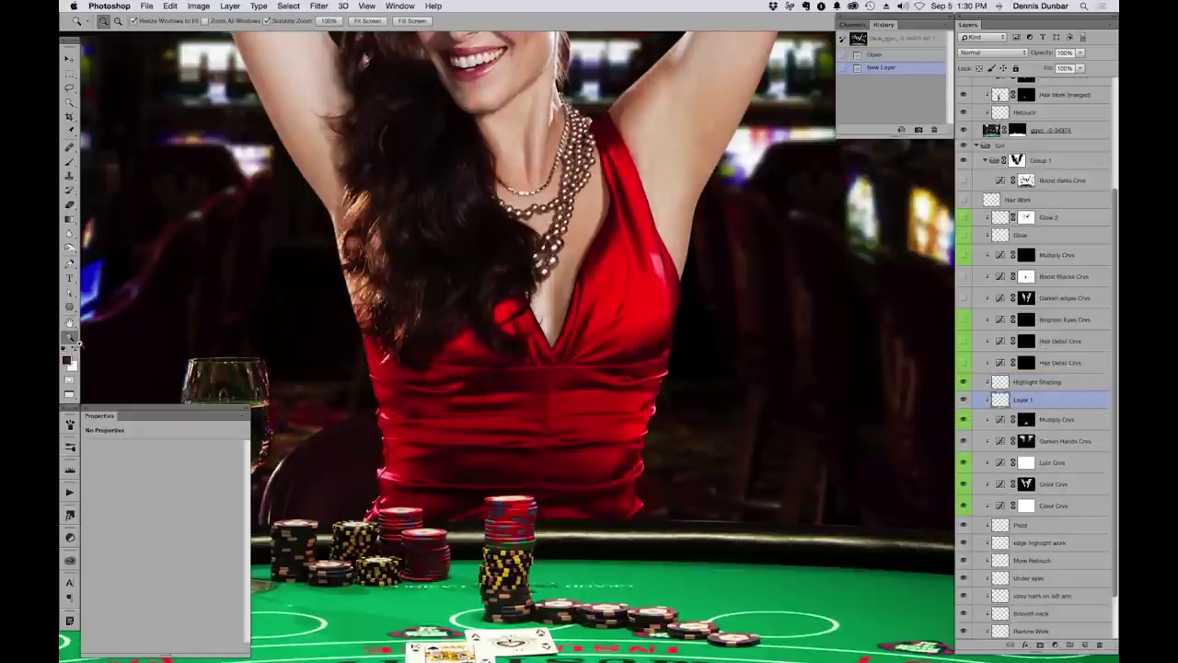
pyautogui.hotkey('alt', 'BackSpace')
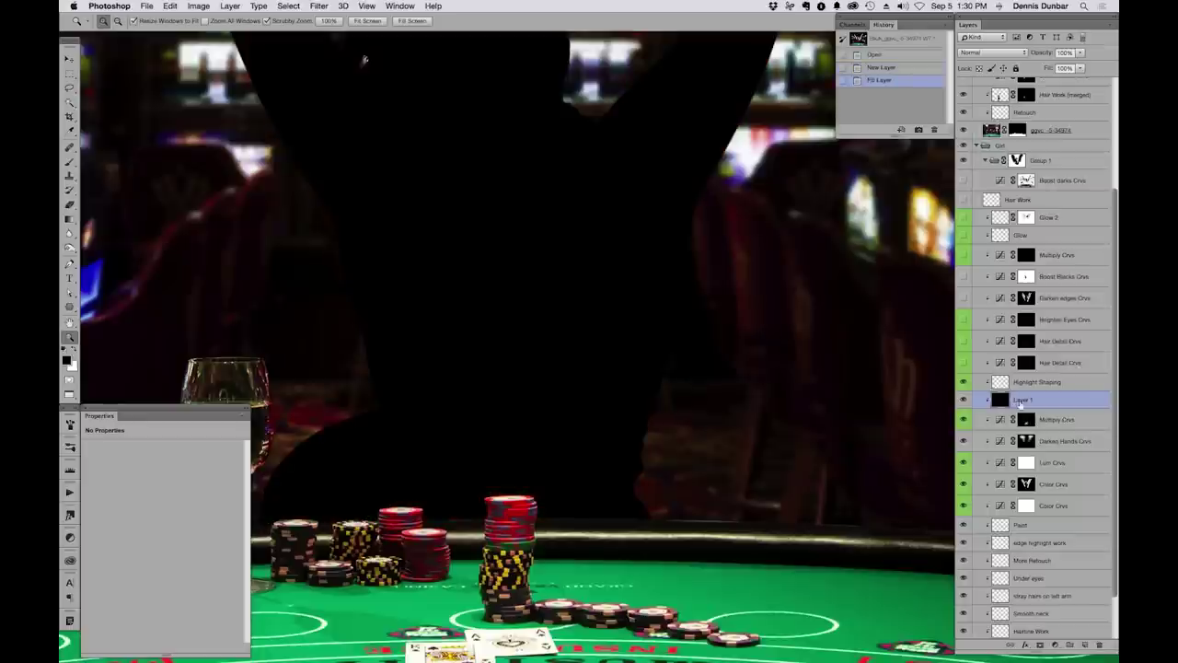
# Set Highlight Shaping to Normal to preview its light spots, then revert to the Open state
pyautogui.click(1039, 383)
pyautogui.click(990, 52)
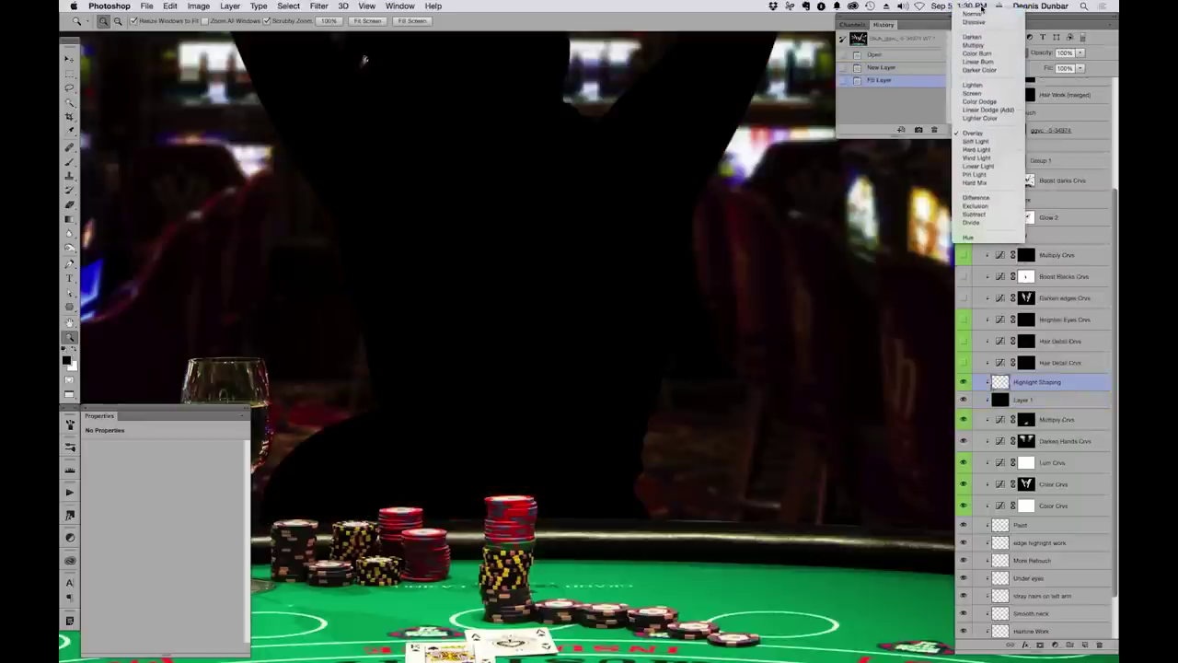
pyautogui.click(976, 13)
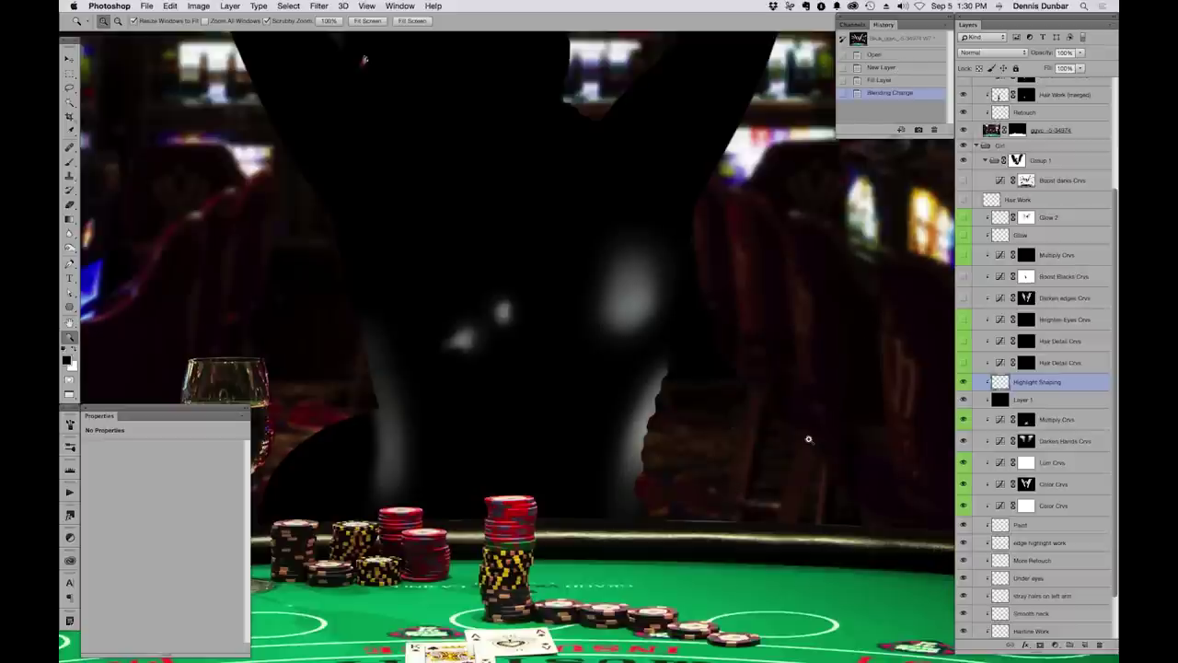
pyautogui.click(900, 57)
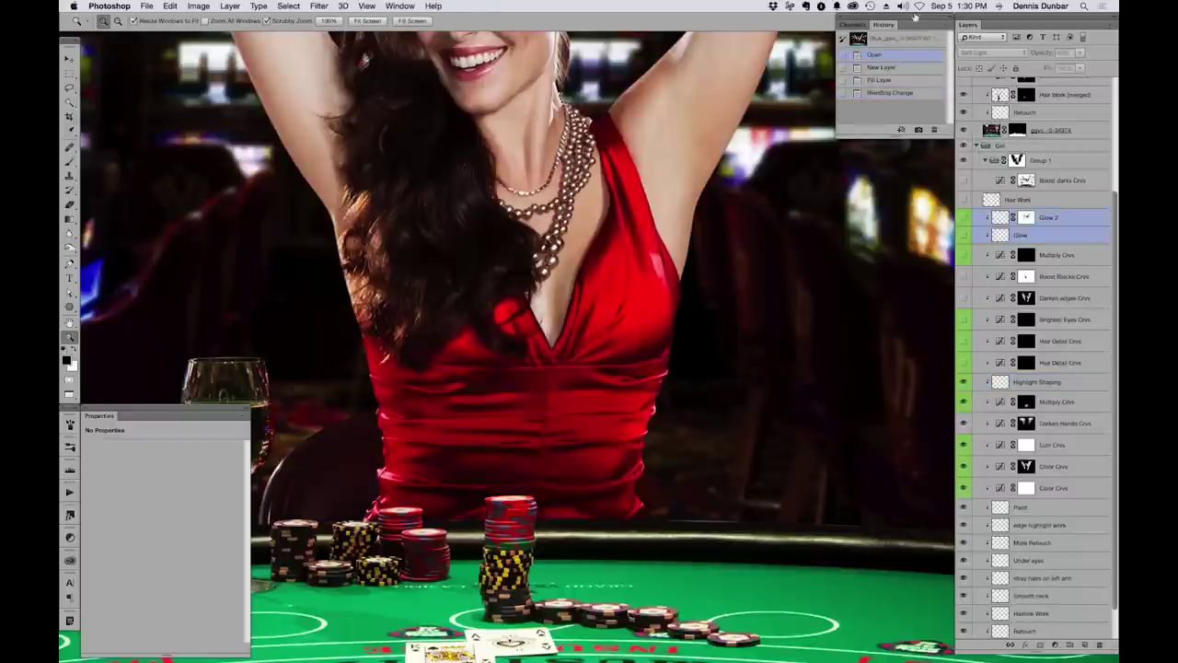
pyautogui.click(964, 382)
# Show Highlight Shaping again and zoom out twice to see the whole casino scene
pyautogui.click(963, 382)
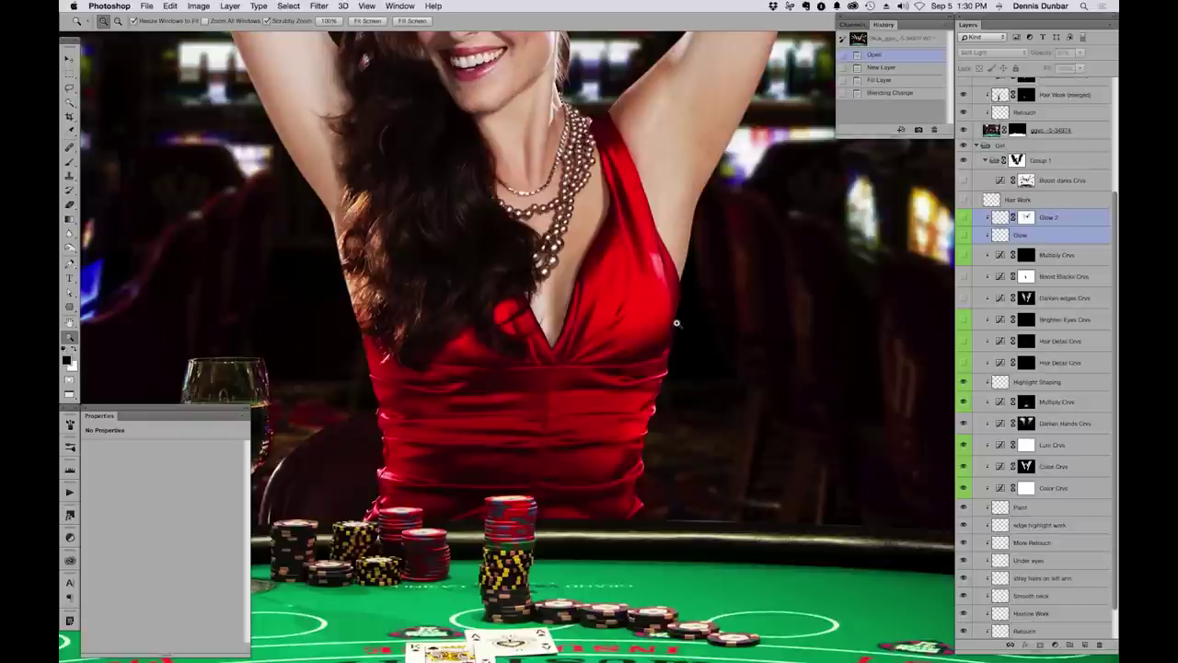
pyautogui.press('super+minus')
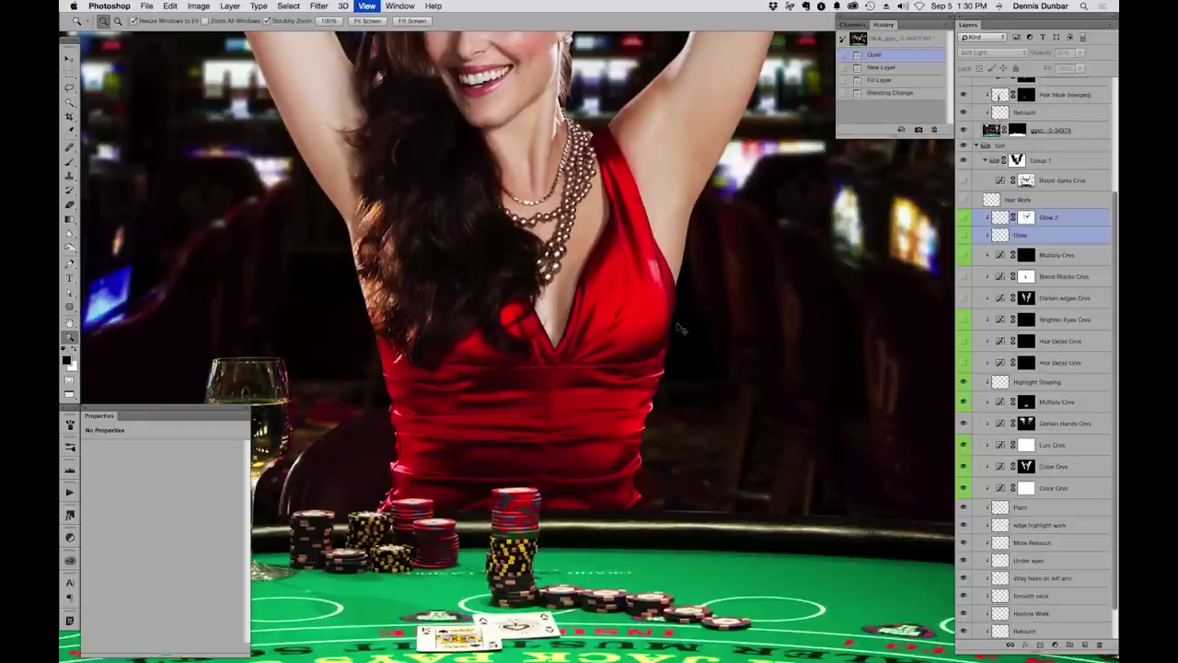
pyautogui.press('super+minus')
pyautogui.press('super+minus')
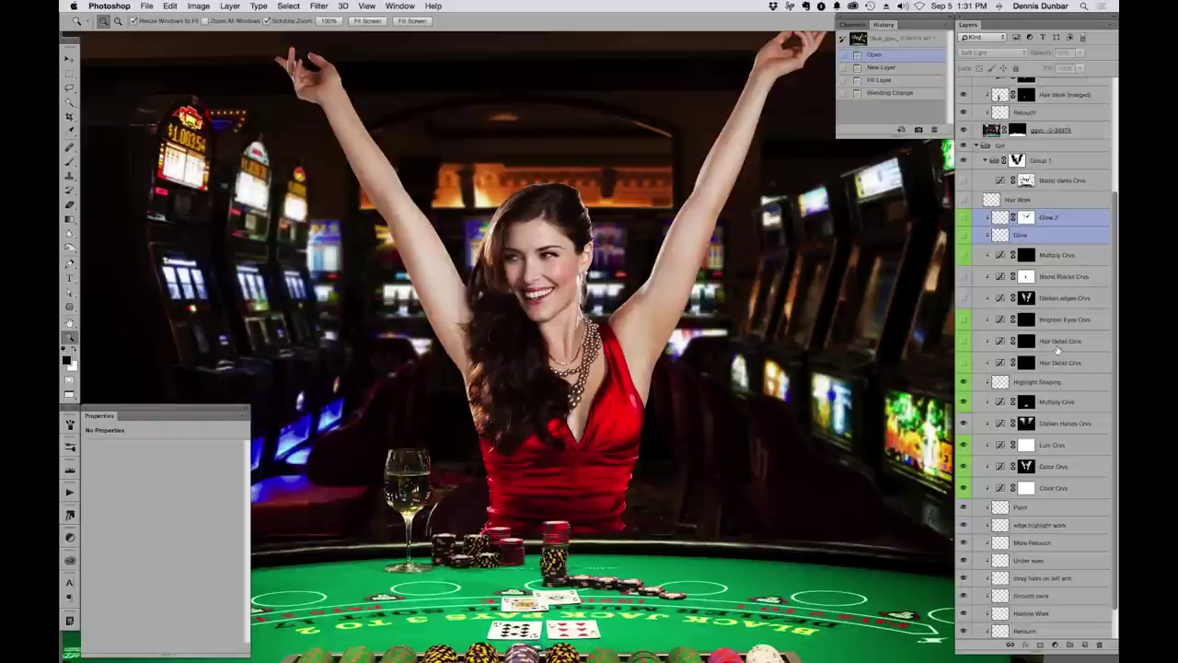
# Turn on both Hair Detail Crvs layers and view the lower one's mask alone
pyautogui.click(965, 364)
pyautogui.click(965, 340)
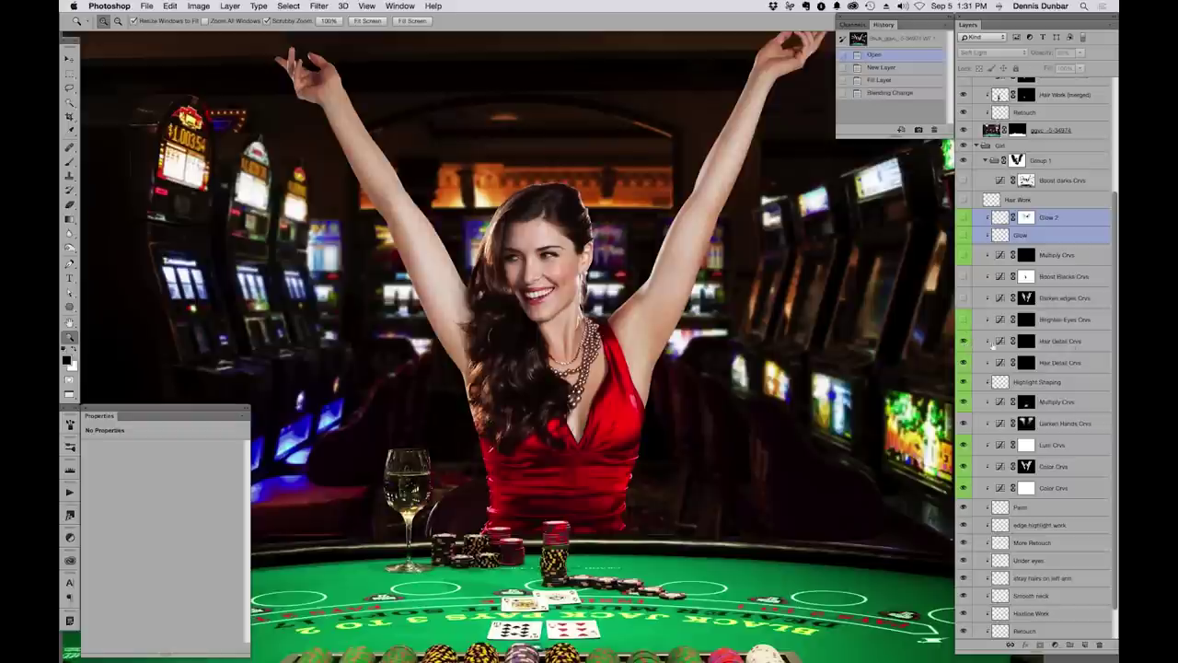
pyautogui.click(1071, 340)
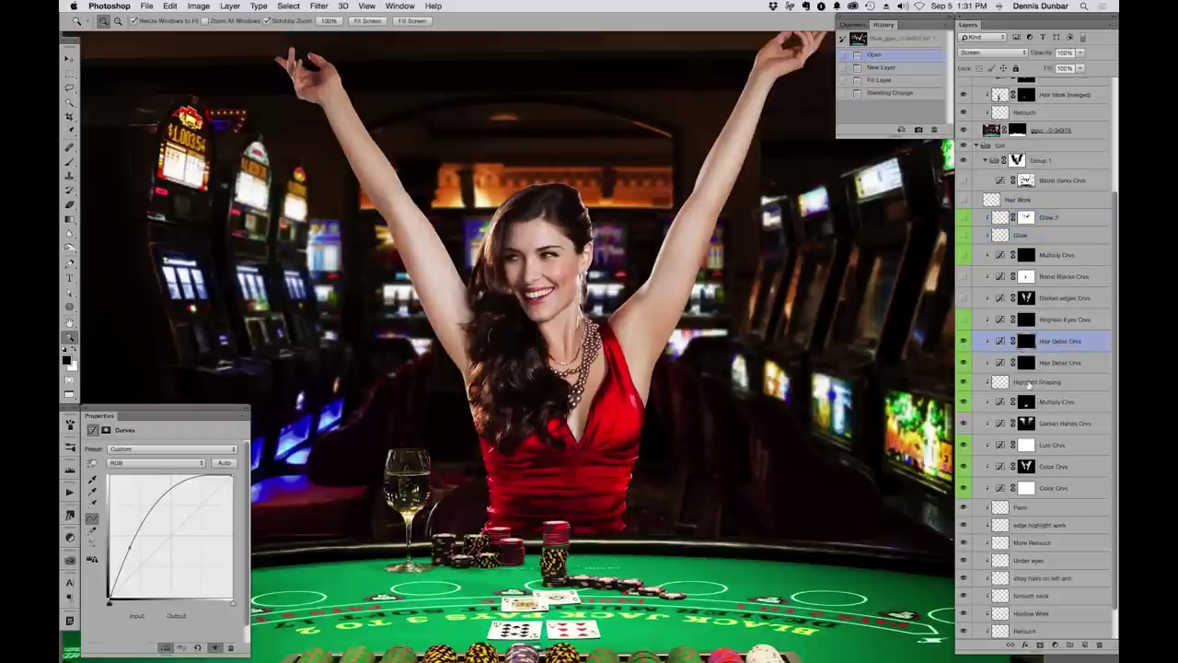
pyautogui.click(1068, 363)
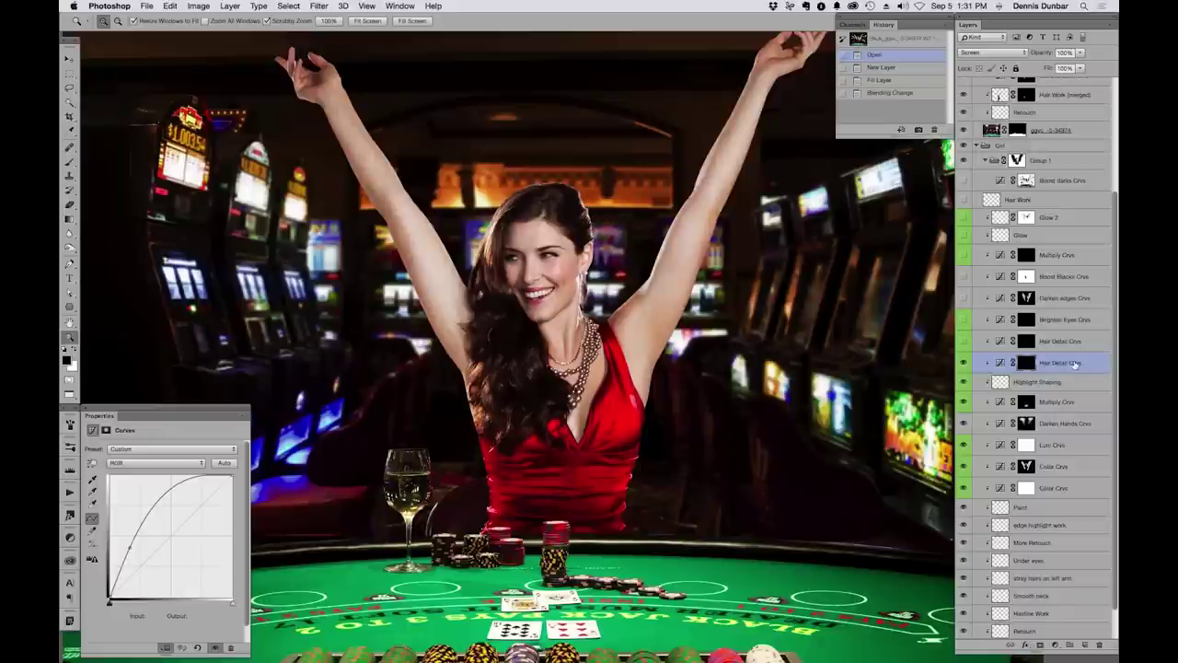
pyautogui.keyDown('alt'); pyautogui.click(1026, 362); pyautogui.keyUp('alt')
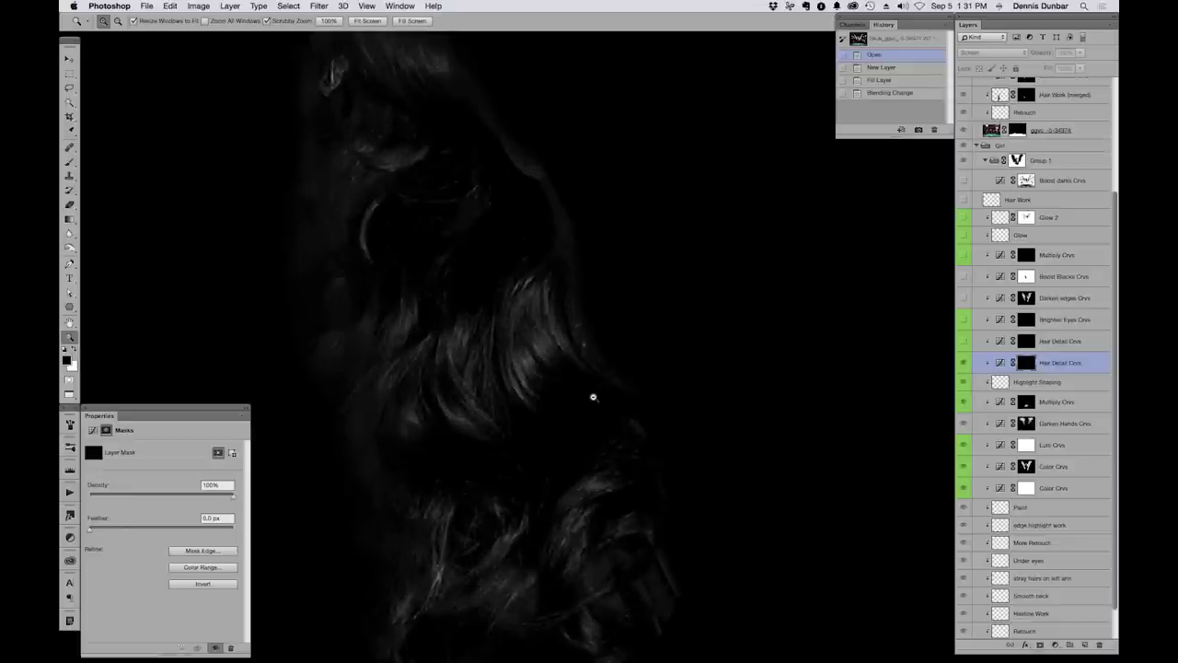
# Compare the mask with the Blue and Green channels, then return to the colour composite
pyautogui.click(853, 25)
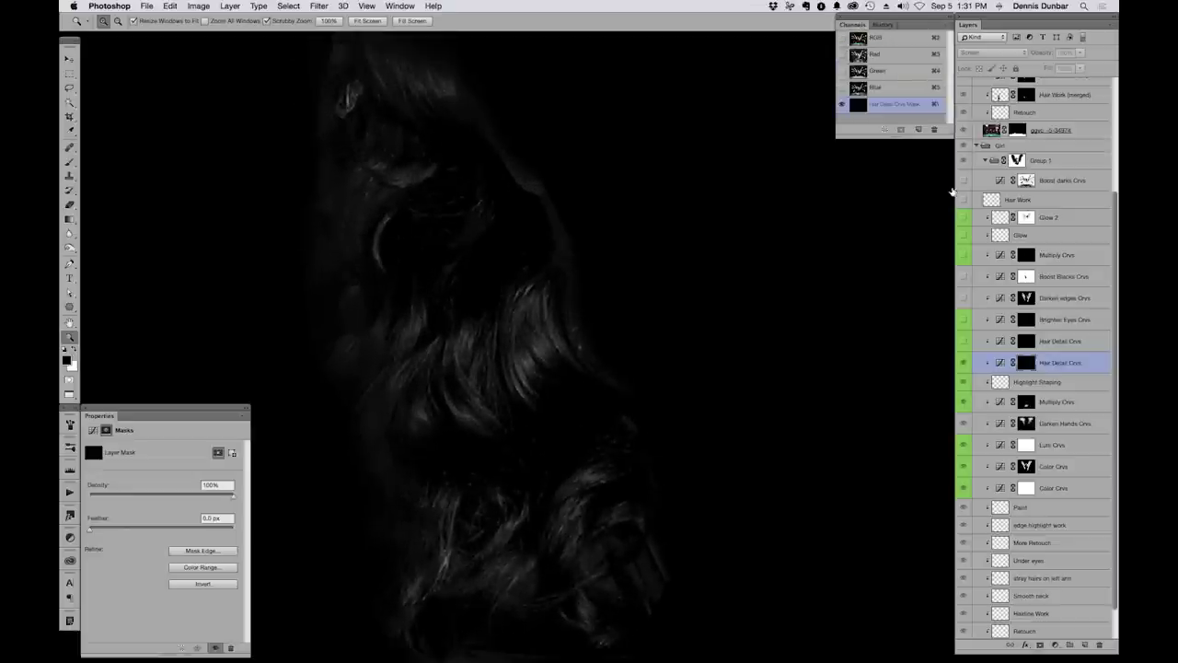
pyautogui.click(892, 90)
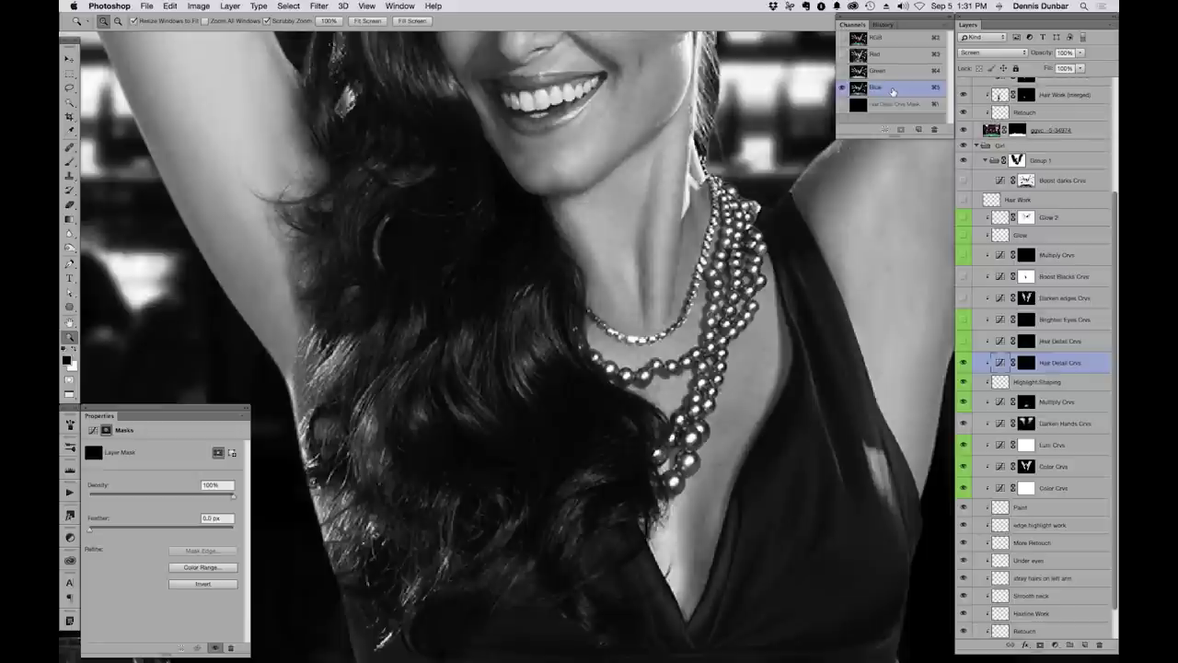
pyautogui.click(892, 71)
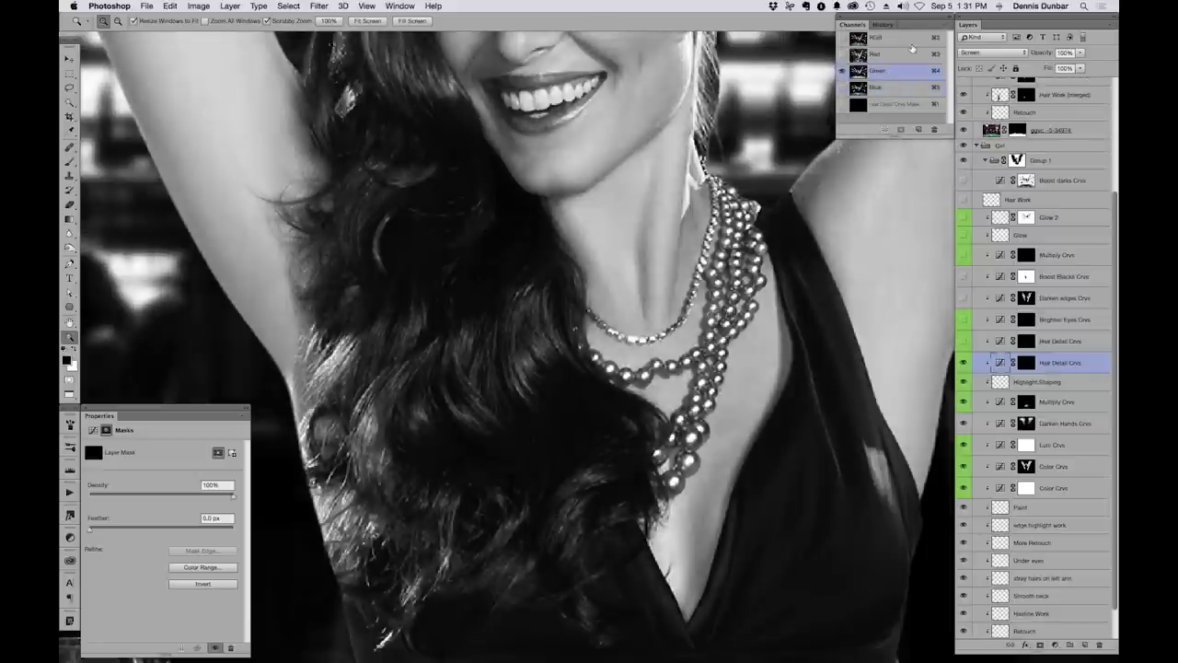
pyautogui.press('super+2')
pyautogui.press('super+backslash')
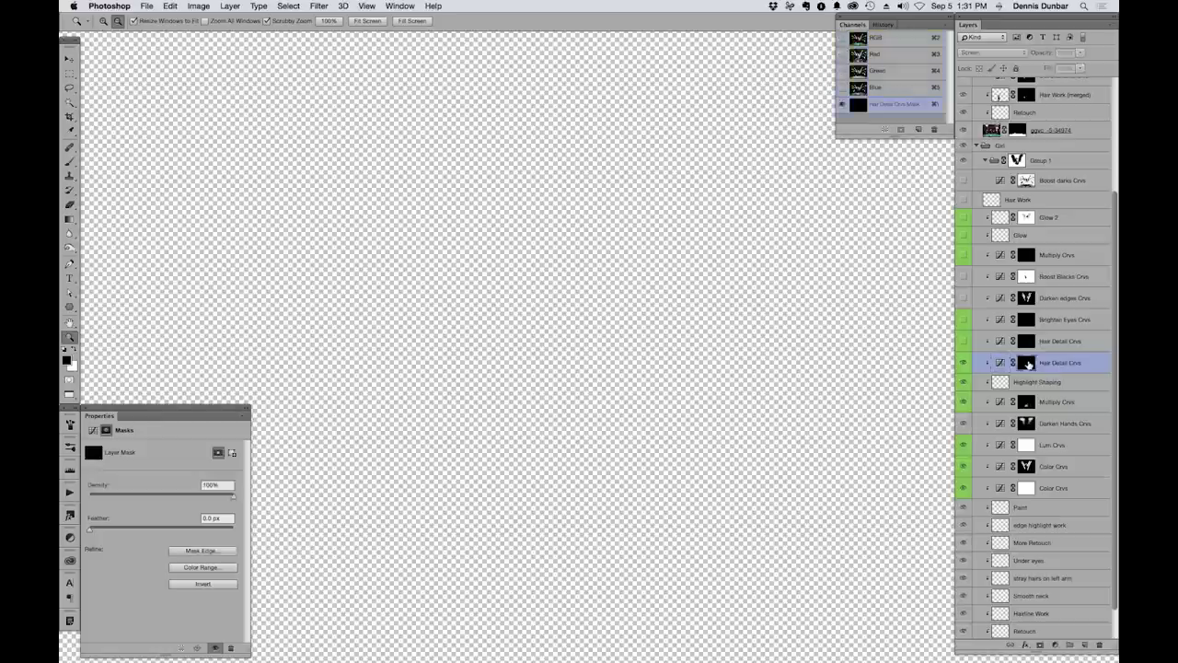
pyautogui.press('super+minus')
pyautogui.press('super+minus')
pyautogui.press('super+minus')
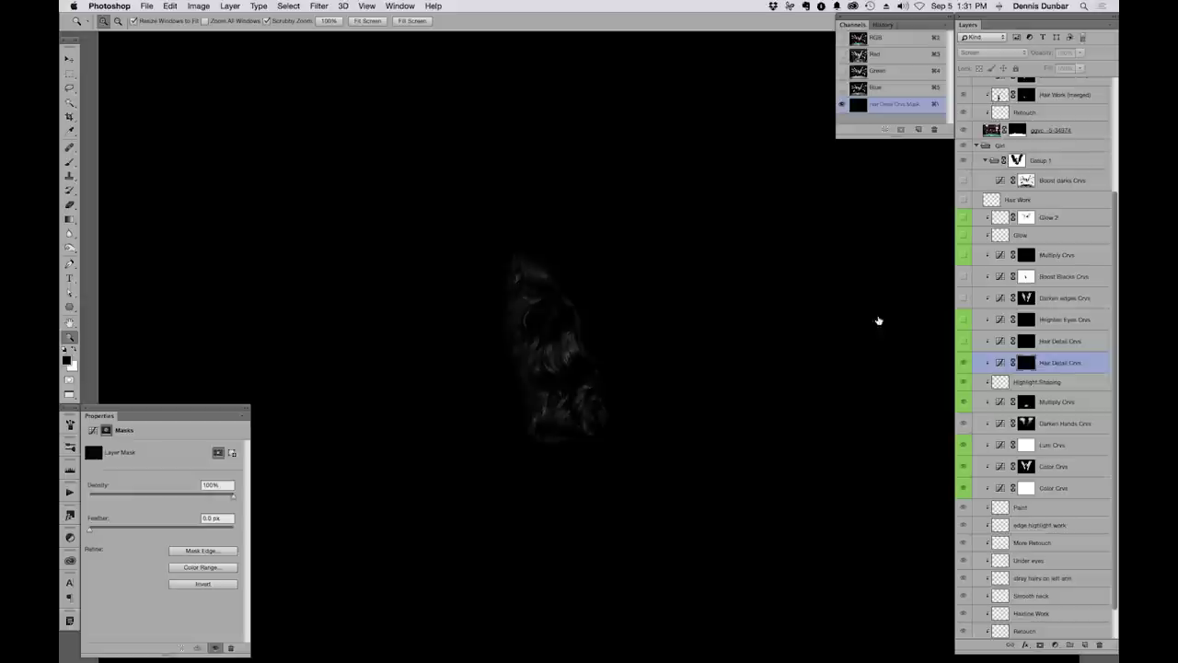
pyautogui.keyDown('alt'); pyautogui.click(1024, 366); pyautogui.keyUp('alt')
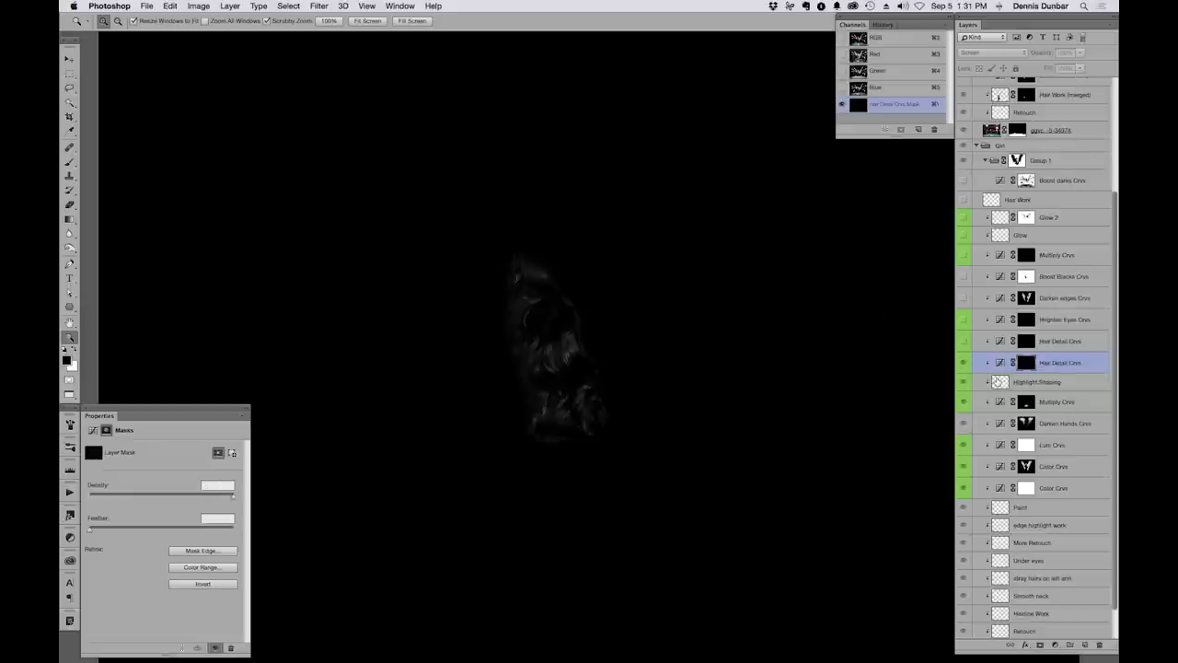
pyautogui.click(1024, 366)
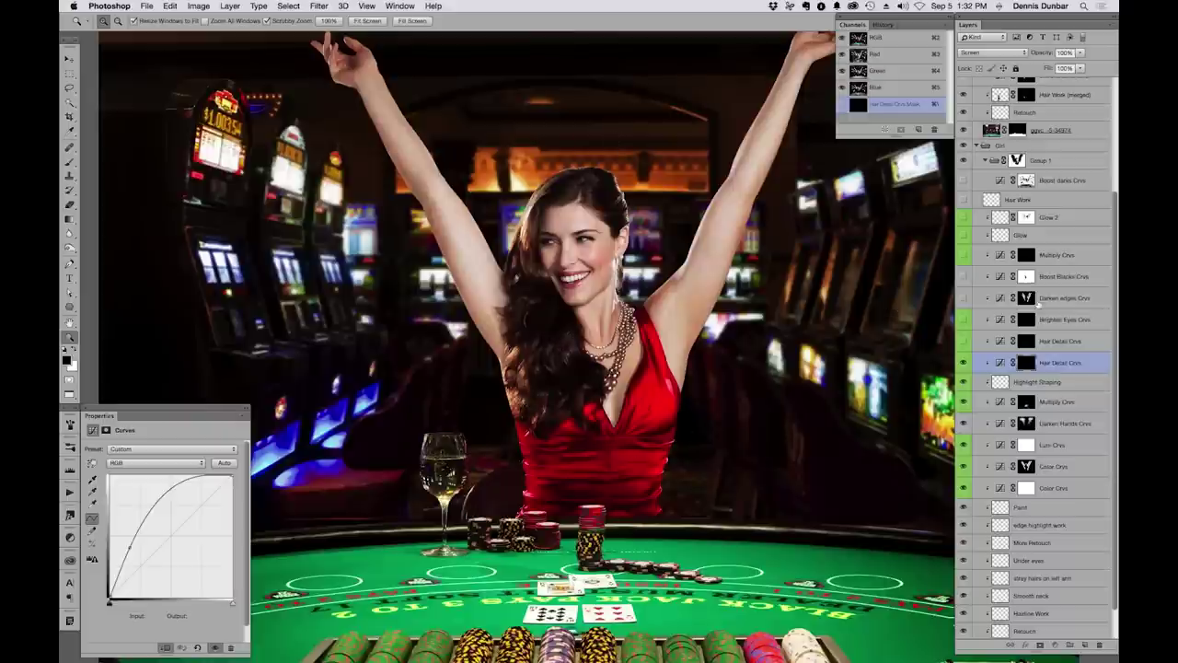
# Compare the hair with and without Hair Detail Crvs, then select Brighten Eyes Crvs and view its mask
pyautogui.click(963, 341)
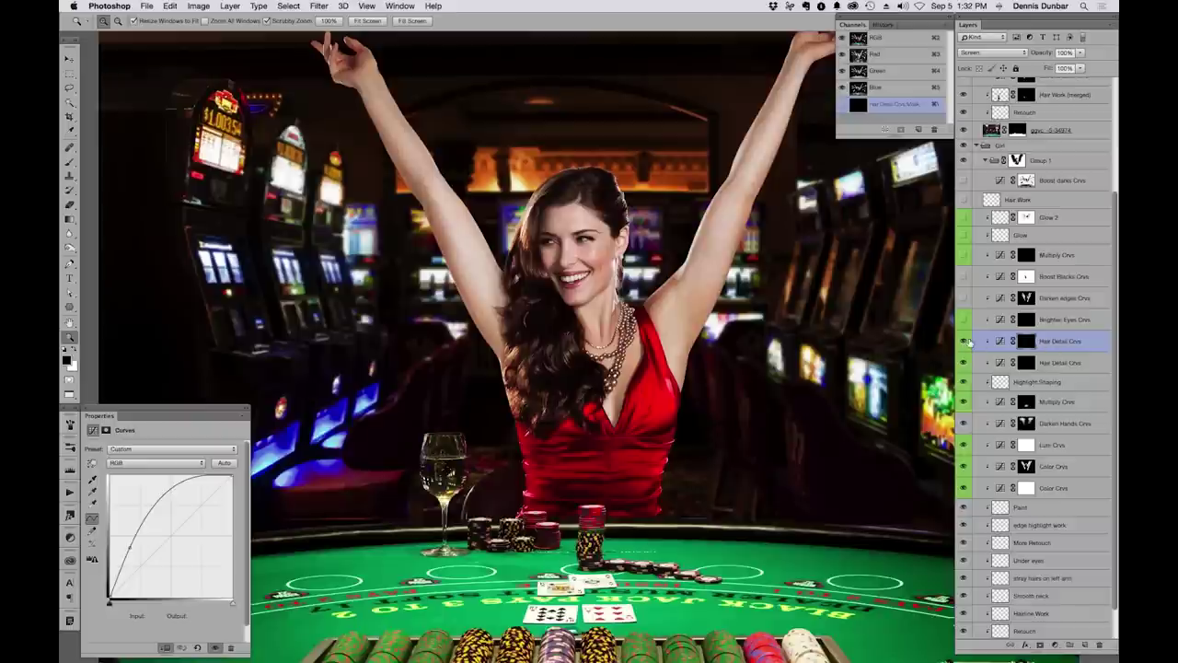
pyautogui.click(964, 340)
pyautogui.click(963, 341)
pyautogui.click(964, 340)
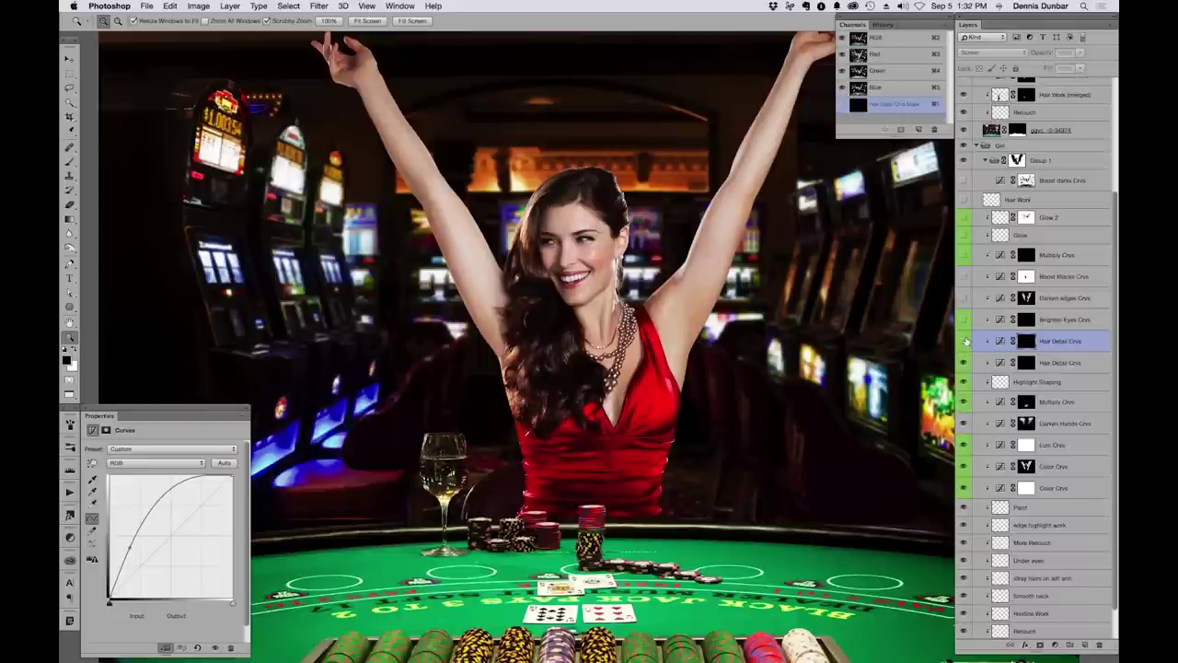
pyautogui.click(963, 341)
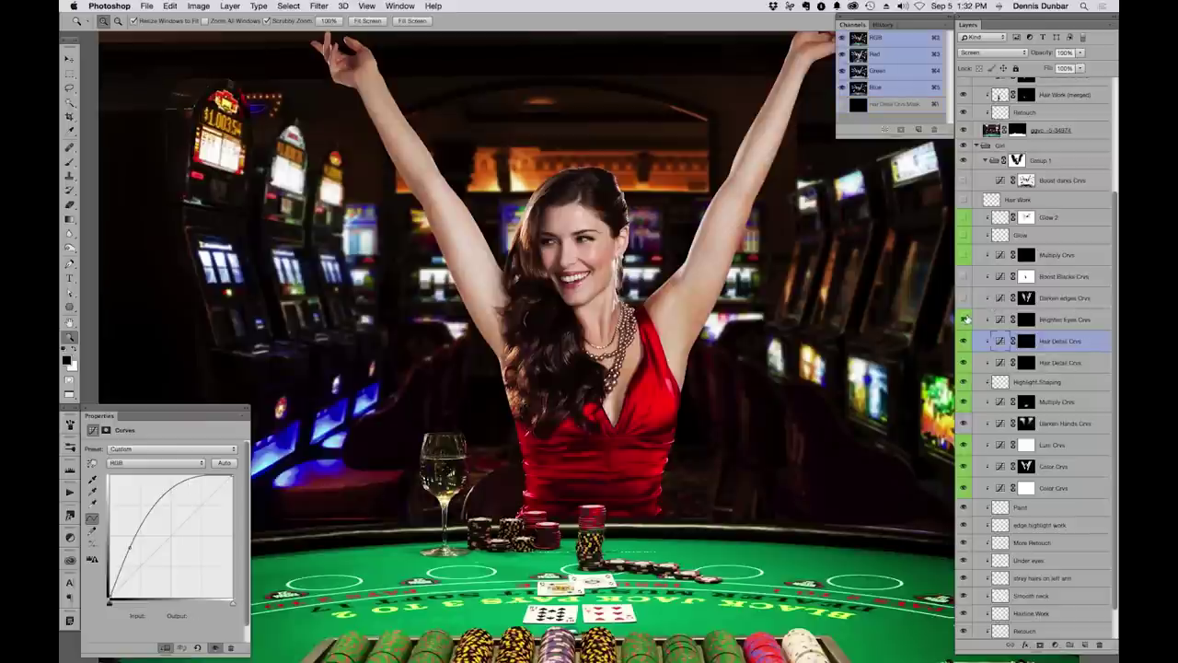
pyautogui.click(1073, 320)
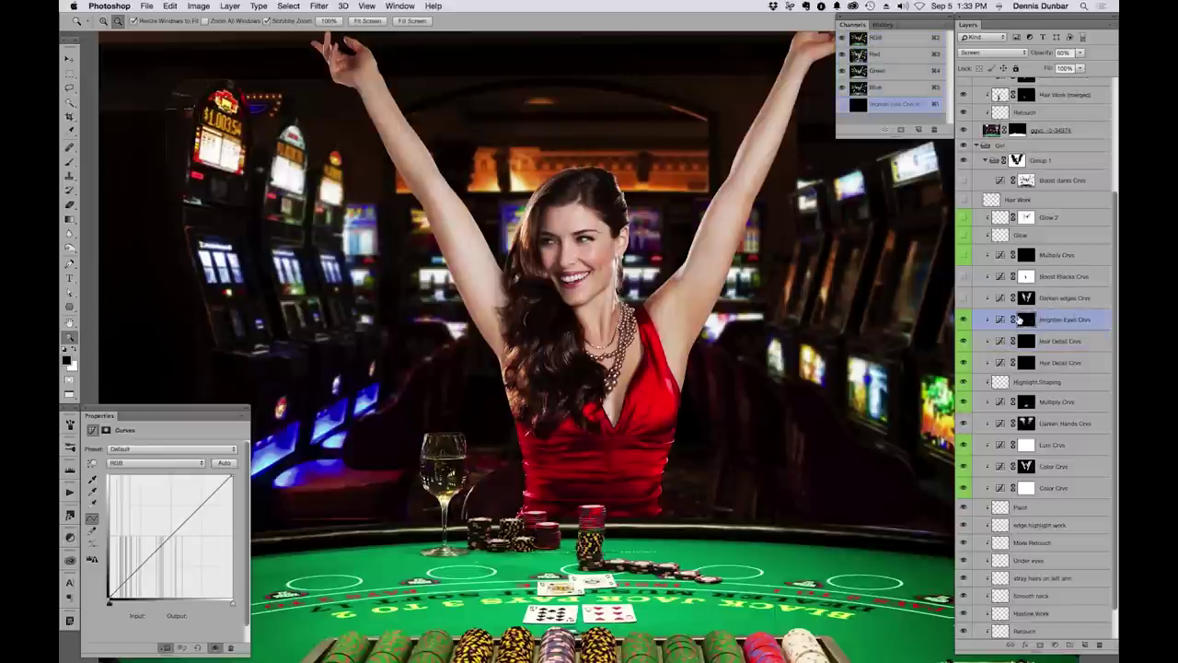
pyautogui.keyDown('alt'); pyautogui.click(1025, 319); pyautogui.keyUp('alt')
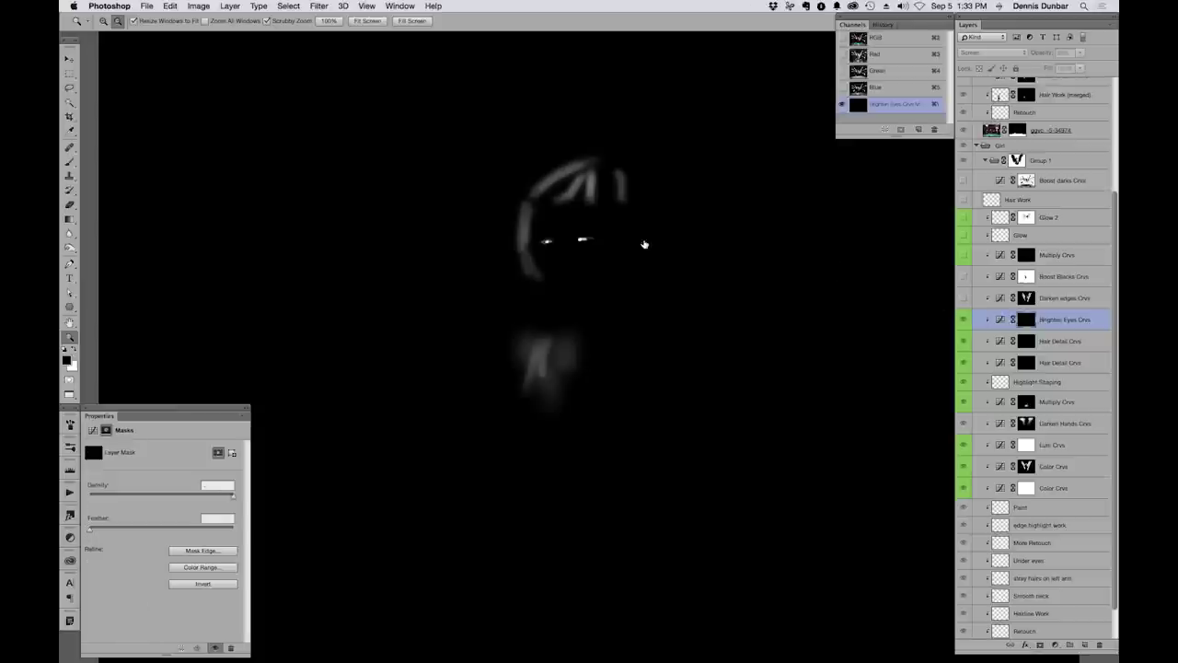
# Zoom in on the face, fit the scene again, and toggle Boost Blacks Crvs to compare
pyautogui.press('super+2')
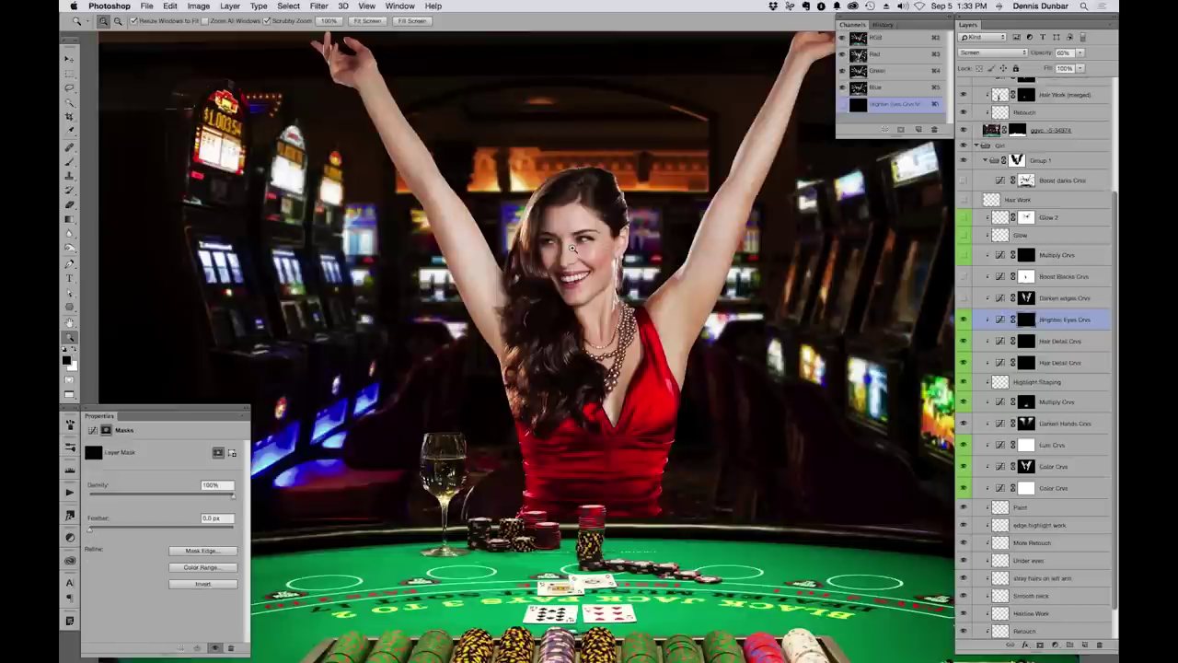
pyautogui.moveTo(572, 248); pyautogui.dragTo(623, 266)
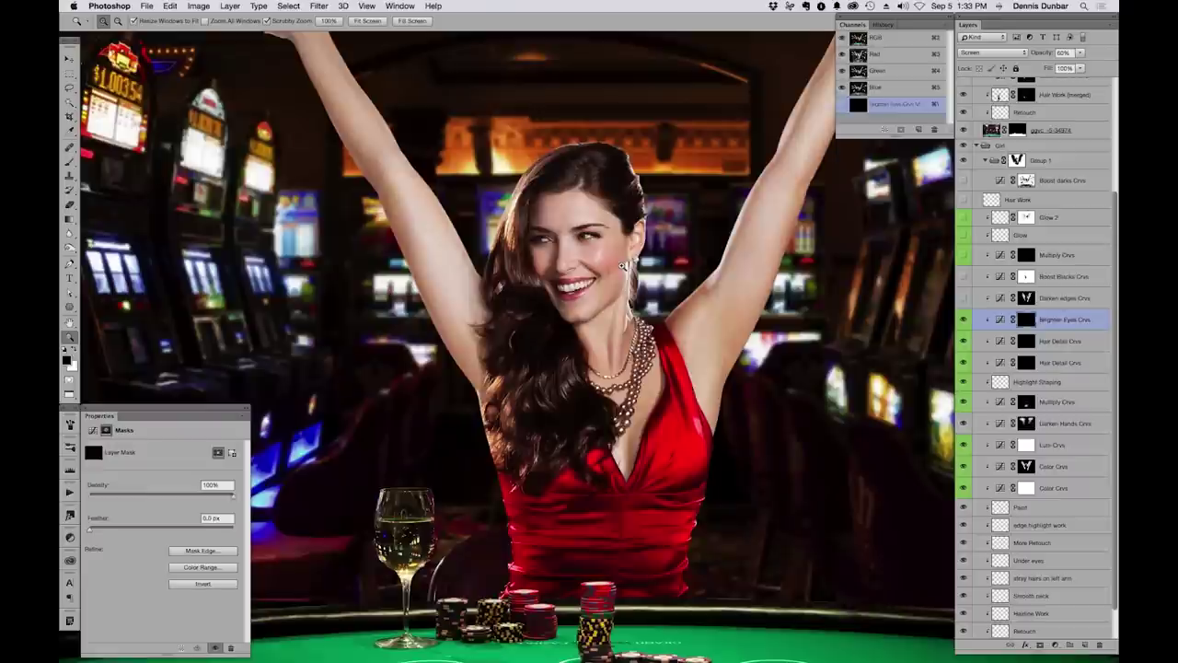
pyautogui.click(623, 266)
pyautogui.click(621, 266)
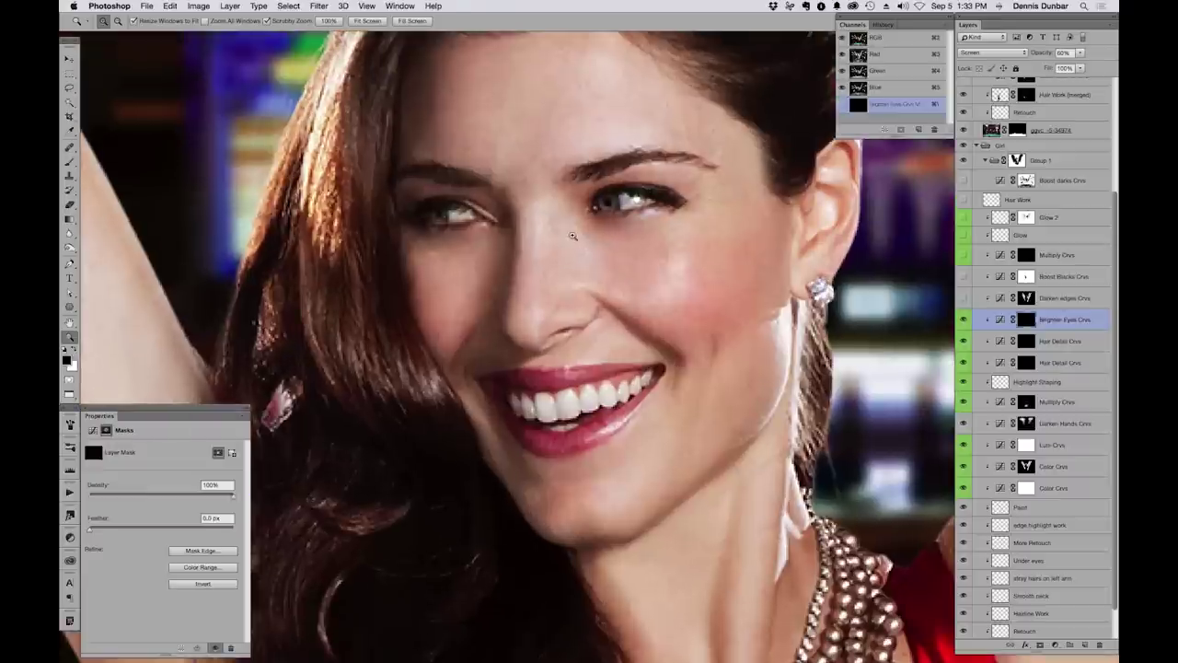
pyautogui.moveTo(598, 294); pyautogui.dragTo(692, 357)
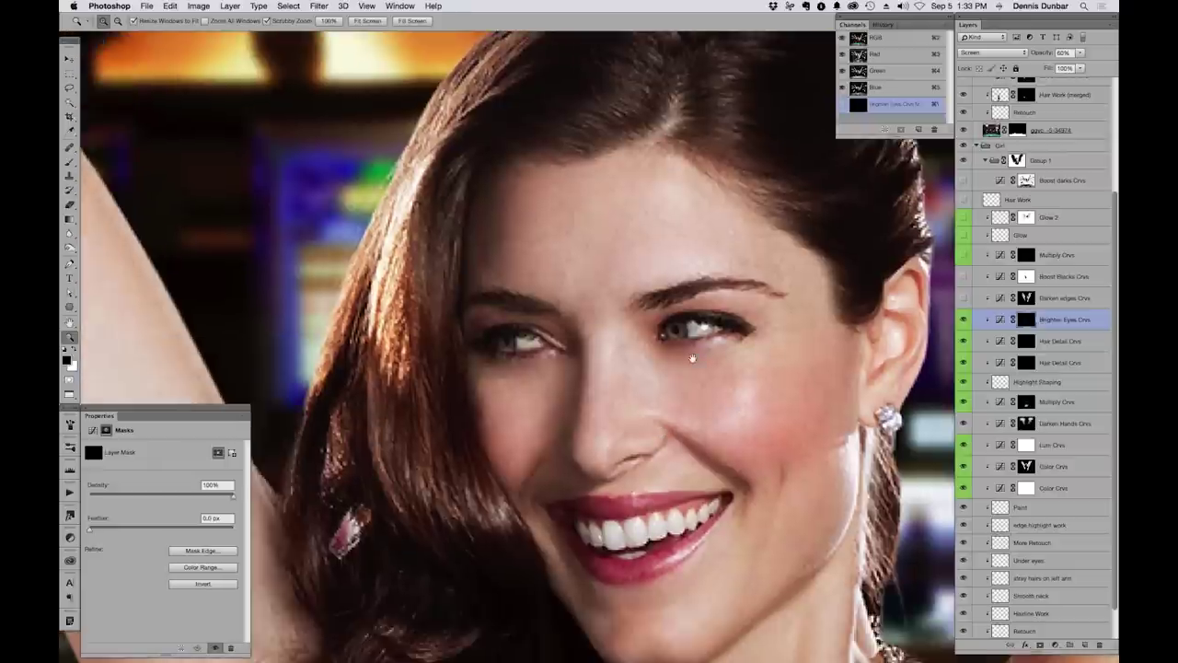
pyautogui.press('super+0')
pyautogui.press('super+minus')
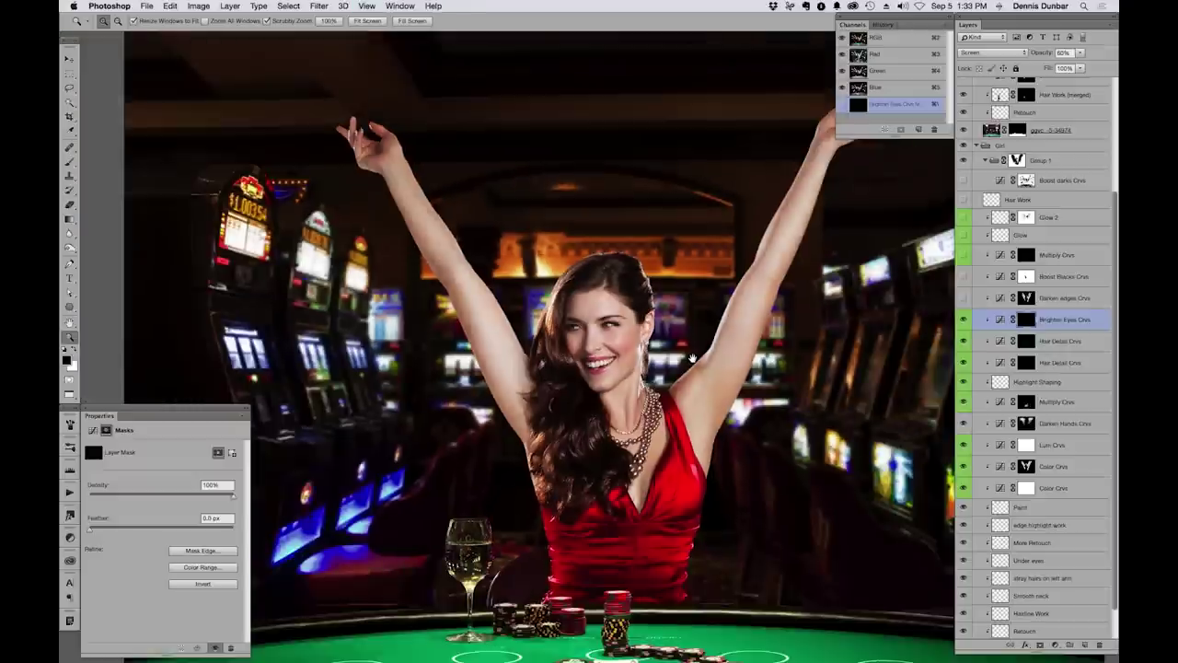
pyautogui.moveTo(623, 331); pyautogui.dragTo(561, 301)
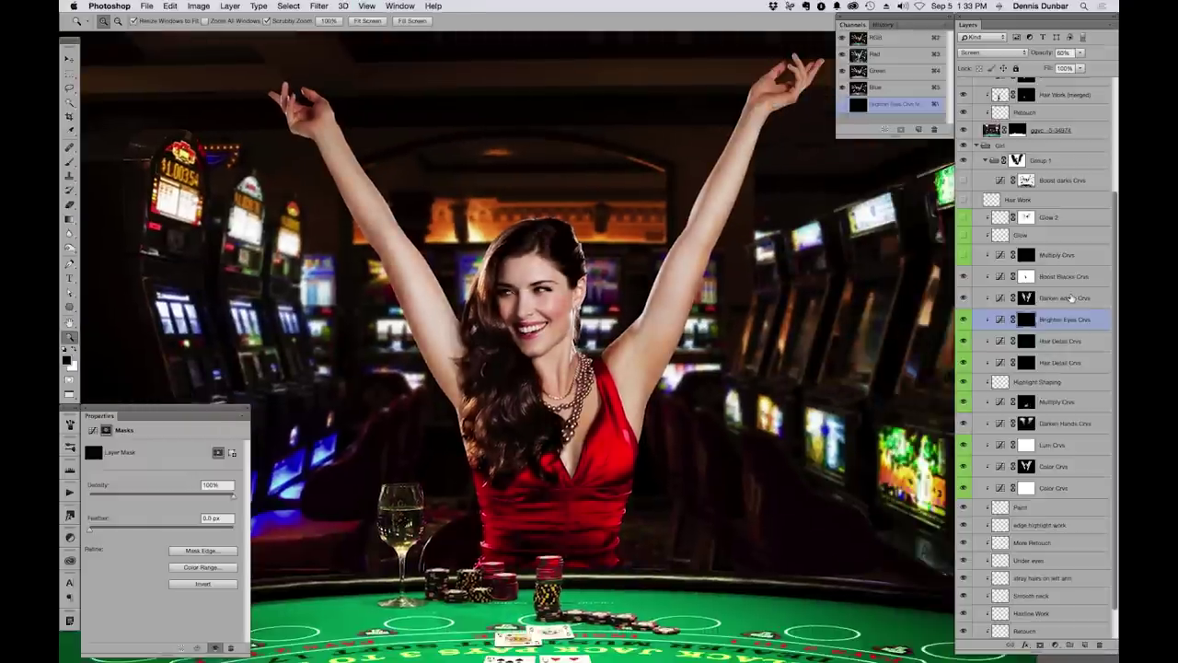
pyautogui.click(1065, 274)
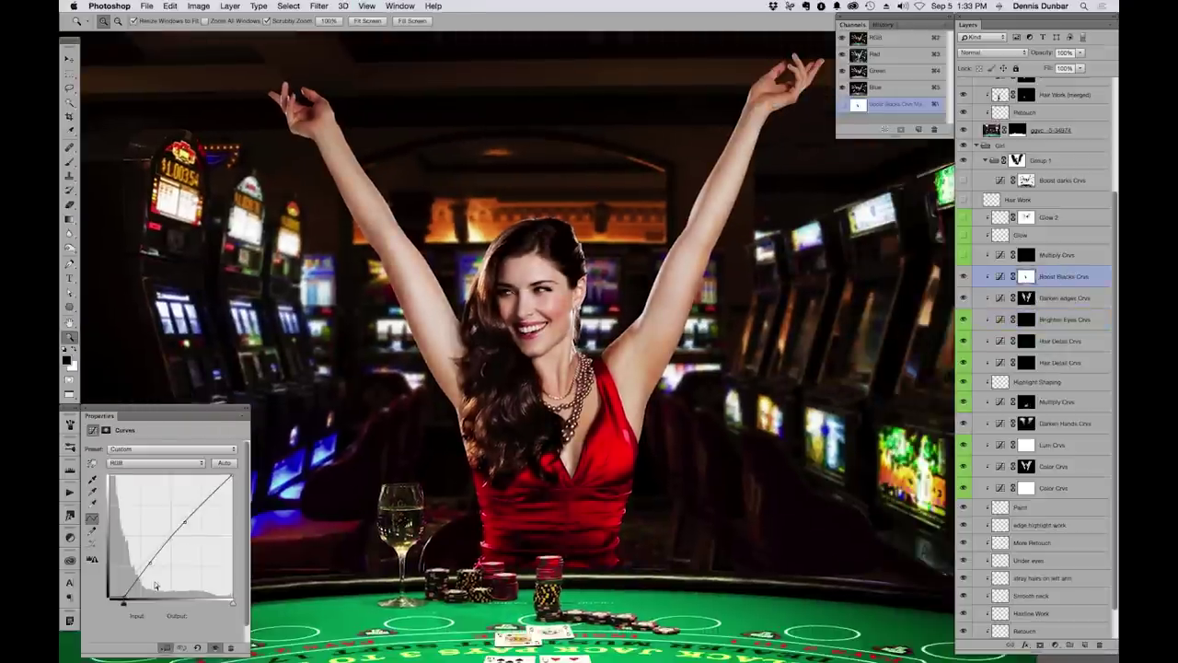
pyautogui.click(964, 276)
pyautogui.click(964, 276)
# Show Darken Edges Crvs and view its mask alone before returning to colour
pyautogui.click(1066, 299)
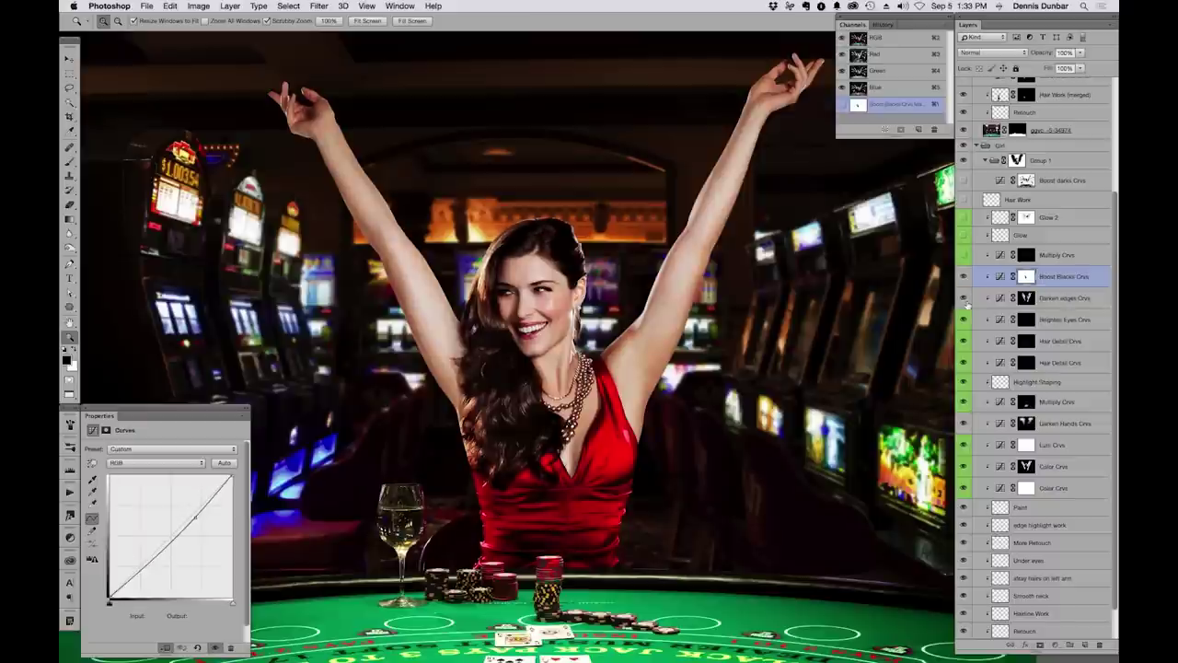
pyautogui.click(964, 298)
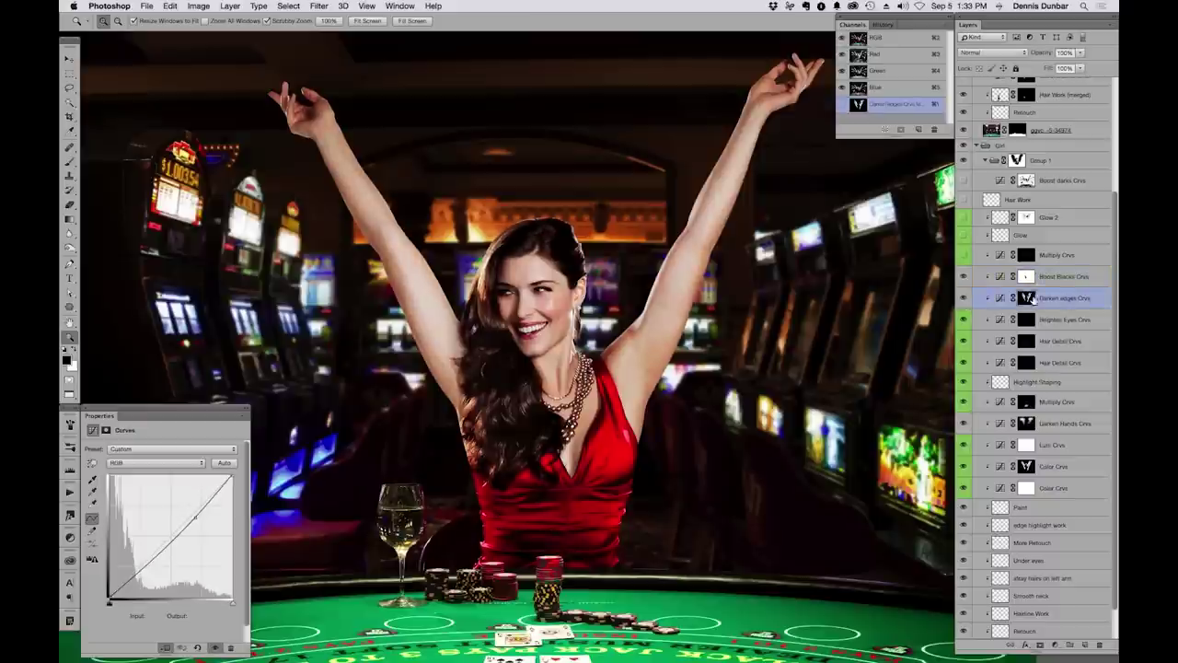
pyautogui.keyDown('alt'); pyautogui.click(1027, 297); pyautogui.keyUp('alt')
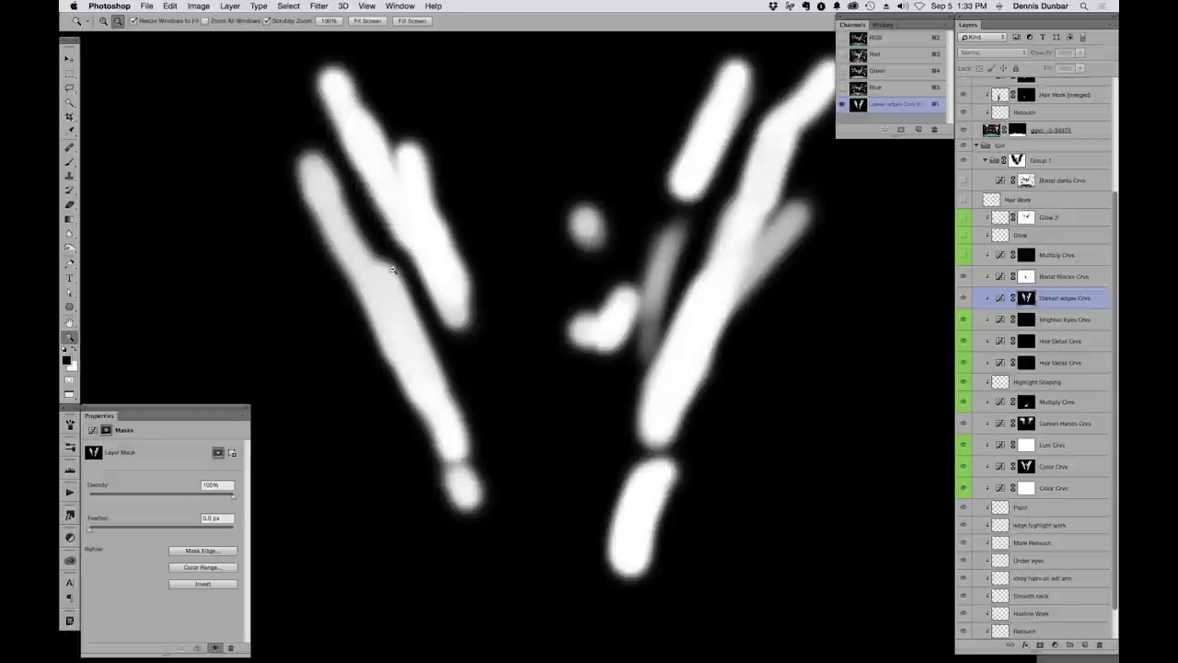
pyautogui.click(971, 302)
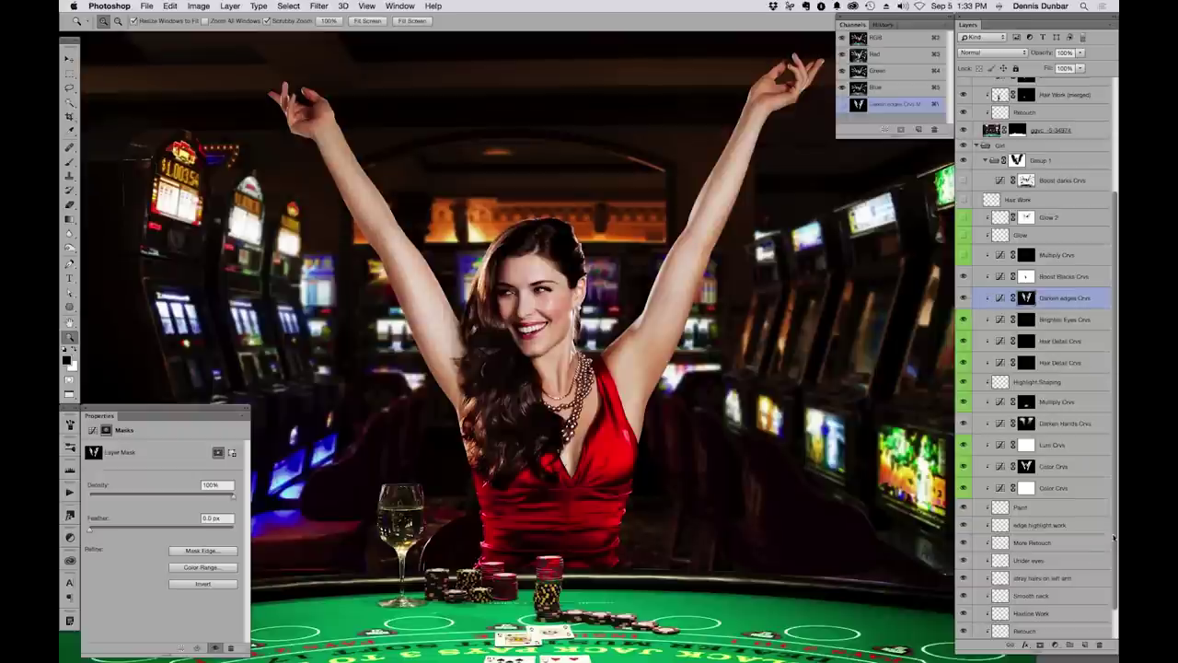
# Select the Multiply Crvs layer and display its mask on its own
pyautogui.scroll(-2, 1116, 568)
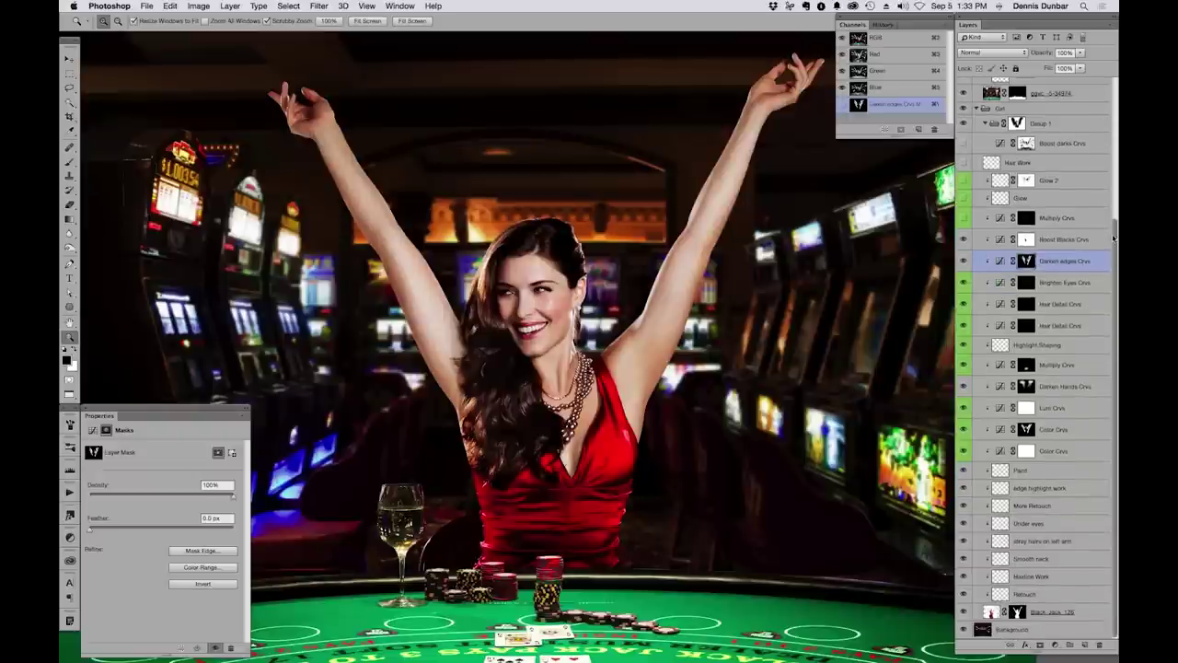
pyautogui.scroll(3, 1111, 211)
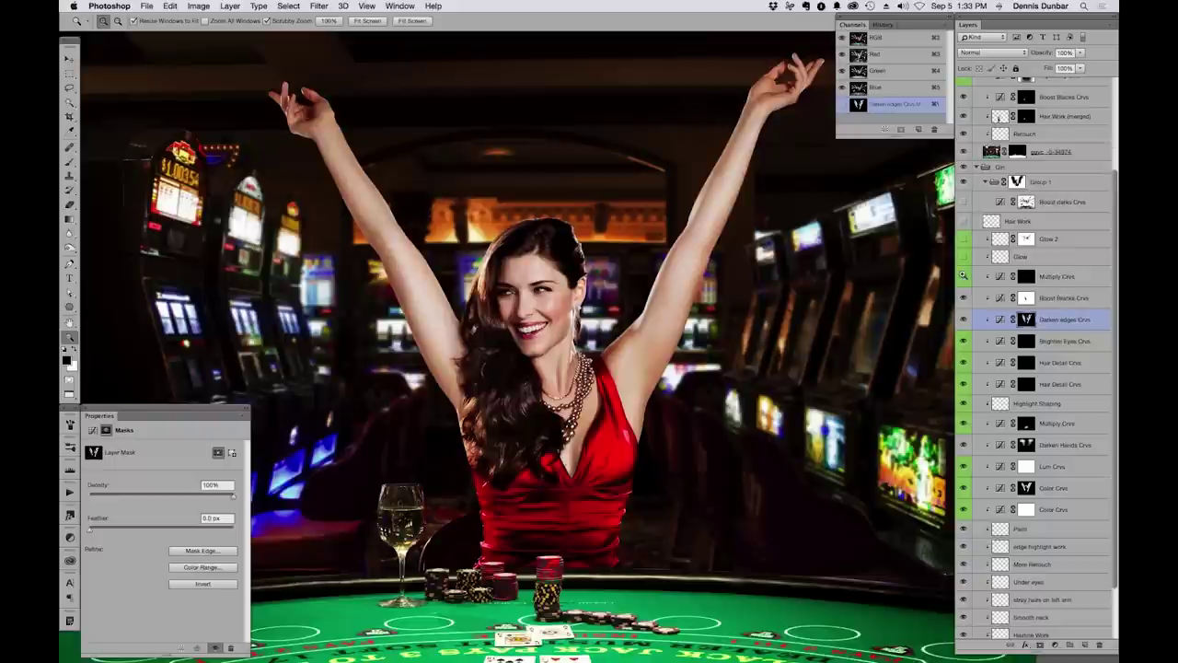
pyautogui.click(1068, 276)
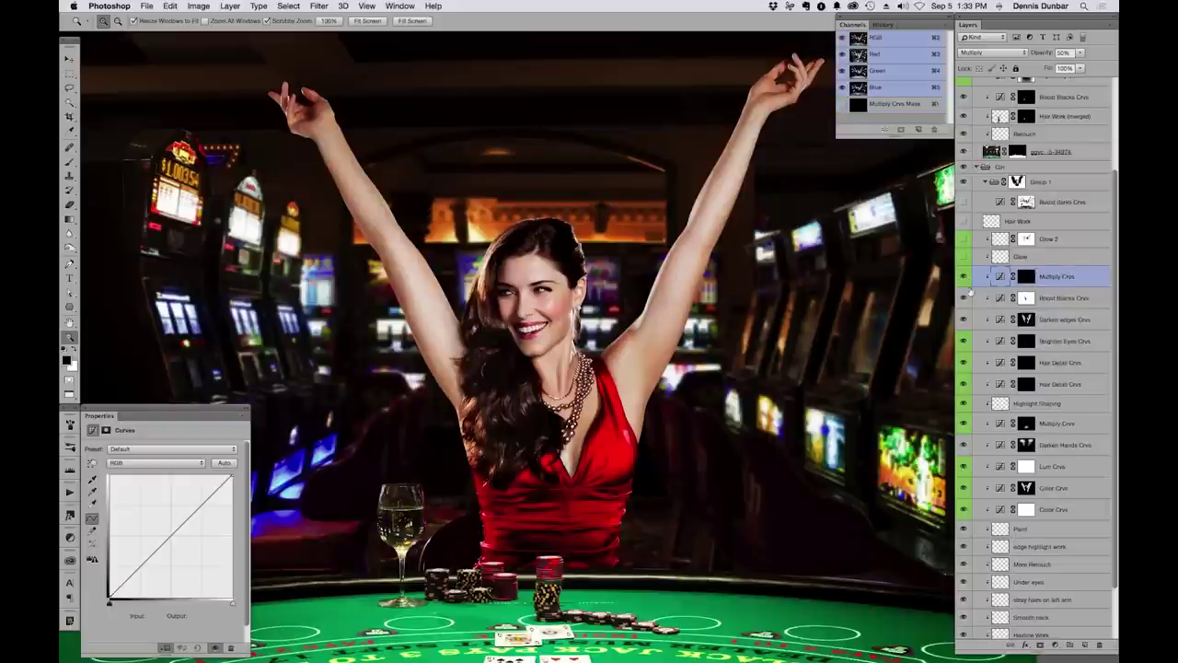
pyautogui.keyDown('alt'); pyautogui.click(1026, 276); pyautogui.keyUp('alt')
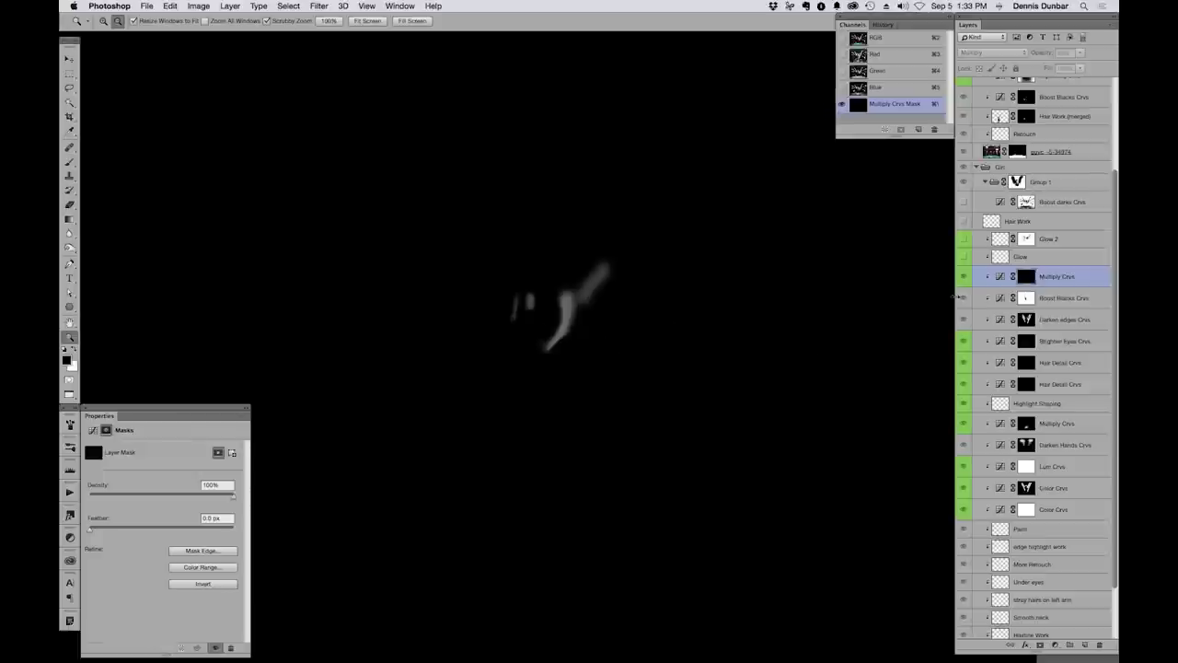
# Return to the colour image, zoom on the face, and compare the neck with Multiply Crvs
pyautogui.press('super+2')
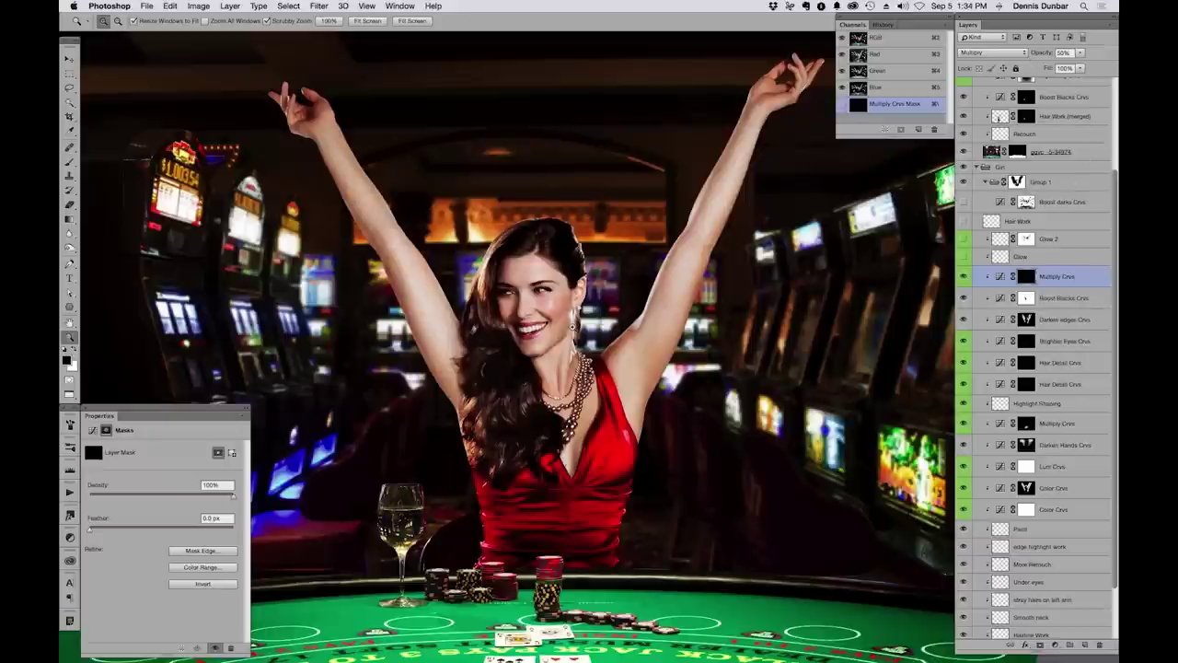
pyautogui.scroll(2, 596, 326)
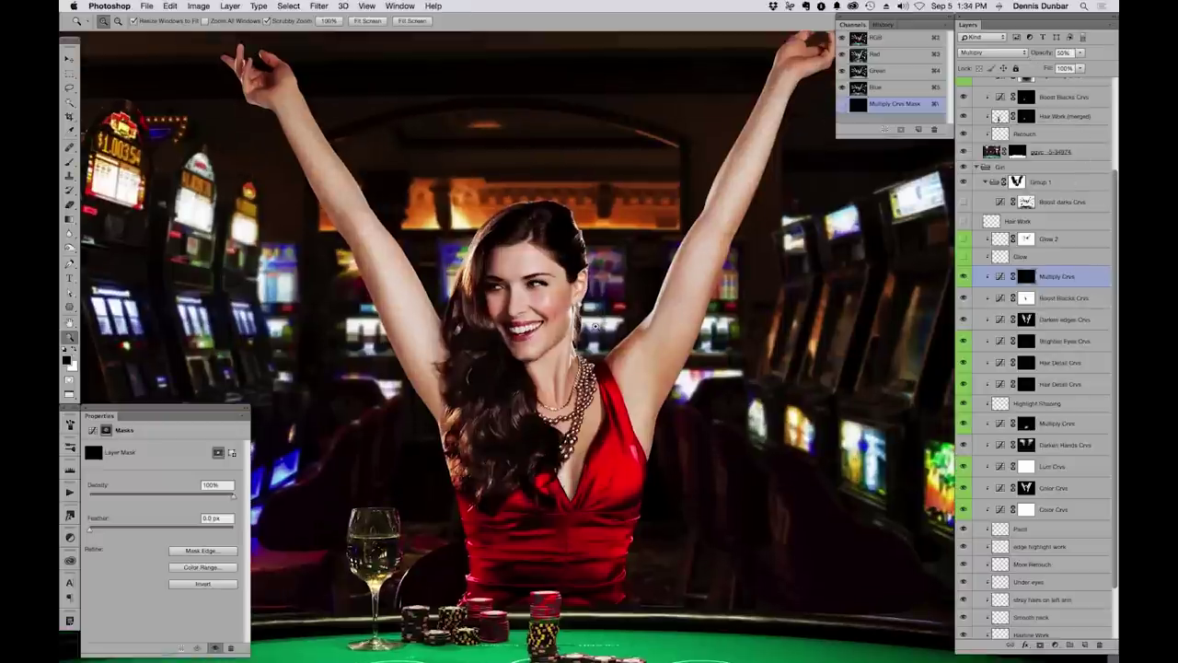
pyautogui.moveTo(596, 325); pyautogui.dragTo(611, 334)
pyautogui.click(569, 300)
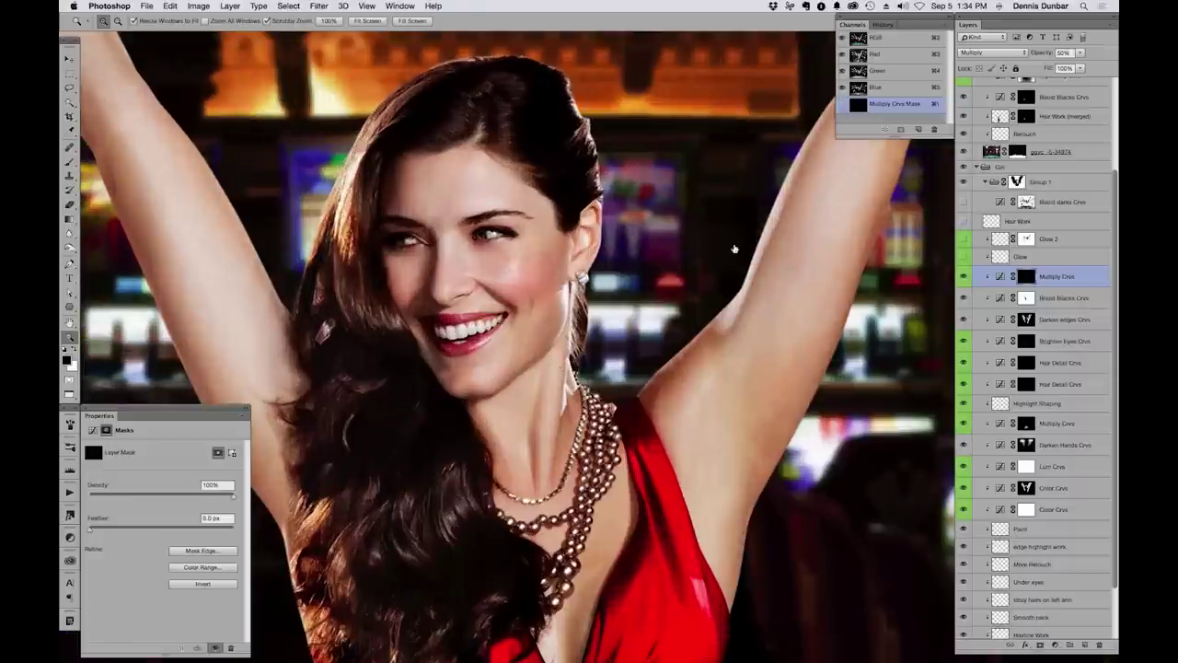
pyautogui.click(963, 275)
pyautogui.click(963, 275)
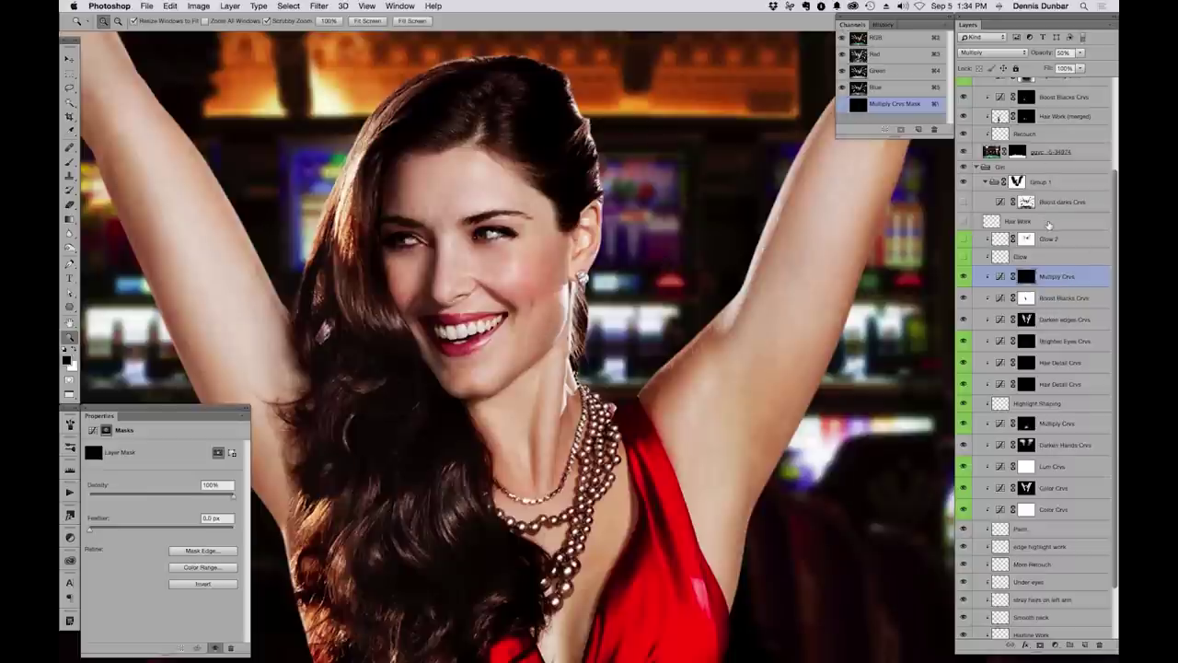
# Load the Multiply Crvs mask as a selection and dismiss the warning
pyautogui.keyDown('super'); pyautogui.click(1026, 276); pyautogui.keyUp('super')
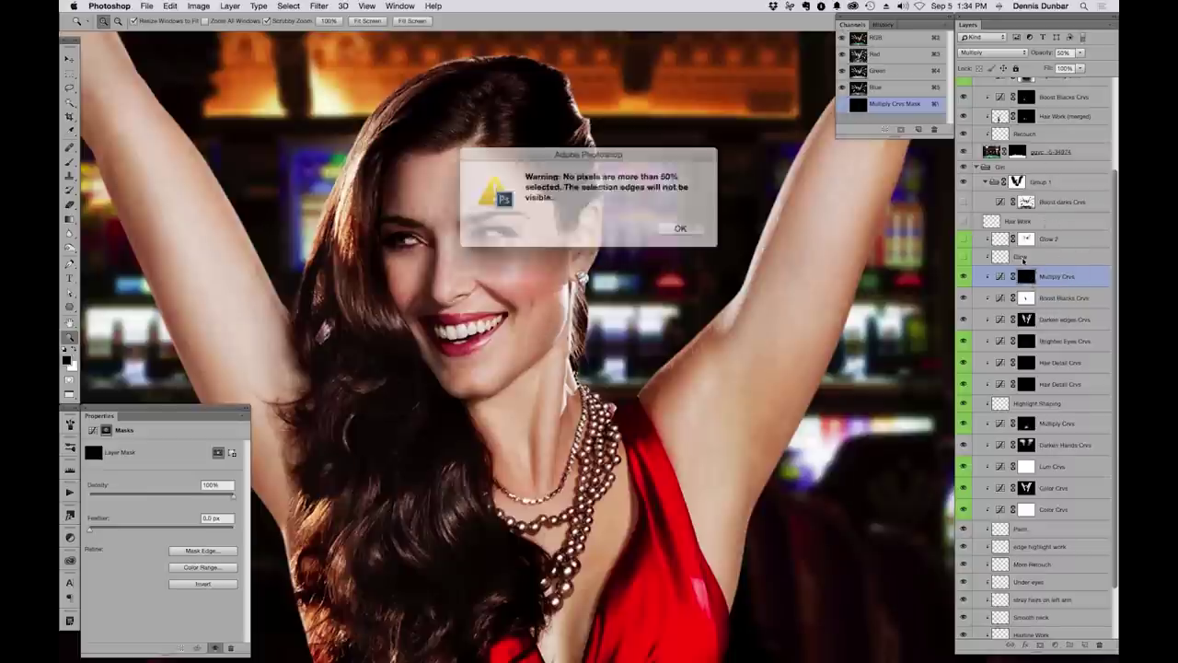
pyautogui.click(677, 226)
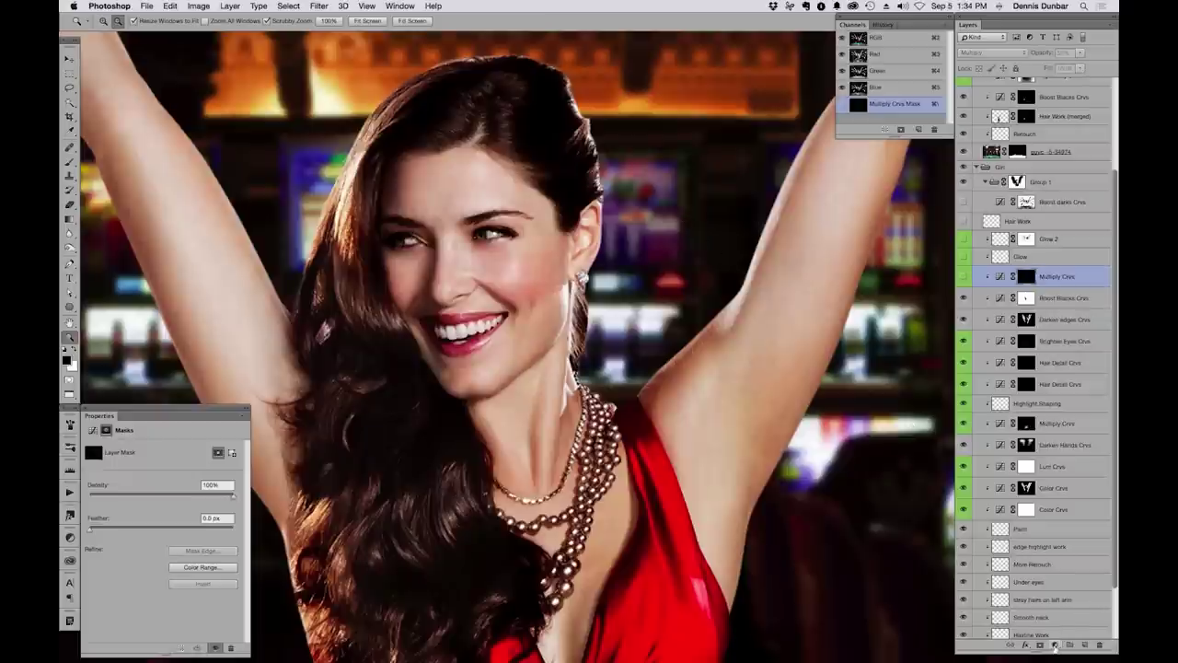
pyautogui.click(1056, 644)
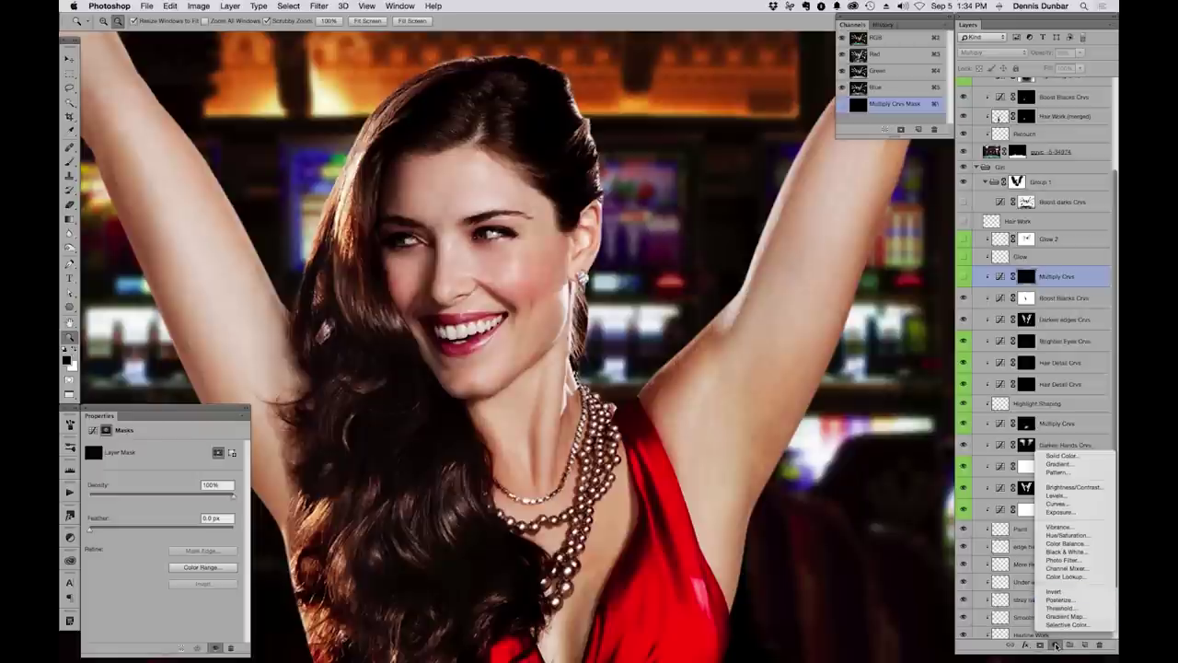
# Create a clipped Hue/Saturation layer 'Burn H/S' in Multiply mode at 50% opacity
pyautogui.keyDown('alt'); pyautogui.click(1084, 535); pyautogui.keyUp('alt')
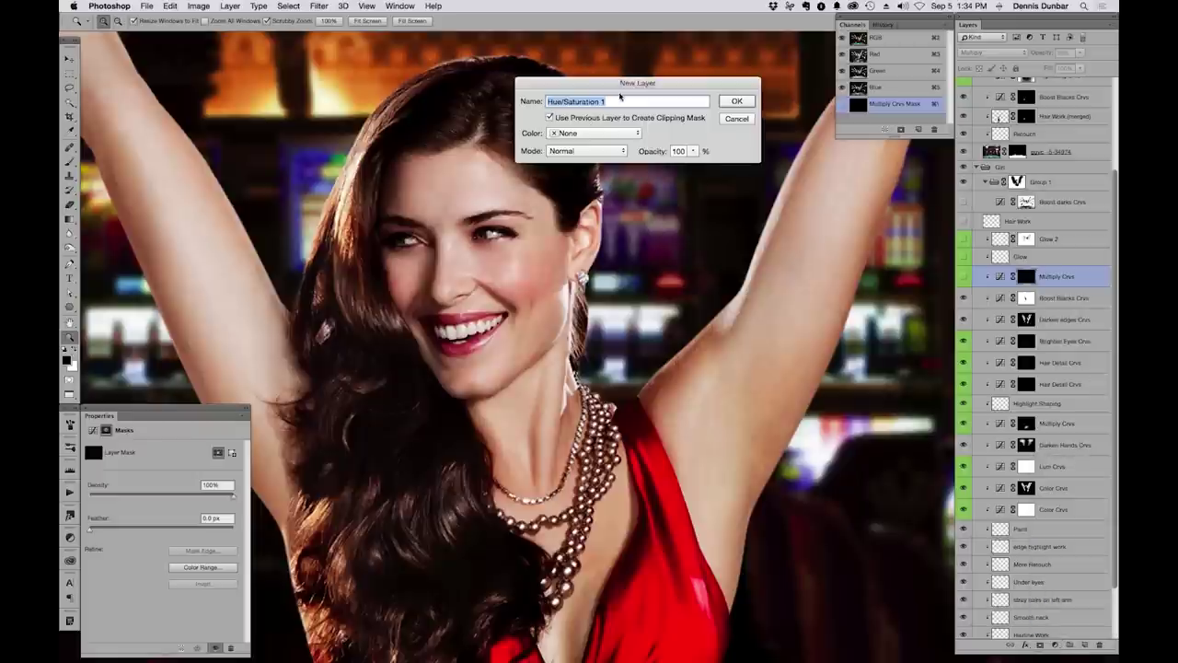
pyautogui.write('Burn H/S')
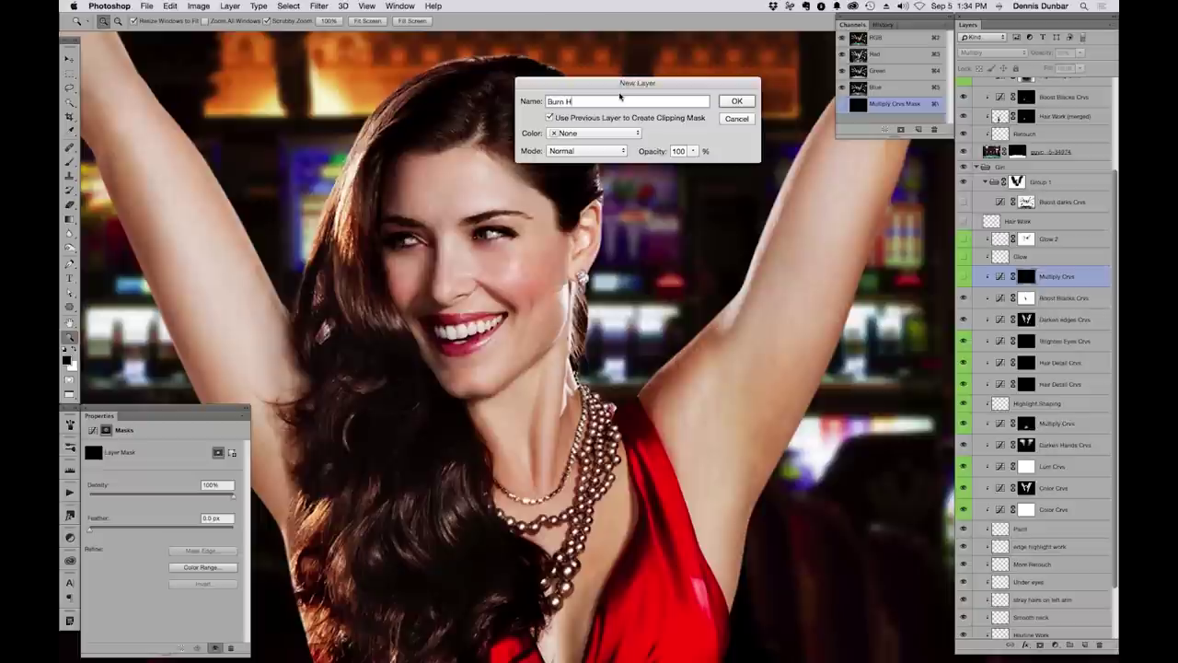
pyautogui.click(589, 152)
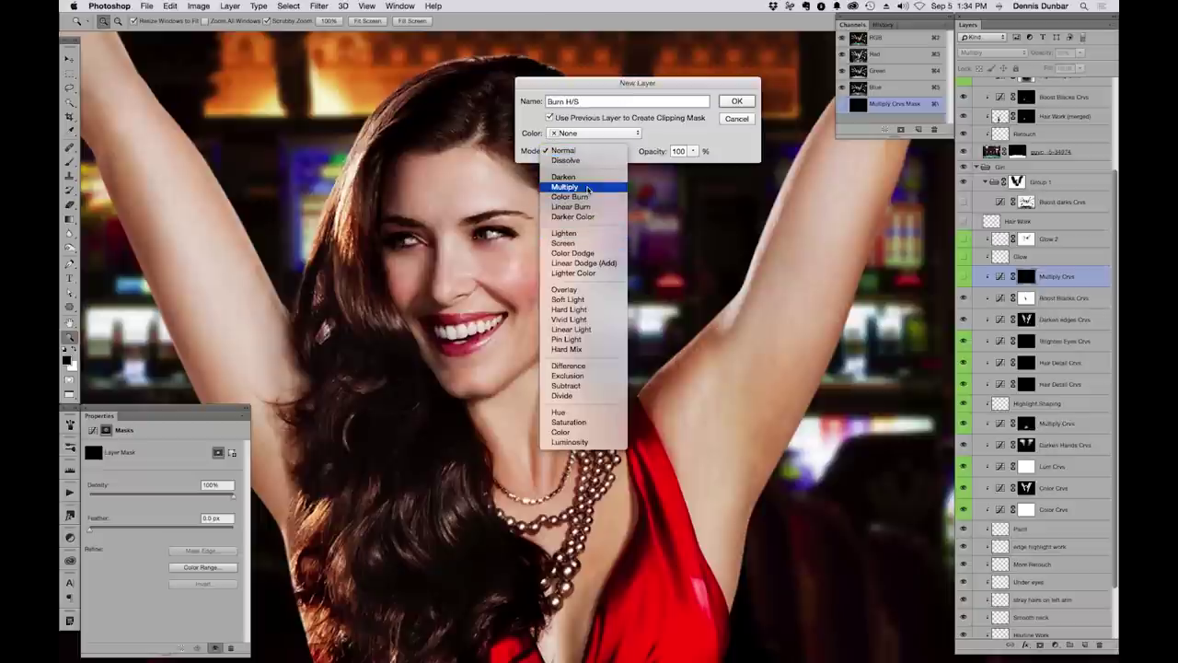
pyautogui.click(587, 188)
pyautogui.click(659, 151)
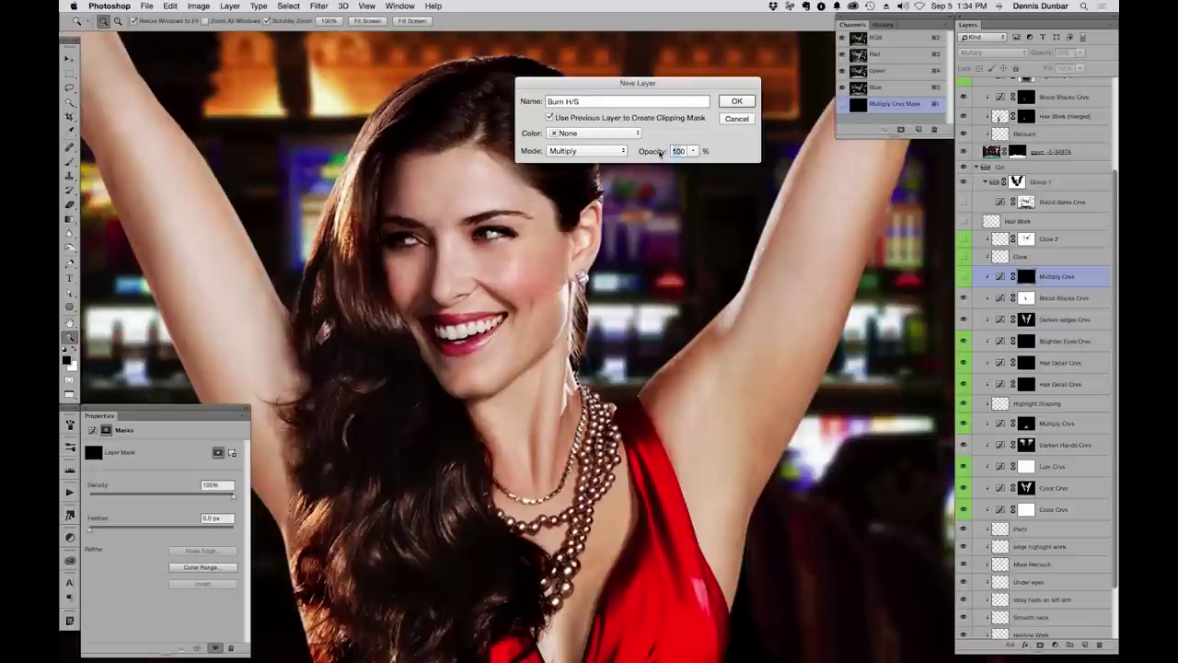
pyautogui.write('50')
pyautogui.click(736, 102)
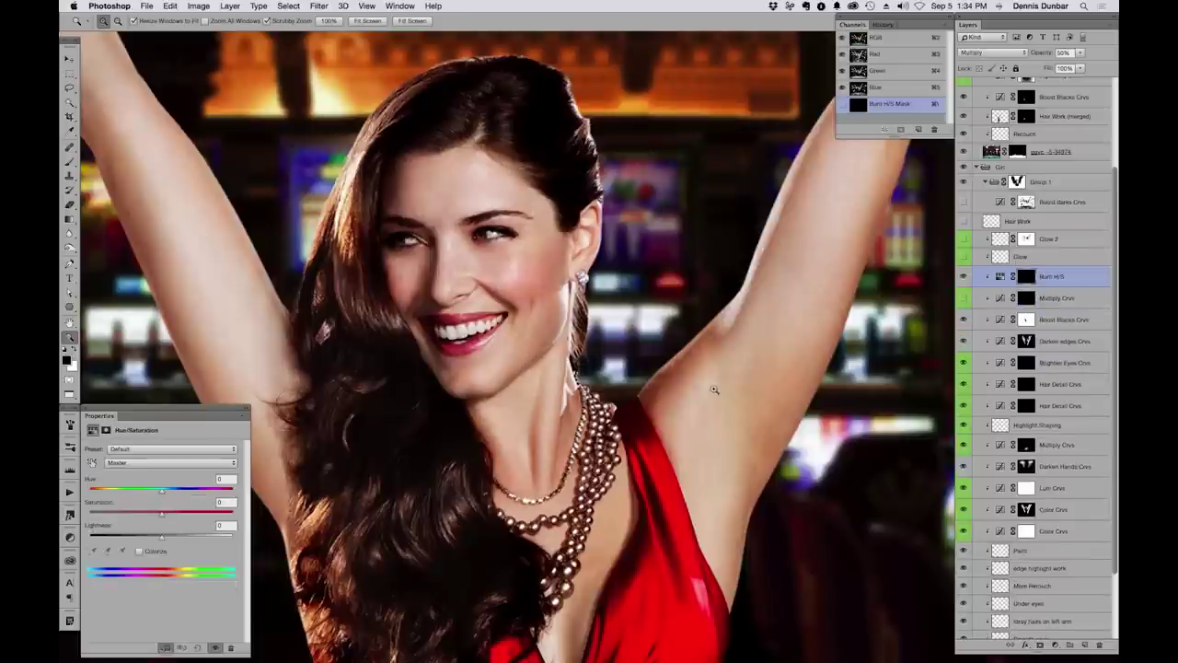
# Try Burn H/S saturation at -50 and +100, and raise the layer to 100% opacity
pyautogui.moveTo(152, 509); pyautogui.dragTo(213, 513)
pyautogui.moveTo(108, 512)
pyautogui.mouseDown()
pyautogui.moveTo(93, 512)
pyautogui.moveTo(118, 518)
pyautogui.mouseUp()
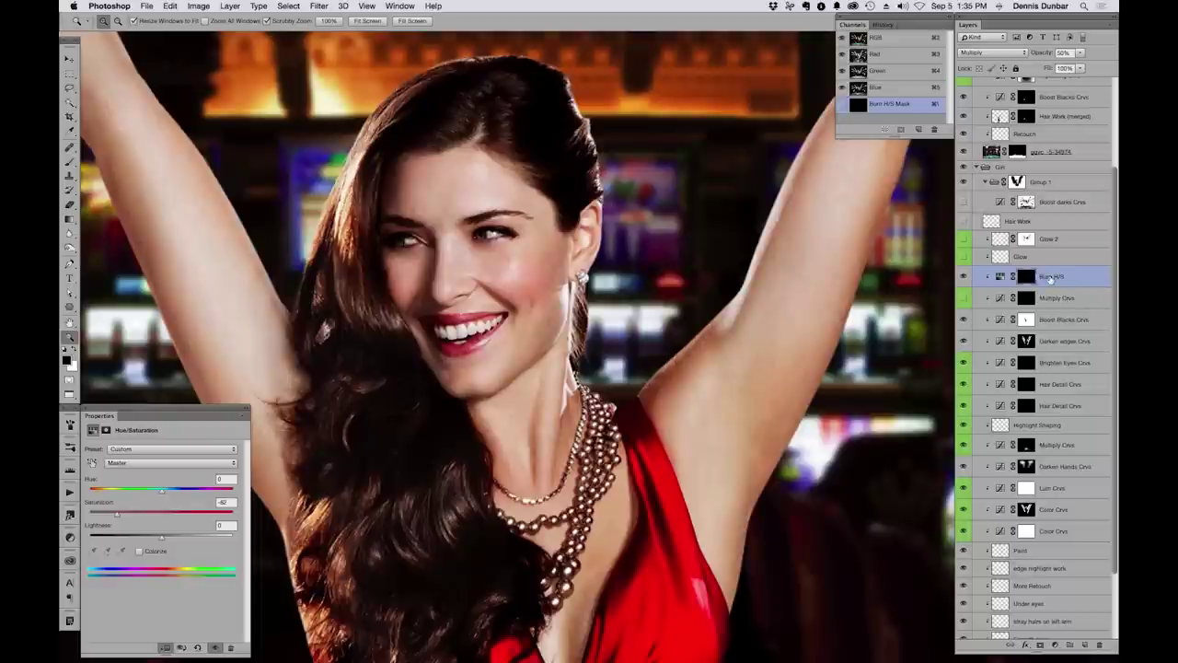
pyautogui.press('super+2')
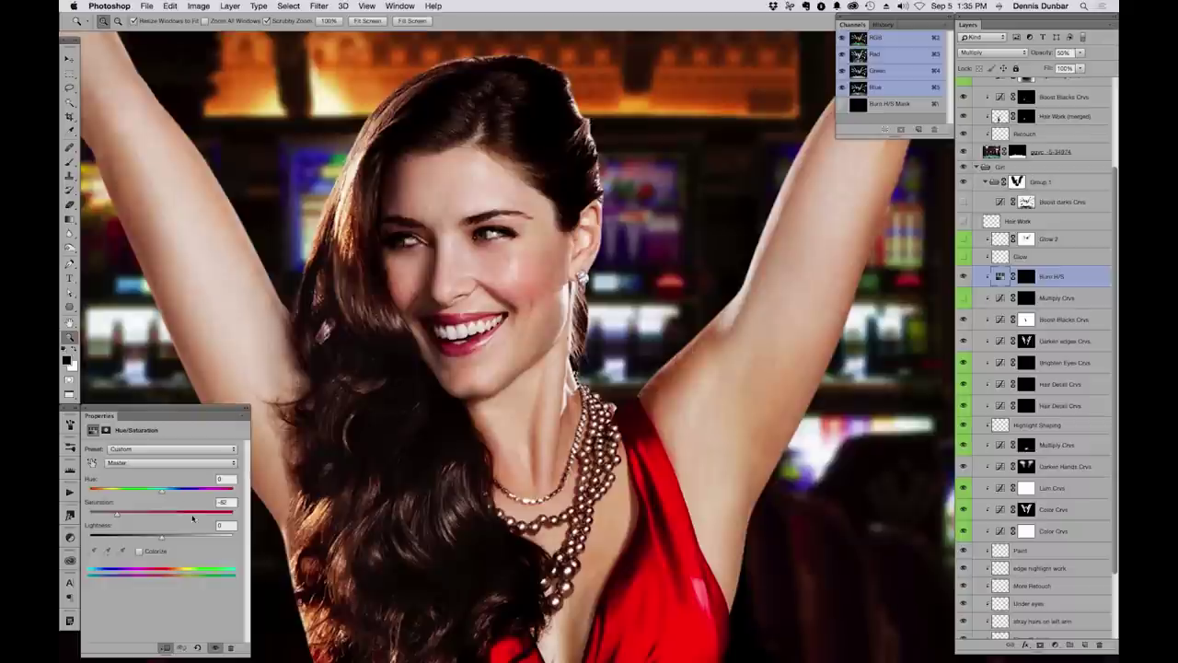
pyautogui.moveTo(118, 517); pyautogui.dragTo(251, 522)
pyautogui.press('v')
pyautogui.press('0')
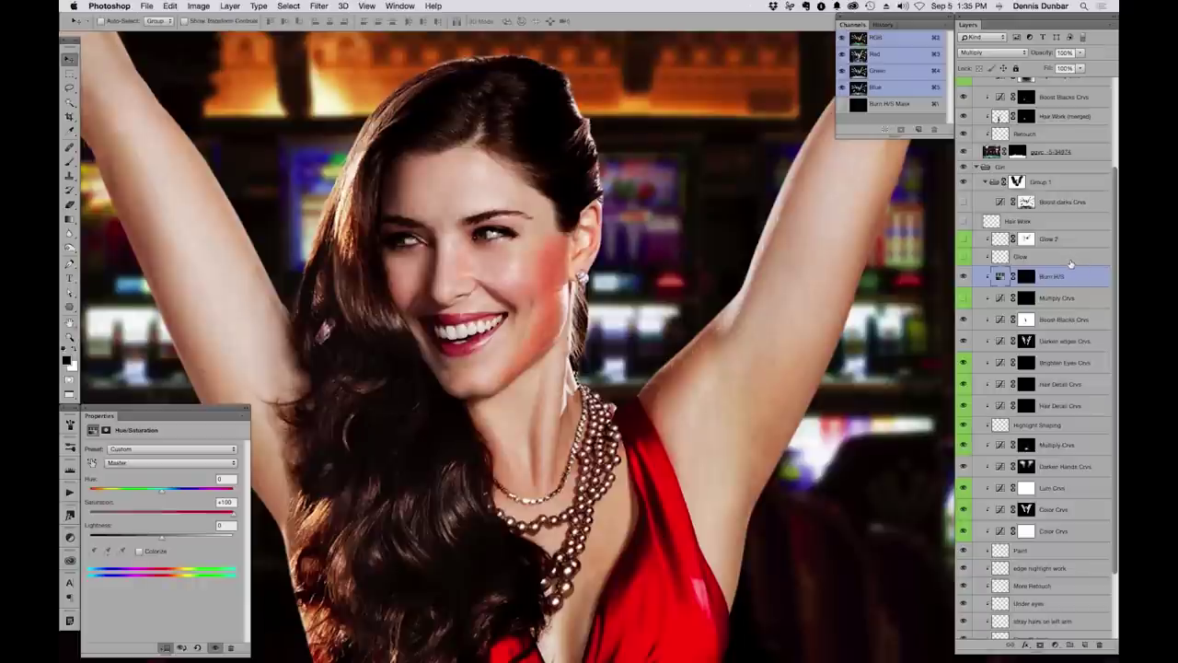
# Lower the Burn H/S saturation through -84 and settle it at -28
pyautogui.moveTo(235, 515); pyautogui.dragTo(197, 525)
pyautogui.moveTo(118, 517); pyautogui.dragTo(84, 494)
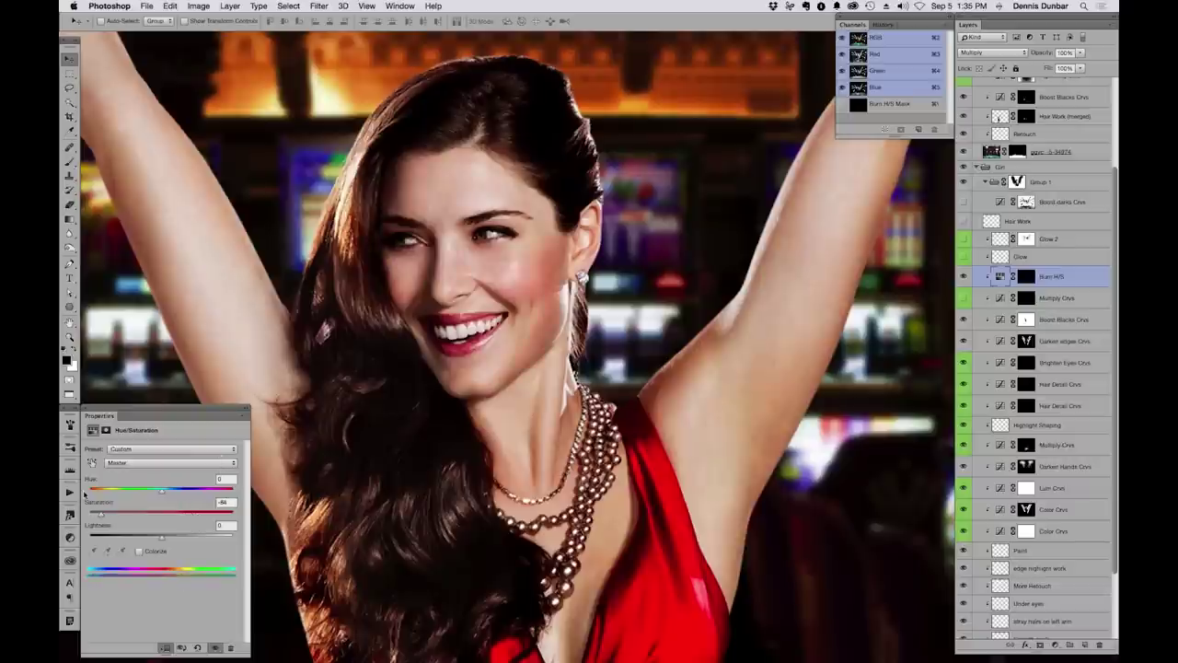
pyautogui.moveTo(100, 517); pyautogui.dragTo(193, 511)
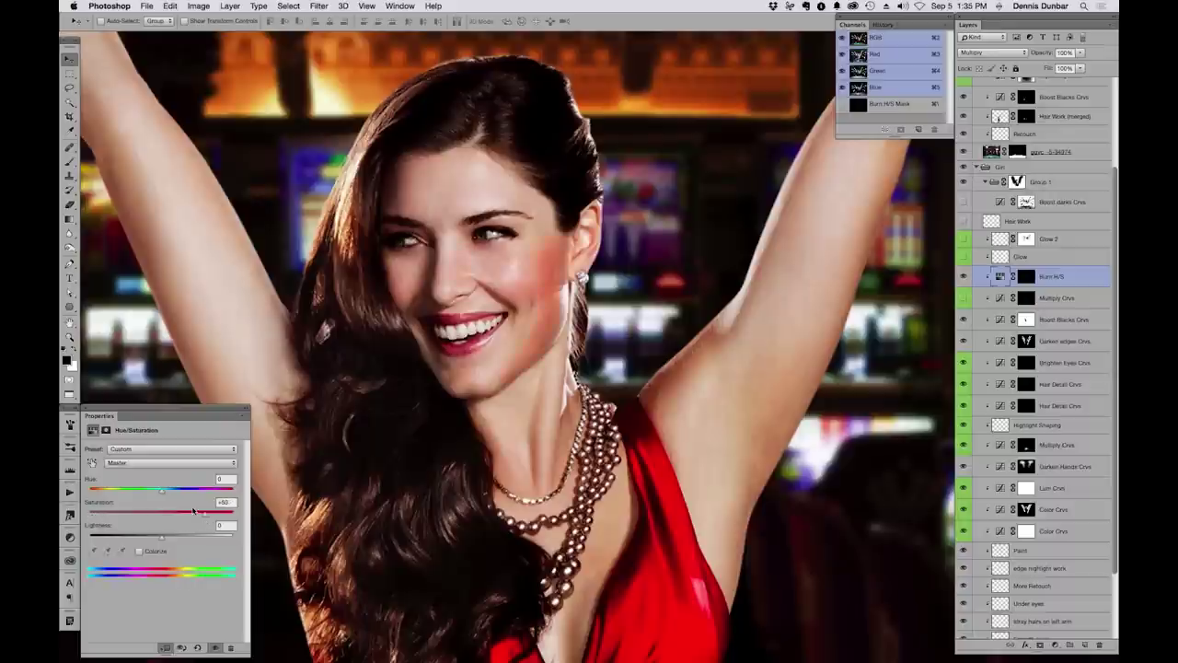
pyautogui.moveTo(198, 517); pyautogui.dragTo(143, 517)
# Hide Burn H/S, fit the whole image on screen, and toggle the Glow layer
pyautogui.click(963, 276)
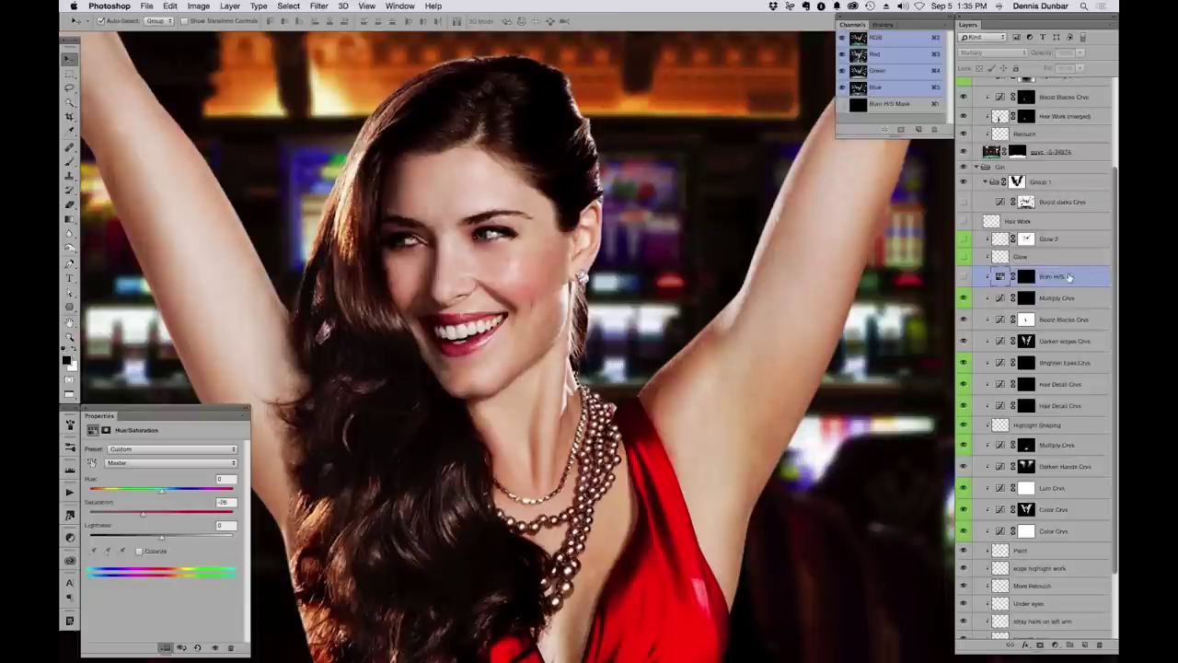
pyautogui.press('super+semicolon')
pyautogui.press('super+0')
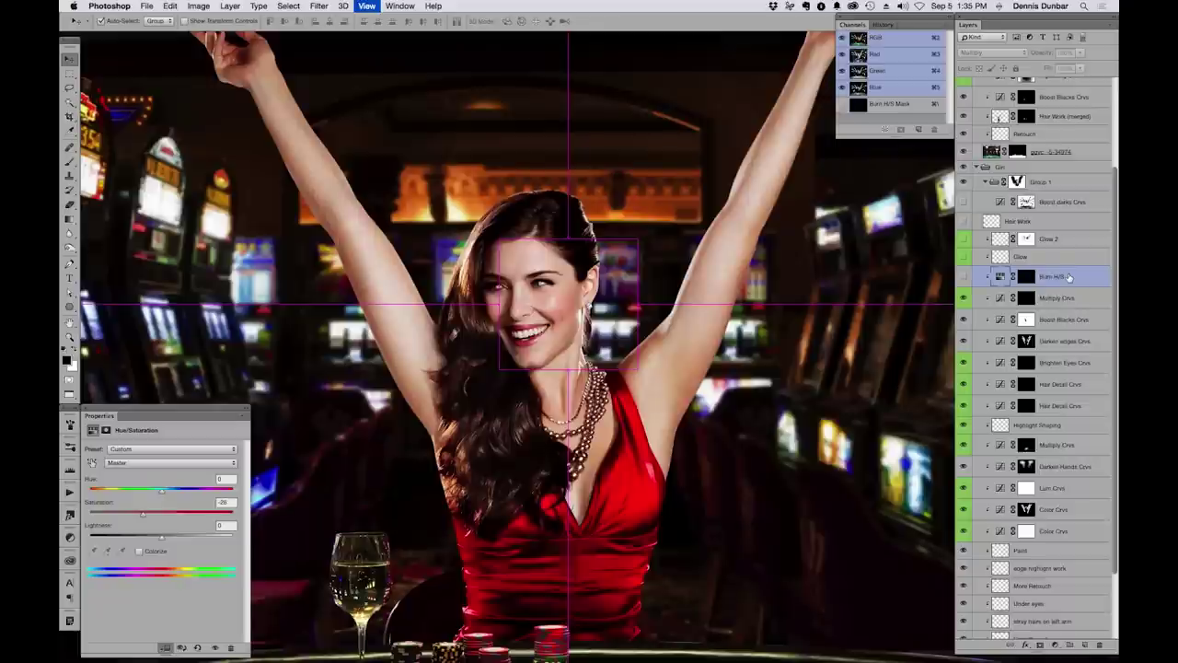
pyautogui.press('super+semicolon')
pyautogui.click(962, 257)
# Toggle the Glow layer to compare, leave it hidden, and turn on Glow 2
pyautogui.click(963, 257)
pyautogui.click(1057, 259)
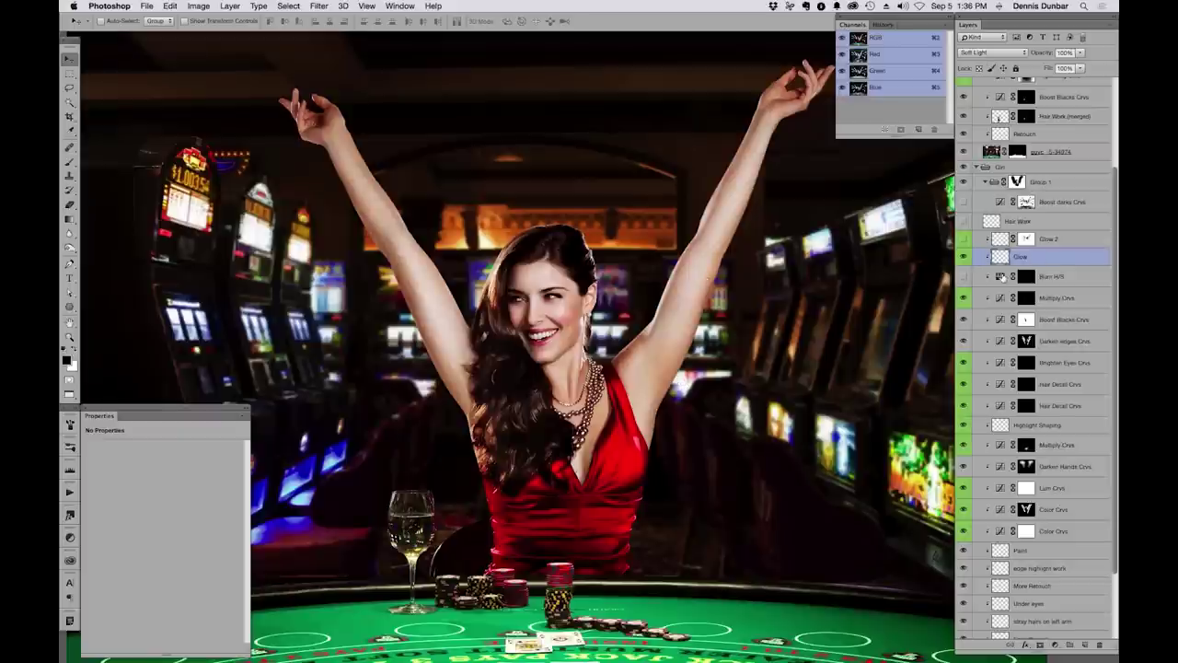
pyautogui.click(963, 256)
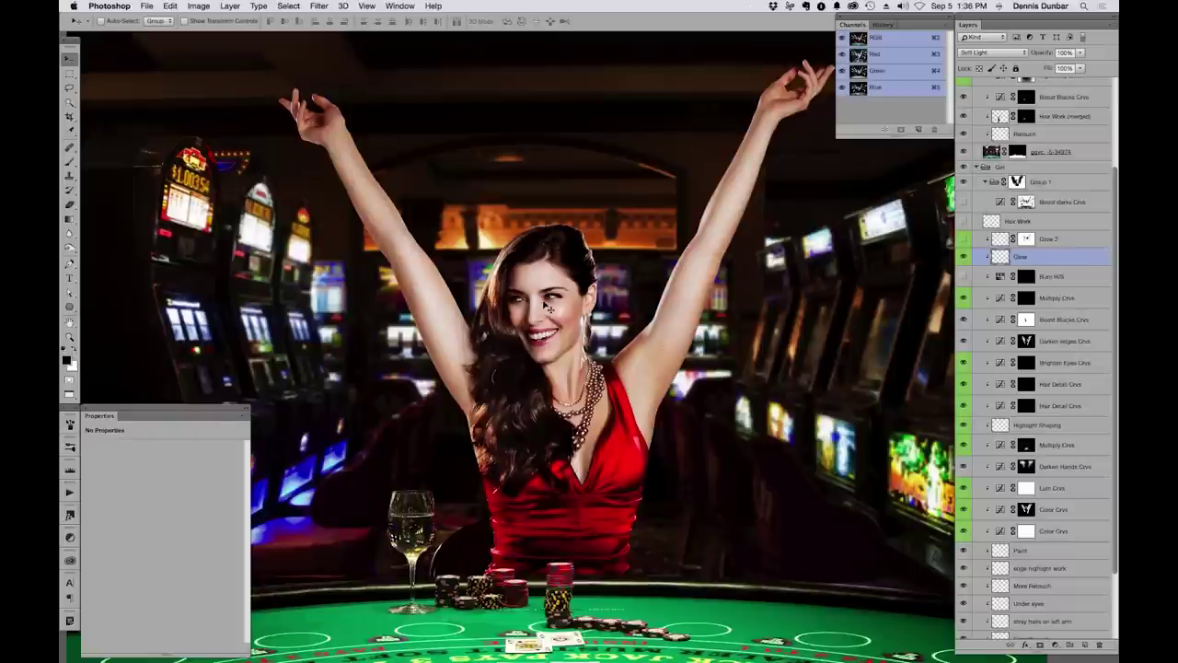
pyautogui.click(963, 256)
pyautogui.click(963, 255)
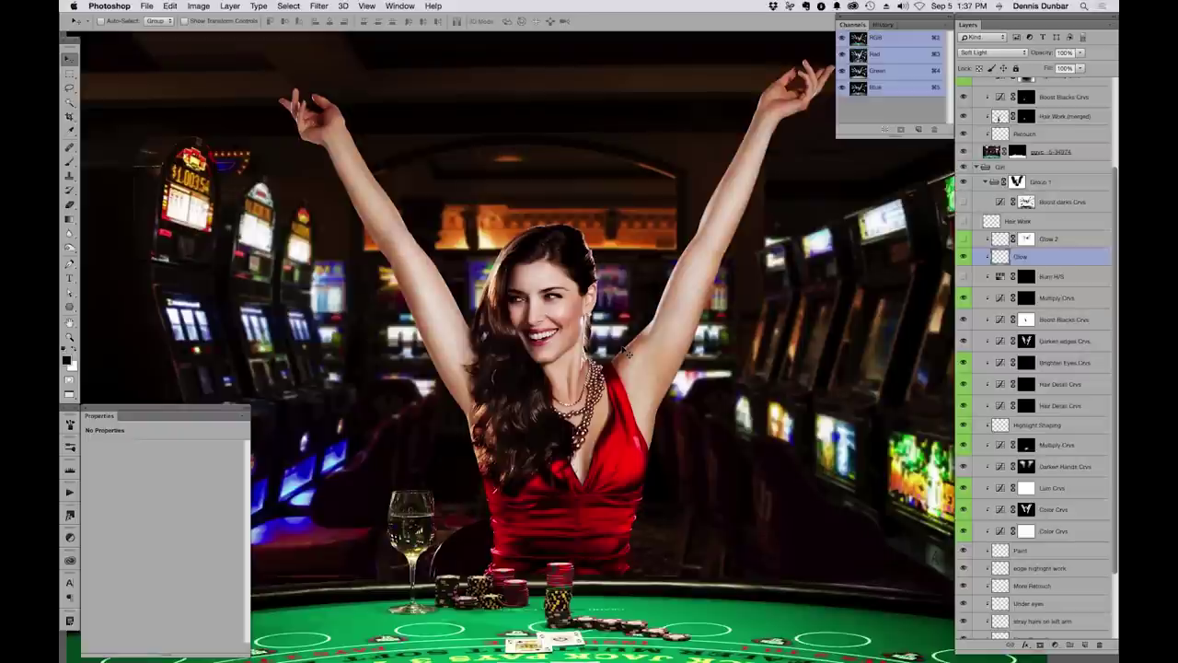
pyautogui.click(964, 238)
# Compare the Glow 2 arm glow on and off, inspecting the Glow 2, Boost darks Crvs and Glow layers
pyautogui.click(964, 239)
pyautogui.click(1061, 241)
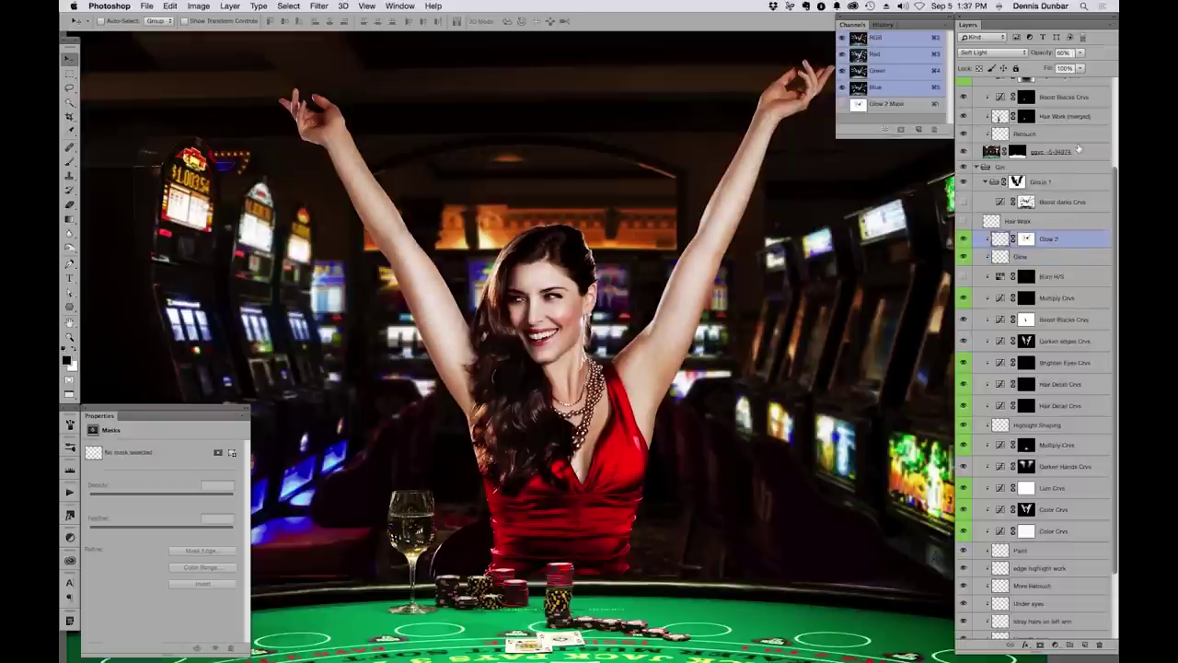
pyautogui.click(964, 239)
pyautogui.click(963, 240)
pyautogui.click(1073, 201)
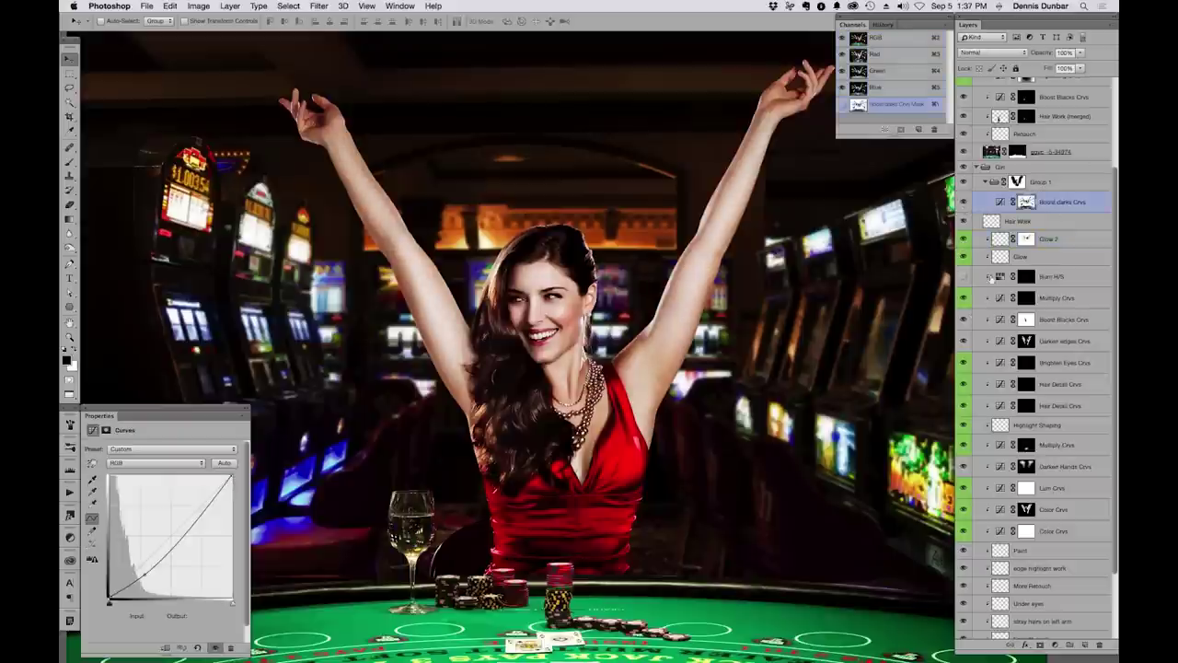
pyautogui.click(1068, 239)
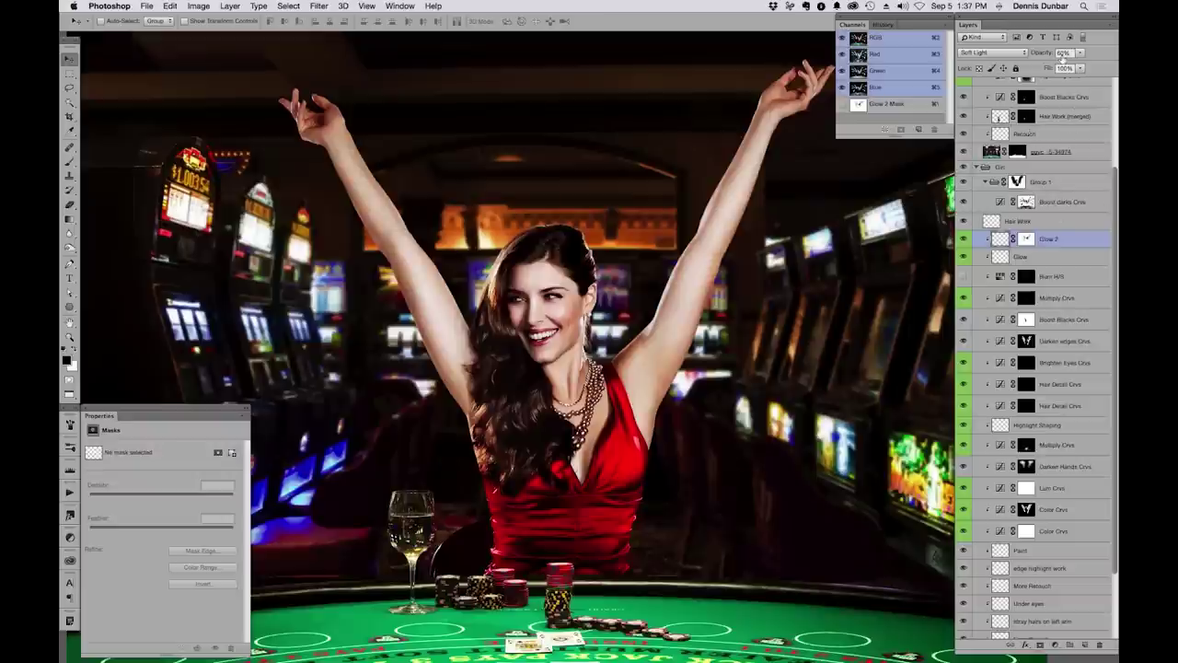
pyautogui.click(1048, 256)
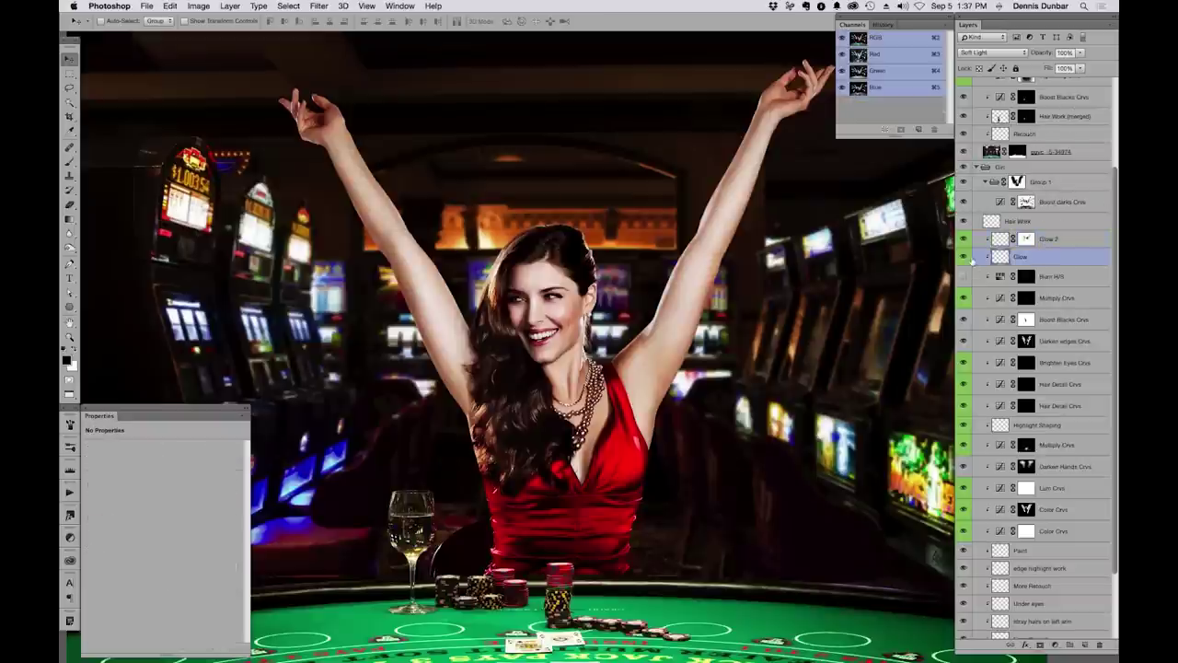
pyautogui.click(1051, 240)
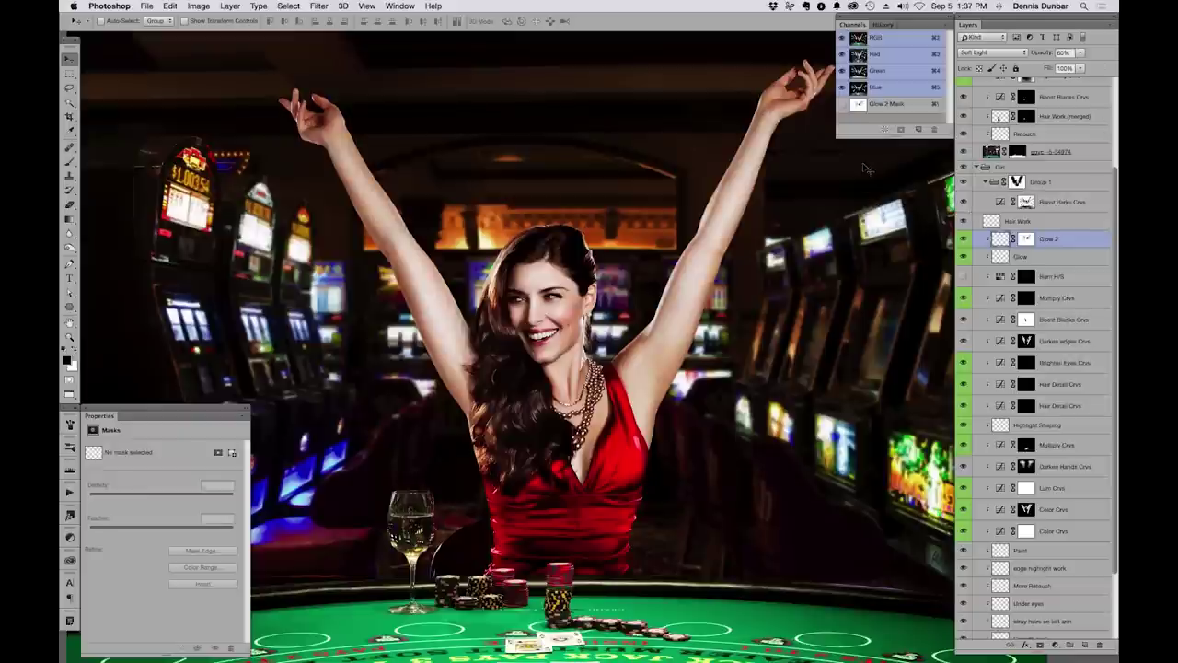
# Try Overlay blending on the Glow layer, then undo back to Soft Light
pyautogui.click(1034, 257)
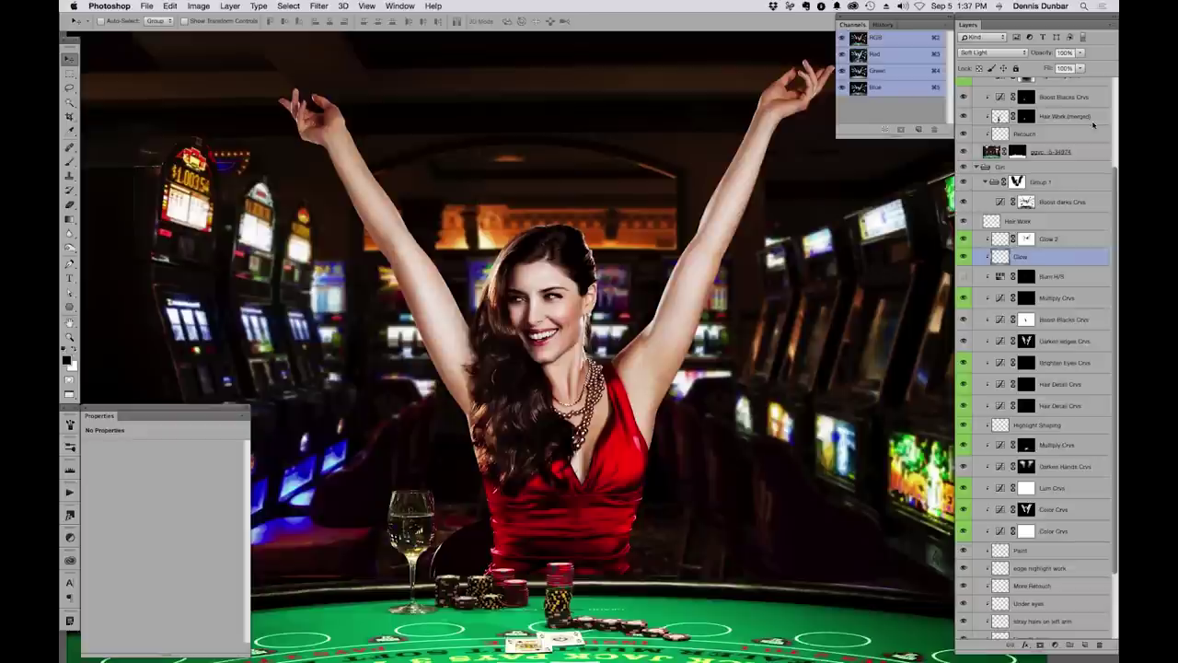
pyautogui.click(994, 53)
pyautogui.click(992, 44)
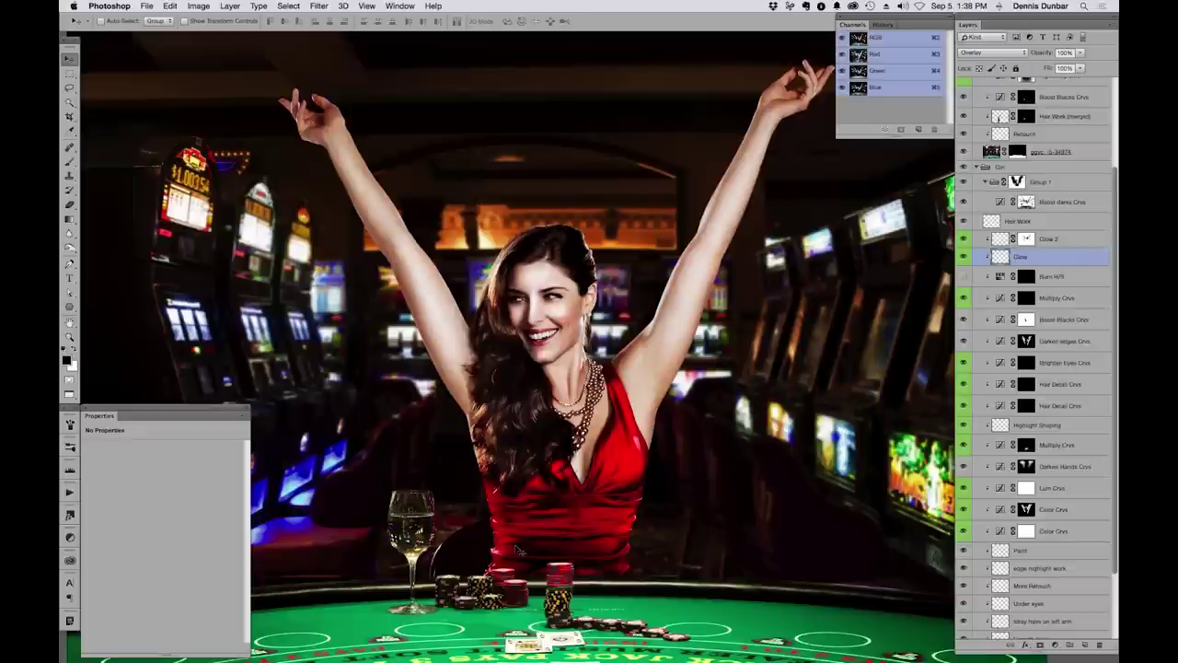
pyautogui.press('super+z')
pyautogui.moveTo(1111, 181); pyautogui.dragTo(1115, 92)
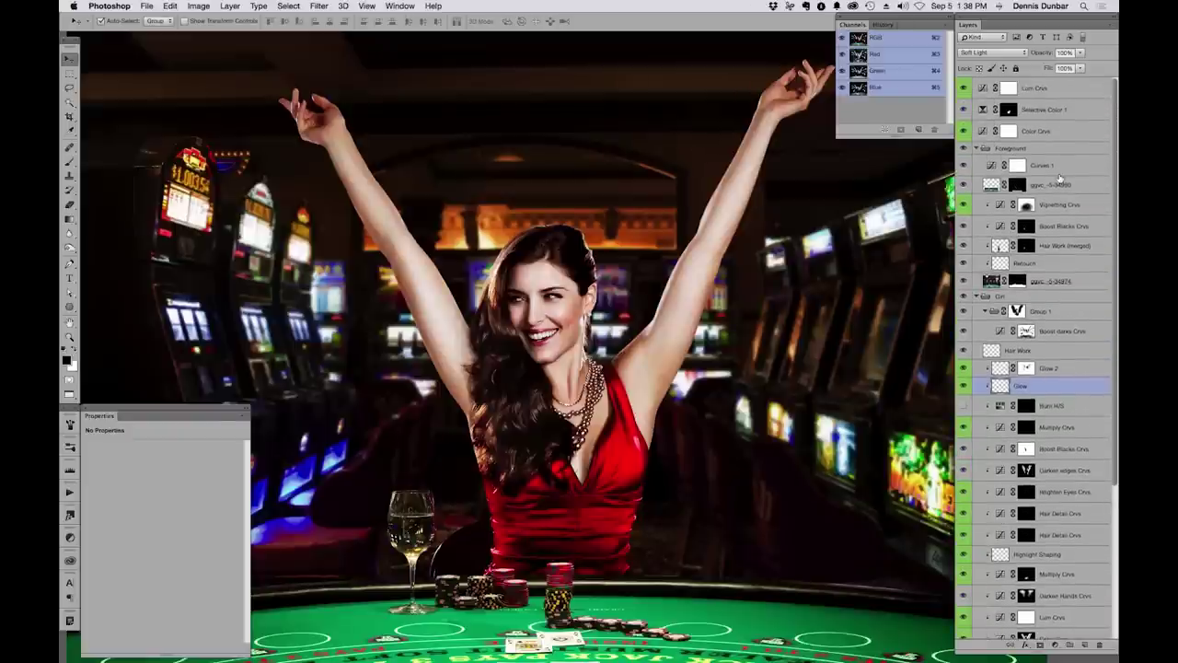
# Fit the image, collapse the Girl group, and compare the green table and Vignetting Crvs layers on and off
pyautogui.press('super+0')
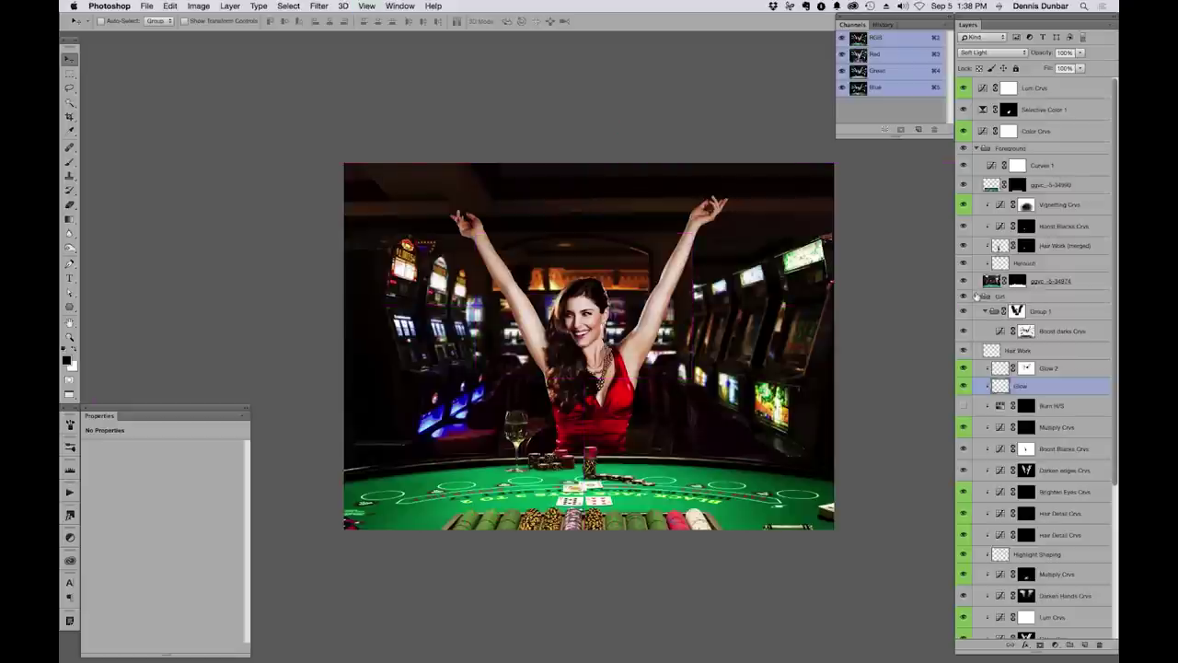
pyautogui.click(978, 296)
pyautogui.click(974, 204)
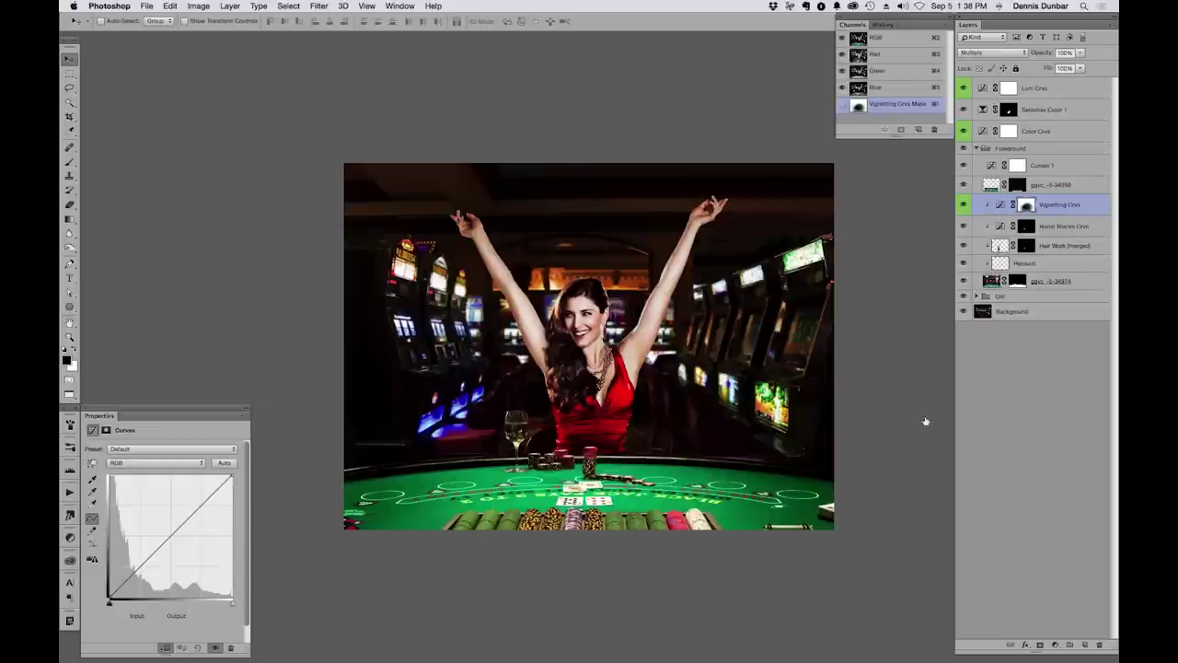
pyautogui.click(963, 281)
pyautogui.click(963, 281)
pyautogui.click(962, 205)
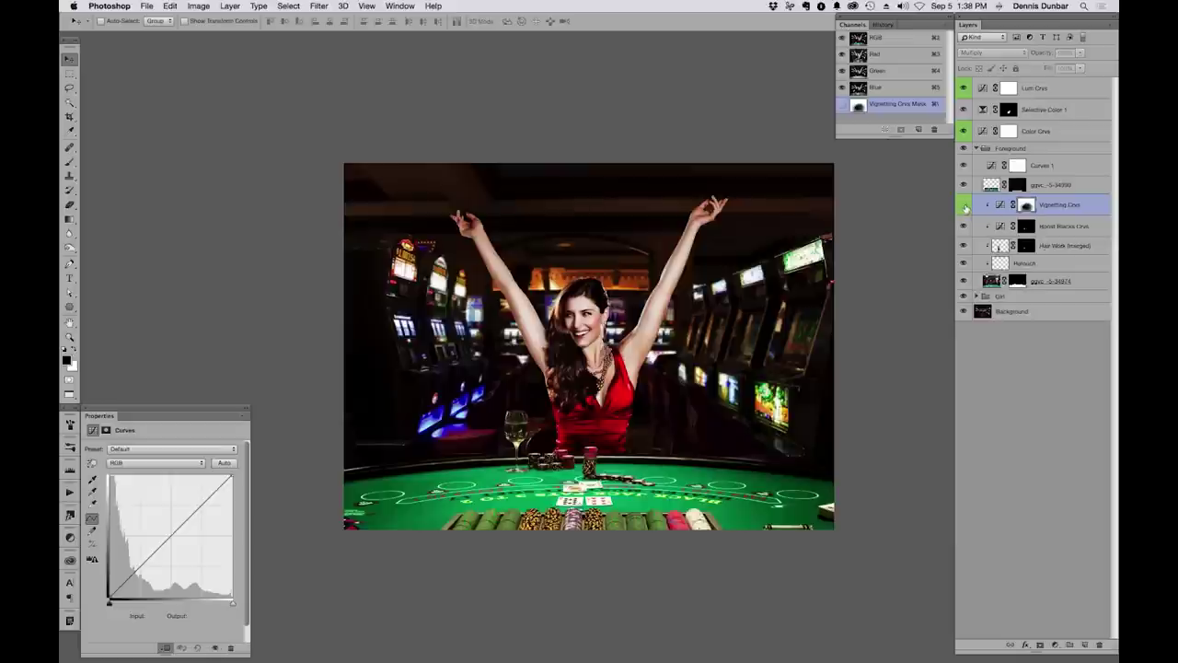
pyautogui.click(963, 204)
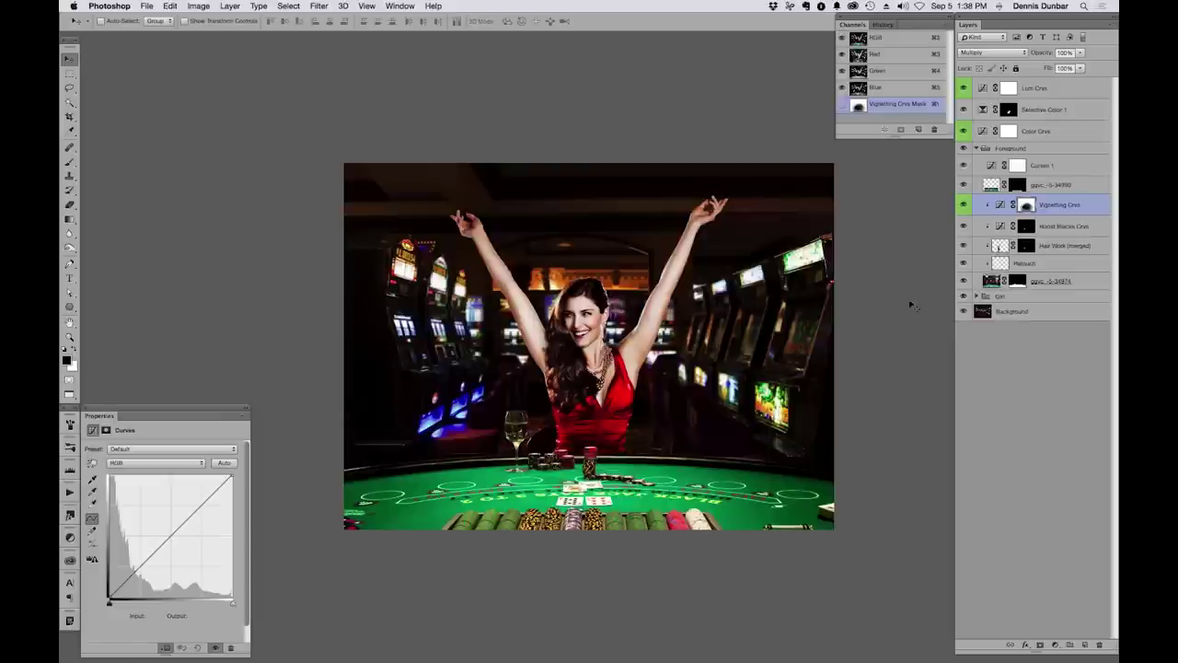
# Compare the Color Crvs, Lum Crvs and Selective Color 1 layers on and off, viewing Selective Color settings
pyautogui.click(1038, 131)
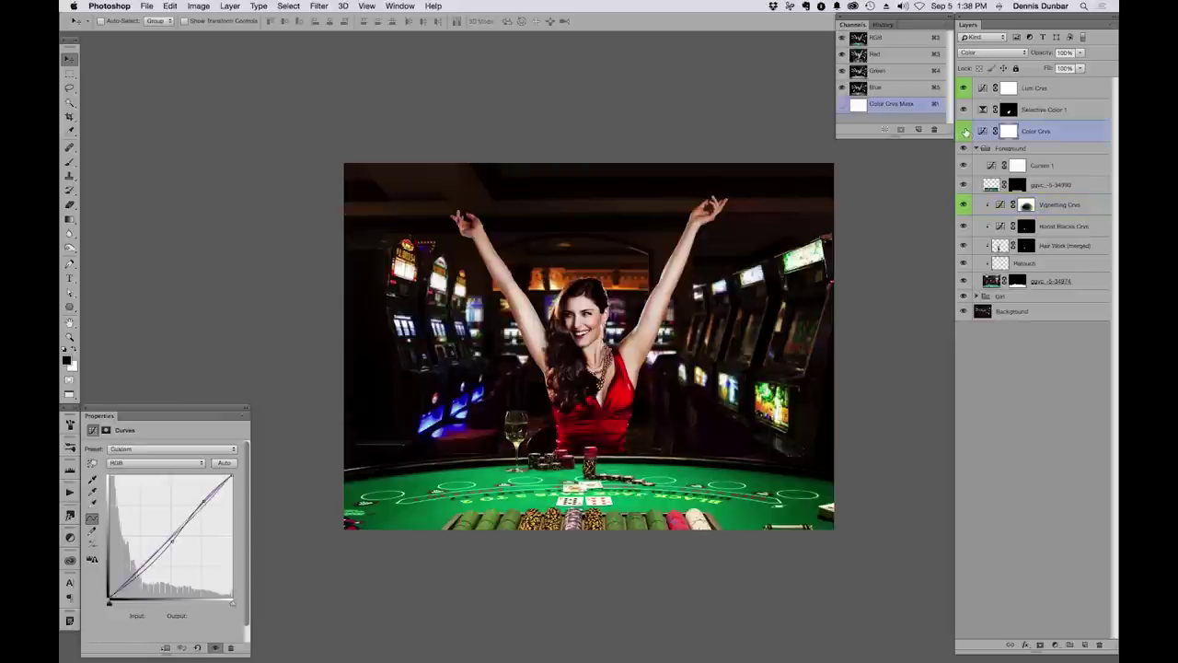
pyautogui.click(963, 132)
pyautogui.click(963, 131)
pyautogui.click(1029, 92)
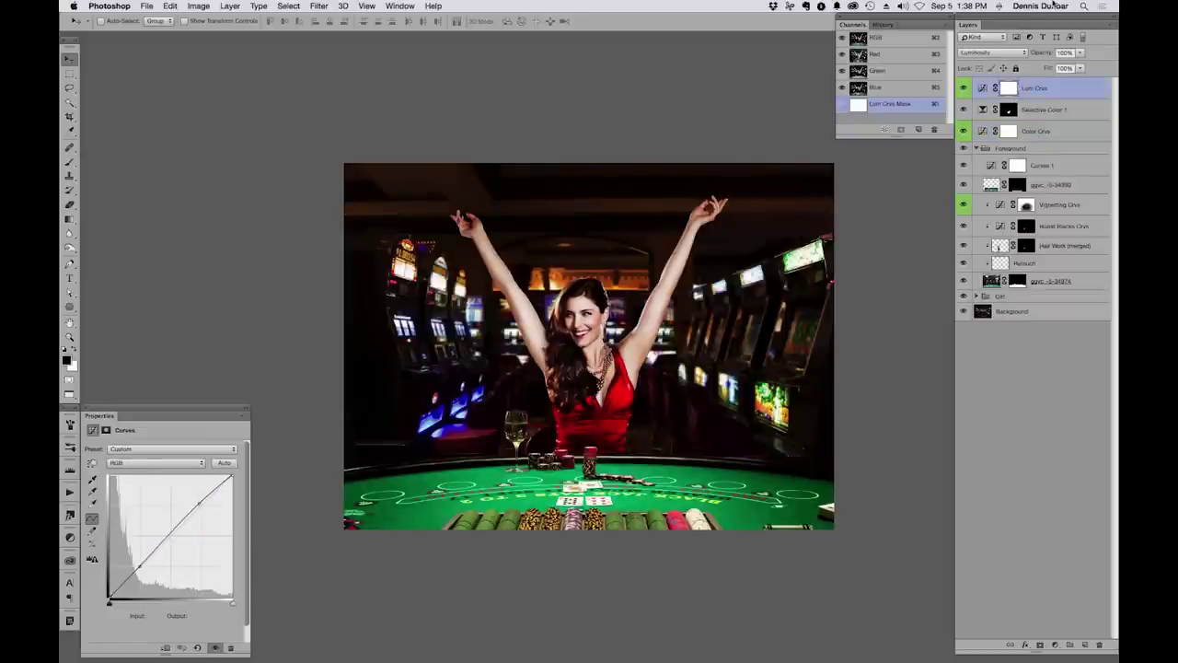
pyautogui.click(963, 89)
pyautogui.click(963, 88)
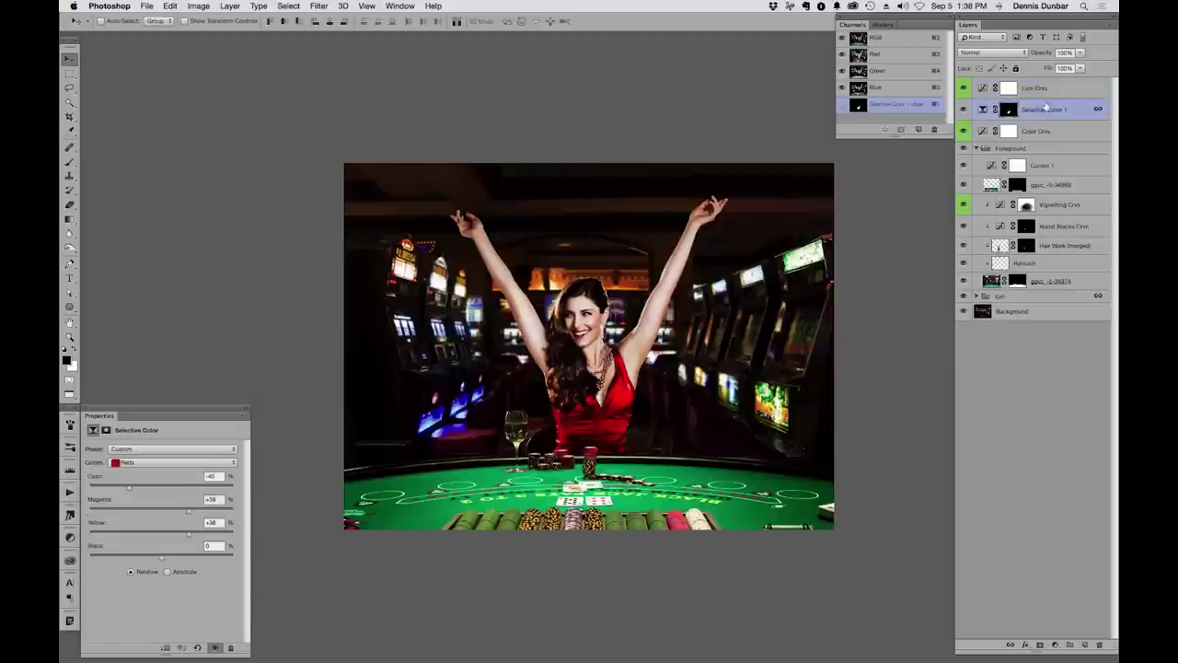
pyautogui.click(963, 109)
pyautogui.click(963, 109)
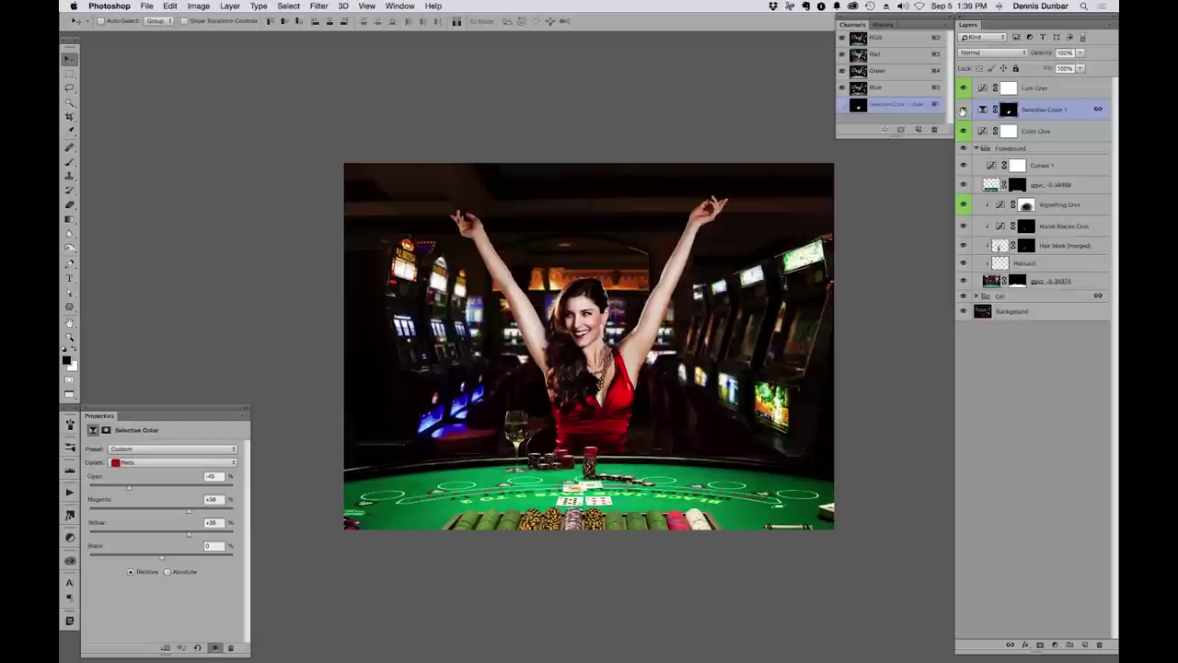
pyautogui.click(983, 110)
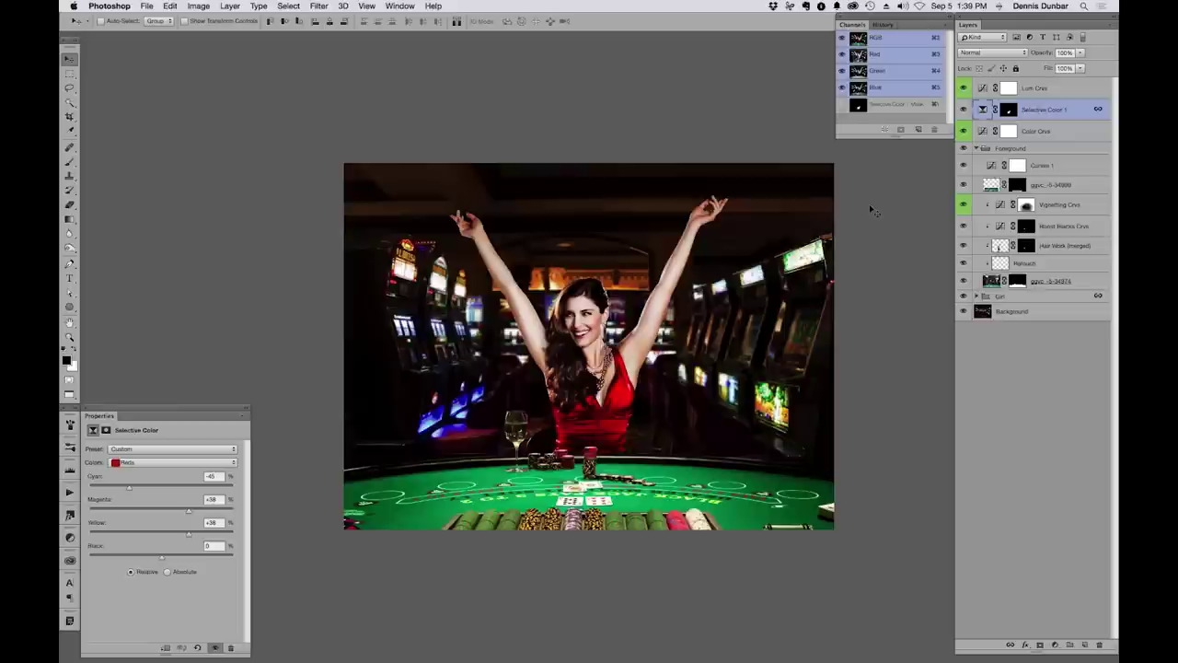
# Close the casino portrait, answer the save prompt, and expand the Horizon group
pyautogui.press('super+w')
pyautogui.click(543, 226)
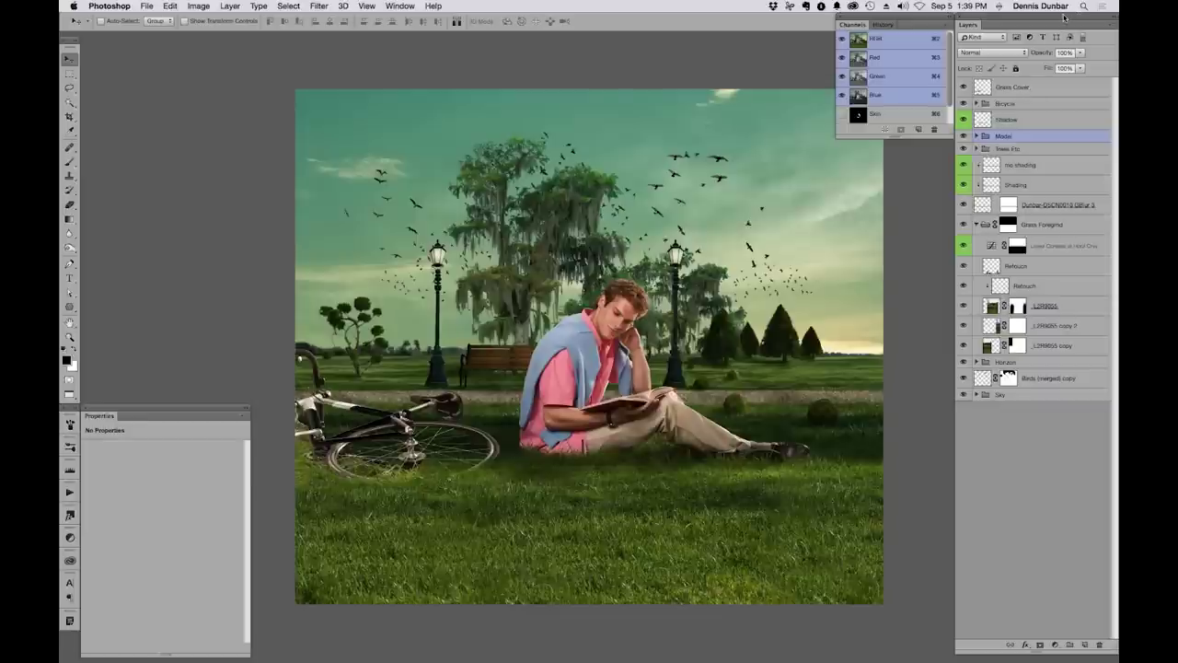
pyautogui.click(975, 362)
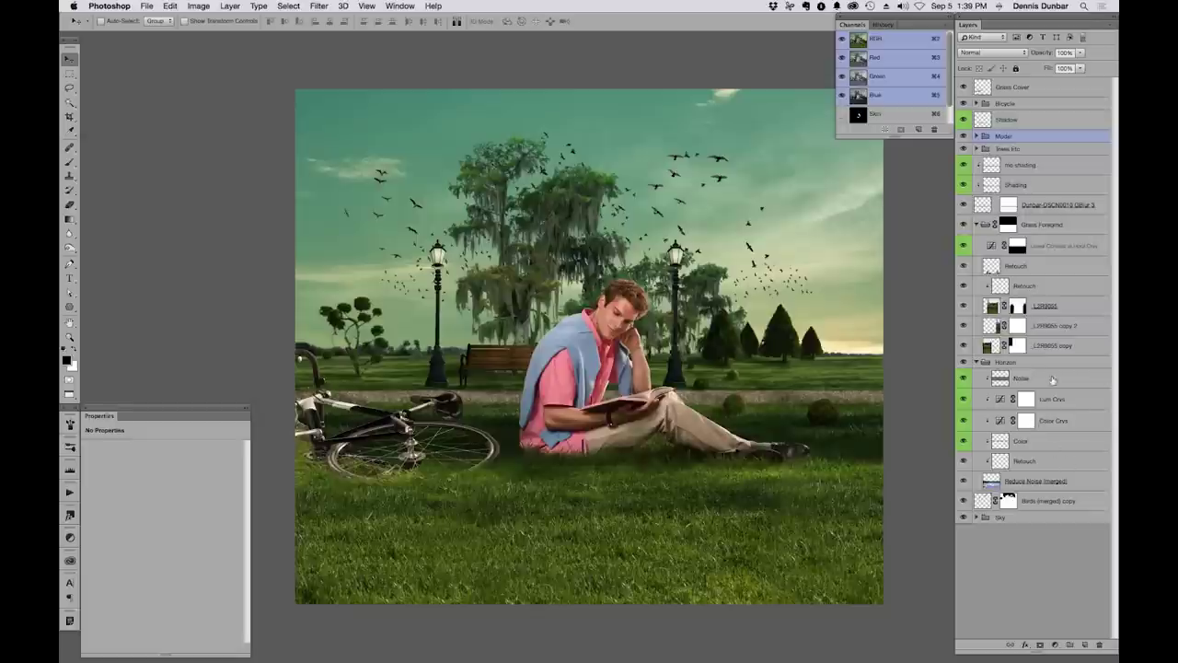
# Compare the Horizon group and its Color layer on and off, then select the Grass Foreground curves layer
pyautogui.click(963, 361)
pyautogui.click(963, 362)
pyautogui.click(1035, 378)
pyautogui.click(986, 439)
pyautogui.click(963, 441)
pyautogui.click(964, 441)
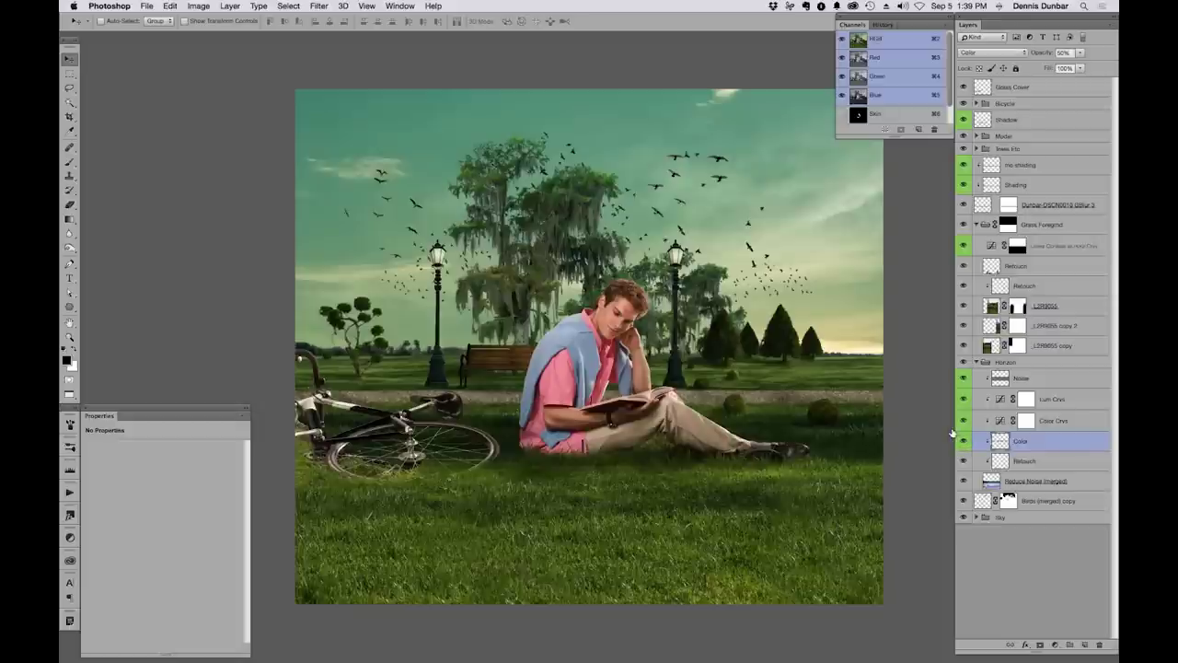
pyautogui.click(999, 240)
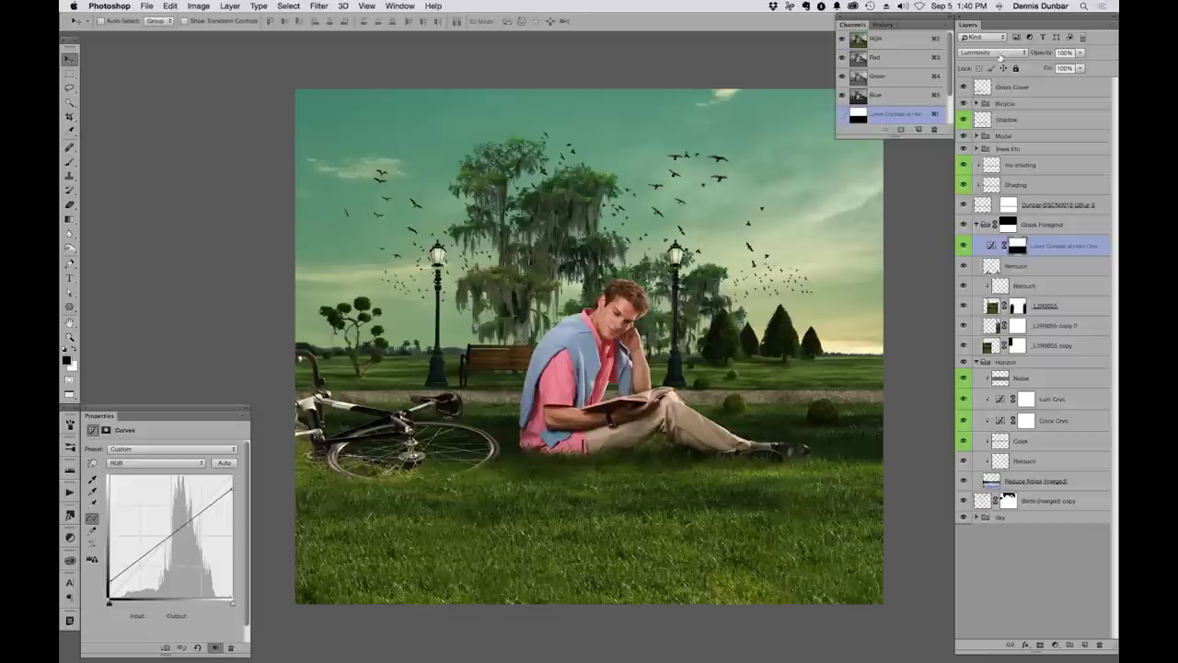
pyautogui.click(963, 246)
pyautogui.click(964, 246)
pyautogui.click(963, 247)
pyautogui.click(962, 246)
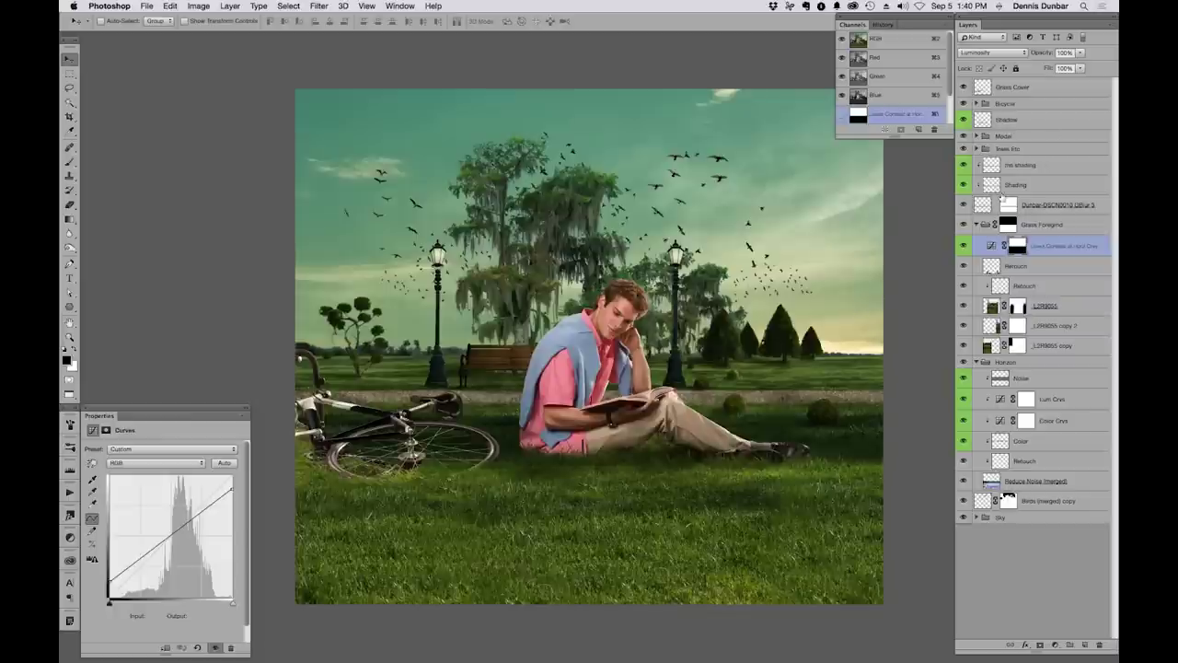
pyautogui.click(1034, 206)
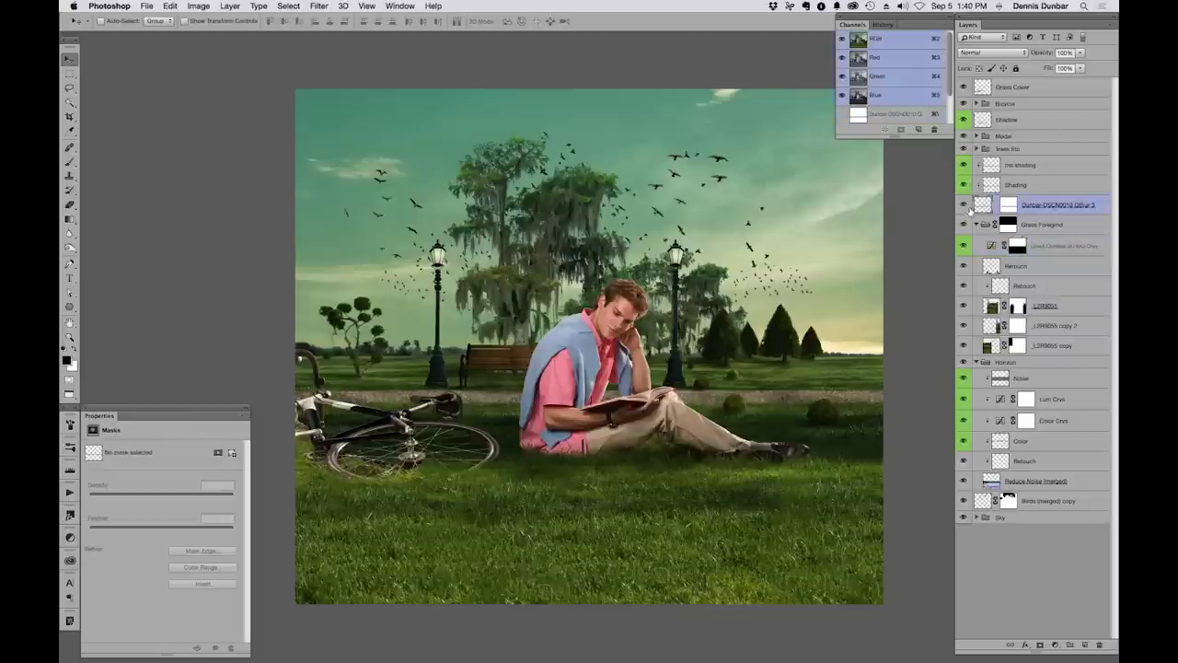
# Compare the Shading layer on and off, then select the no shading layer
pyautogui.click(962, 185)
pyautogui.click(963, 185)
pyautogui.click(962, 185)
pyautogui.click(963, 185)
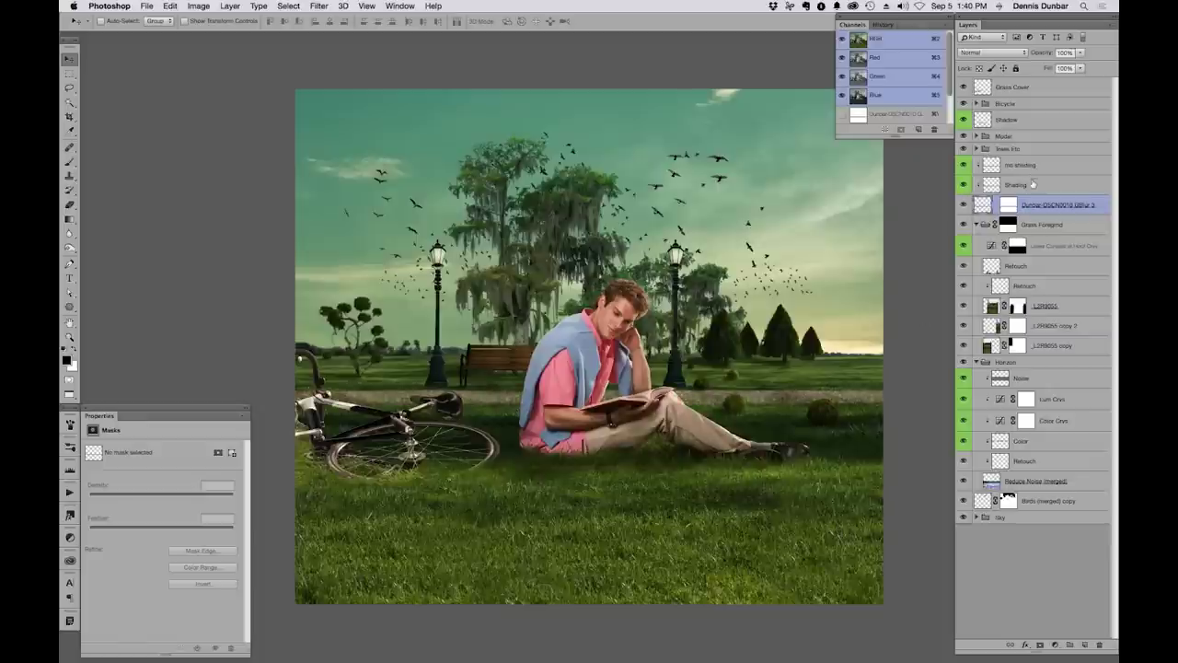
pyautogui.click(1032, 185)
pyautogui.click(1029, 165)
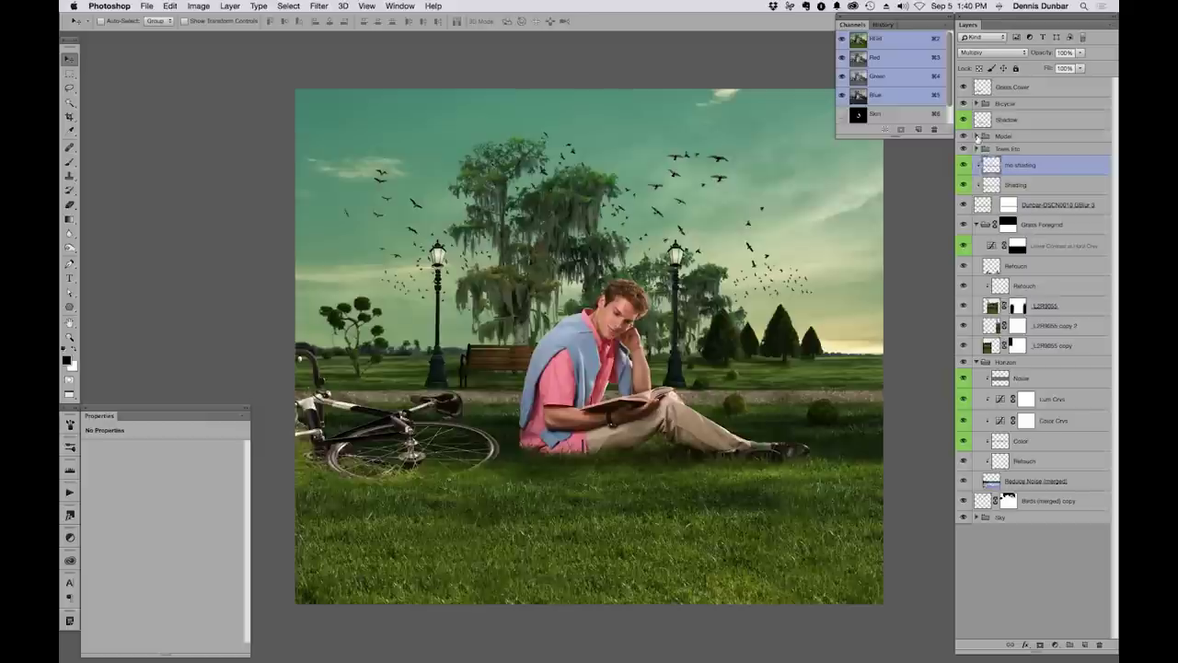
# Expand the Model group and toggle its visibility to compare
pyautogui.click(976, 137)
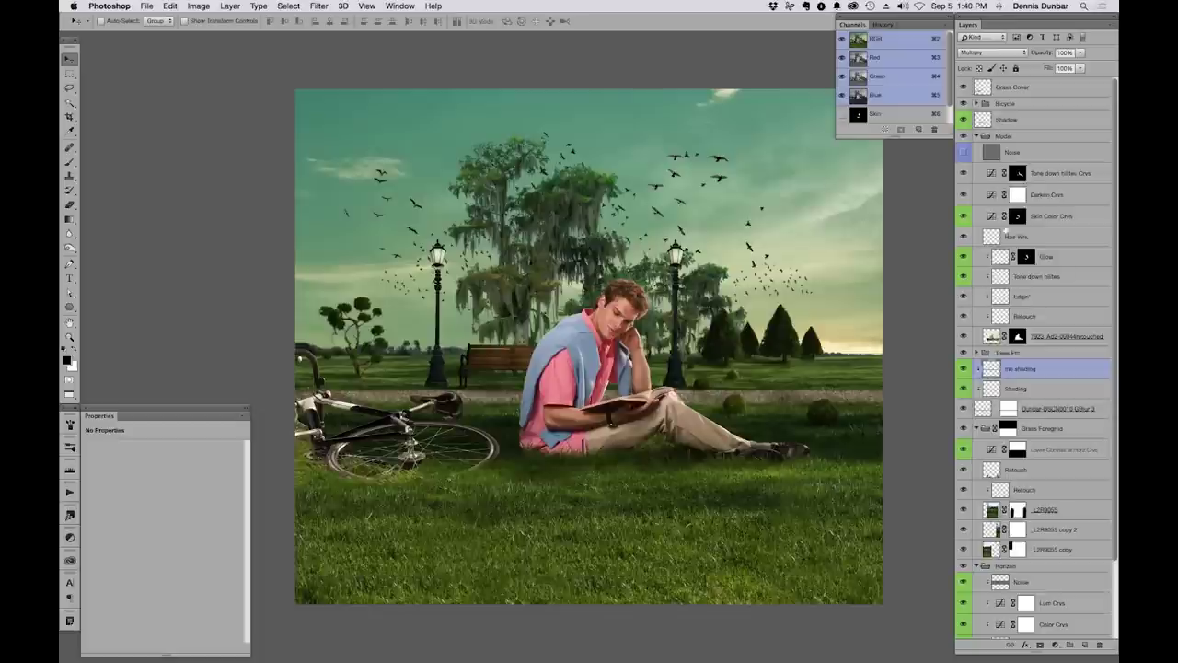
pyautogui.click(1022, 136)
pyautogui.click(964, 136)
pyautogui.click(964, 136)
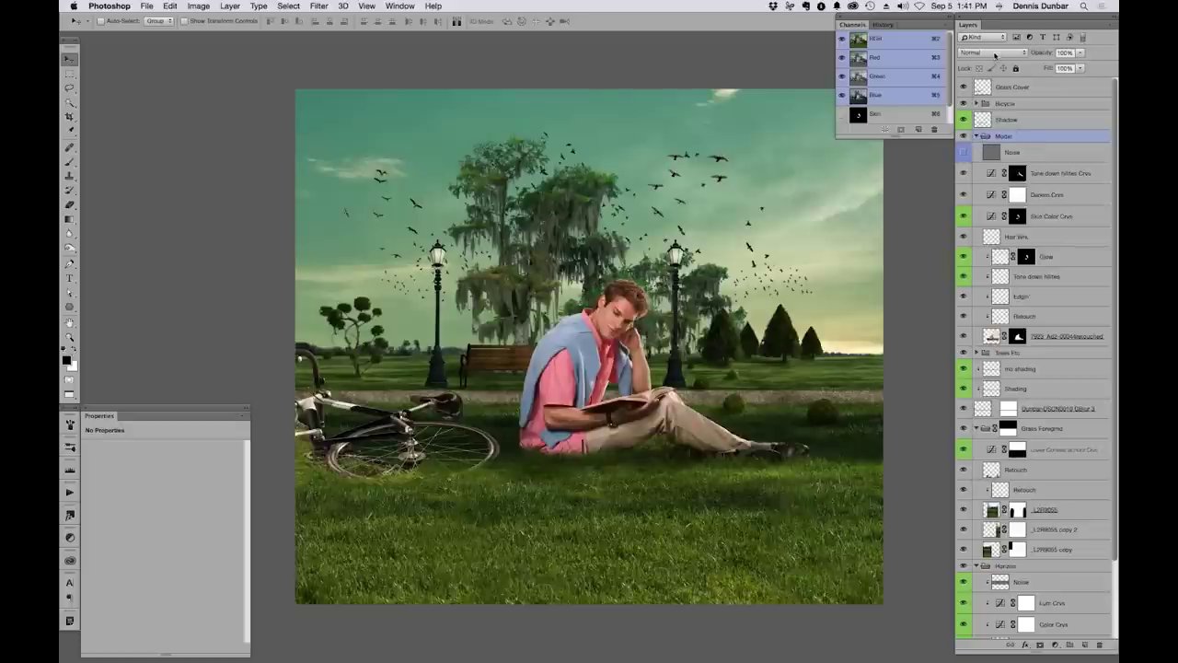
# Try Pass Through on the Model group, return it to Normal, and select Hair Wrk
pyautogui.click(994, 53)
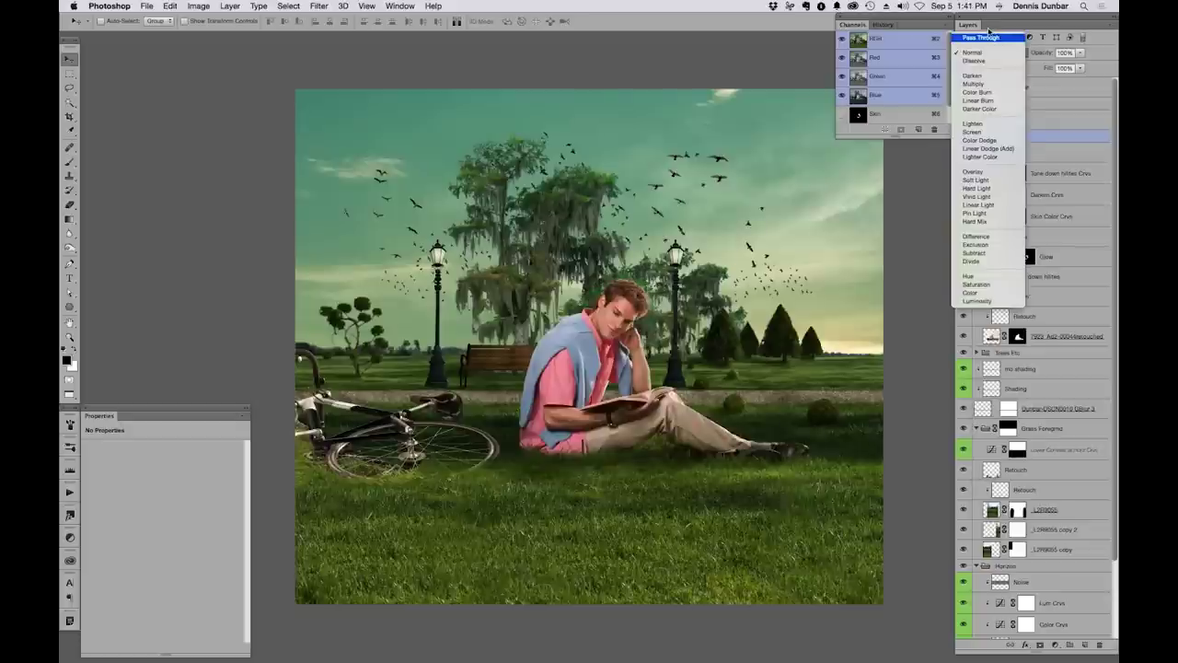
pyautogui.click(981, 38)
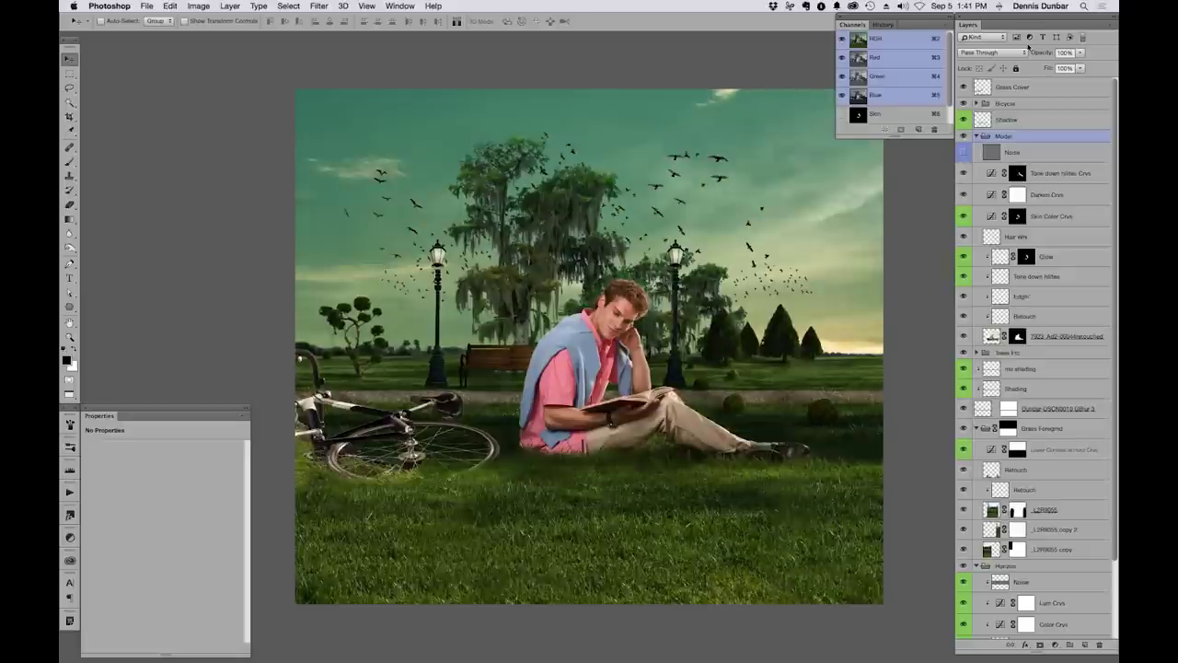
pyautogui.click(995, 54)
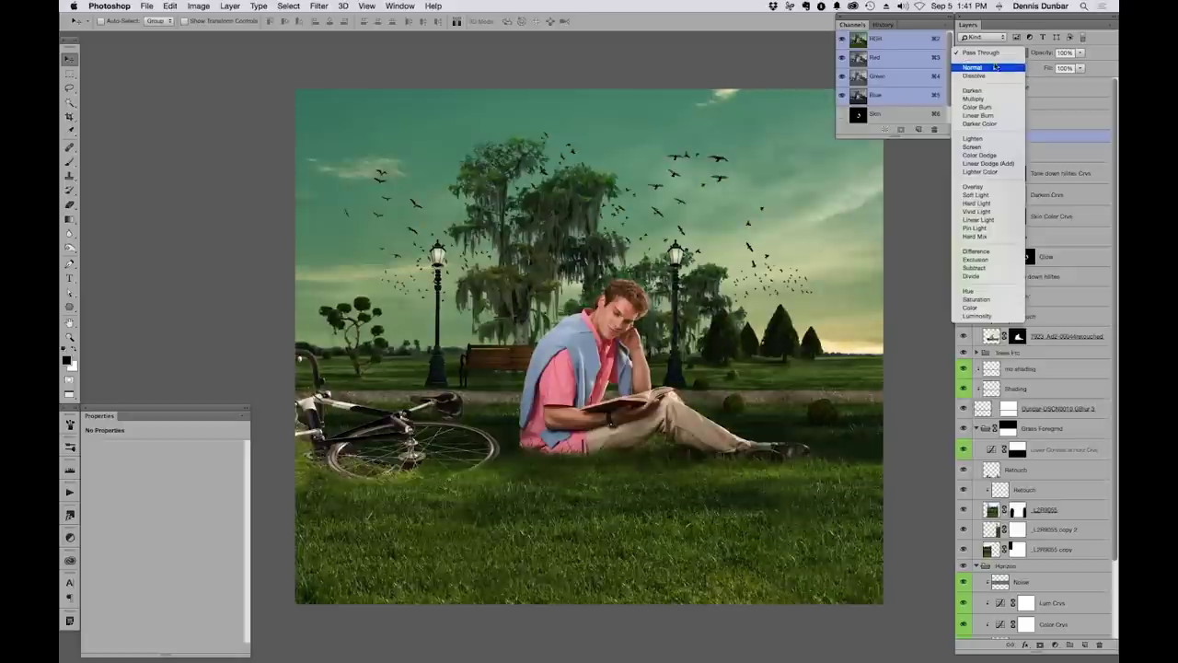
pyautogui.click(994, 69)
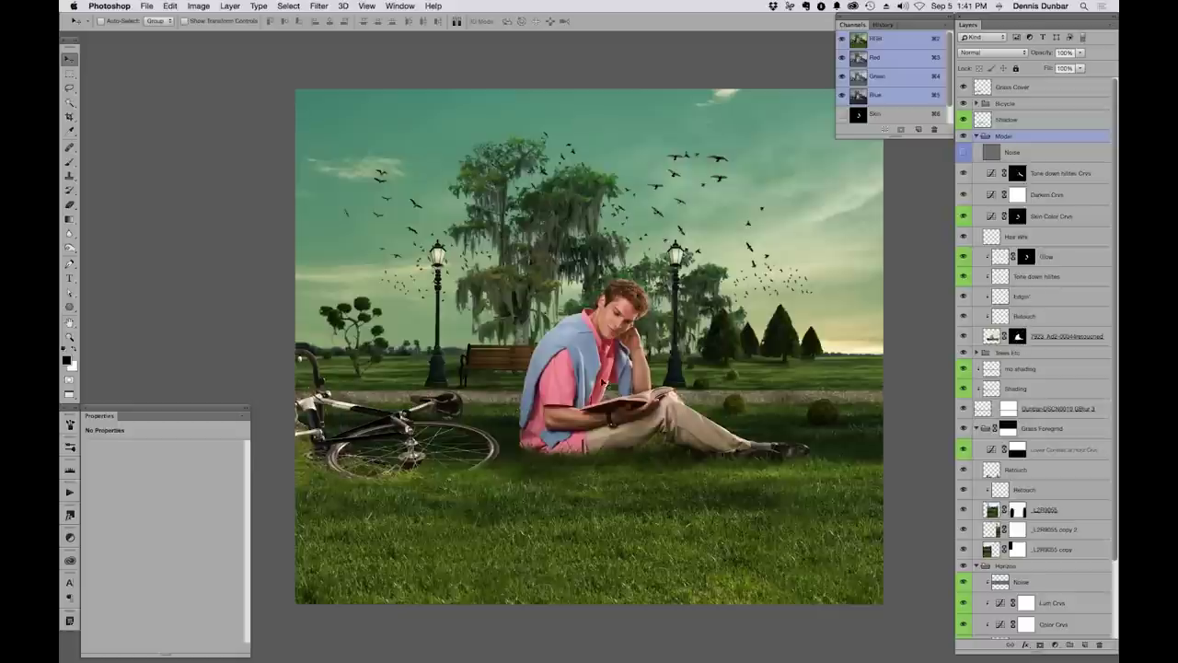
pyautogui.click(1040, 238)
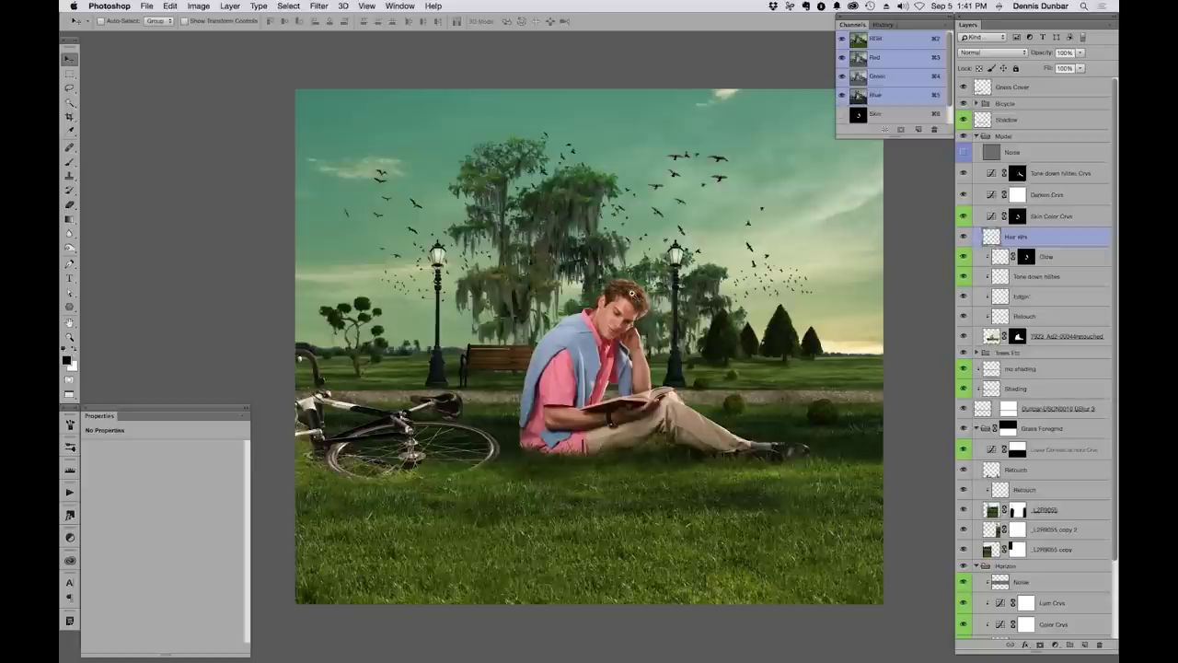
pyautogui.press('z')
pyautogui.moveTo(639, 300); pyautogui.dragTo(792, 307)
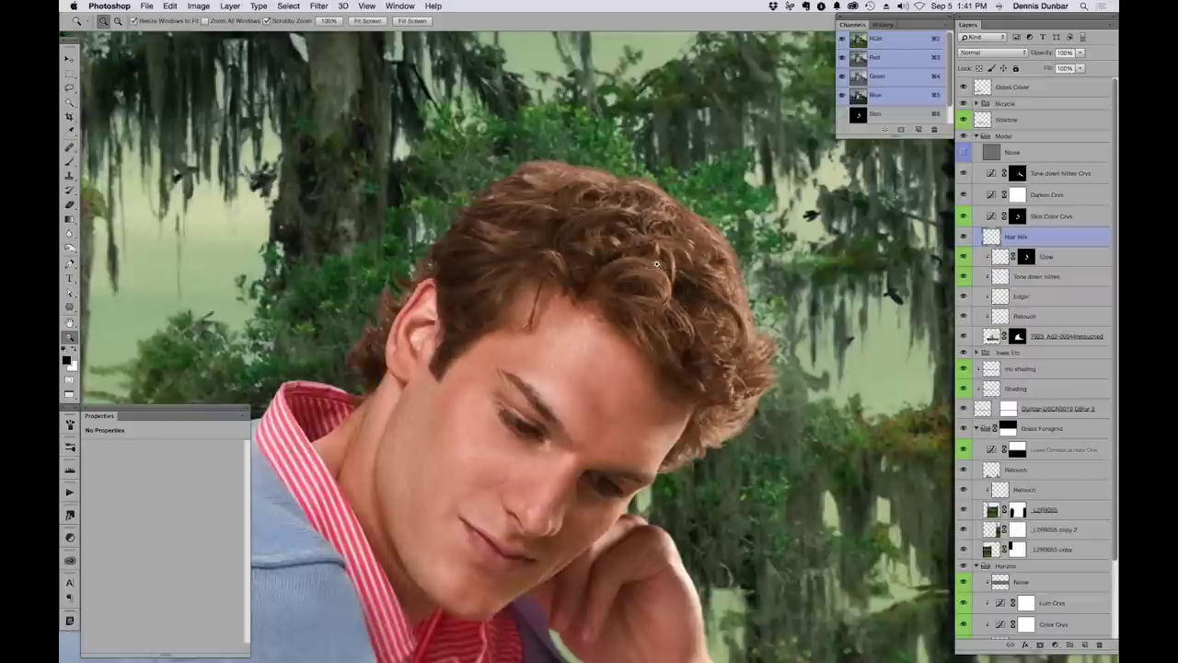
pyautogui.click(964, 238)
pyautogui.click(964, 238)
pyautogui.click(963, 238)
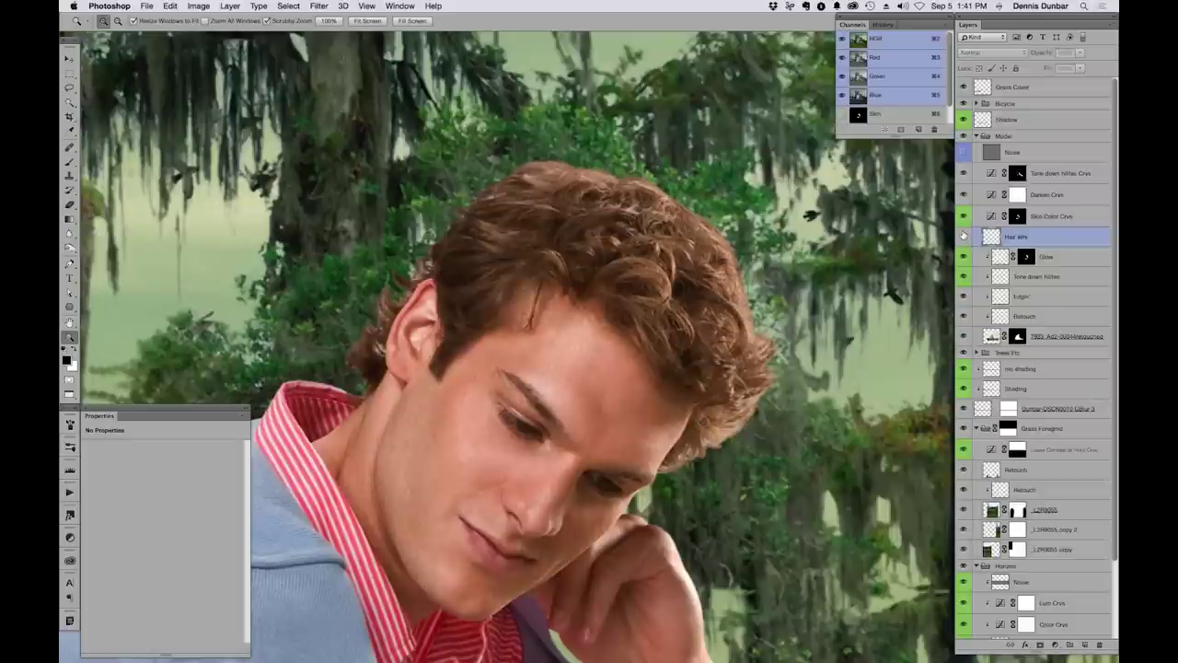
pyautogui.click(963, 237)
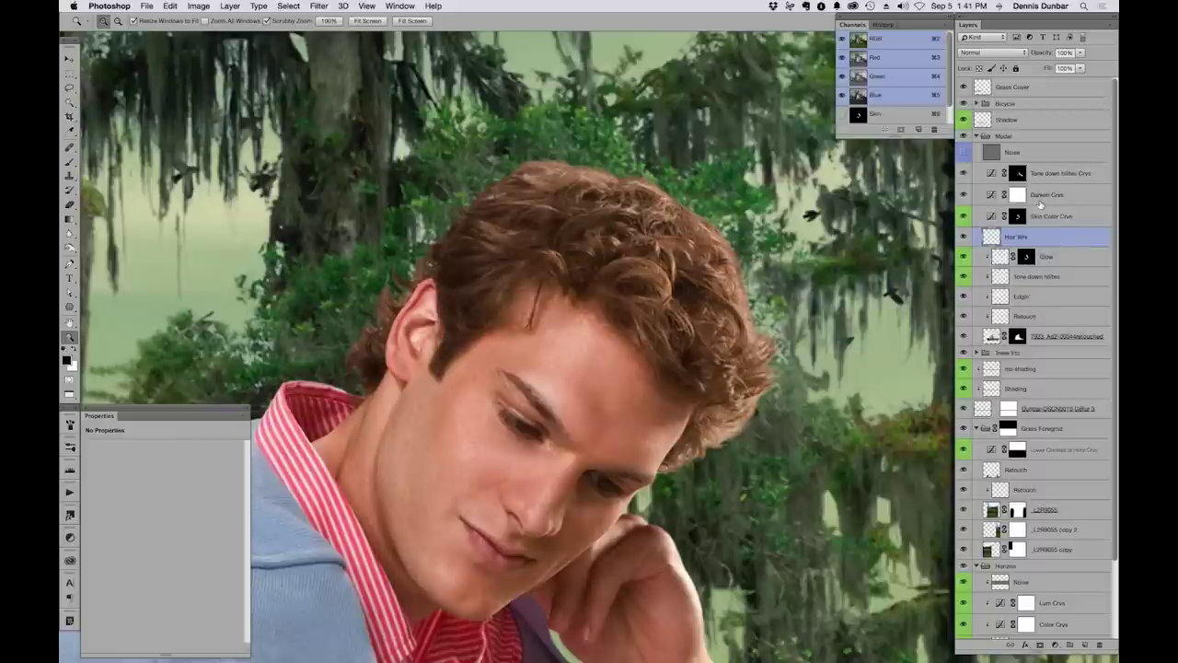
pyautogui.press('super+minus')
pyautogui.press('super+minus')
pyautogui.click(1040, 196)
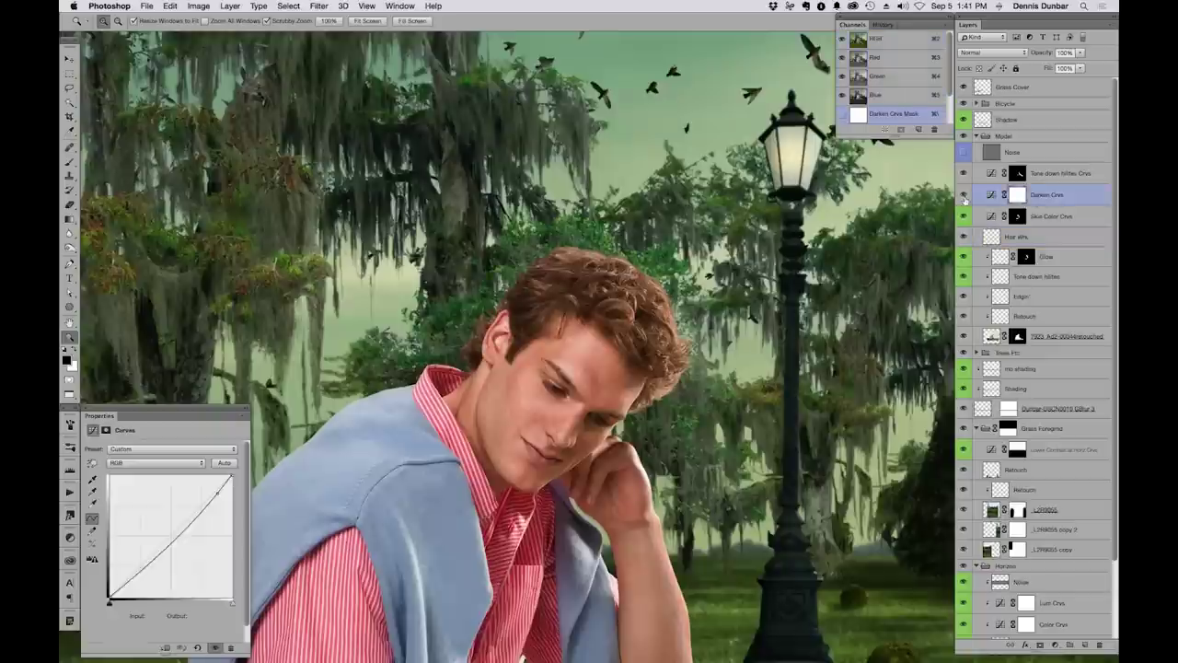
pyautogui.click(964, 194)
pyautogui.click(963, 195)
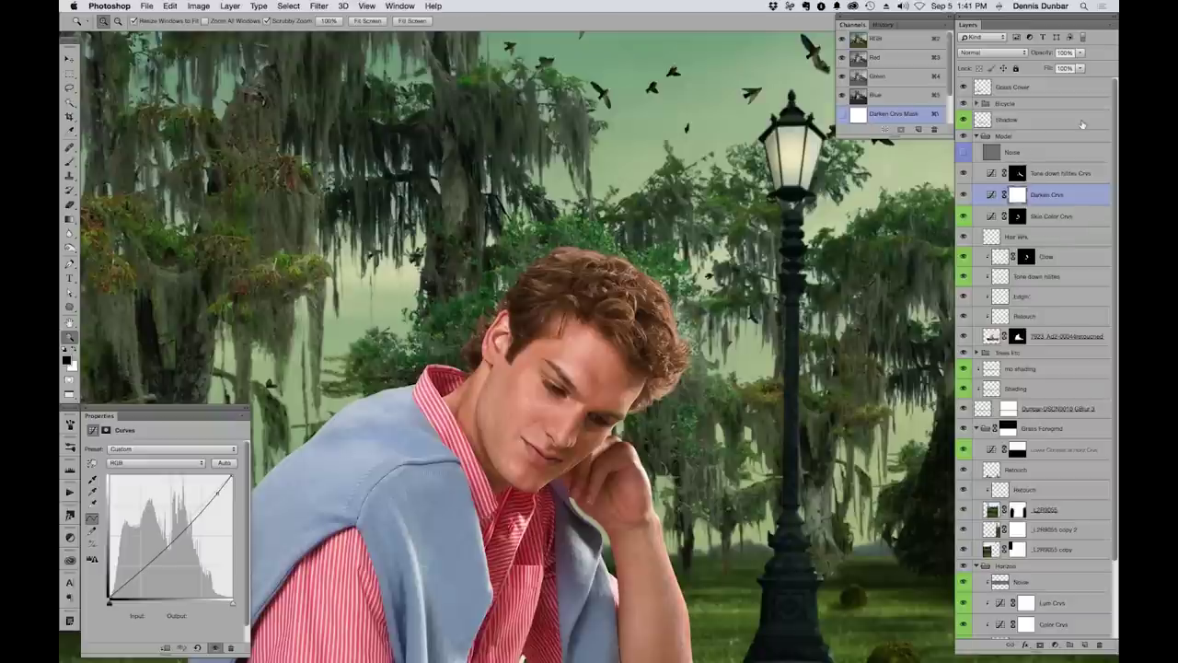
pyautogui.click(1017, 136)
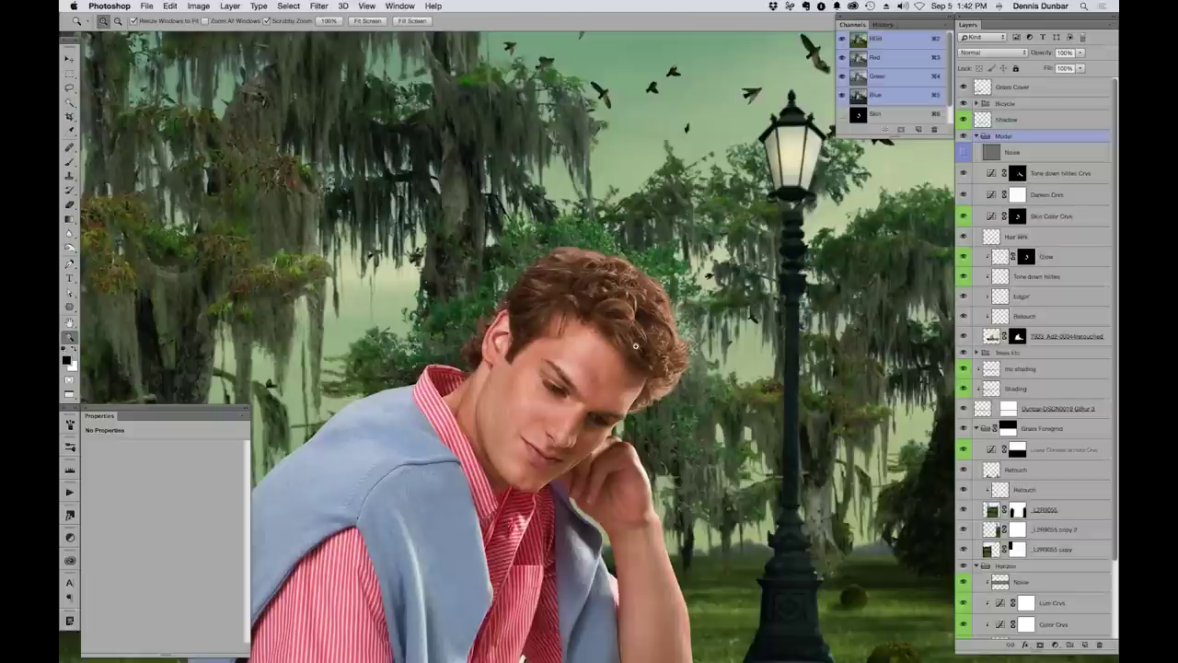
# Zoom out to the full scene and keep the Model group on Pass Through
pyautogui.press('super+h')
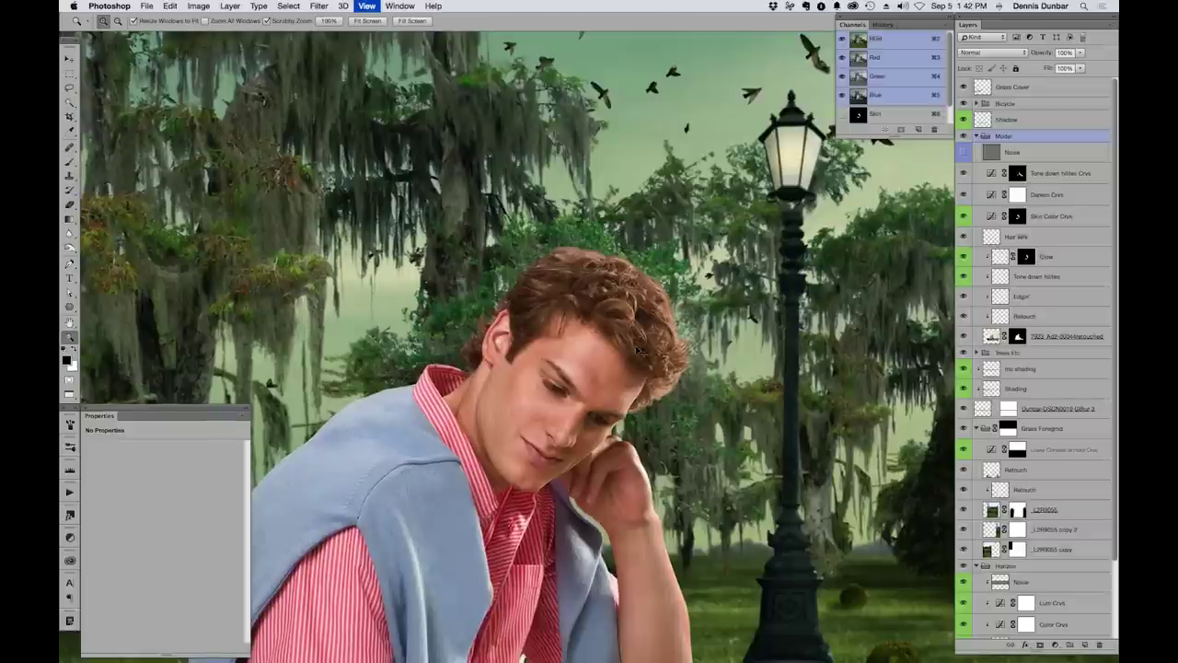
pyautogui.press('super+minus')
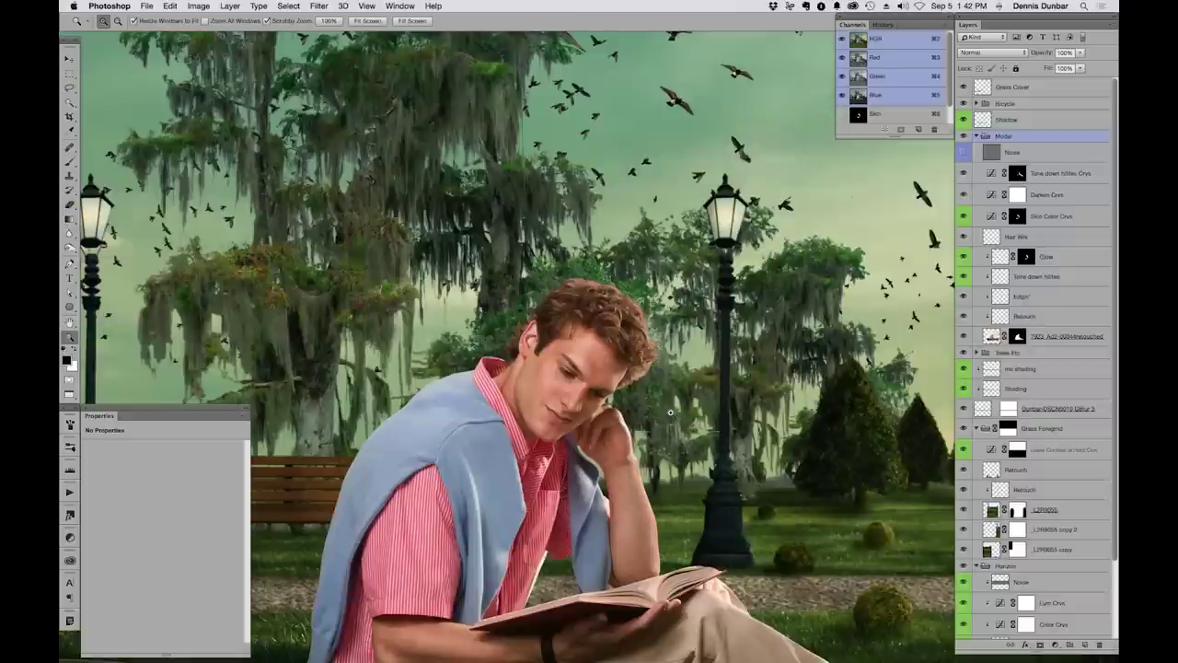
pyautogui.scroll(-2, 570, 322)
pyautogui.scroll(-5, 570, 321)
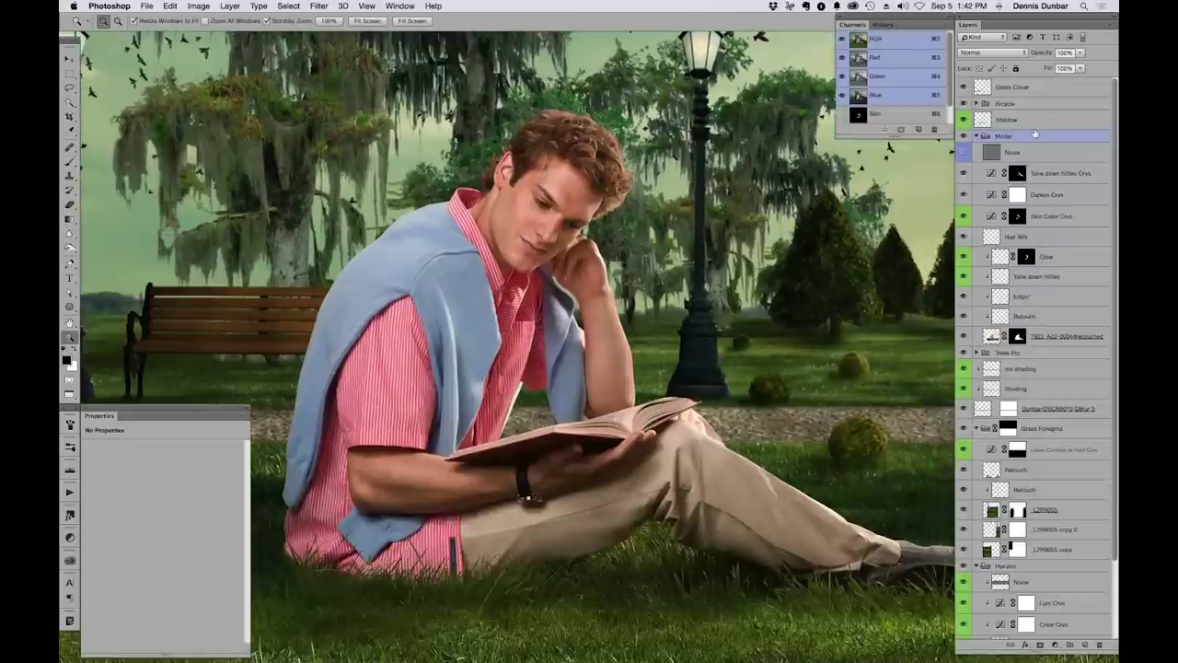
pyautogui.press('super+minus')
pyautogui.press('super+minus')
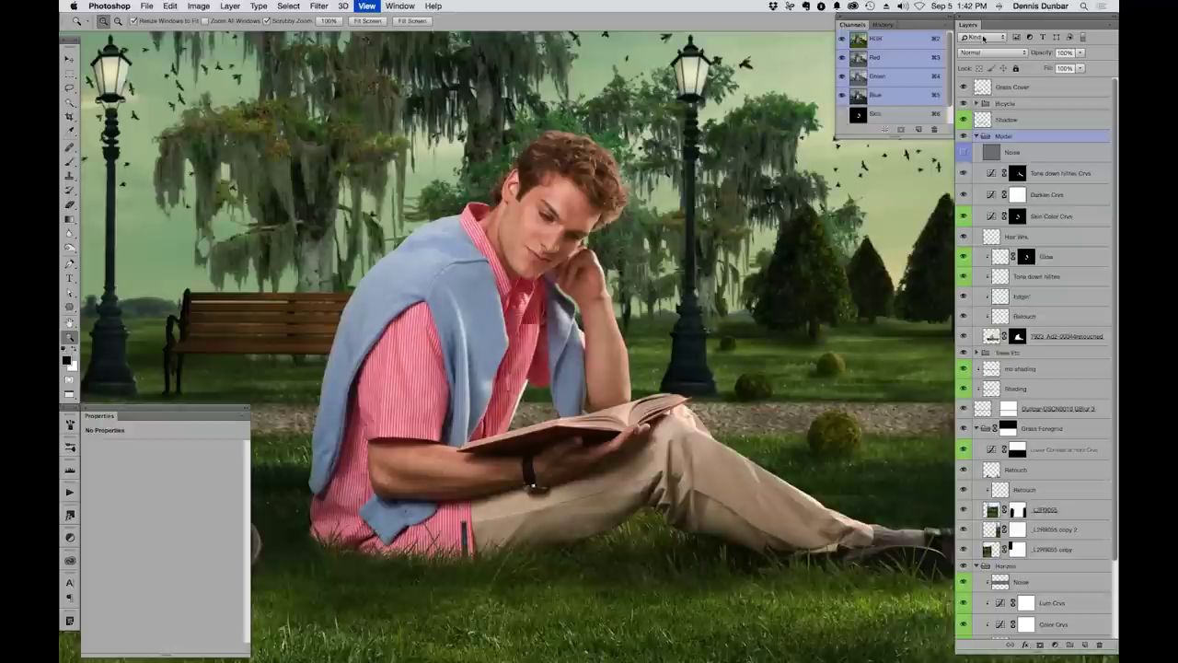
pyautogui.press('super+minus')
pyautogui.click(993, 52)
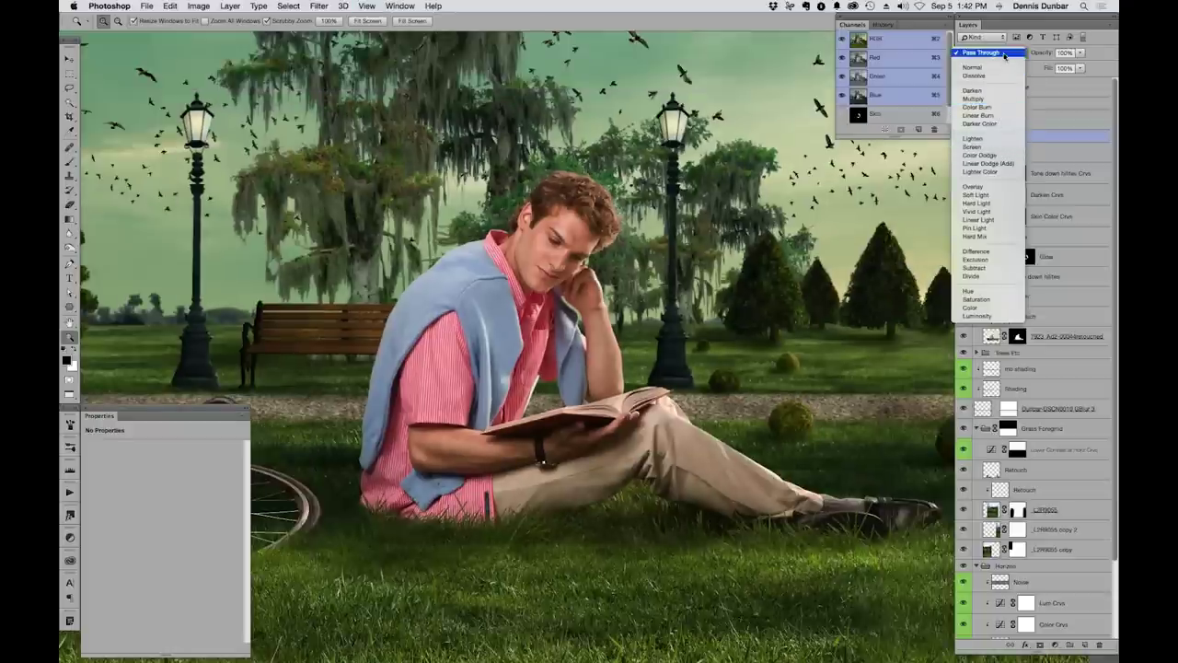
pyautogui.click(1005, 53)
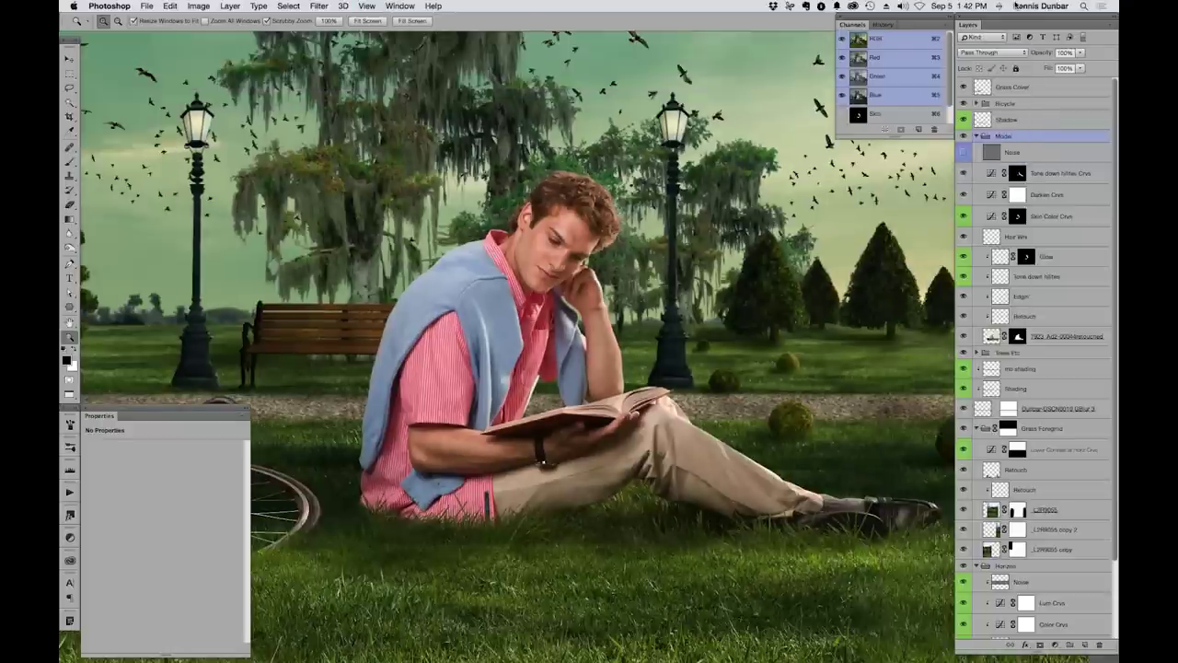
# Compare Darken Crvs under Normal blending, then hide it and restore the Model group to Pass Through
pyautogui.click(963, 194)
pyautogui.click(963, 194)
pyautogui.click(962, 194)
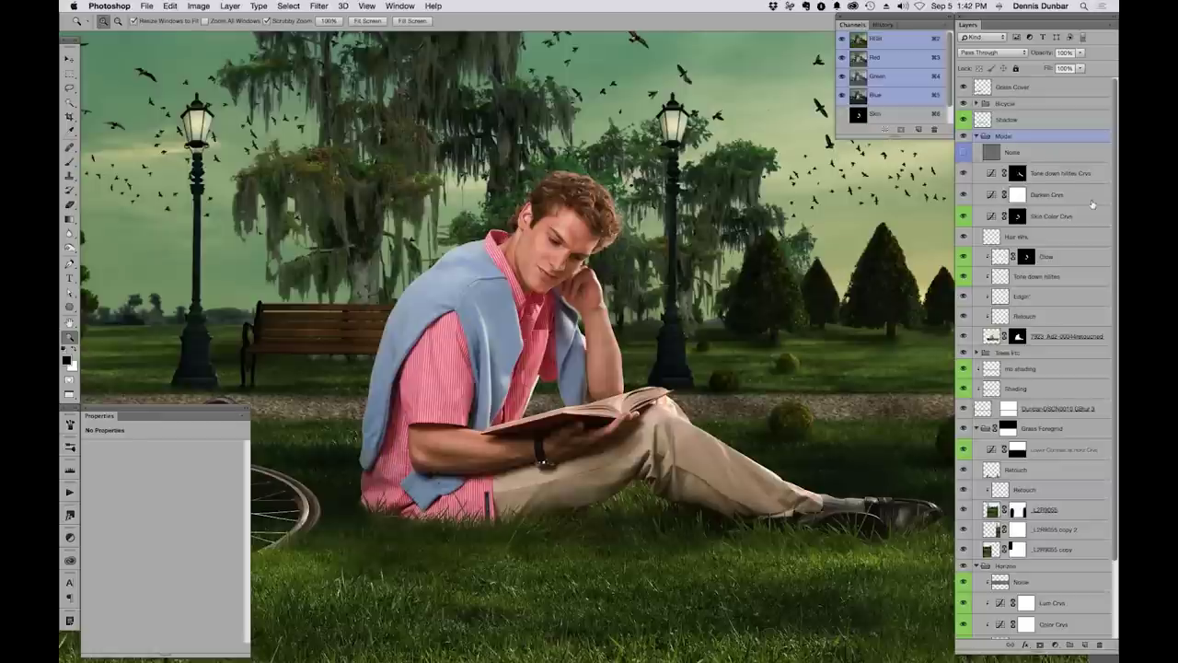
pyautogui.click(990, 52)
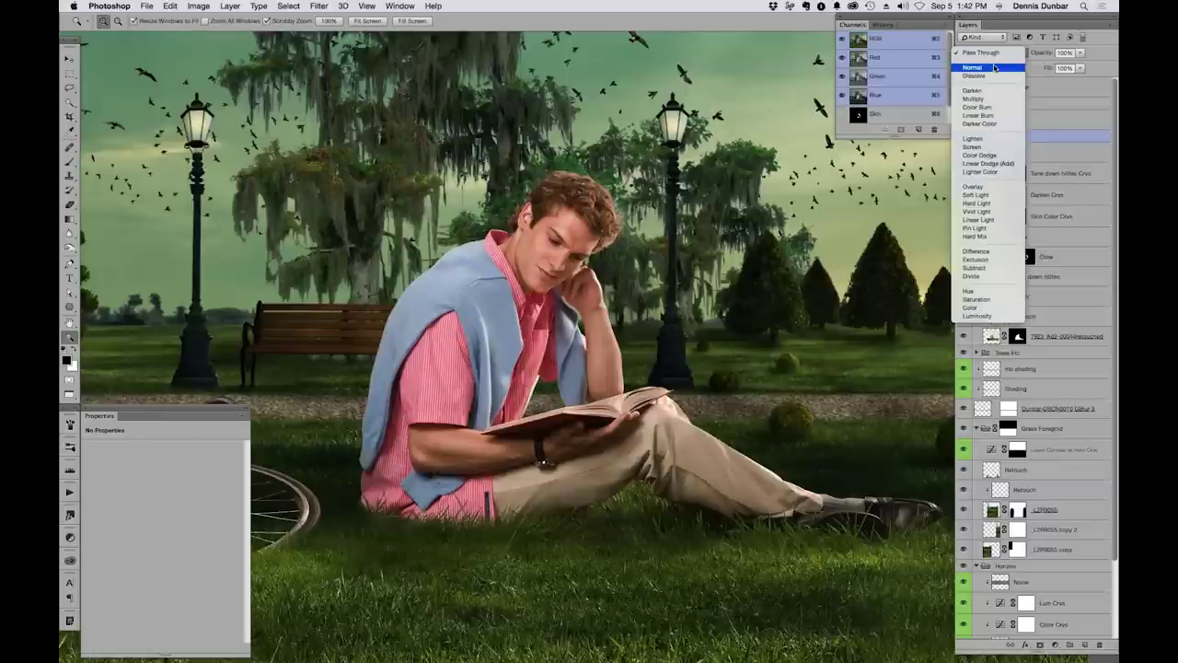
pyautogui.click(996, 67)
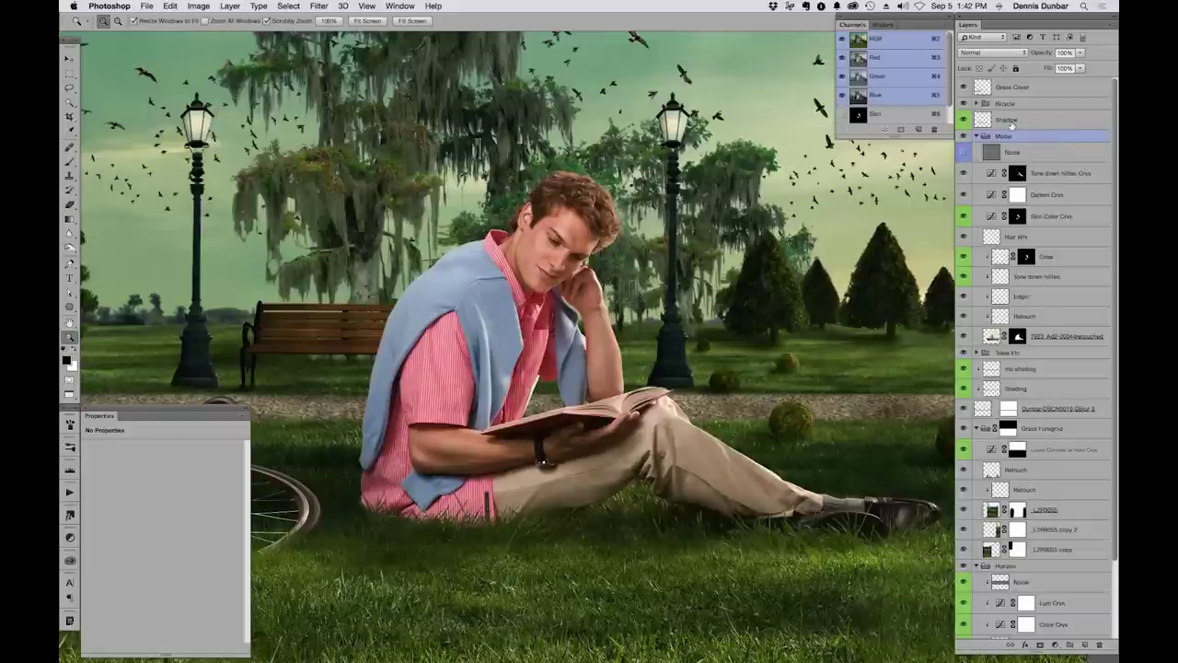
pyautogui.click(964, 195)
pyautogui.click(981, 52)
pyautogui.click(985, 39)
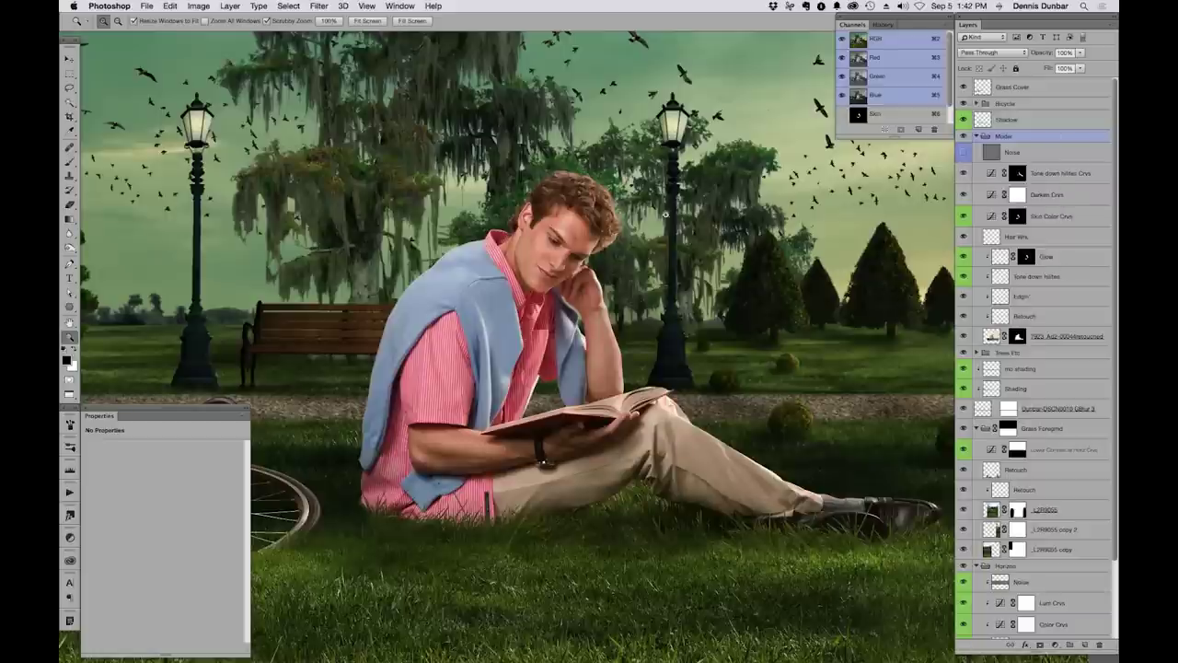
# Turn on the Noise layer, view it solo with Alt, then restore all layers
pyautogui.click(963, 152)
pyautogui.press('alt')
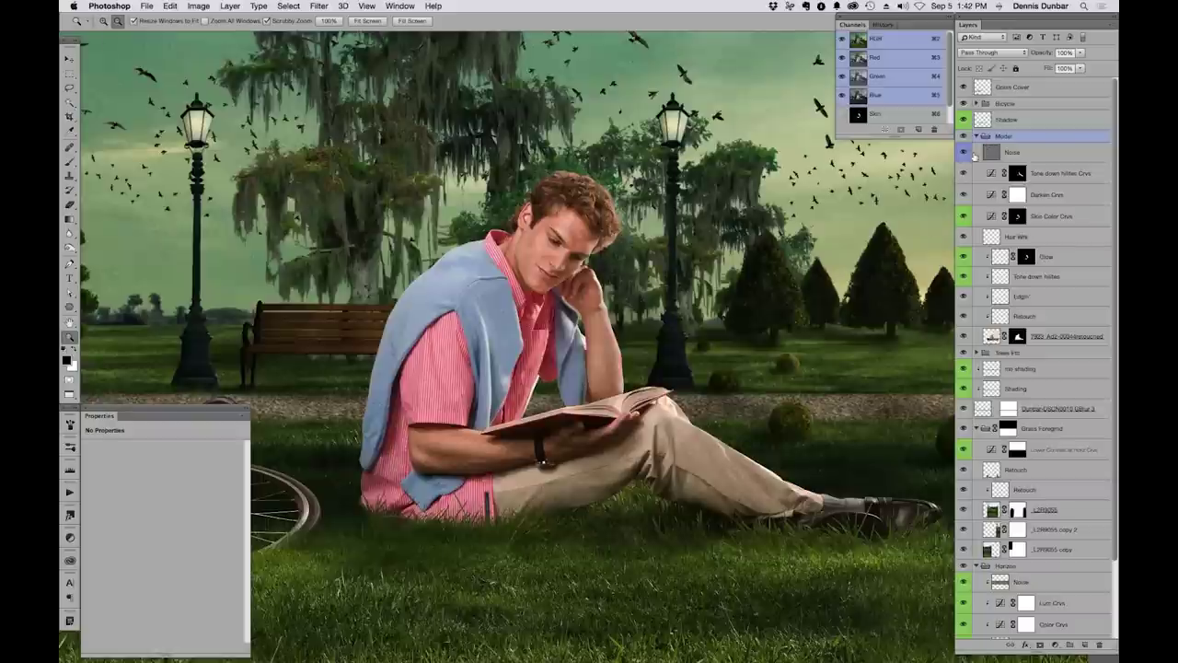
pyautogui.keyDown('alt'); pyautogui.click(964, 152); pyautogui.keyUp('alt')
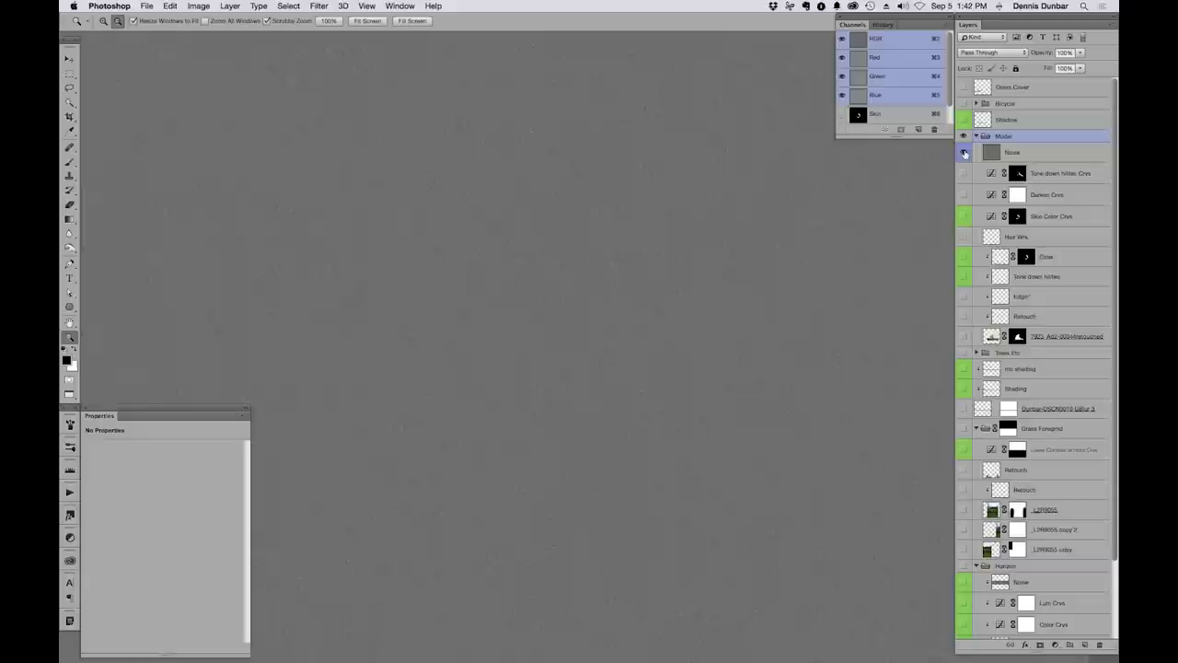
pyautogui.keyDown('alt'); pyautogui.click(964, 153); pyautogui.keyUp('alt')
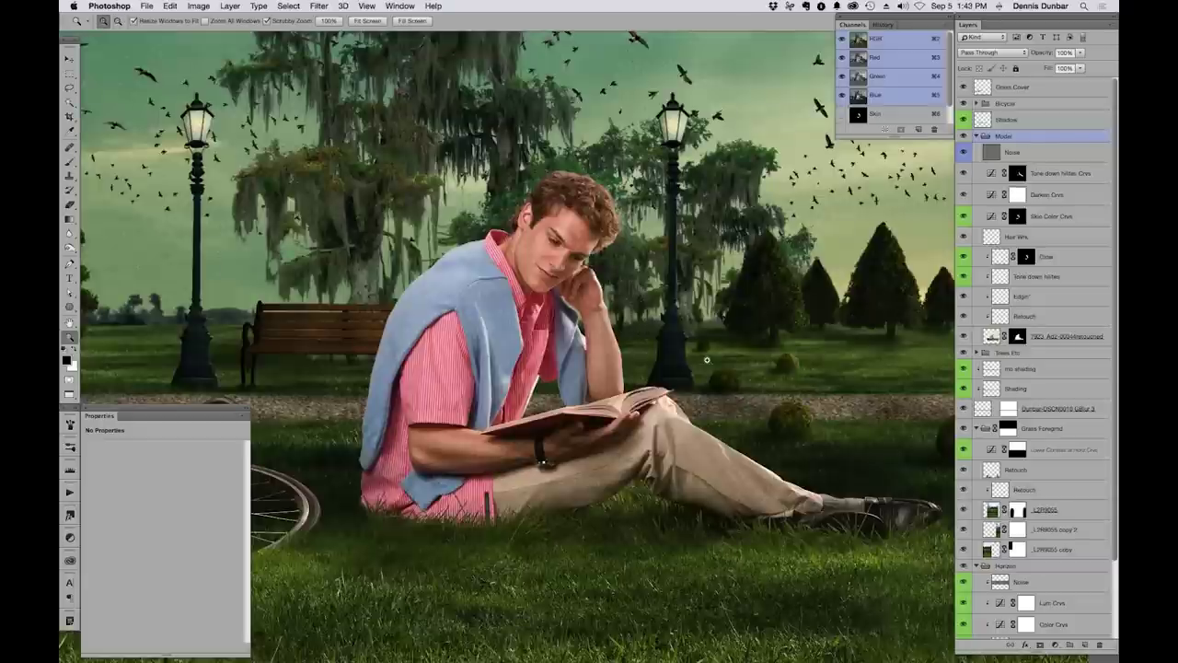
# Zoom to 100% on the arm, then fit the composite and zoom in on the seated model
pyautogui.press('super+1')
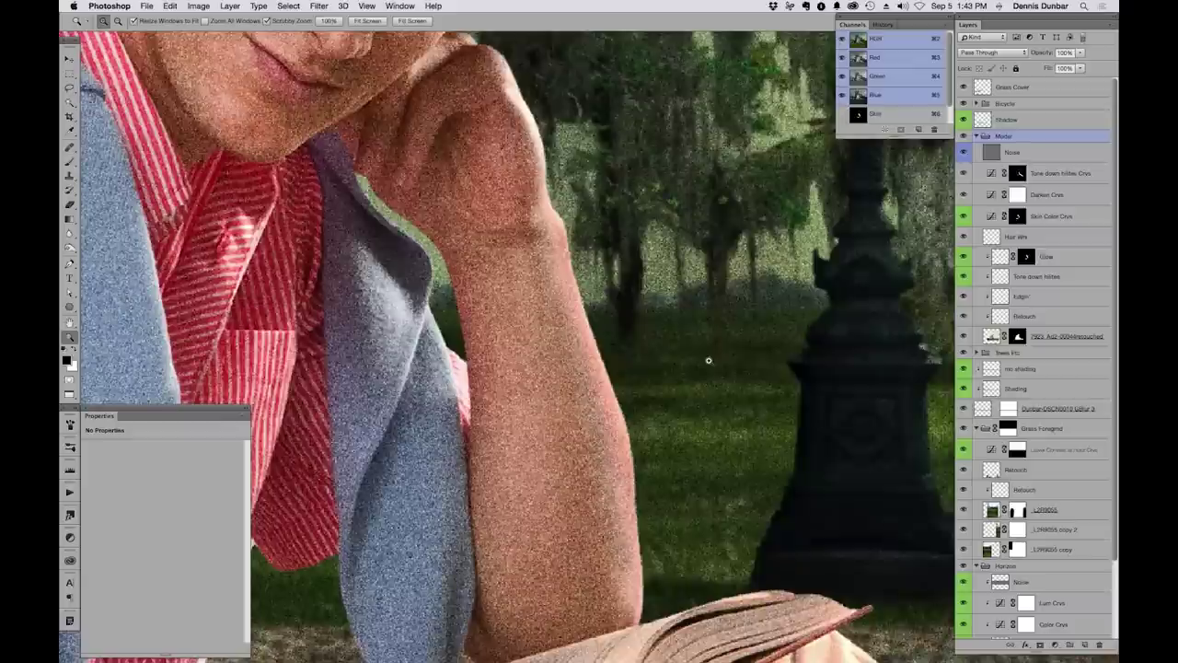
pyautogui.moveTo(709, 360); pyautogui.dragTo(593, 283)
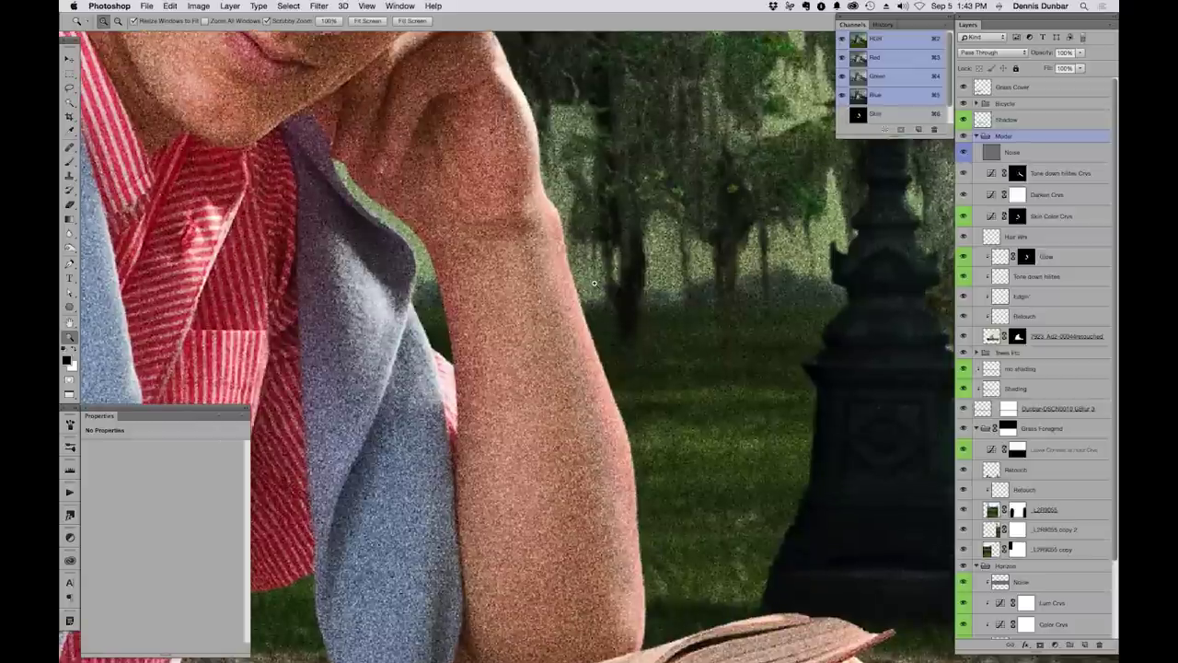
pyautogui.press('super+0')
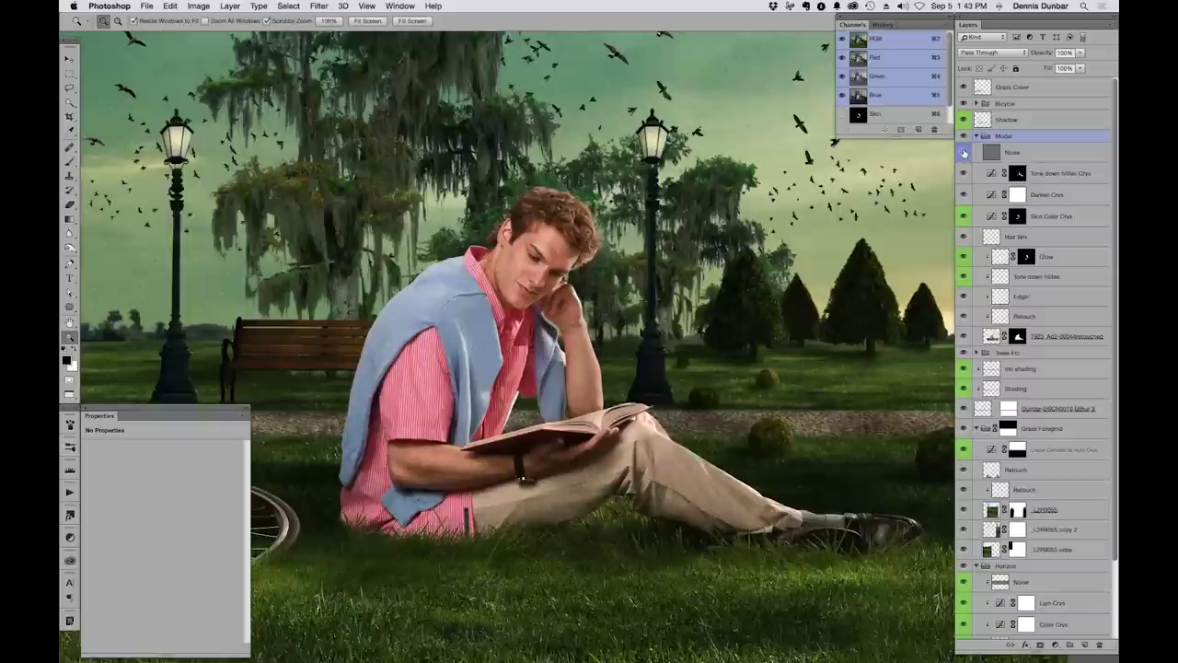
pyautogui.click(629, 370)
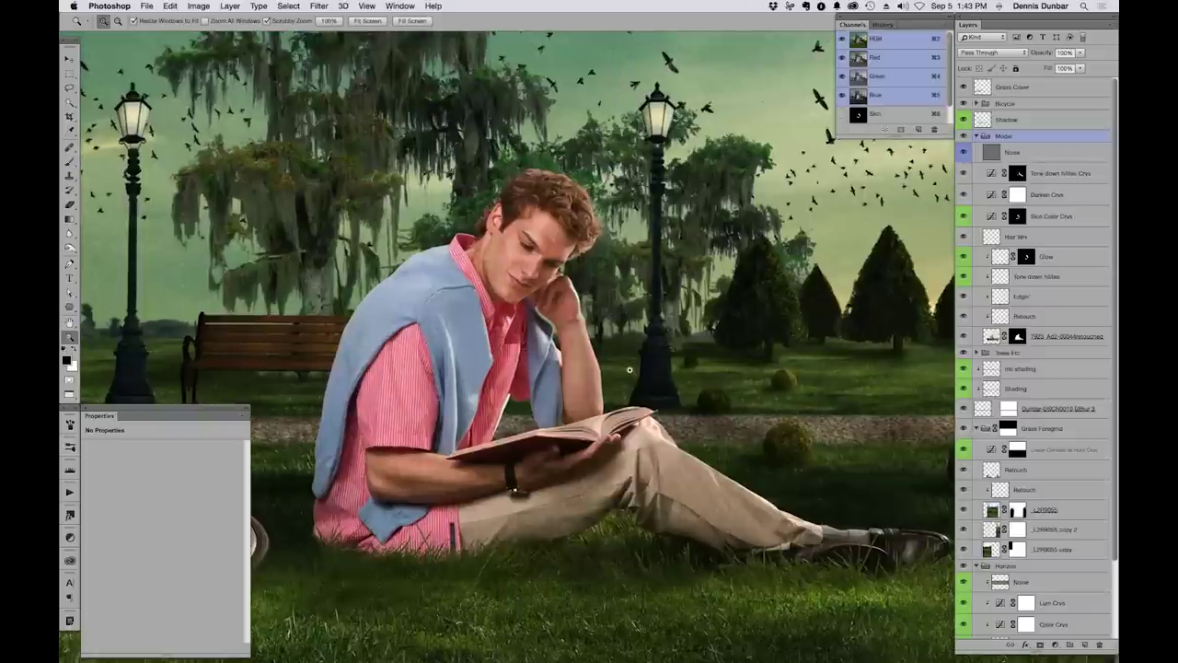
pyautogui.click(629, 370)
# Switch the Model group from Pass Through to Normal and hide its Noise layer
pyautogui.hotkey('alt', '[')
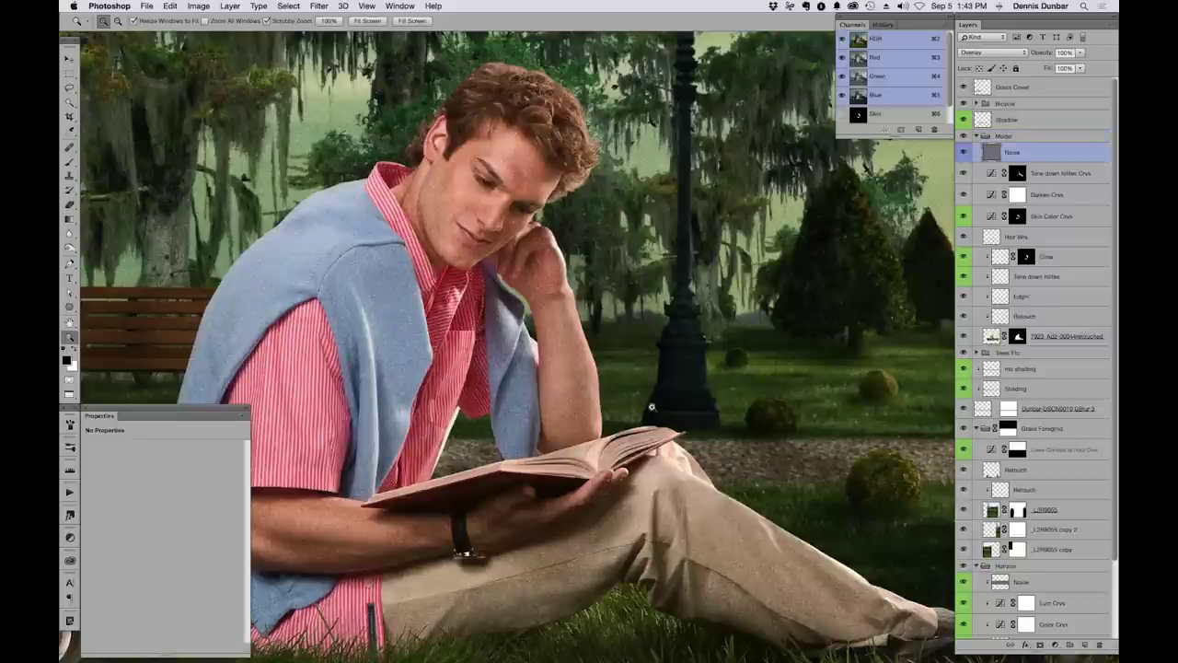
pyautogui.click(1018, 133)
pyautogui.click(988, 51)
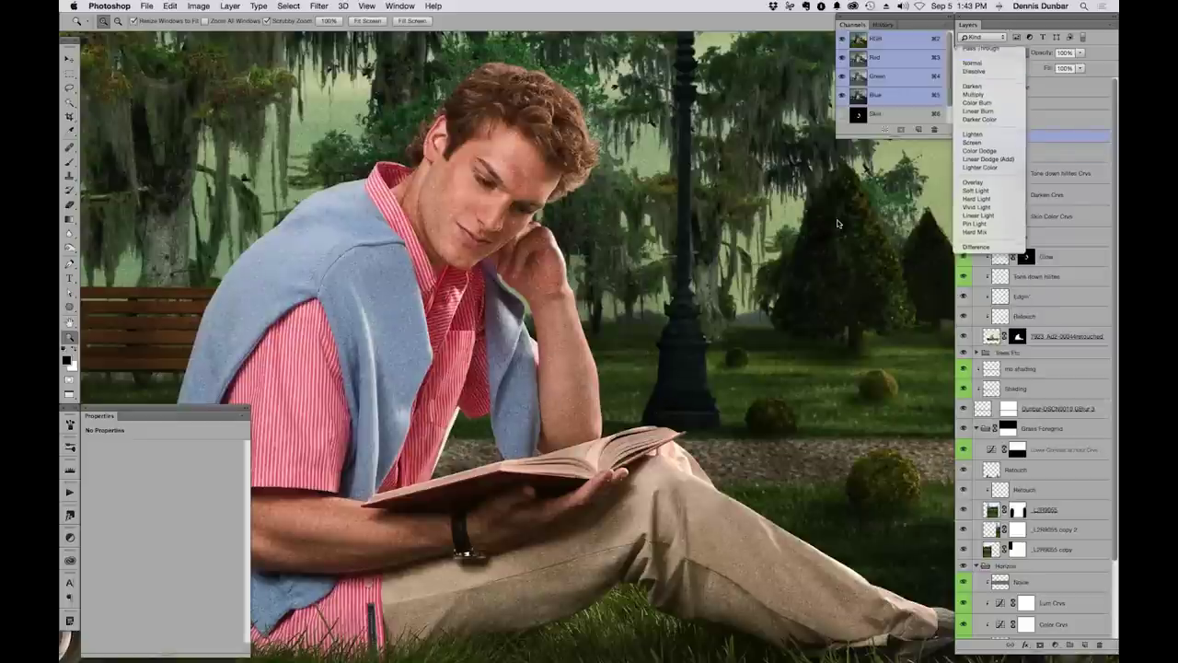
pyautogui.click(987, 69)
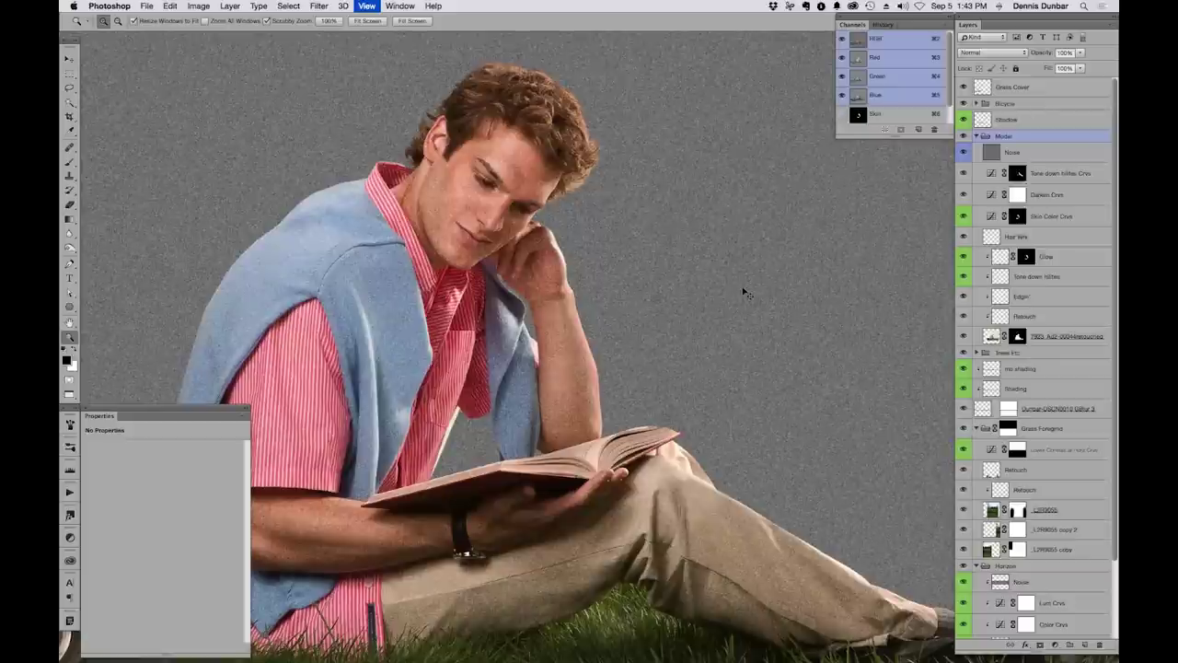
pyautogui.press('super+minus')
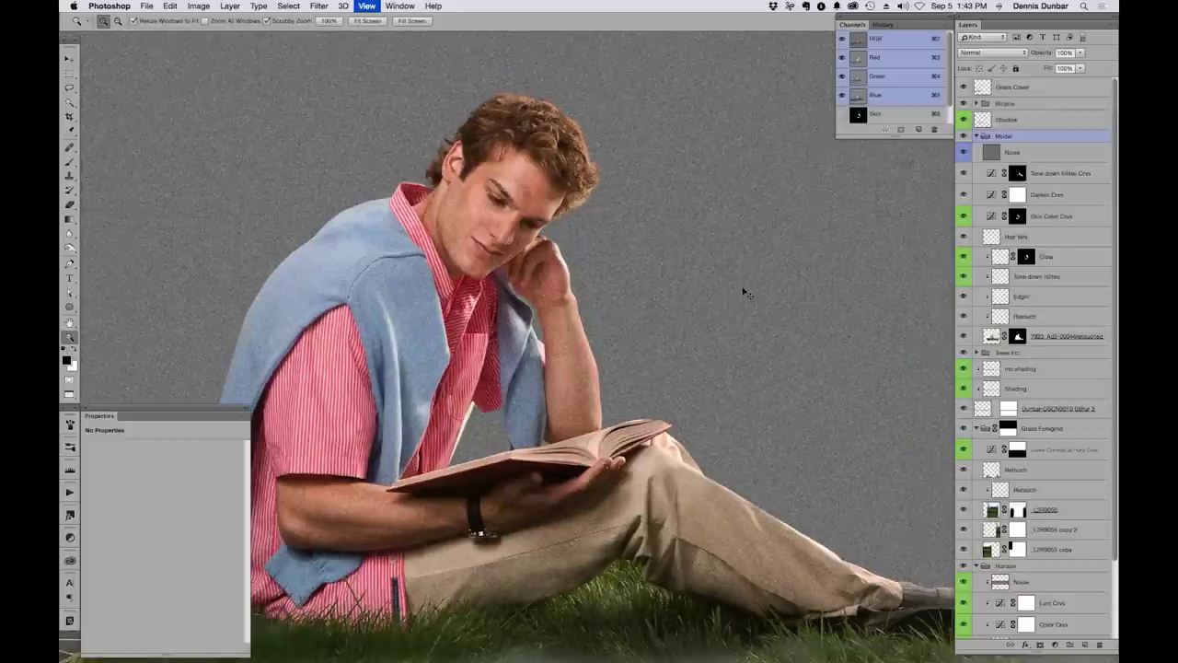
pyautogui.press('super+minus')
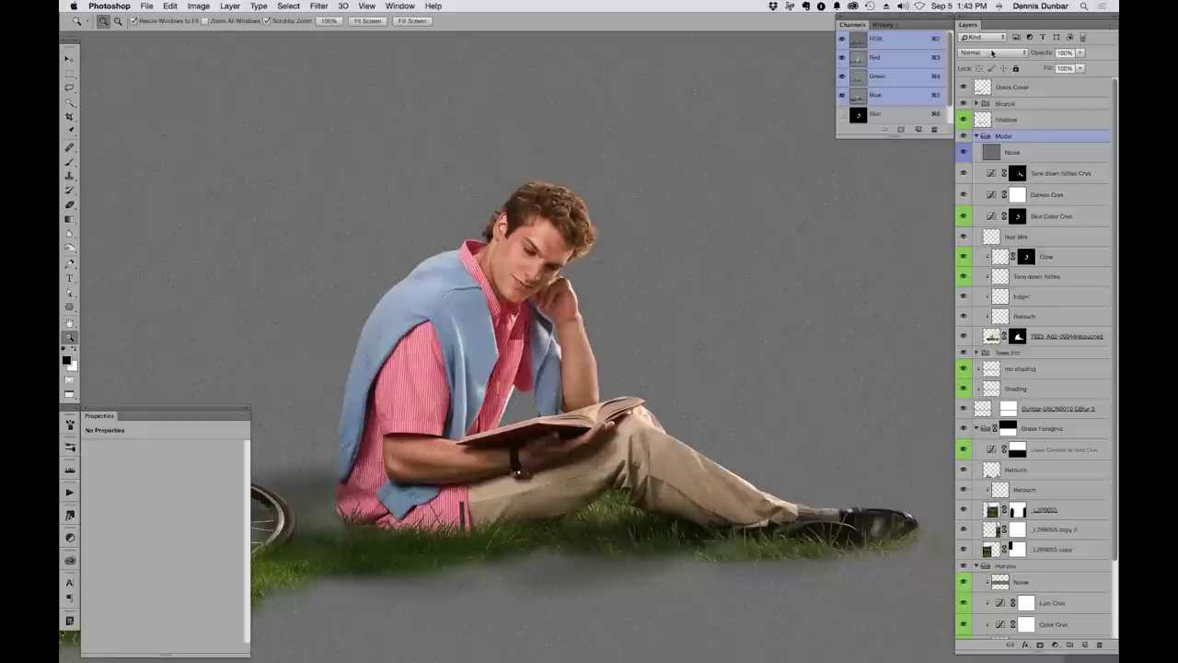
pyautogui.click(964, 152)
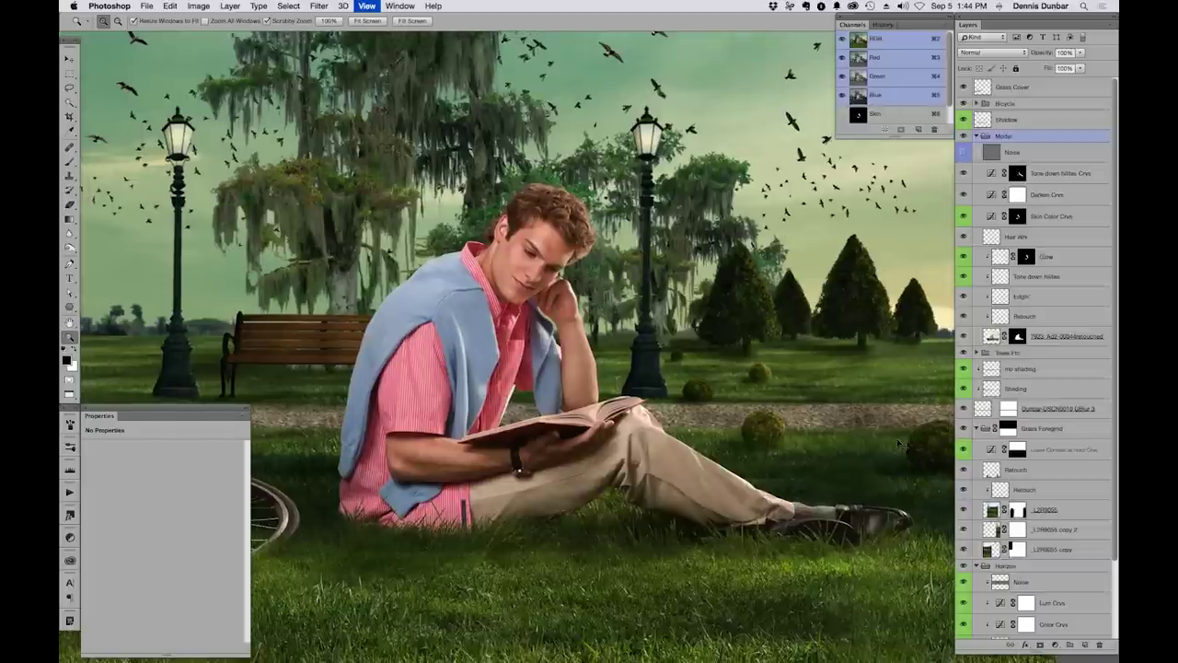
# Zoom out one step, zoom in twice on the upper lamppost lantern, and list the layers beneath it
pyautogui.keyDown('alt'); pyautogui.click(897, 439); pyautogui.keyUp('alt')
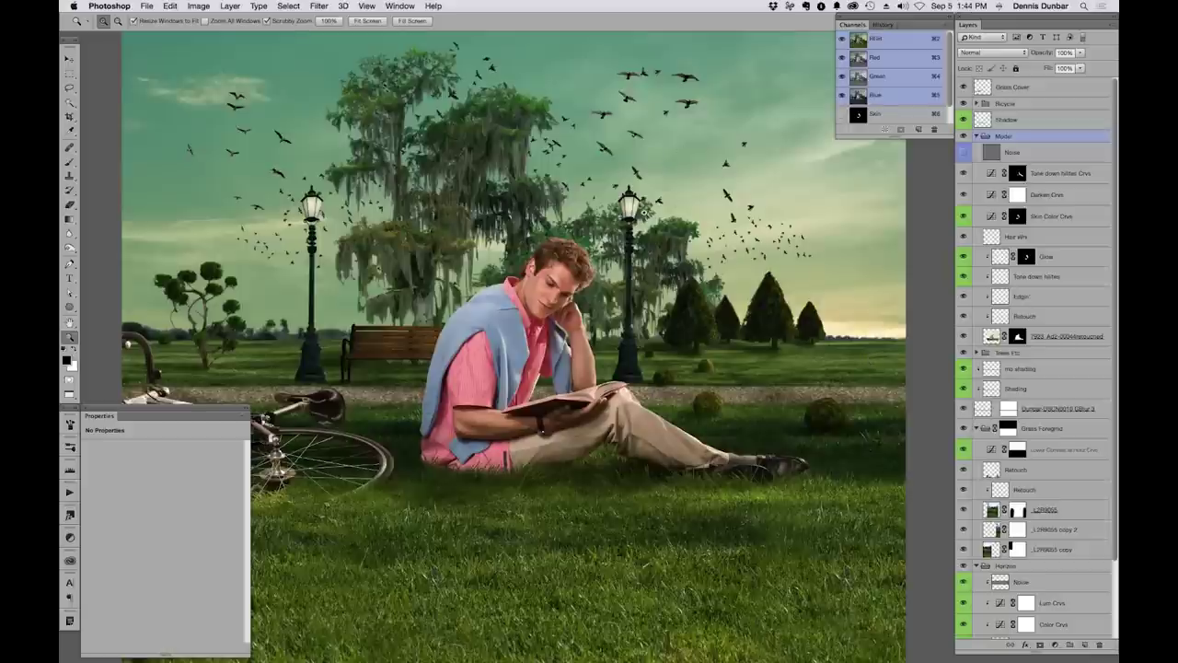
pyautogui.click(661, 207)
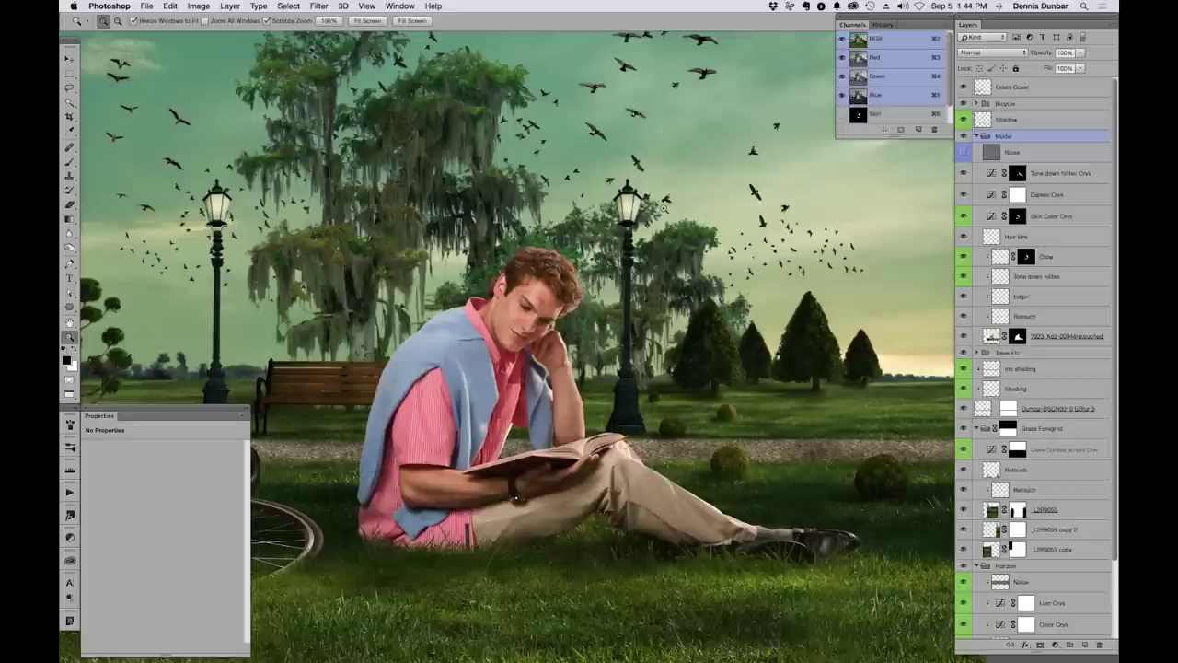
pyautogui.click(663, 207)
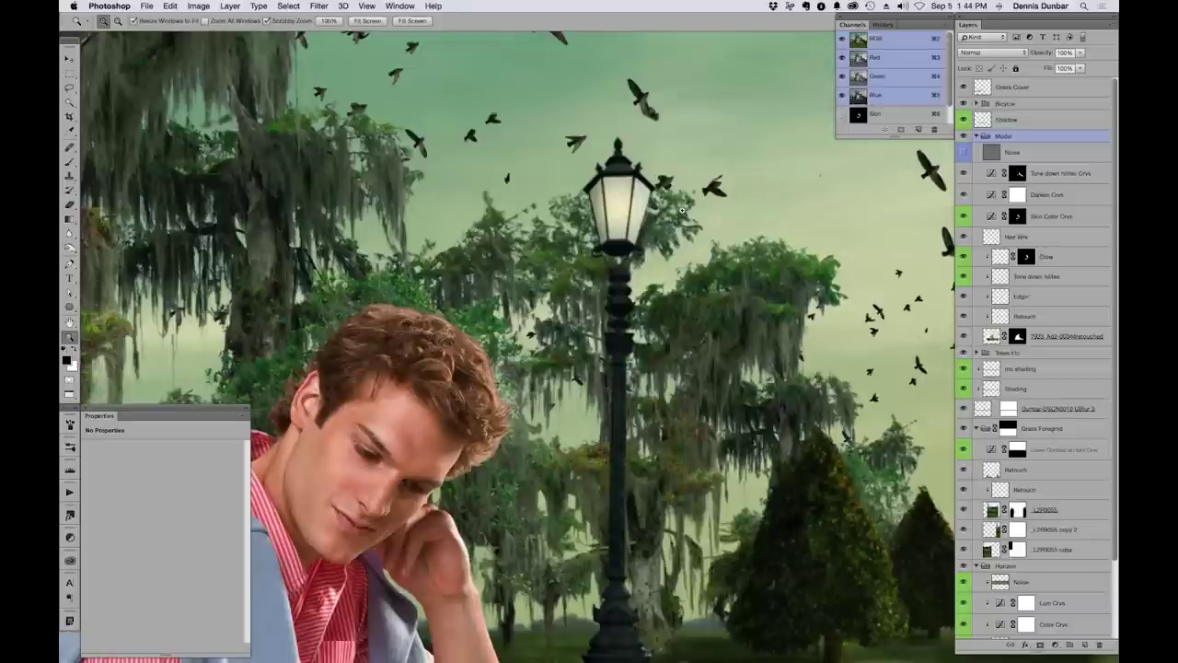
pyautogui.keyDown('super'); pyautogui.rightClick(622, 216); pyautogui.keyUp('super')
# Select the Lighting layer under the lantern and compare the lamp glow on and off
pyautogui.click(669, 216)
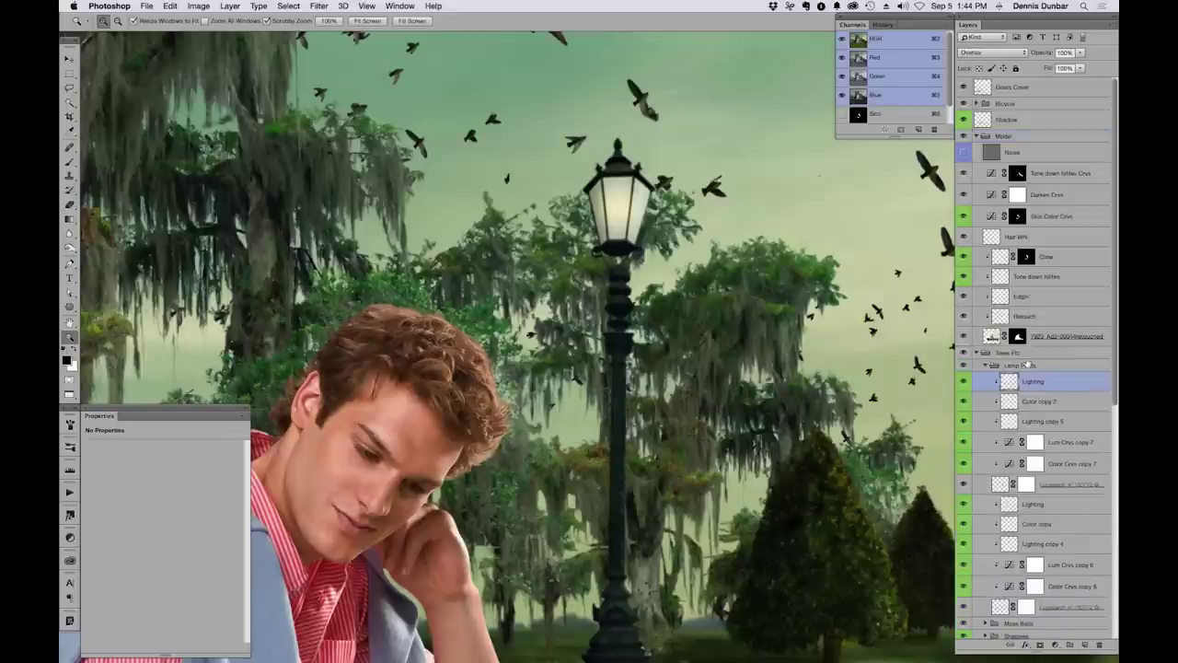
pyautogui.click(964, 381)
pyautogui.click(964, 381)
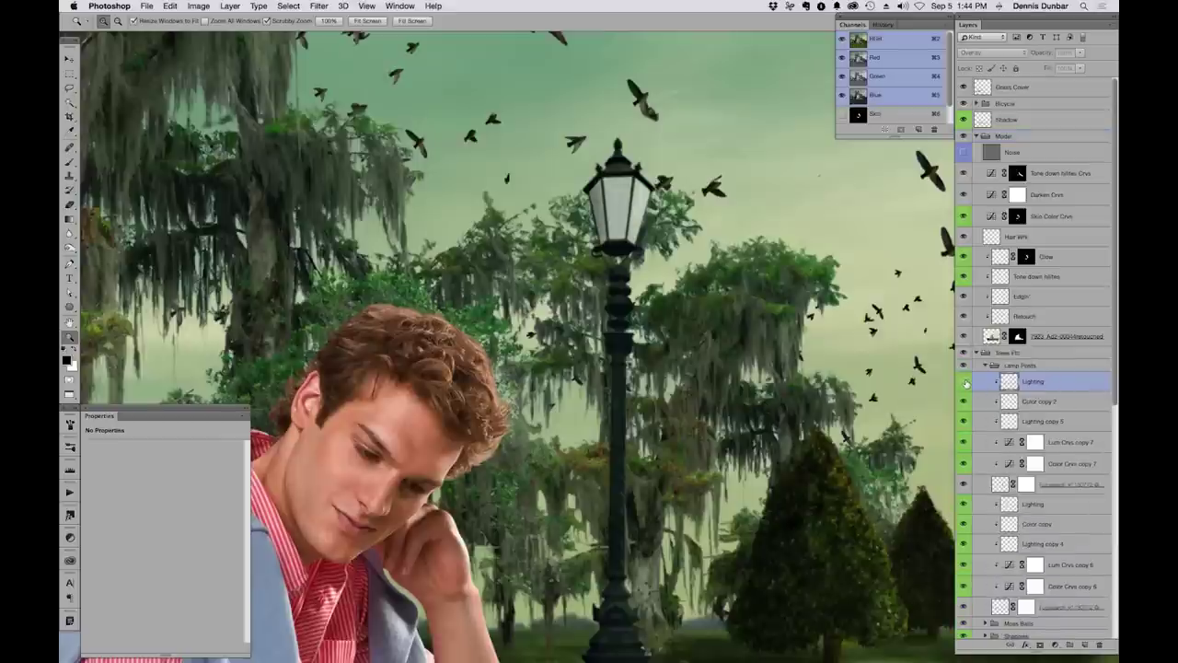
pyautogui.click(963, 381)
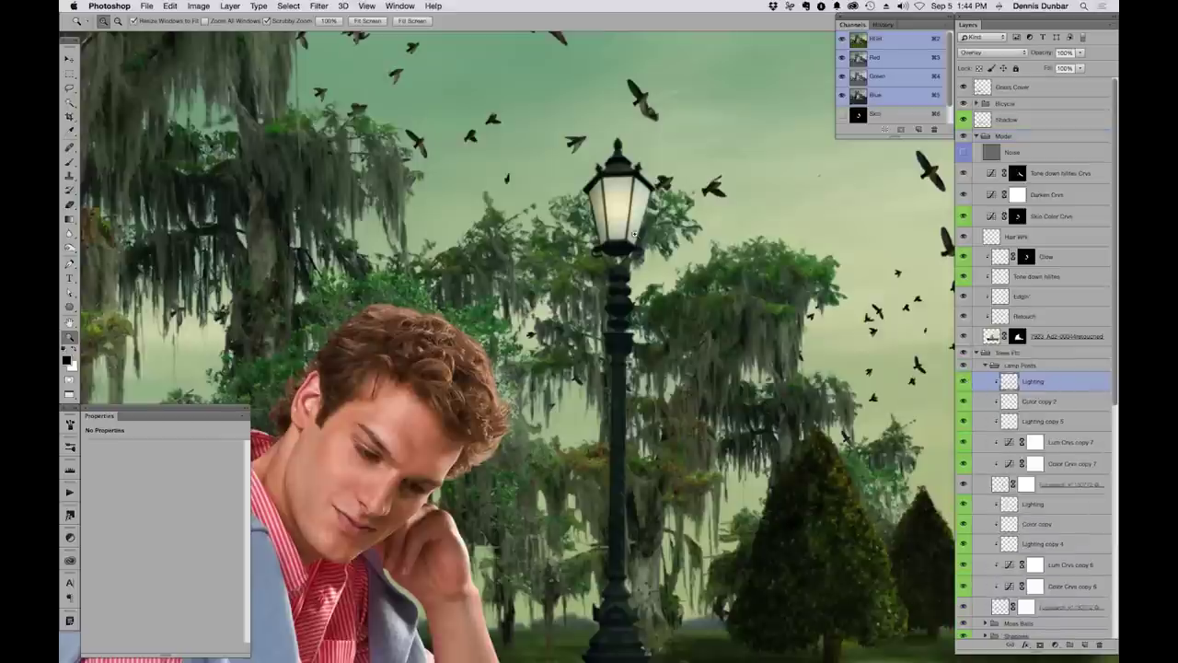
pyautogui.click(963, 381)
pyautogui.click(964, 381)
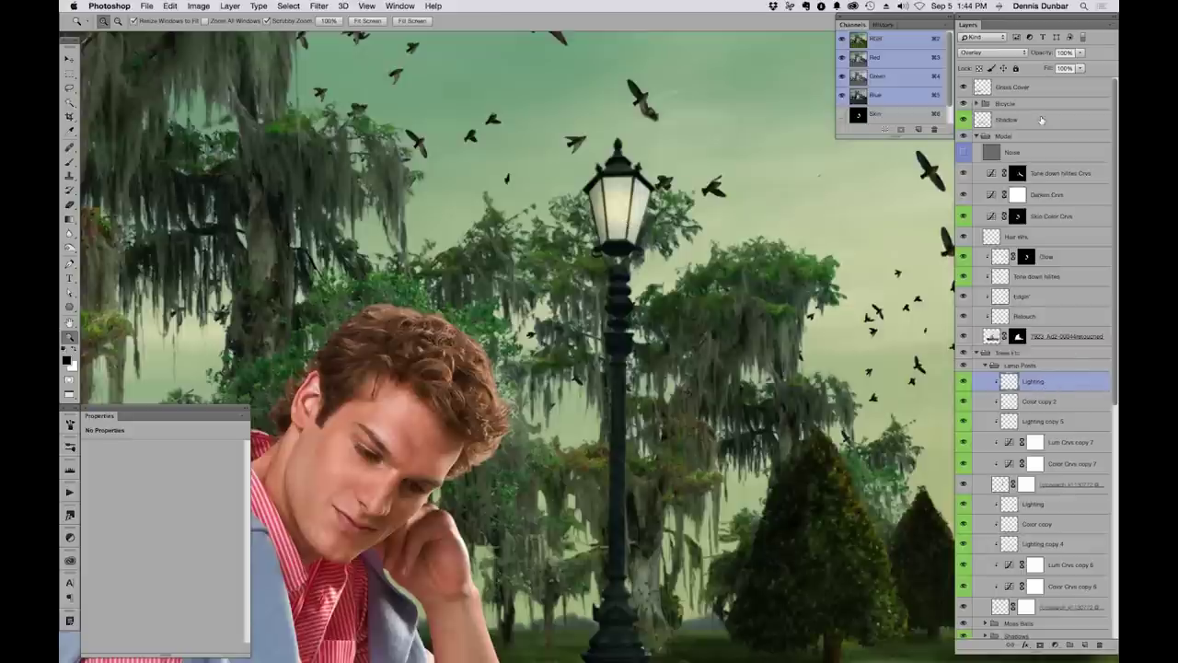
# Try Color Dodge on the Lighting layer, then set it back to Overlay
pyautogui.click(990, 53)
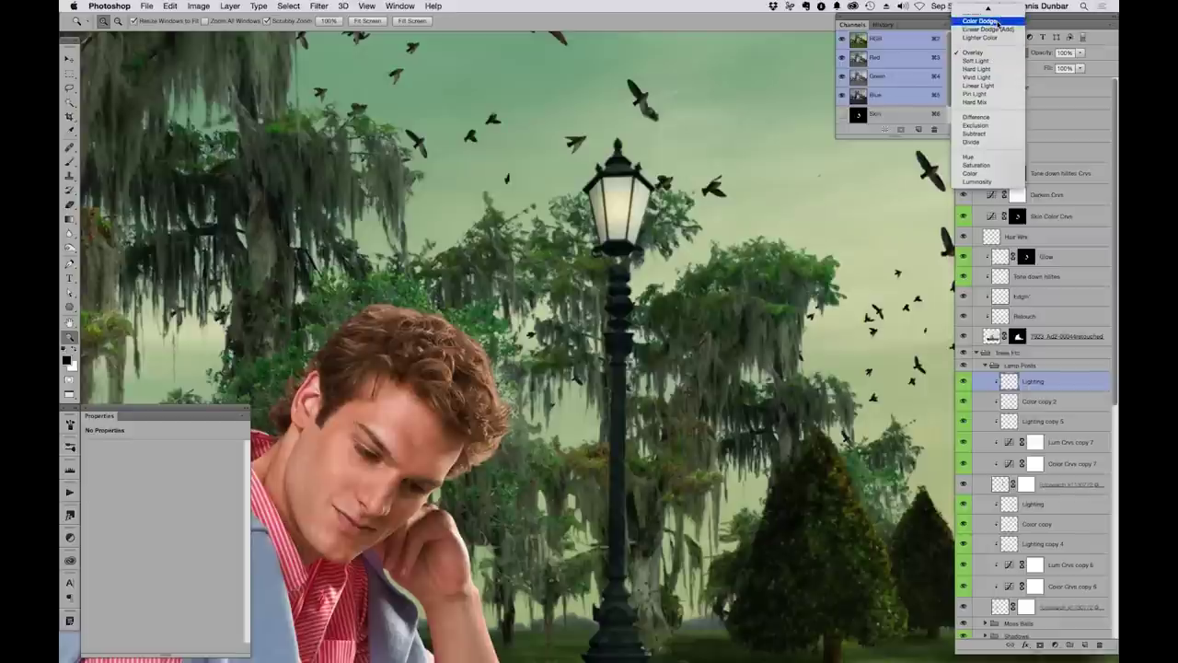
pyautogui.click(994, 22)
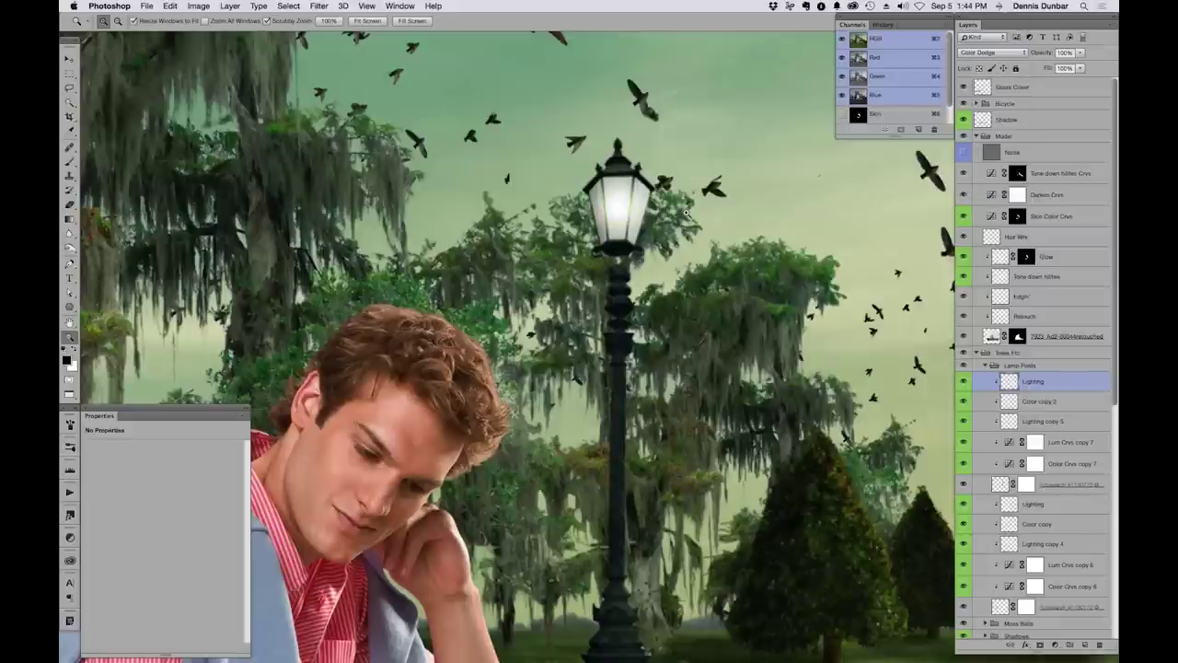
pyautogui.click(998, 52)
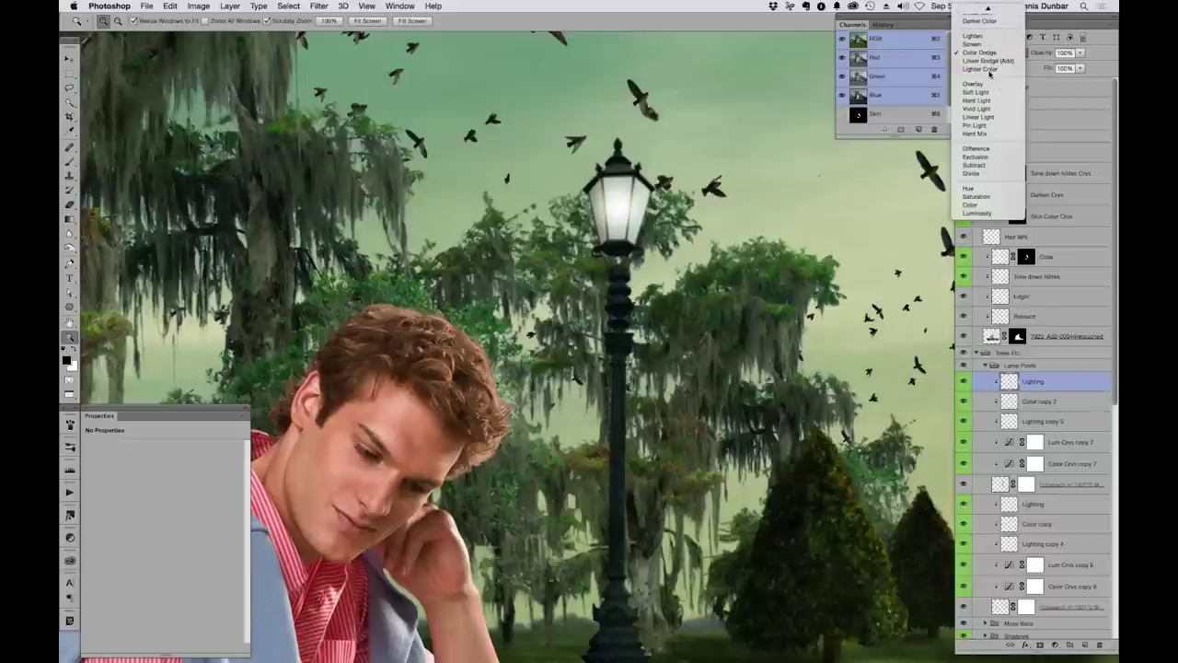
pyautogui.click(985, 84)
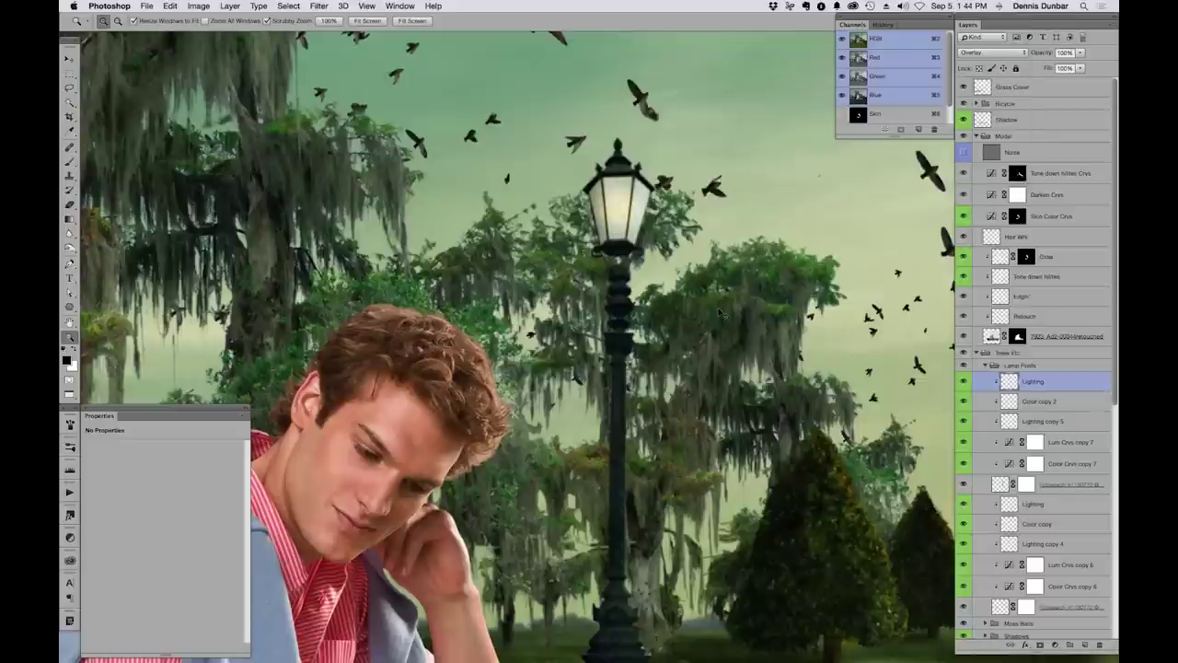
pyautogui.press('super+h')
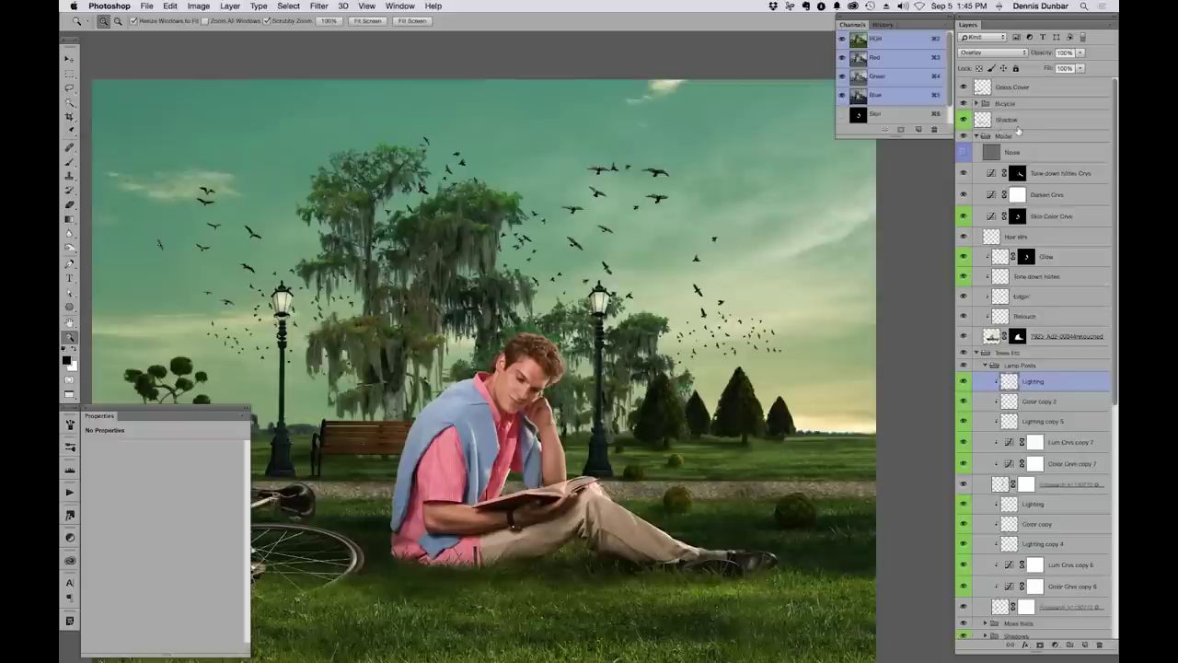
# Zoom in closely on the model's hair, then zoom back out to show the lamppost, bench and book
pyautogui.press('super+0')
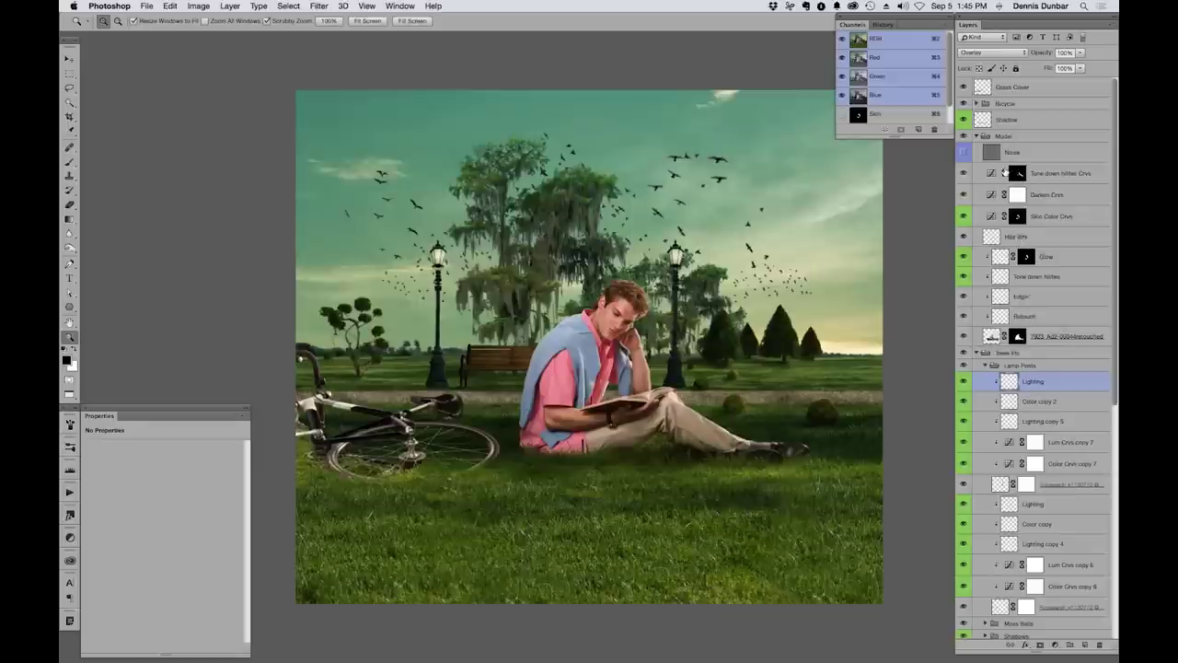
pyautogui.click(645, 289)
pyautogui.moveTo(645, 289); pyautogui.dragTo(742, 301)
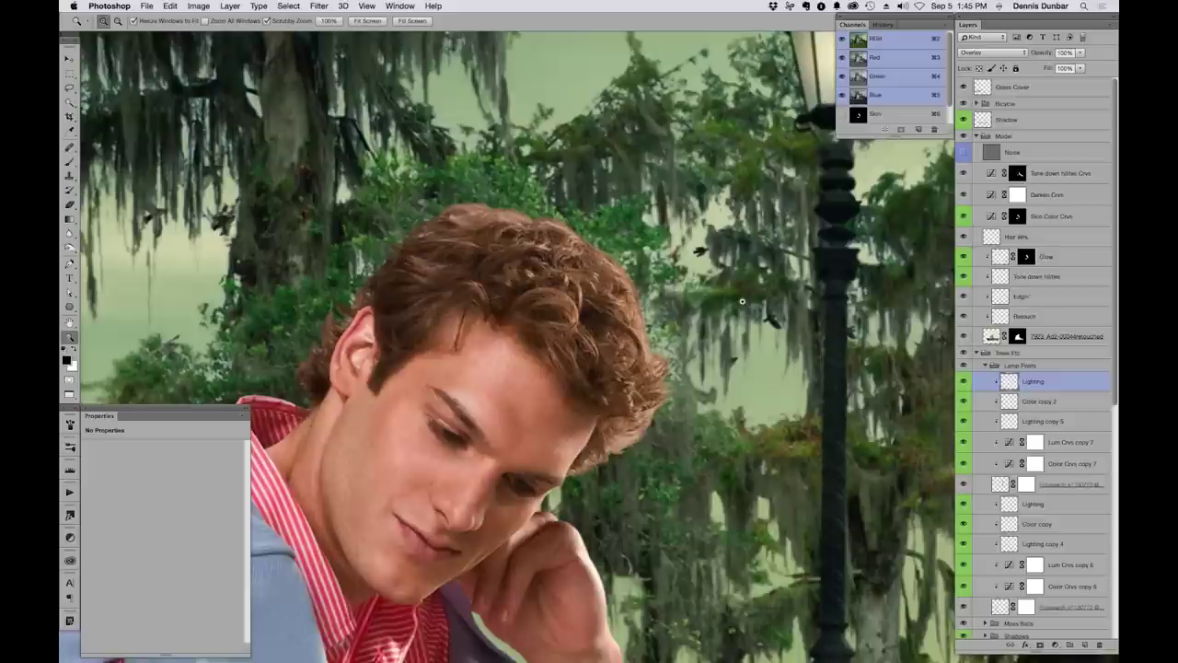
pyautogui.click(742, 301)
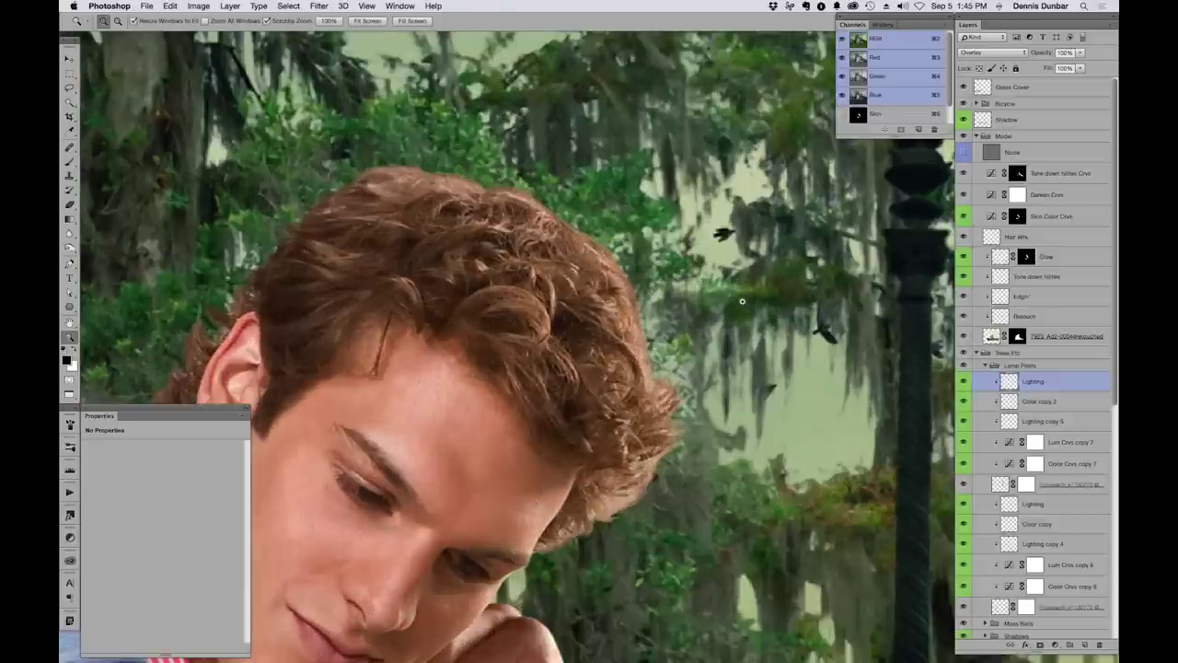
pyautogui.keyDown('alt'); pyautogui.click(742, 301); pyautogui.keyUp('alt')
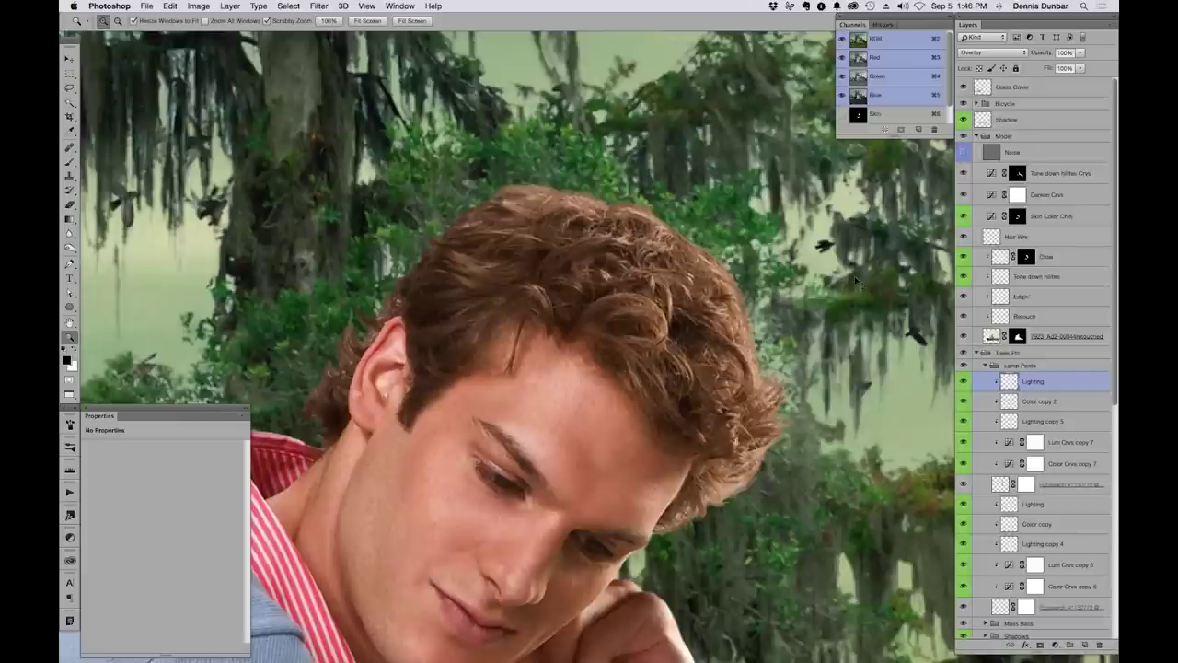
pyautogui.press('super+h')
pyautogui.press('super+minus')
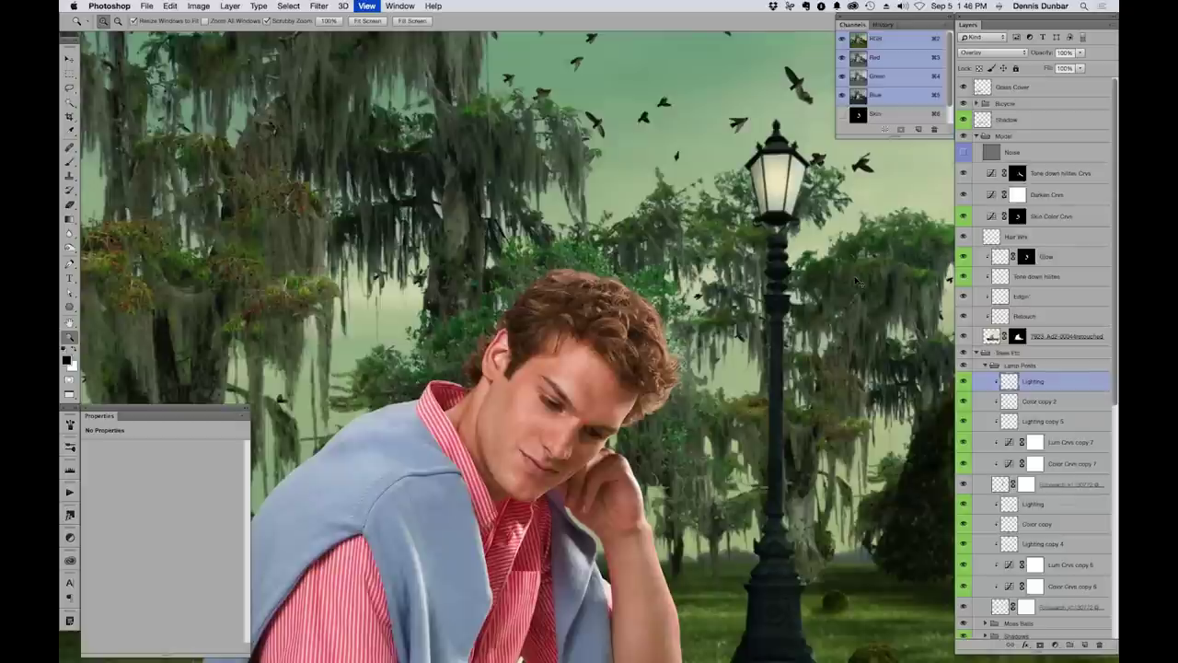
pyautogui.press('super+minus')
pyautogui.press('super+minus')
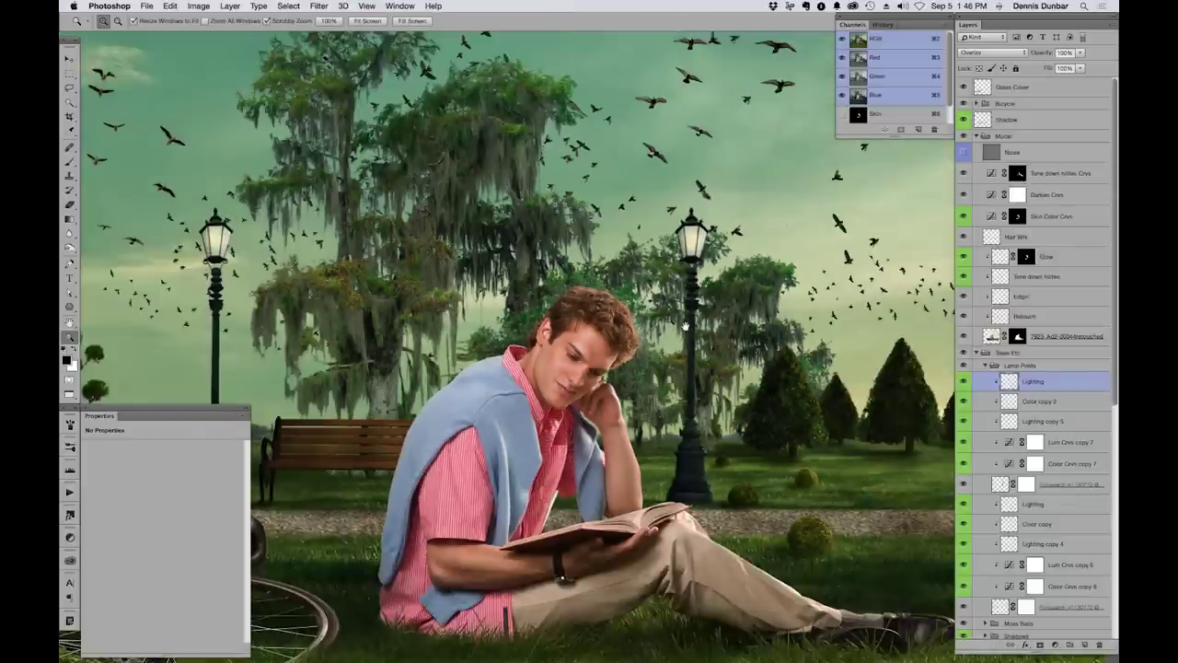
pyautogui.scroll(-5, 686, 324)
pyautogui.press('super+minus')
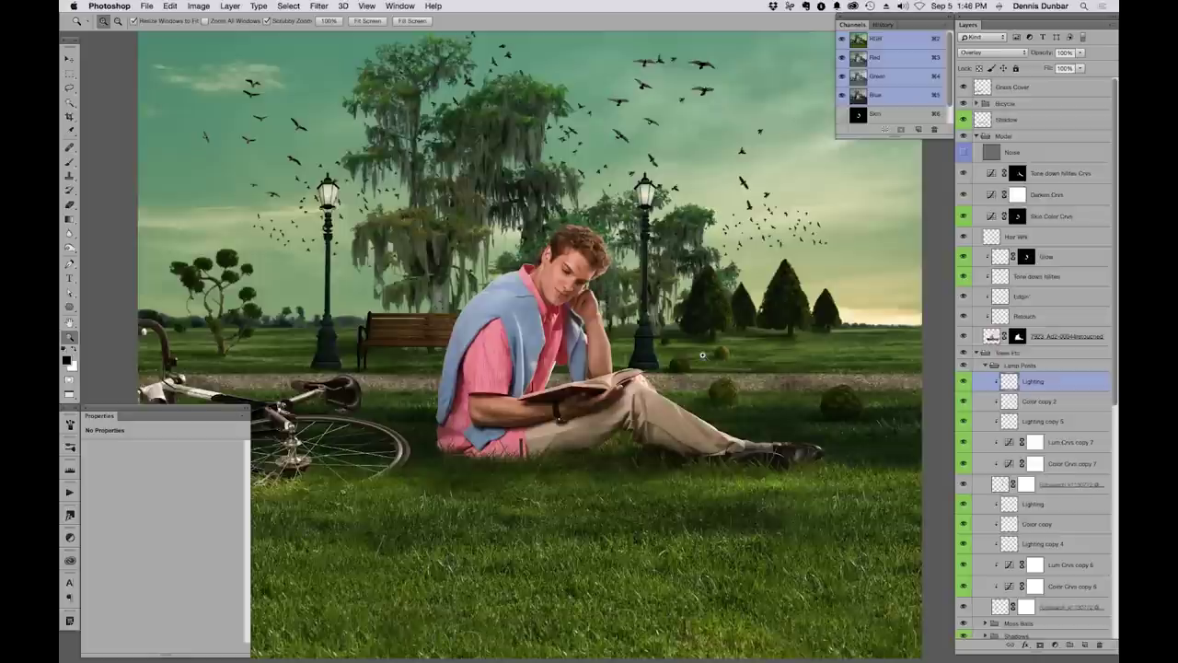
# Select the Model group, close the document with Don't Save, and switch to Adobe Bridge CC
pyautogui.click(1009, 136)
pyautogui.press('super+w')
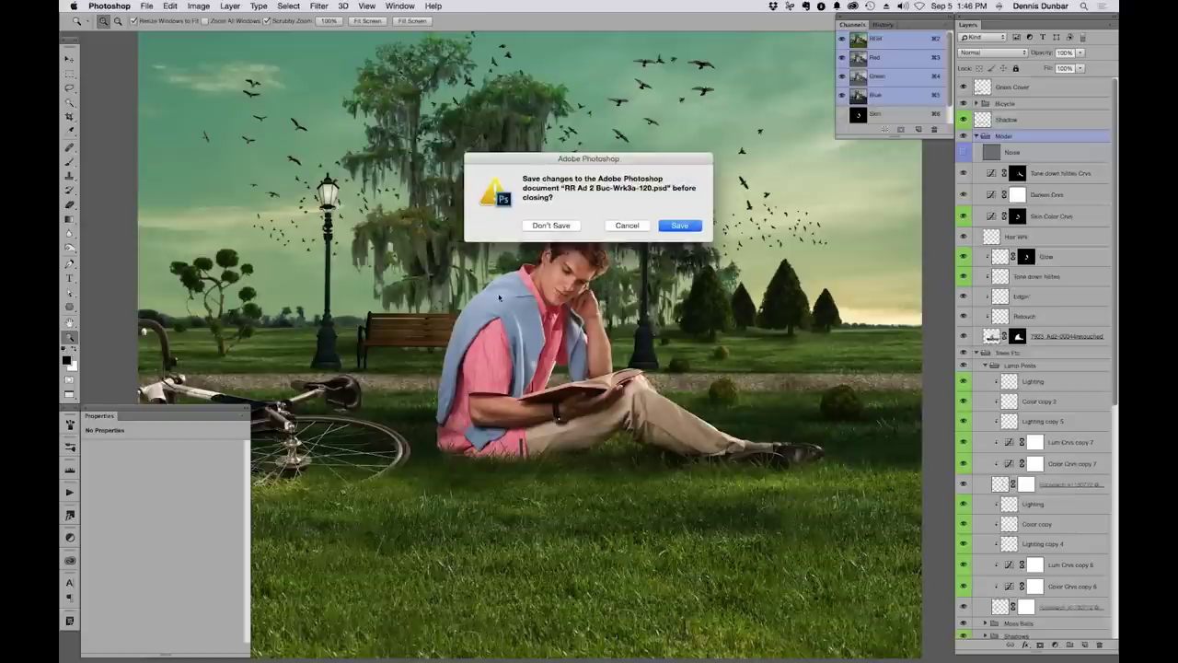
pyautogui.click(564, 226)
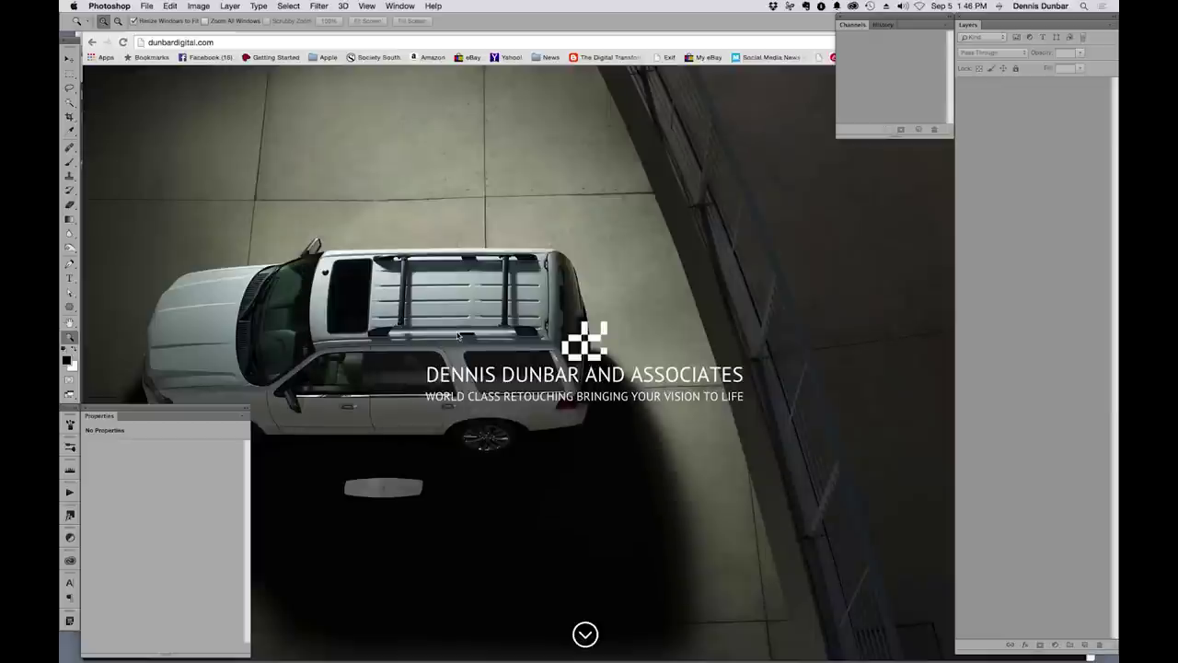
pyautogui.press('super+Tab')
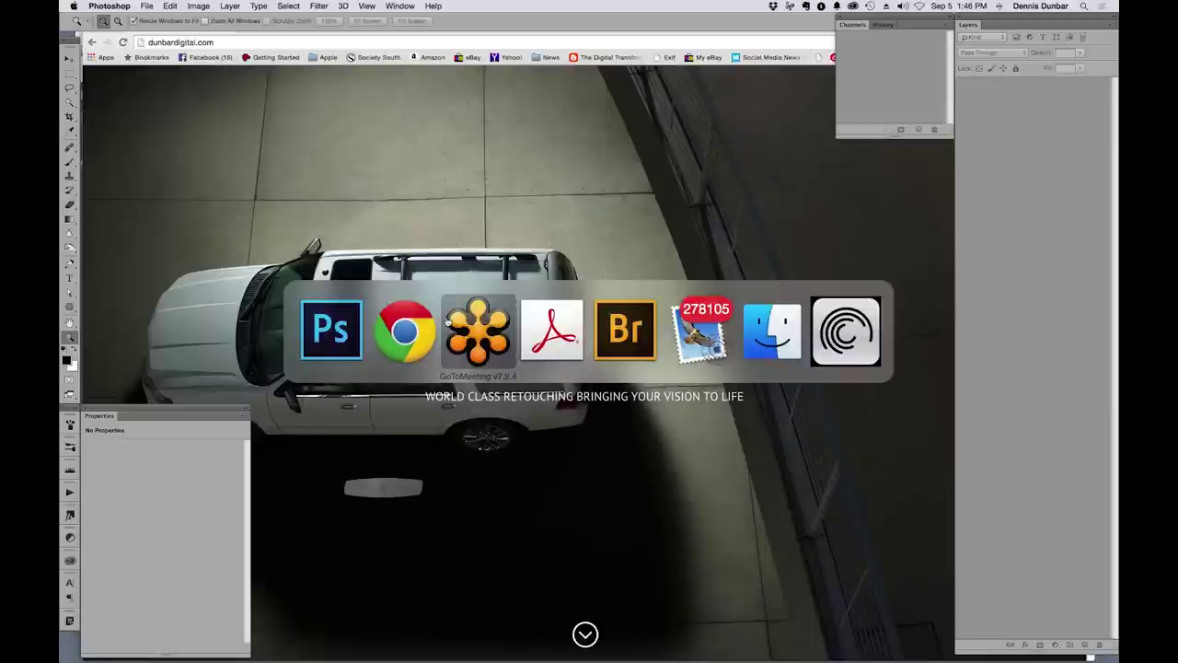
pyautogui.click(605, 314)
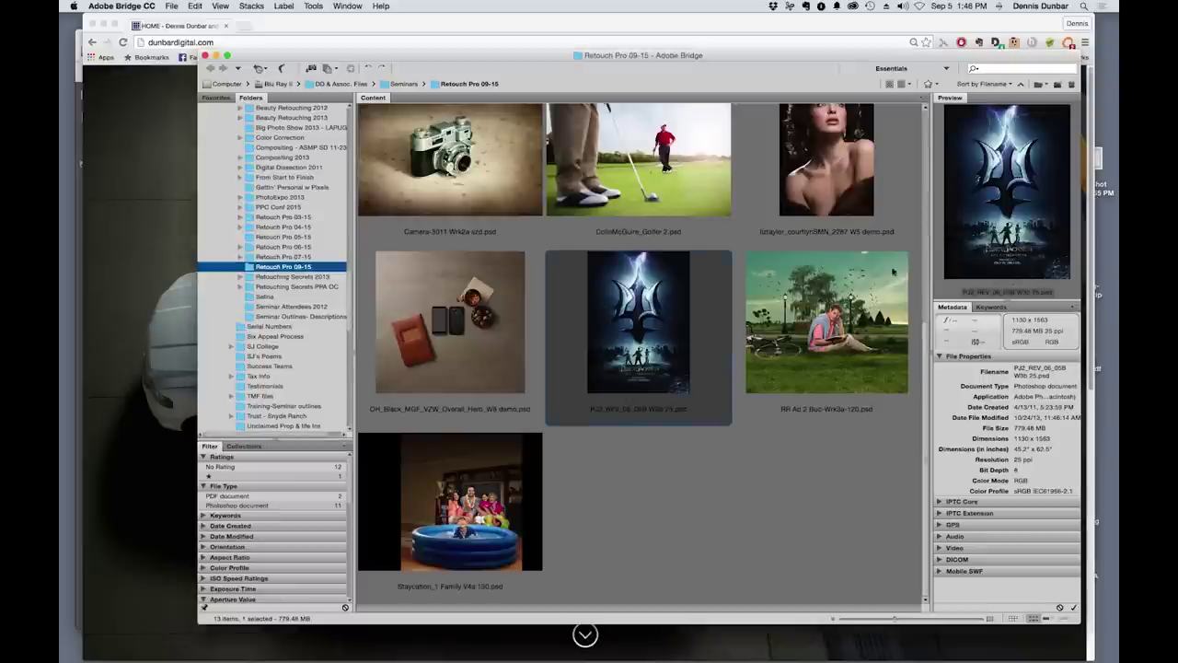
# Scroll up in Bridge, open the blonde portrait in Photoshop, and view it full screen
pyautogui.scroll(5, 924, 340)
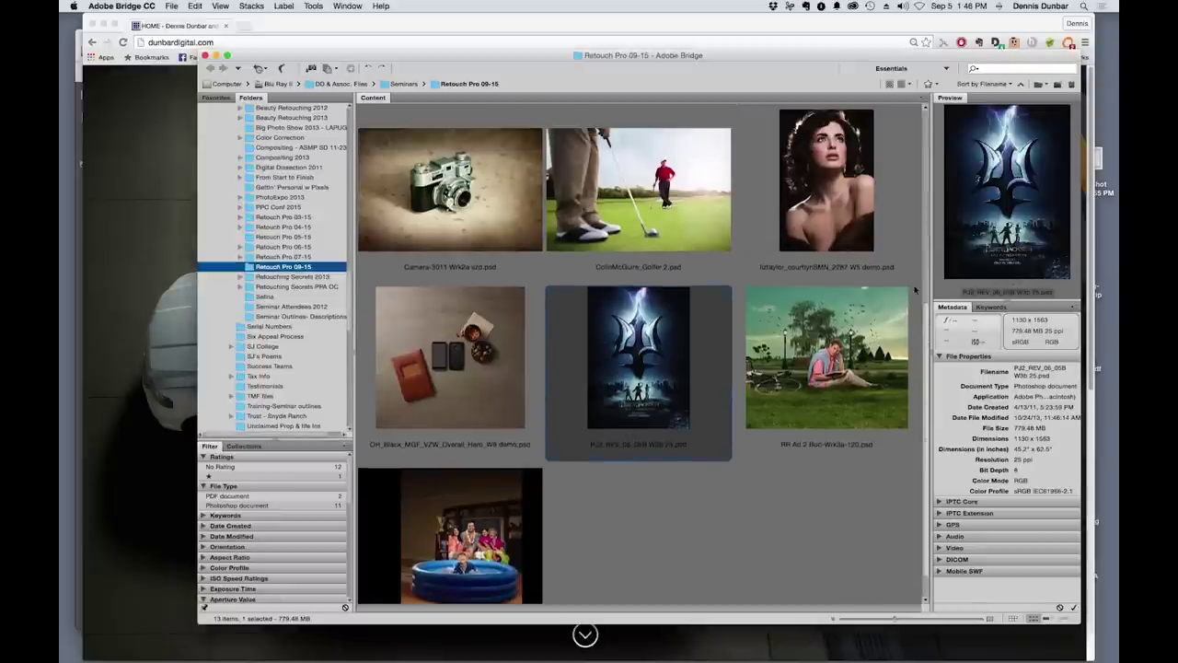
pyautogui.scroll(3, 925, 340)
pyautogui.click(622, 154)
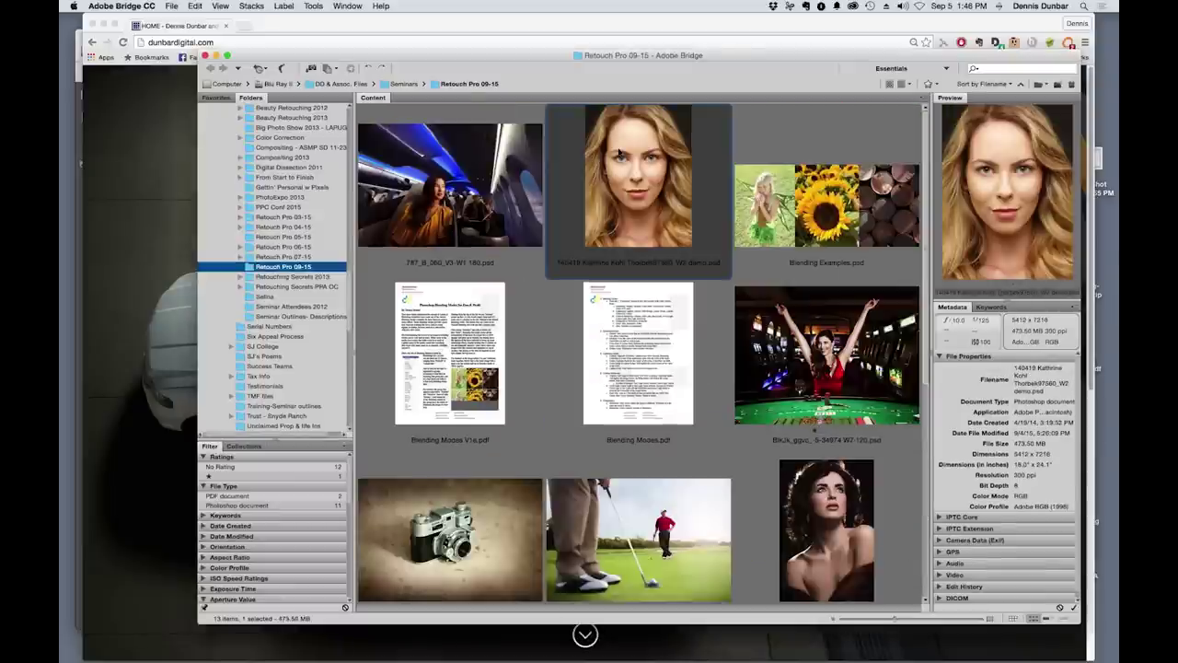
pyautogui.doubleClick(622, 154)
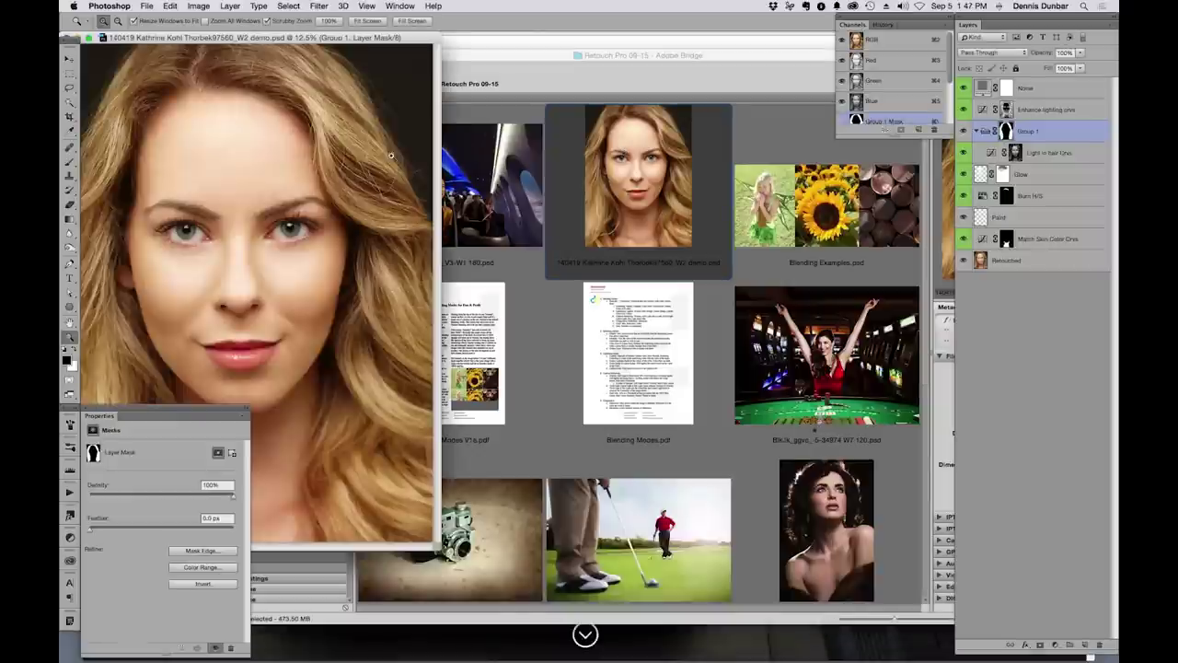
pyautogui.press('f')
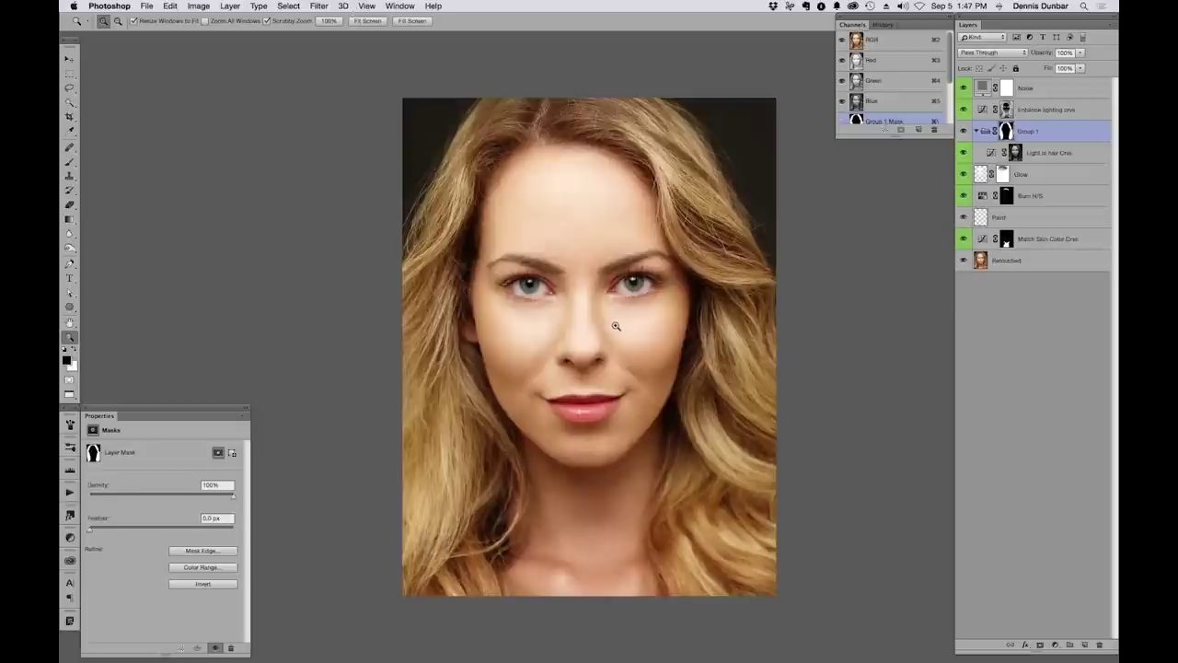
# Hide all layers above the Retouched base, then show and select Match Skin Color Crvs
pyautogui.moveTo(614, 327)
pyautogui.mouseDown()
pyautogui.moveTo(633, 328)
pyautogui.moveTo(623, 325)
pyautogui.mouseUp()
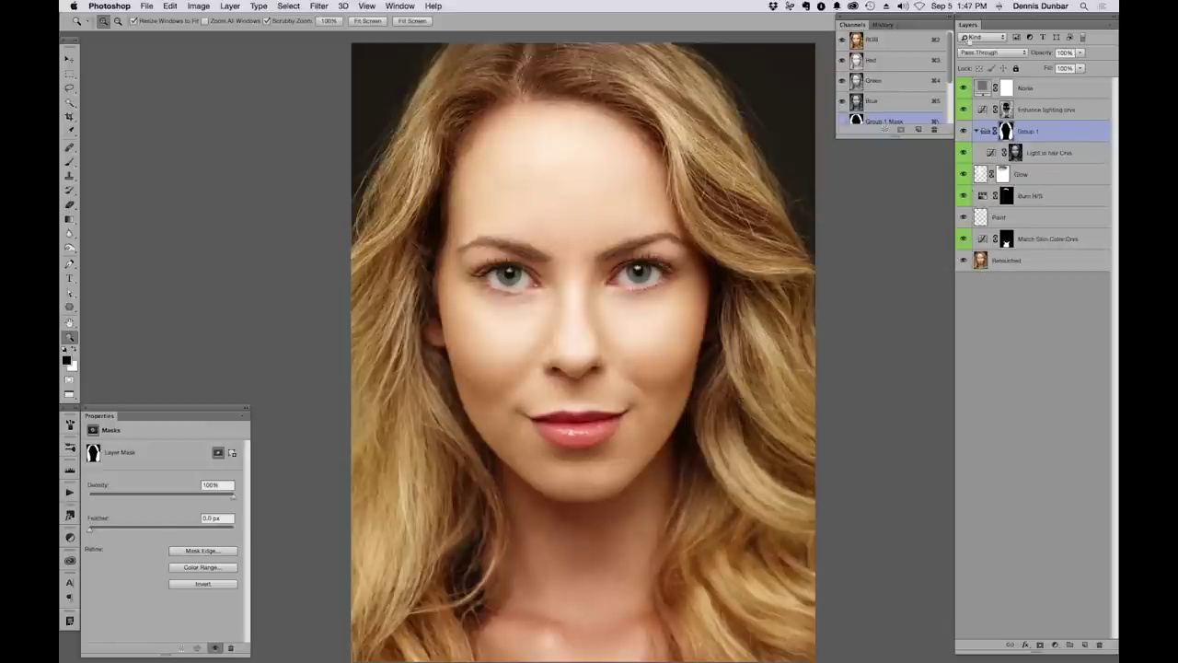
pyautogui.moveTo(964, 88); pyautogui.dragTo(963, 240)
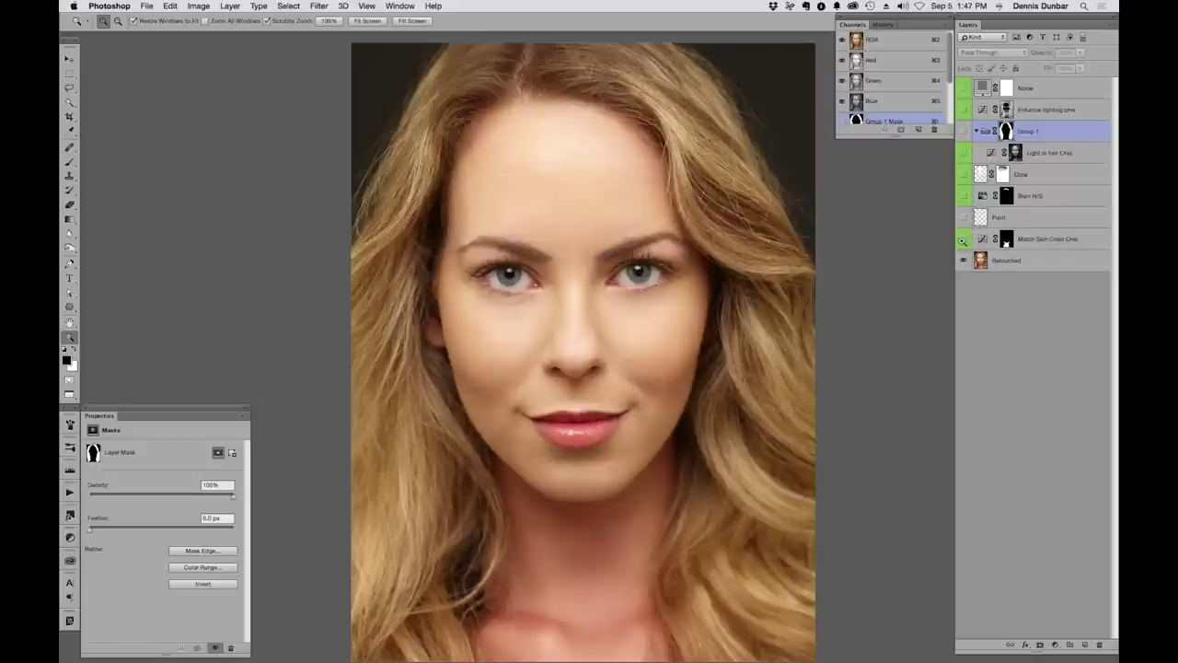
pyautogui.keyDown('alt'); pyautogui.click(690, 424); pyautogui.keyUp('alt')
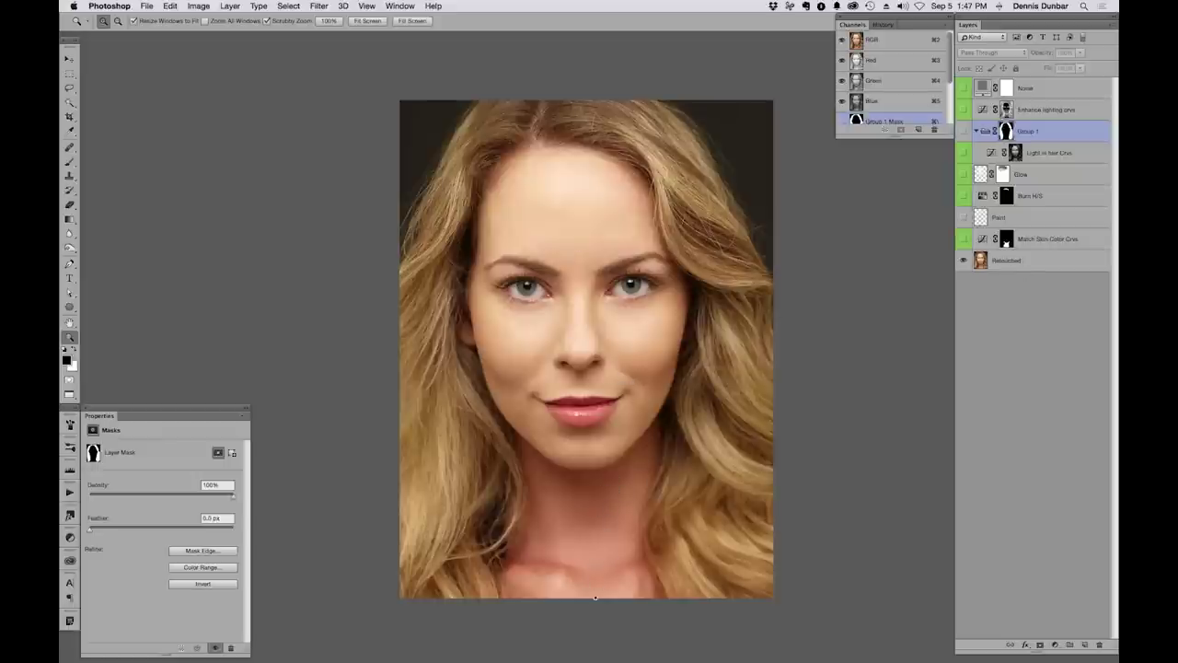
pyautogui.click(964, 239)
pyautogui.click(1028, 235)
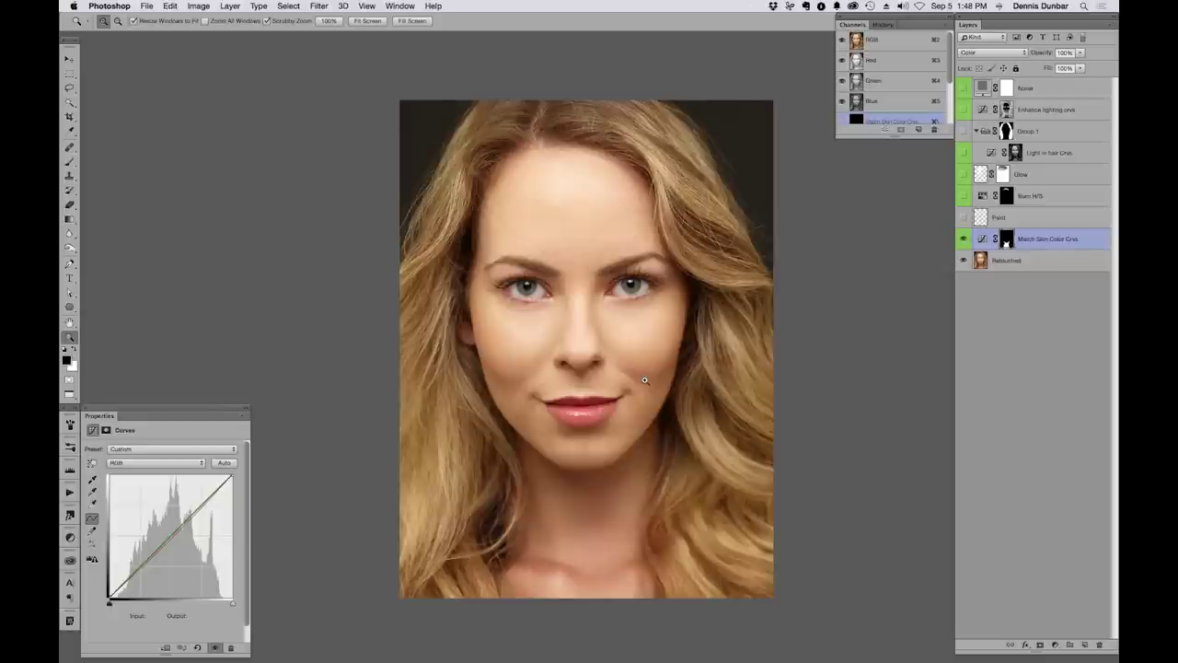
# Hide Match Skin Color Crvs and add a Curves layer named Color Crvs in Color mode
pyautogui.click(963, 238)
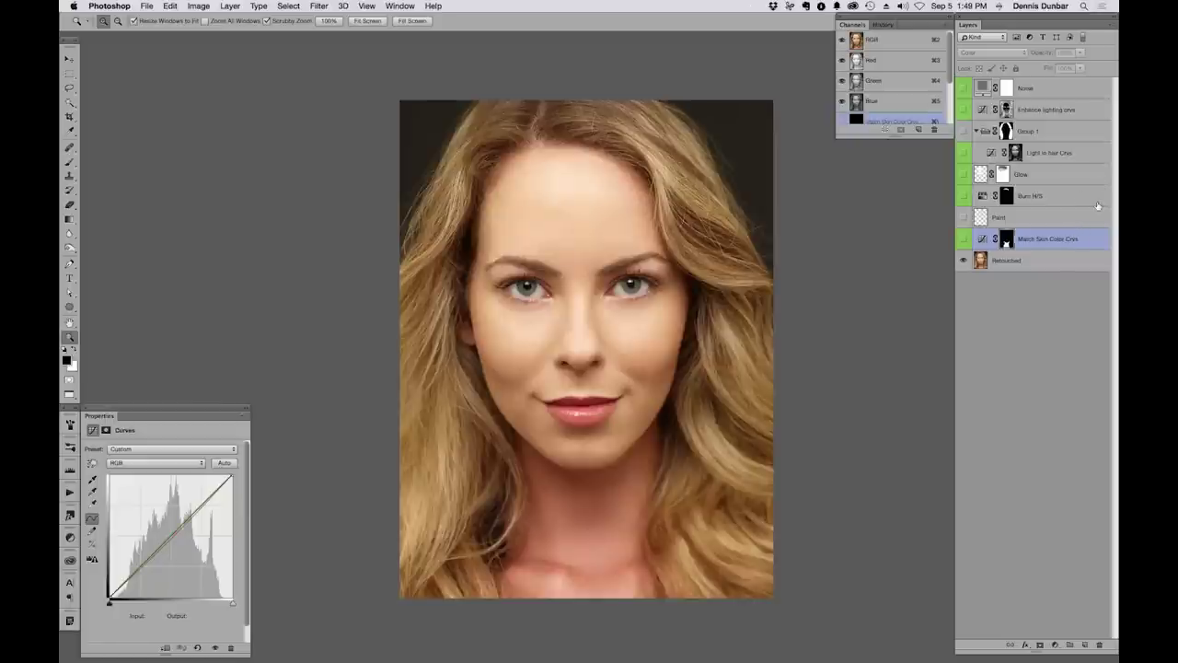
pyautogui.click(1055, 644)
pyautogui.keyDown('alt'); pyautogui.click(1073, 505); pyautogui.keyUp('alt')
pyautogui.write('Color Crvs')
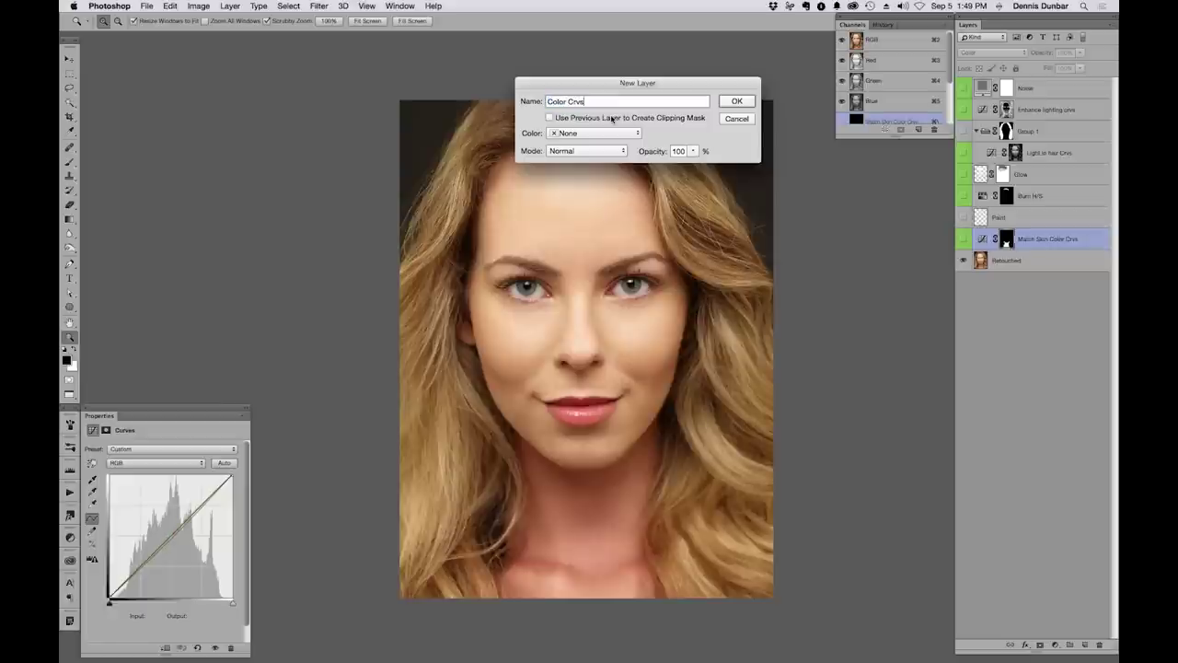
pyautogui.click(585, 151)
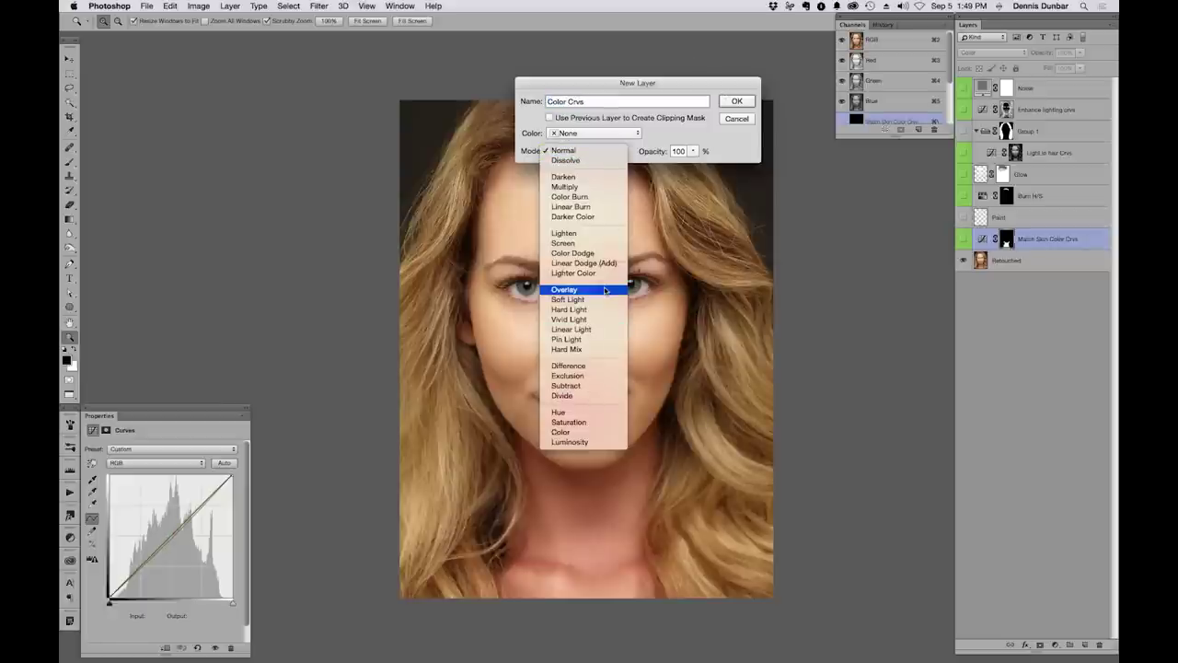
pyautogui.click(600, 436)
pyautogui.press('Return')
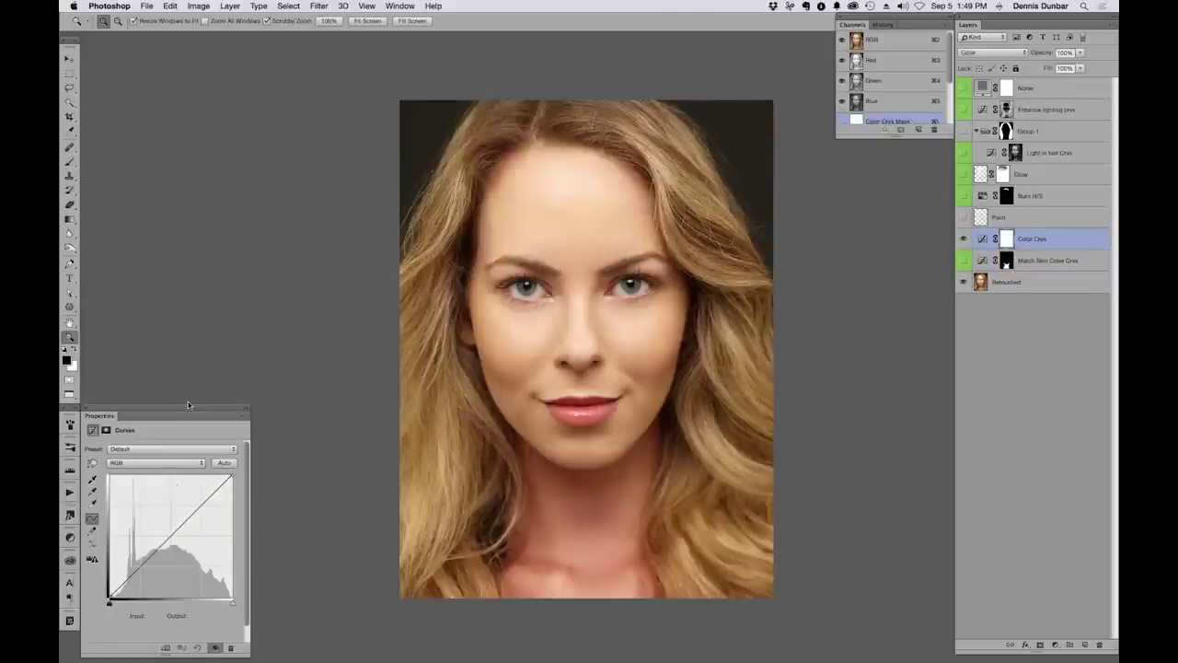
# Try a lifted Red curve, then straighten it, and adjust the Blue curve to reduce yellowness
pyautogui.click(152, 463)
pyautogui.click(154, 475)
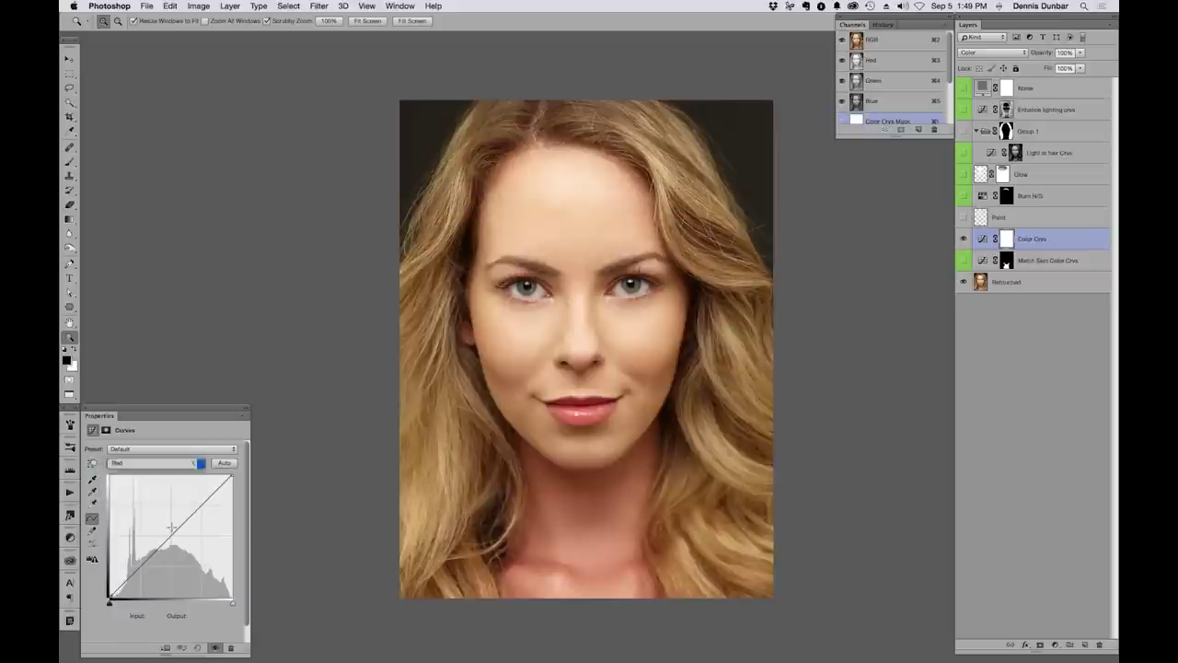
pyautogui.moveTo(167, 535); pyautogui.dragTo(167, 532)
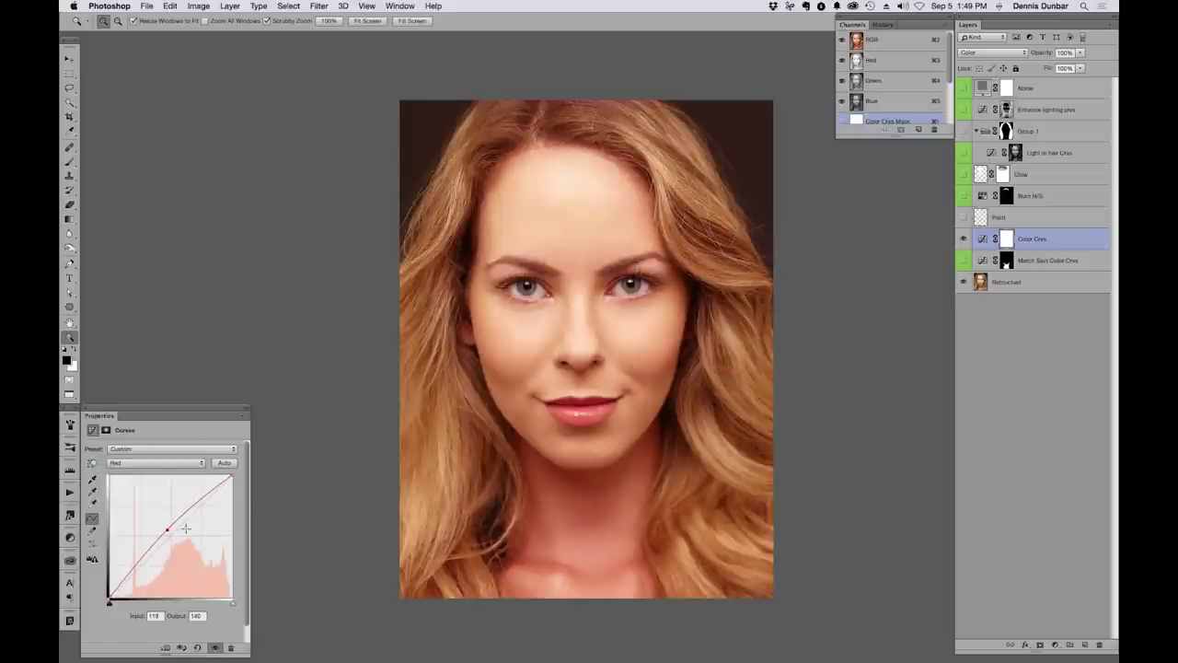
pyautogui.moveTo(167, 530); pyautogui.dragTo(175, 465)
pyautogui.click(179, 462)
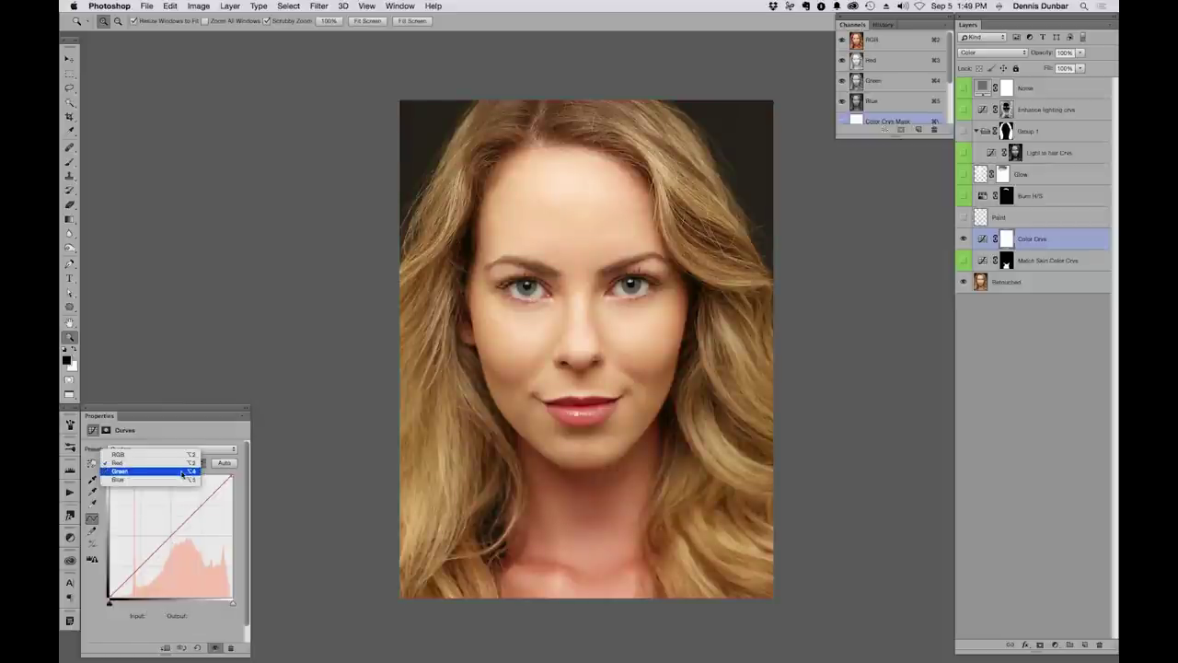
pyautogui.click(183, 480)
pyautogui.moveTo(180, 527); pyautogui.dragTo(183, 533)
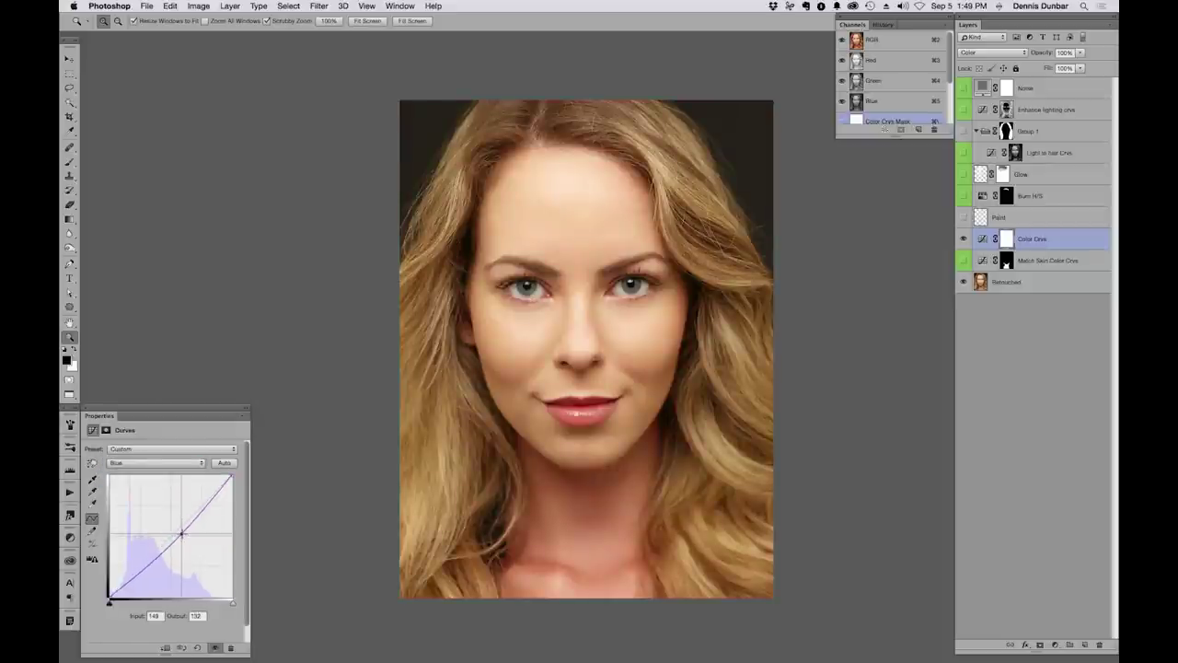
pyautogui.moveTo(182, 533); pyautogui.dragTo(177, 530)
# Add and fine-tune a Green curve point, then remove it to straighten the Green curve
pyautogui.click(157, 462)
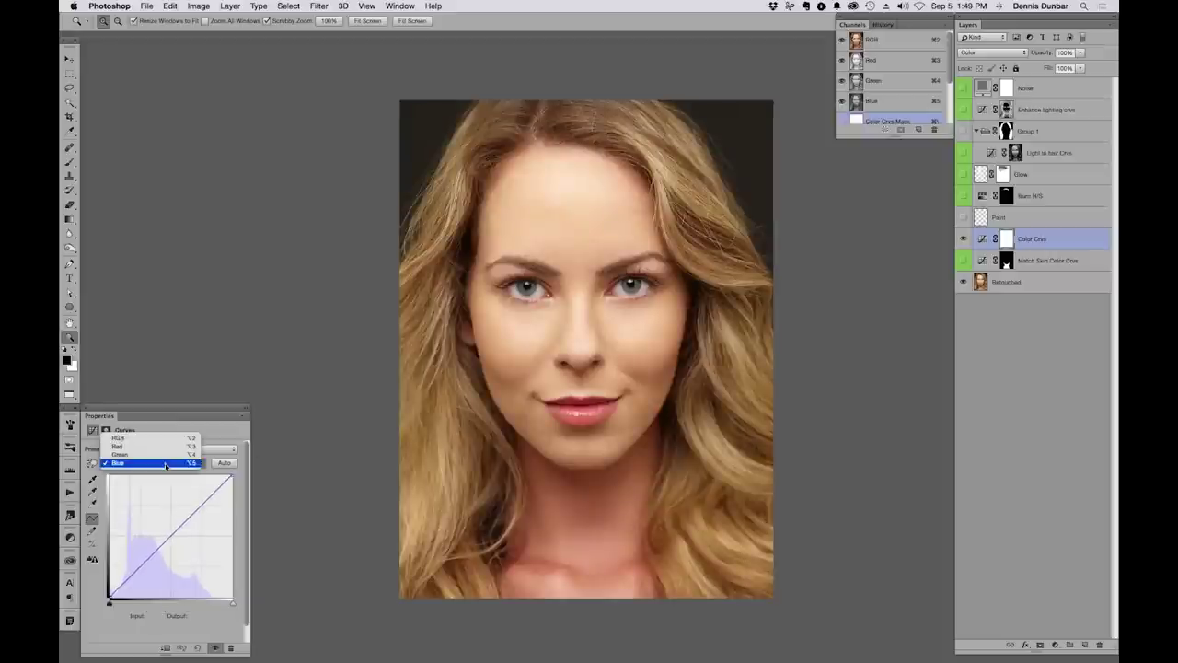
pyautogui.click(152, 451)
pyautogui.click(170, 529)
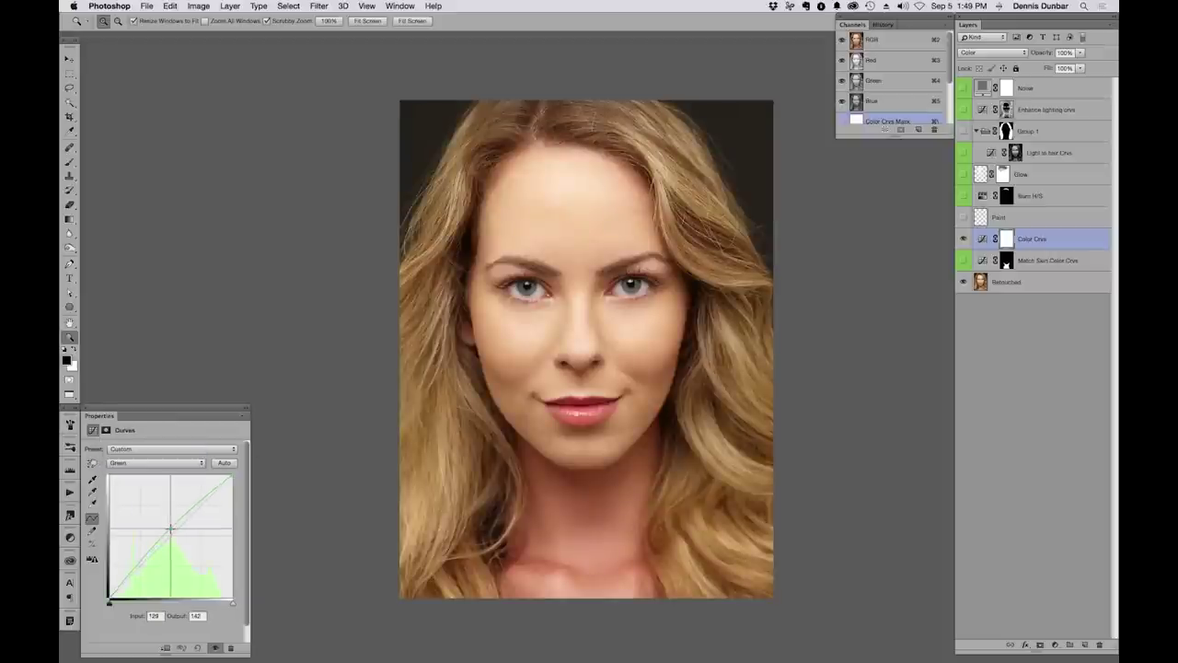
pyautogui.press('Up')
pyautogui.moveTo(170, 530); pyautogui.dragTo(176, 534)
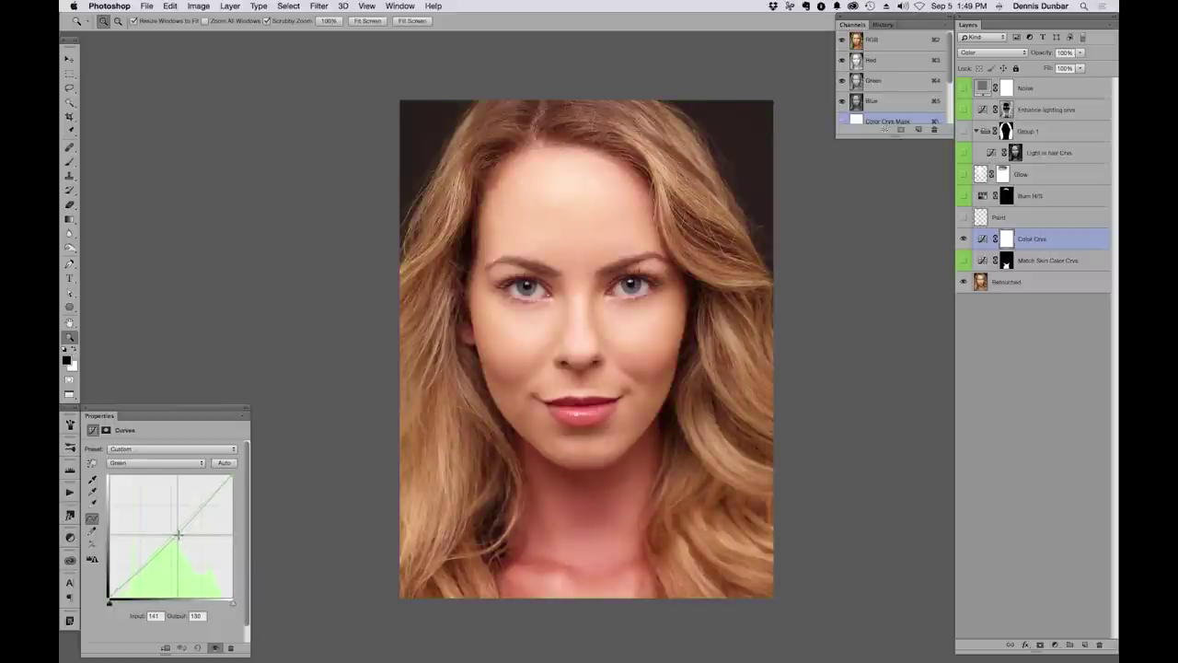
pyautogui.moveTo(179, 534); pyautogui.dragTo(178, 533)
pyautogui.moveTo(179, 534); pyautogui.dragTo(178, 533)
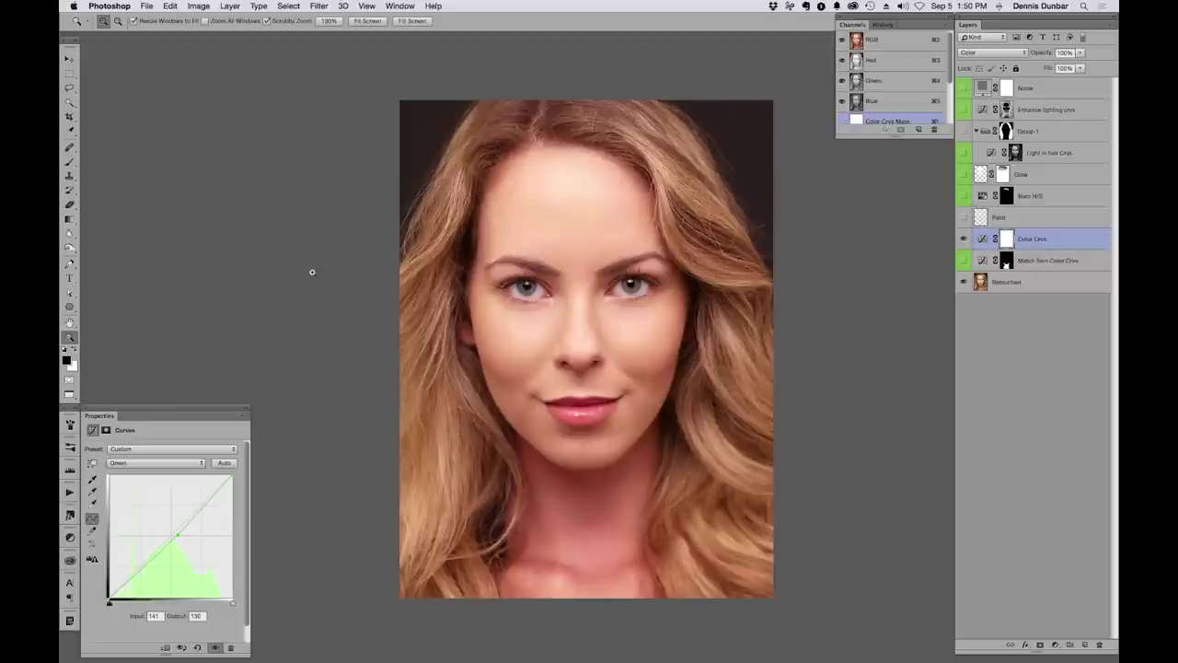
pyautogui.moveTo(178, 534); pyautogui.dragTo(298, 366)
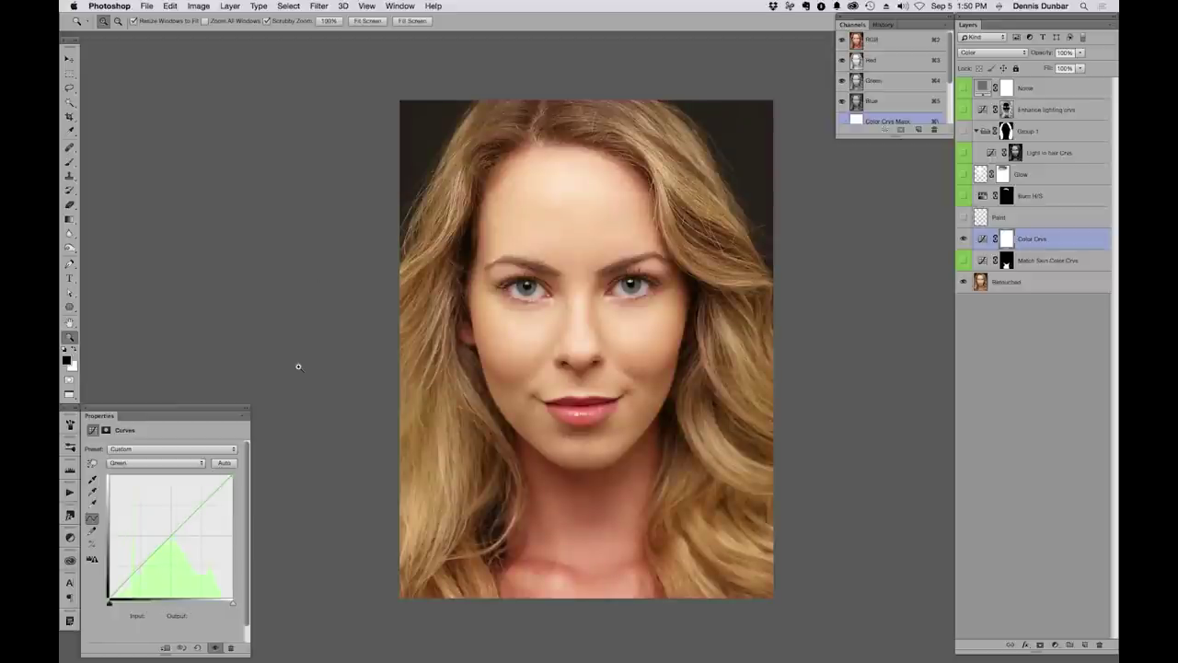
# Hide Color Crvs, reselect Match Skin Color Crvs, and toggle the Paint layer to compare the chin
pyautogui.click(964, 239)
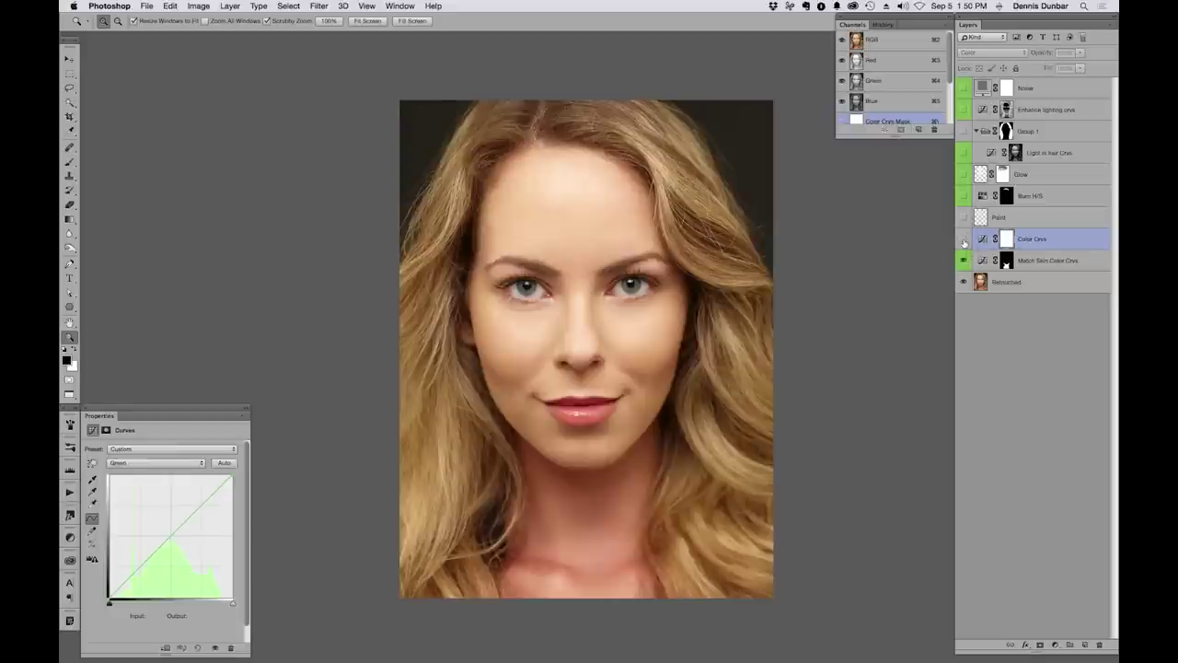
pyautogui.click(1048, 260)
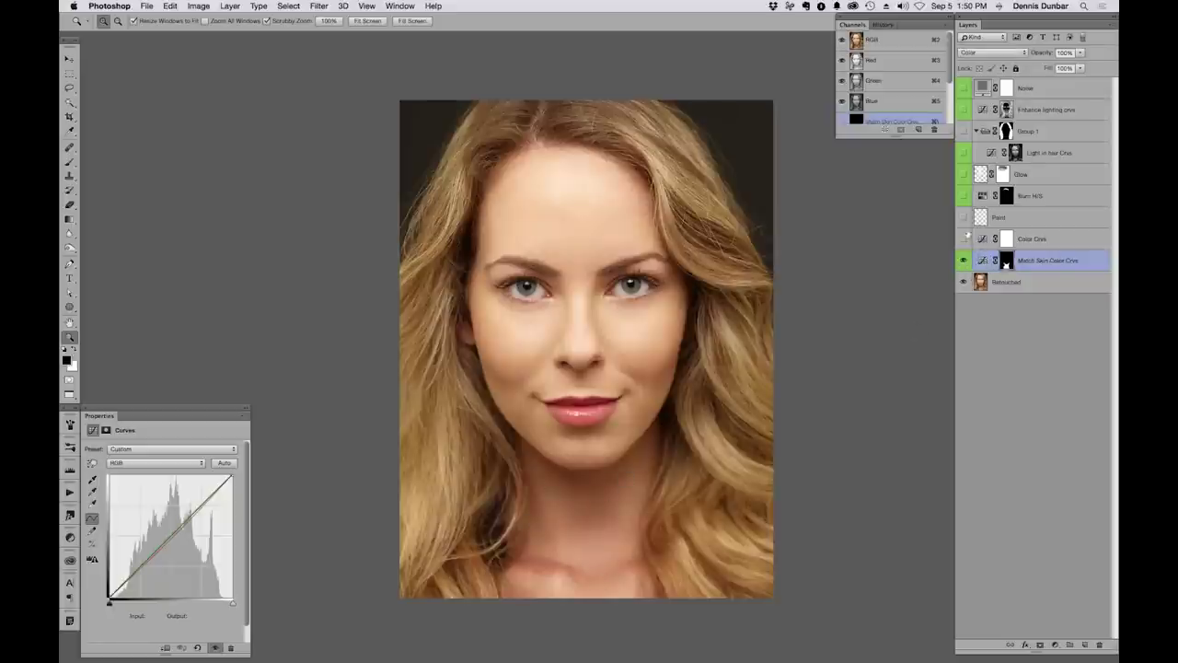
pyautogui.click(963, 218)
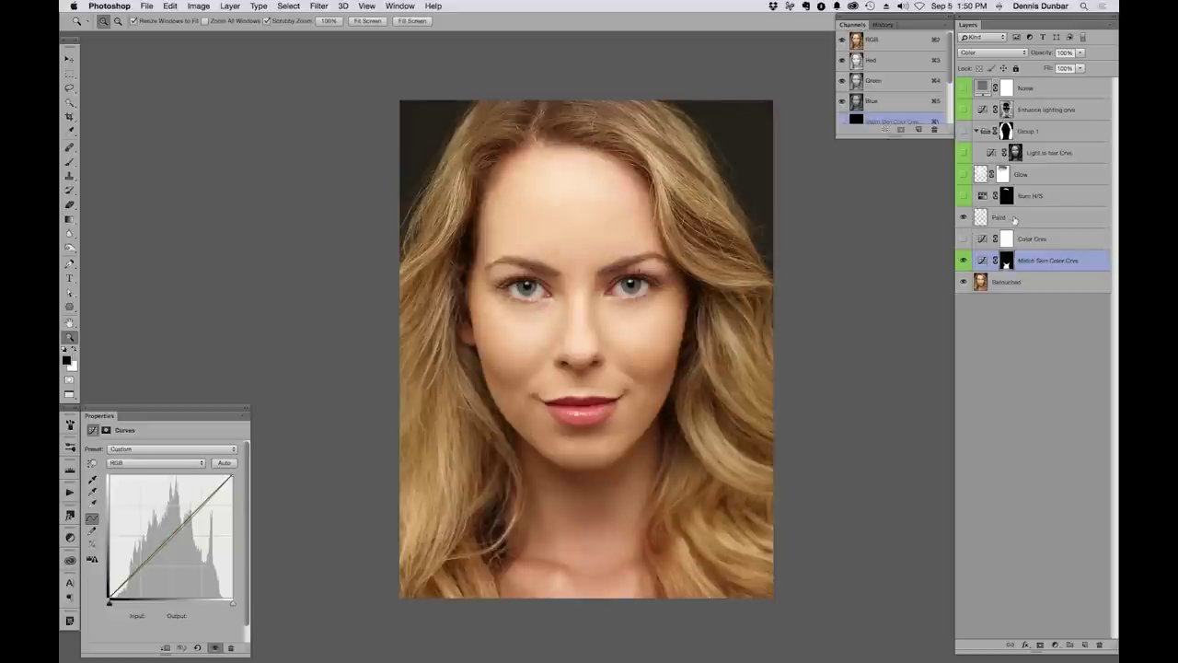
pyautogui.click(964, 219)
pyautogui.click(964, 219)
pyautogui.click(996, 214)
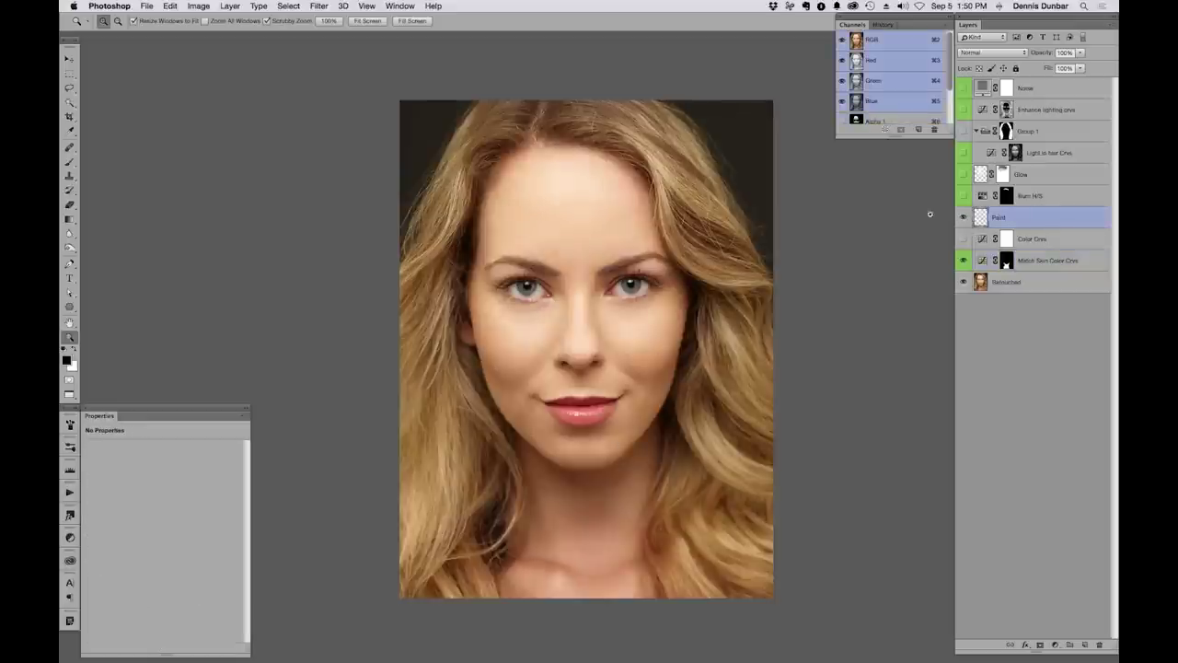
pyautogui.click(963, 219)
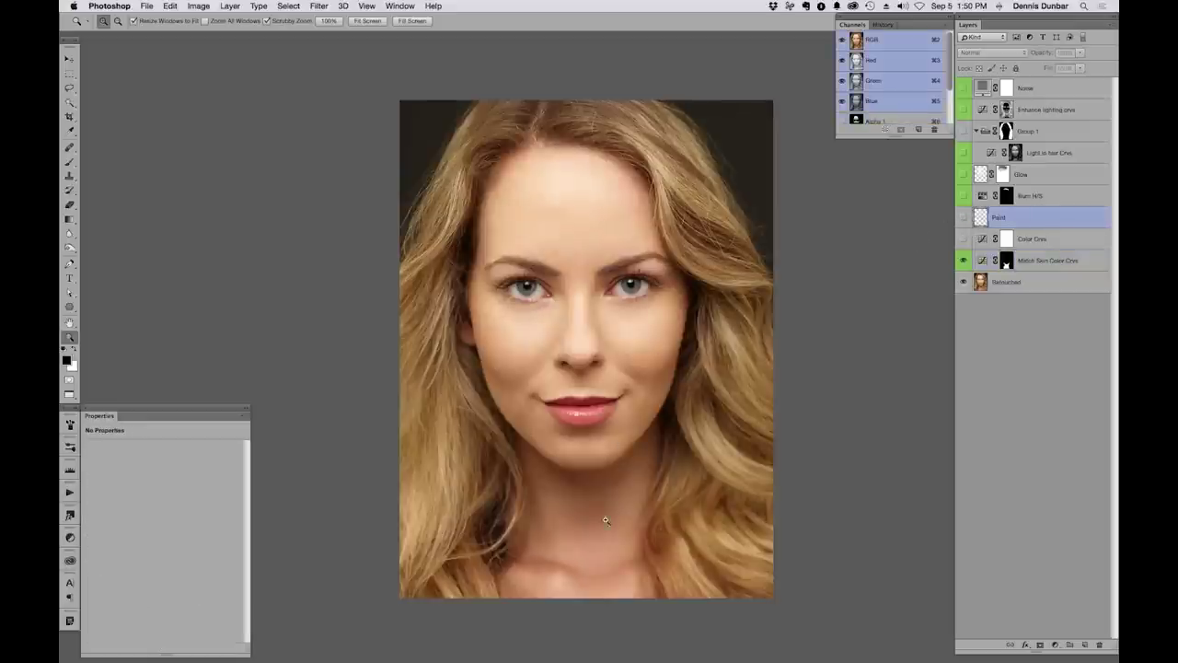
pyautogui.click(963, 219)
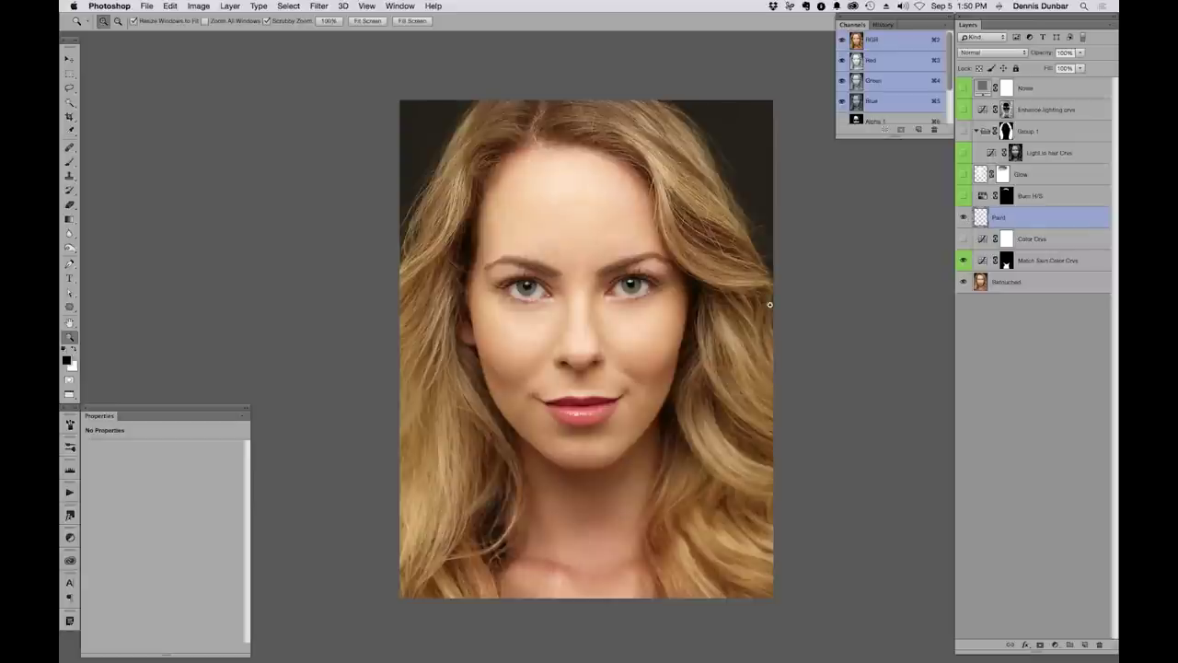
# Enable Burn H/S, toggle it to compare the forehead hair, then turn on Glow
pyautogui.click(1044, 191)
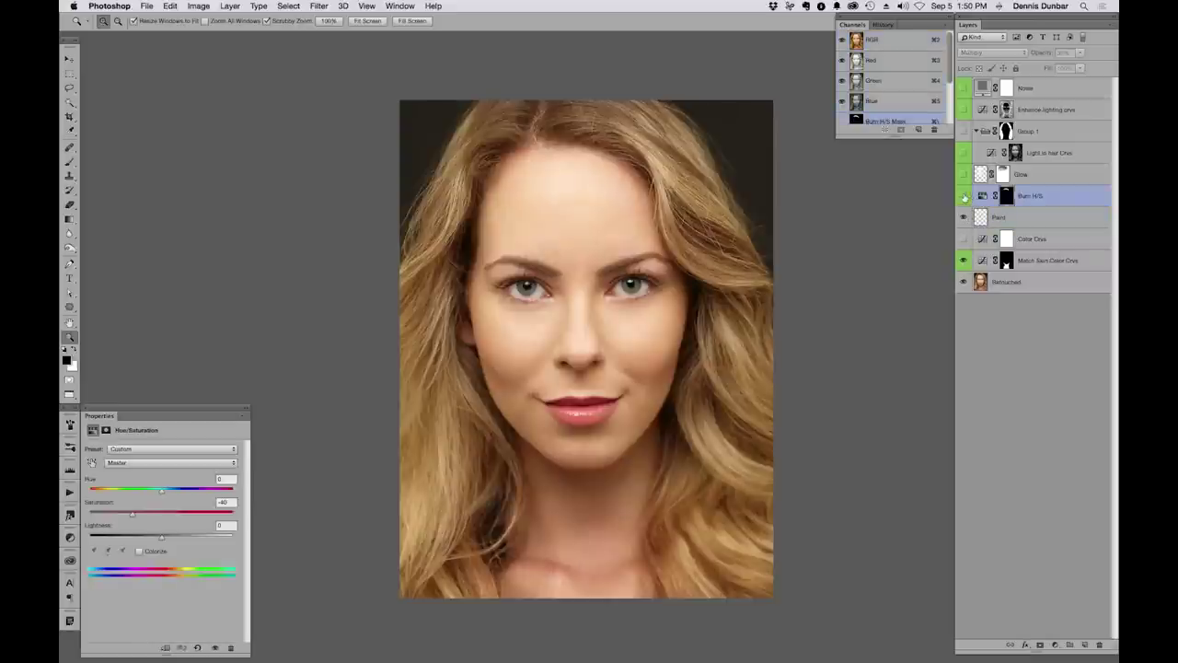
pyautogui.click(963, 195)
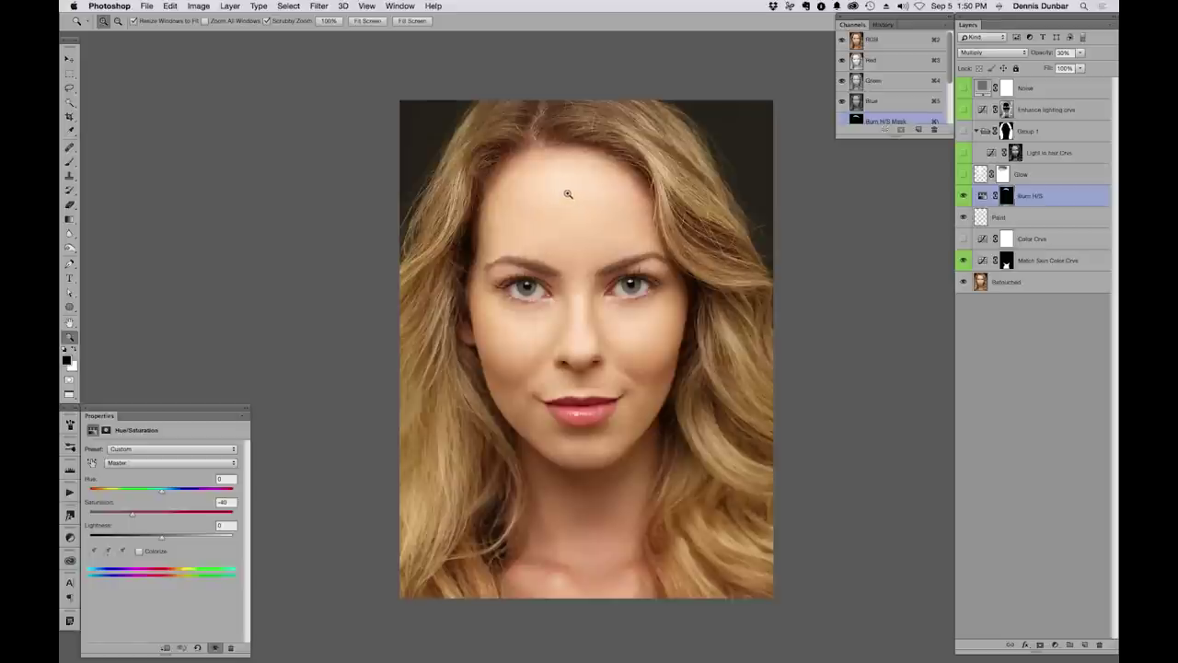
pyautogui.click(1061, 194)
pyautogui.click(964, 196)
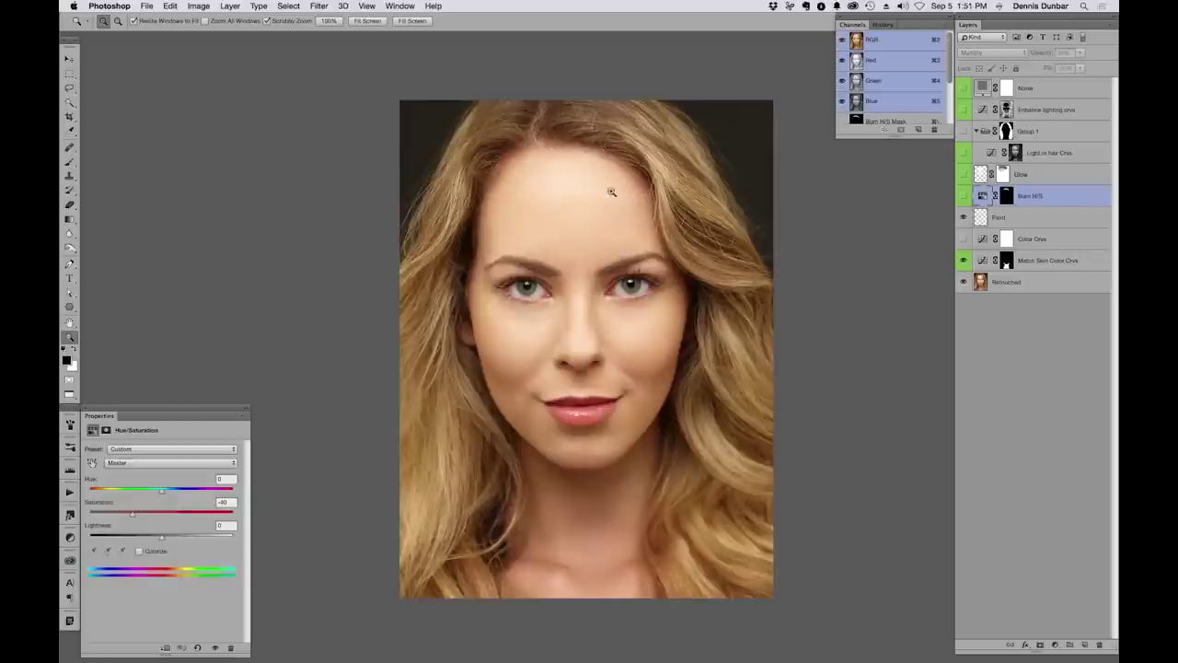
pyautogui.click(963, 196)
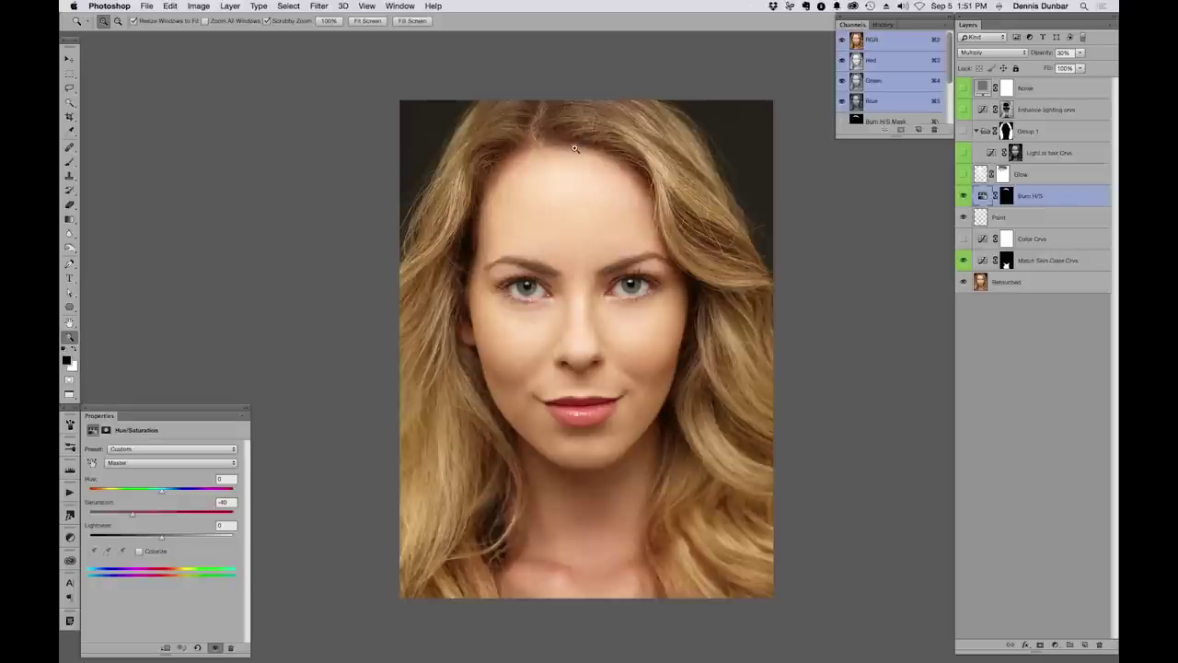
pyautogui.click(964, 195)
pyautogui.click(964, 195)
pyautogui.click(964, 195)
pyautogui.click(964, 195)
pyautogui.click(1042, 175)
pyautogui.click(963, 174)
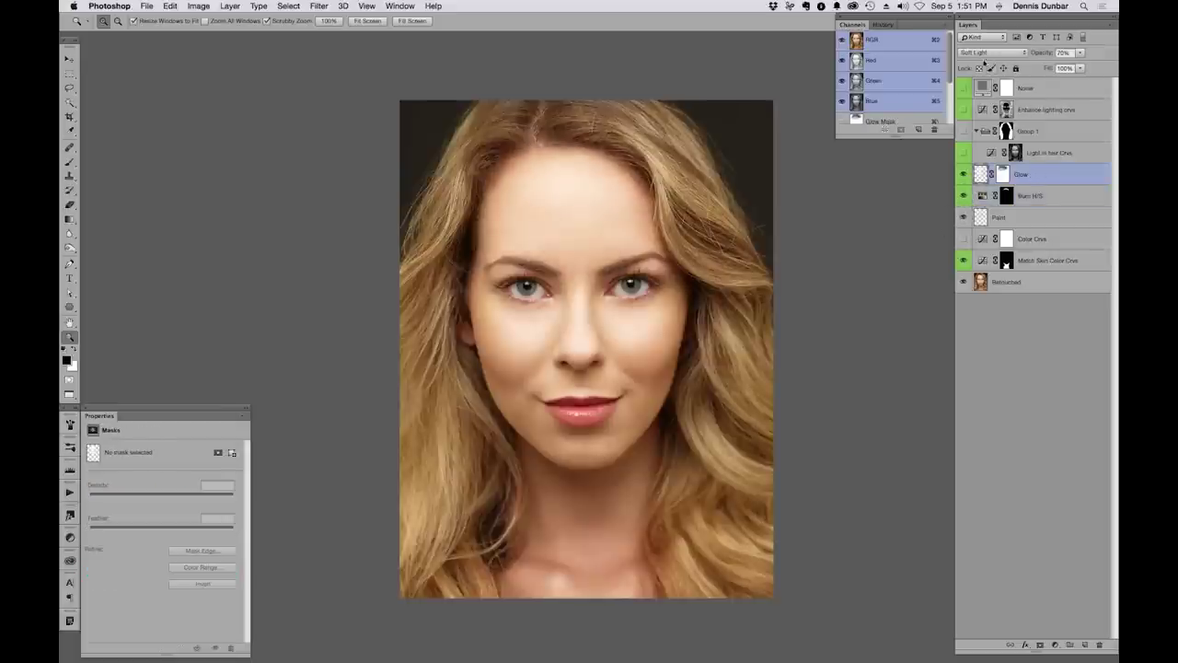
# Compare Glow off and on, enable Light in hair Crvs and Group 1, then view Blue copy alone
pyautogui.click(964, 174)
pyautogui.click(964, 174)
pyautogui.click(964, 155)
pyautogui.click(1044, 152)
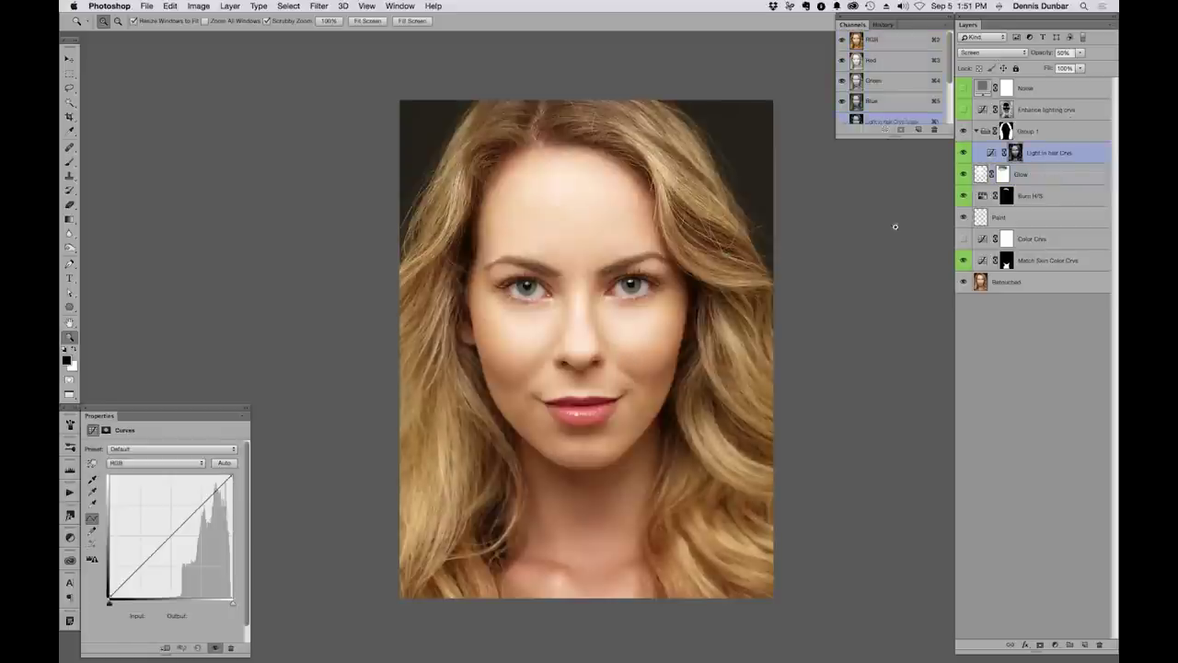
pyautogui.moveTo(895, 136); pyautogui.dragTo(894, 210)
pyautogui.click(897, 164)
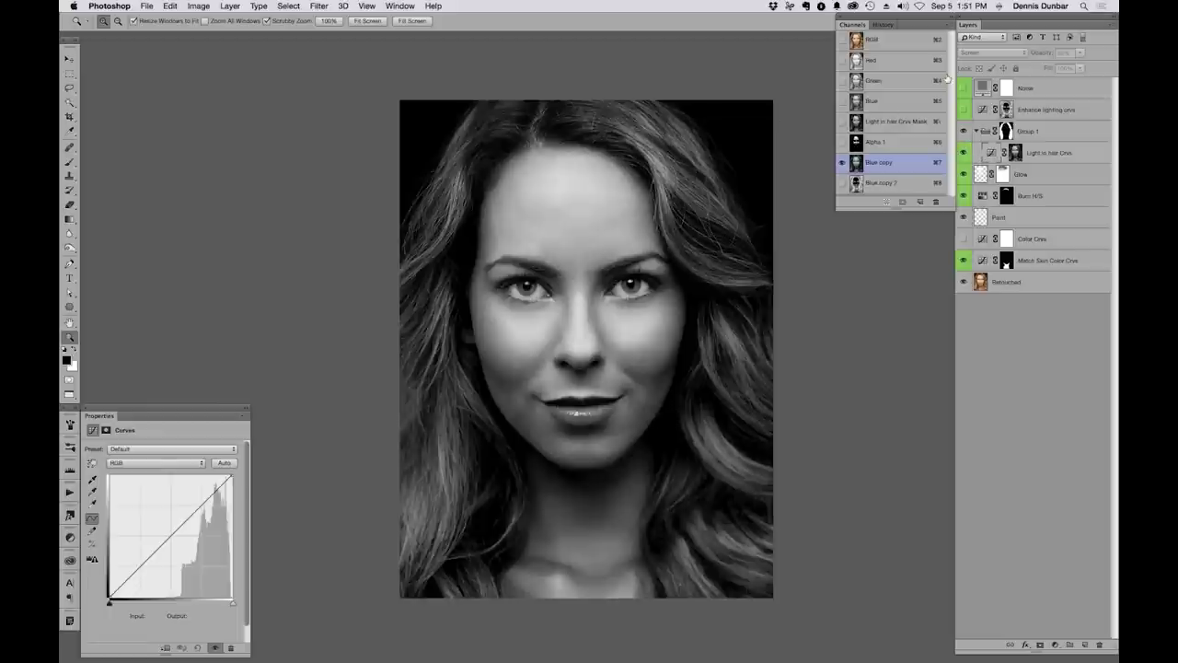
# Return to the RGB composite and view the Light in hair Crvs mask on its own
pyautogui.click(895, 41)
pyautogui.click(1006, 131)
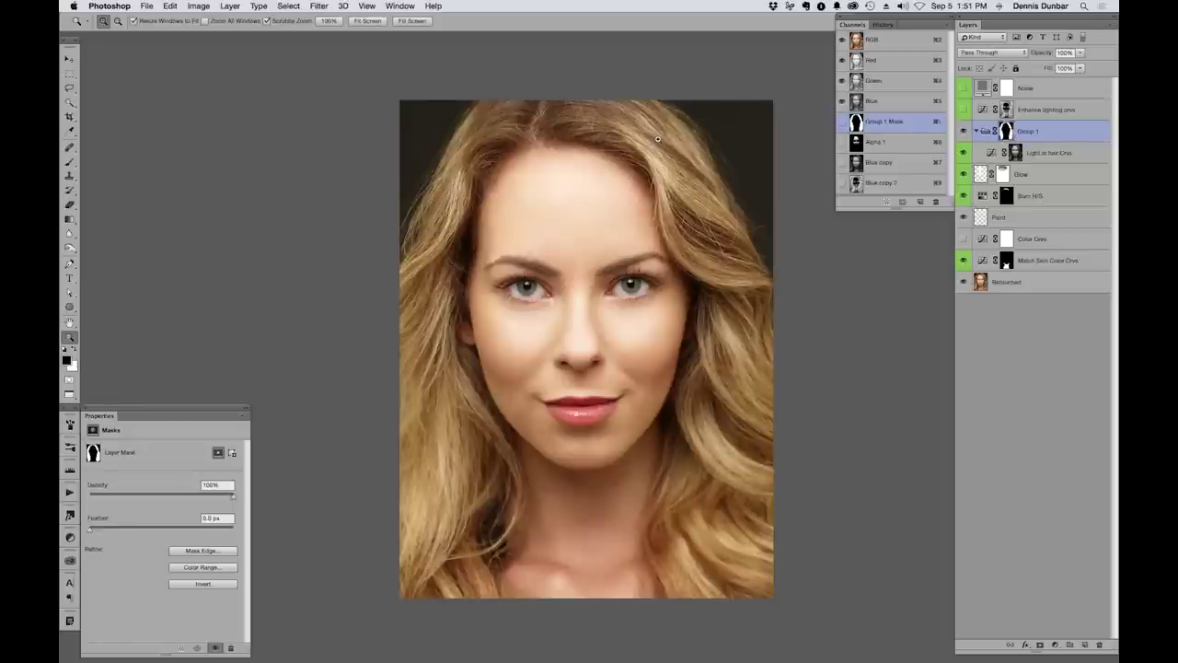
pyautogui.click(1050, 152)
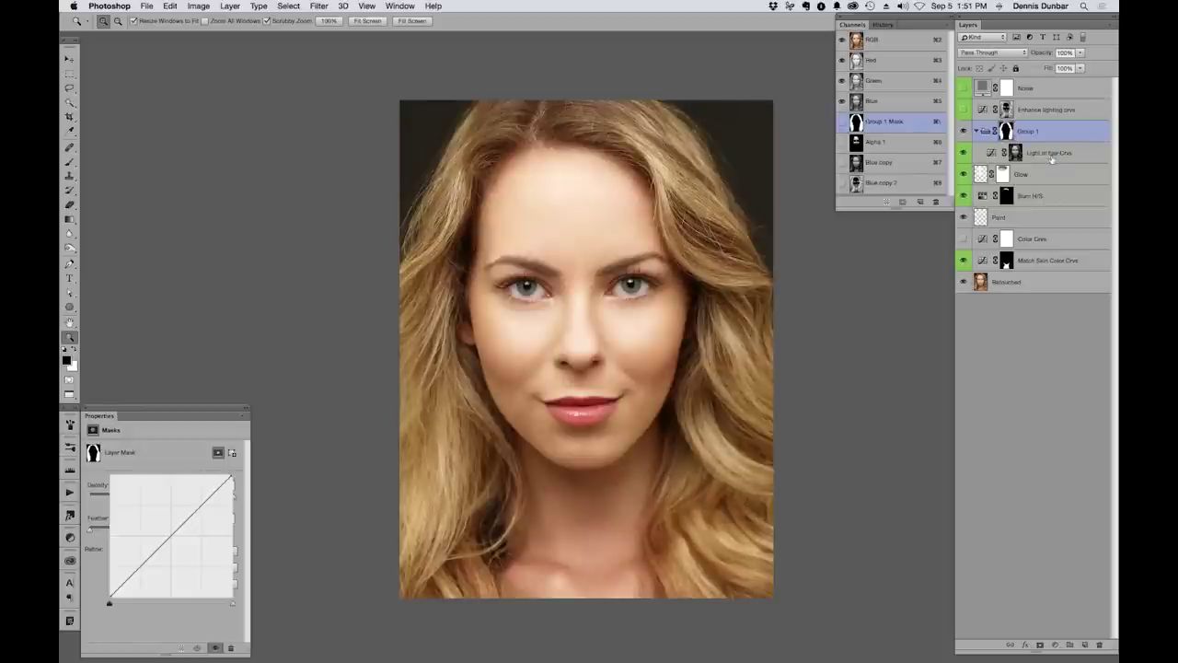
pyautogui.keyDown('alt'); pyautogui.click(1016, 153); pyautogui.keyUp('alt')
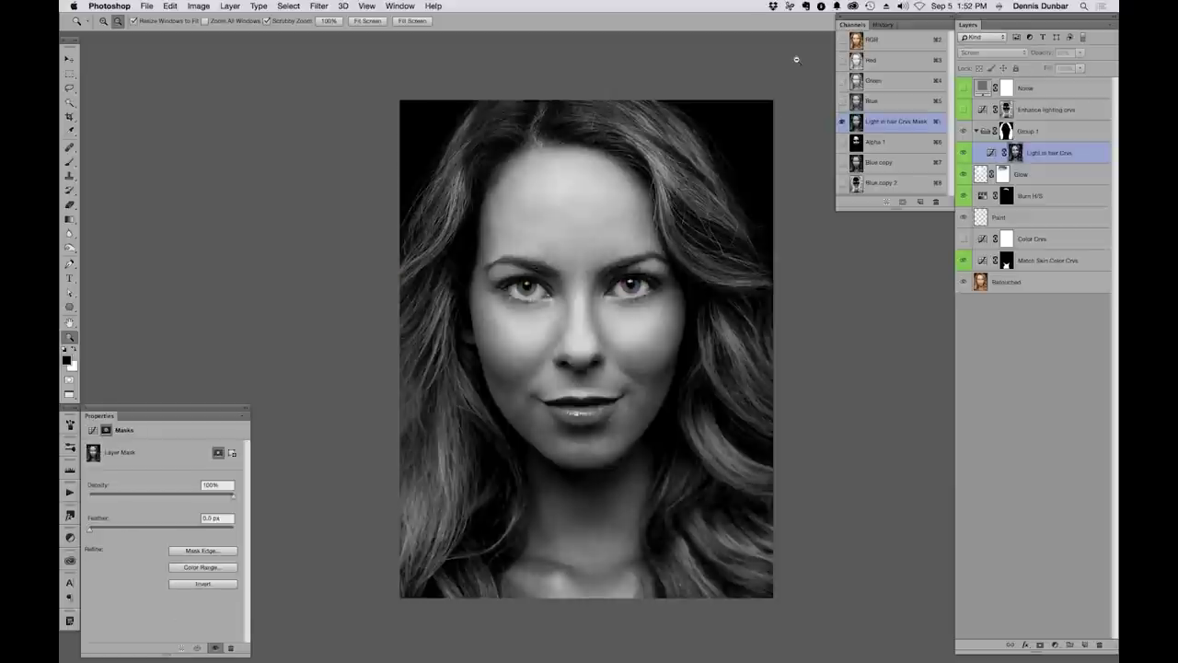
# Inspect the Group 1 mask as a red overlay and alone, then disable and re-enable it
pyautogui.click(1035, 131)
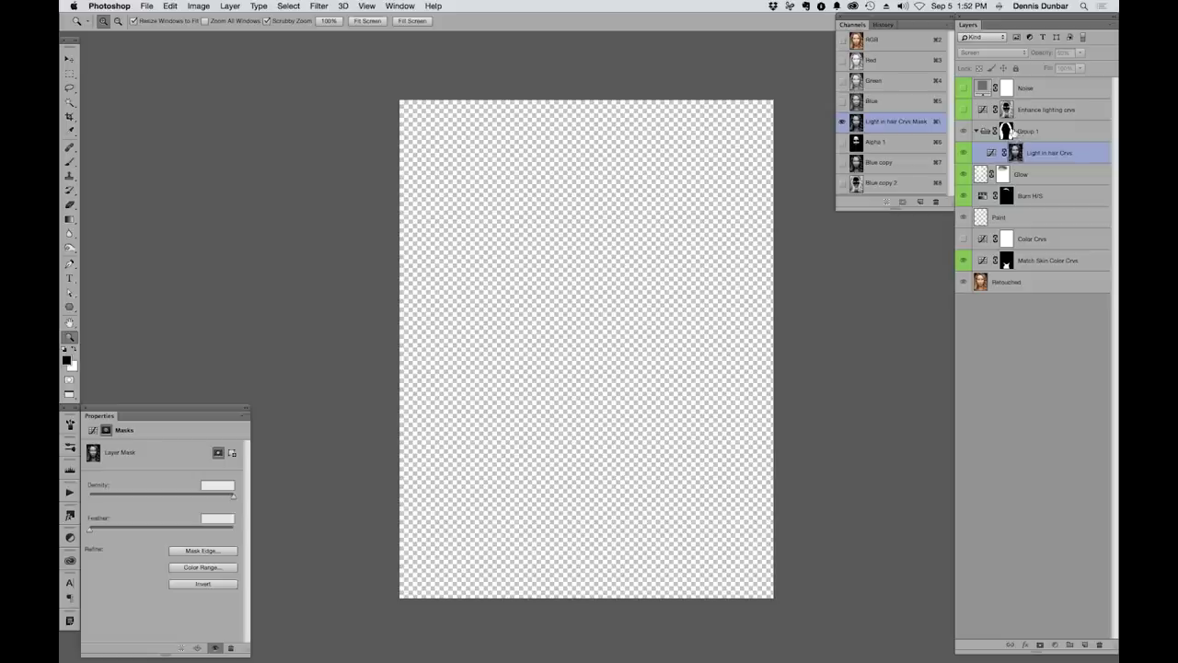
pyautogui.press('\\')
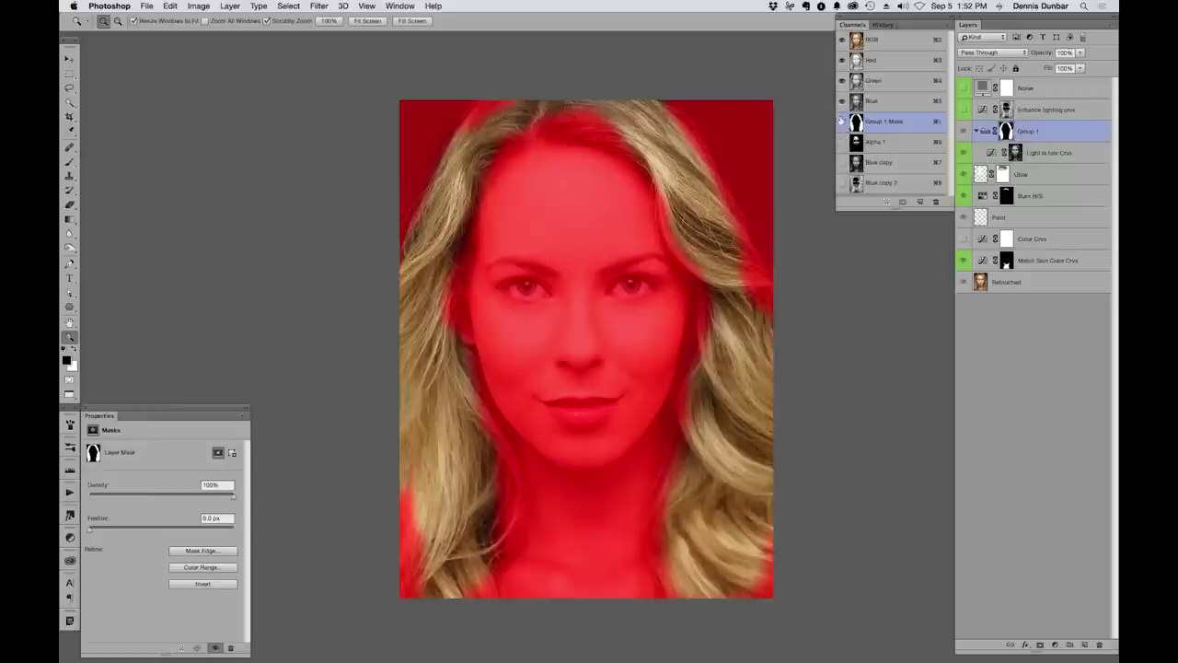
pyautogui.press('\\')
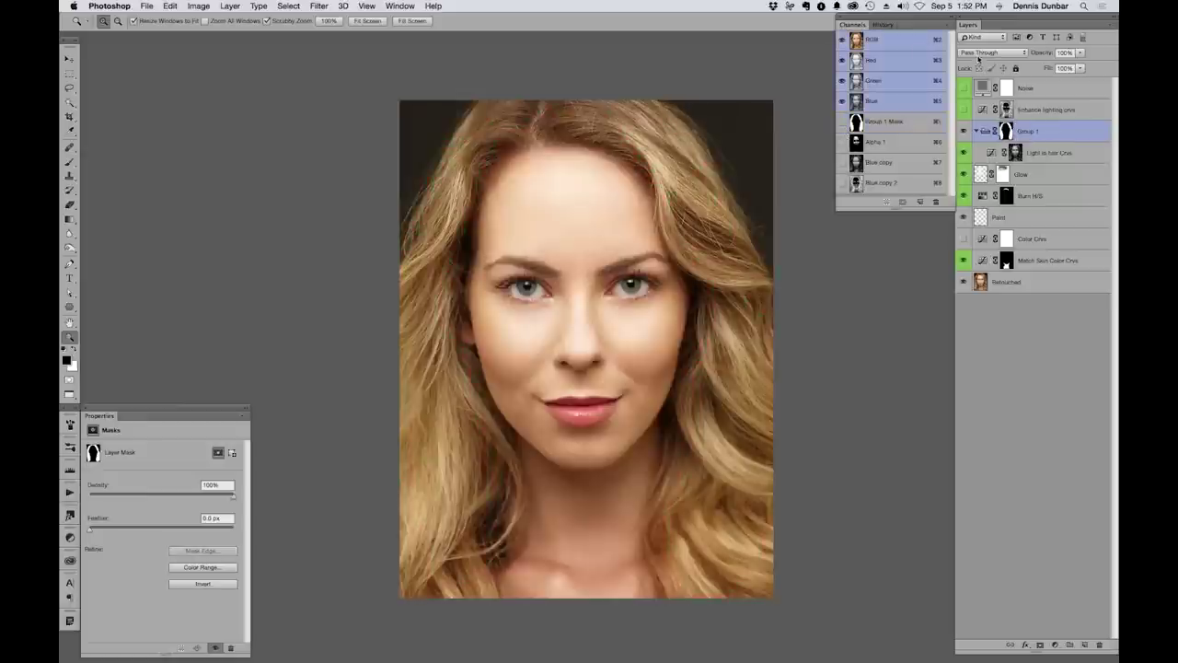
pyautogui.keyDown('alt'); pyautogui.click(1006, 131); pyautogui.keyUp('alt')
pyautogui.keyDown('alt'); pyautogui.click(1006, 130); pyautogui.keyUp('alt')
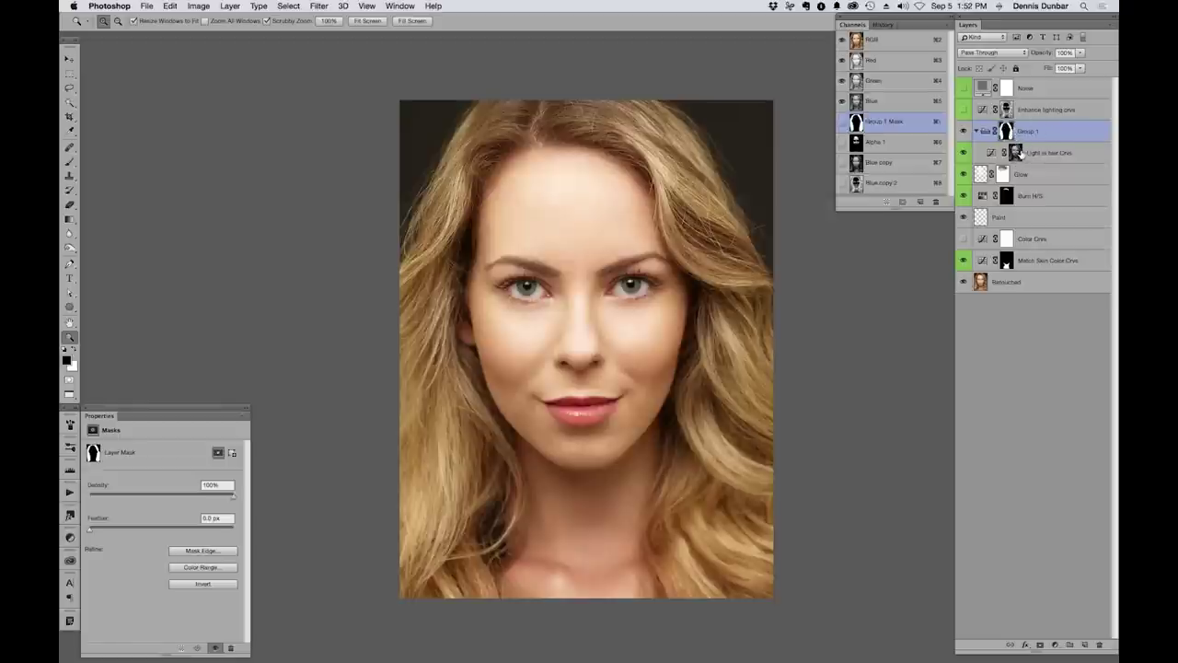
pyautogui.keyDown('shift'); pyautogui.click(1006, 132); pyautogui.keyUp('shift')
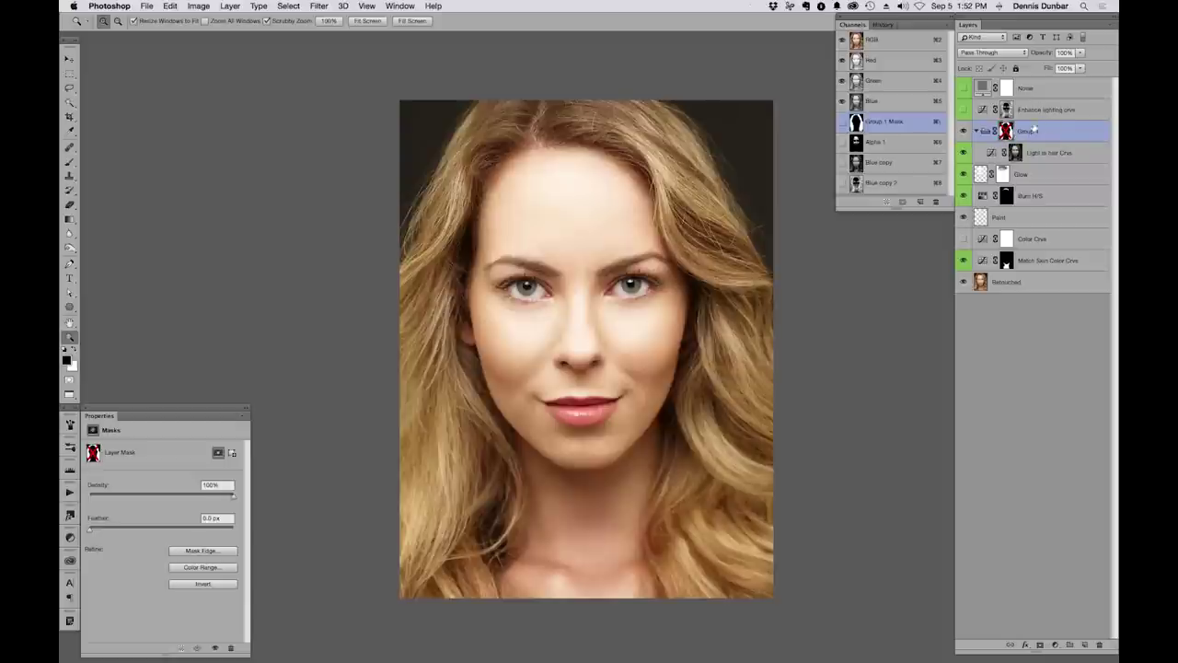
pyautogui.keyDown('shift'); pyautogui.click(1007, 132); pyautogui.keyUp('shift')
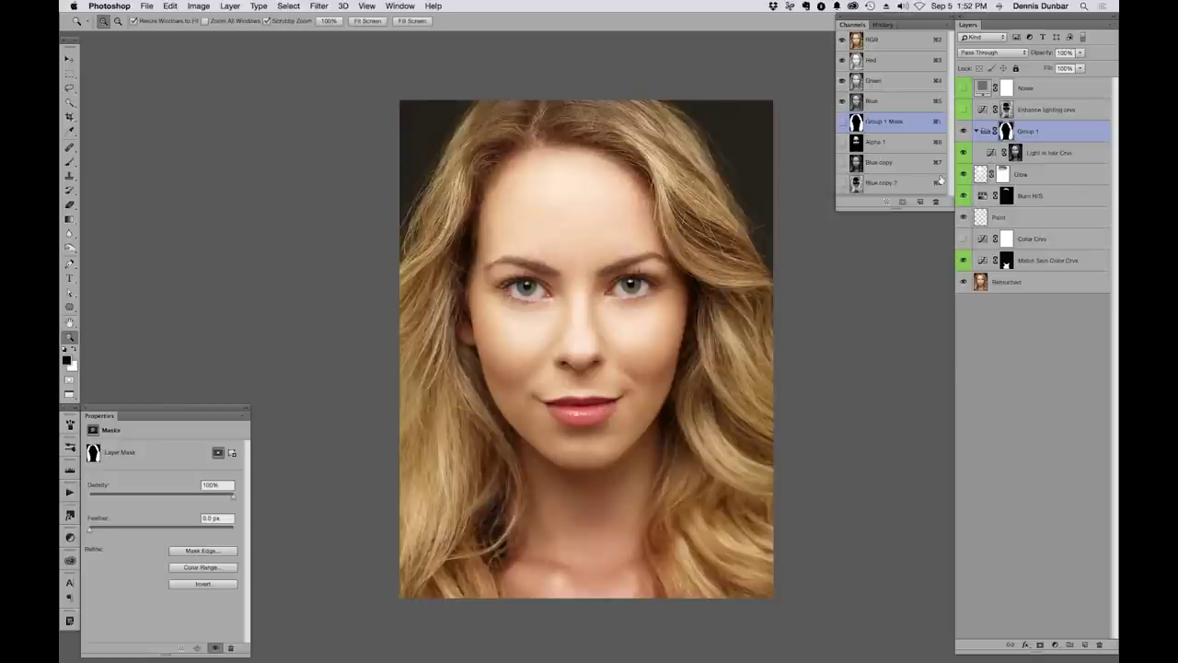
# View the Blue copy channel and open Image > Calculations, then cancel it
pyautogui.moveTo(946, 203); pyautogui.dragTo(948, 273)
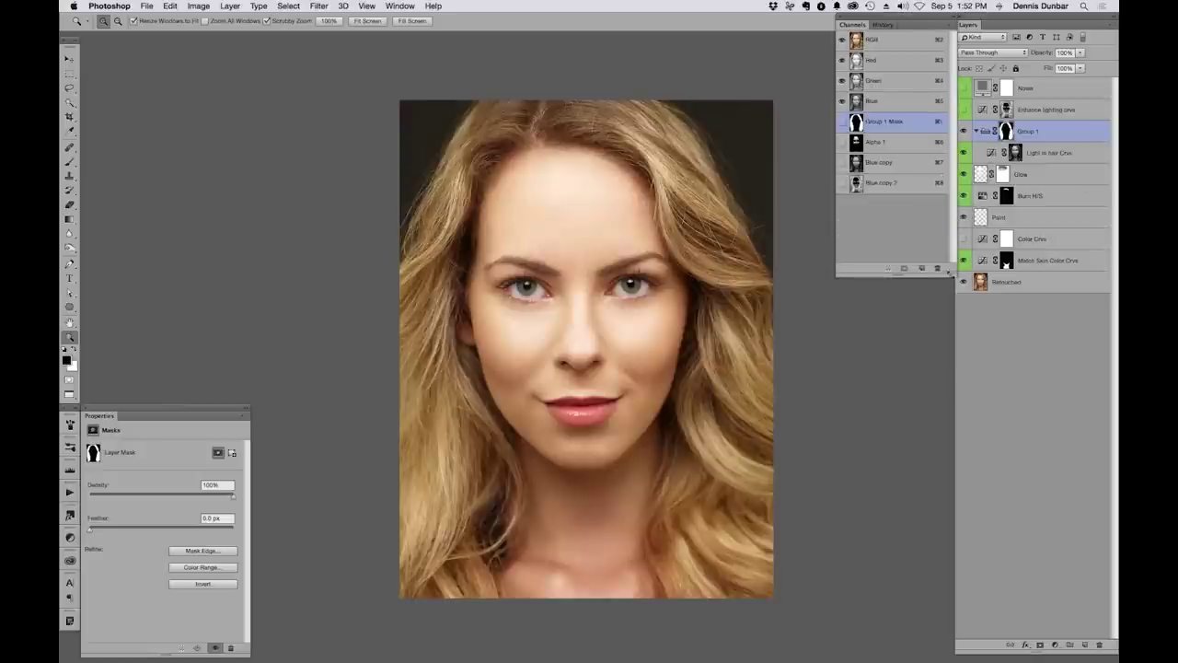
pyautogui.click(885, 164)
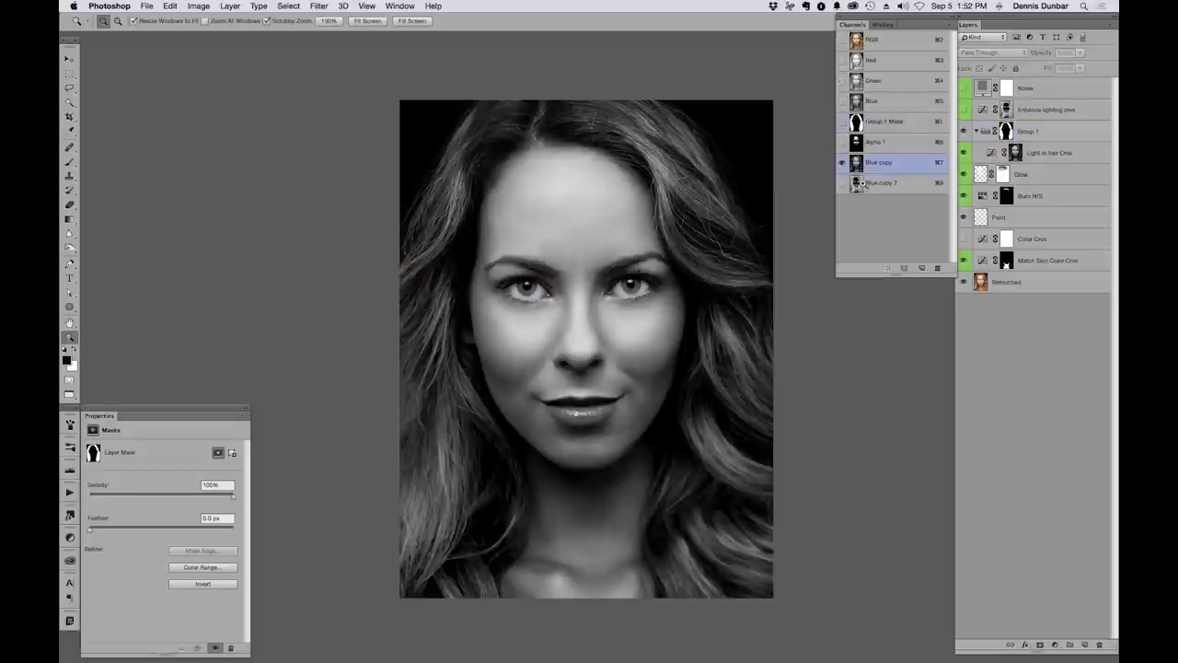
pyautogui.click(197, 5)
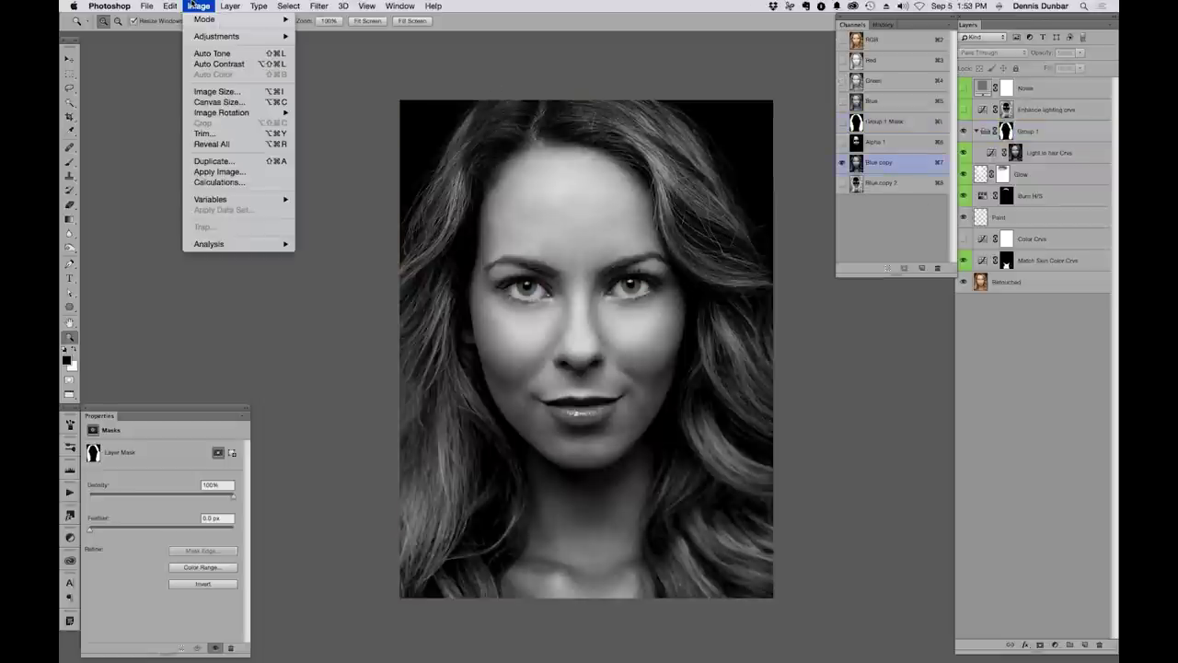
pyautogui.click(214, 183)
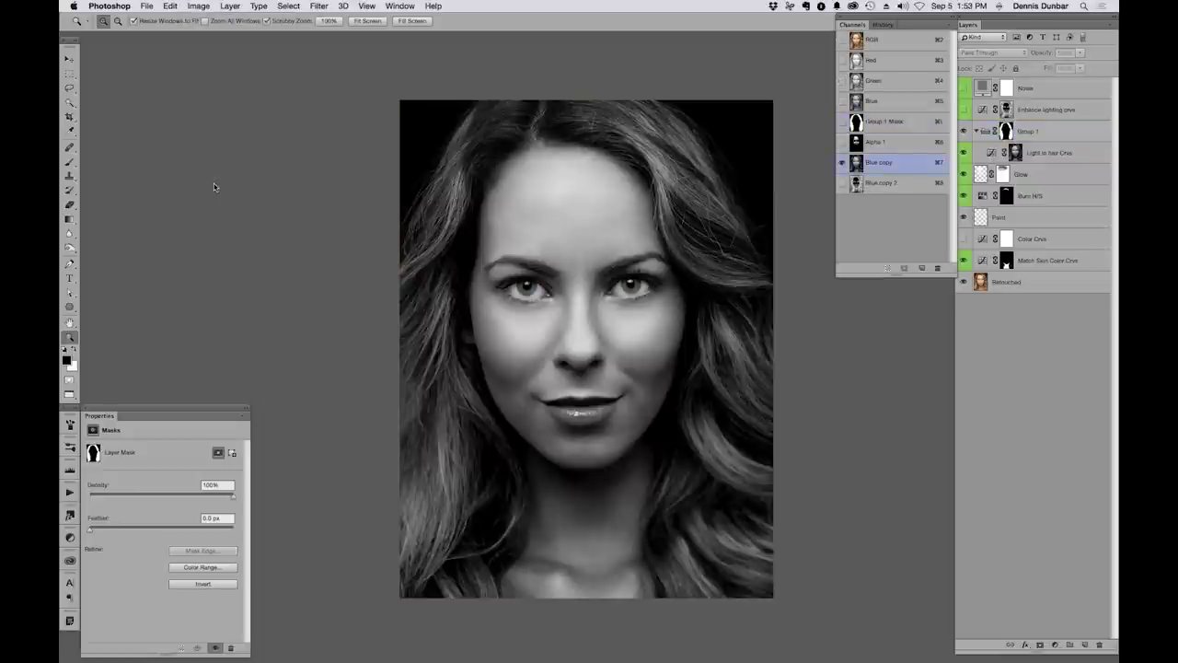
pyautogui.moveTo(819, 114); pyautogui.dragTo(339, 64)
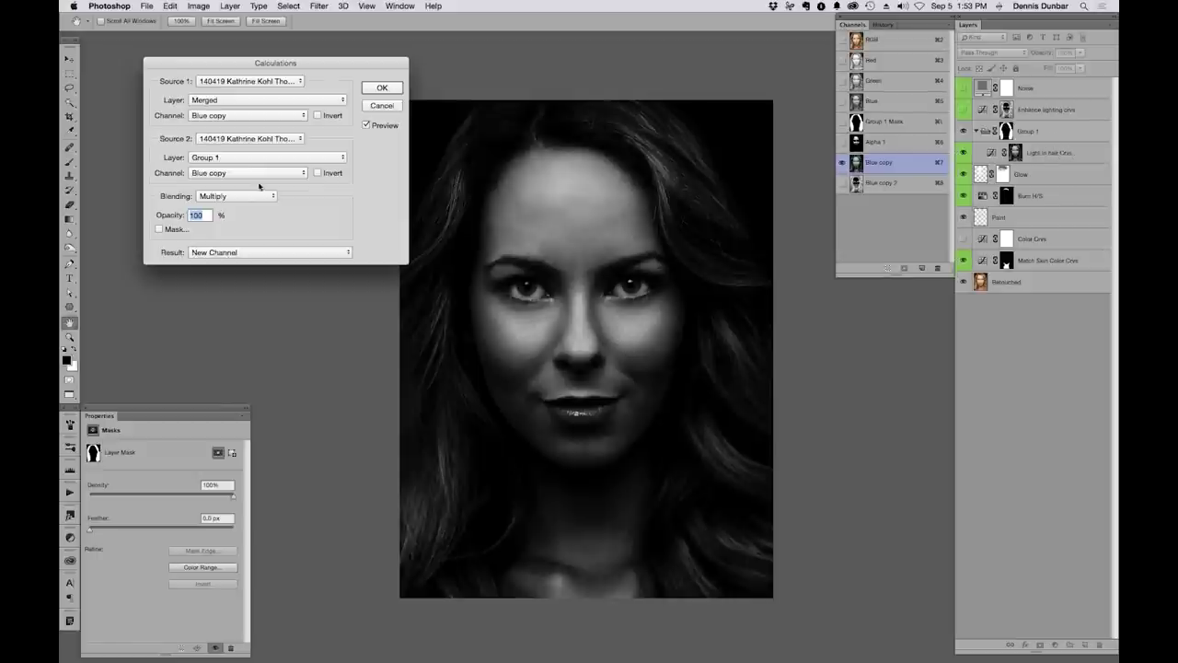
pyautogui.click(382, 106)
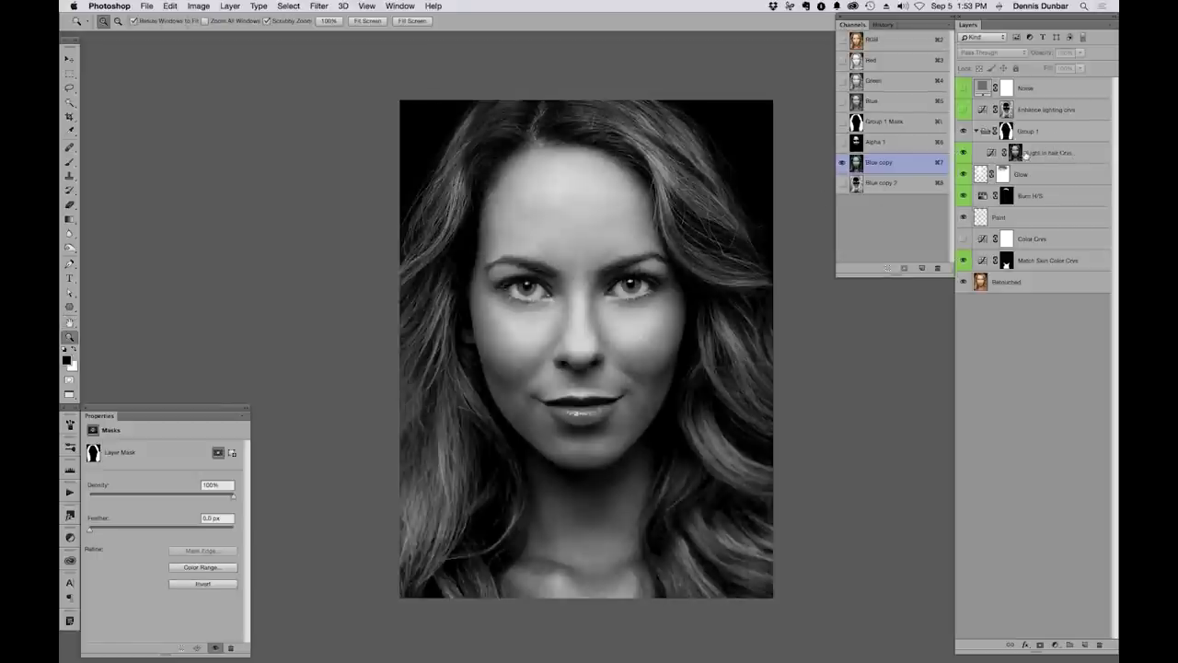
# Duplicate the Light in hair Crvs mask as a new channel, cancel Calculations, and return to RGB
pyautogui.click(1016, 153)
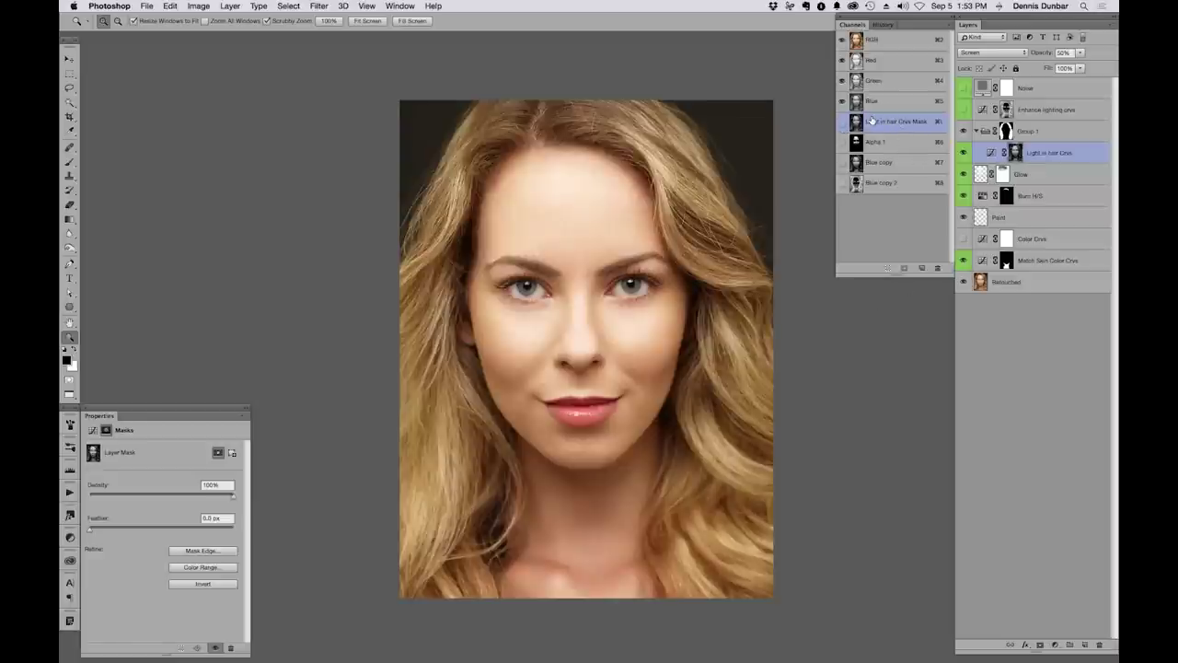
pyautogui.moveTo(894, 122); pyautogui.dragTo(925, 267)
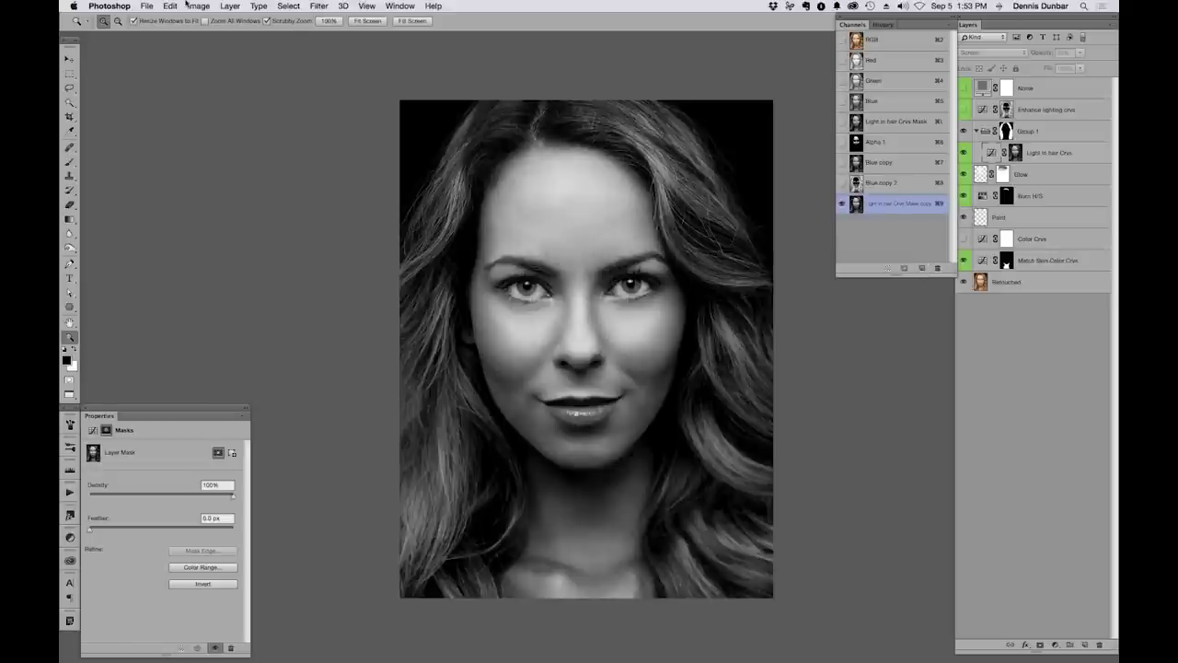
pyautogui.click(197, 5)
pyautogui.click(227, 183)
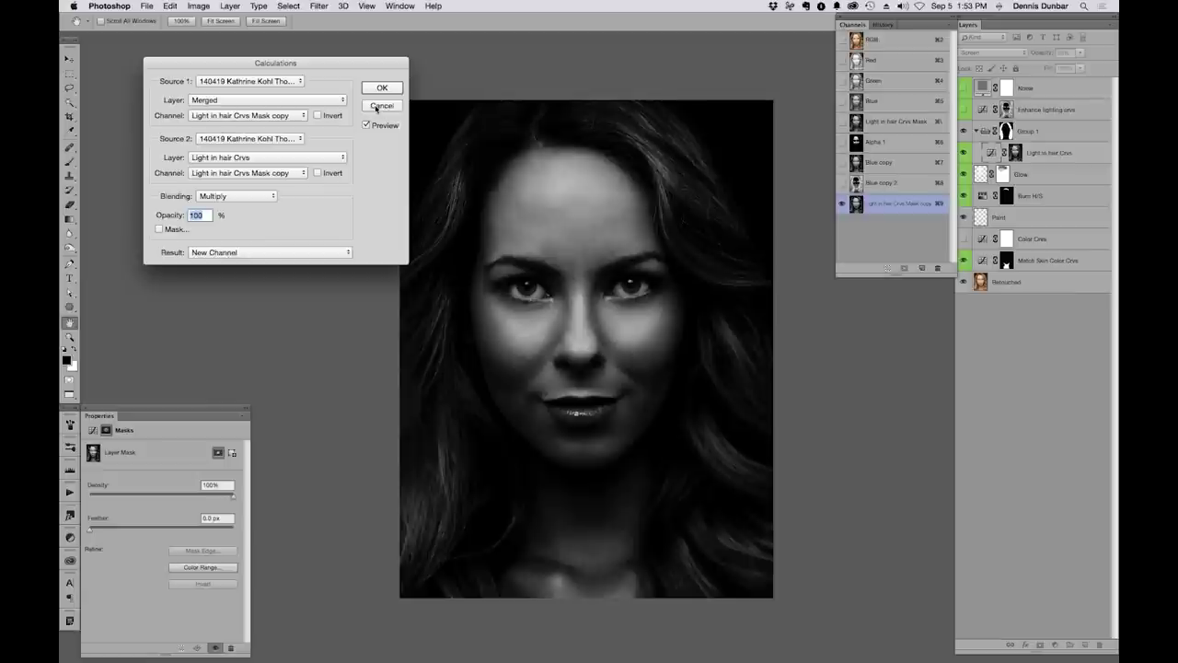
pyautogui.click(382, 105)
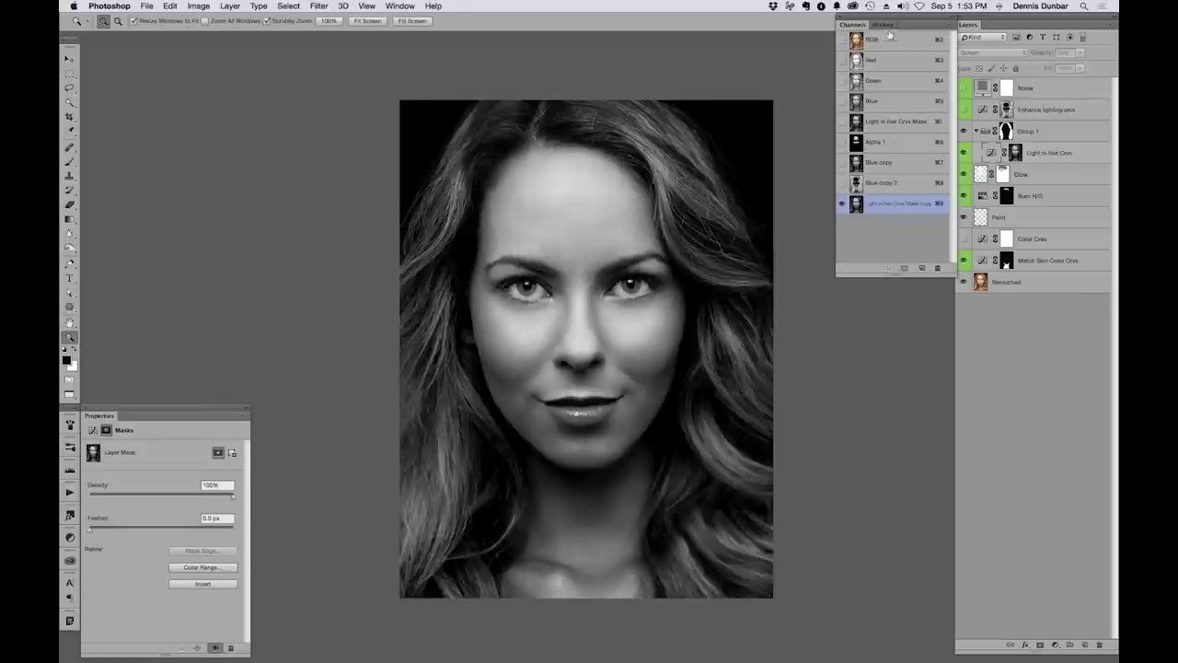
pyautogui.click(889, 38)
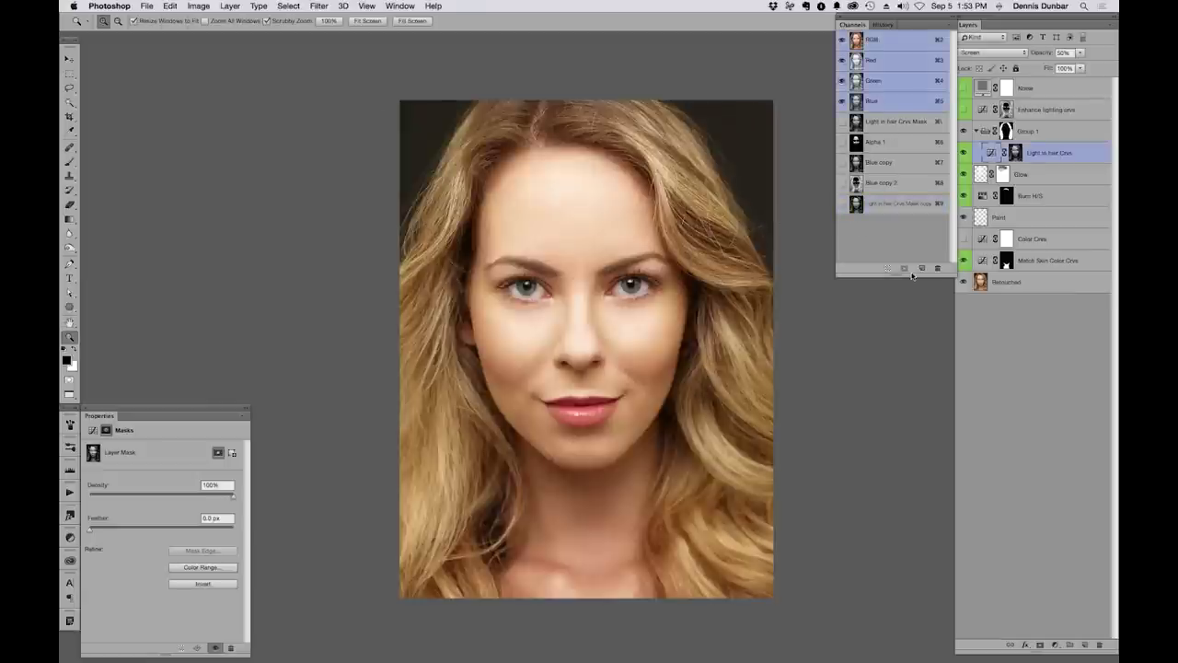
# Shrink the Channels panel and select the Soft Light Enhance lighting crvs layer to review its curve
pyautogui.moveTo(953, 272); pyautogui.dragTo(946, 242)
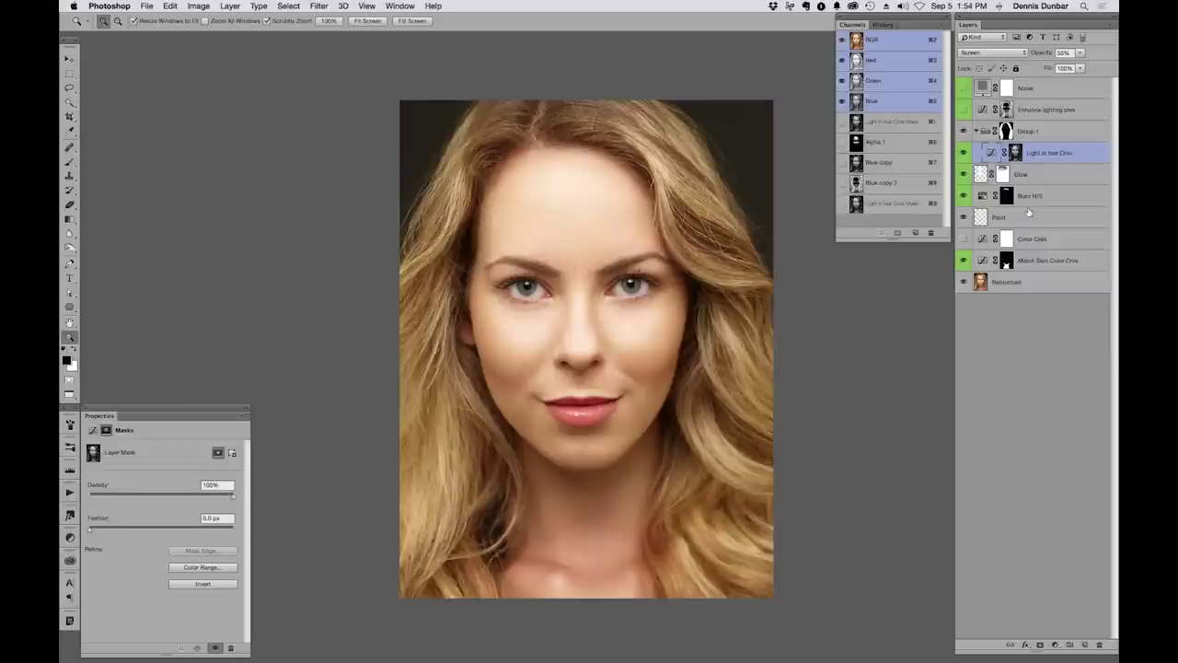
pyautogui.click(1049, 111)
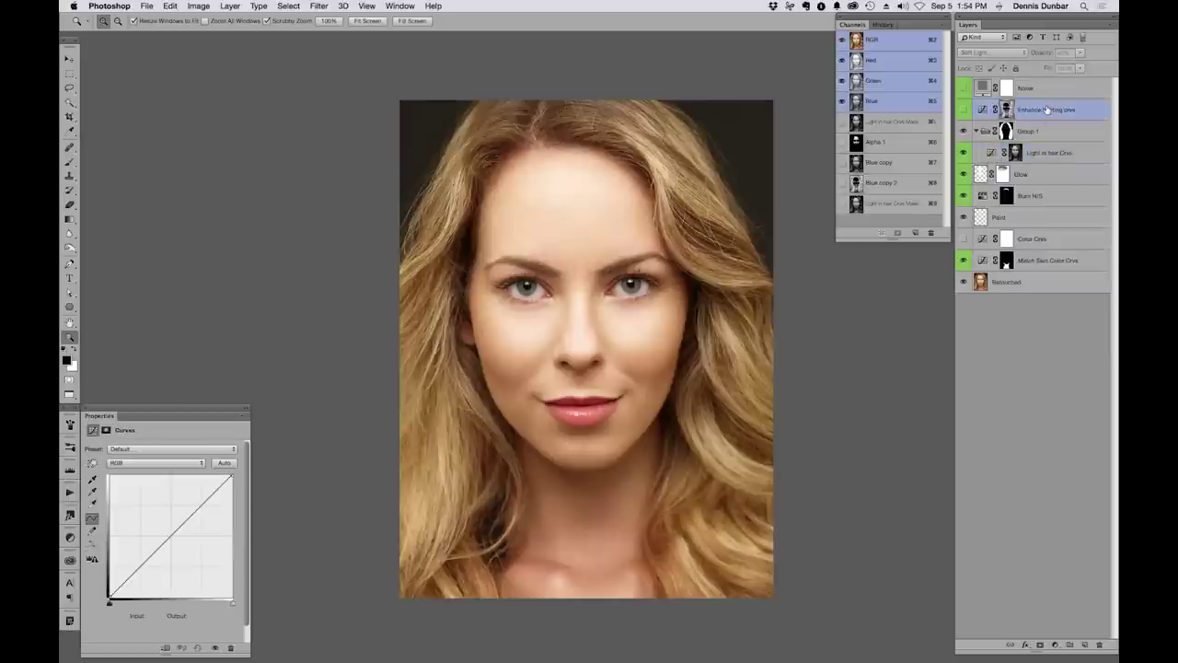
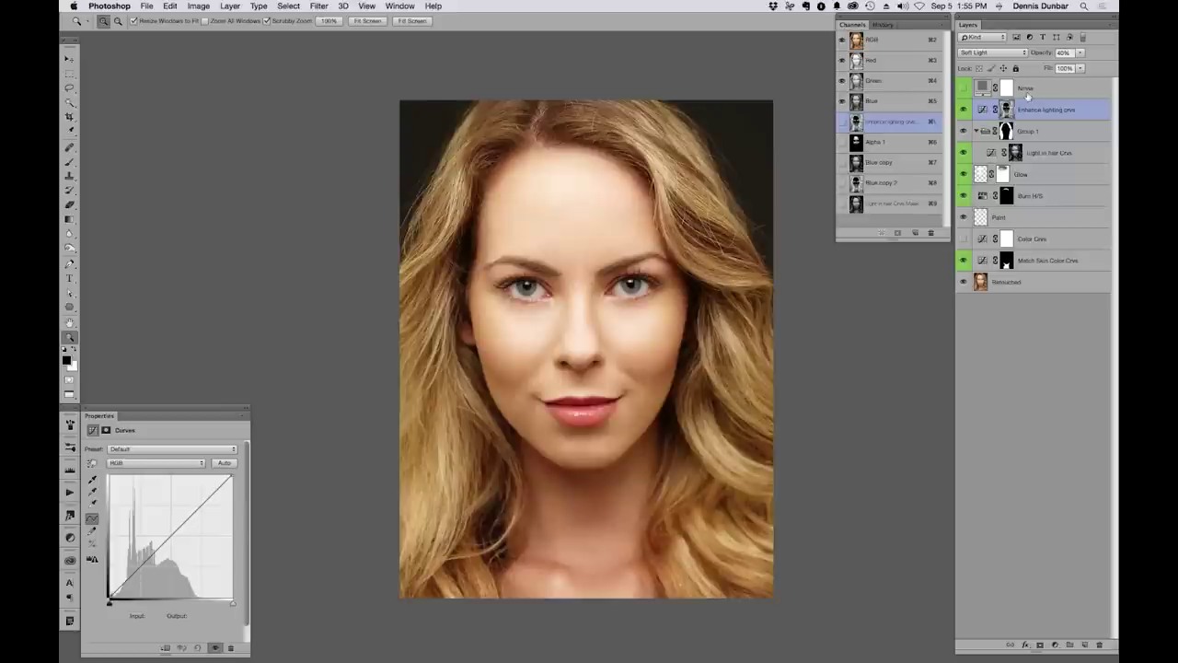
# Toggle the Enhance lighting curves layer, then view its mask and the Blue copy and Blue copy 2 channels
pyautogui.click(963, 109)
pyautogui.click(963, 110)
pyautogui.click(982, 110)
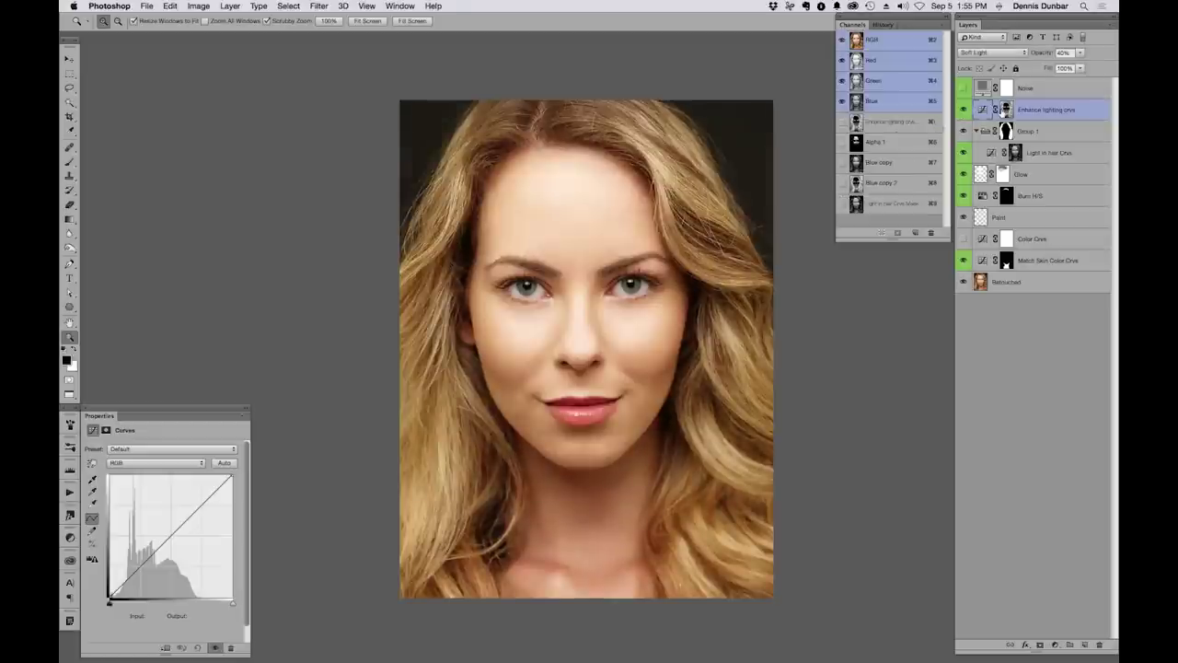
pyautogui.keyDown('alt'); pyautogui.click(1006, 110); pyautogui.keyUp('alt')
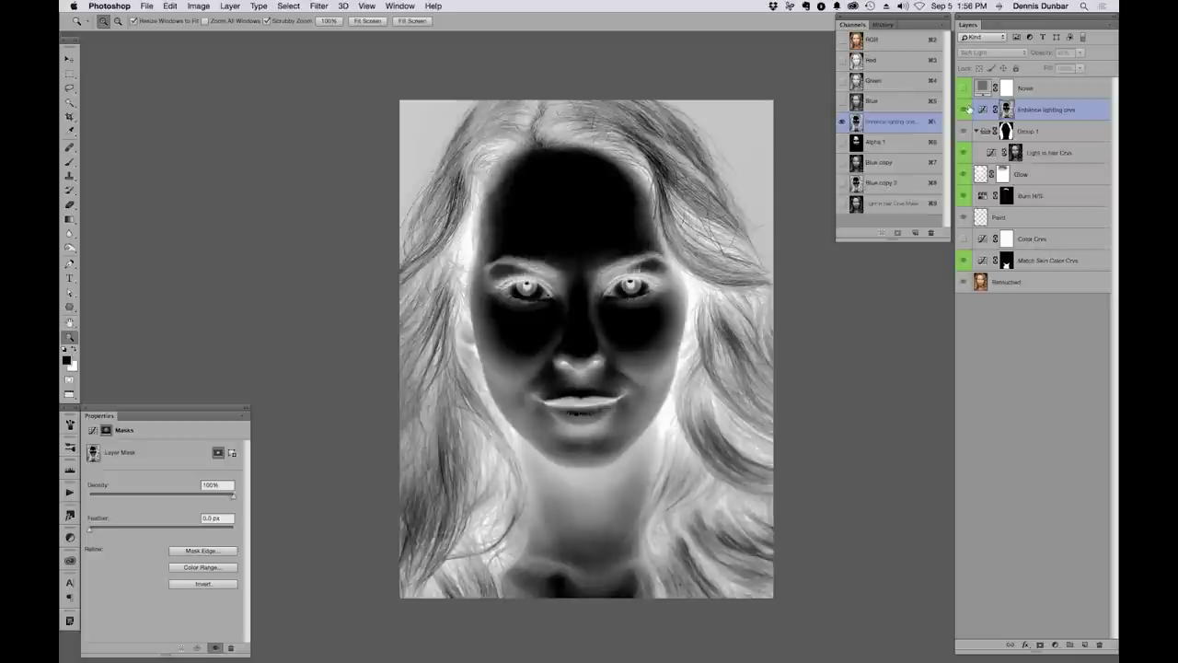
pyautogui.keyDown('alt'); pyautogui.click(1005, 110); pyautogui.keyUp('alt')
pyautogui.click(898, 163)
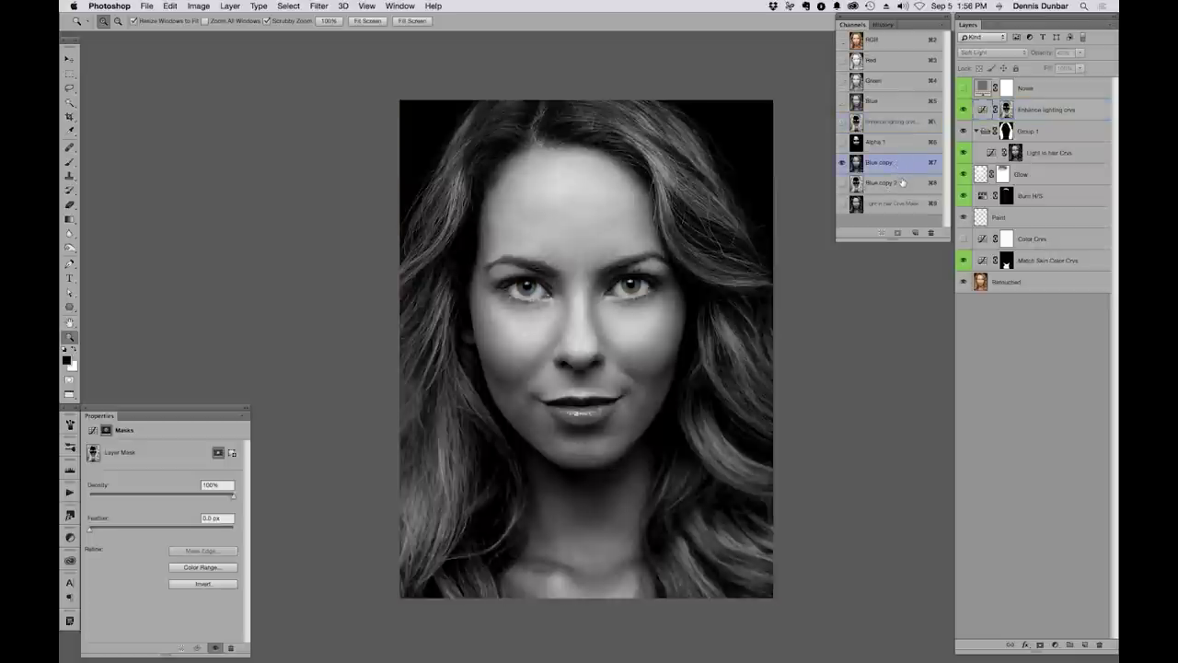
pyautogui.click(902, 188)
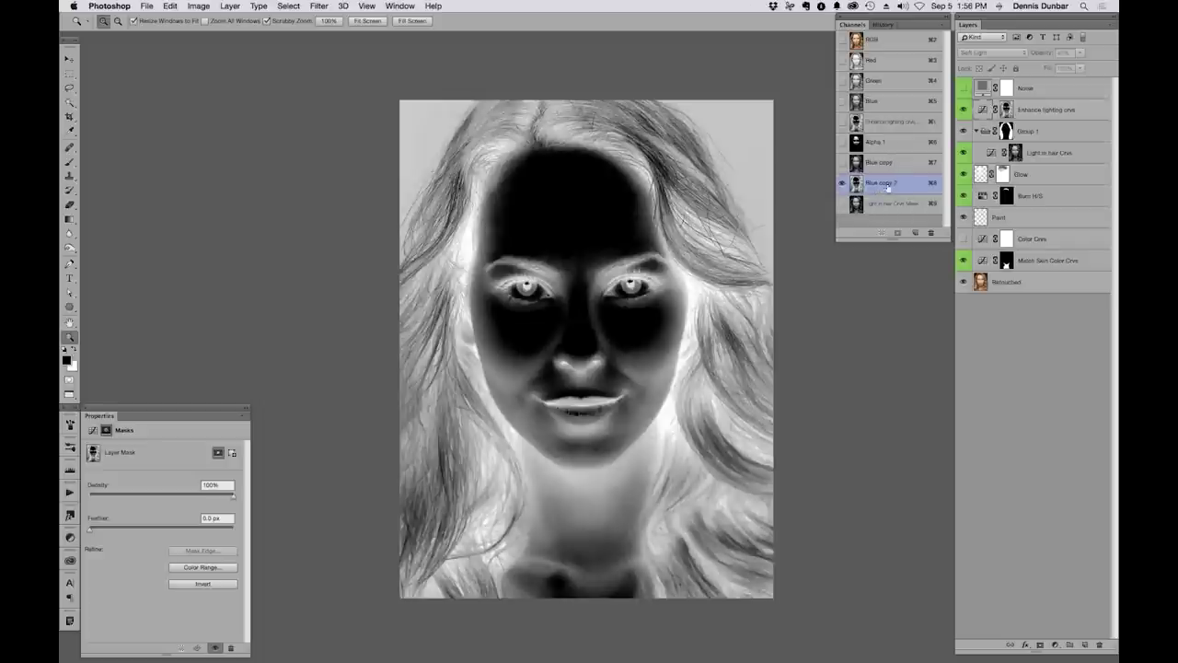
# Reselect the Enhance lighting layer, adjust its opacity, and compare the image with and without it
pyautogui.click(1046, 113)
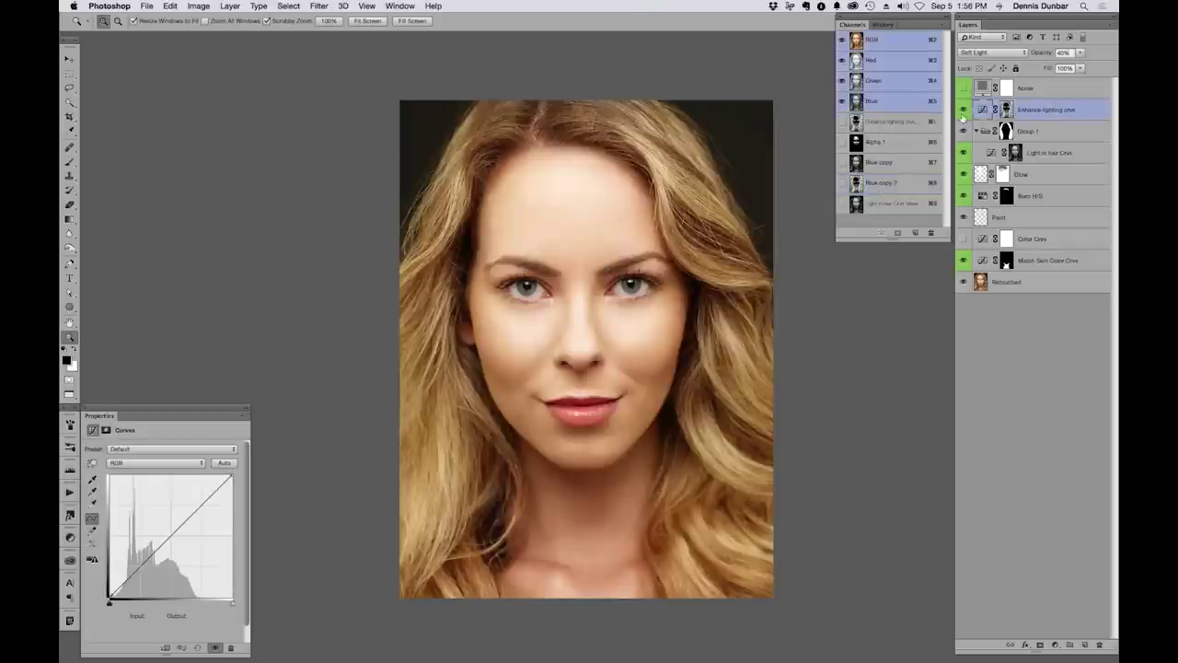
pyautogui.click(964, 110)
pyautogui.click(964, 110)
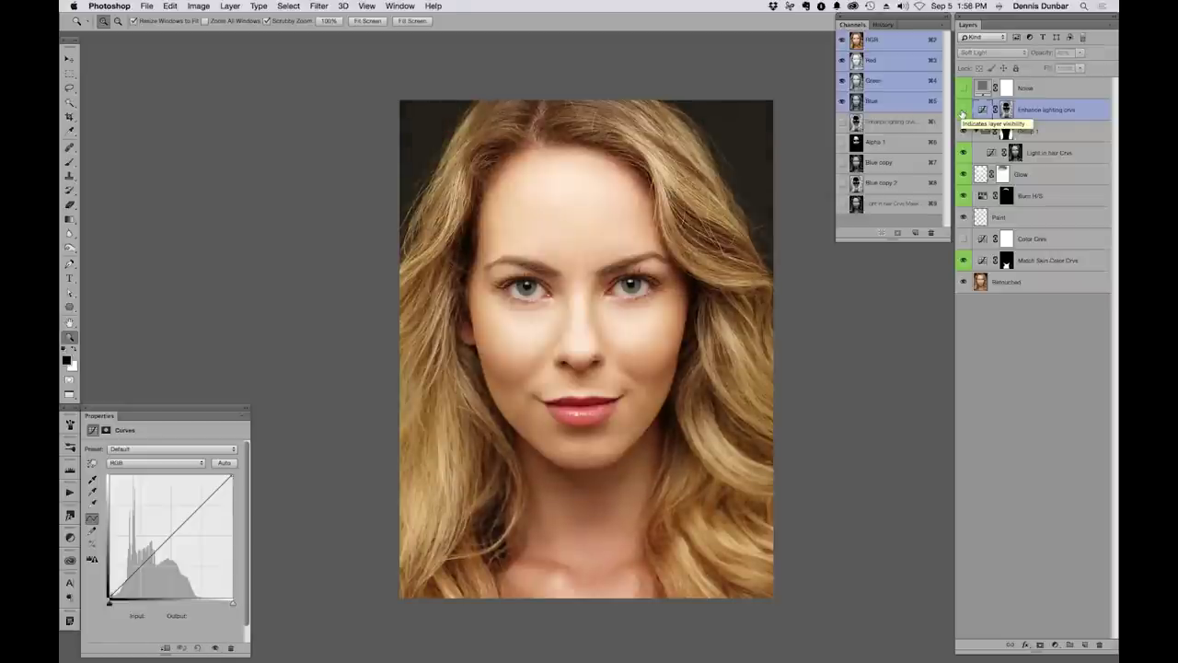
pyautogui.click(1081, 68)
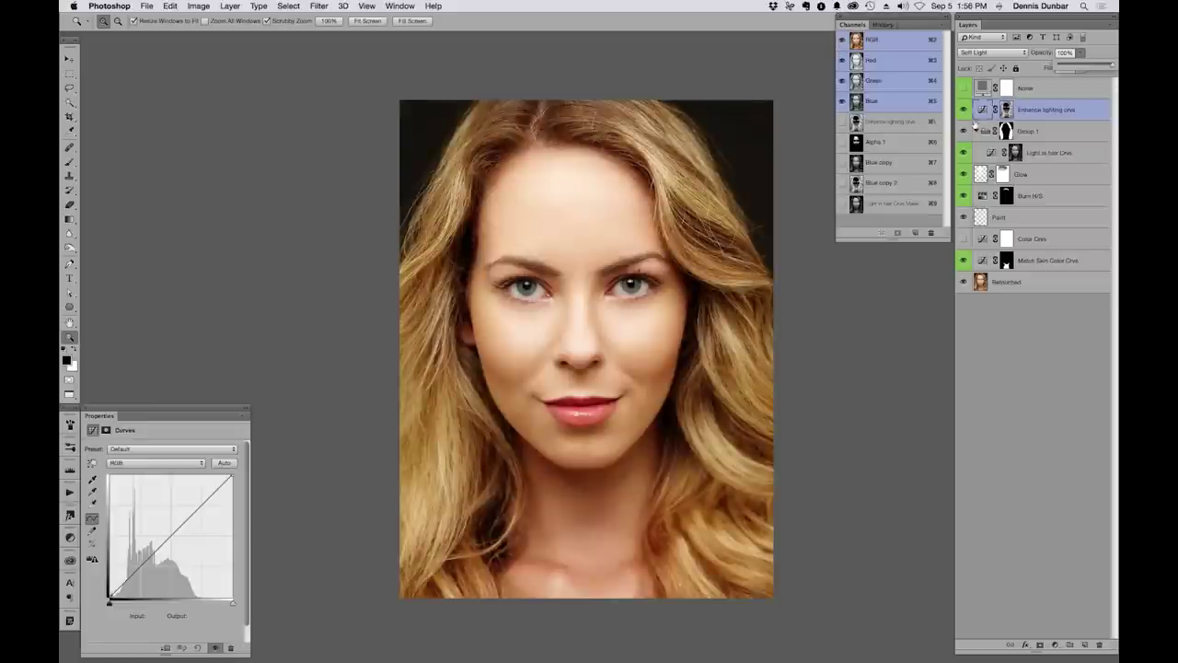
pyautogui.click(964, 111)
pyautogui.click(964, 110)
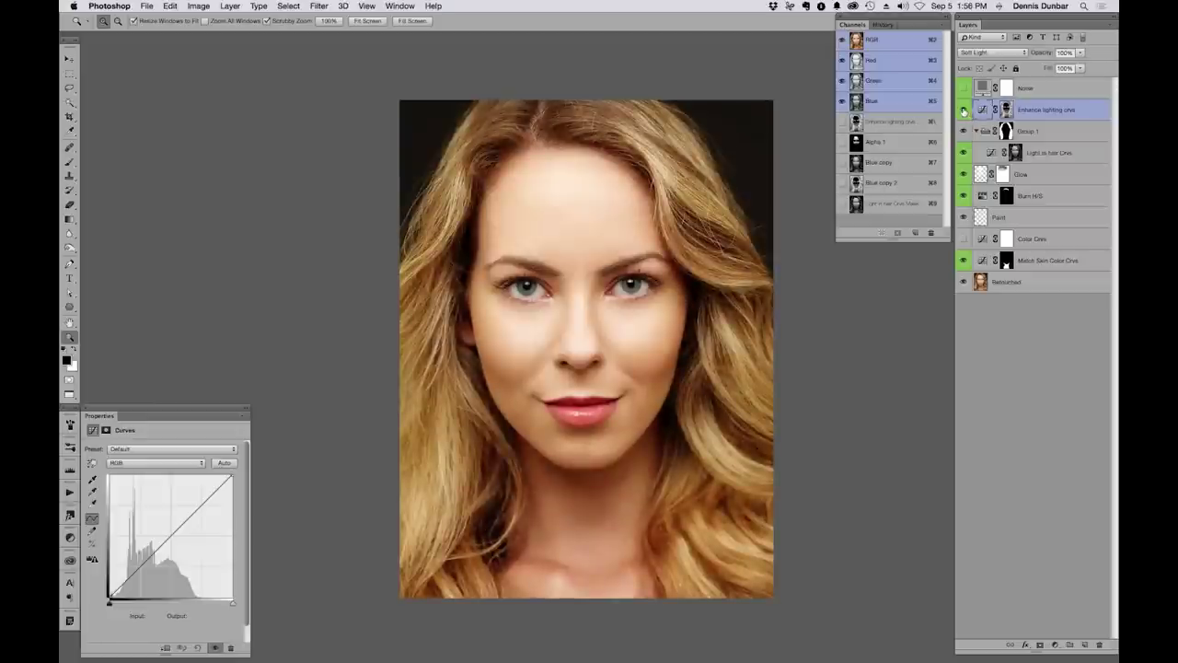
pyautogui.click(963, 111)
pyautogui.click(964, 110)
pyautogui.click(964, 110)
# Lower the Enhance lighting curves layer's opacity to about 45% and keep it selected
pyautogui.click(964, 110)
pyautogui.moveTo(1080, 53); pyautogui.dragTo(1048, 69)
pyautogui.click(1029, 432)
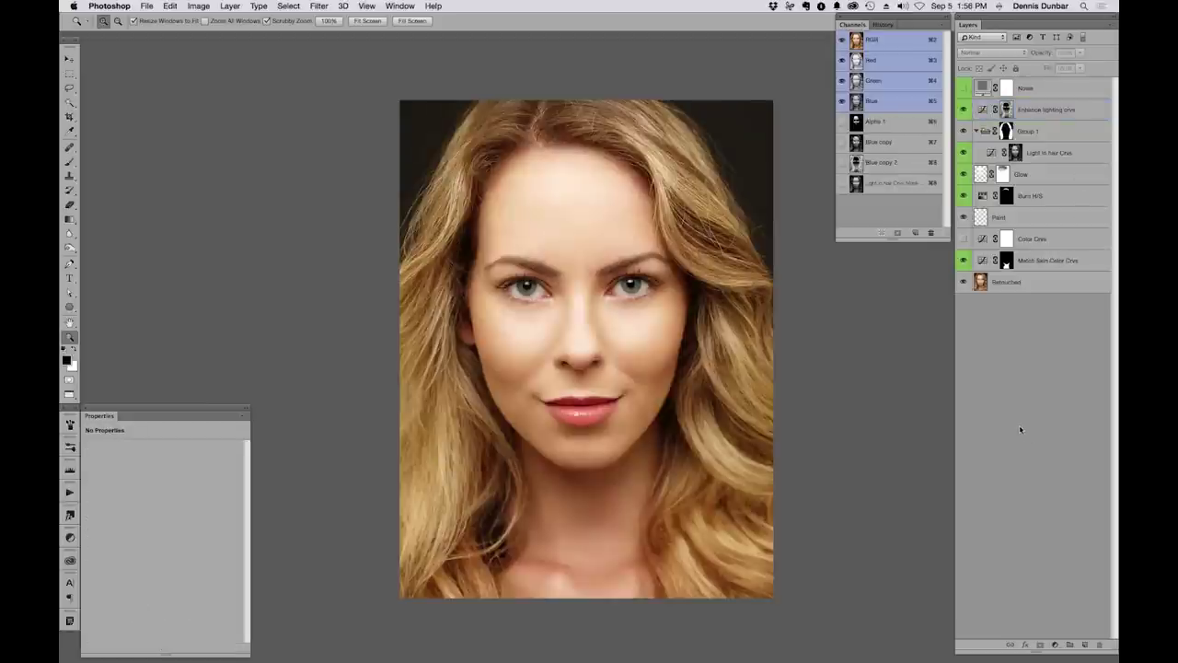
pyautogui.click(1047, 111)
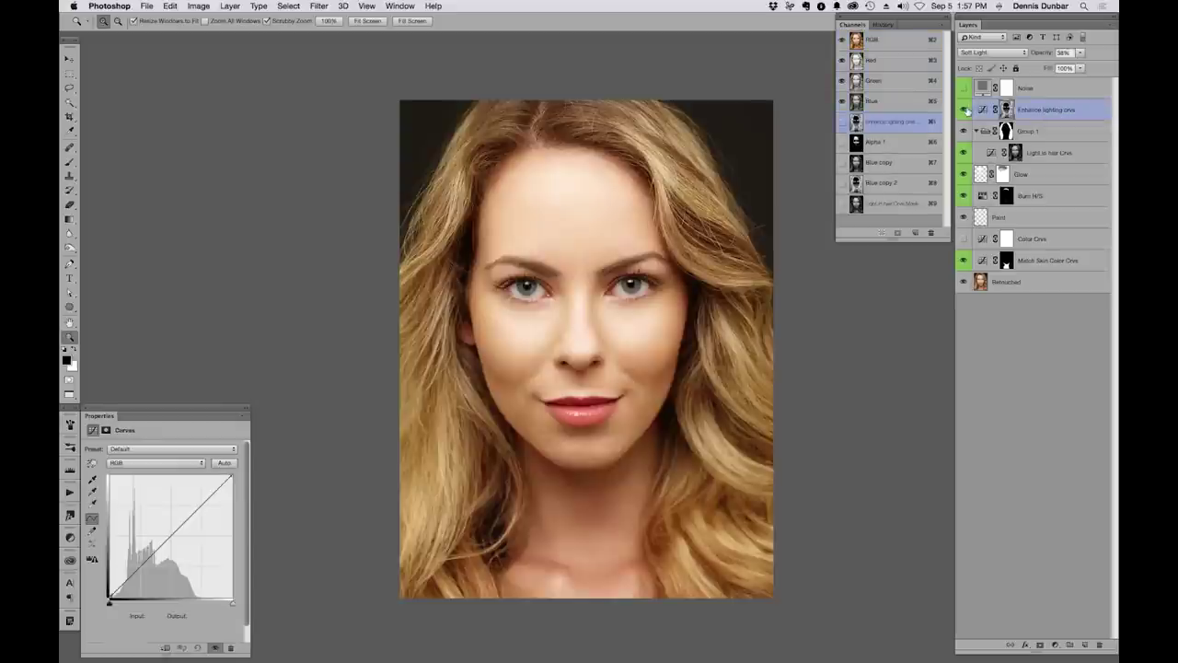
# Make the lighting curves and Noise layers visible, select Noise, and zoom into the forehead
pyautogui.click(964, 110)
pyautogui.click(964, 89)
pyautogui.click(1036, 89)
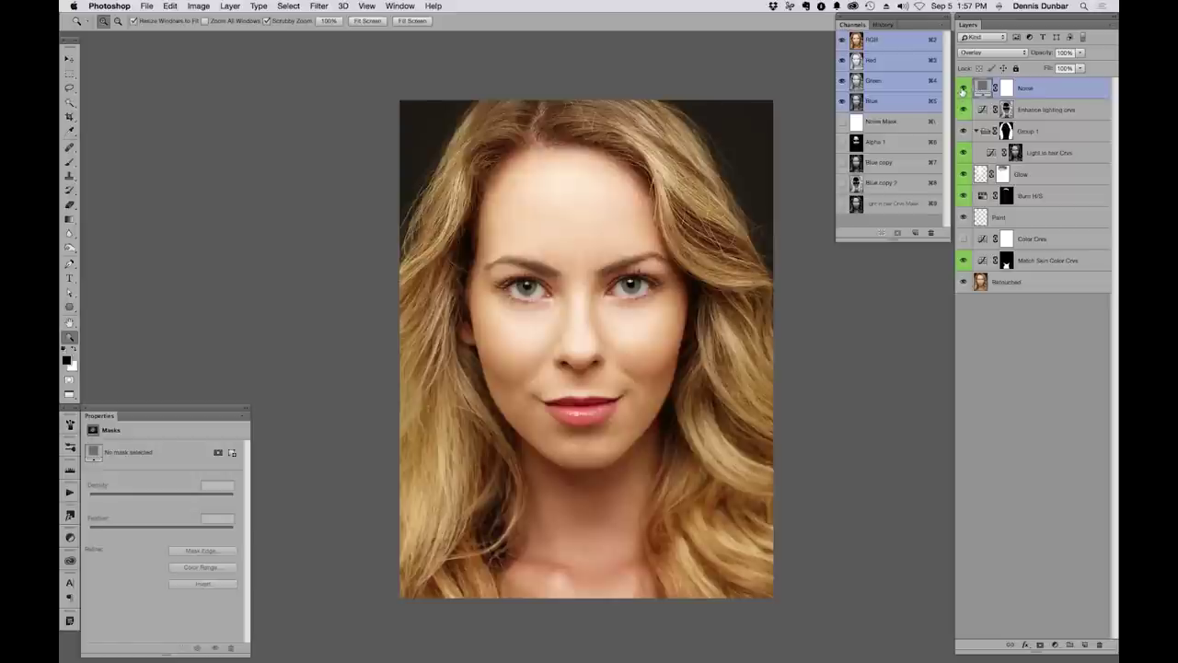
pyautogui.click(626, 223)
# Compare the forehead skin texture up close with the Noise layer on and off
pyautogui.moveTo(626, 224); pyautogui.dragTo(746, 261)
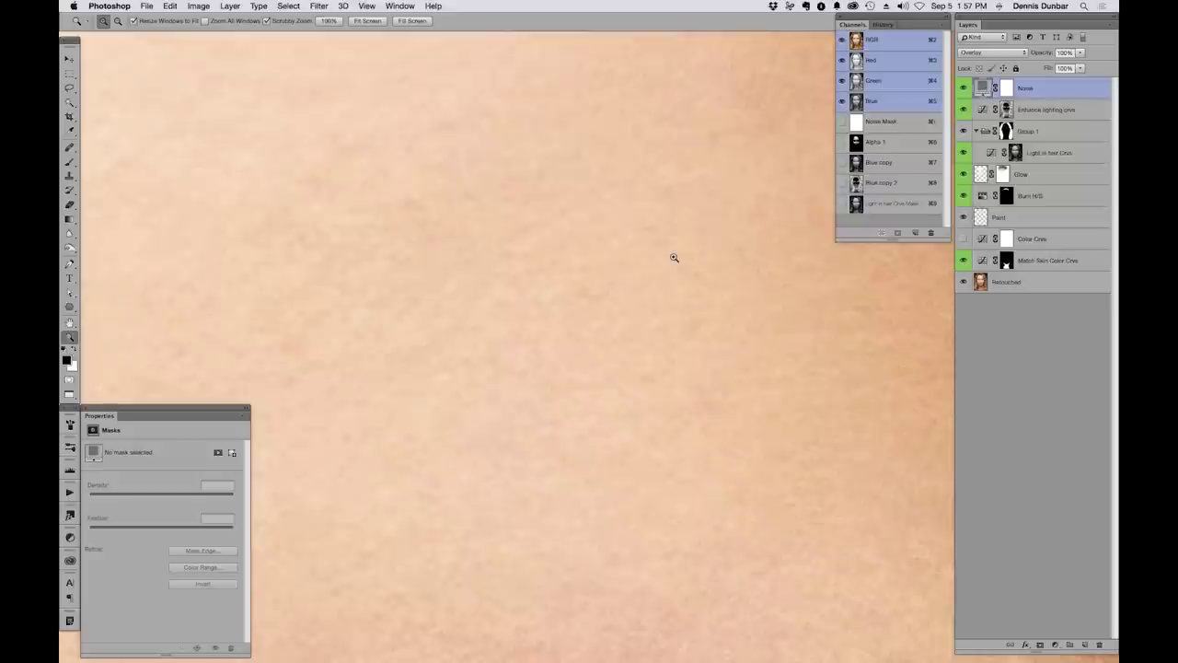
pyautogui.click(963, 87)
pyautogui.click(964, 87)
pyautogui.click(963, 88)
pyautogui.click(964, 87)
pyautogui.click(964, 88)
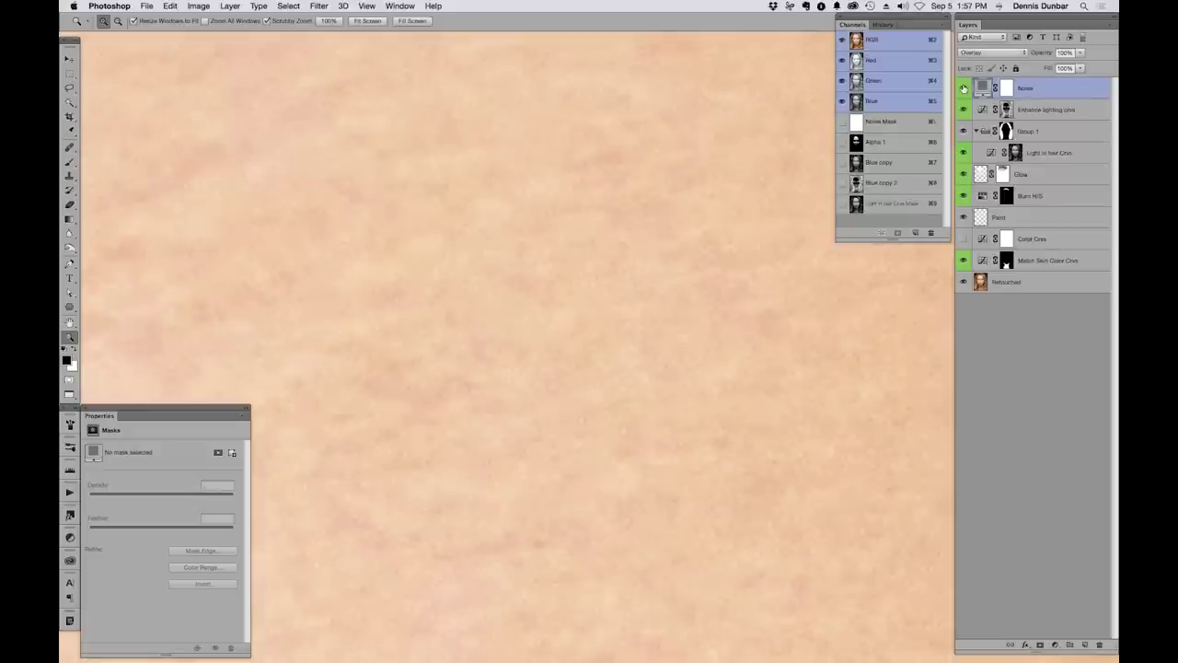
pyautogui.press('super+0')
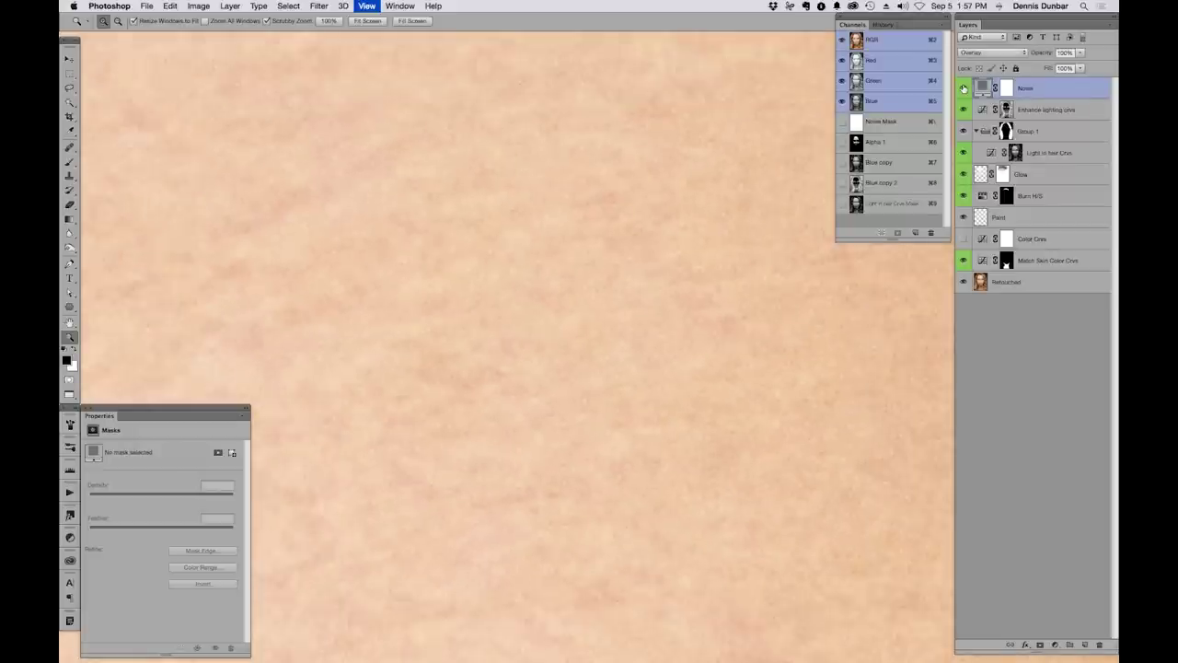
pyautogui.click(964, 87)
pyautogui.press('super+minus')
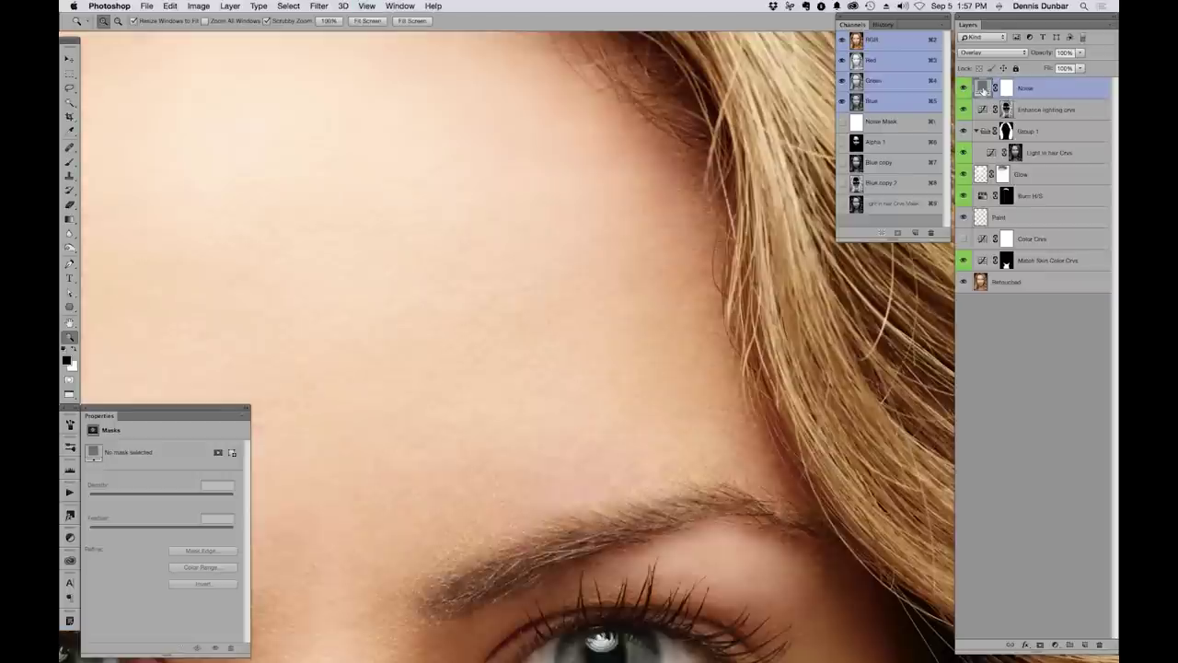
# Zoom out to the whole face and bring up the Noise layer's Pattern Fill settings
pyautogui.click(232, 6)
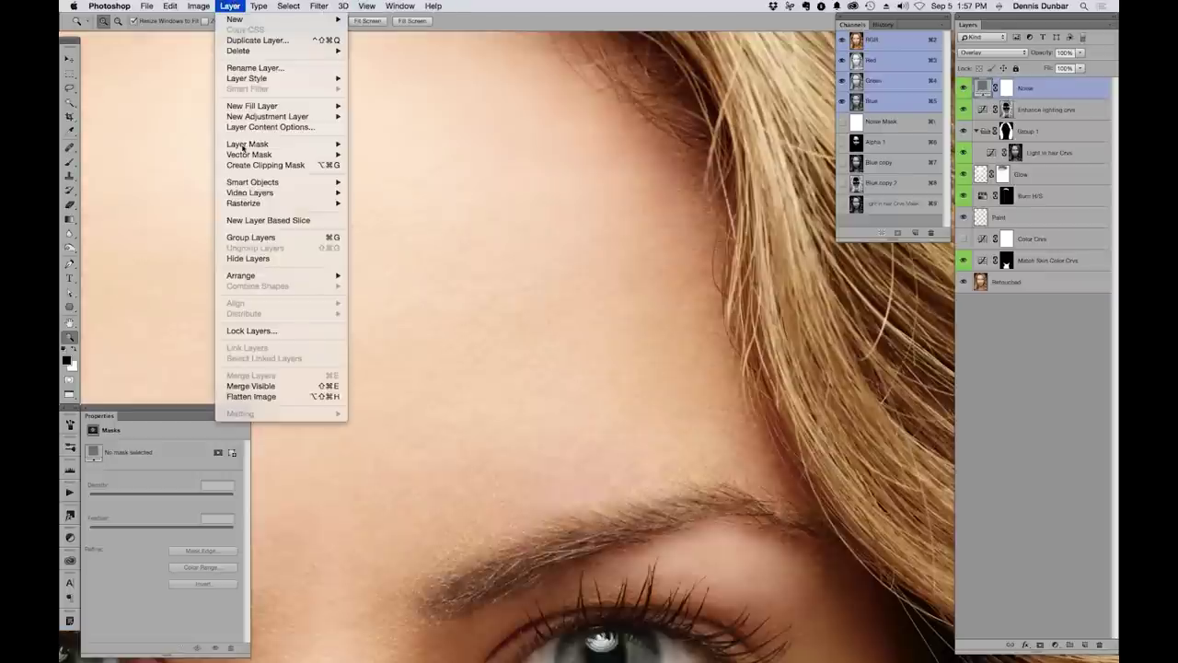
pyautogui.moveTo(243, 147)
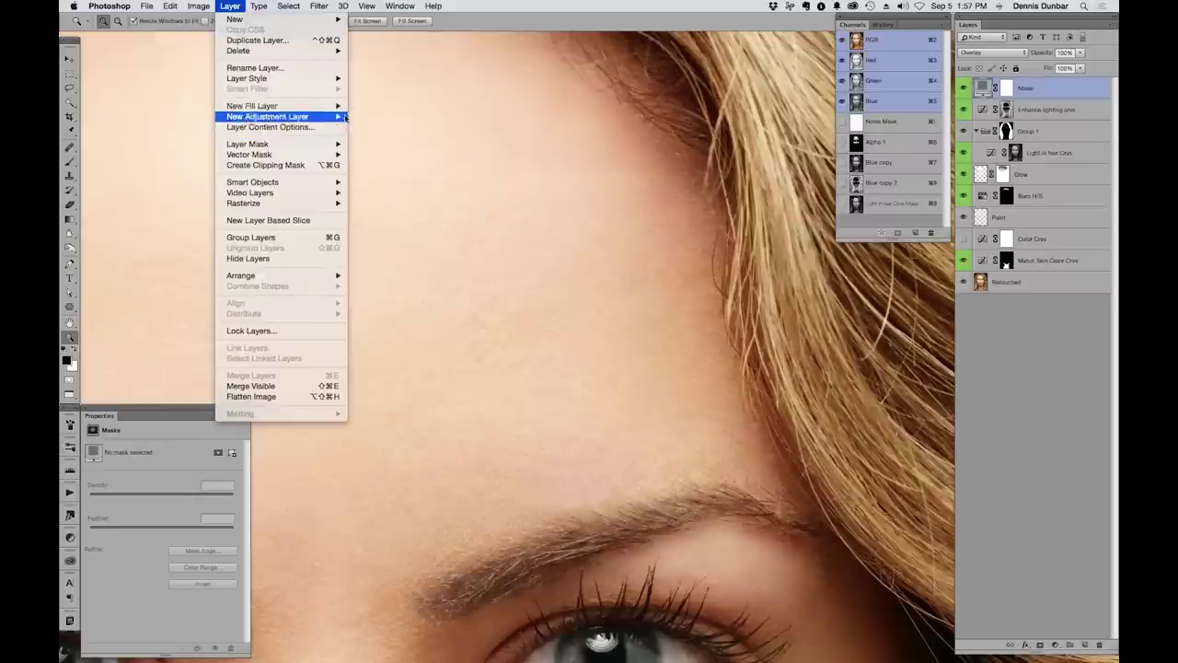
pyautogui.moveTo(322, 110)
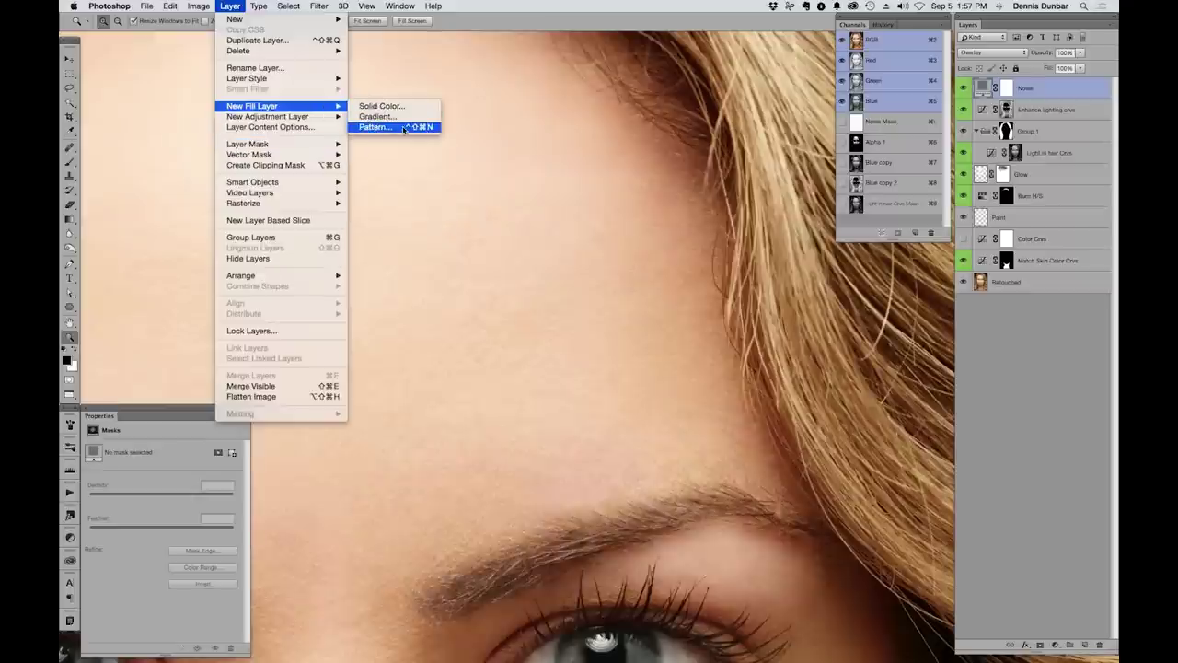
pyautogui.press('Escape')
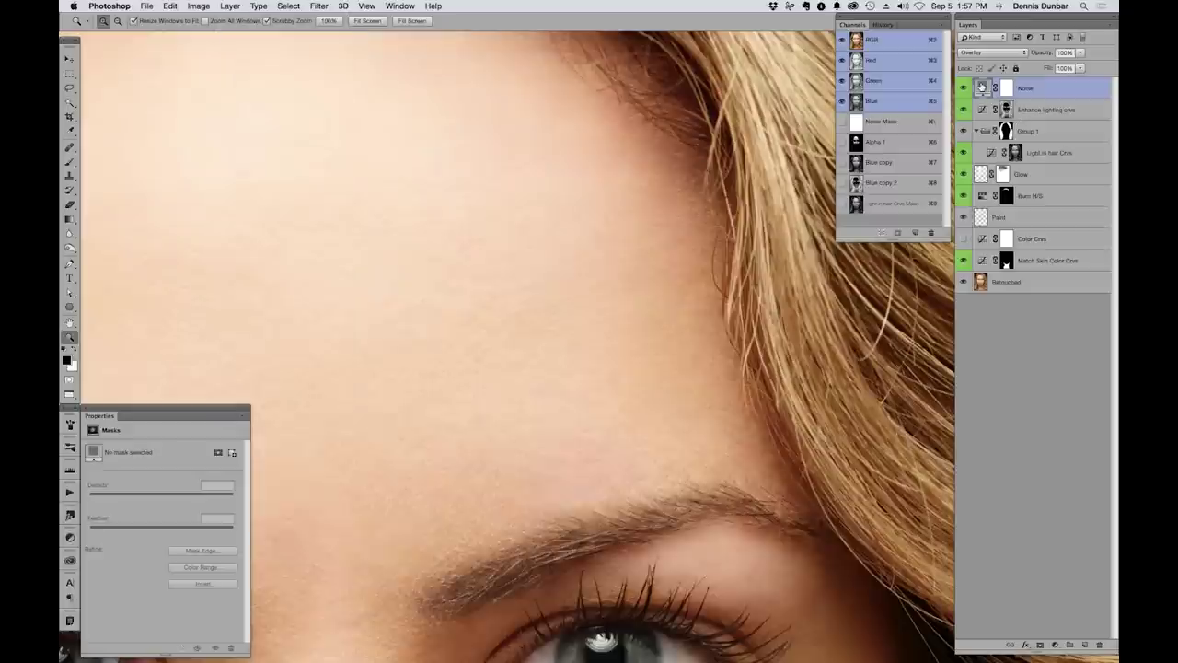
pyautogui.press('super+minus')
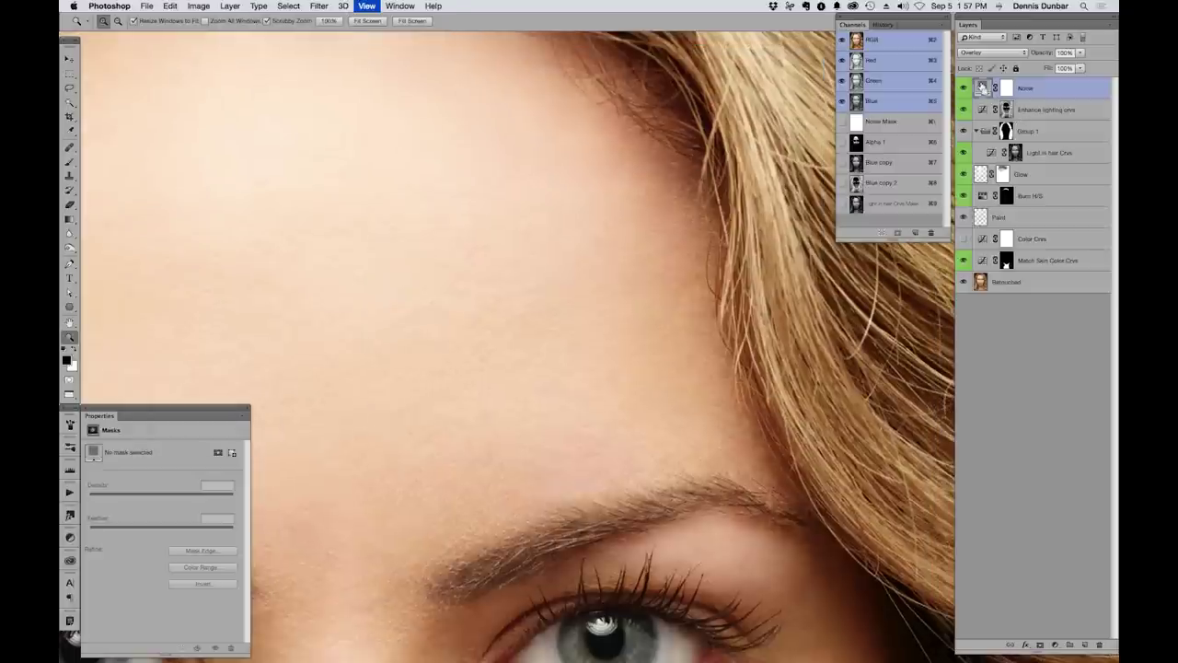
pyautogui.press('super+minus')
pyautogui.press('super+minus')
pyautogui.press('super+minus')
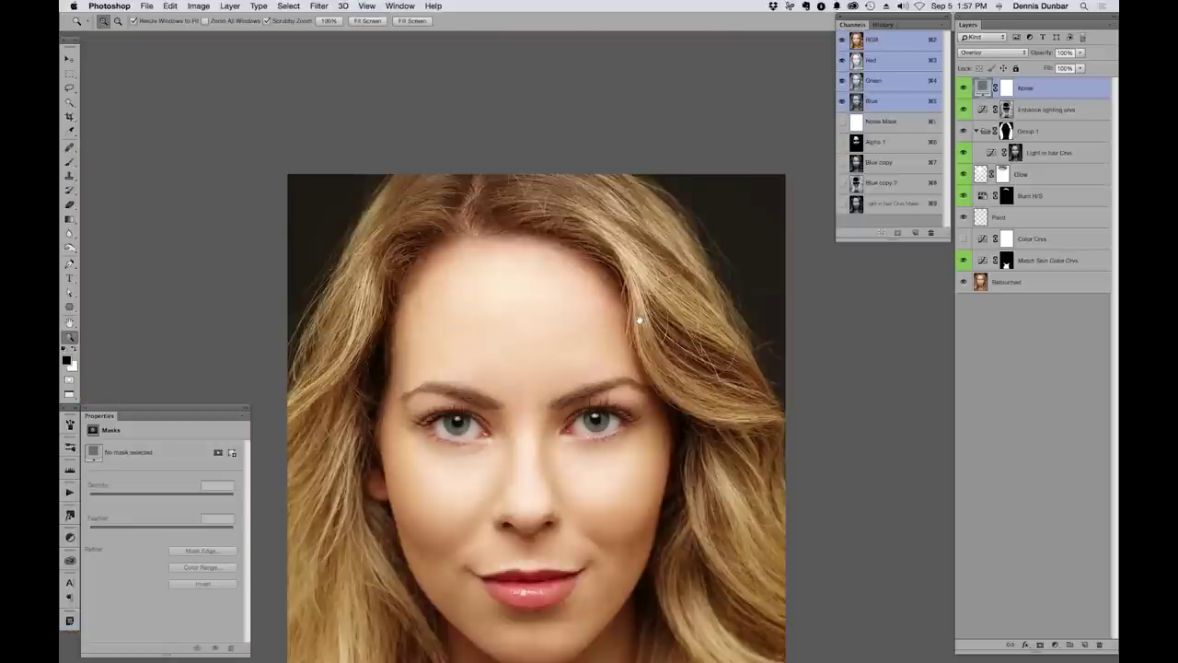
pyautogui.scroll(-1, 625, 266)
pyautogui.scroll(-2, 625, 266)
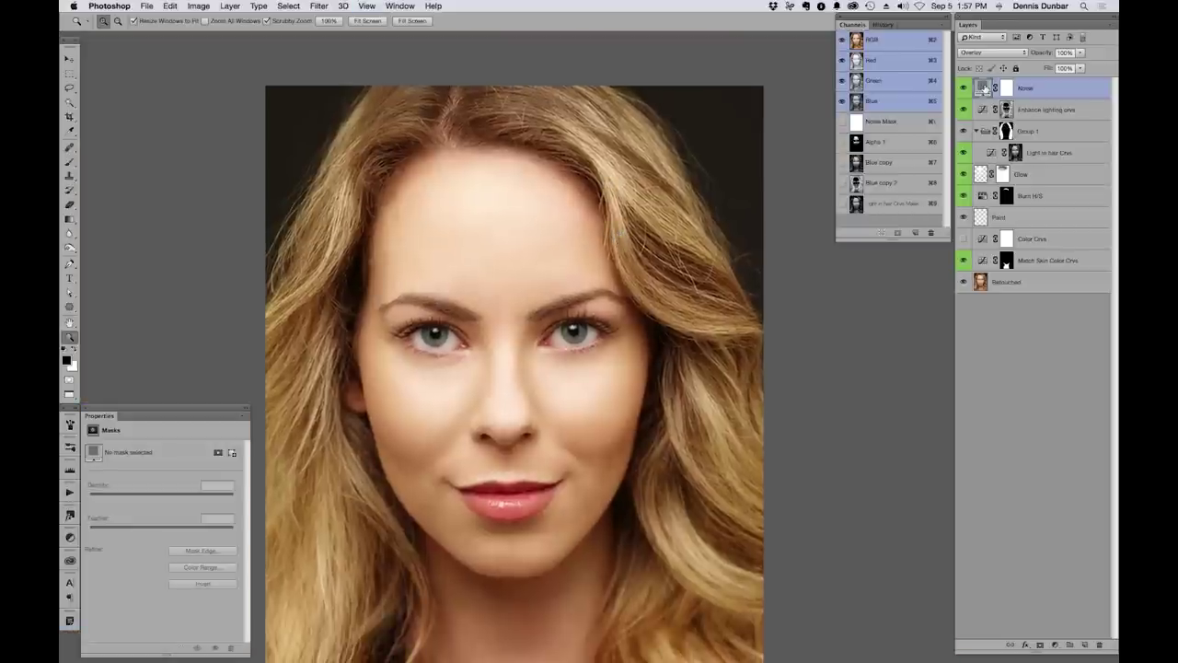
pyautogui.doubleClick(983, 87)
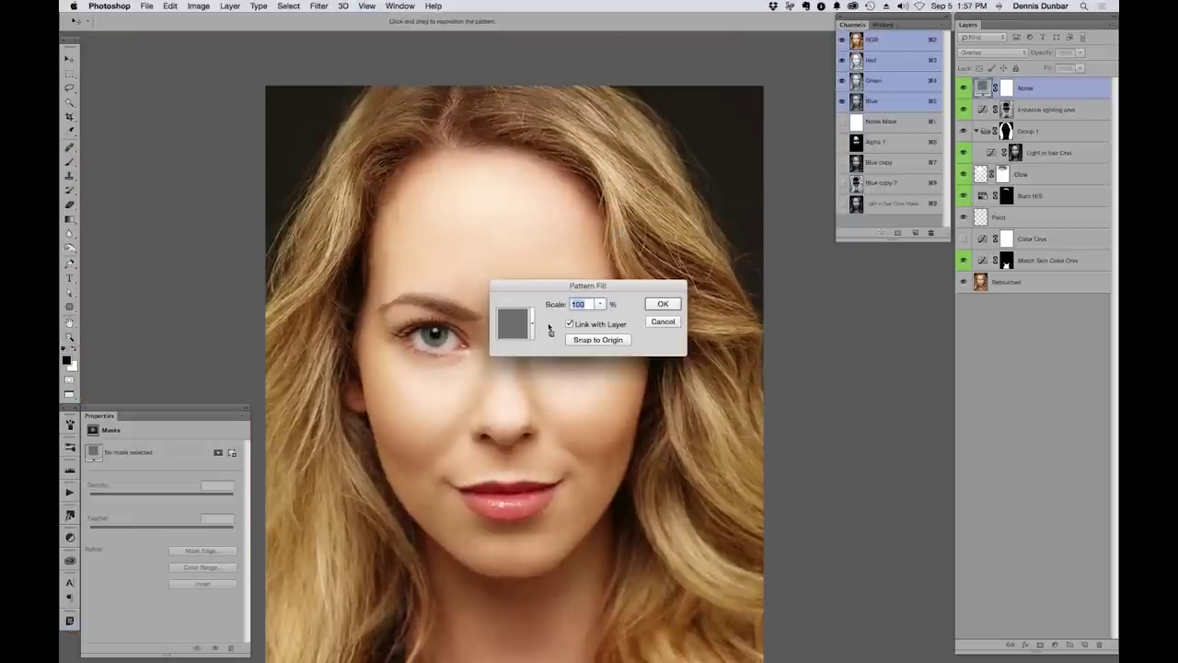
# Move the Pattern Fill dialog to the right, beside the image and clear of the face
pyautogui.moveTo(552, 289); pyautogui.dragTo(854, 336)
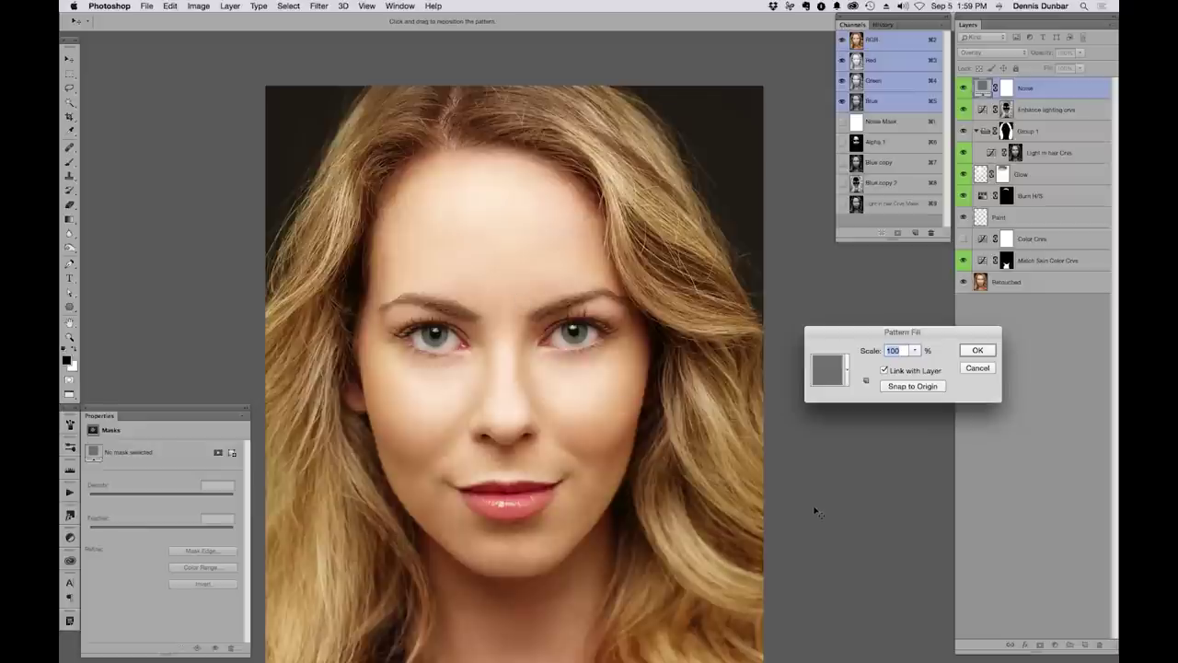
# Shift the noise pattern, browse to the RGB Noise 12% pattern, and close Pattern Fill
pyautogui.moveTo(814, 512); pyautogui.dragTo(714, 391)
pyautogui.click(848, 370)
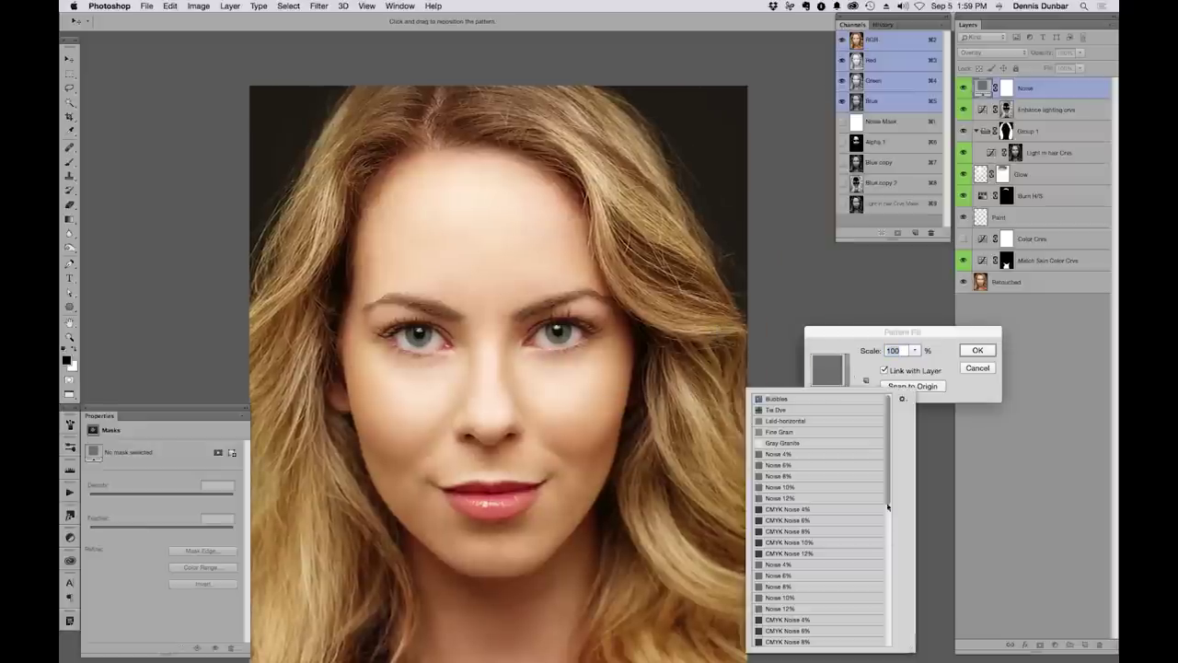
pyautogui.moveTo(891, 527); pyautogui.dragTo(892, 604)
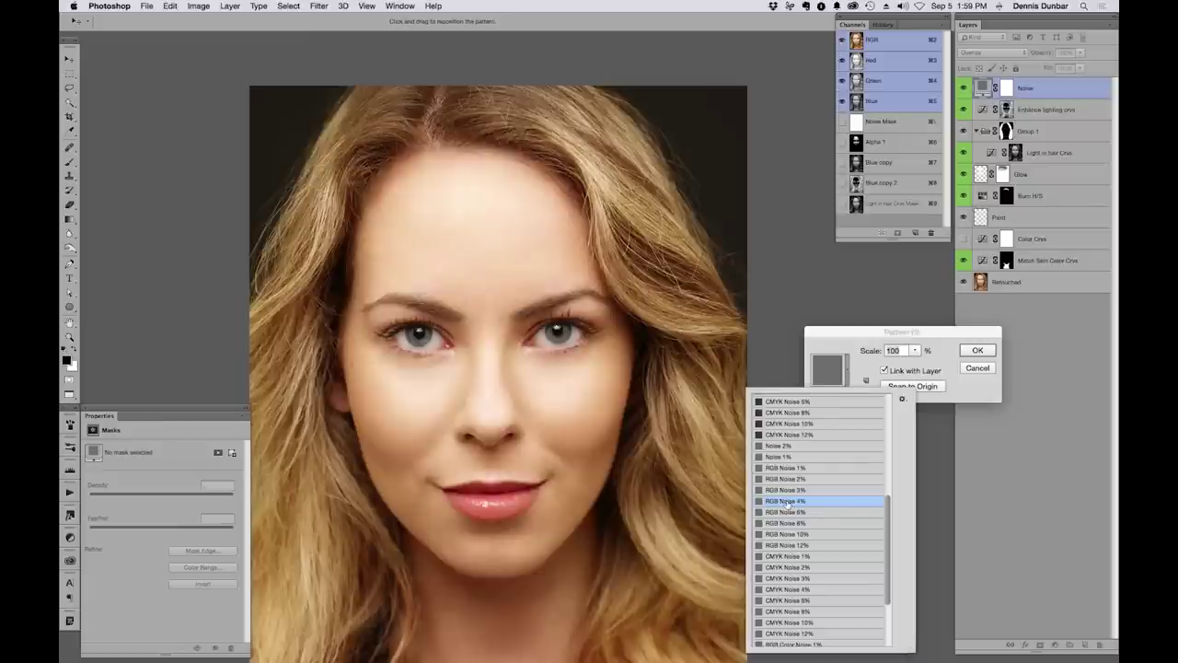
pyautogui.doubleClick(804, 545)
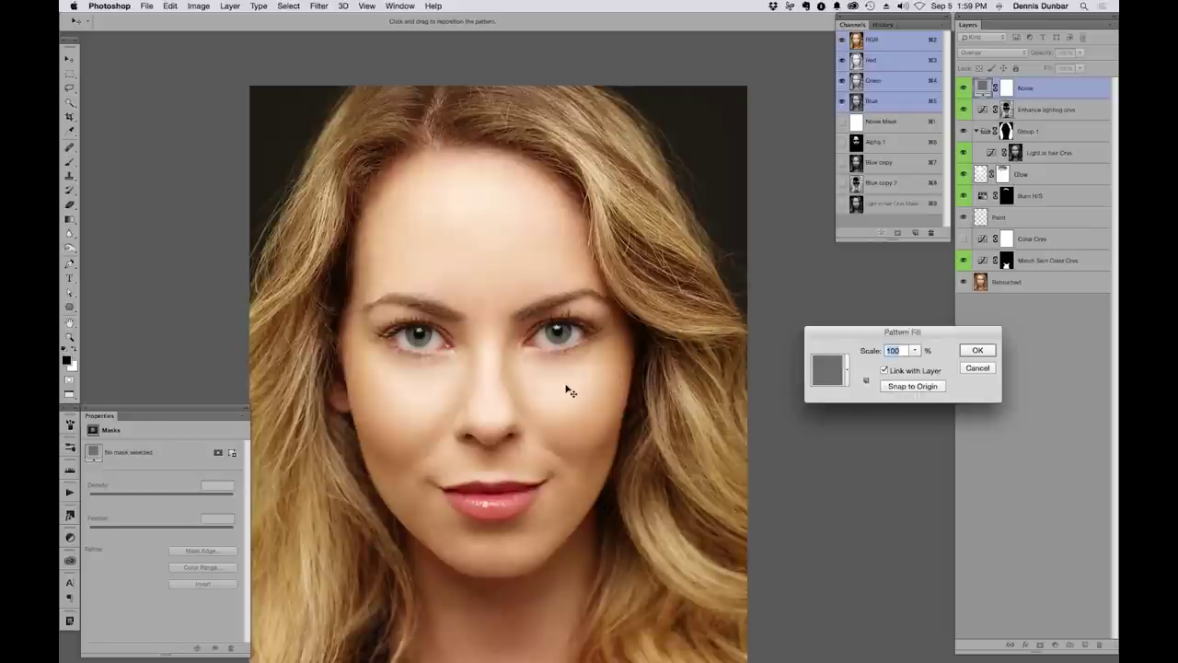
pyautogui.scroll(1, 568, 391)
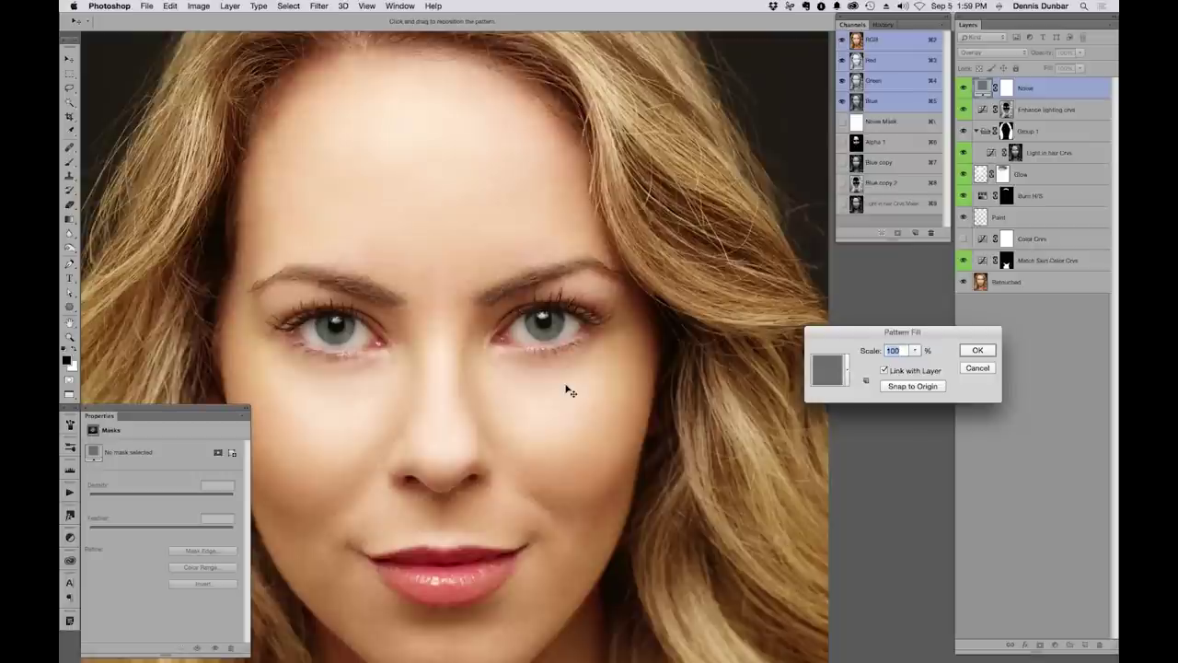
pyautogui.scroll(1, 580, 391)
pyautogui.scroll(2, 589, 392)
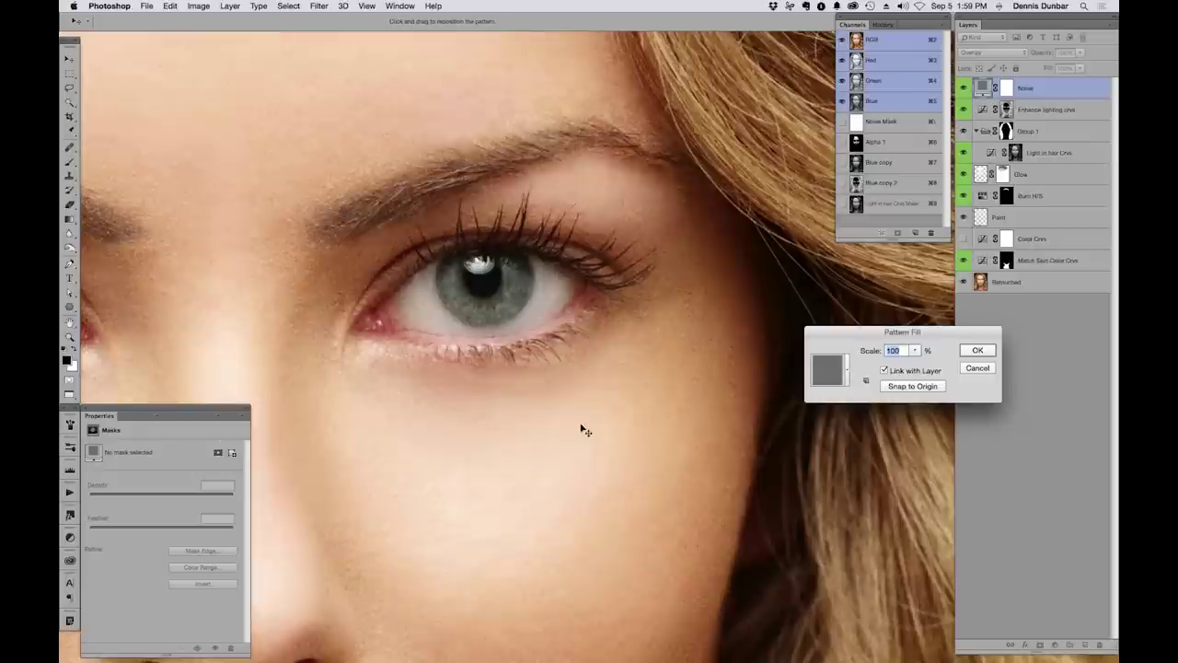
pyautogui.scroll(1, 582, 430)
pyautogui.click(977, 350)
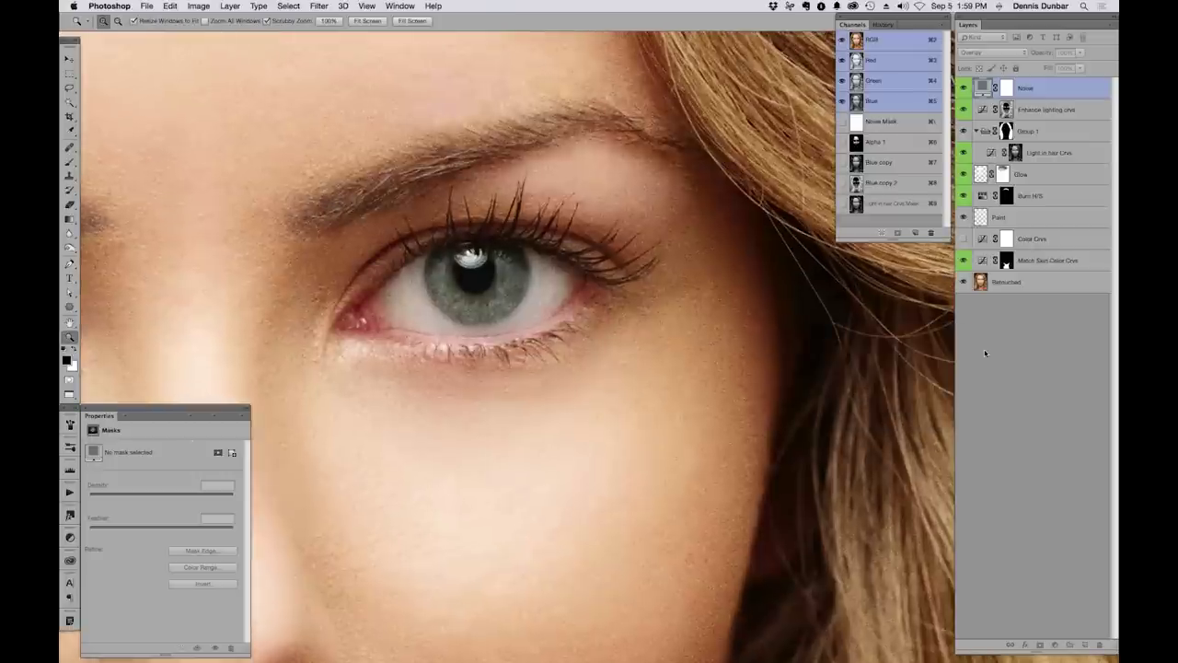
pyautogui.hotkey('shift', 'F5')
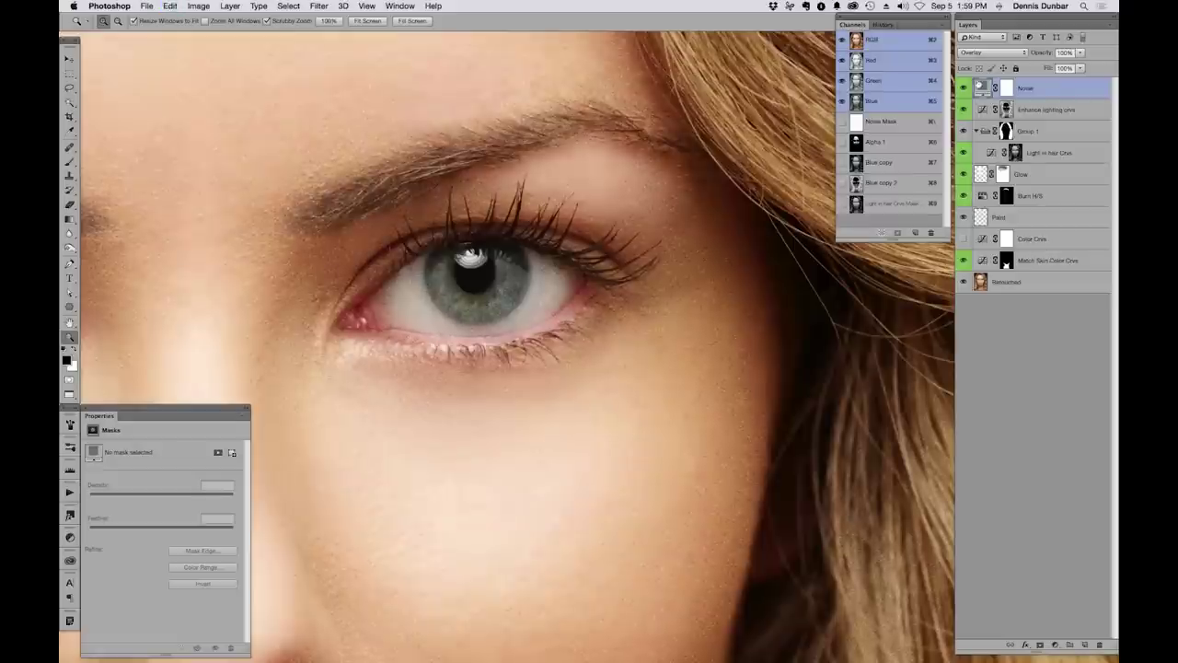
# Scale the Noise layer's pattern fill to 11%, then show the History panel
pyautogui.doubleClick(986, 87)
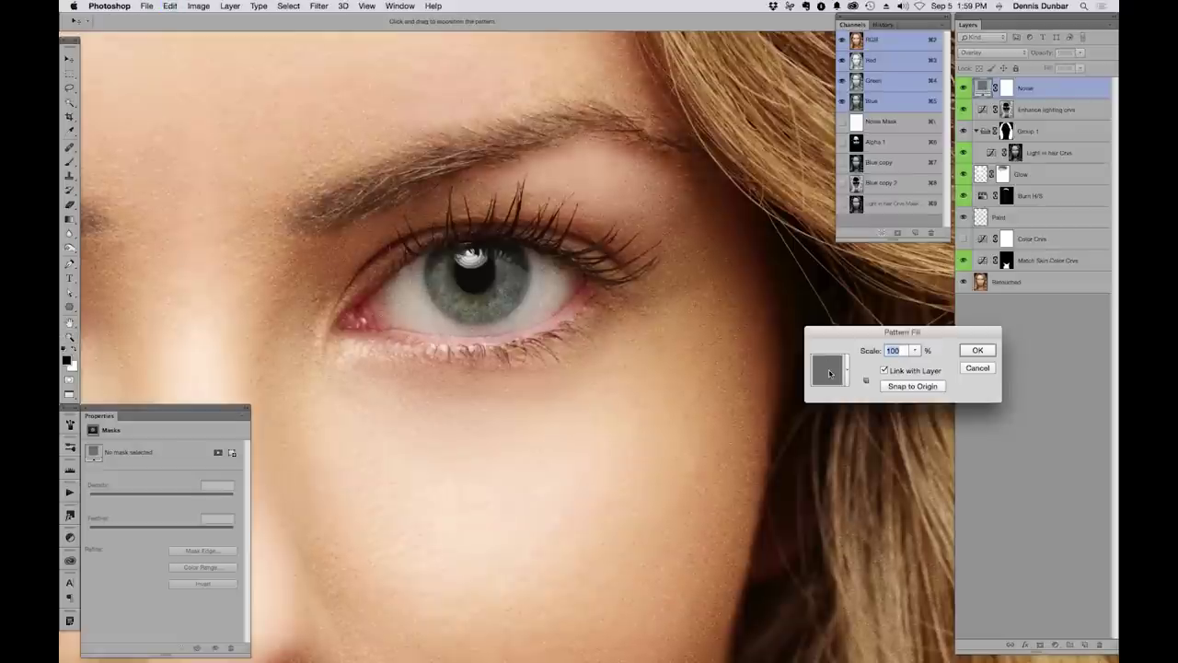
pyautogui.click(828, 370)
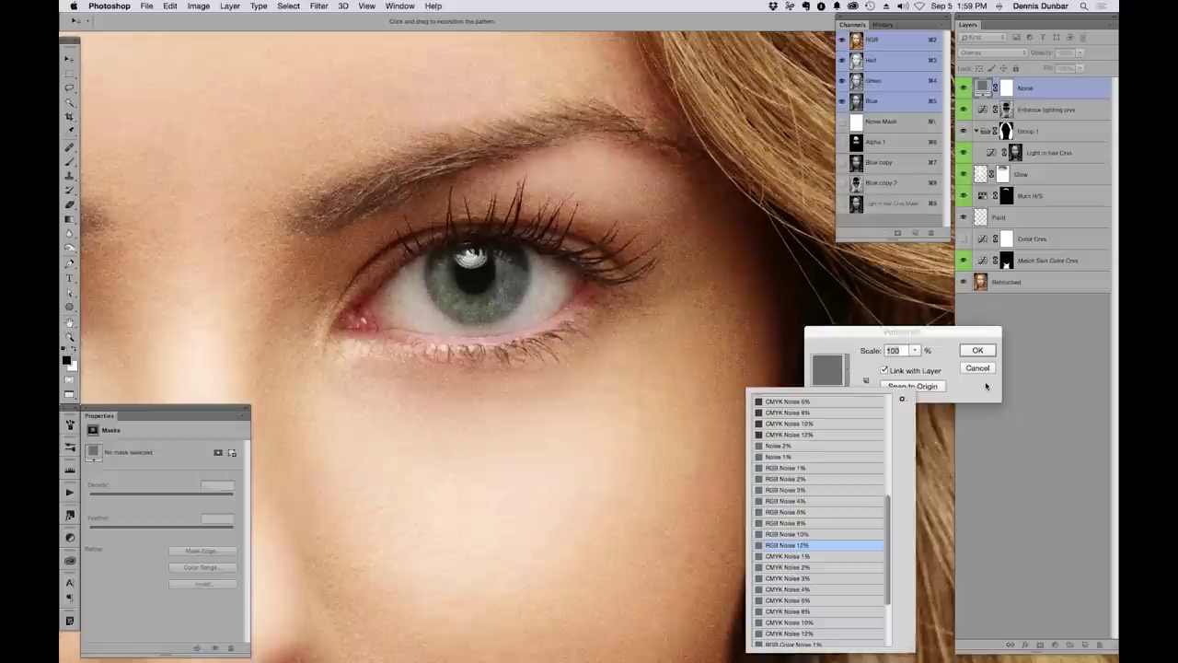
pyautogui.click(942, 370)
pyautogui.moveTo(915, 351)
pyautogui.mouseDown()
pyautogui.moveTo(949, 370)
pyautogui.moveTo(912, 366)
pyautogui.mouseUp()
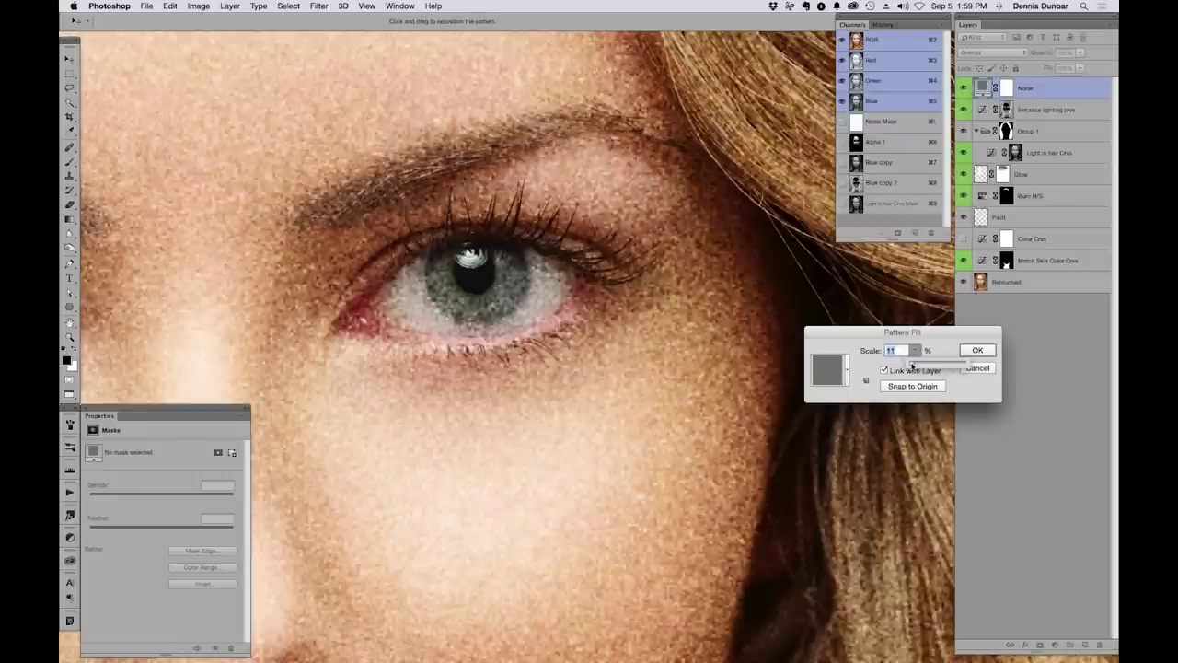
pyautogui.click(977, 352)
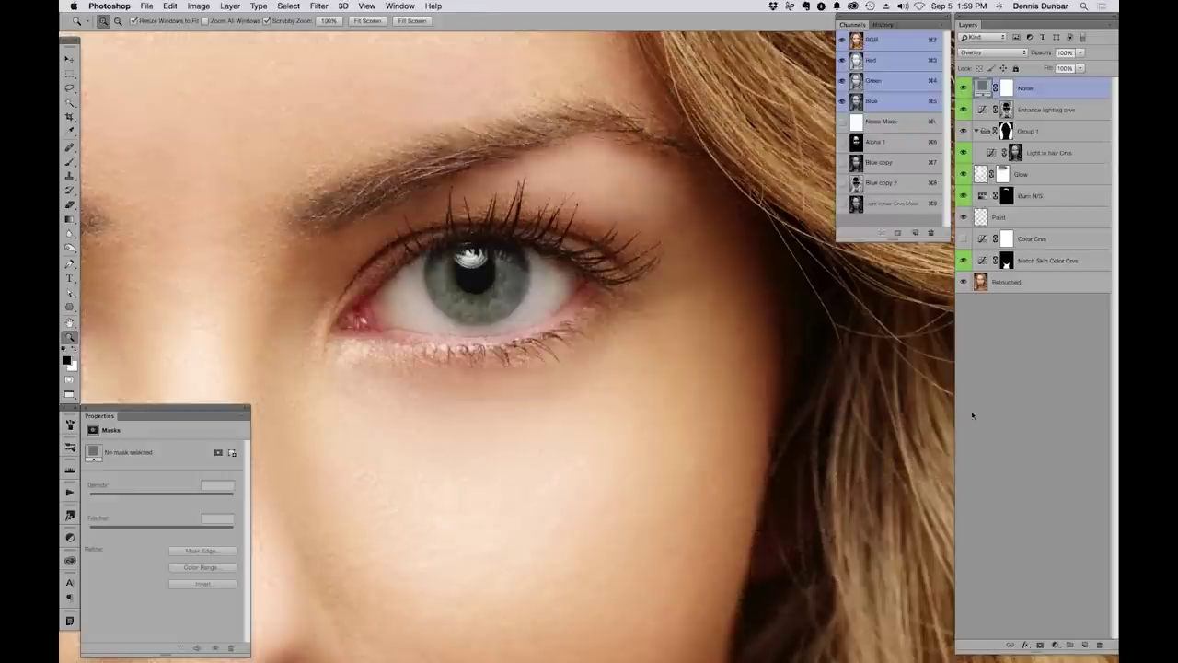
pyautogui.click(883, 25)
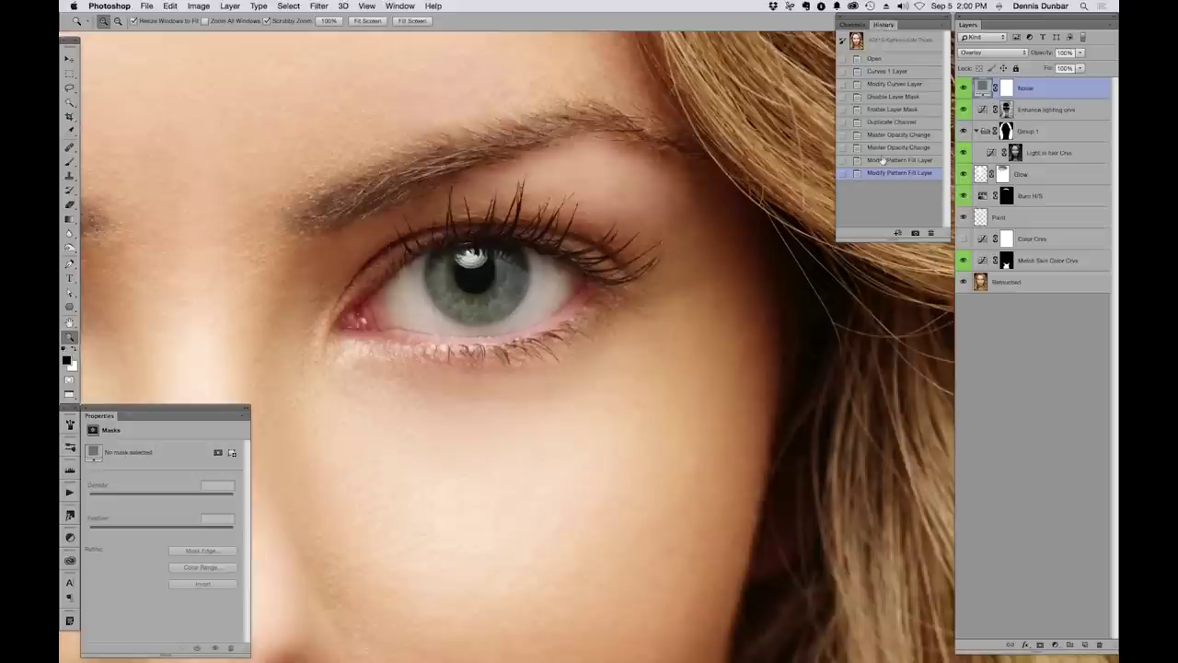
pyautogui.click(889, 58)
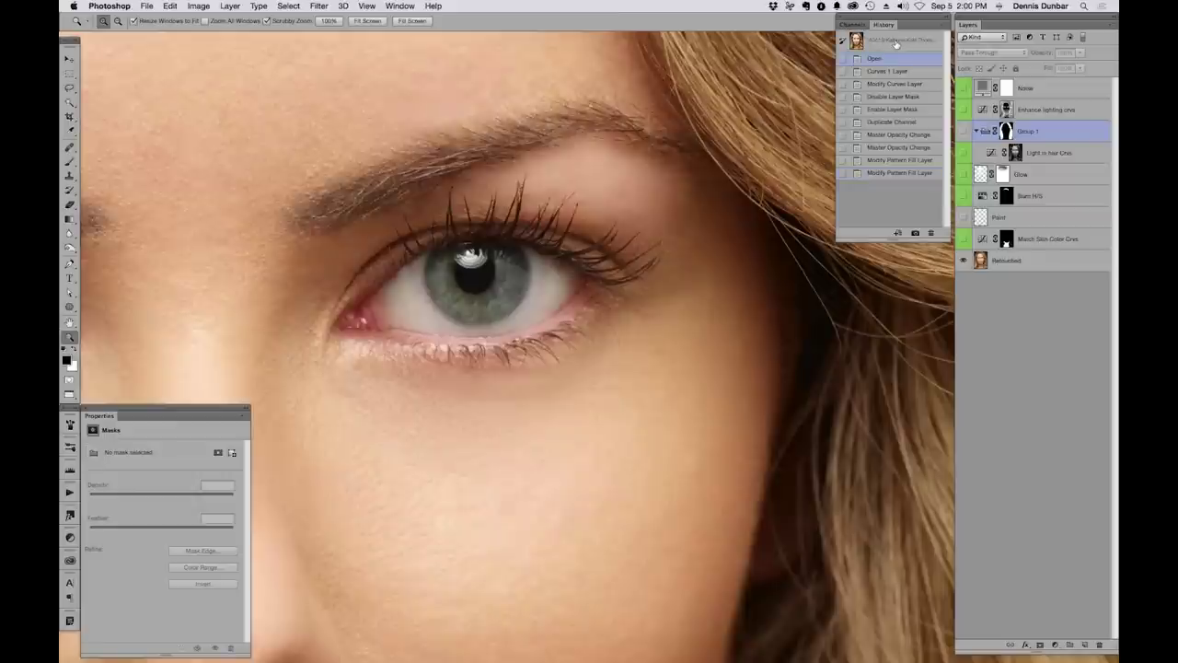
pyautogui.click(901, 42)
pyautogui.press('super+0')
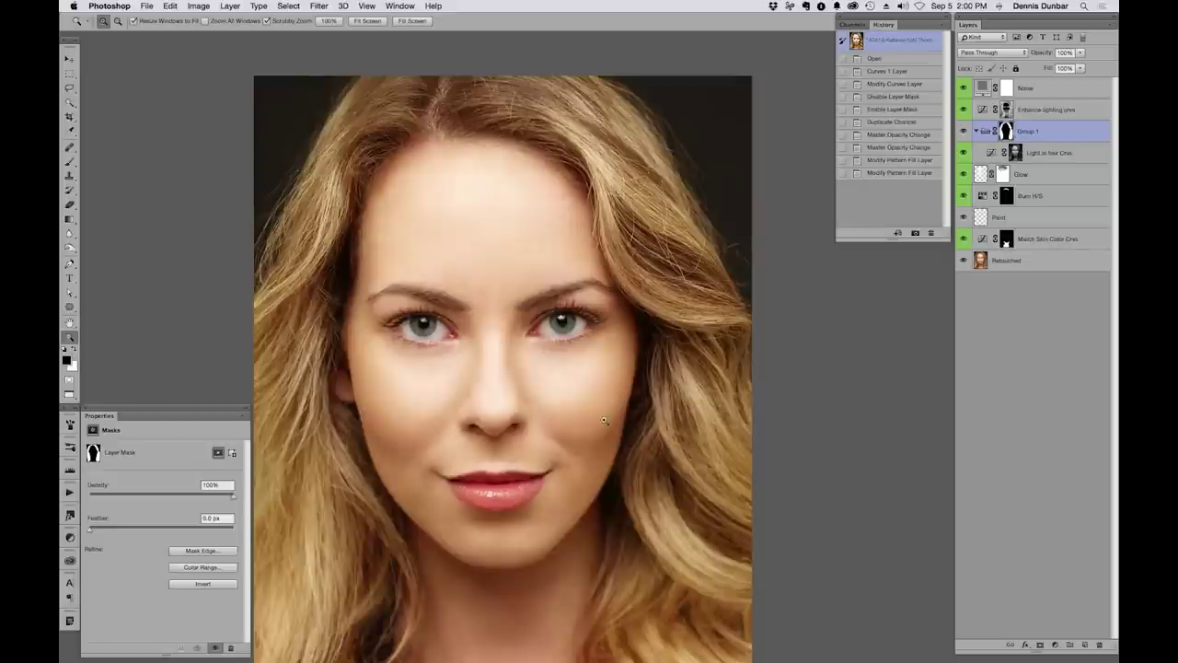
pyautogui.click(574, 380)
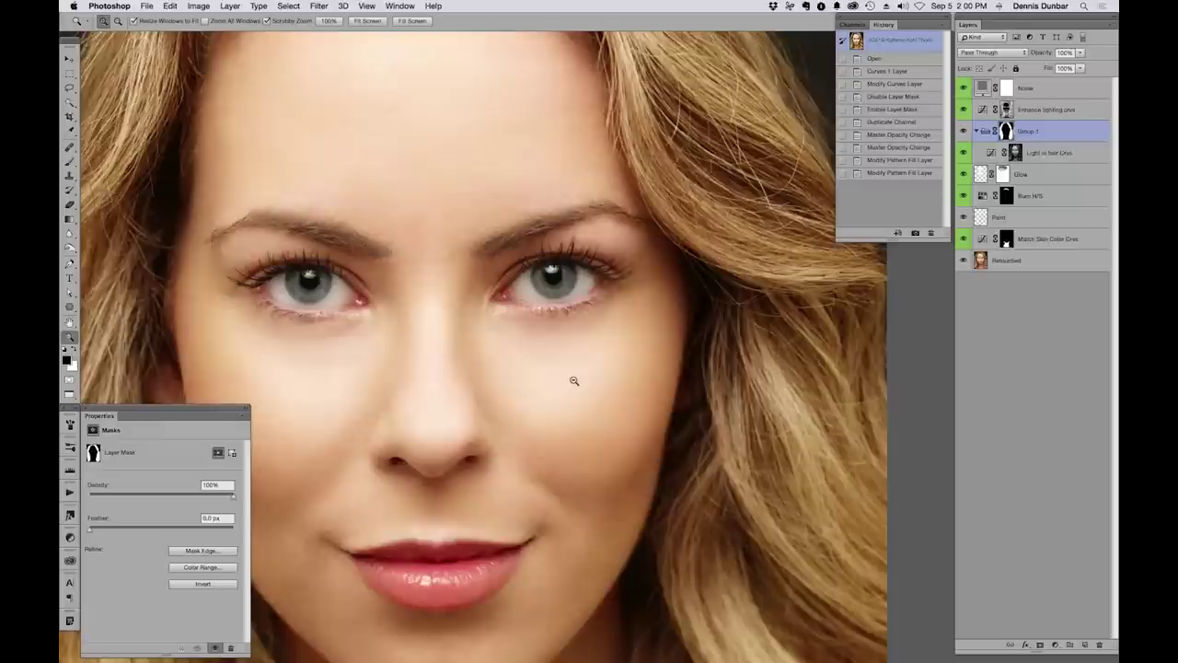
pyautogui.click(573, 380)
pyautogui.click(574, 380)
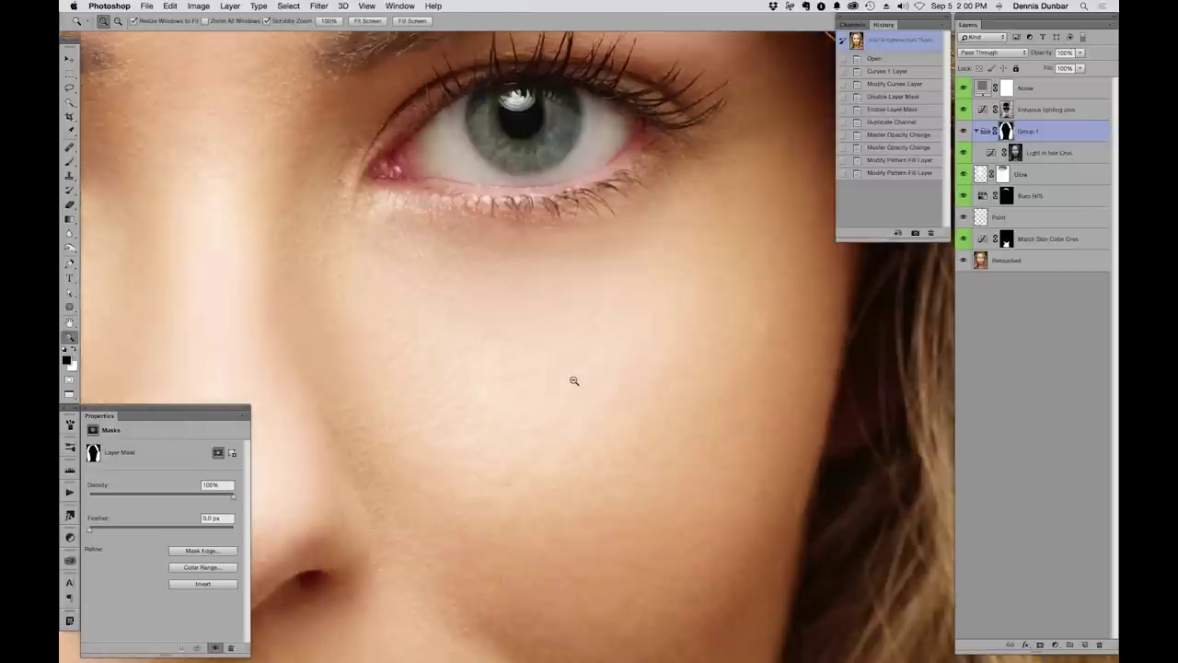
pyautogui.click(574, 381)
pyautogui.click(574, 380)
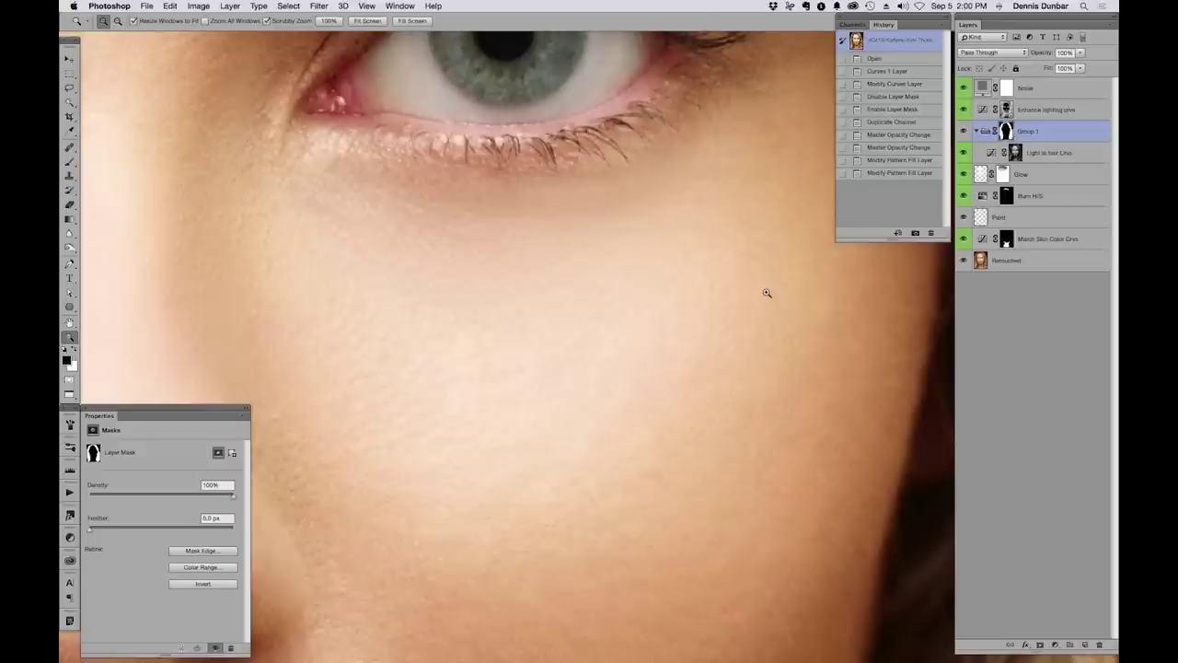
pyautogui.press('super+minus')
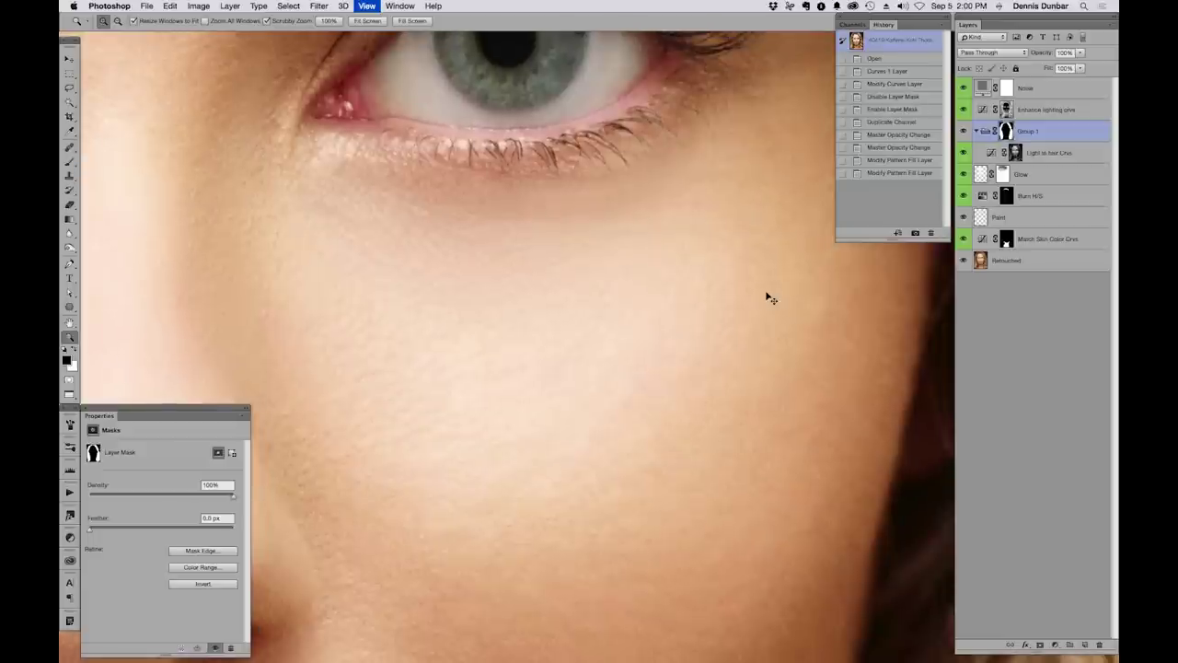
pyautogui.press('super+minus')
pyautogui.press('super+minus')
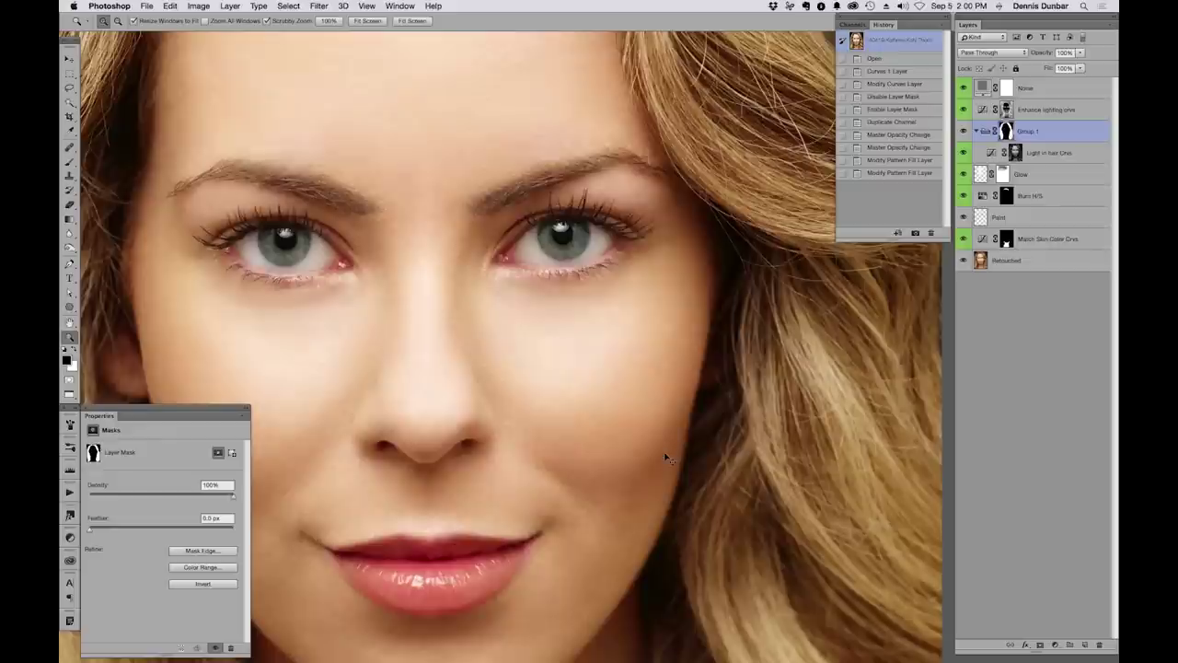
# Fit the whole portrait on screen, then switch to Adobe Bridge
pyautogui.press('super+0')
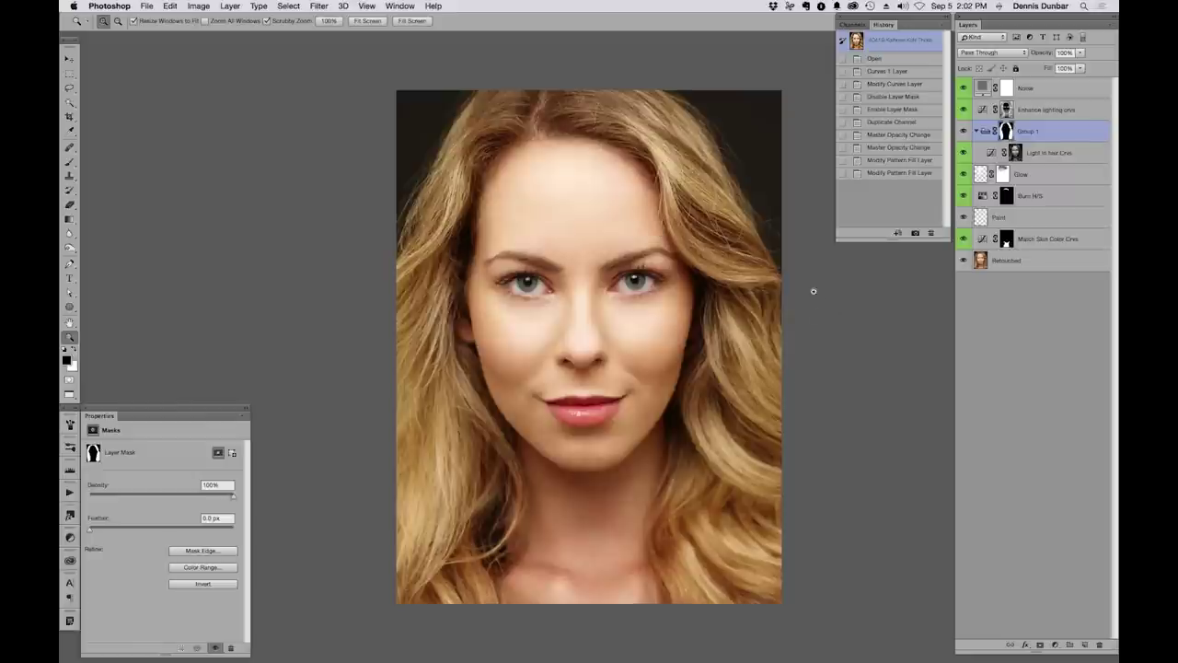
pyautogui.press('super+Tab')
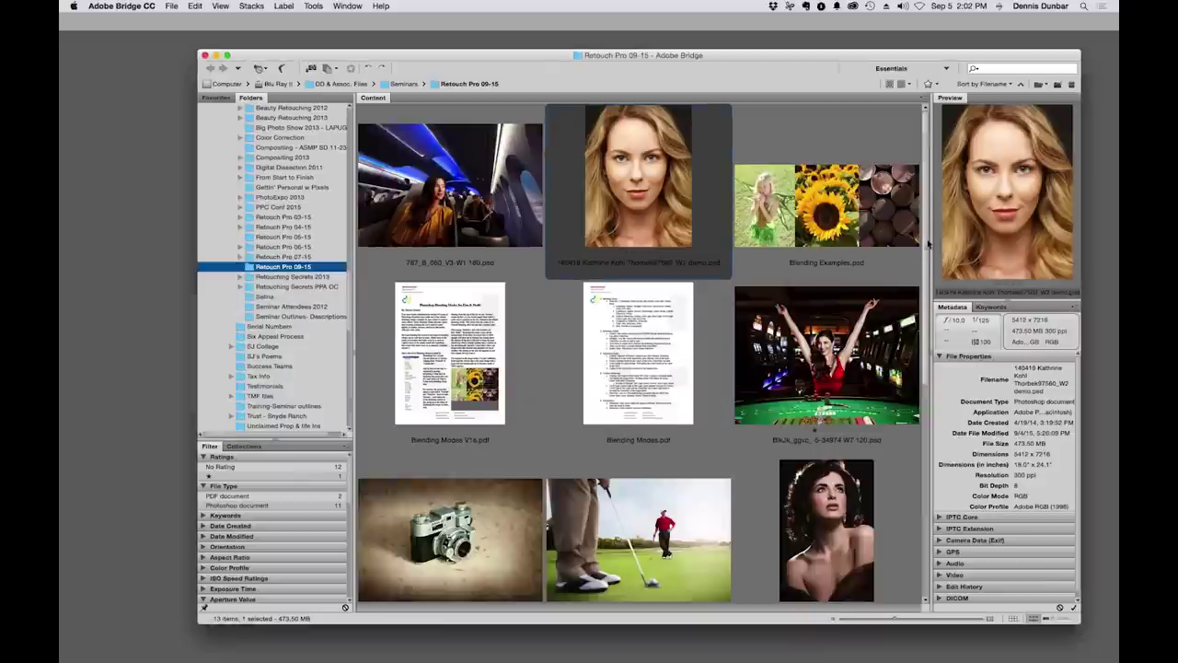
# Open the dark-haired woman's portrait from Retouch Pro 09-15 in Photoshop and zoom toward the earring
pyautogui.moveTo(928, 244); pyautogui.dragTo(928, 373)
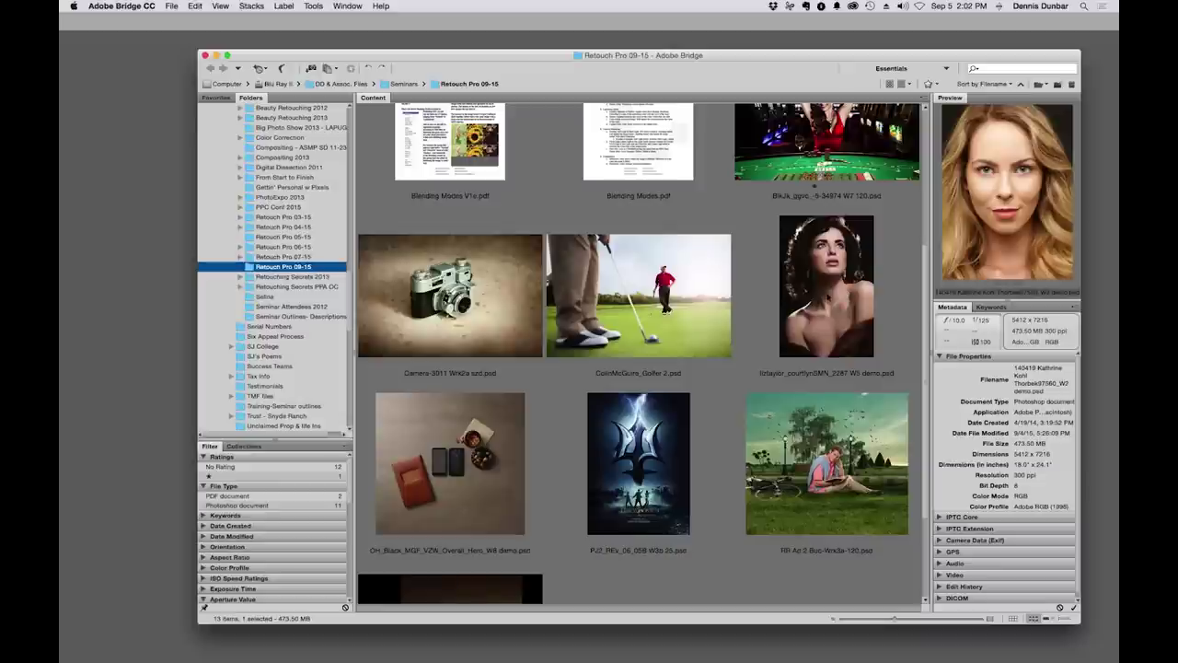
pyautogui.click(822, 300)
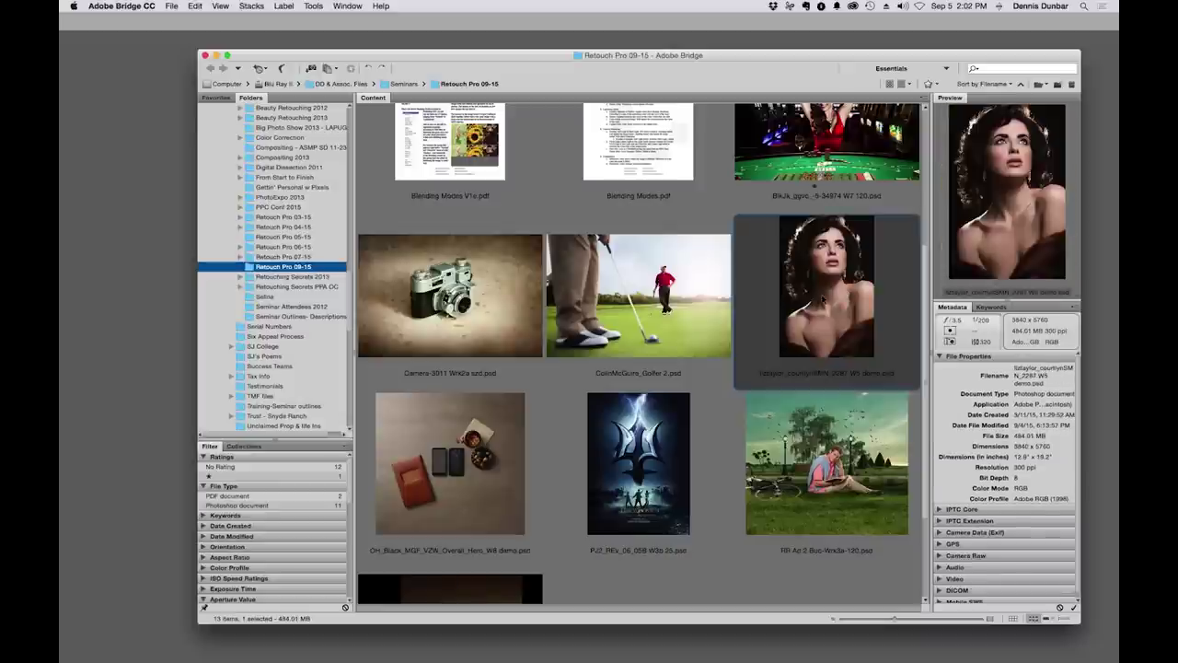
pyautogui.doubleClick(822, 299)
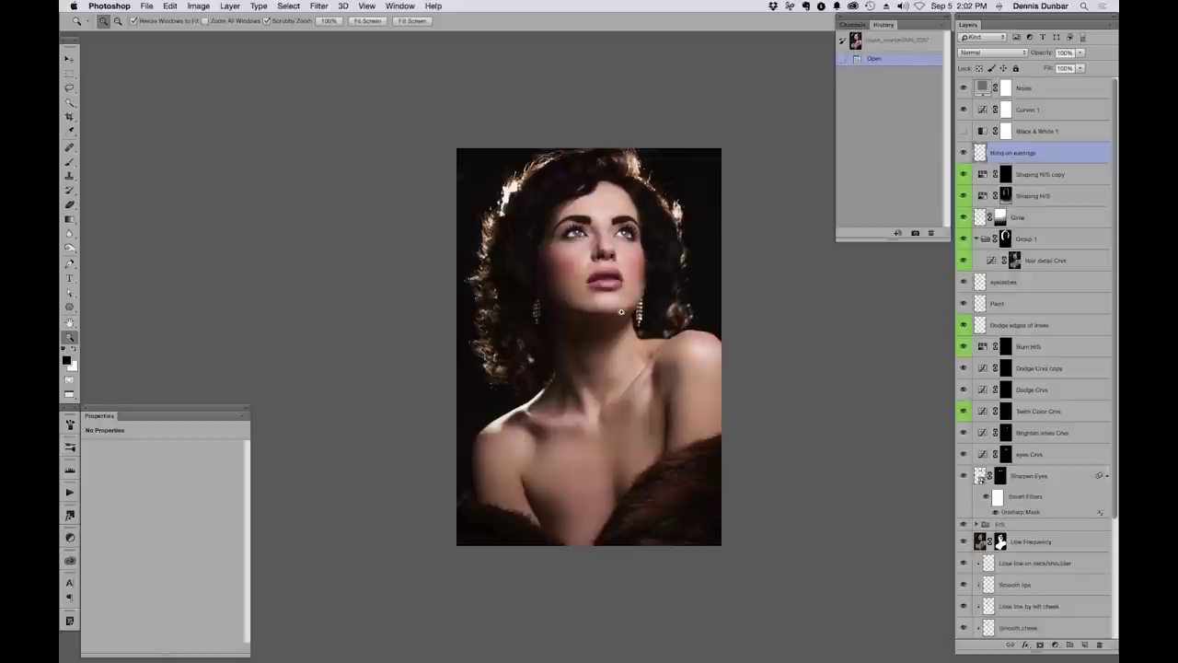
pyautogui.moveTo(635, 315); pyautogui.dragTo(646, 314)
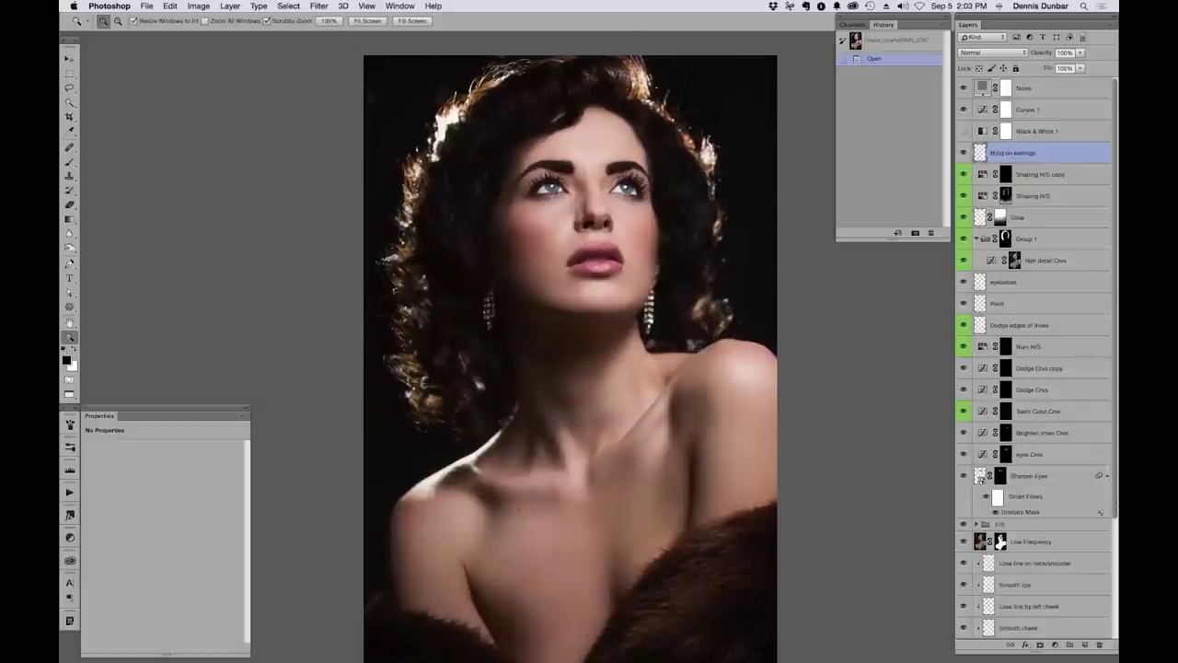
# Select the Teeth Color Crvs layer, zoom closely into the lips, then step back out
pyautogui.scroll(-5, 1115, 512)
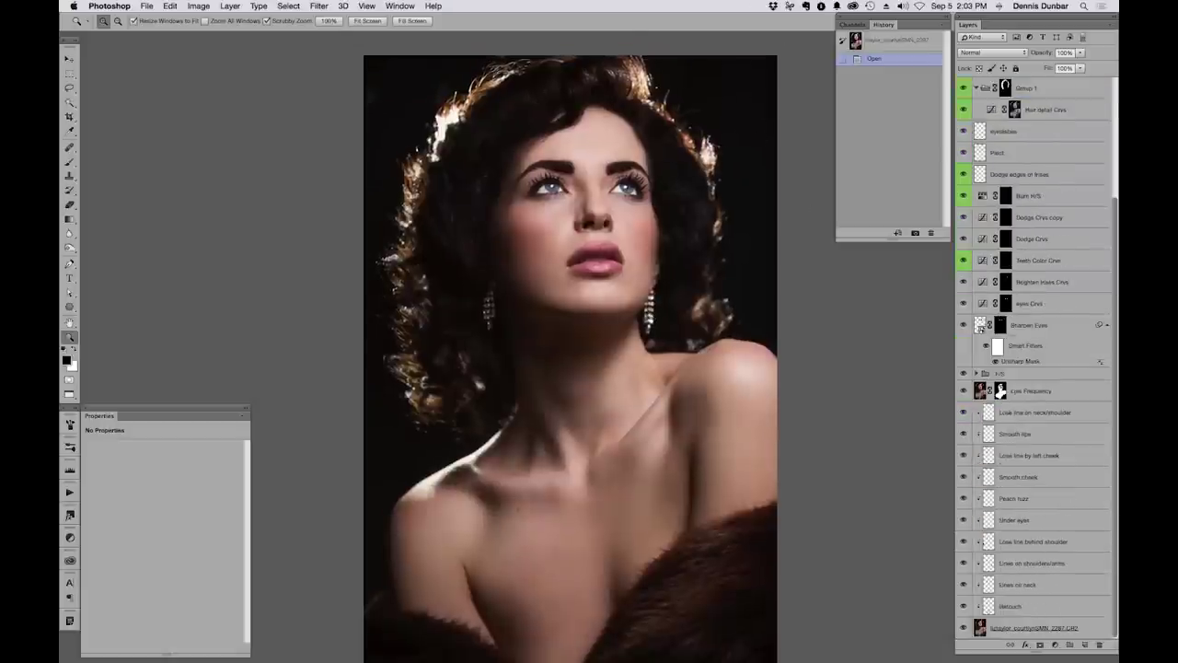
pyautogui.scroll(4, 1036, 368)
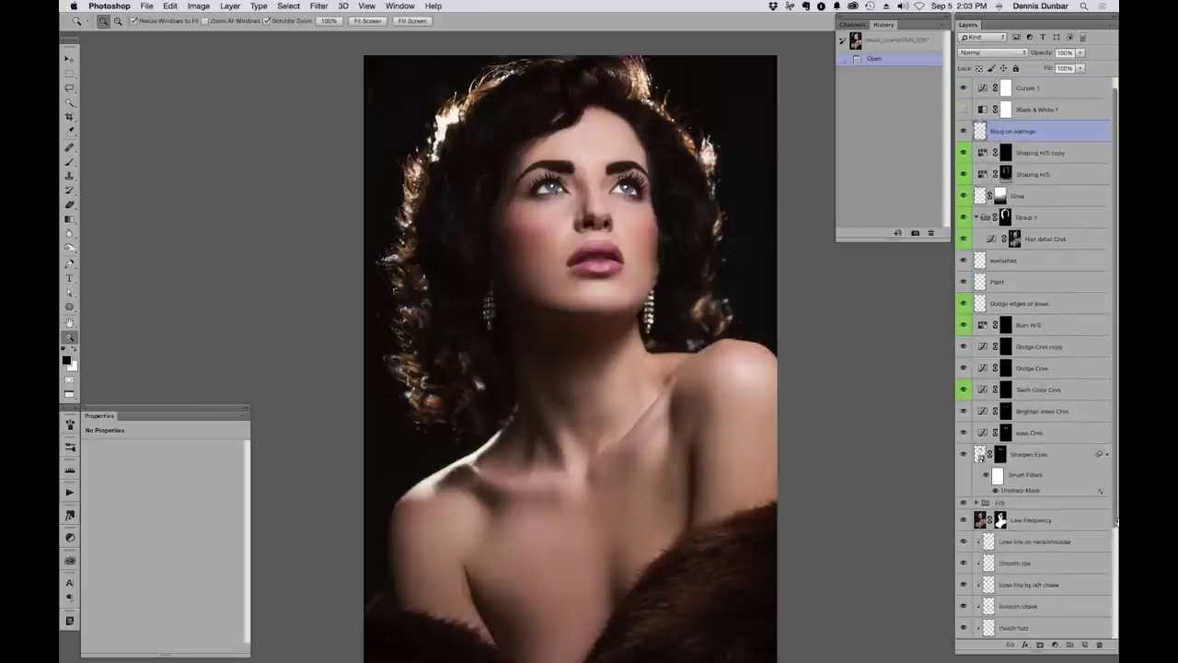
pyautogui.click(1014, 396)
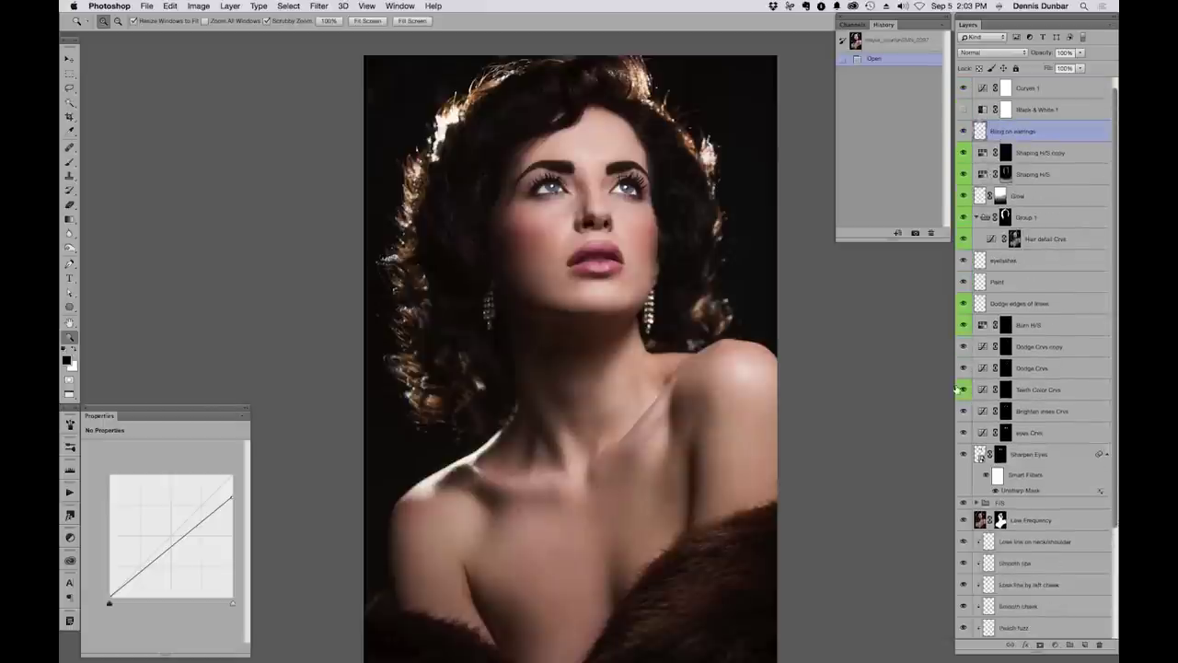
pyautogui.click(597, 261)
pyautogui.moveTo(627, 269); pyautogui.dragTo(920, 258)
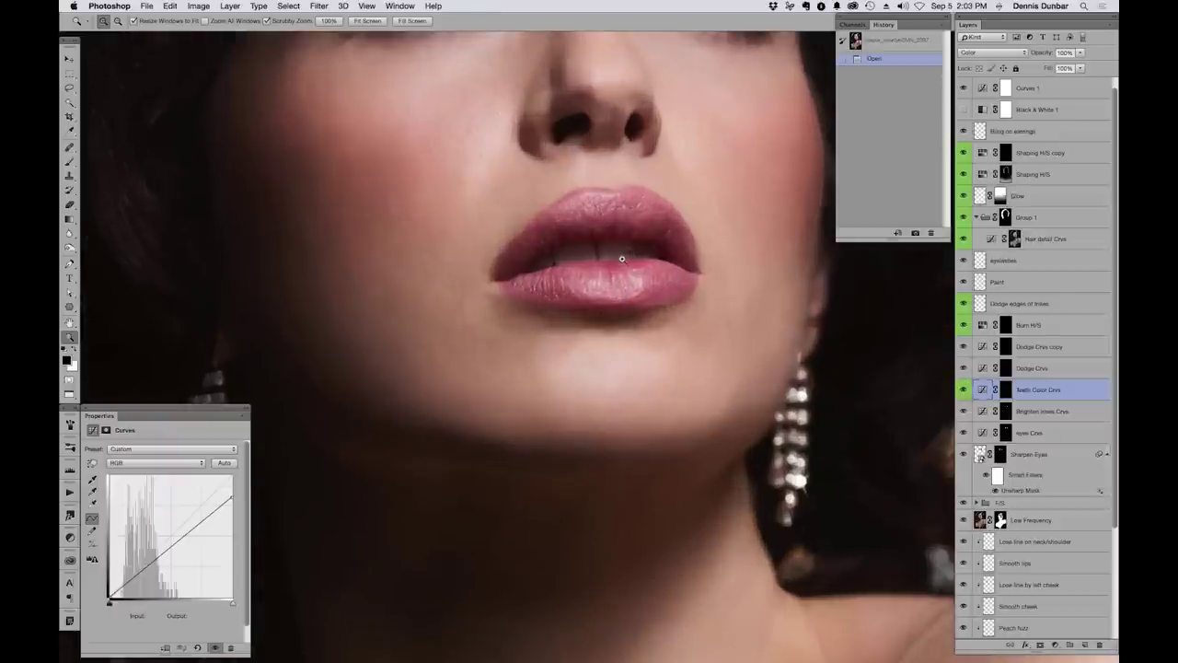
pyautogui.moveTo(624, 262); pyautogui.dragTo(655, 269)
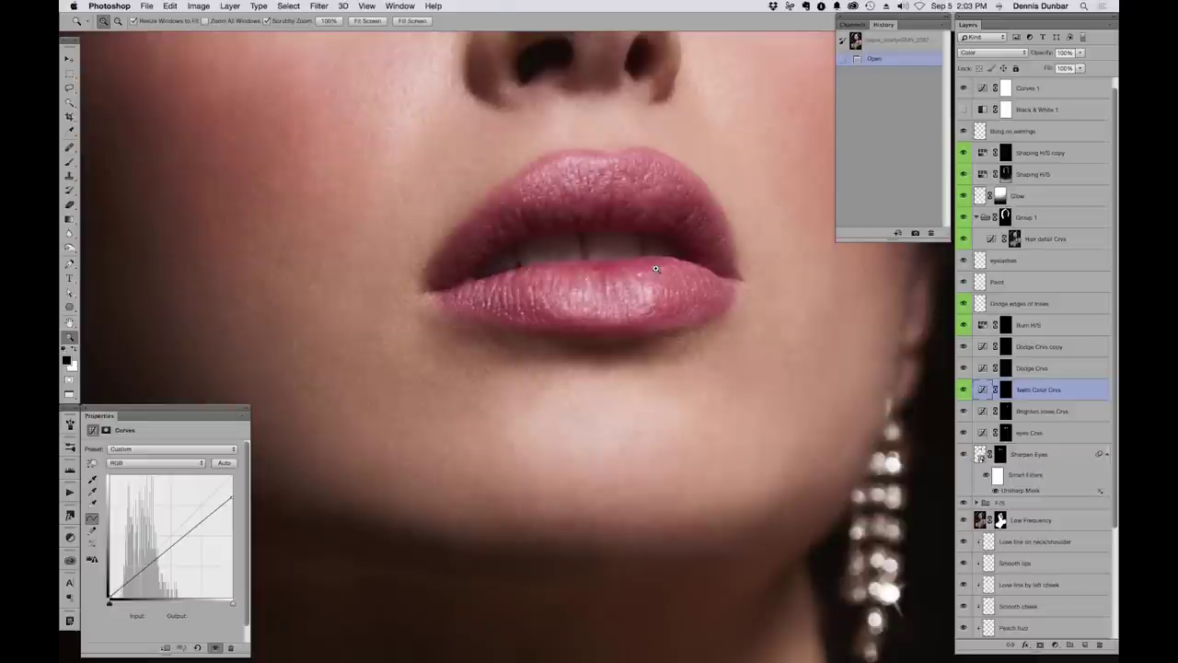
pyautogui.click(655, 269)
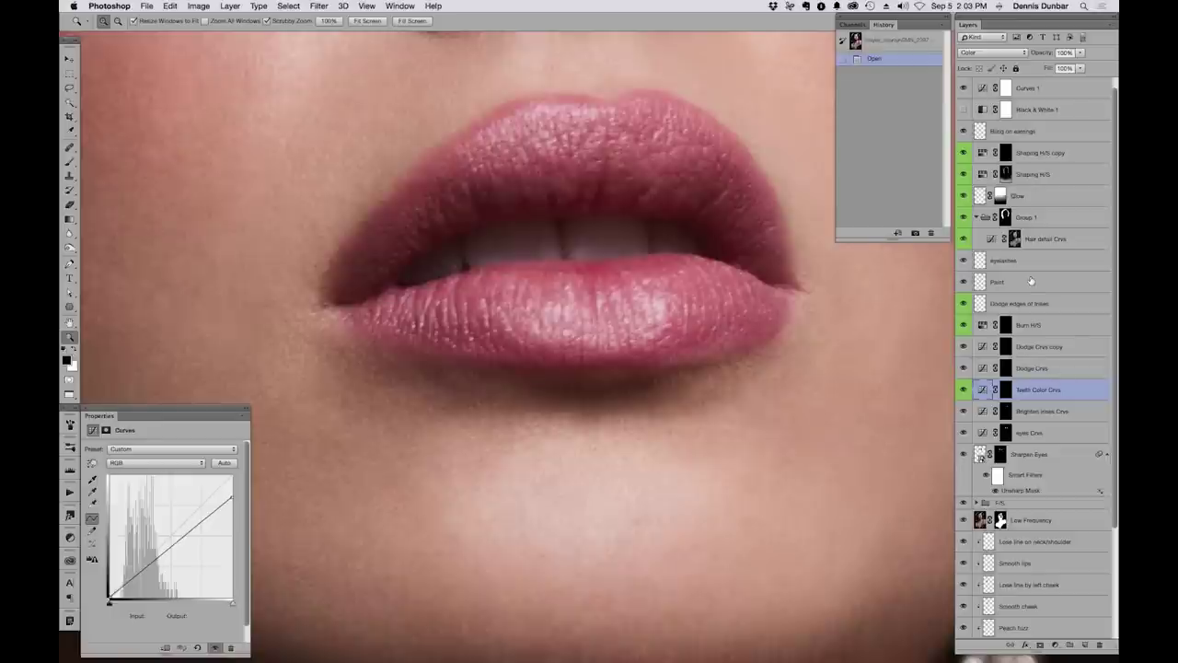
pyautogui.press('super+minus')
pyautogui.press('super+minus')
pyautogui.press('super+minus')
pyautogui.press('super+minus')
pyautogui.press('super+minus')
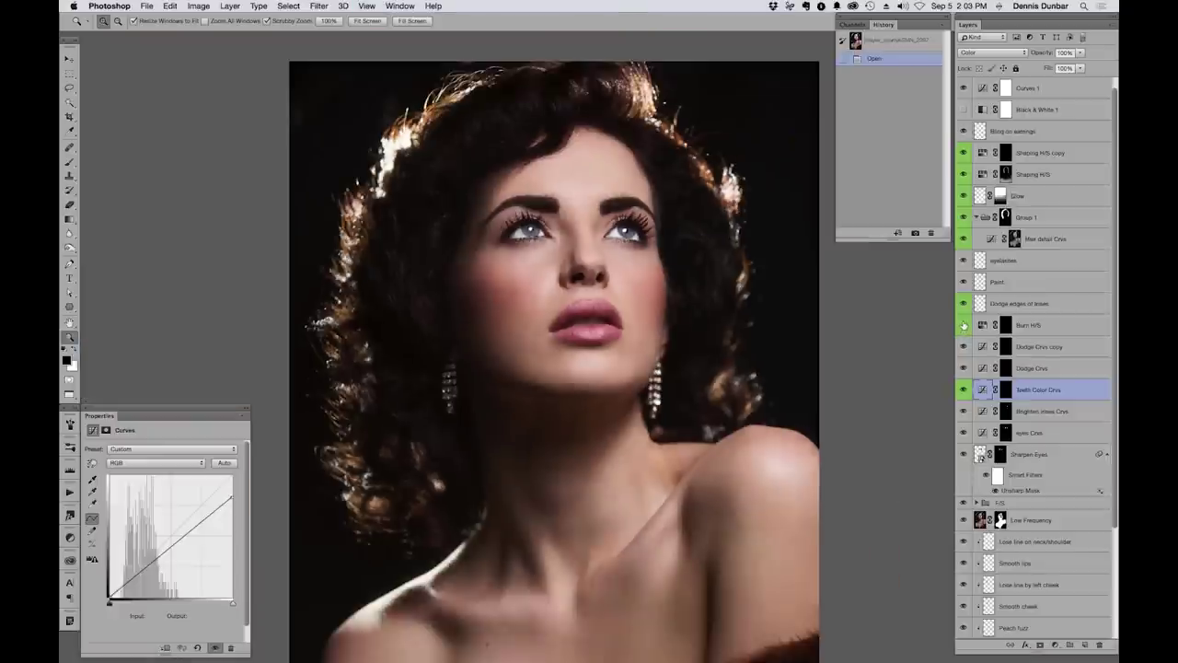
pyautogui.keyDown('alt'); pyautogui.click(1006, 325); pyautogui.keyUp('alt')
pyautogui.moveTo(556, 329)
pyautogui.mouseDown()
pyautogui.moveTo(626, 341)
pyautogui.moveTo(608, 343)
pyautogui.mouseUp()
pyautogui.keyDown('alt'); pyautogui.click(964, 324); pyautogui.keyUp('alt')
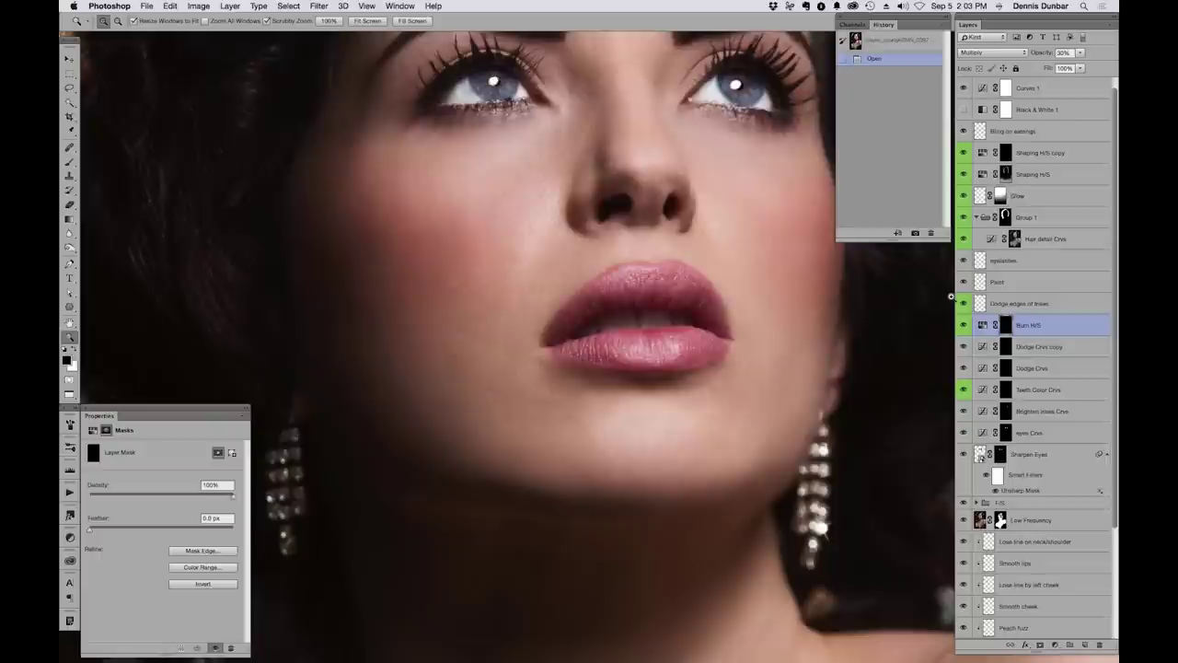
pyautogui.click(599, 326)
pyautogui.click(982, 325)
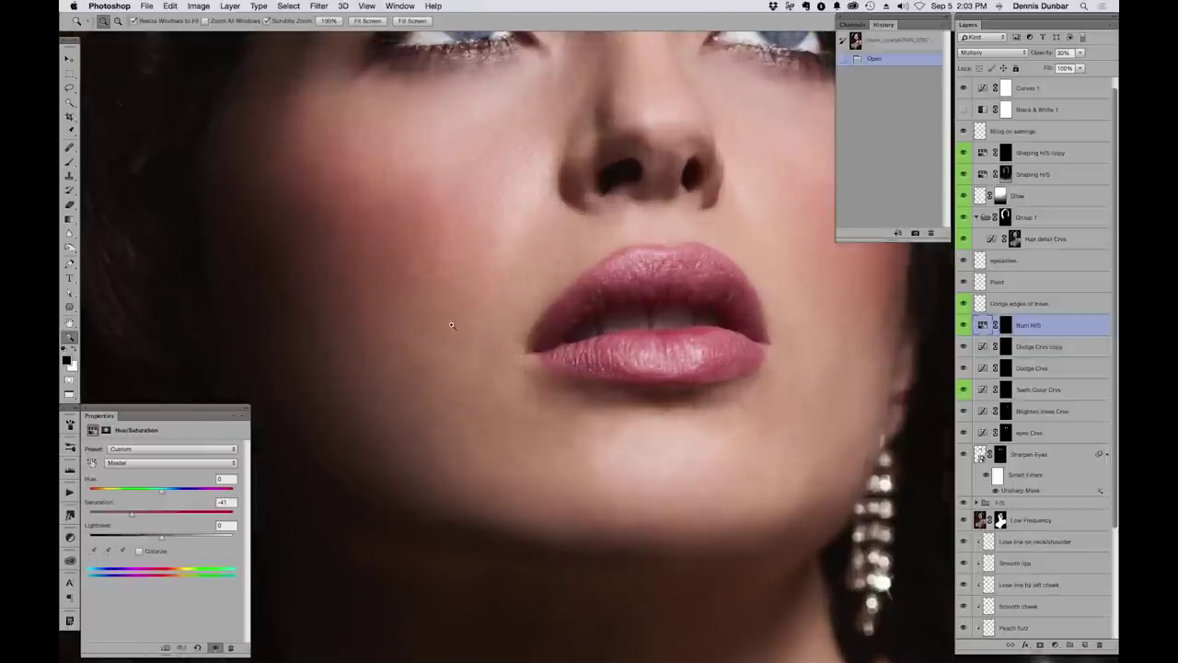
pyautogui.click(964, 325)
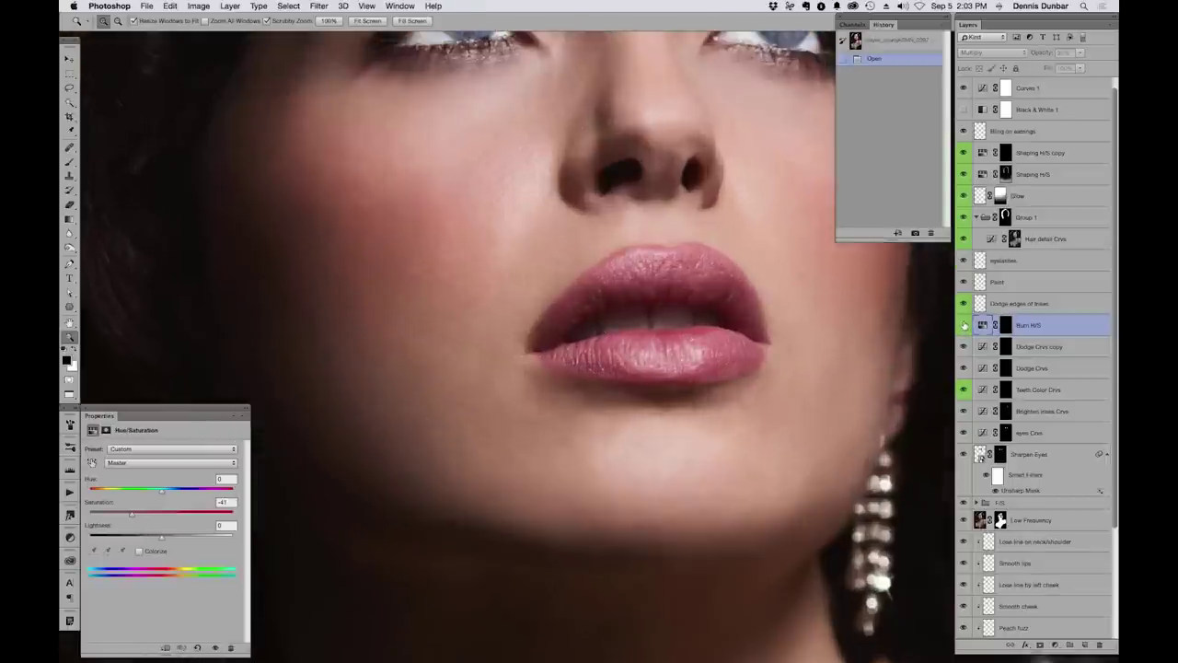
pyautogui.click(964, 325)
pyautogui.click(964, 325)
pyautogui.click(963, 325)
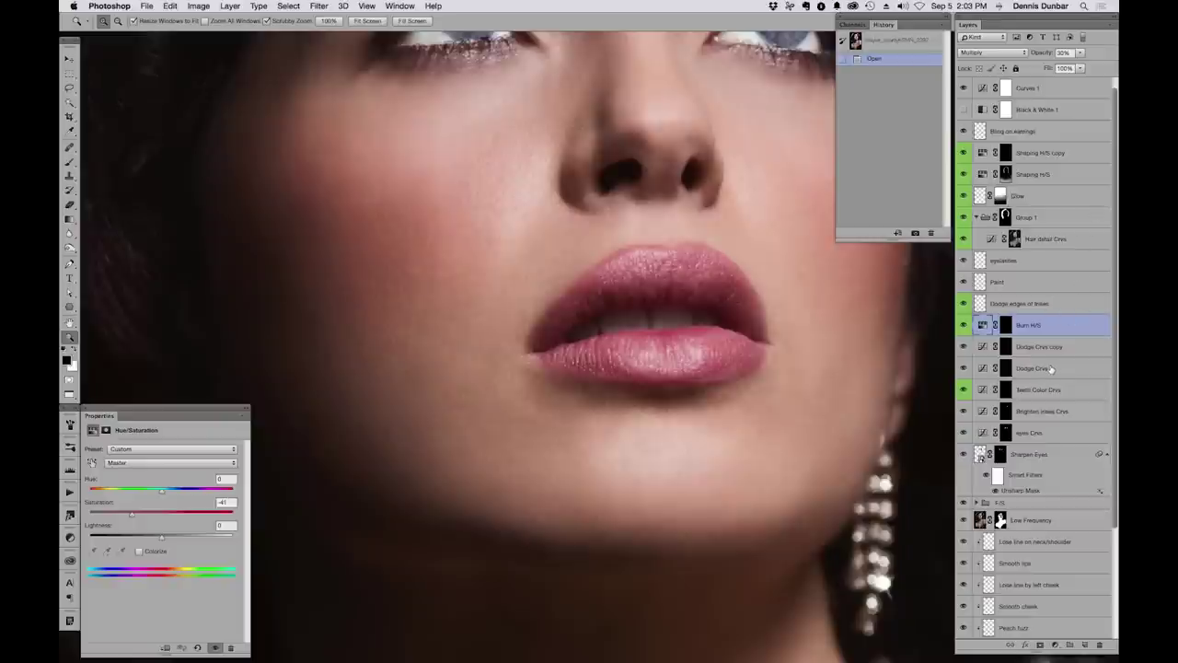
pyautogui.click(1003, 370)
pyautogui.keyDown('alt'); pyautogui.click(1006, 367); pyautogui.keyUp('alt')
pyautogui.keyDown('alt'); pyautogui.click(1006, 368); pyautogui.keyUp('alt')
pyautogui.click(965, 369)
pyautogui.click(964, 368)
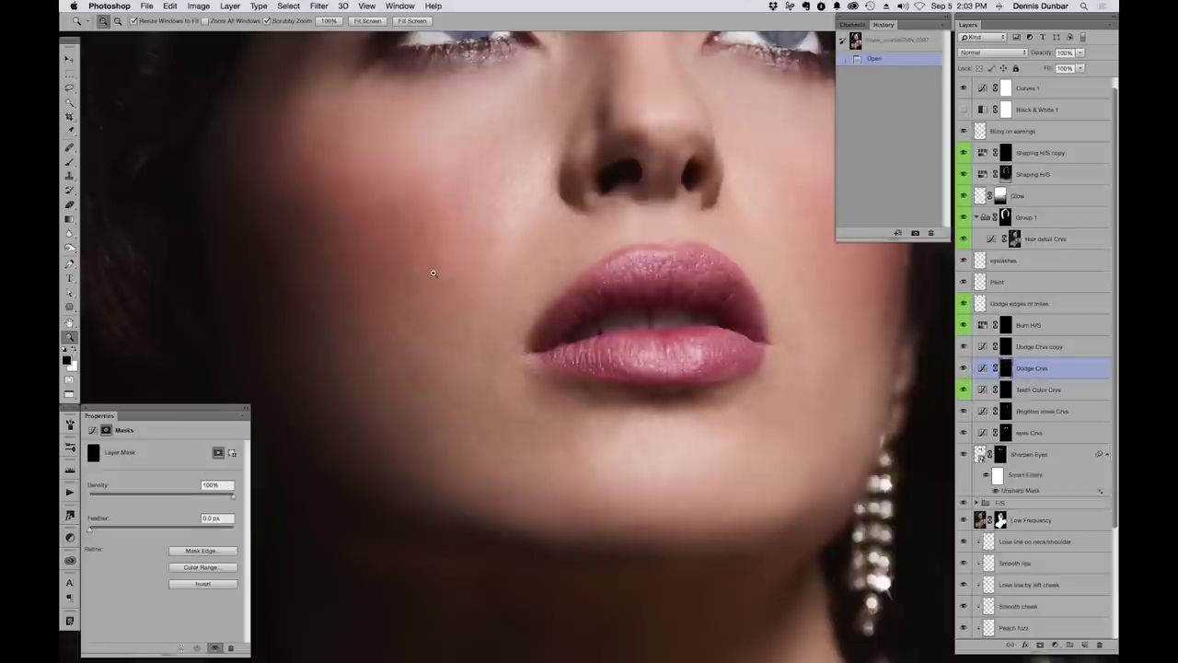
# Raise the Dodge Crvs curve midpoint output to 148 and compare Teeth Color and Dodge Crvs on/off
pyautogui.click(983, 369)
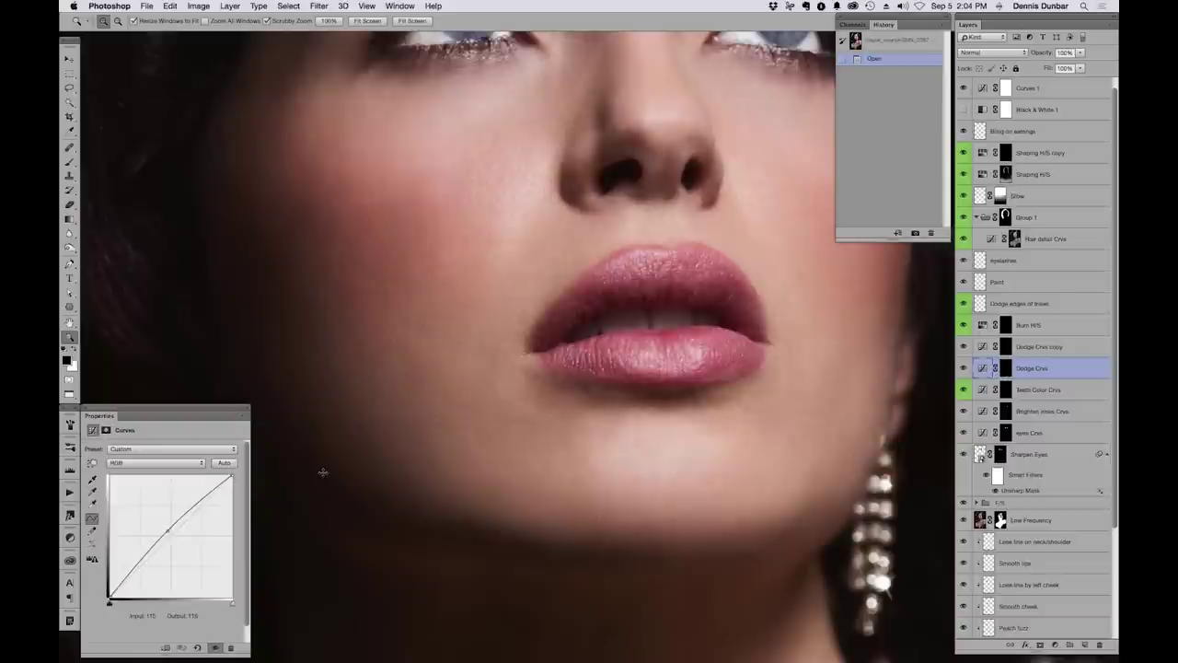
pyautogui.moveTo(167, 535)
pyautogui.mouseDown()
pyautogui.moveTo(191, 516)
pyautogui.moveTo(165, 527)
pyautogui.mouseUp()
pyautogui.click(964, 390)
pyautogui.click(964, 390)
pyautogui.click(964, 369)
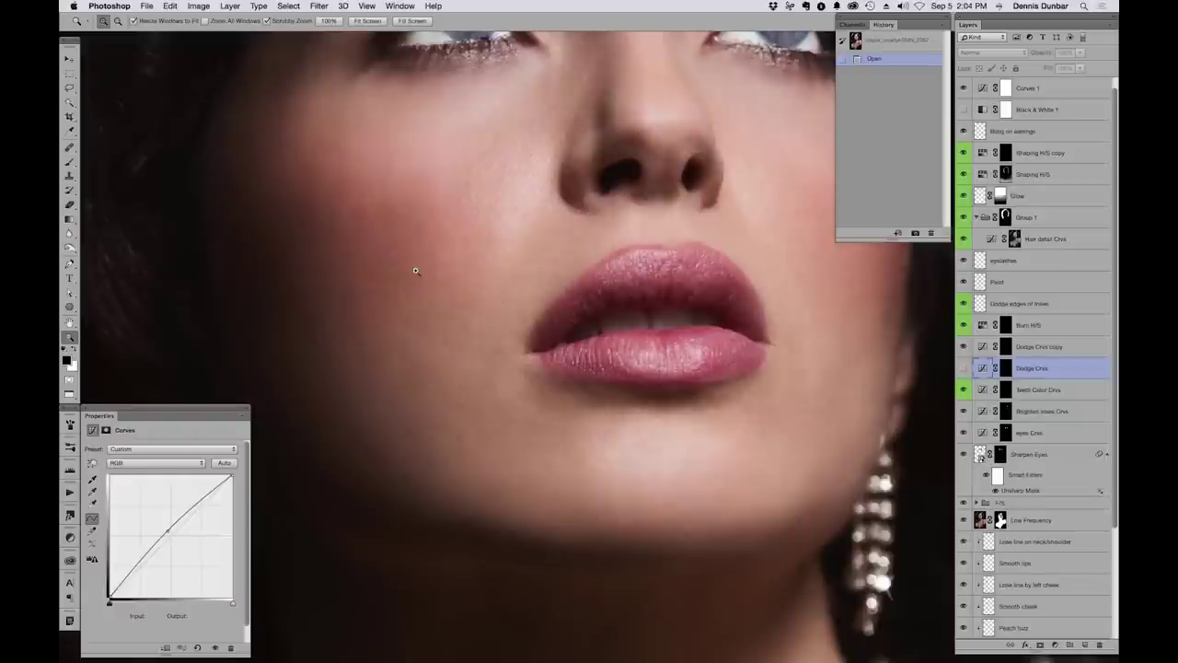
pyautogui.click(963, 368)
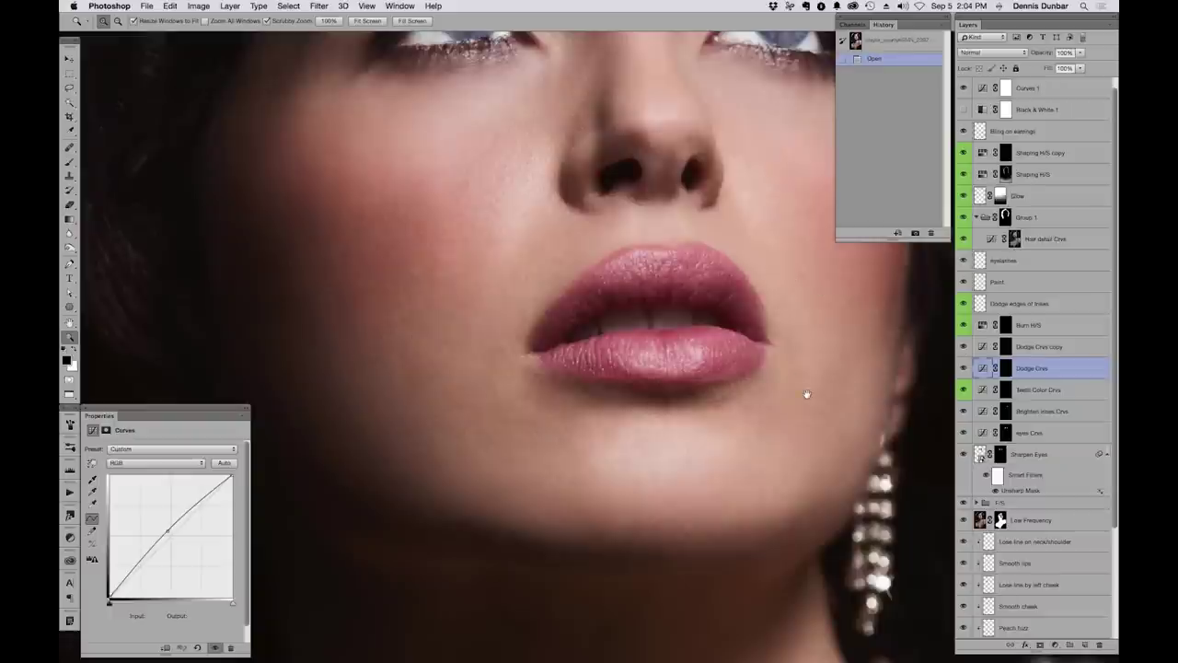
# Pan to the eyes and inspect the Burn H/S, iris-dodge and Hair detail Crvs layers
pyautogui.moveTo(806, 394); pyautogui.dragTo(823, 487)
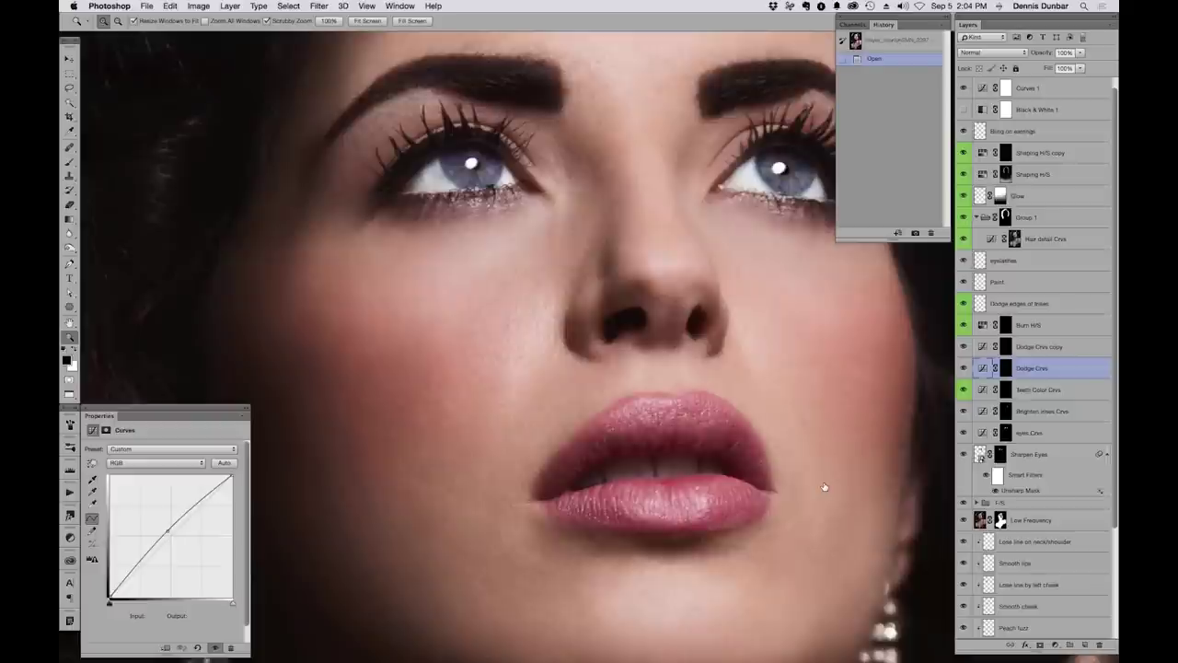
pyautogui.click(1065, 327)
pyautogui.press('super+h')
pyautogui.press('super+minus')
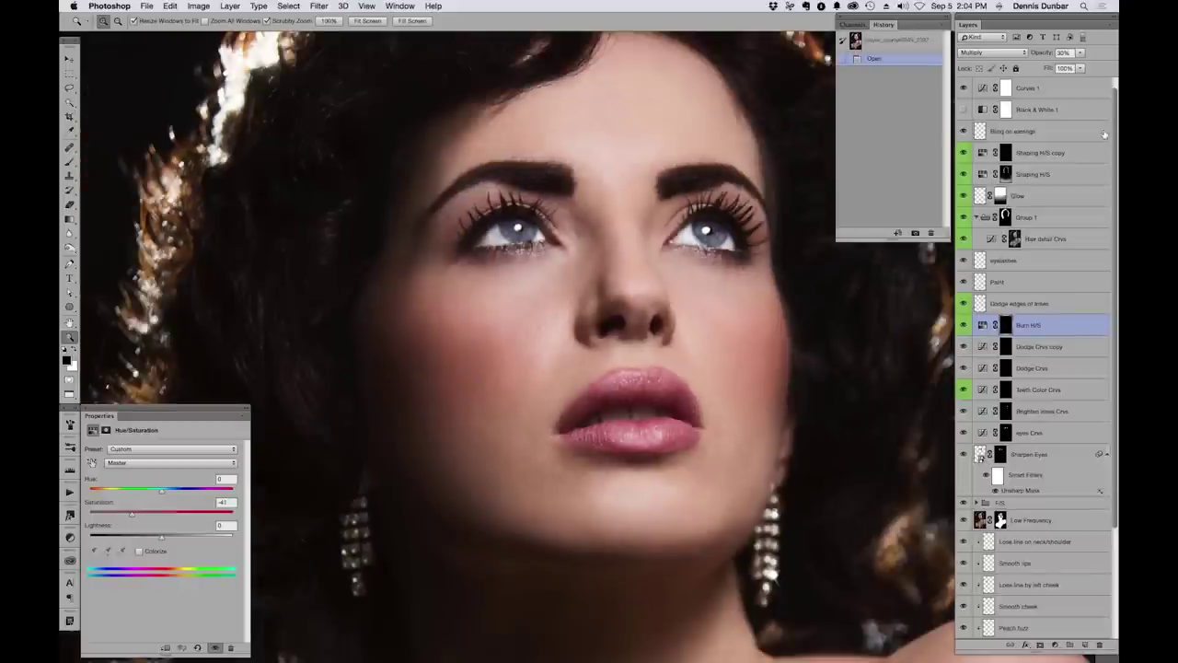
pyautogui.click(1024, 307)
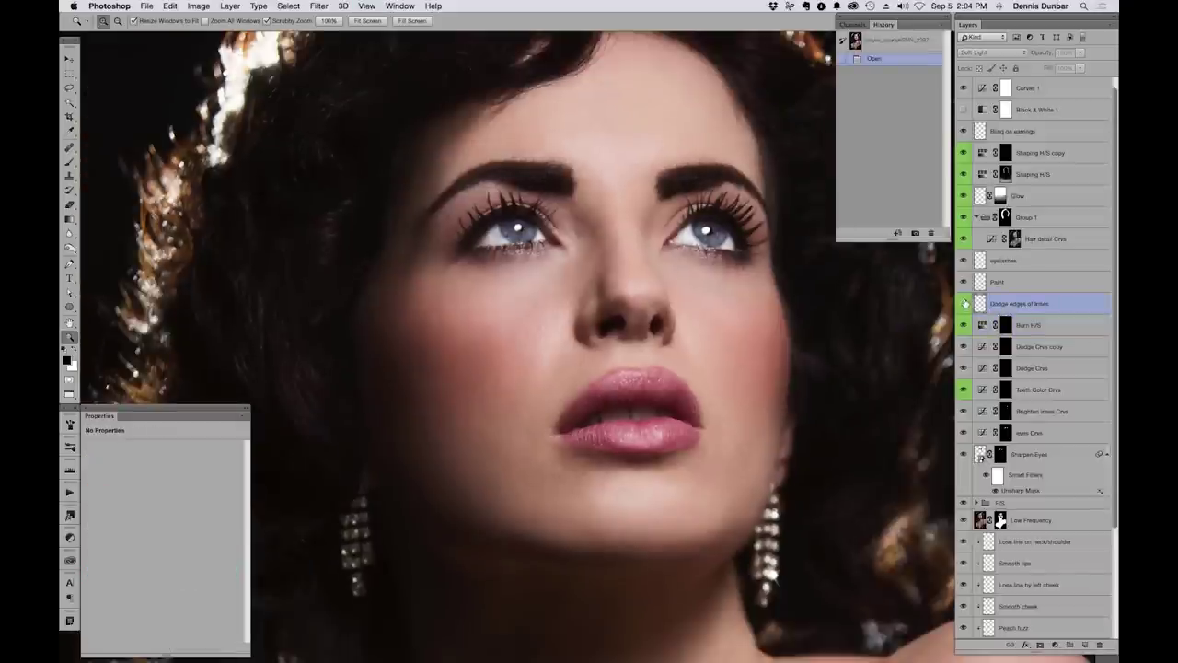
pyautogui.click(726, 245)
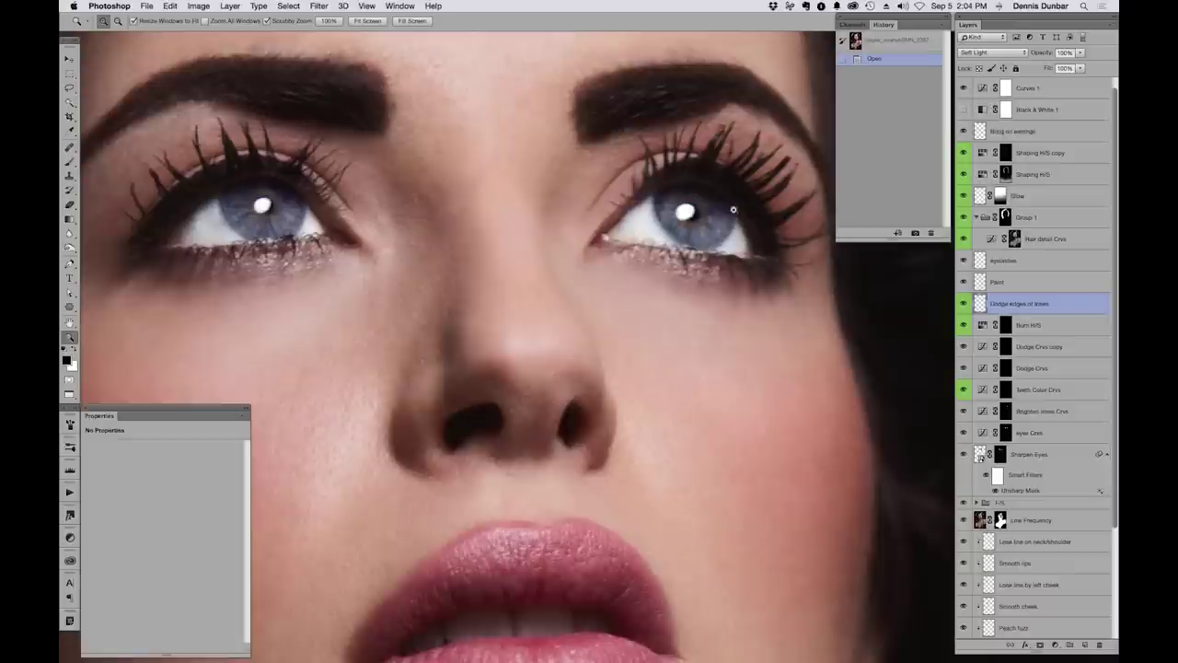
pyautogui.click(1066, 231)
pyautogui.press('super+minus')
pyautogui.press('super+minus')
pyautogui.press('super+minus')
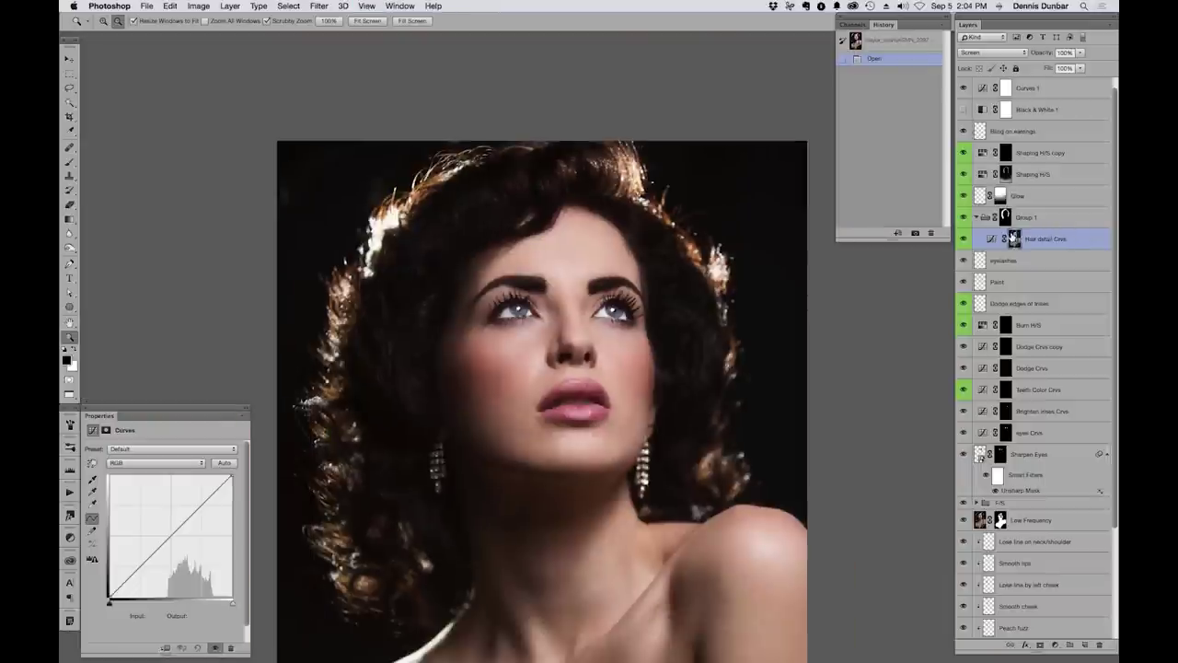
# View the Hair detail Crvs and Group 1 masks via the Channels list, then return to RGB
pyautogui.keyDown('alt'); pyautogui.click(1013, 239); pyautogui.keyUp('alt')
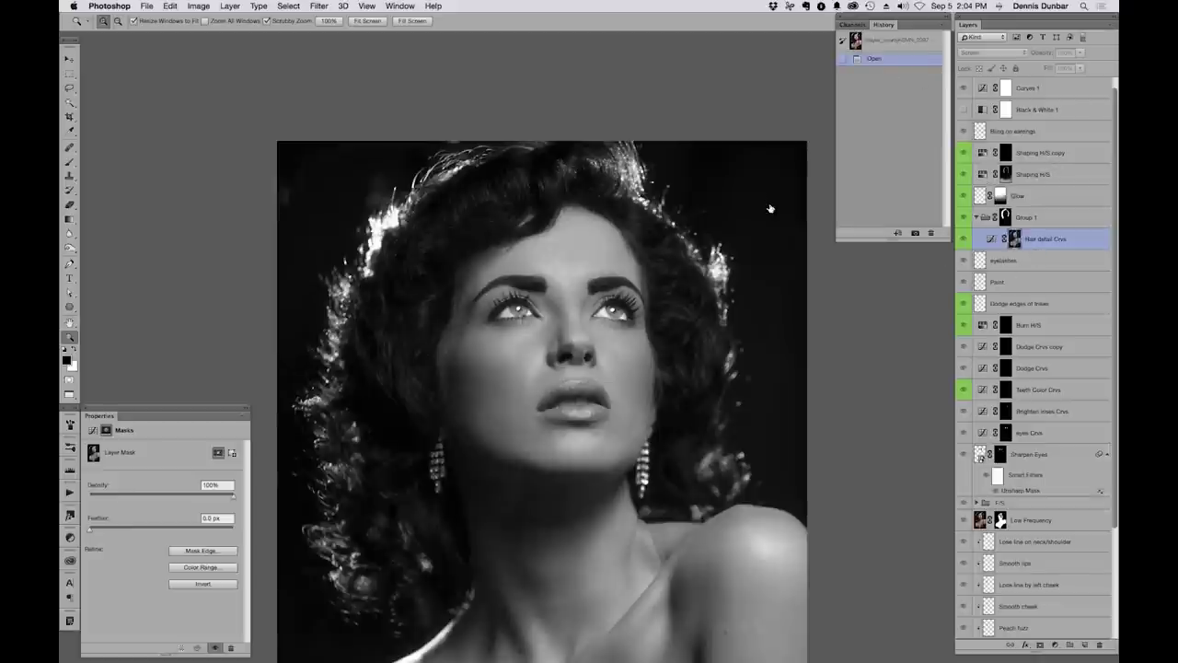
pyautogui.hotkey('shift', 'F7')
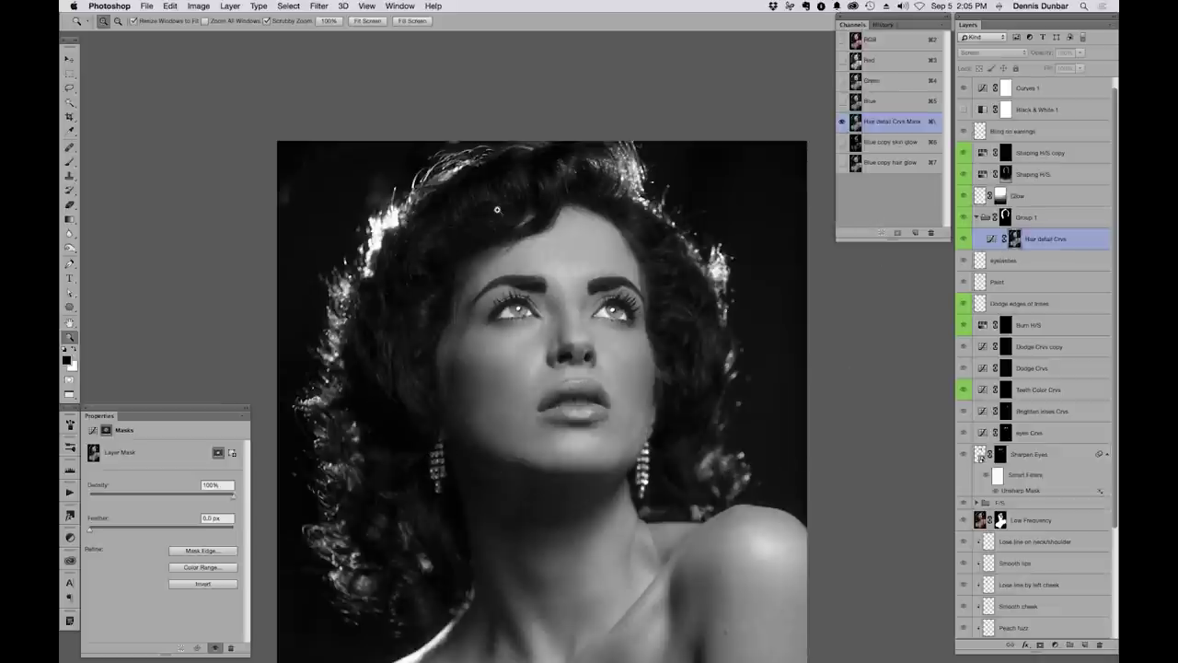
pyautogui.click(1046, 219)
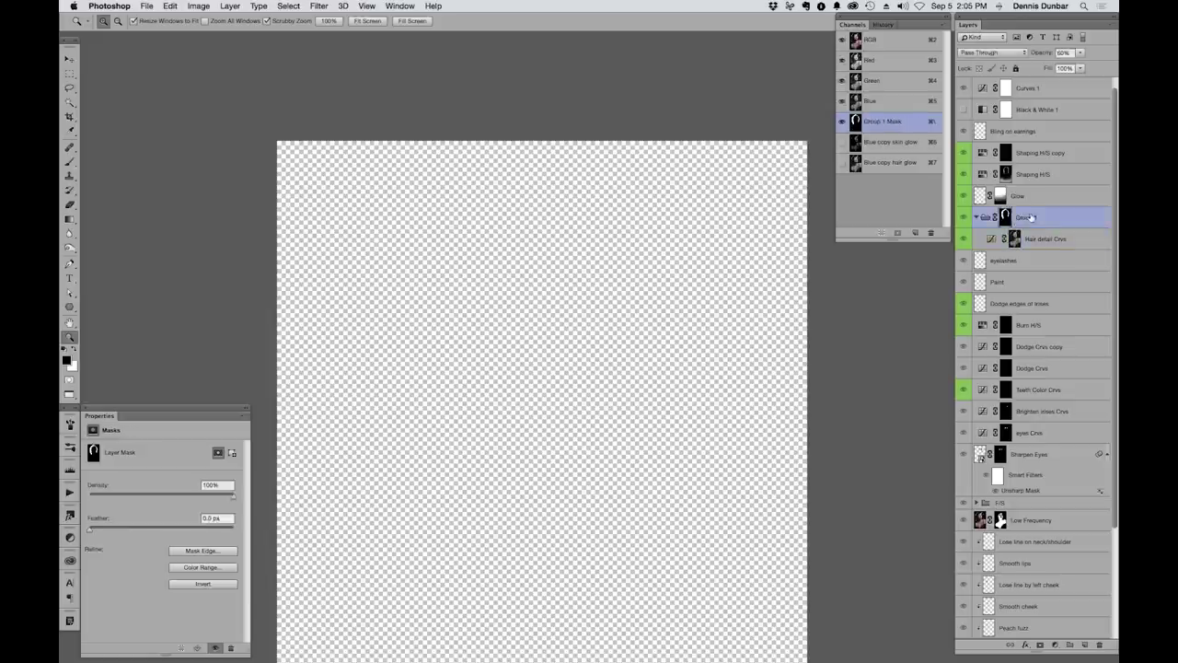
pyautogui.click(881, 42)
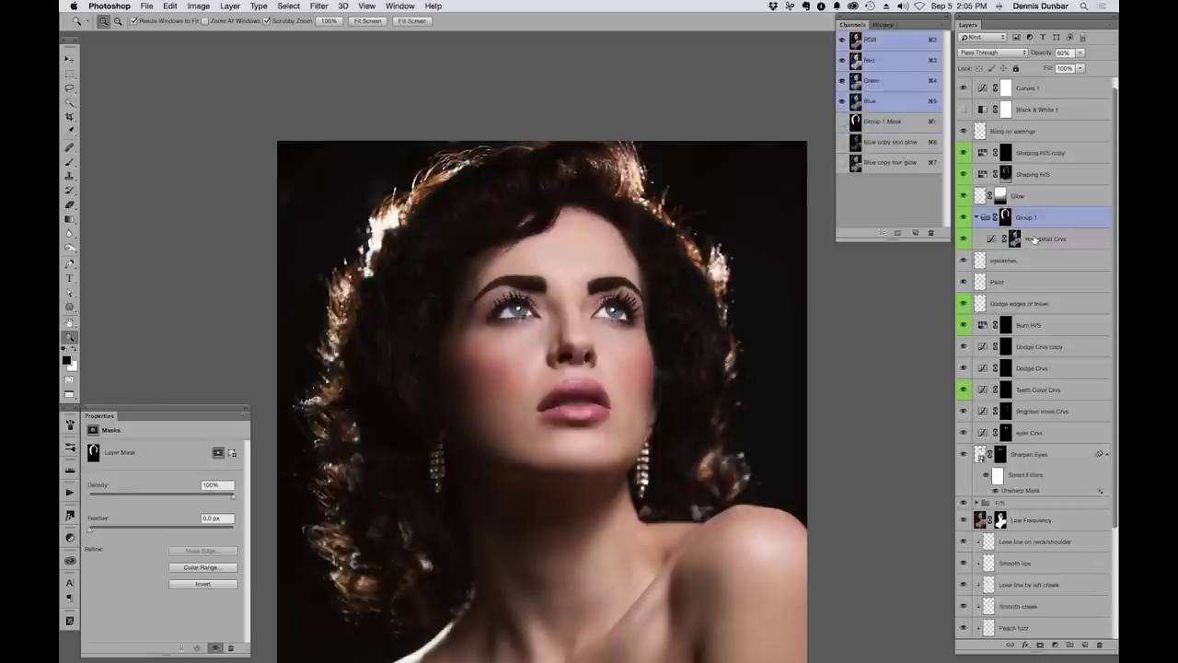
# Toggle Group 1 off and on to compare, then select Shaping H/S and fit the image
pyautogui.click(963, 219)
pyautogui.click(963, 219)
pyautogui.click(963, 219)
pyautogui.click(962, 219)
pyautogui.click(1028, 175)
pyautogui.press('super+0')
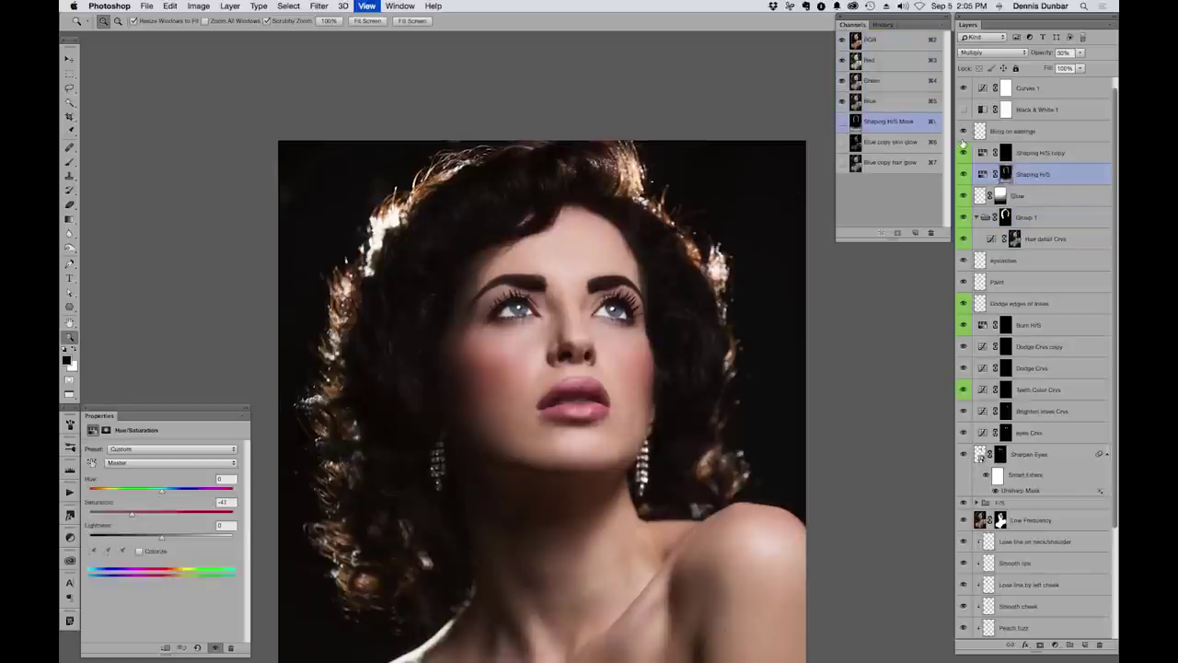
pyautogui.click(963, 174)
pyautogui.click(963, 174)
pyautogui.click(963, 174)
pyautogui.click(963, 174)
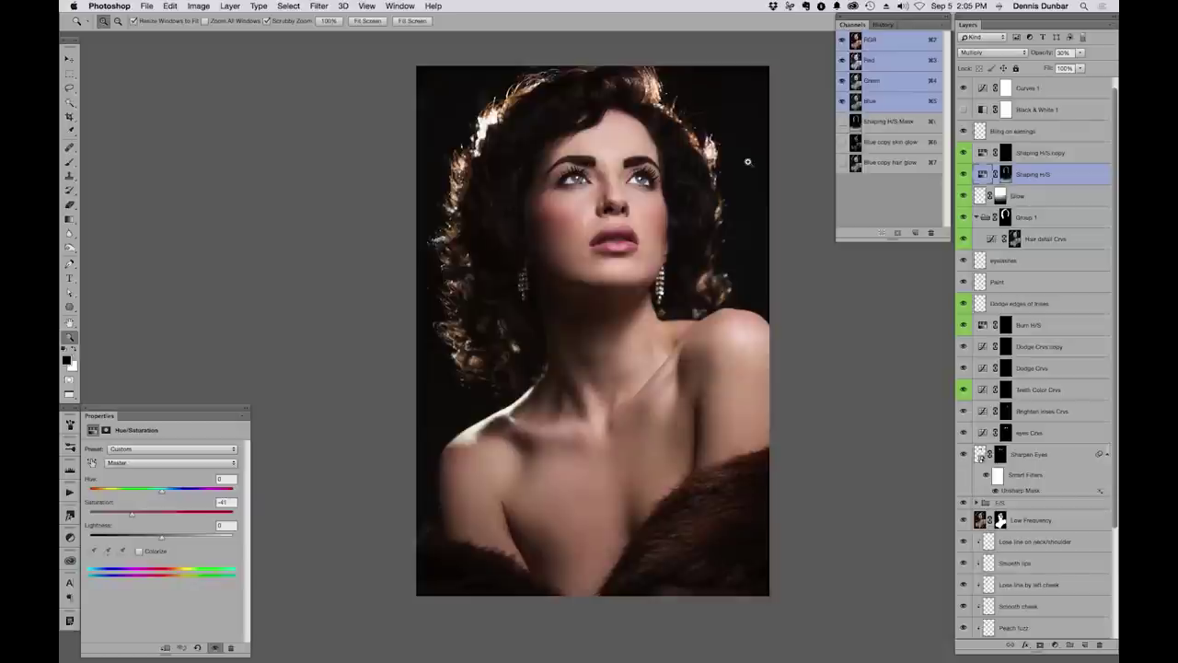
pyautogui.click(1033, 156)
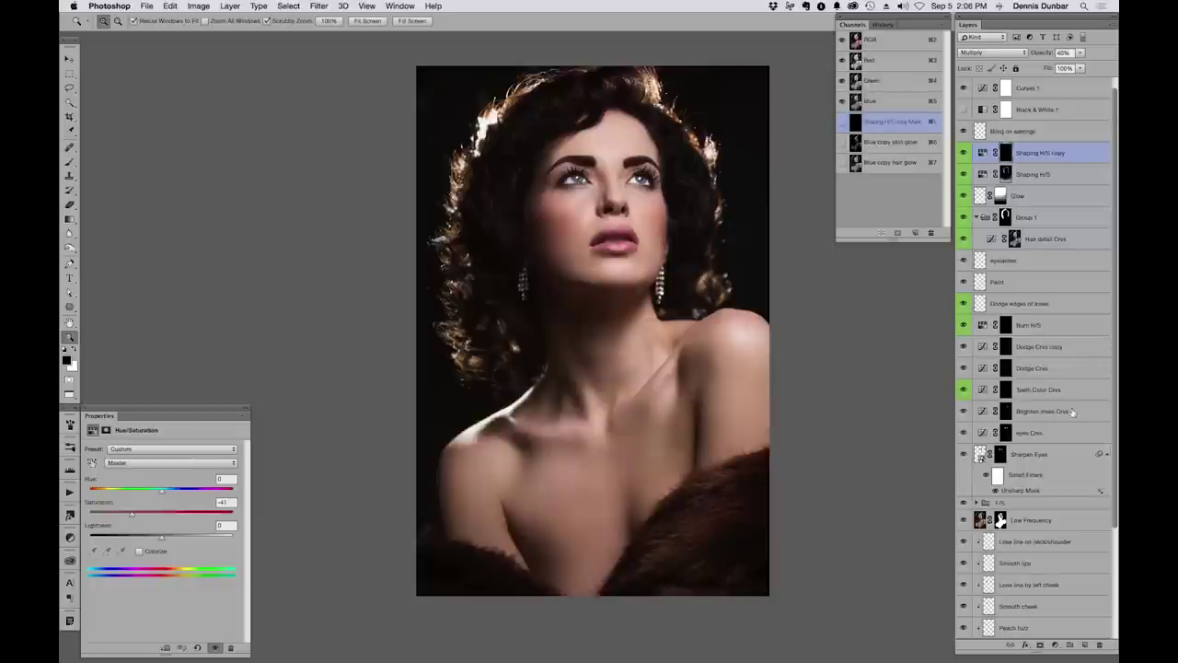
pyautogui.click(1043, 432)
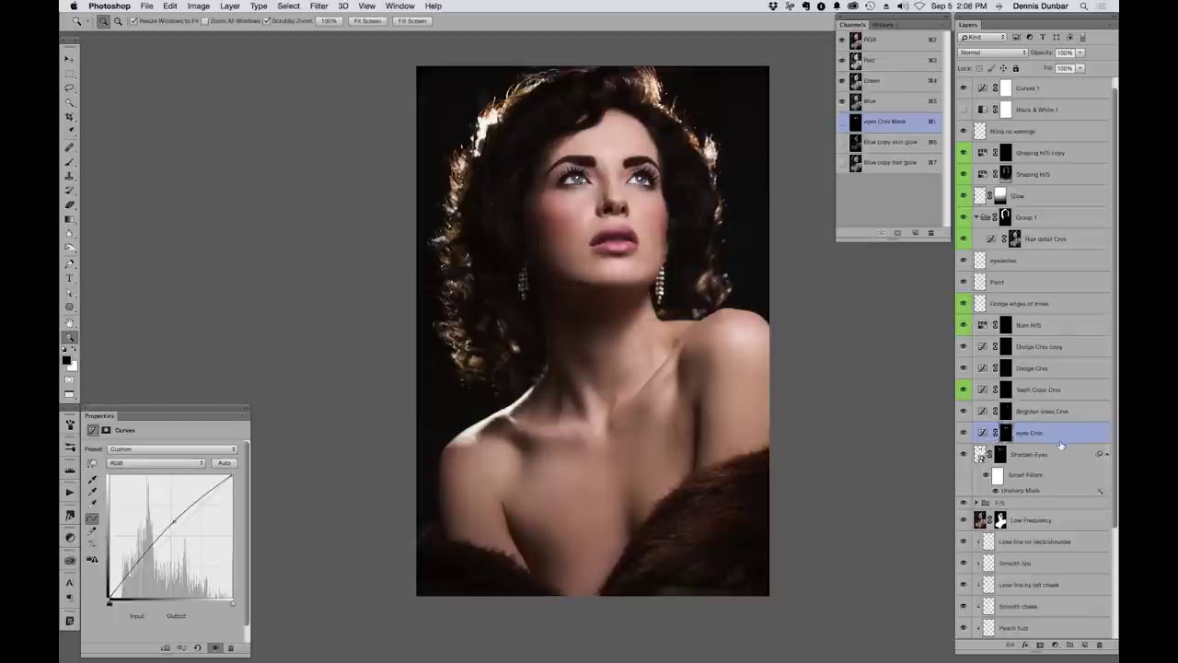
# Select Brighten irises Crvs, zoom in on the eyes, and toggle it to compare
pyautogui.click(1047, 411)
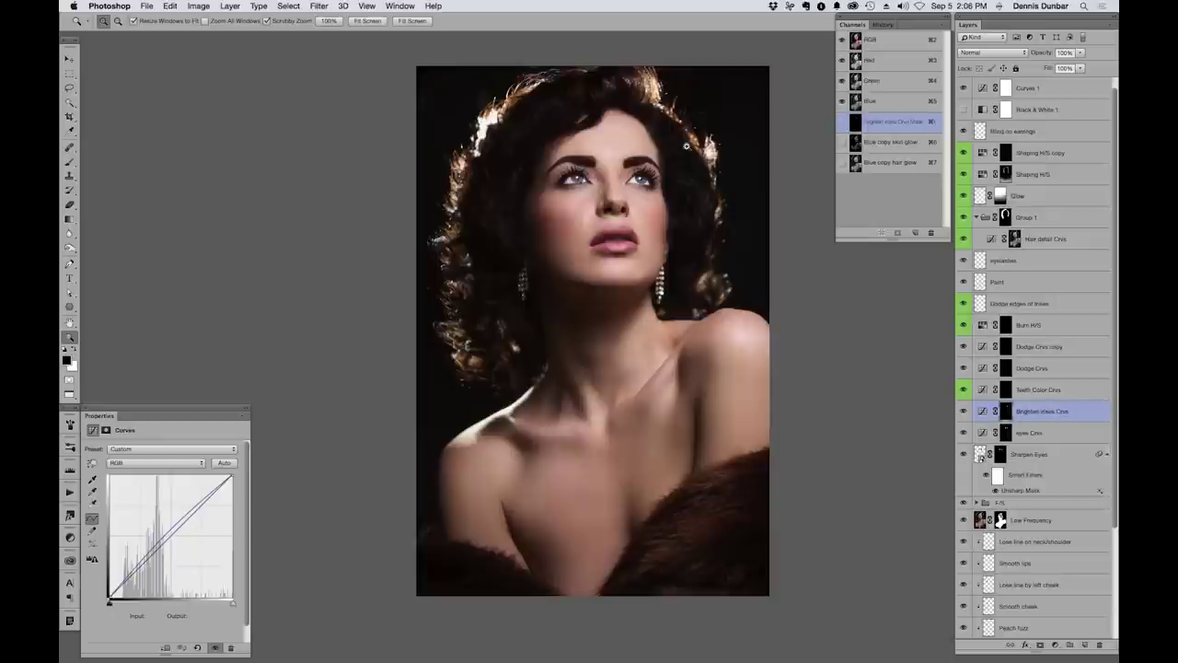
pyautogui.moveTo(646, 175); pyautogui.dragTo(966, 377)
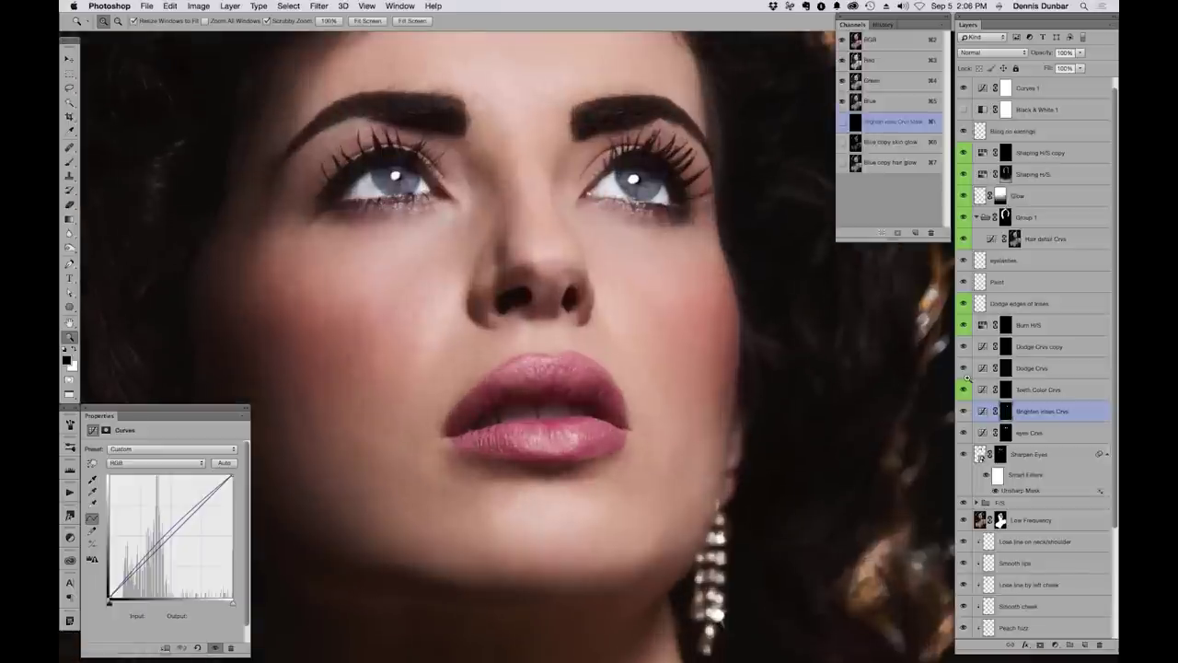
pyautogui.click(964, 410)
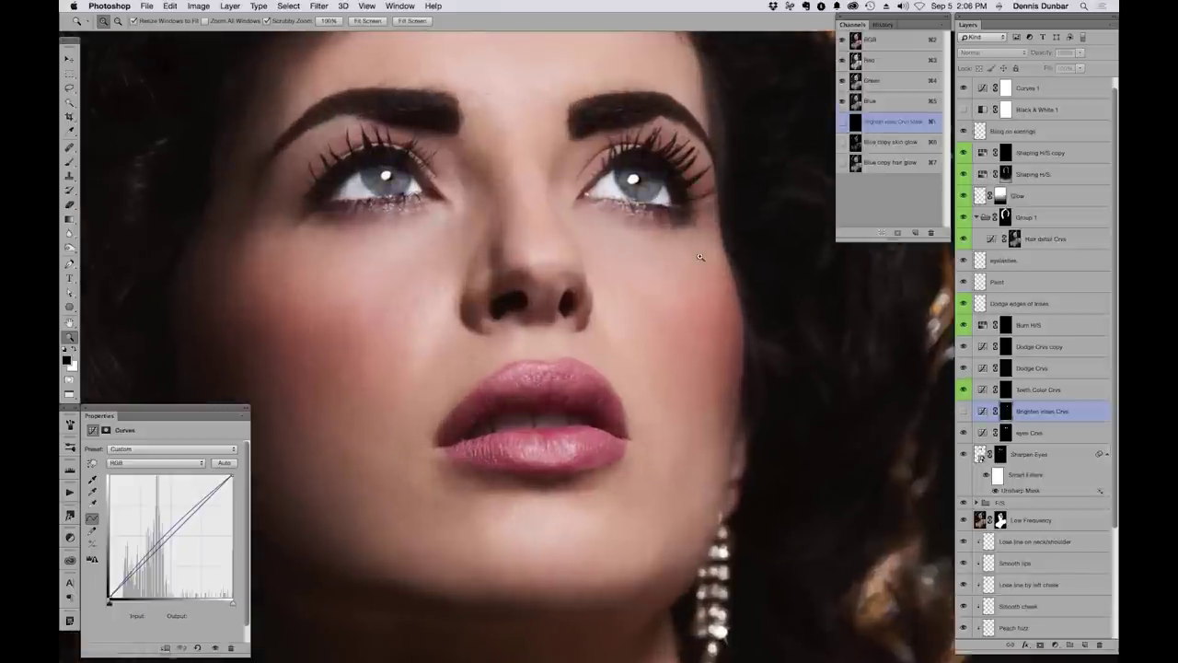
pyautogui.click(964, 411)
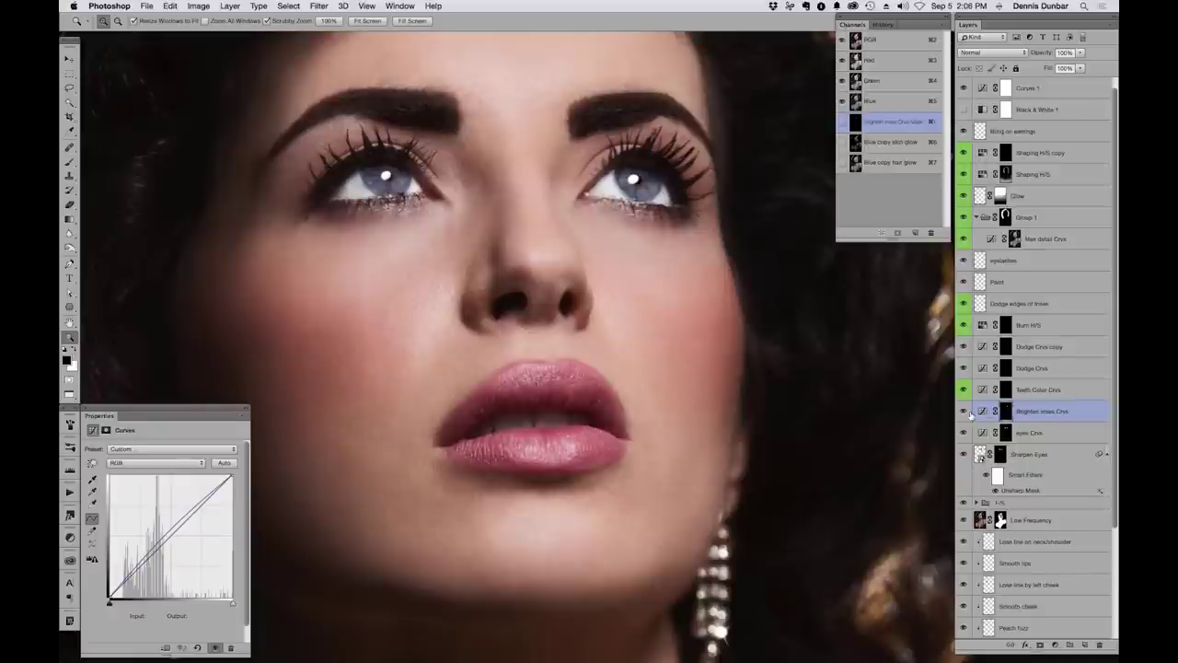
pyautogui.click(964, 411)
pyautogui.click(964, 412)
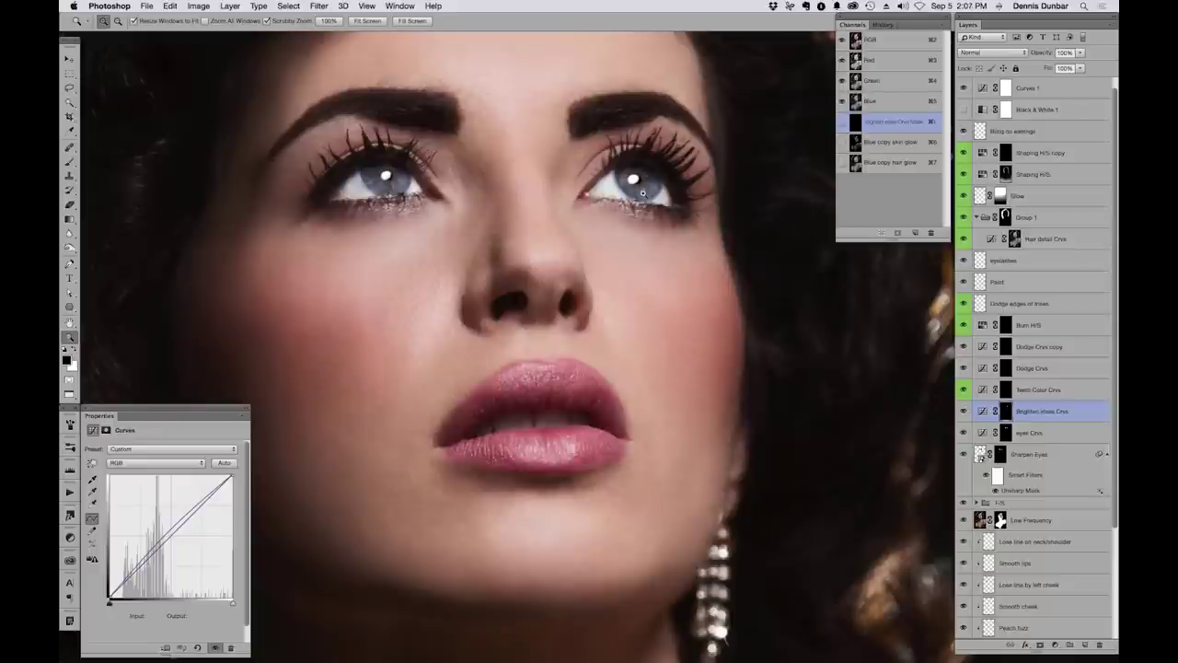
# Zoom in on the right eye, zoom back out to the whole portrait, and bring up the app switcher
pyautogui.moveTo(642, 193); pyautogui.dragTo(677, 210)
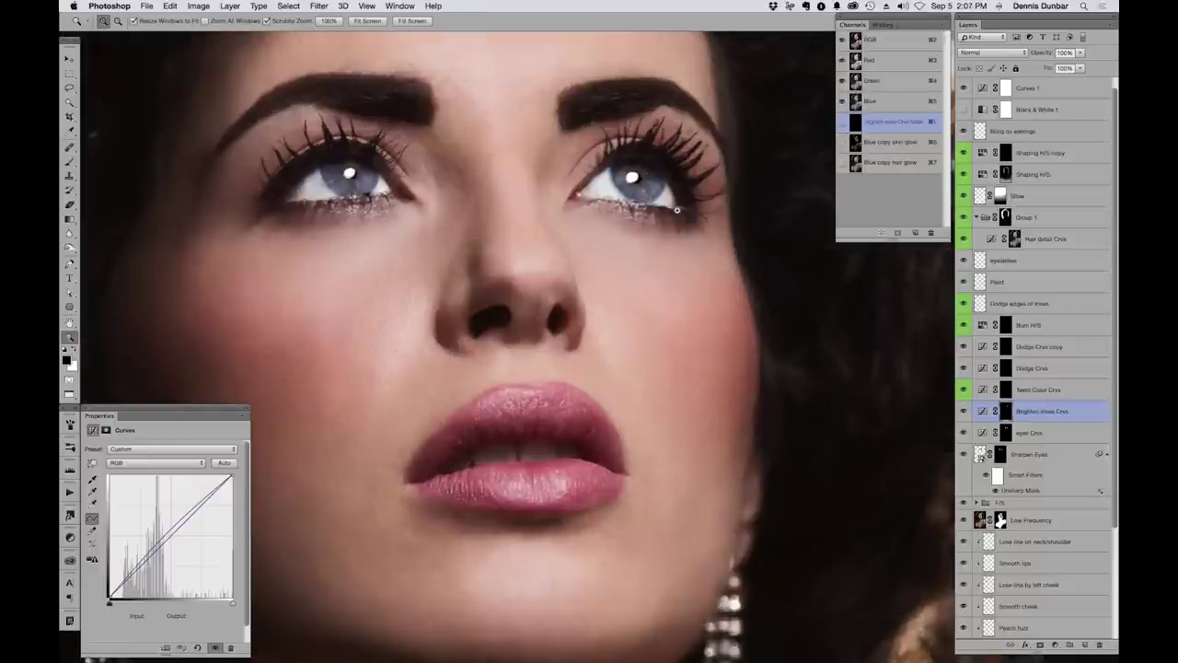
pyautogui.click(677, 210)
pyautogui.keyDown('alt'); pyautogui.click(676, 210); pyautogui.keyUp('alt')
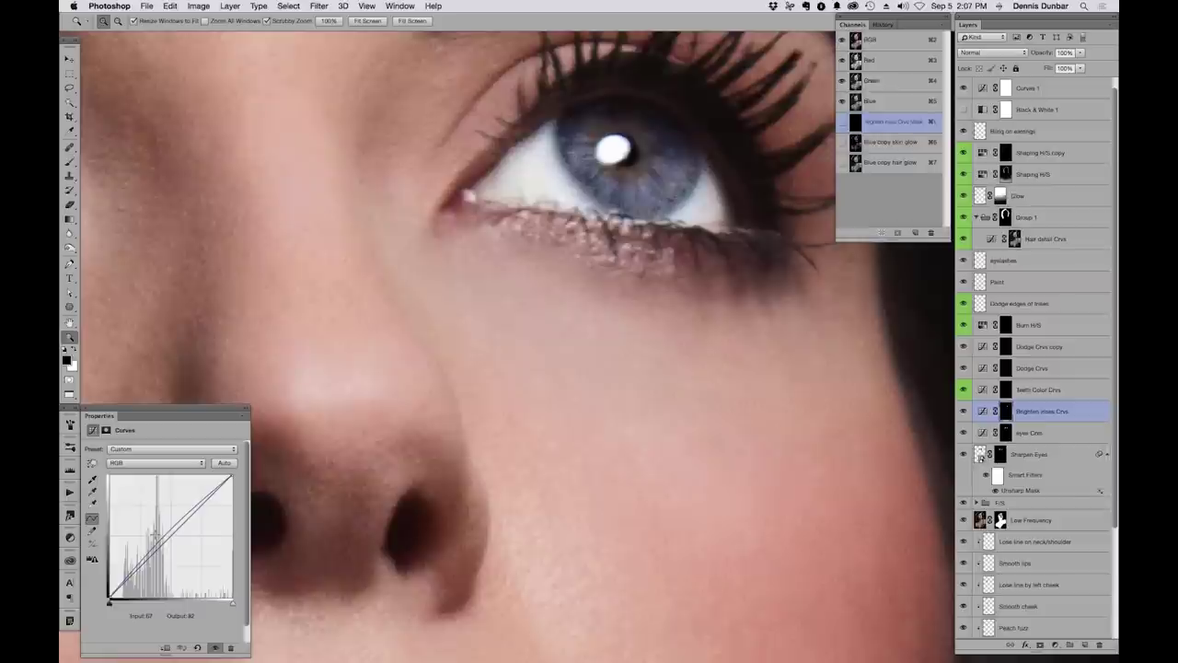
pyautogui.press('super+equal')
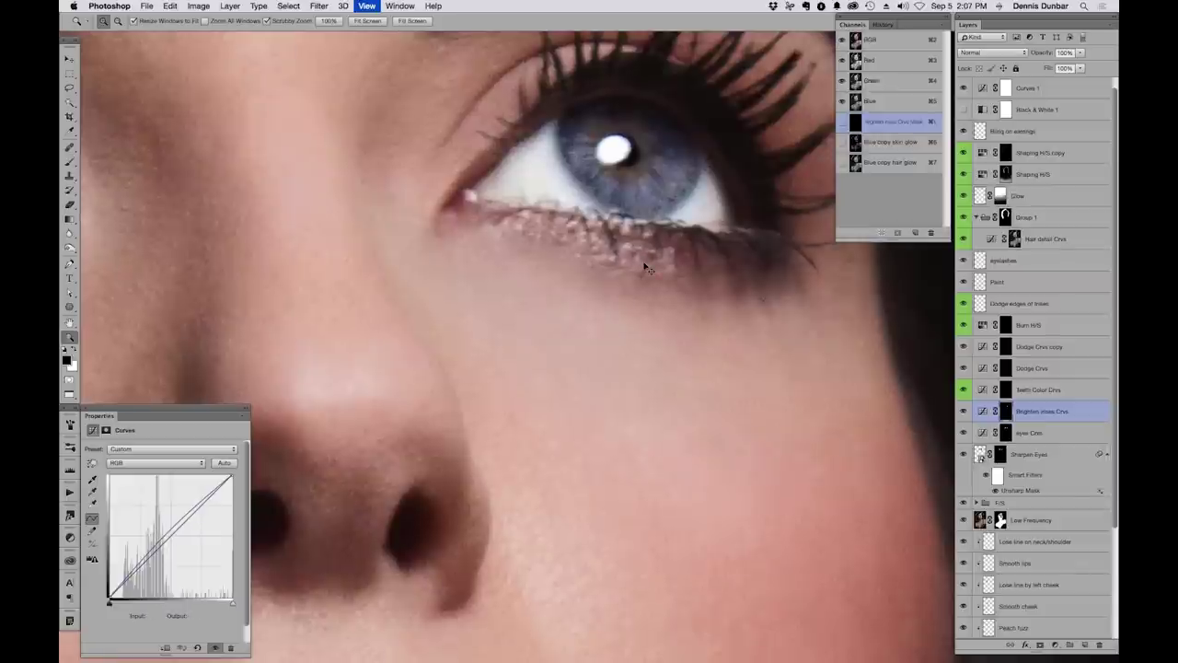
pyautogui.press('super+minus')
pyautogui.press('super+minus')
pyautogui.press('super+minus')
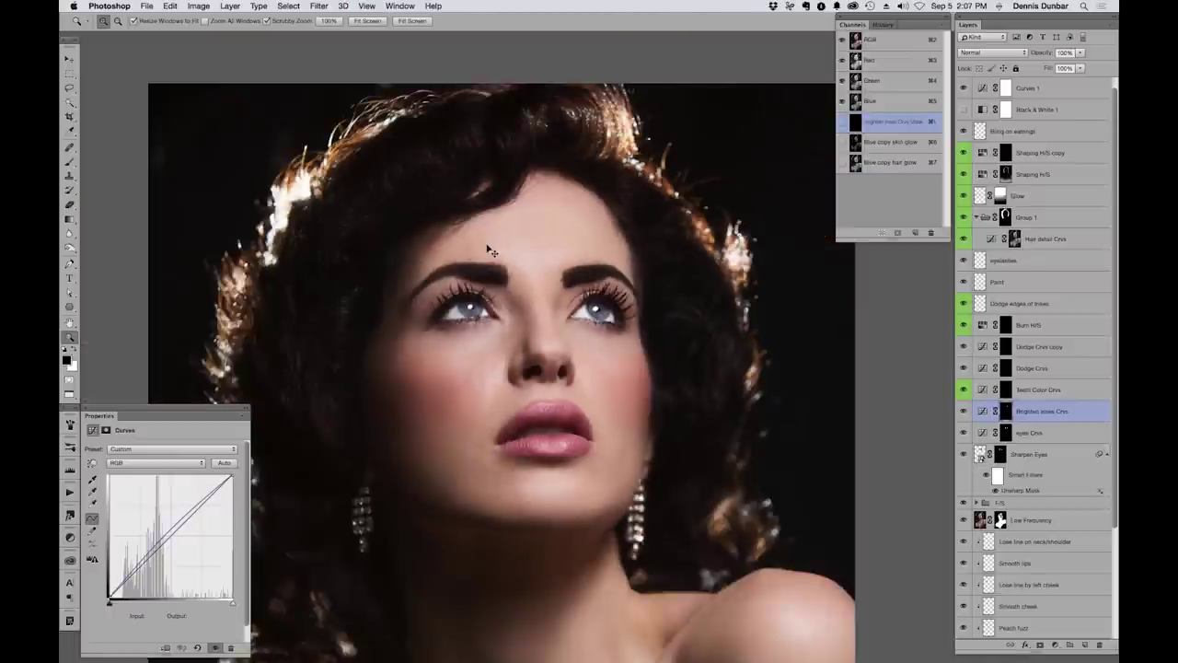
pyautogui.press('super+minus')
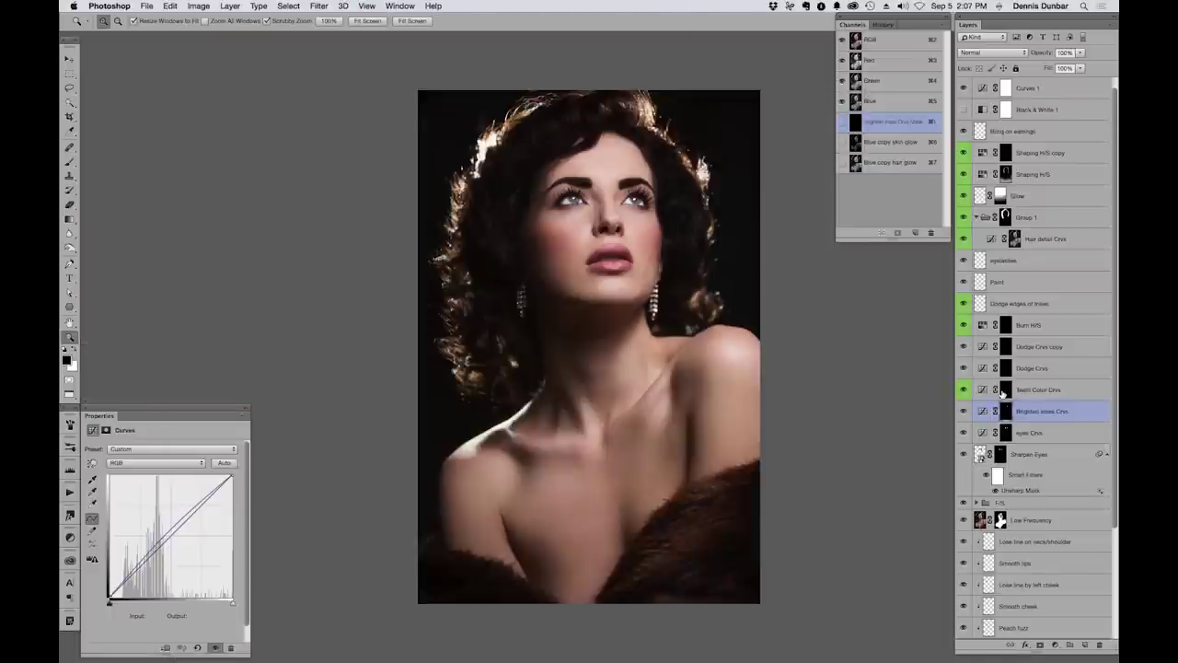
pyautogui.press('super+Tab')
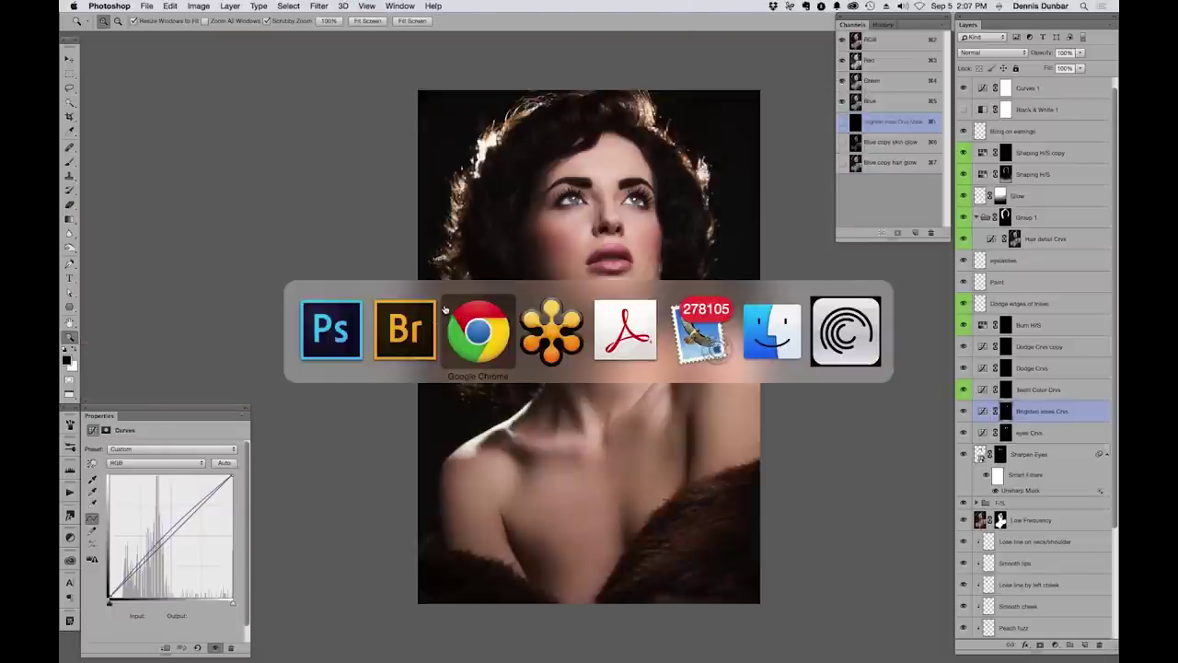
pyautogui.click(409, 328)
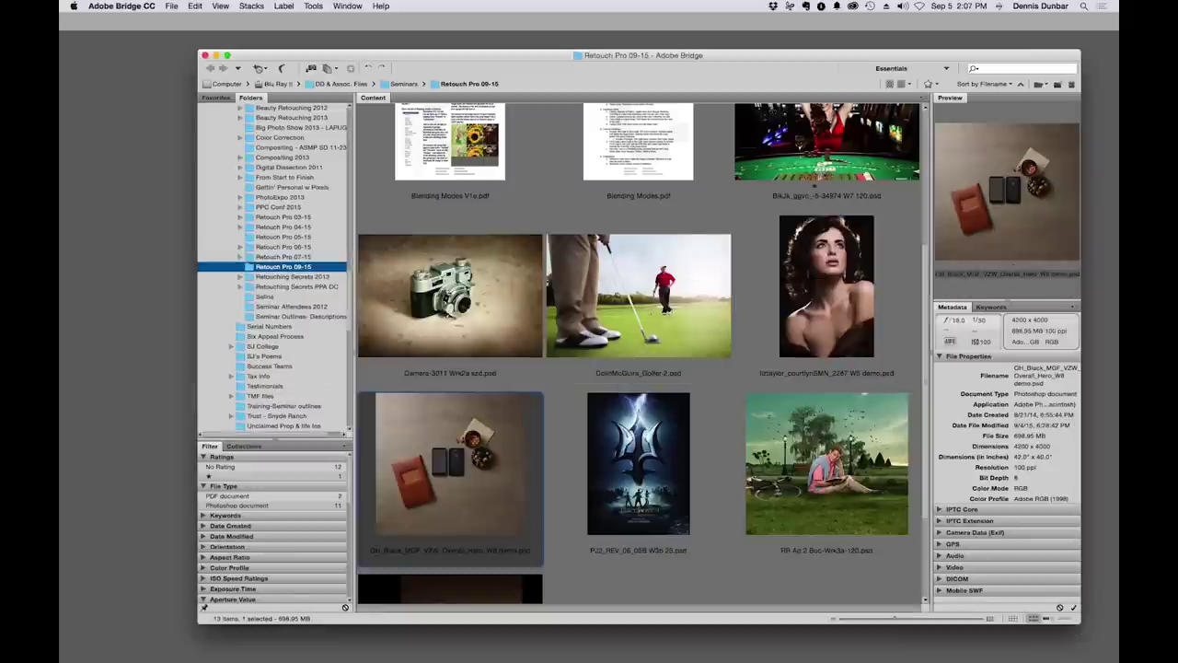
pyautogui.press('super+Tab')
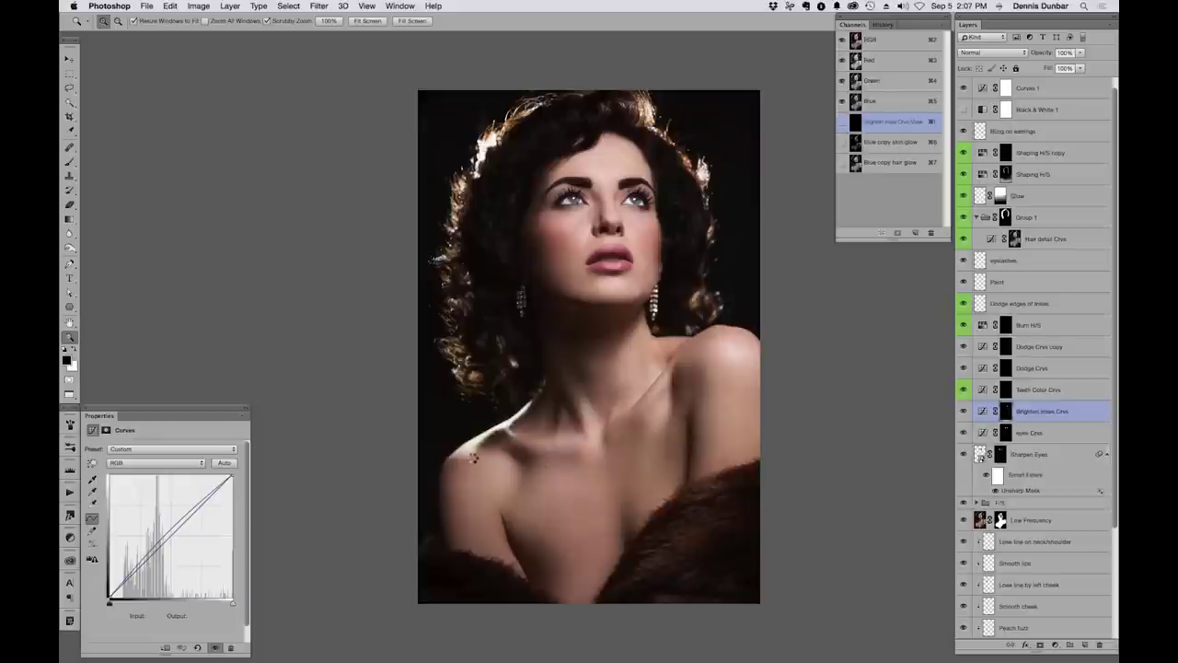
# Switch to the desk still-life document and briefly view only its wood background
pyautogui.hotkey('ctrl', 'Tab')
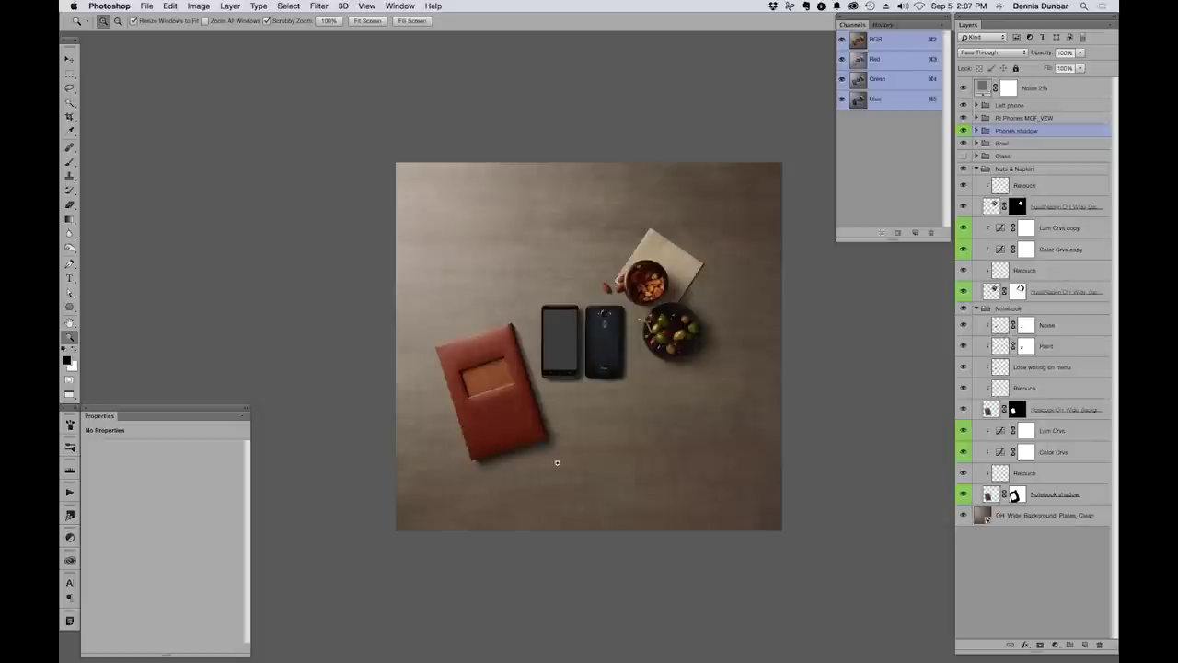
pyautogui.keyDown('alt'); pyautogui.click(963, 514); pyautogui.keyUp('alt')
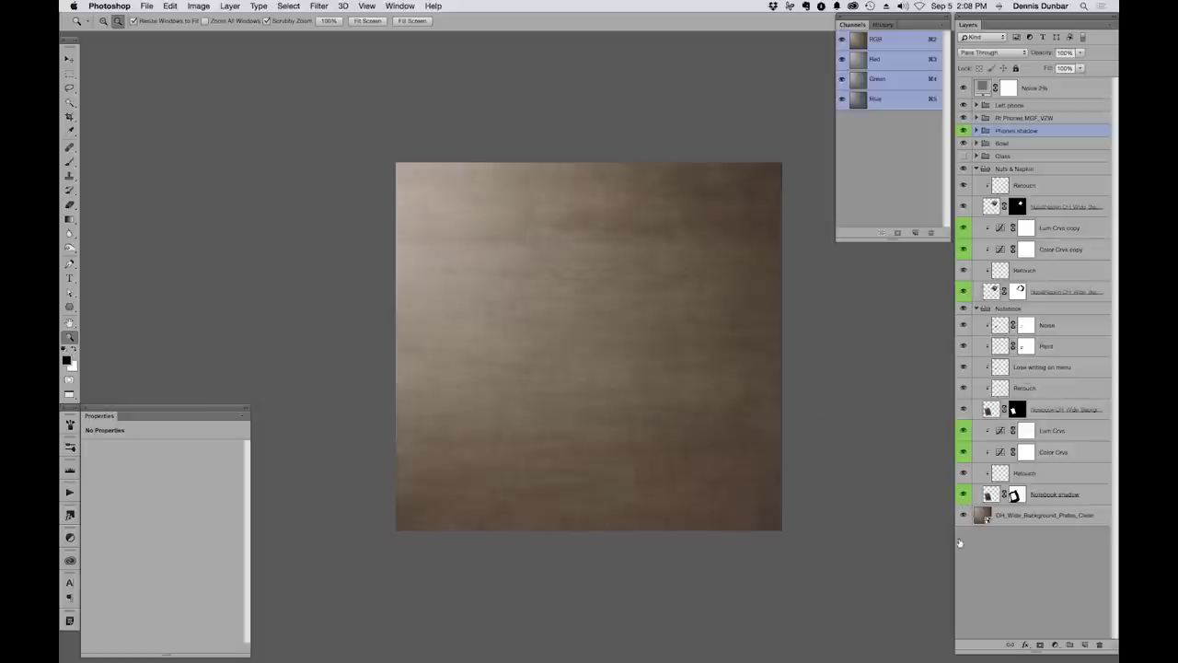
pyautogui.keyDown('alt'); pyautogui.click(963, 515); pyautogui.keyUp('alt')
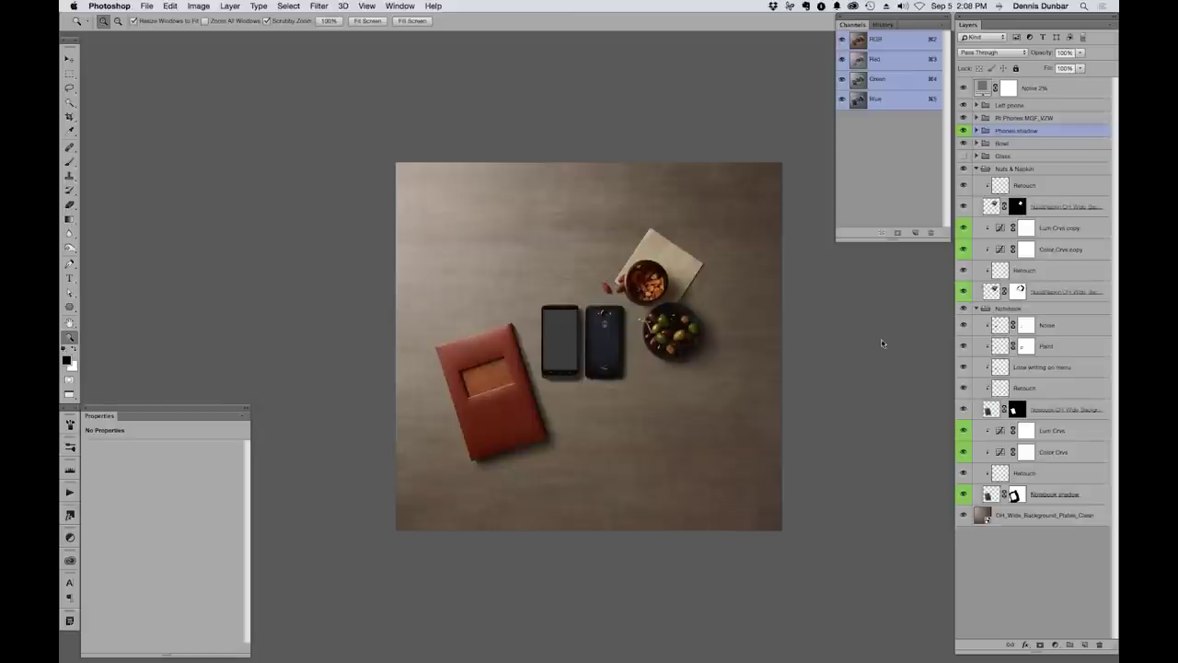
# Select the Notebook group and test-drag the notebook across the tabletop
pyautogui.click(1012, 308)
pyautogui.press('v')
pyautogui.moveTo(509, 405); pyautogui.dragTo(552, 406)
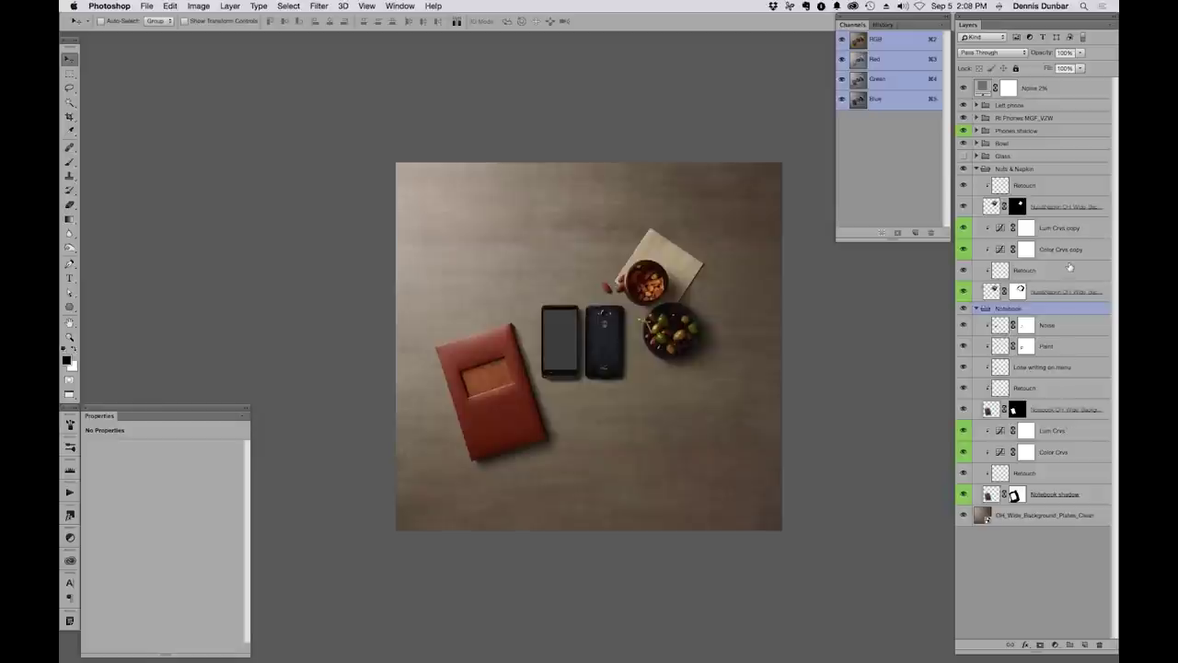
pyautogui.click(1054, 494)
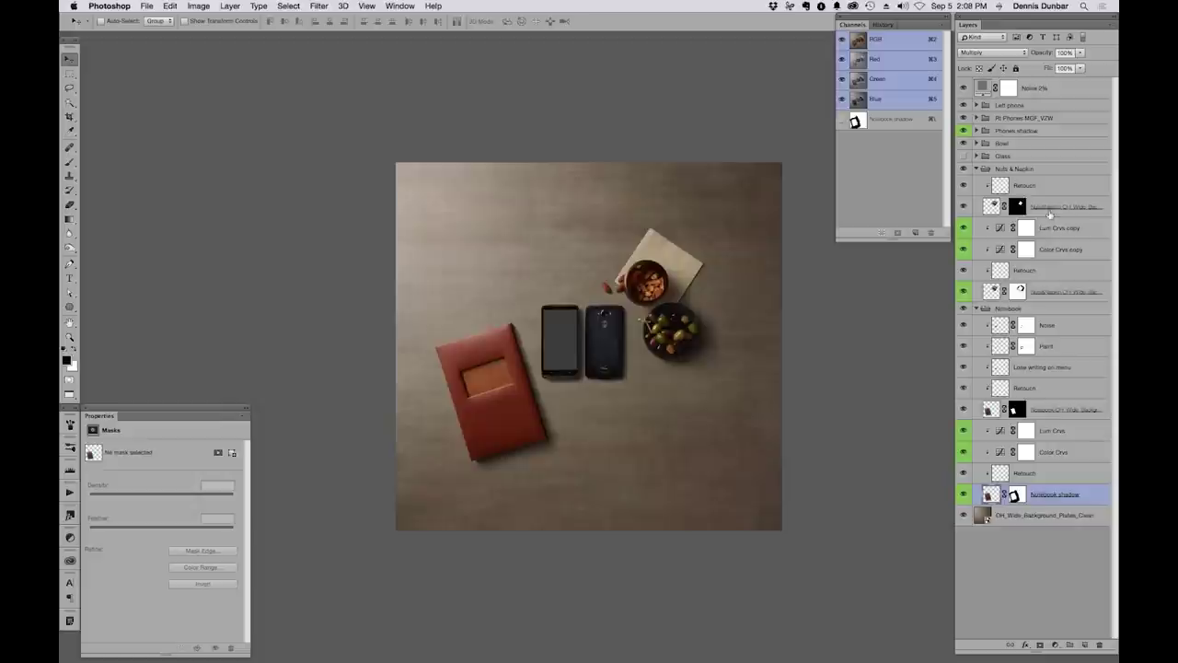
pyautogui.click(230, 5)
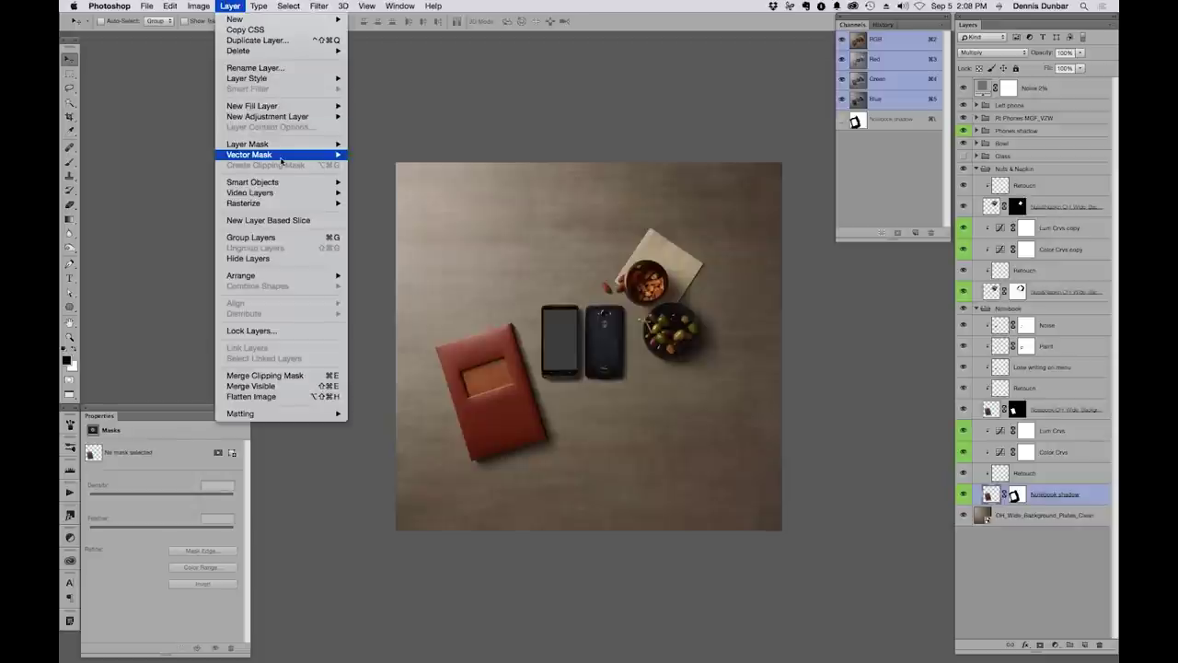
pyautogui.moveTo(276, 50)
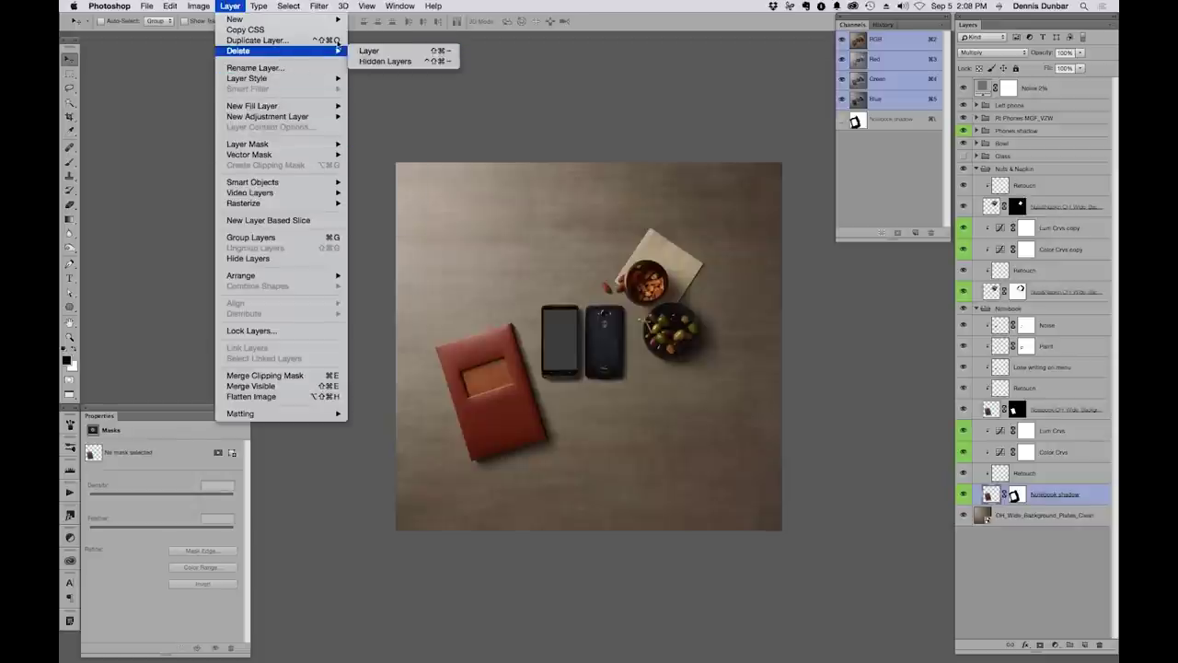
pyautogui.click(292, 42)
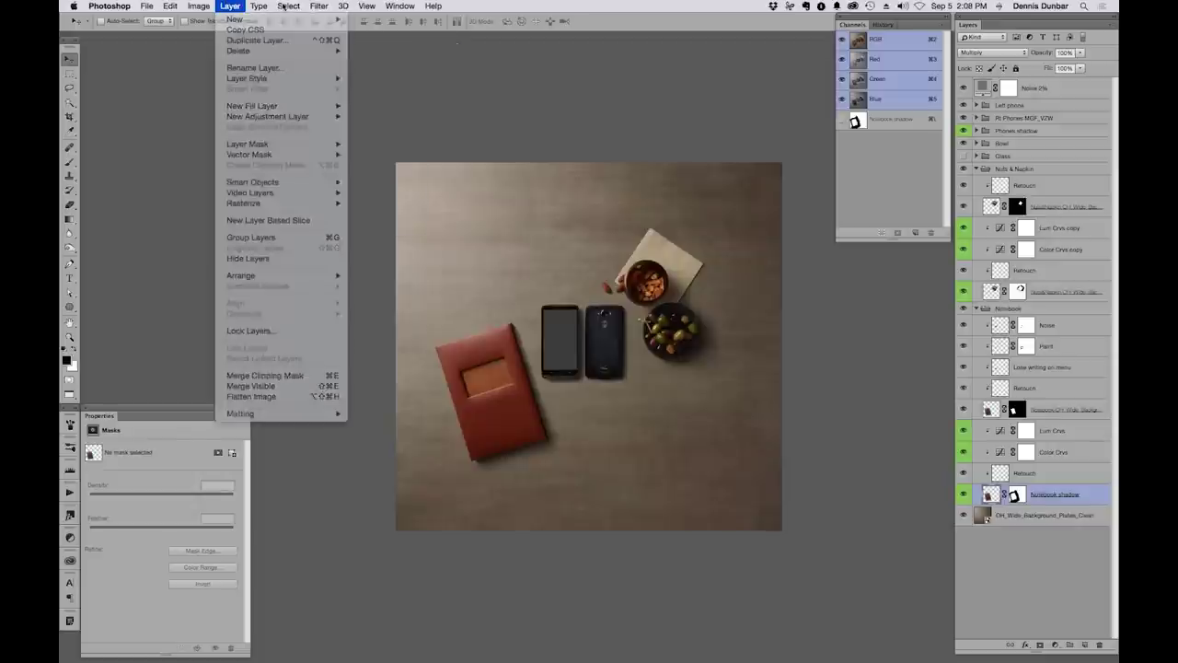
pyautogui.click(589, 334)
pyautogui.click(584, 344)
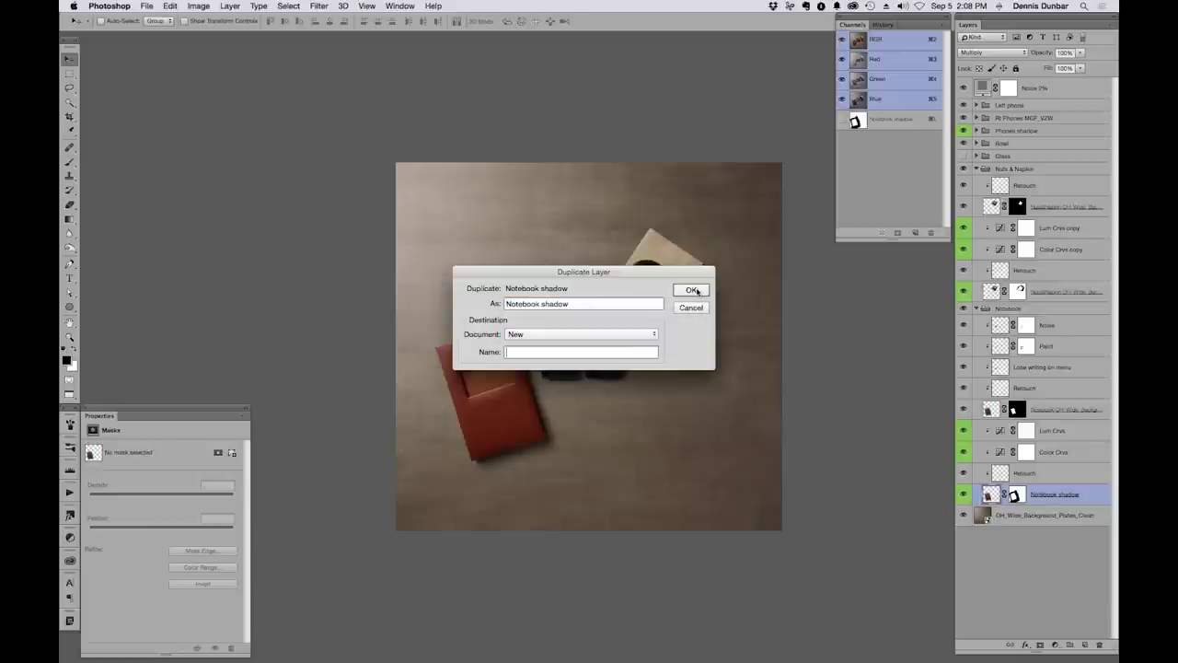
pyautogui.click(692, 289)
pyautogui.keyDown('shift'); pyautogui.click(1007, 89); pyautogui.keyUp('shift')
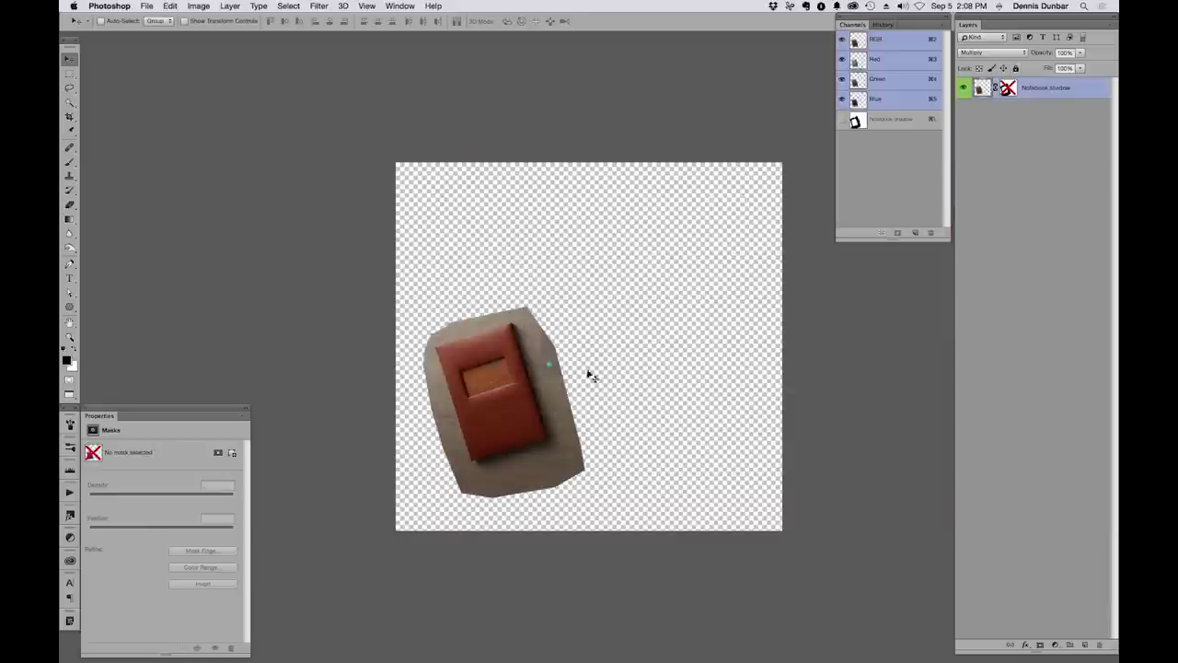
pyautogui.moveTo(551, 408); pyautogui.dragTo(589, 414)
pyautogui.press('z')
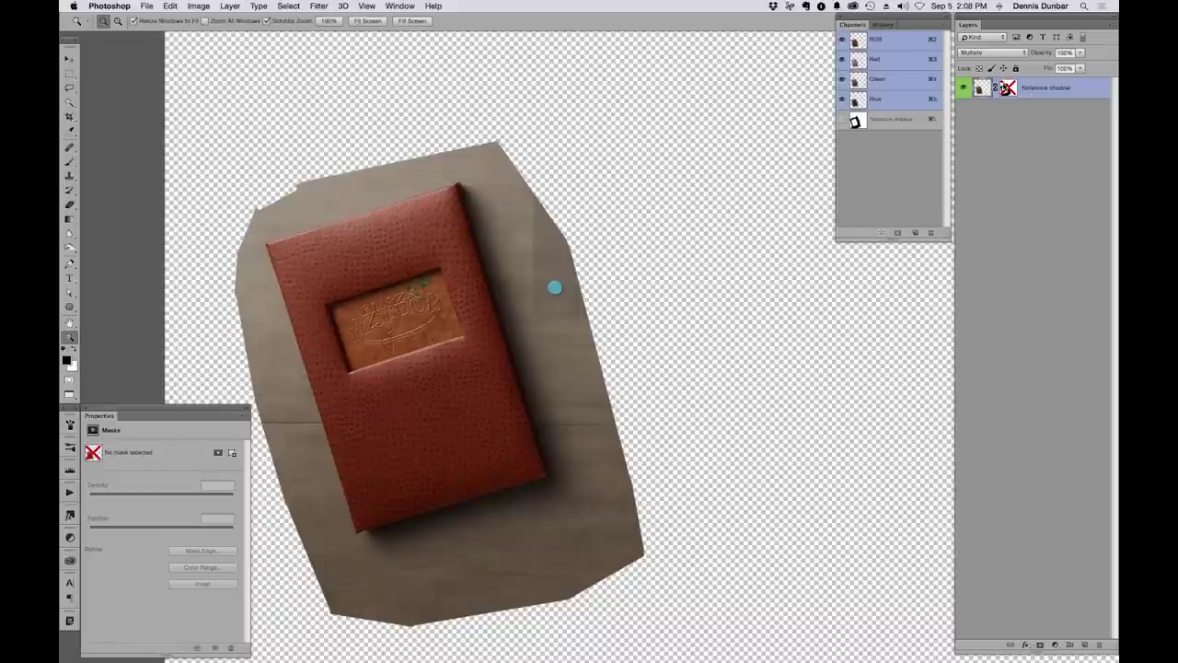
pyautogui.keyDown('shift'); pyautogui.click(1009, 88); pyautogui.keyUp('shift')
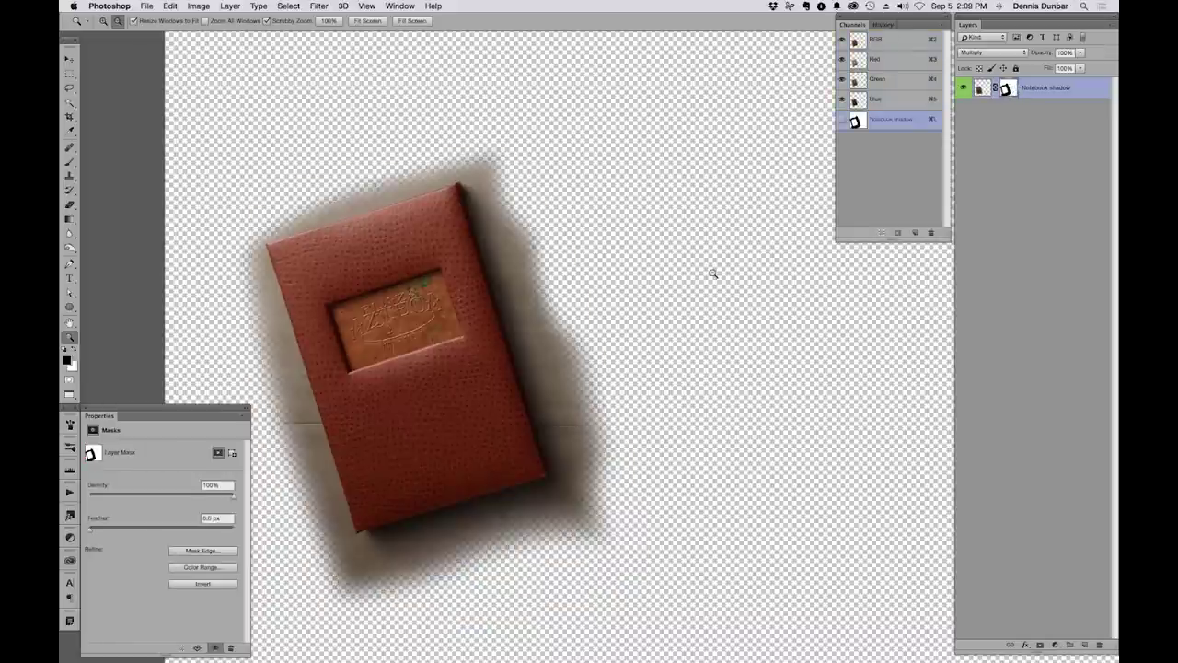
pyautogui.keyDown('shift'); pyautogui.click(1007, 88); pyautogui.keyUp('shift')
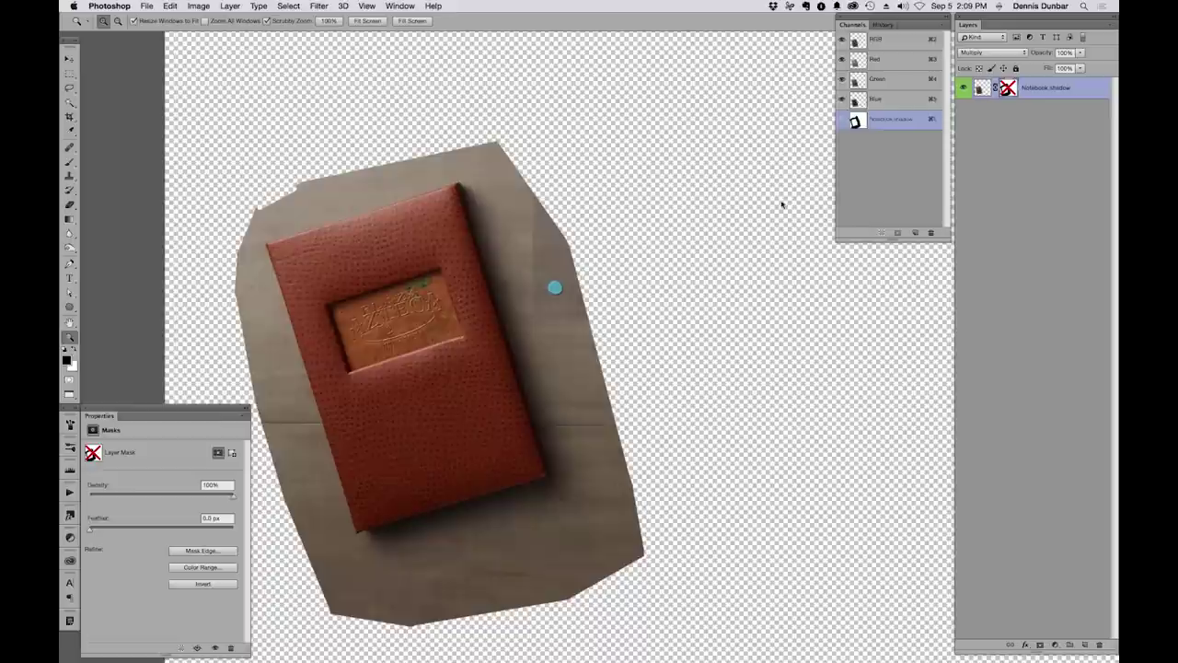
pyautogui.keyDown('shift'); pyautogui.click(1007, 88); pyautogui.keyUp('shift')
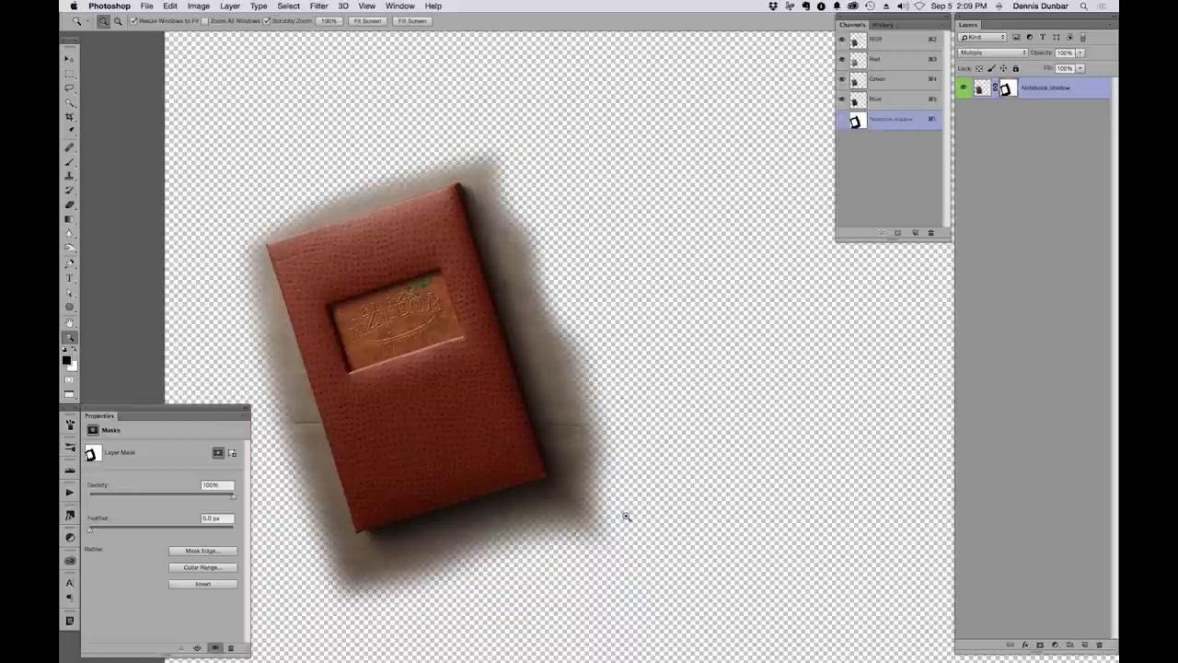
pyautogui.keyDown('alt'); pyautogui.click(1006, 88); pyautogui.keyUp('alt')
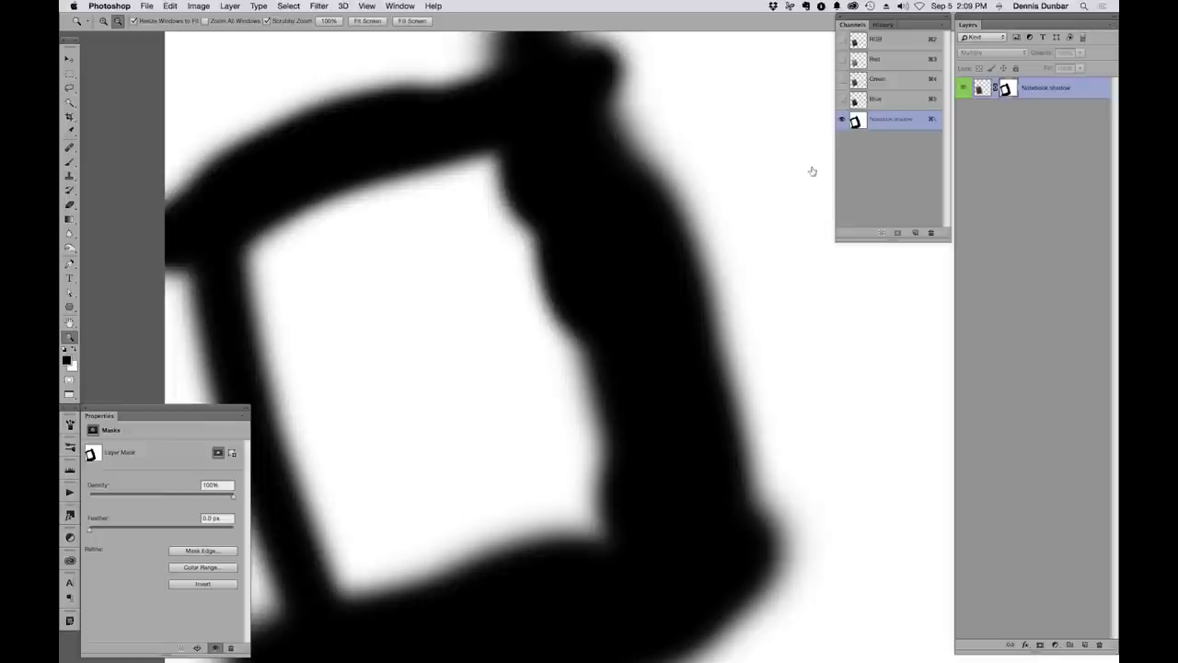
pyautogui.press('super+2')
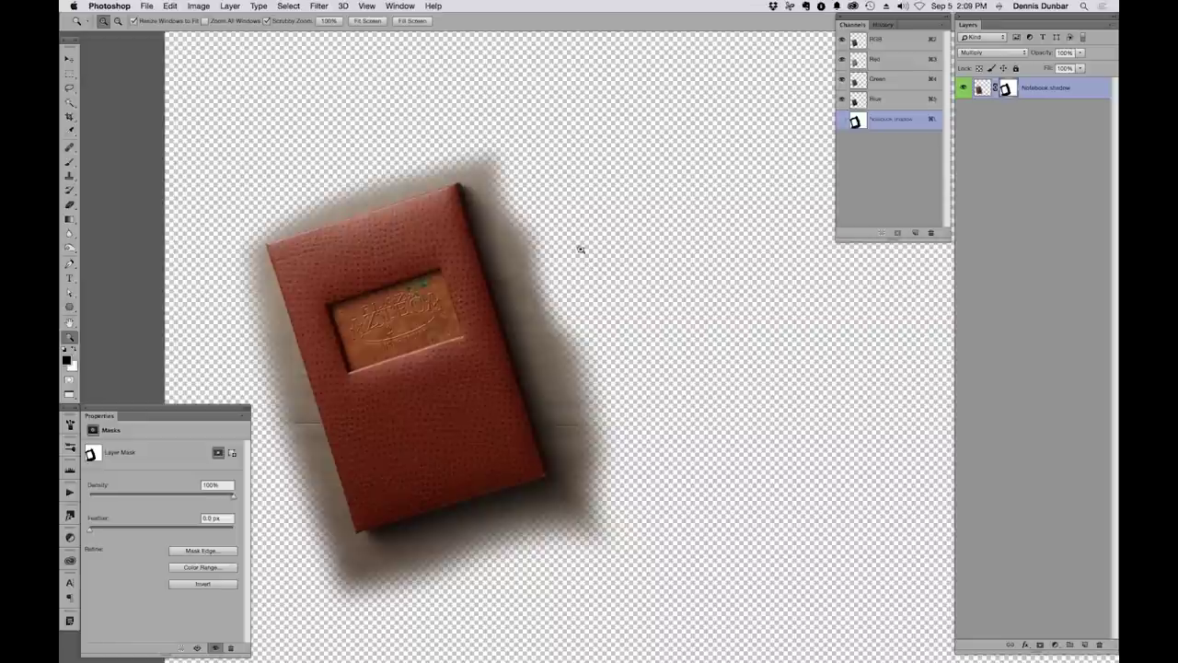
pyautogui.press('super+0')
pyautogui.press('super+1')
pyautogui.press('super+w')
pyautogui.click(565, 221)
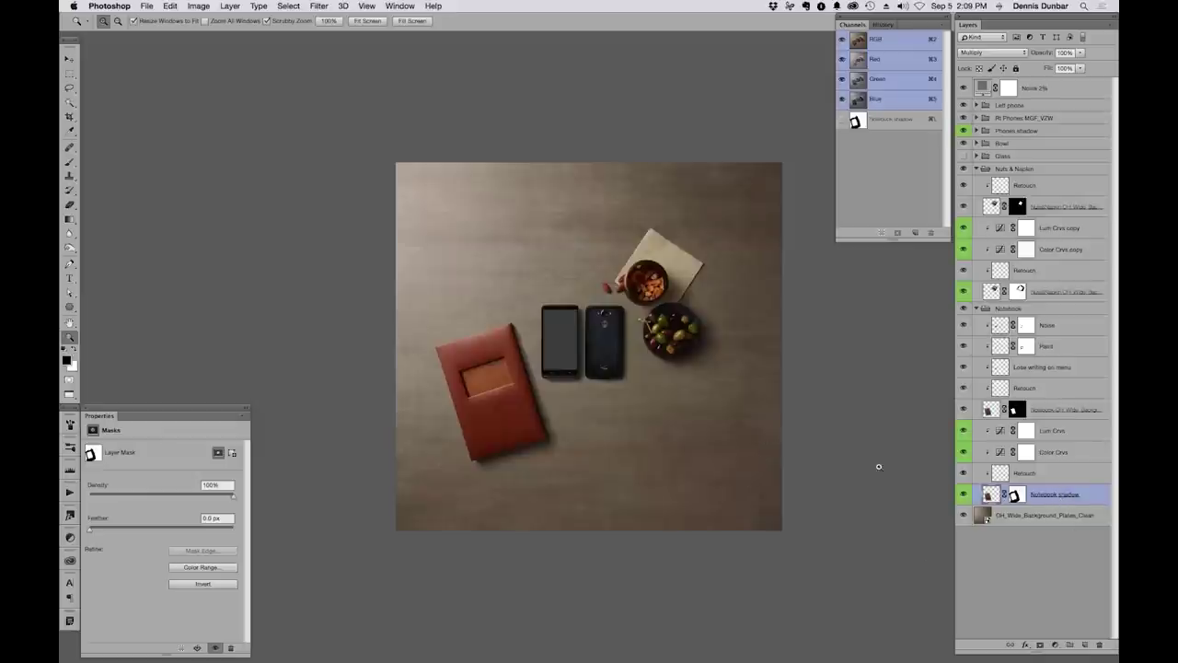
# Toggle the notebook shadow, Lum Crvs, Color Crvs and Retouch layers to compare their effects
pyautogui.press('alt')
pyautogui.click(963, 494)
pyautogui.click(962, 494)
pyautogui.moveTo(962, 473); pyautogui.dragTo(965, 423)
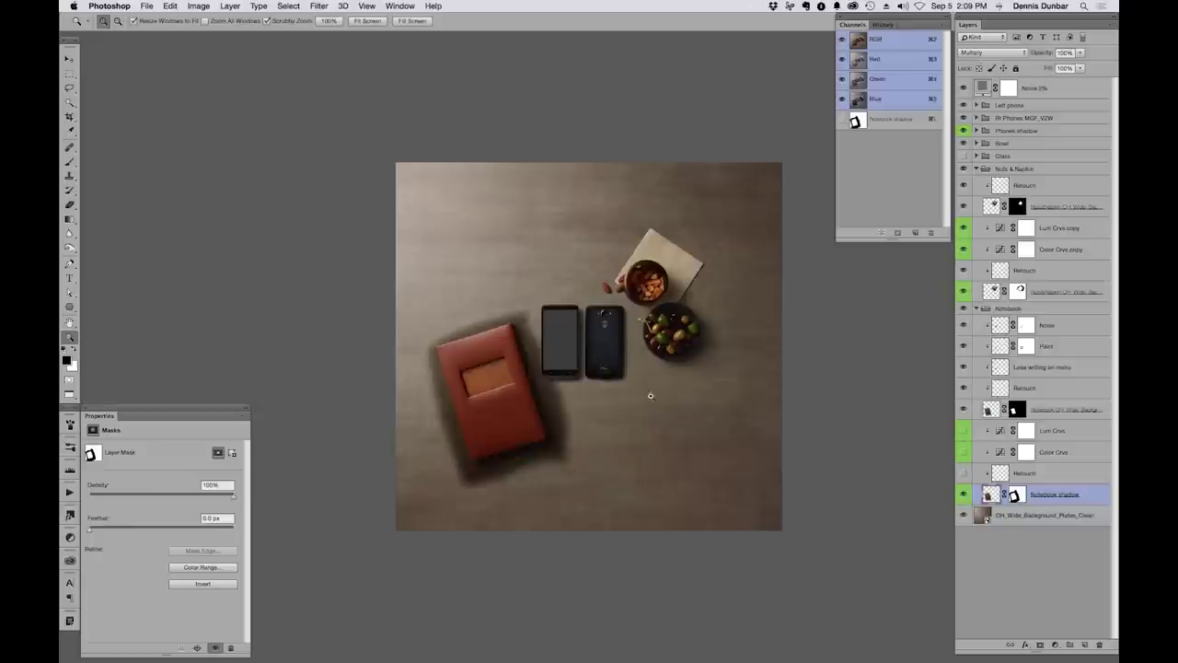
pyautogui.moveTo(963, 452); pyautogui.dragTo(963, 430)
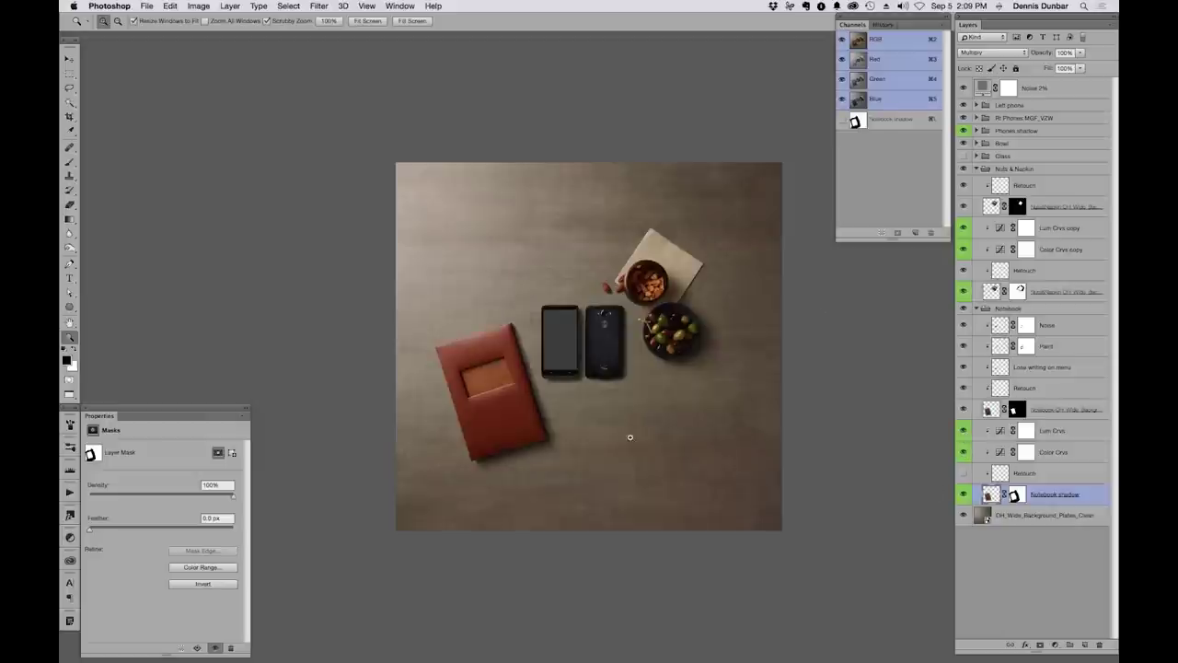
pyautogui.moveTo(963, 430)
pyautogui.mouseDown()
pyautogui.moveTo(967, 449)
pyautogui.moveTo(964, 430)
pyautogui.mouseUp()
pyautogui.click(964, 472)
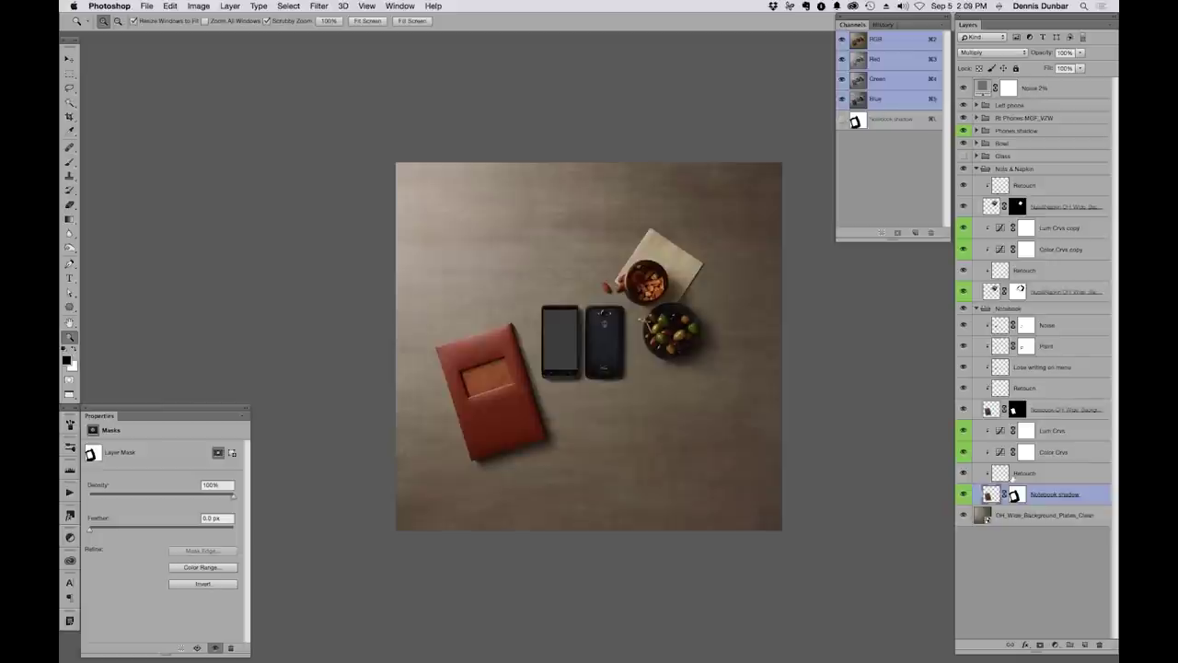
pyautogui.keyDown('alt'); pyautogui.click(963, 494); pyautogui.keyUp('alt')
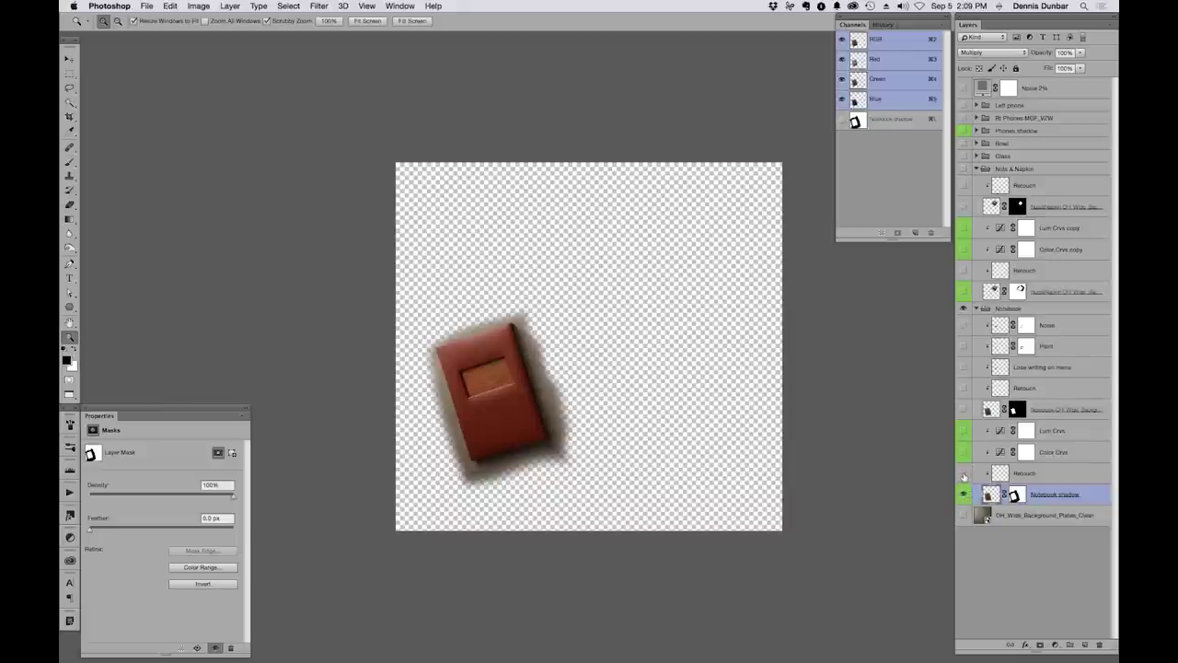
# Compare Lum Crvs and Color Crvs on and off, and try an edit to the Color Crvs curve
pyautogui.click(963, 429)
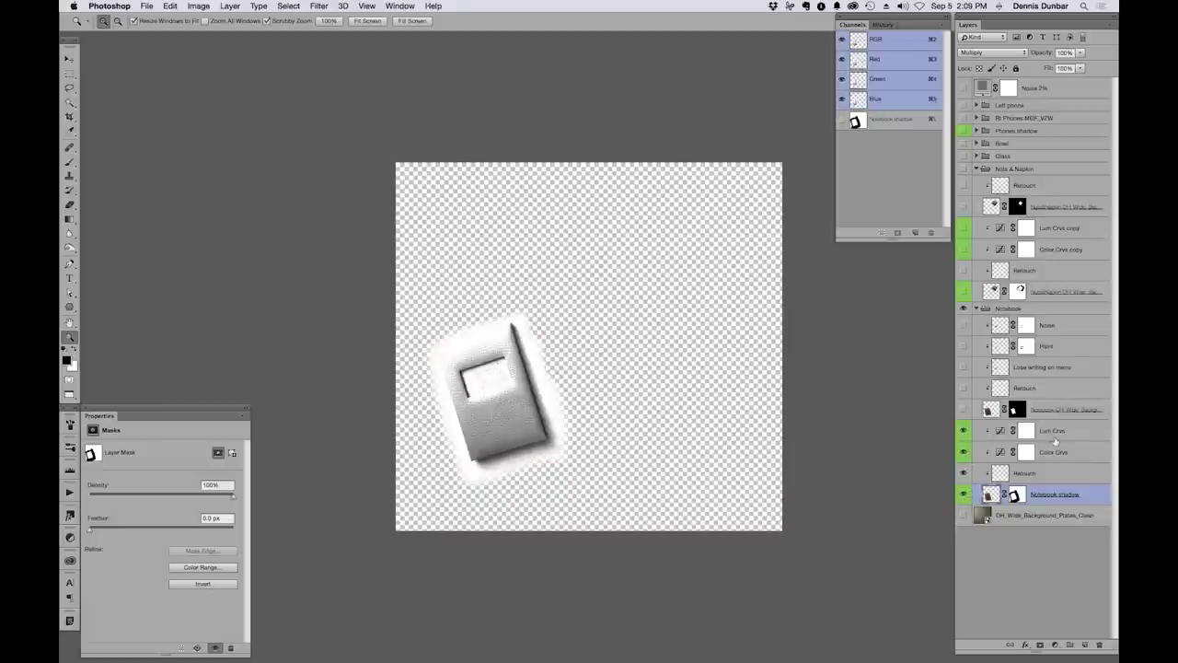
pyautogui.click(965, 430)
pyautogui.click(966, 430)
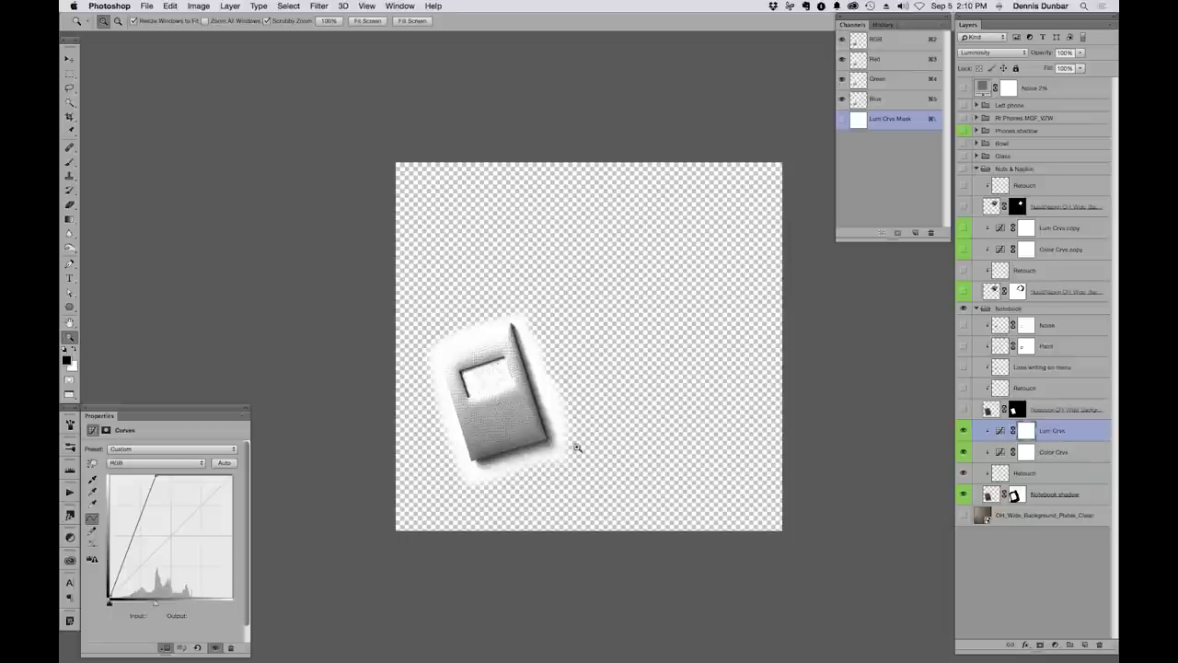
pyautogui.click(998, 451)
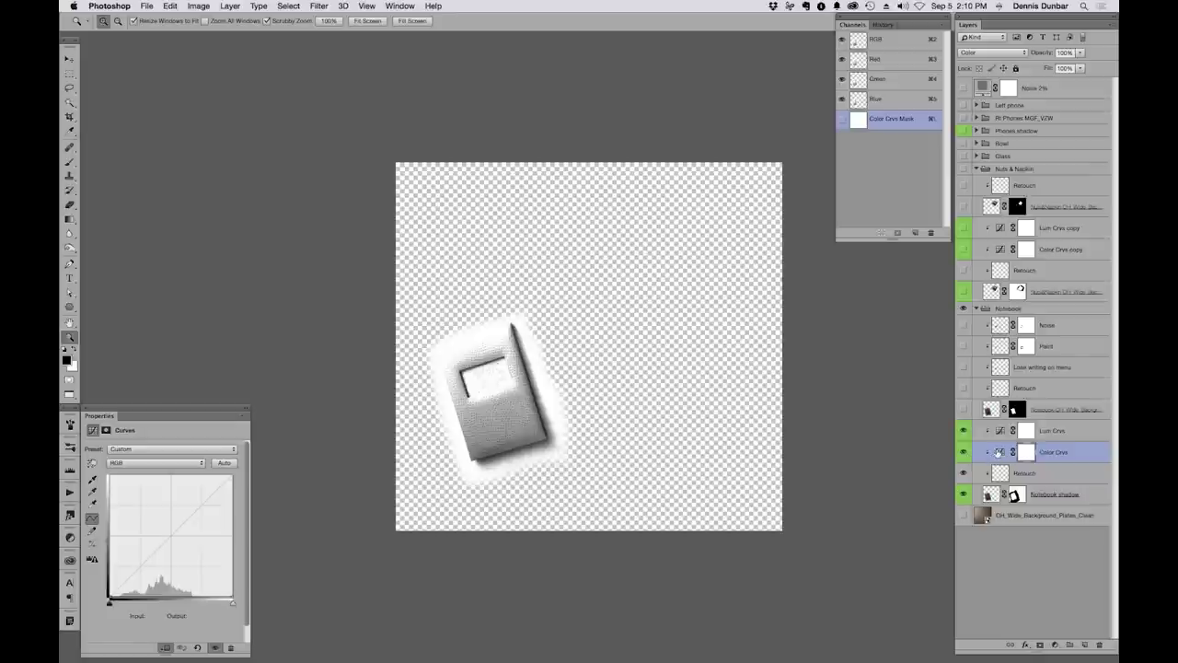
pyautogui.click(965, 452)
pyautogui.click(964, 452)
pyautogui.moveTo(232, 599); pyautogui.dragTo(135, 596)
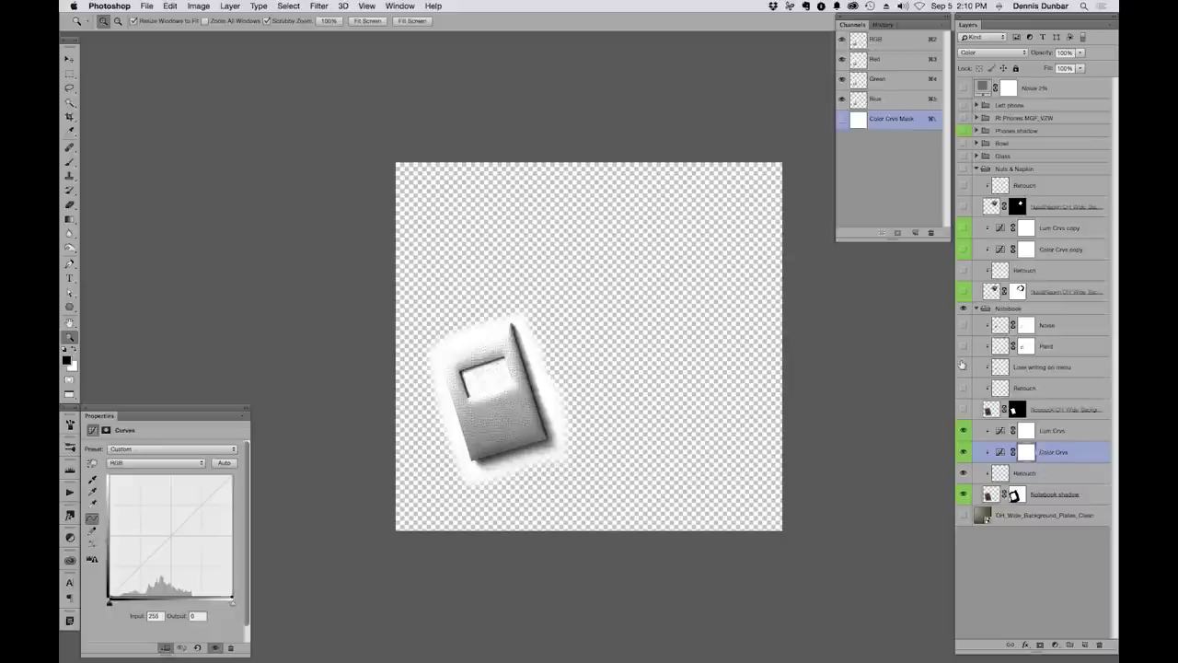
# Revert to the opening History snapshot and zoom in on the notebook shadow
pyautogui.click(881, 25)
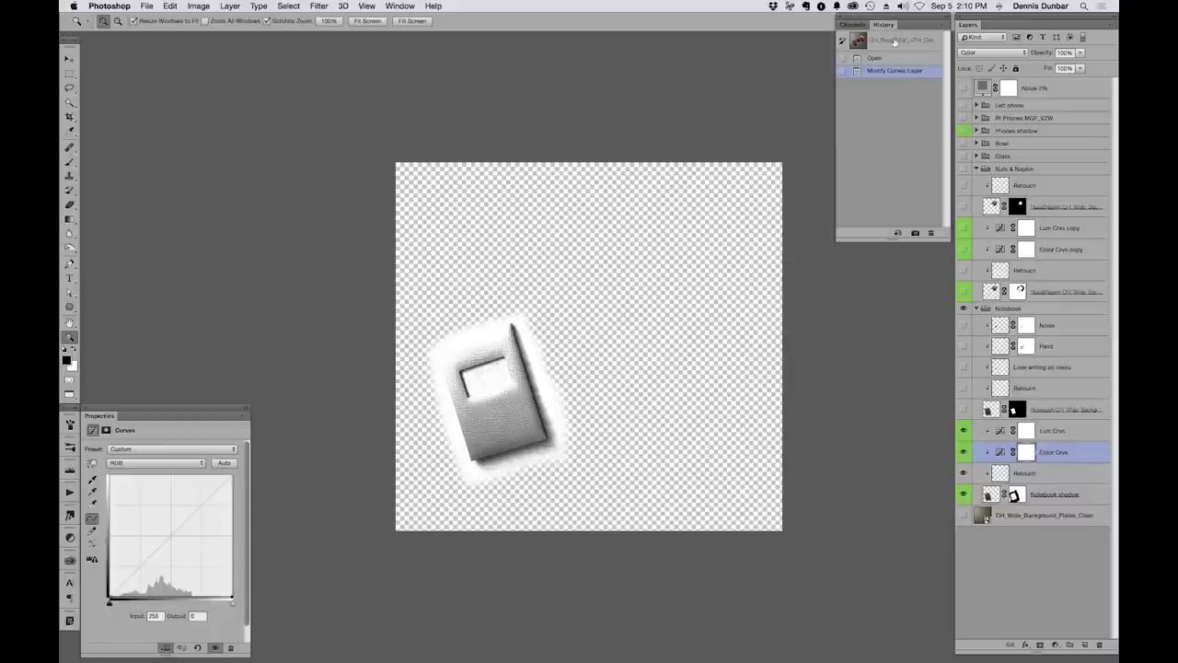
pyautogui.click(904, 41)
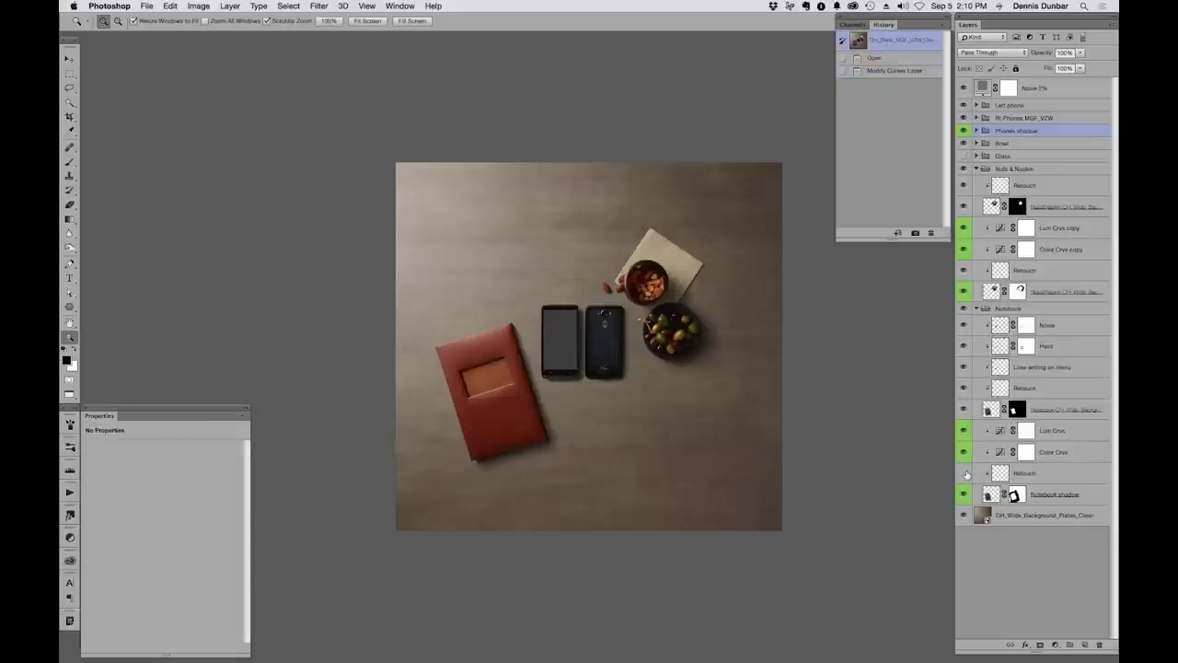
pyautogui.moveTo(536, 381); pyautogui.dragTo(675, 385)
pyautogui.scroll(-5, 675, 384)
pyautogui.hscroll(-3, 675, 384)
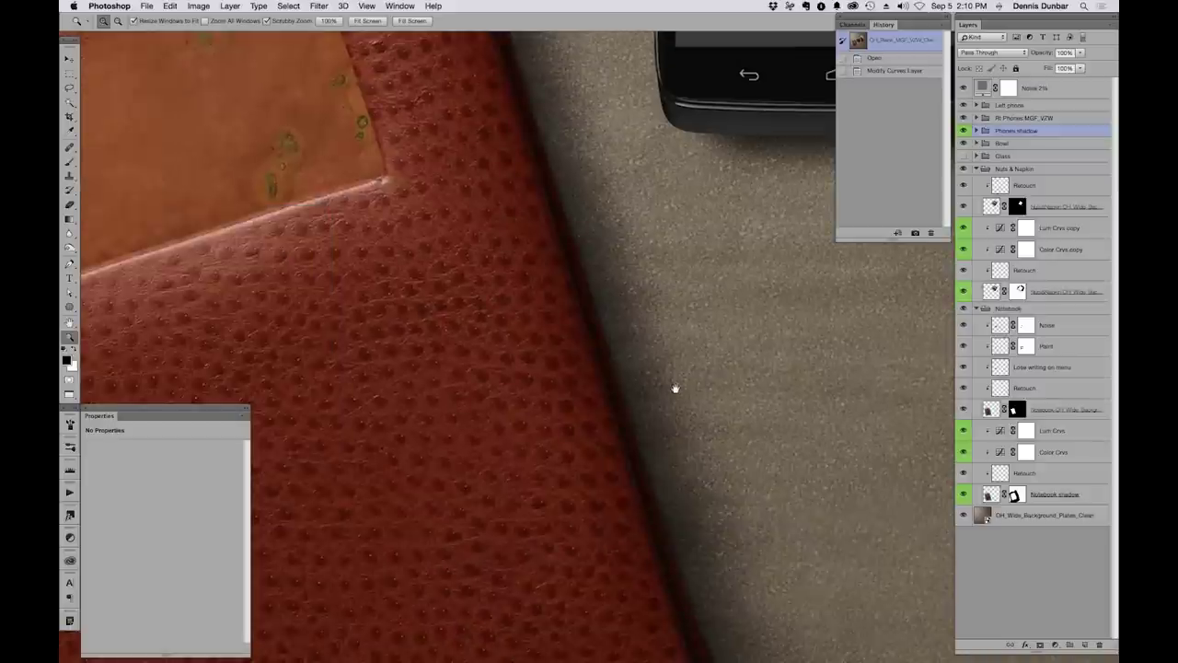
pyautogui.scroll(2, 679, 443)
pyautogui.hscroll(-2, 679, 443)
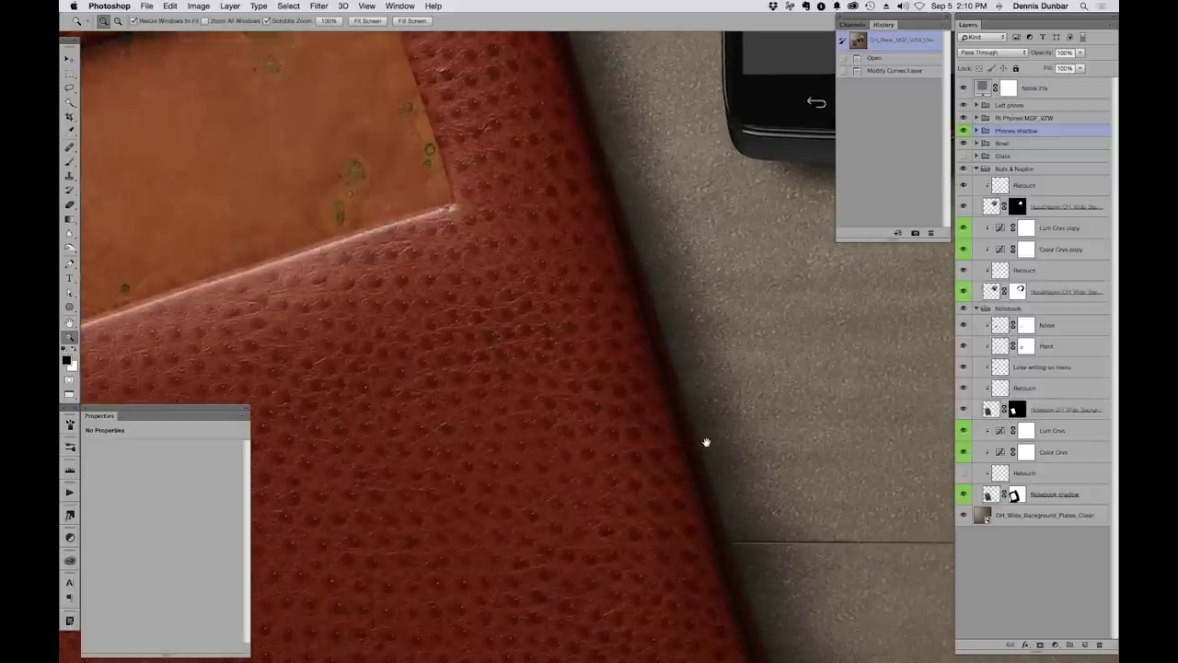
# Pan around the notebook's shadow edge, then zoom out to fit the whole image
pyautogui.scroll(-3, 706, 443)
pyautogui.hscroll(2, 706, 443)
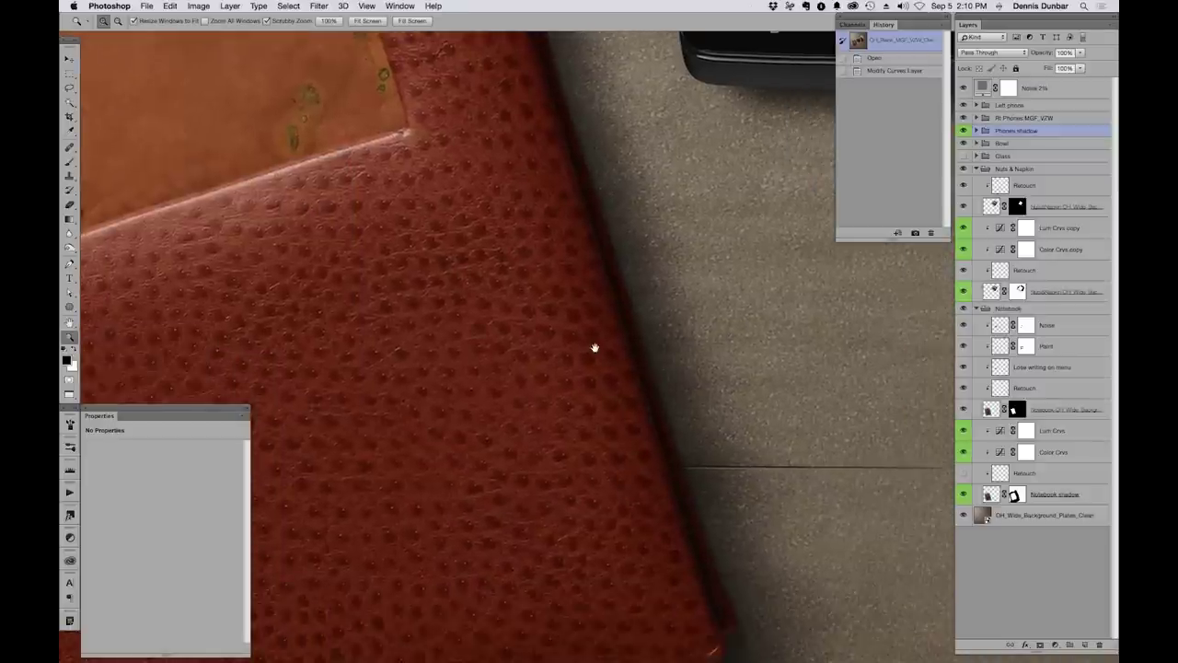
pyautogui.scroll(-6, 594, 348)
pyautogui.hscroll(5, 595, 348)
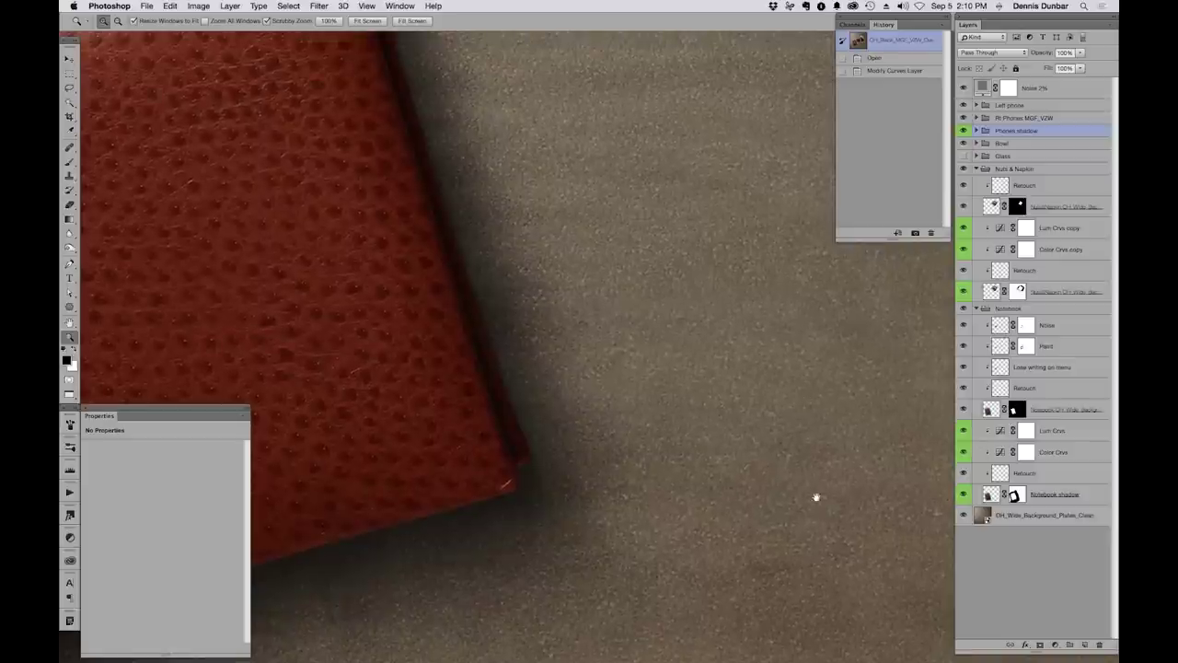
pyautogui.scroll(4, 816, 497)
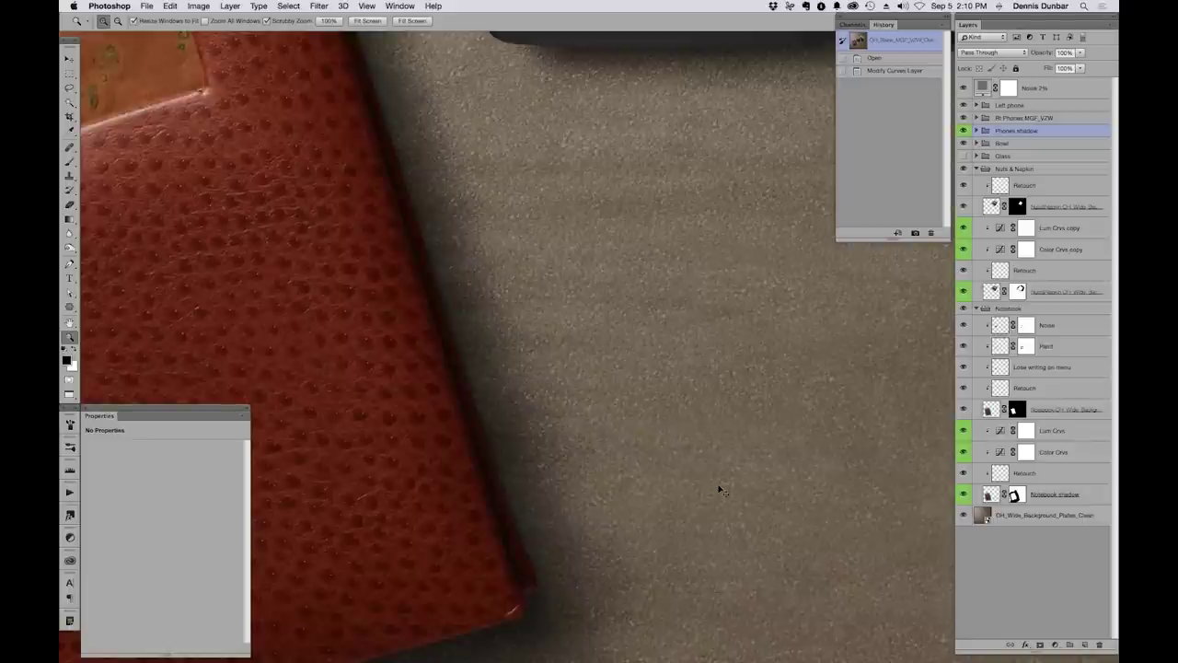
pyautogui.press('super+minus')
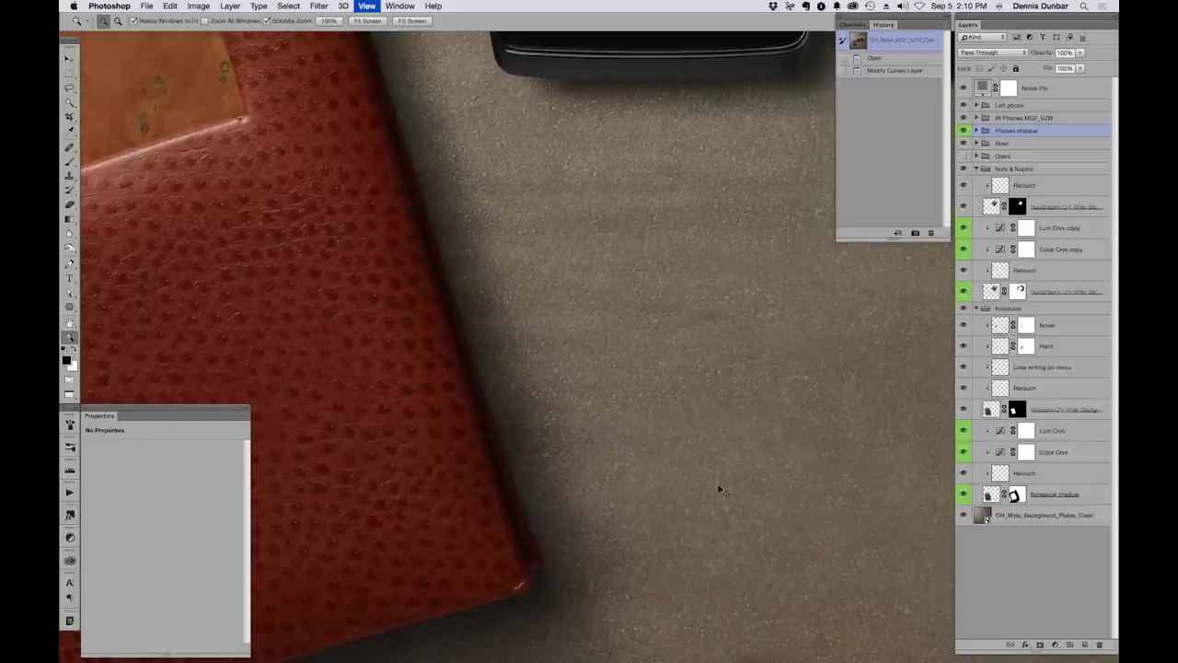
pyautogui.press('super+0')
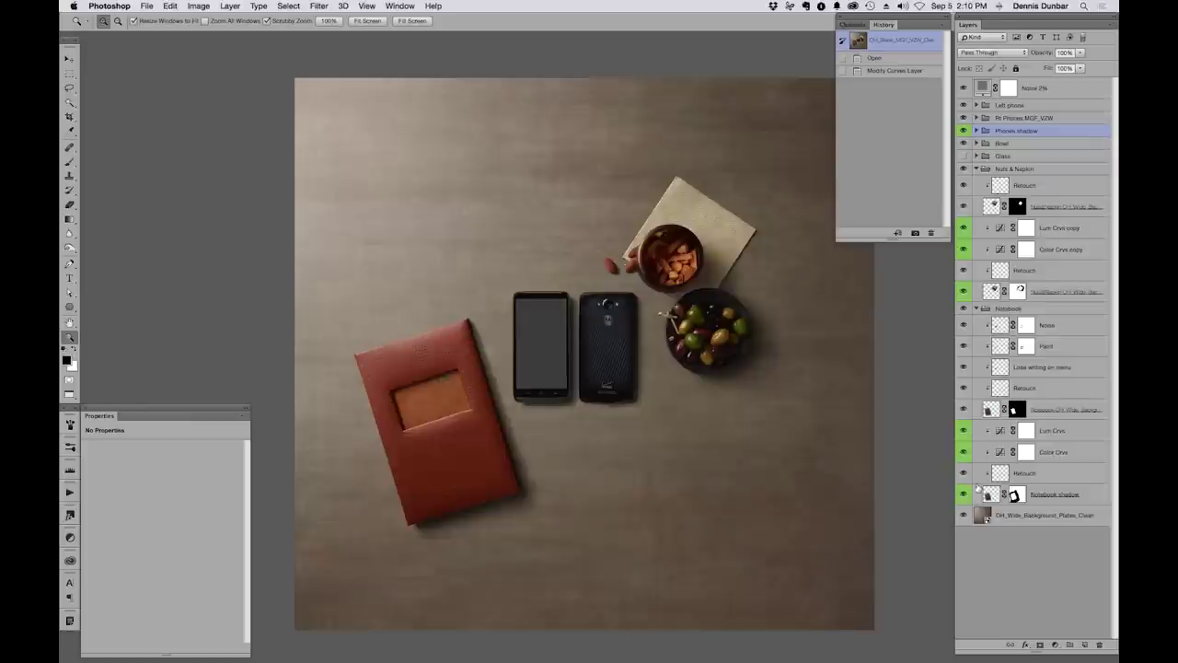
# Toggle the notebook shadow, Nuts & Napkin group and nuts-and-napkin image layer to compare
pyautogui.click(965, 494)
pyautogui.click(965, 494)
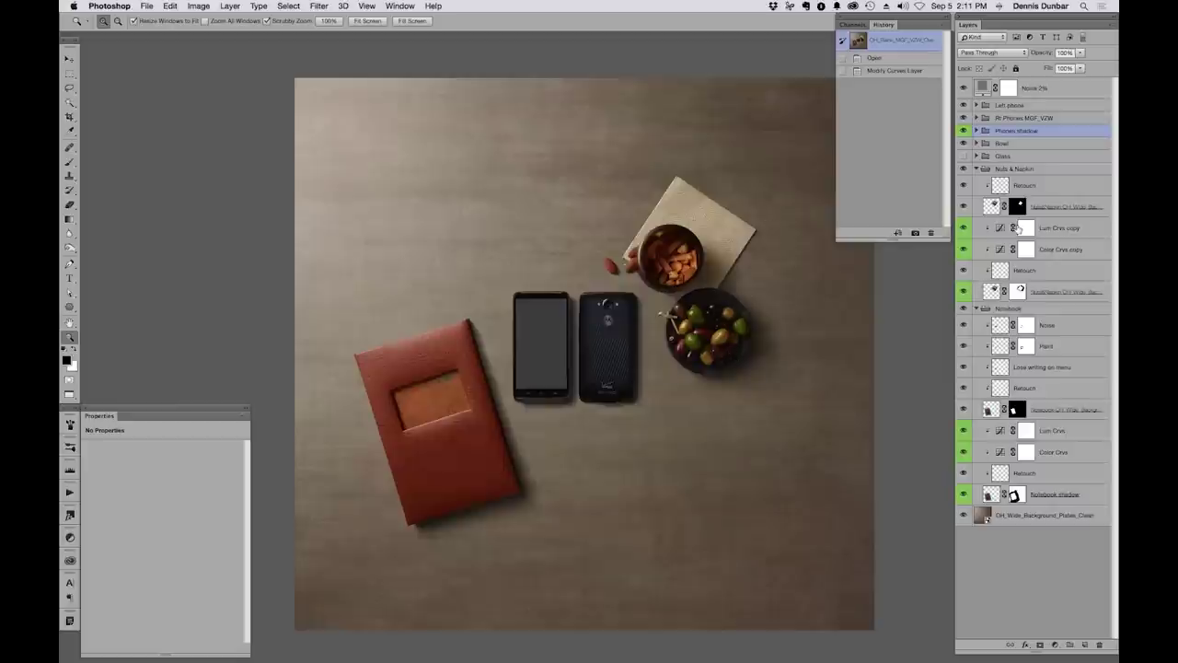
pyautogui.click(963, 169)
pyautogui.click(963, 169)
pyautogui.click(1047, 293)
pyautogui.click(964, 291)
pyautogui.click(964, 291)
pyautogui.click(964, 290)
pyautogui.click(963, 291)
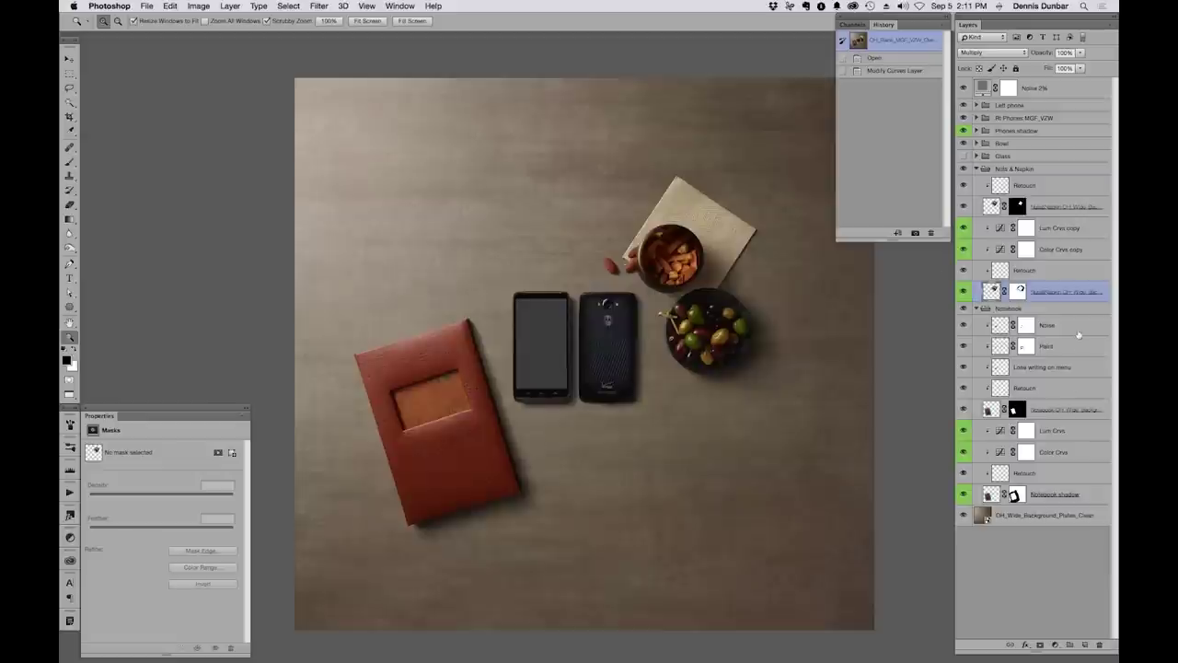
# Review the Color Crvs copy and Lum Crvs copy curves, then collapse the Nuts & Napkin group
pyautogui.click(1001, 250)
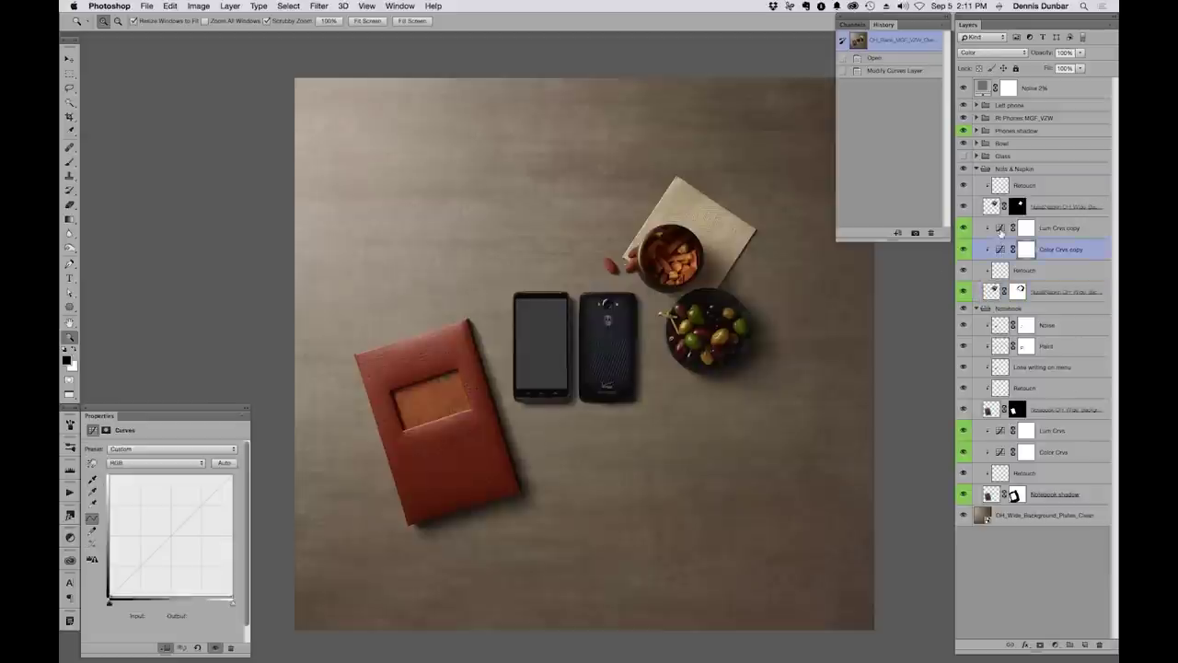
pyautogui.click(1001, 228)
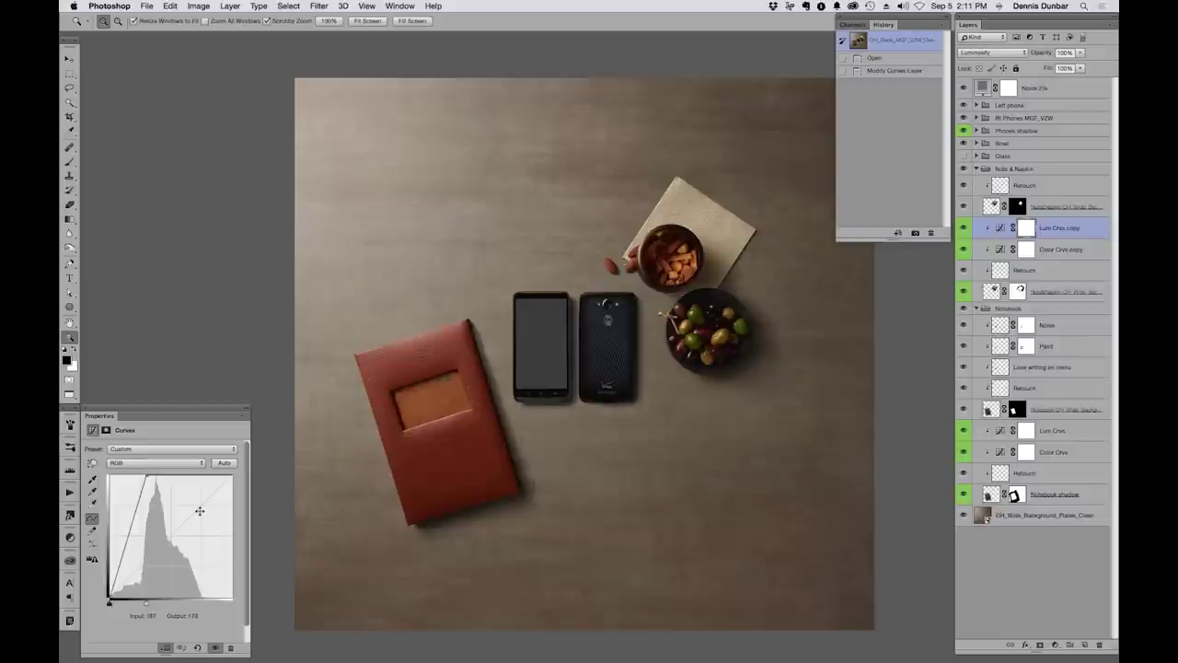
pyautogui.click(978, 170)
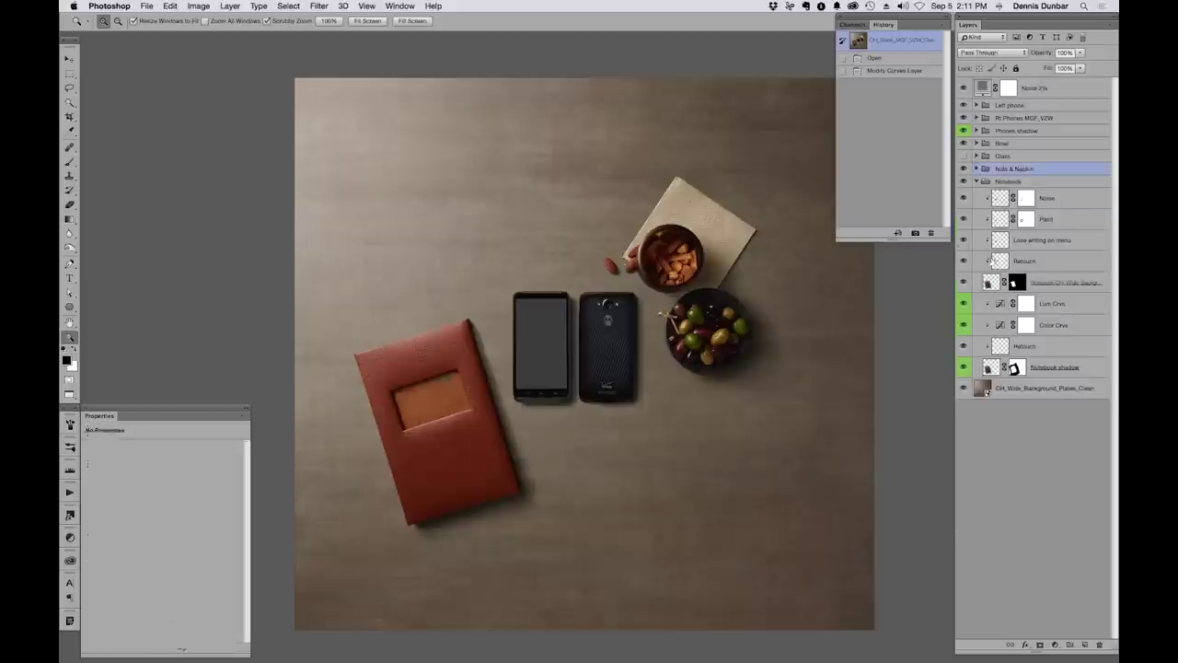
# Collapse and hide the Notebook group, show and expand the Glass group, and zoom toward the glass
pyautogui.click(977, 181)
pyautogui.click(964, 181)
pyautogui.click(964, 155)
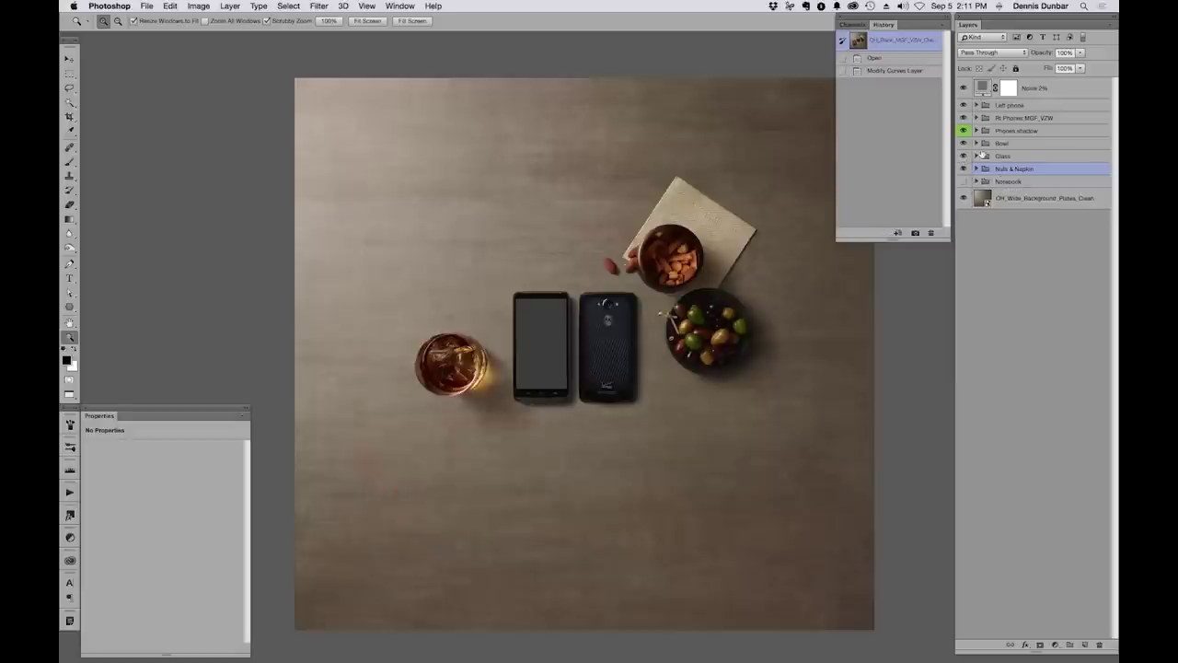
pyautogui.click(976, 156)
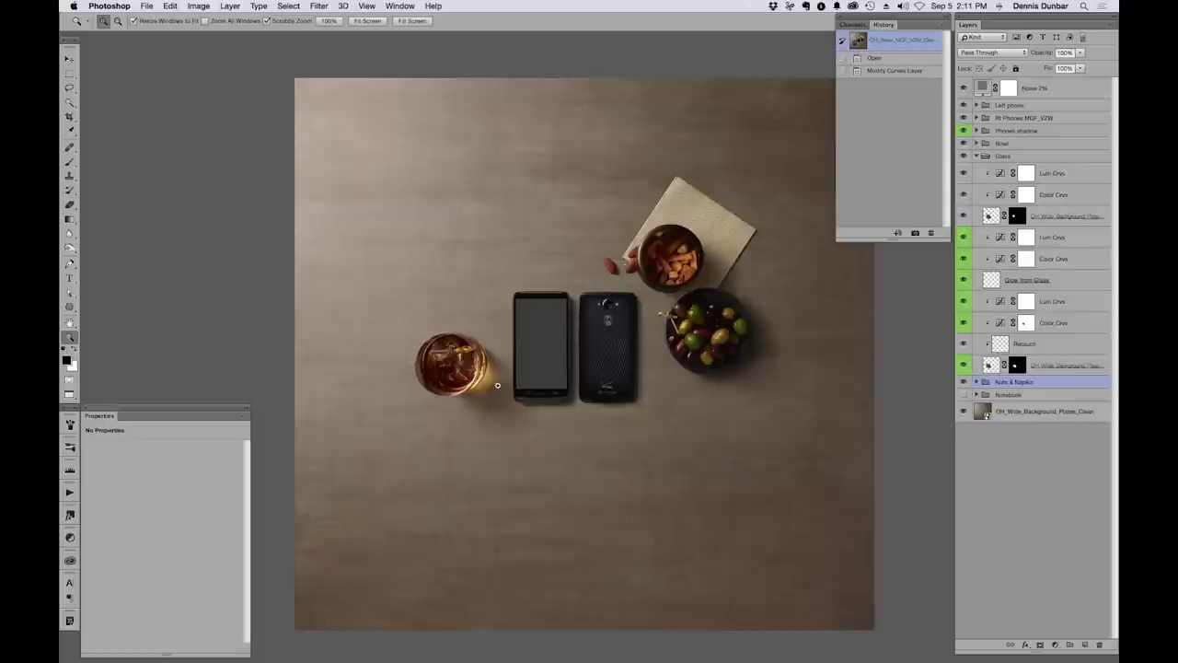
pyautogui.moveTo(500, 390); pyautogui.dragTo(571, 394)
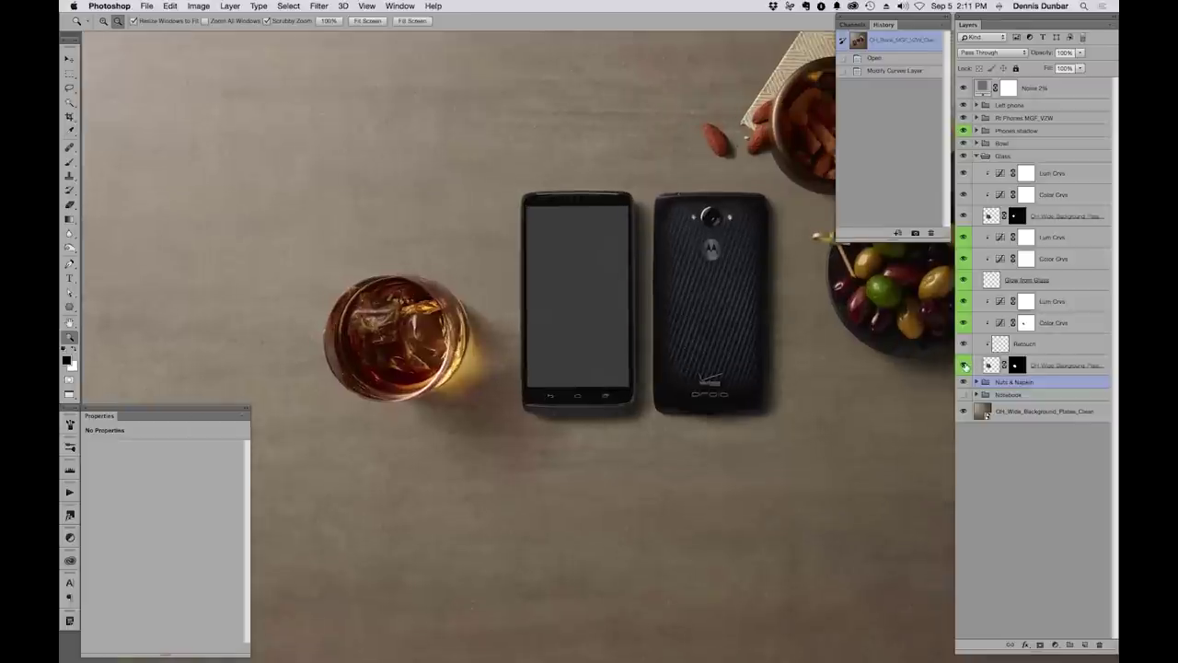
# Solo the glass background plate with its mask disabled, then restore all layers and the mask
pyautogui.keyDown('alt'); pyautogui.click(964, 366); pyautogui.keyUp('alt')
pyautogui.keyDown('shift'); pyautogui.click(1017, 366); pyautogui.keyUp('shift')
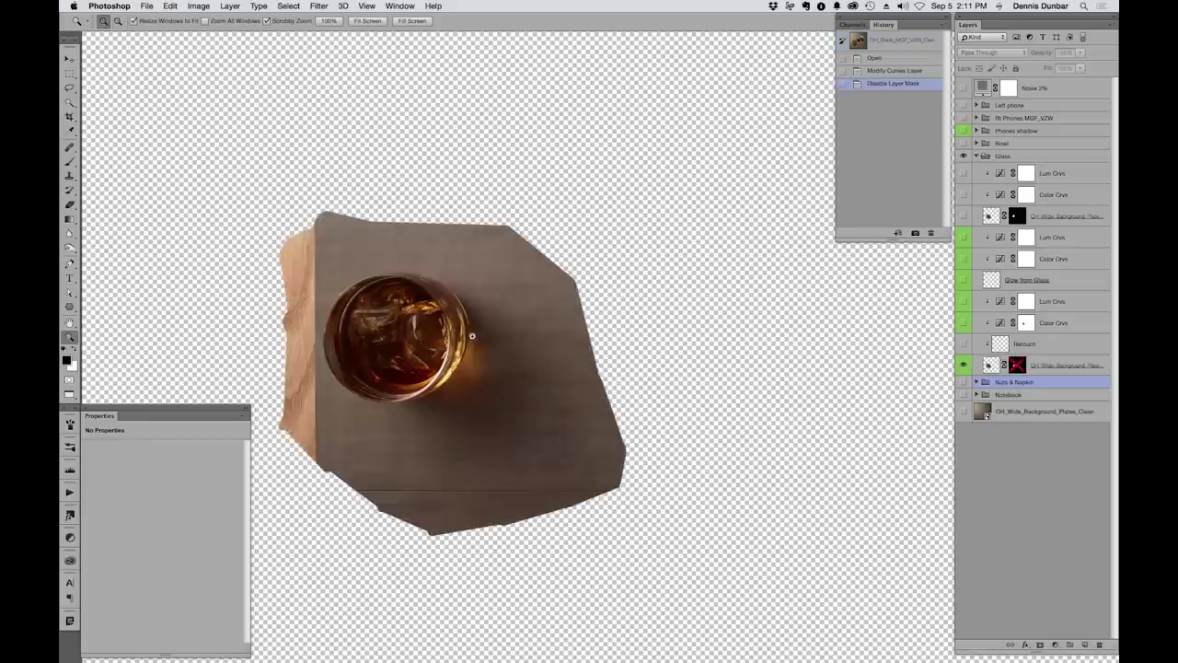
pyautogui.moveTo(477, 366); pyautogui.dragTo(521, 373)
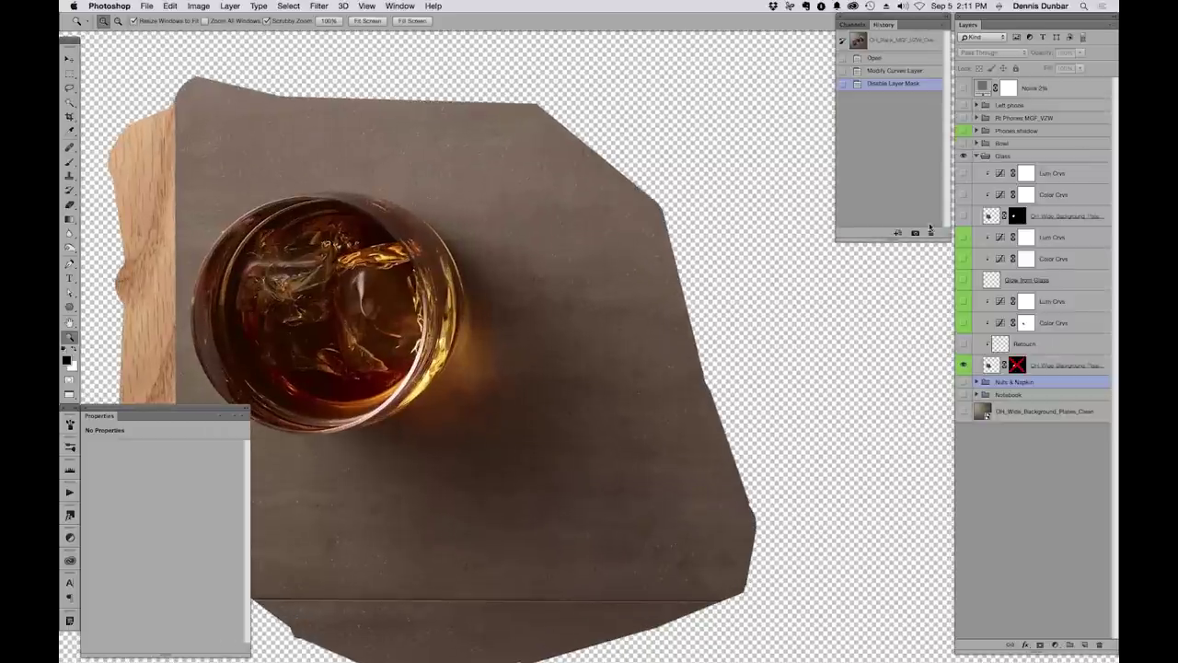
pyautogui.keyDown('alt'); pyautogui.click(963, 365); pyautogui.keyUp('alt')
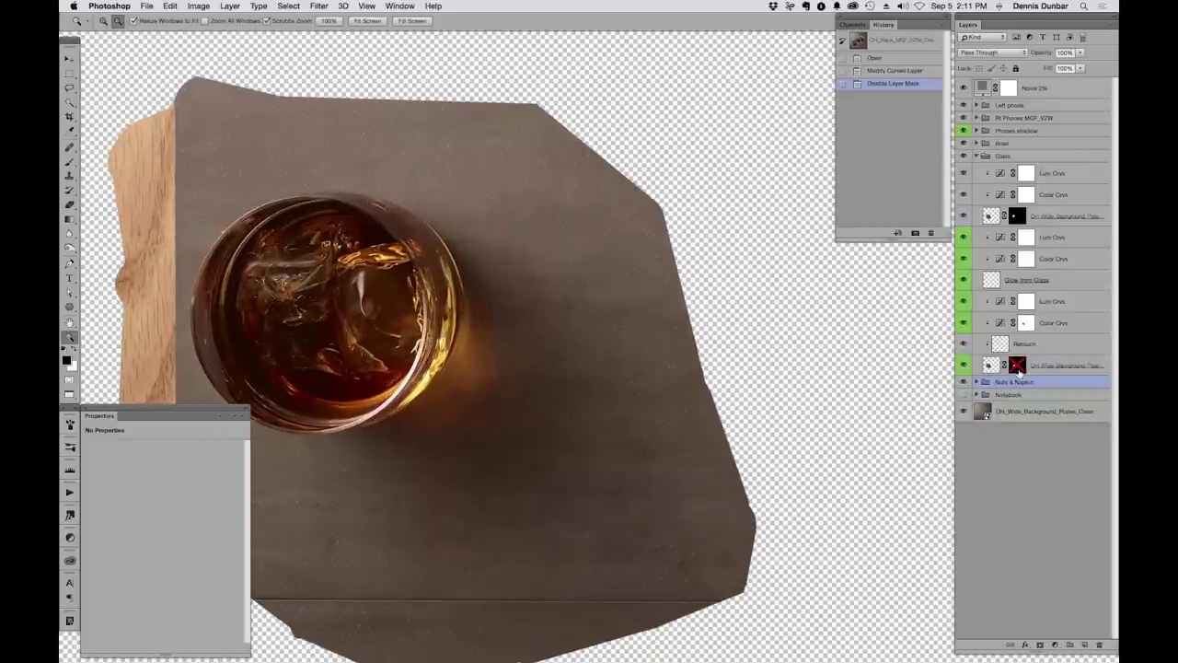
pyautogui.keyDown('shift'); pyautogui.click(1018, 366); pyautogui.keyUp('shift')
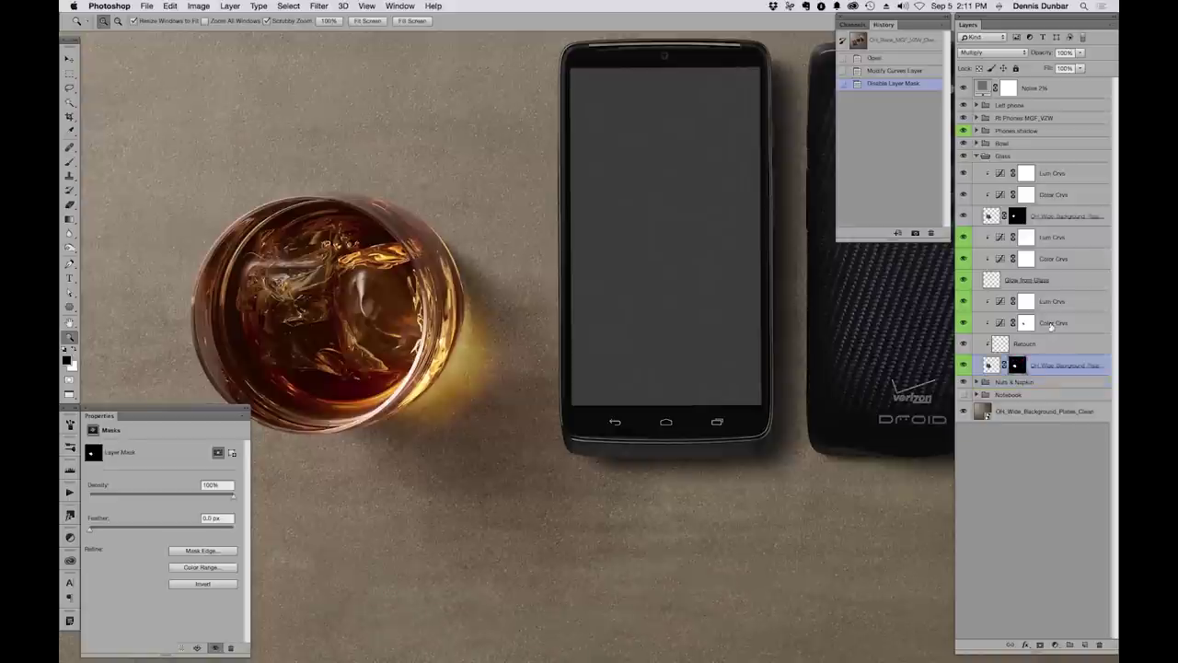
# Hide Glow from Glass and toggle the Color Crvs mask off and on to compare
pyautogui.click(962, 279)
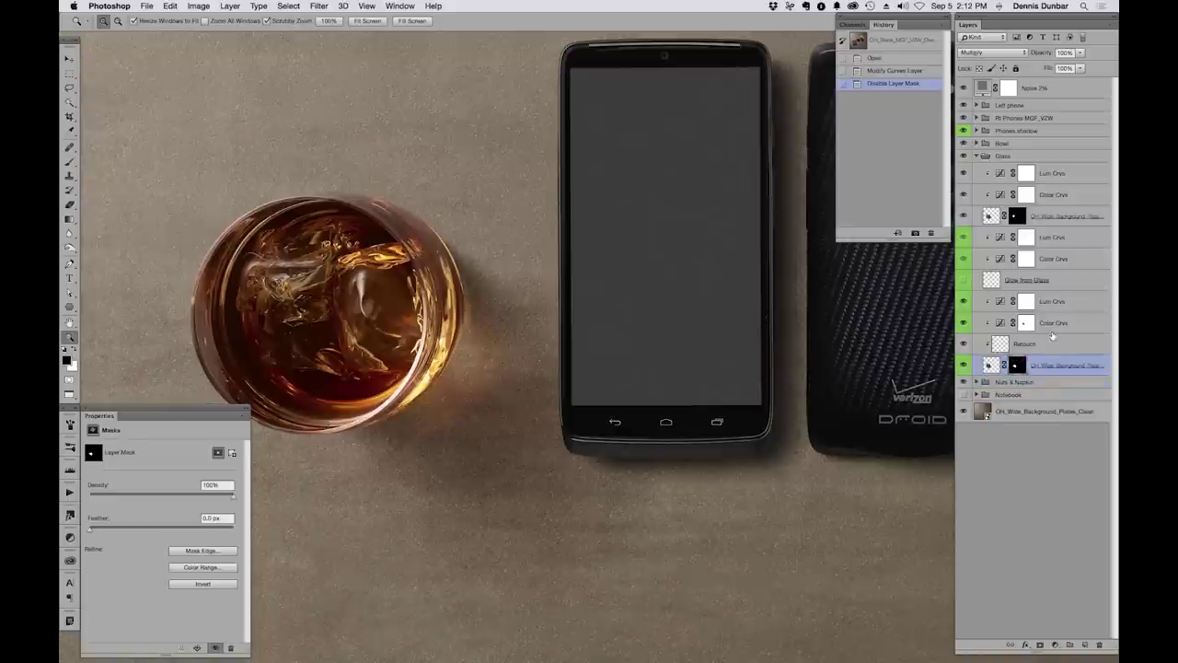
pyautogui.click(1049, 322)
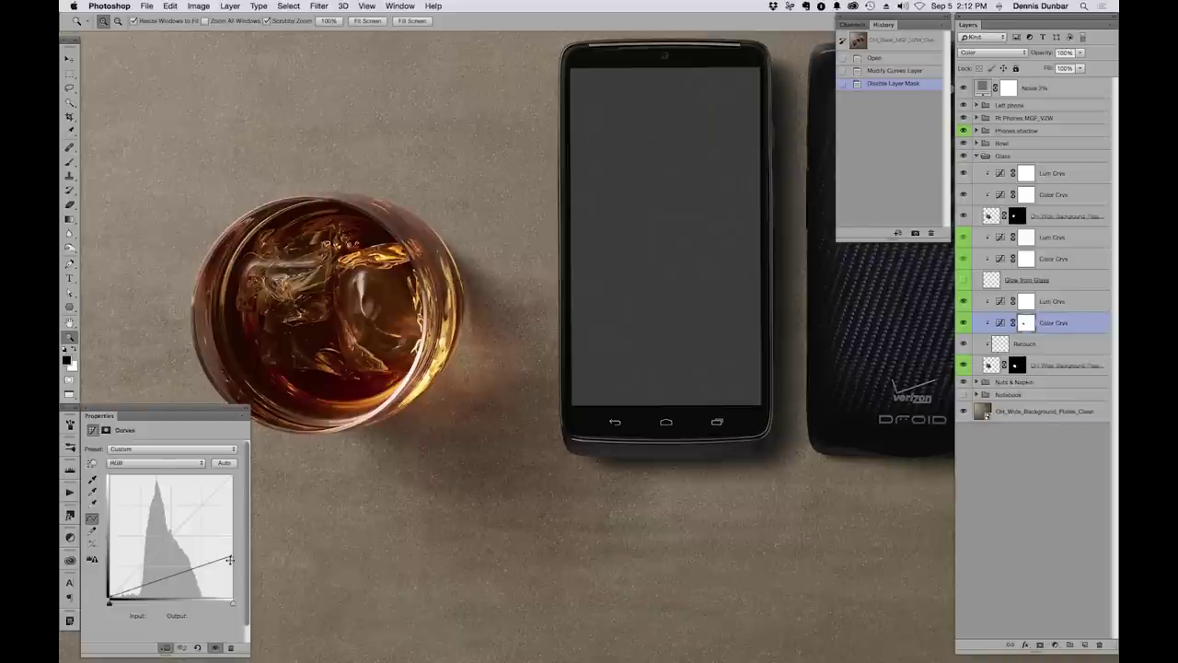
pyautogui.keyDown('alt'); pyautogui.click(1024, 324); pyautogui.keyUp('alt')
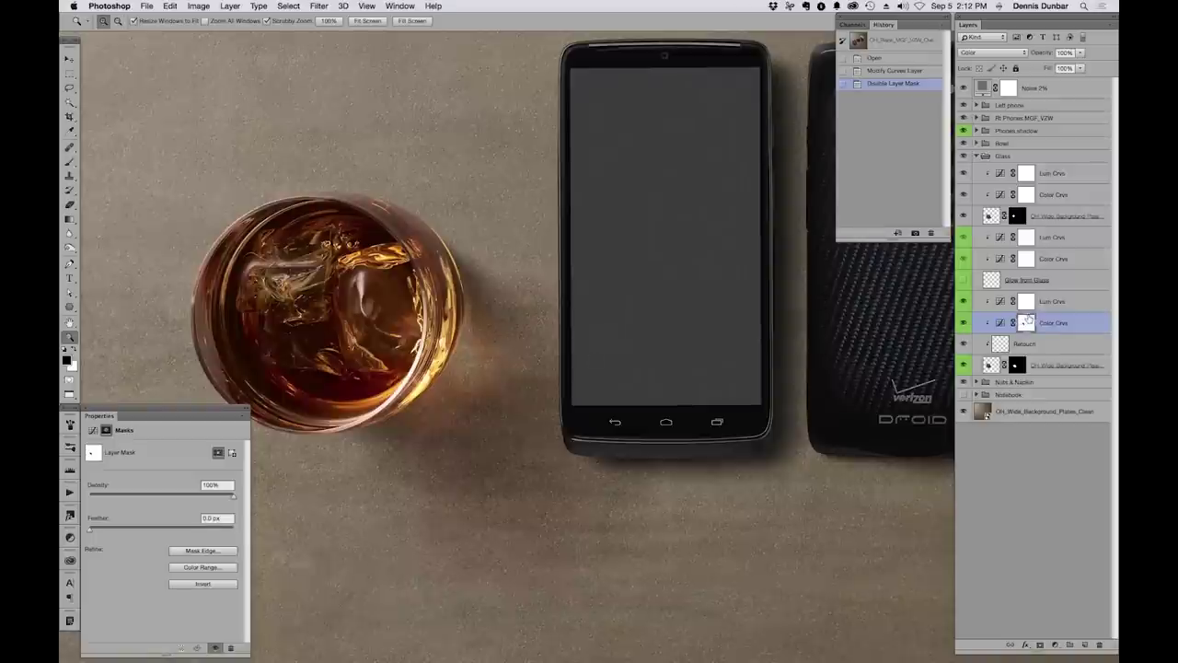
pyautogui.keyDown('shift'); pyautogui.click(1025, 320); pyautogui.keyUp('shift')
pyautogui.keyDown('shift'); pyautogui.click(1026, 321); pyautogui.keyUp('shift')
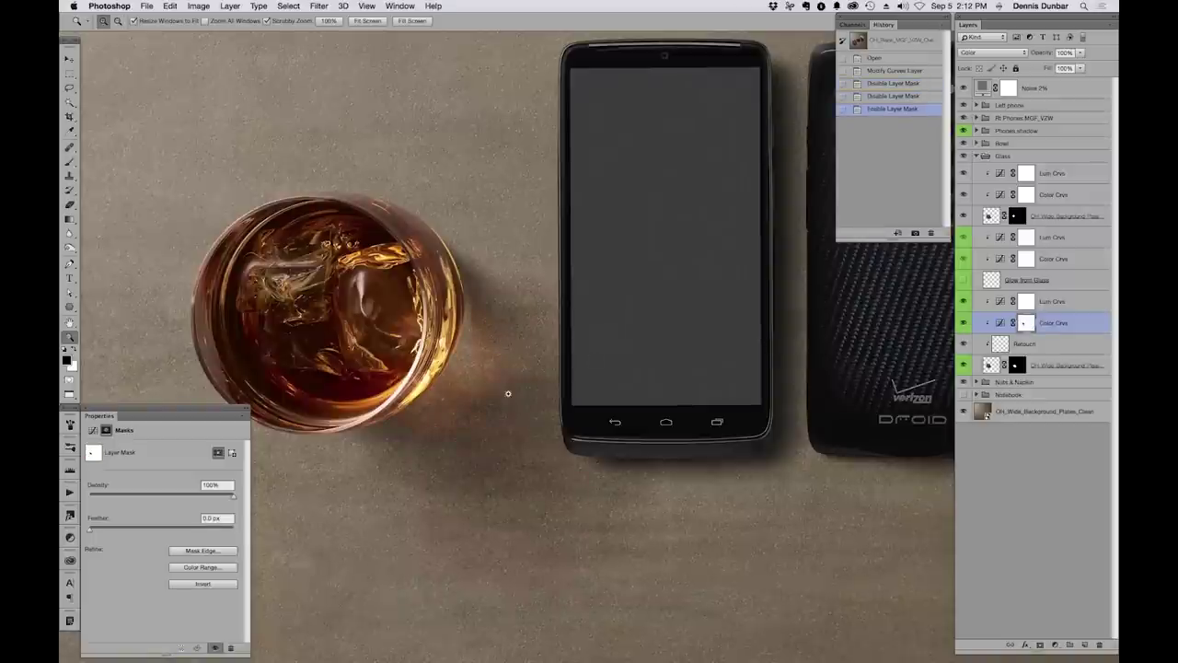
pyautogui.keyDown('shift'); pyautogui.click(1026, 324); pyautogui.keyUp('shift')
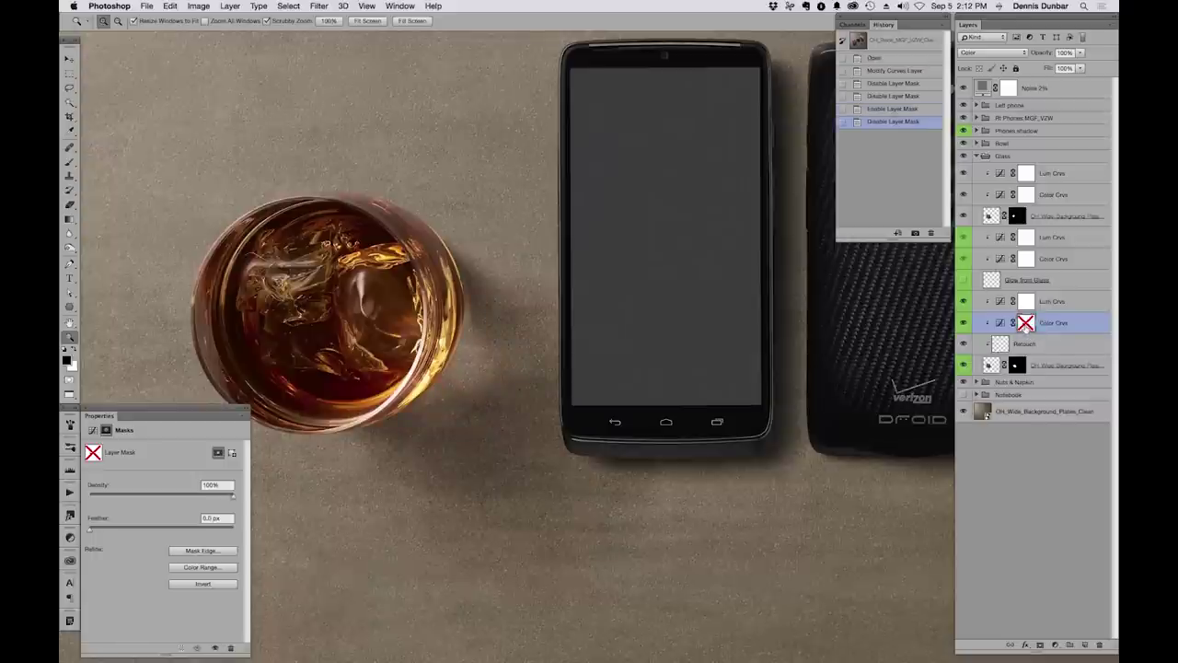
pyautogui.keyDown('shift'); pyautogui.click(1025, 324); pyautogui.keyUp('shift')
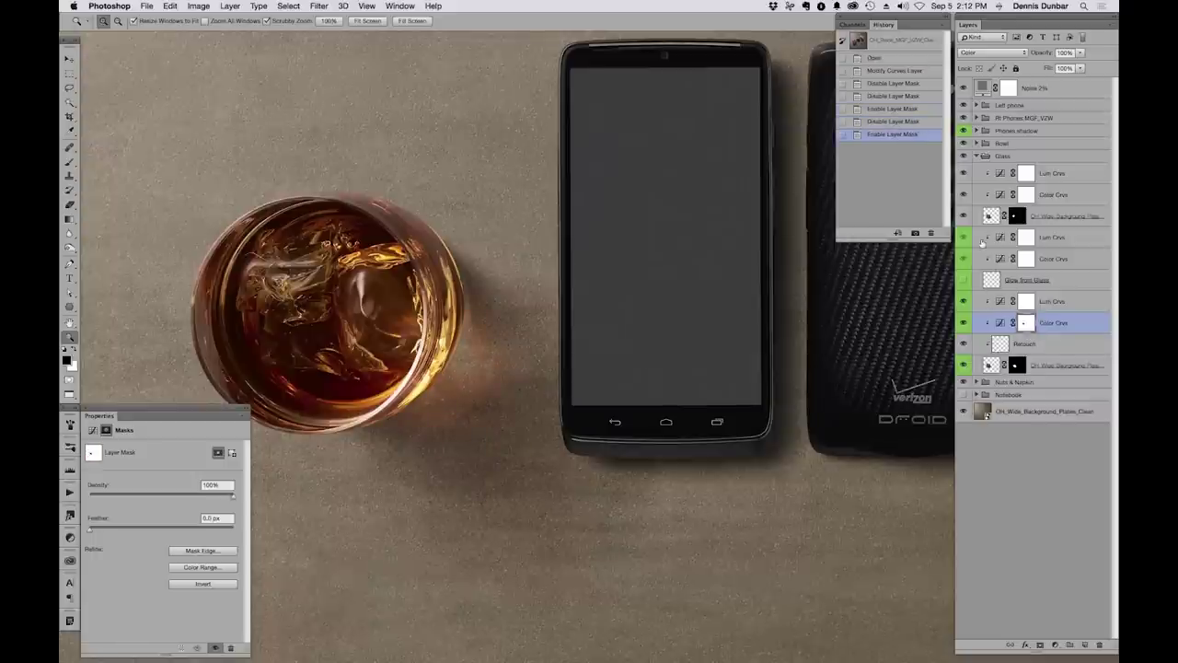
# Turn Glow from Glass back on, toggle it to check its blending, then fit the image on screen
pyautogui.click(965, 280)
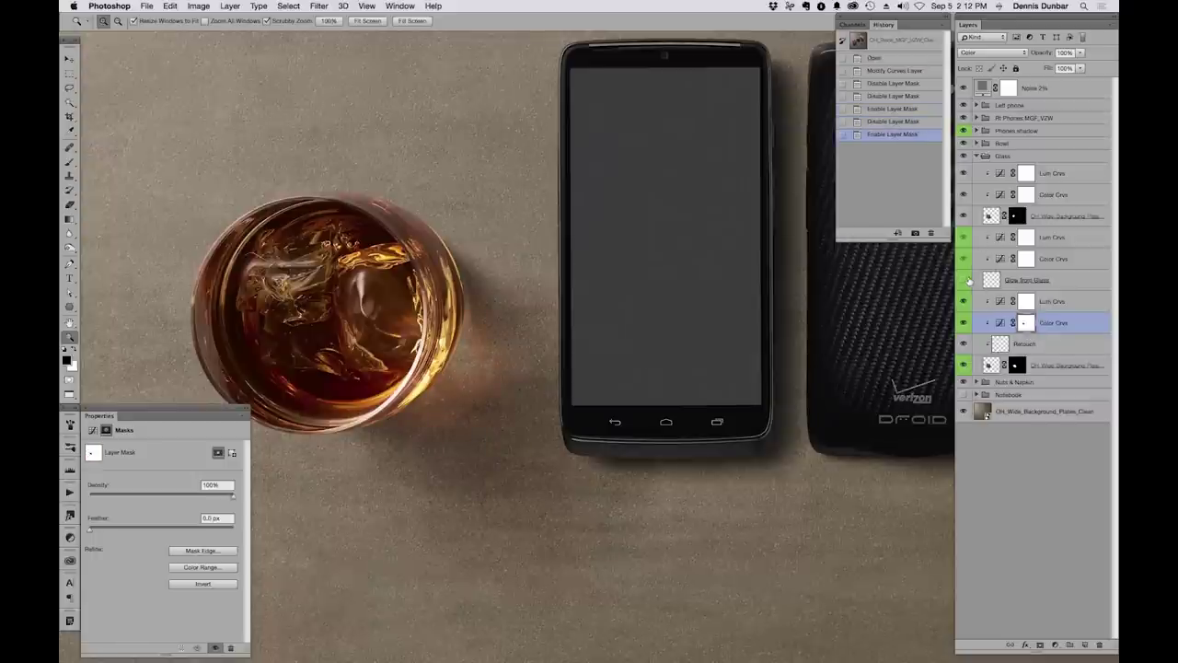
pyautogui.click(1037, 280)
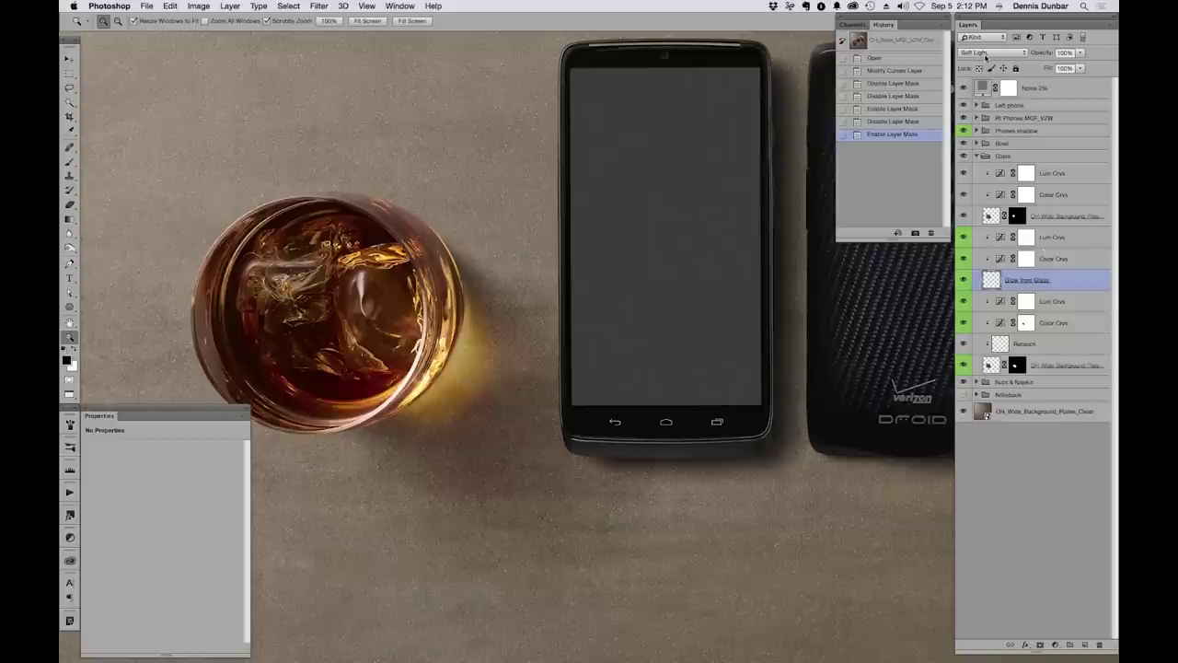
pyautogui.click(963, 279)
pyautogui.click(963, 279)
pyautogui.press('super+0')
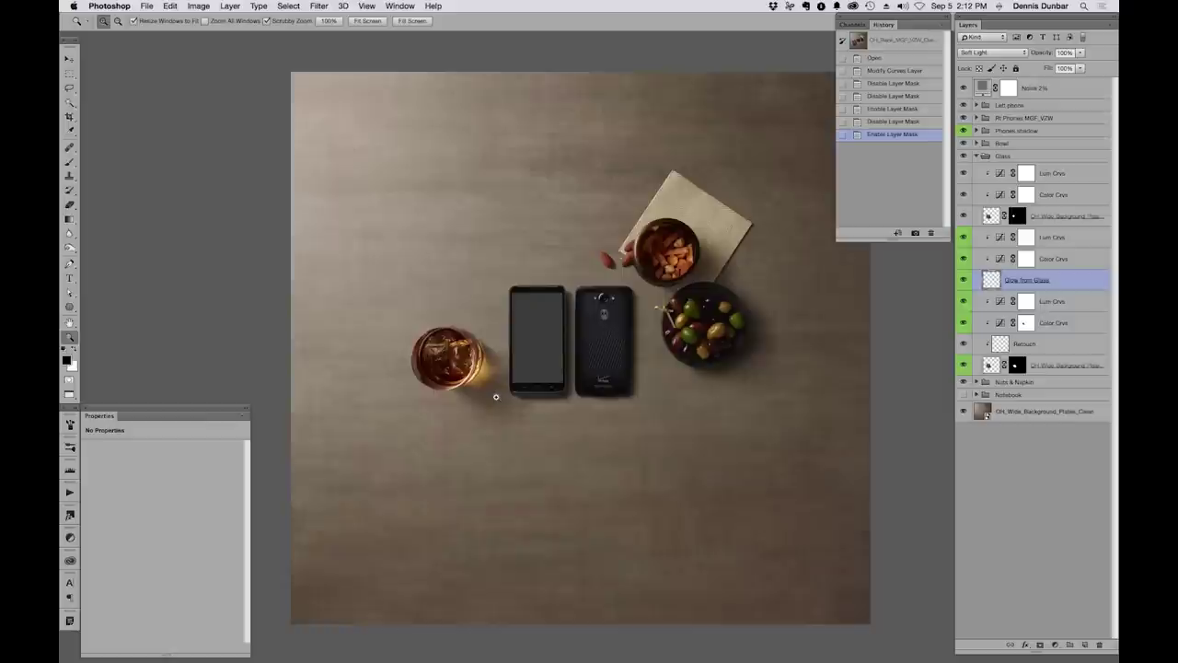
# Select and collapse the Glass group, then move the whiskey glass above-left of the phones
pyautogui.click(979, 159)
pyautogui.click(977, 156)
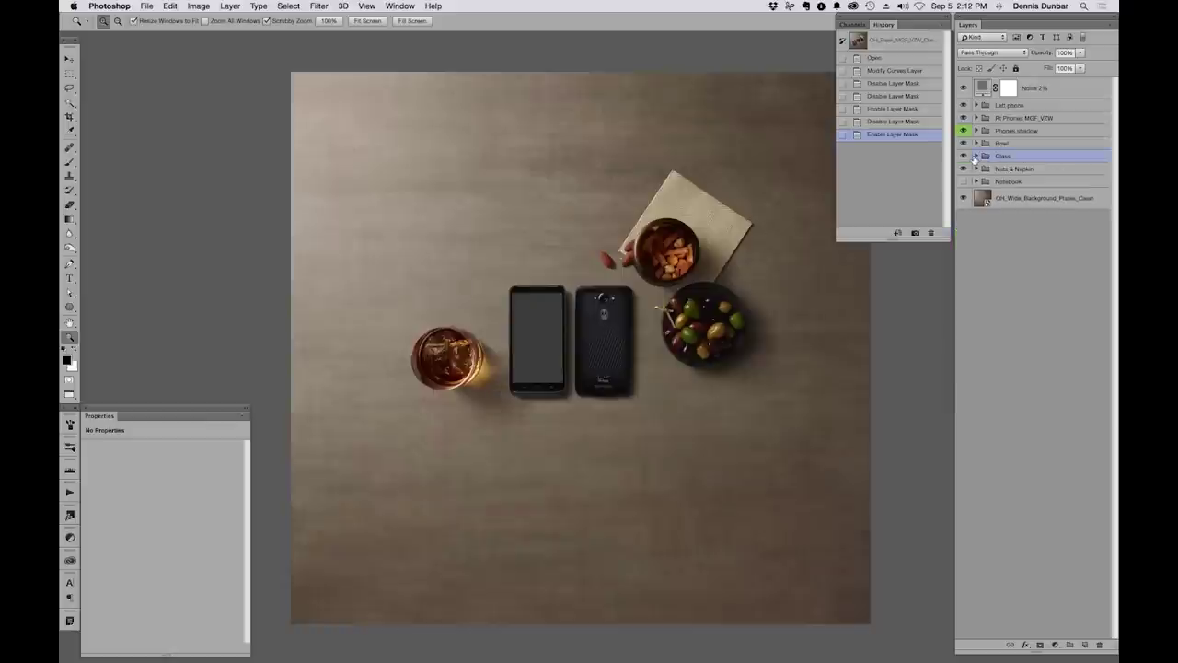
pyautogui.click(978, 158)
pyautogui.click(977, 156)
pyautogui.press('v')
pyautogui.moveTo(471, 324); pyautogui.dragTo(453, 398)
pyautogui.moveTo(451, 355); pyautogui.dragTo(410, 254)
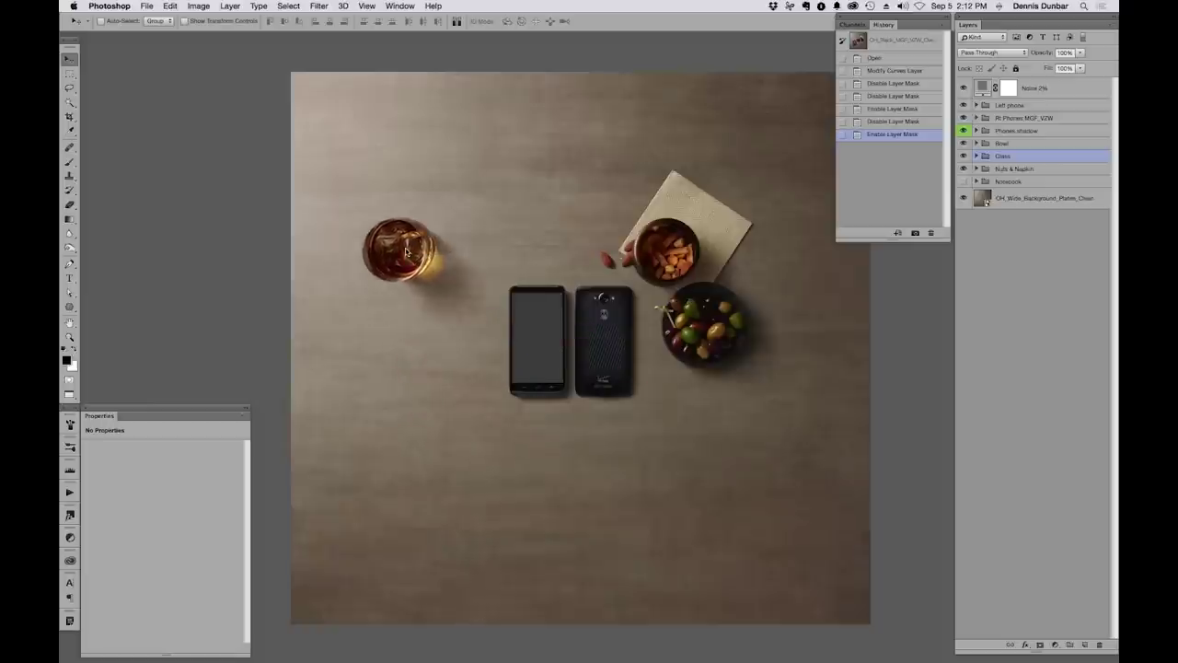
# Zoom in and drag the whiskey glass to further spots, up-left and then lower left
pyautogui.press('super+h')
pyautogui.press('super+plus')
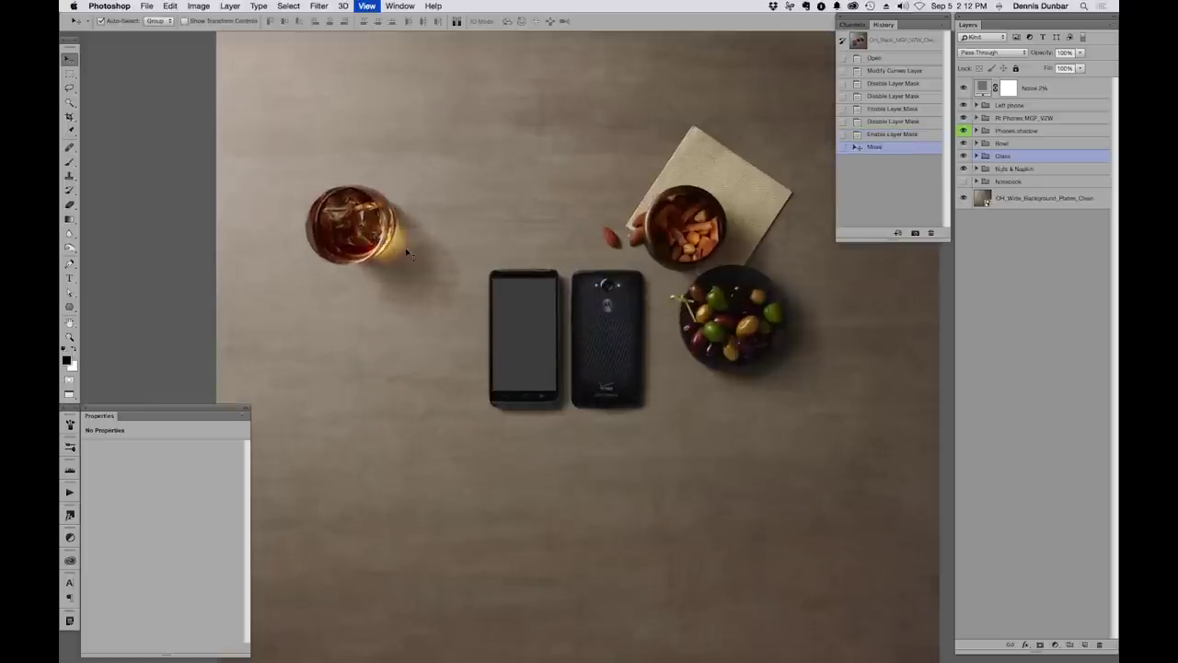
pyautogui.press('super+plus')
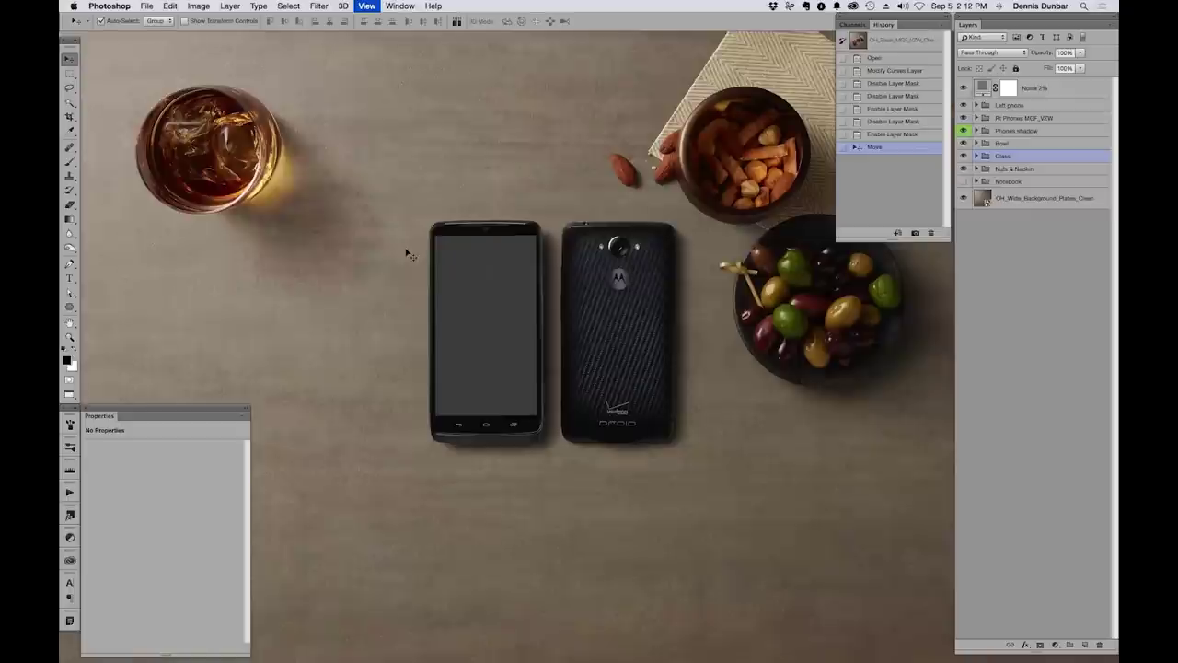
pyautogui.press('super+plus')
pyautogui.moveTo(382, 357); pyautogui.dragTo(539, 286)
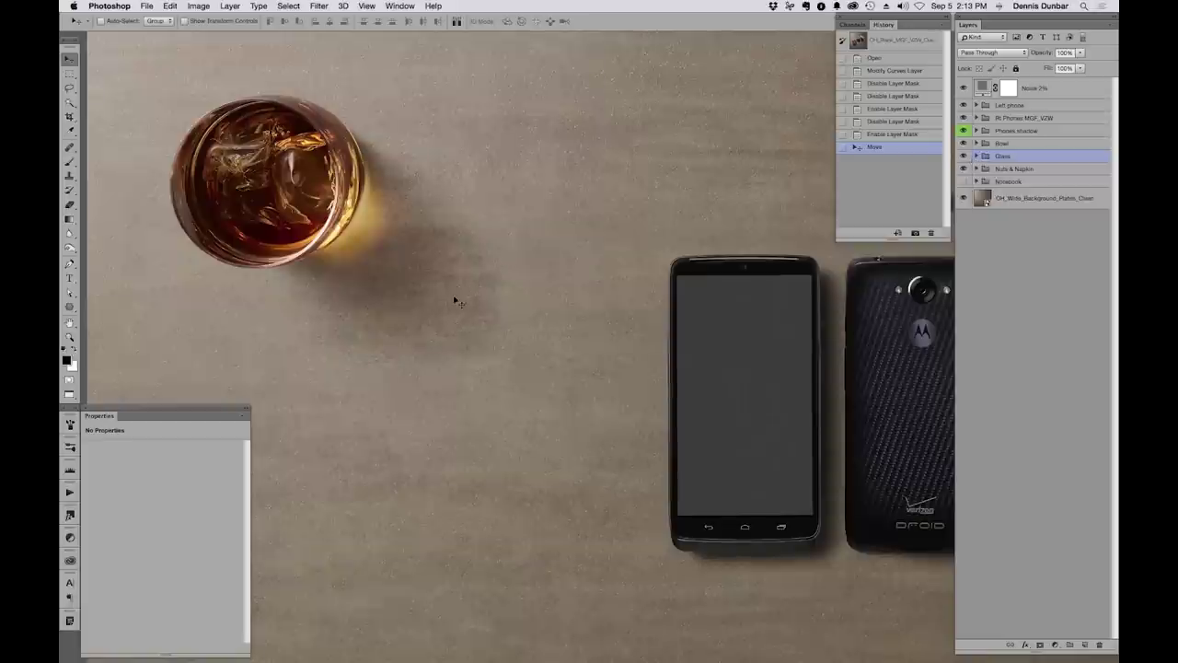
pyautogui.moveTo(478, 561); pyautogui.dragTo(509, 567)
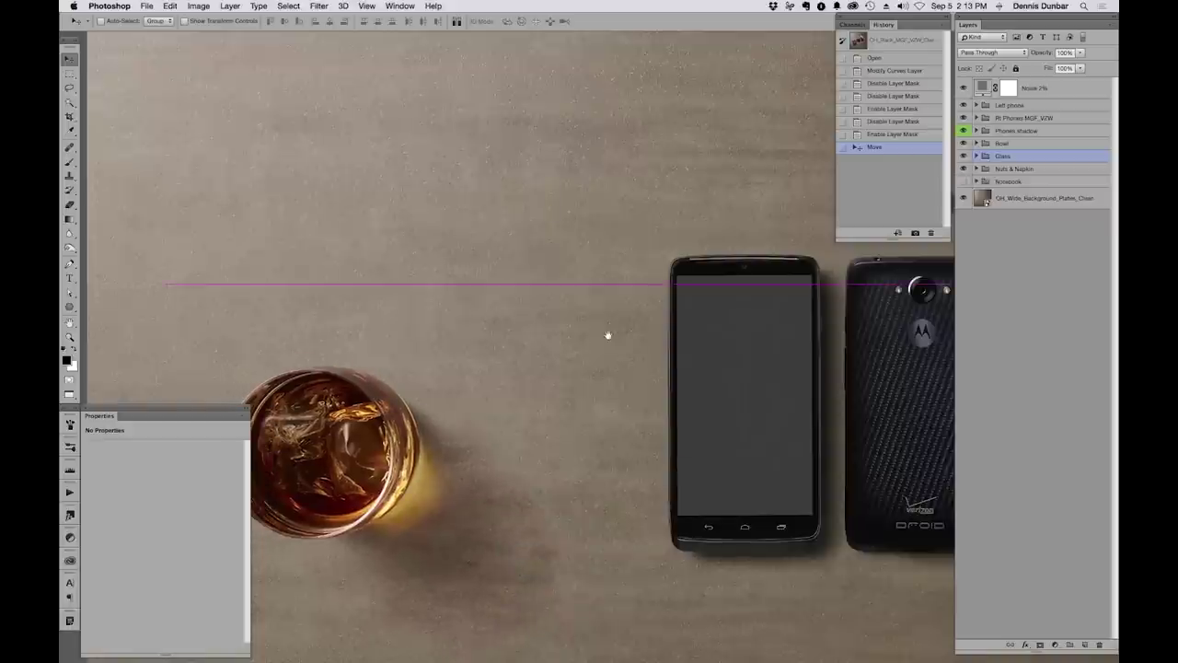
pyautogui.moveTo(606, 232); pyautogui.dragTo(600, 204)
pyautogui.scroll(-10, 600, 203)
pyautogui.moveTo(518, 119); pyautogui.dragTo(559, 333)
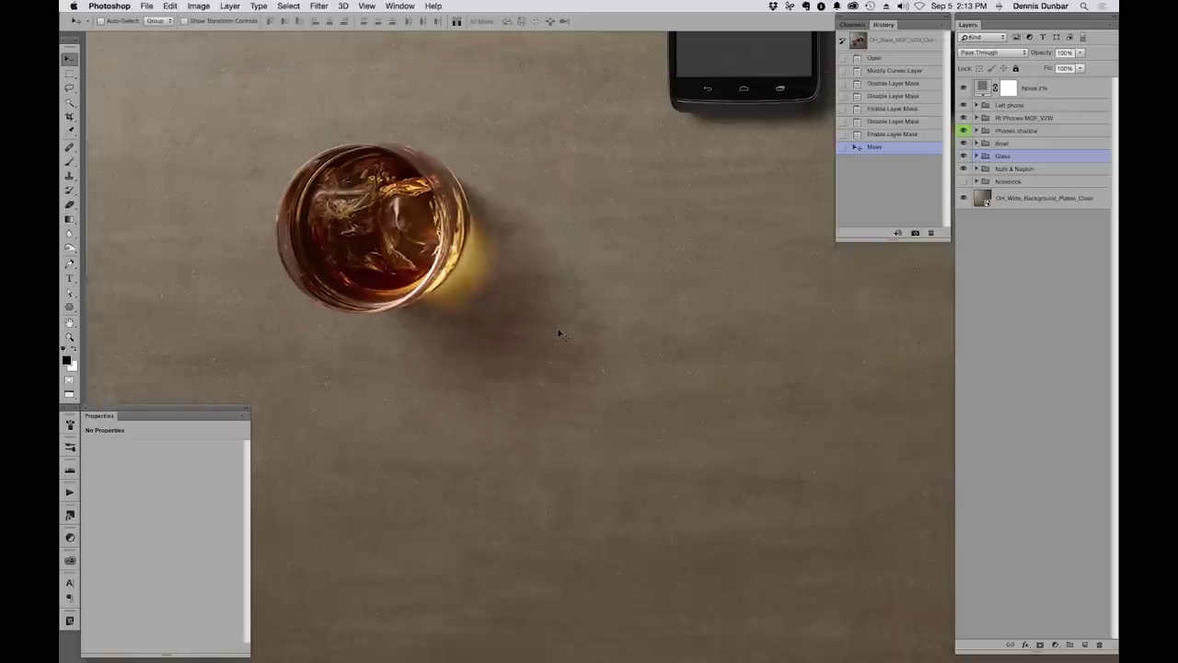
# Restore the original History snapshot and bring up the application switcher
pyautogui.click(894, 57)
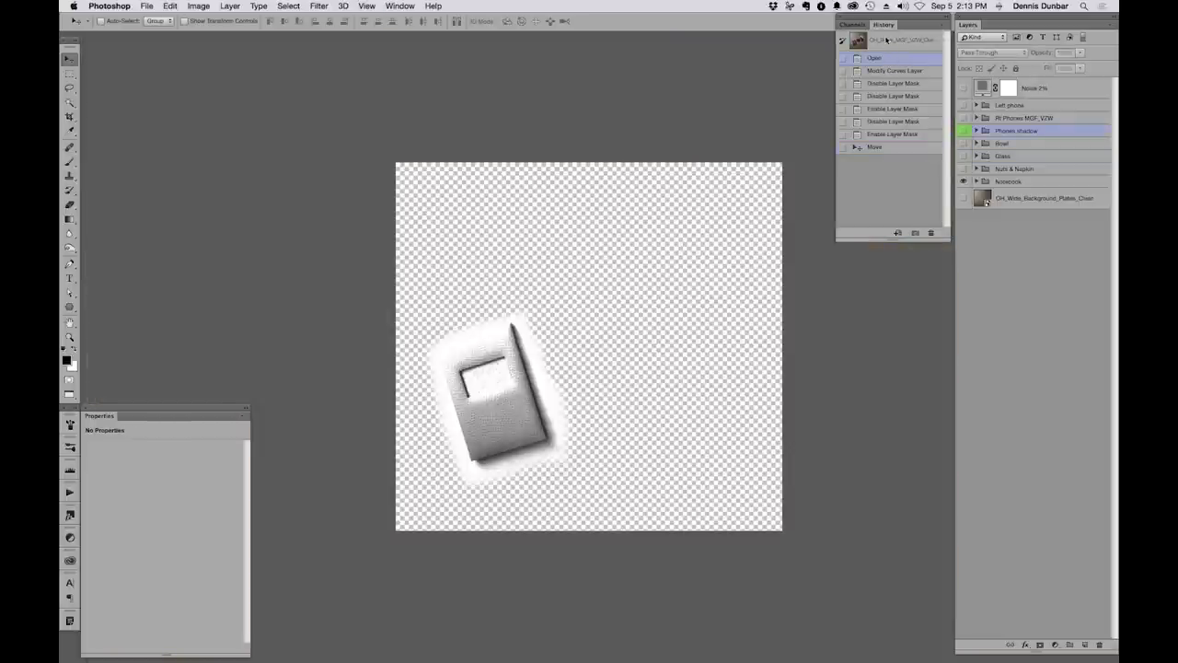
pyautogui.click(886, 41)
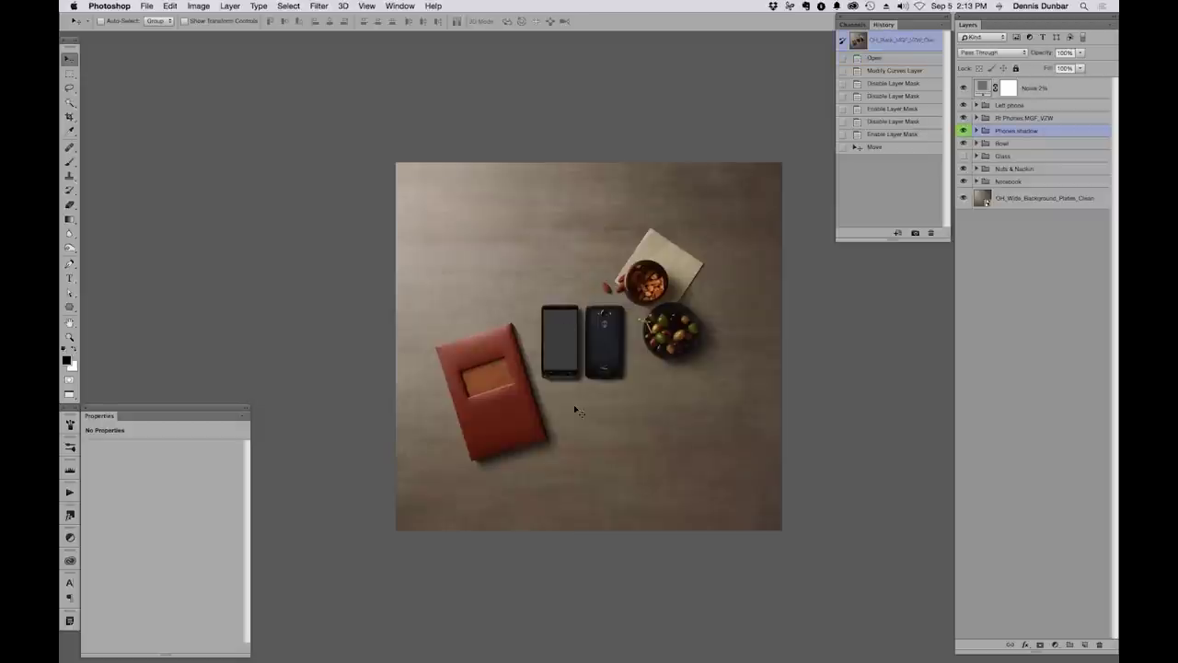
pyautogui.press('super+Tab')
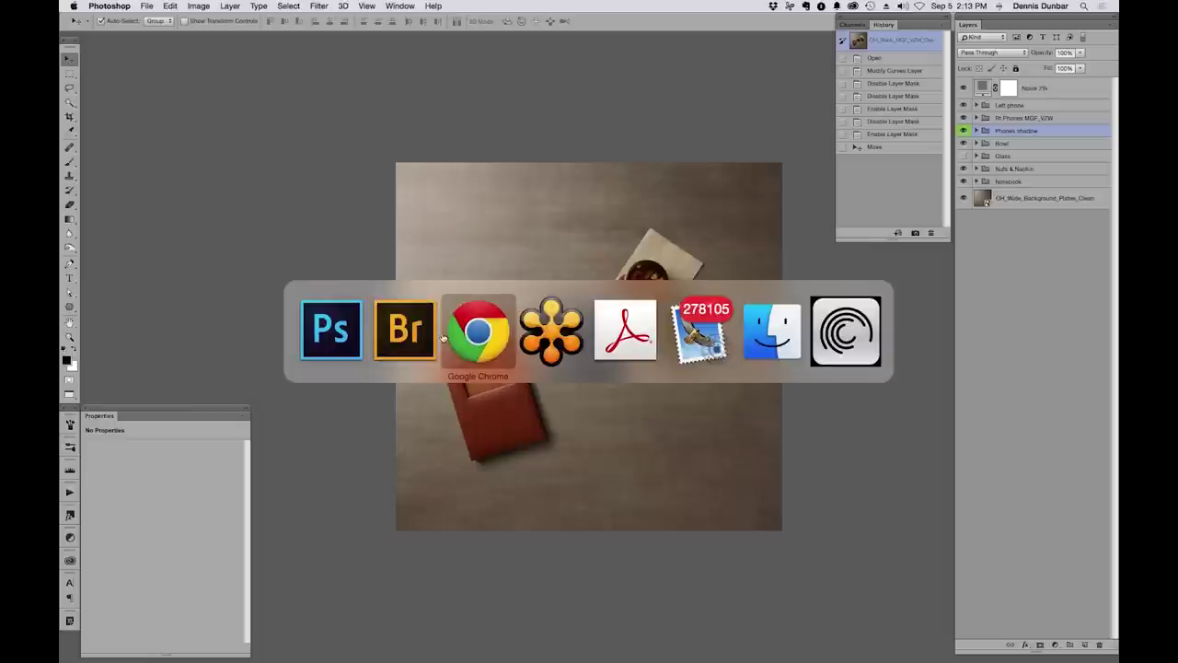
# In Bridge select the airplane-cabin PSD, open it in Photoshop, and solo the IMG_0009 layer
pyautogui.click(402, 333)
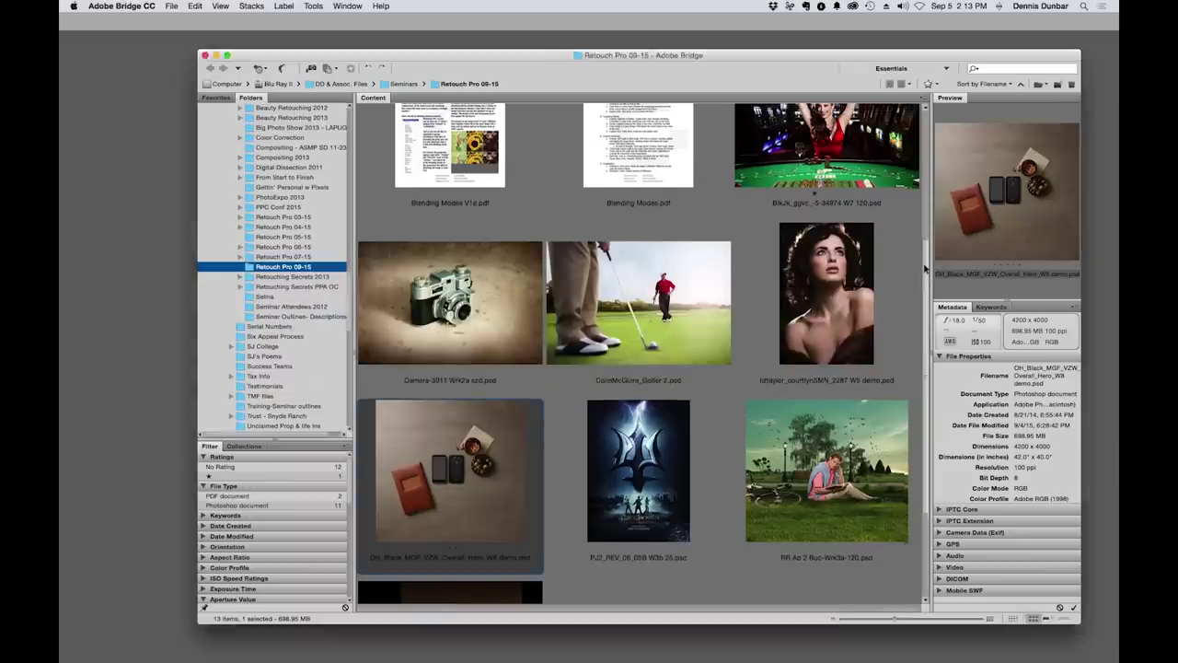
pyautogui.moveTo(925, 269); pyautogui.dragTo(922, 106)
pyautogui.click(450, 184)
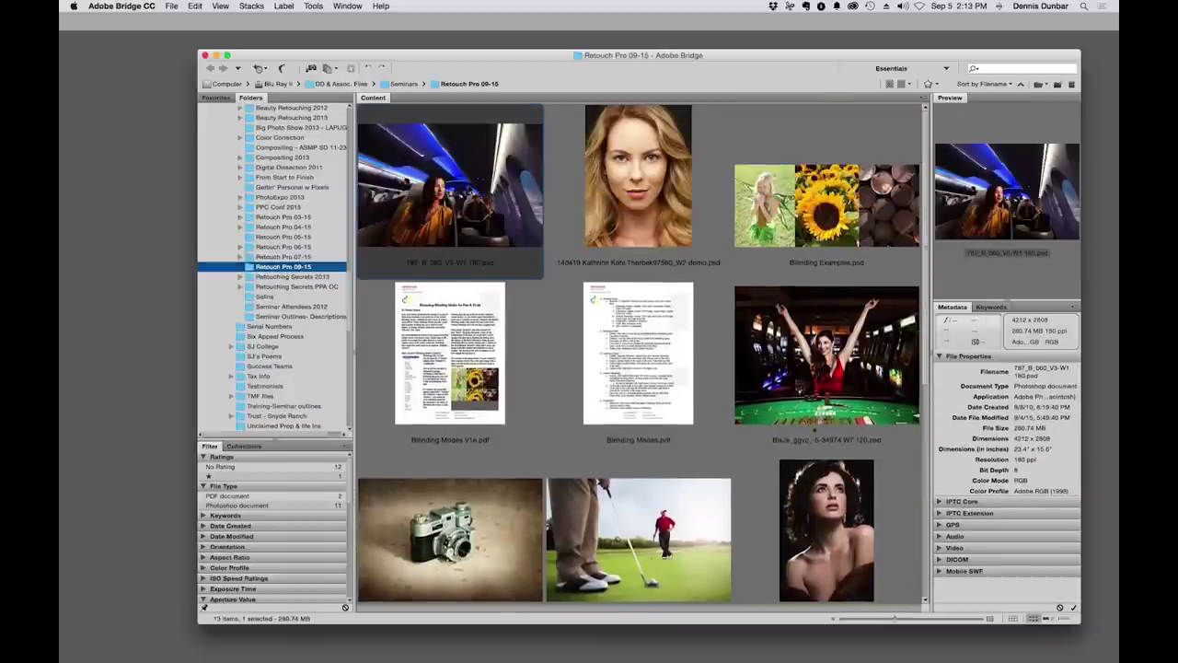
pyautogui.press('super+Tab')
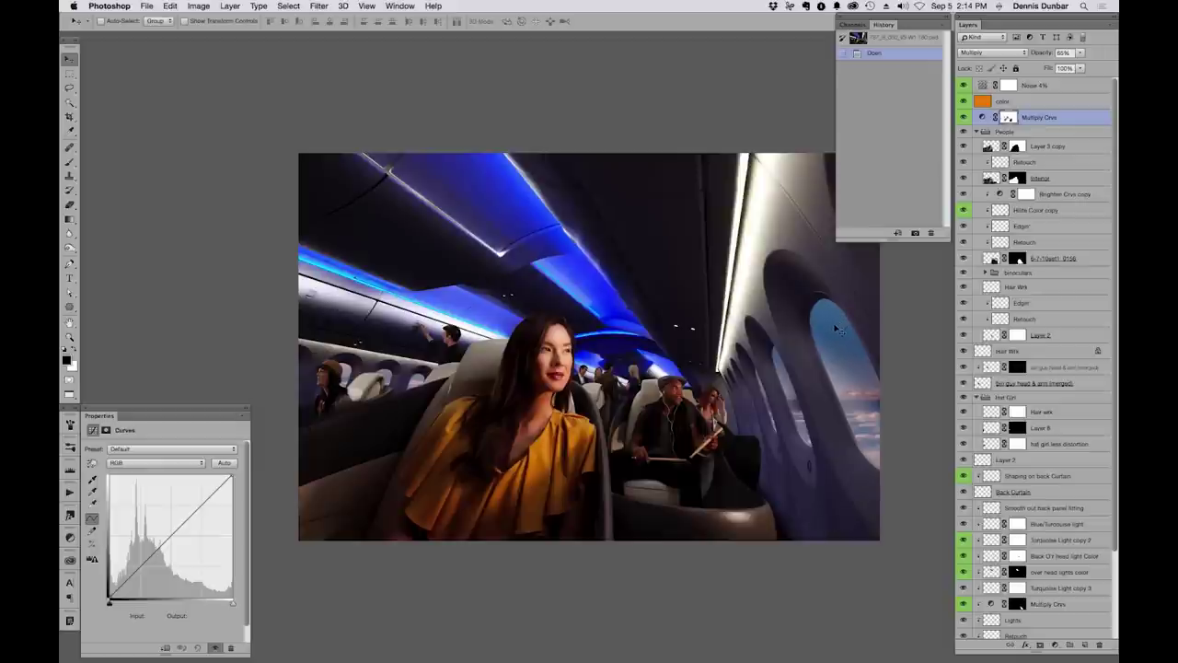
pyautogui.scroll(-5, 1109, 524)
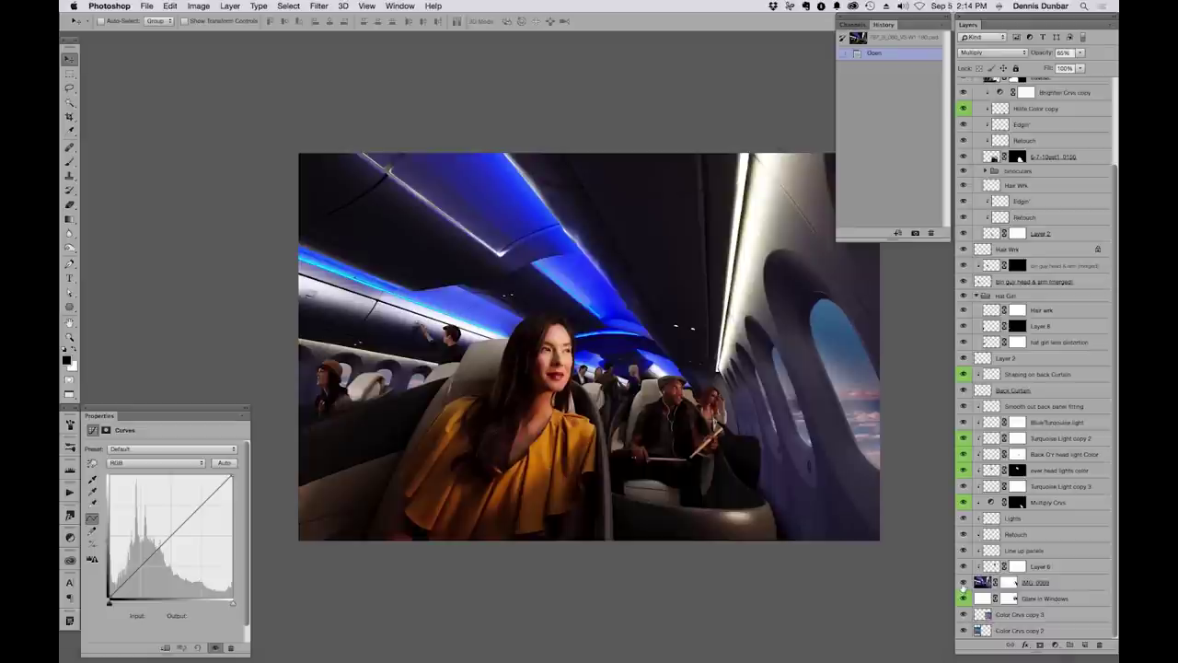
pyautogui.keyDown('alt'); pyautogui.click(964, 581); pyautogui.keyUp('alt')
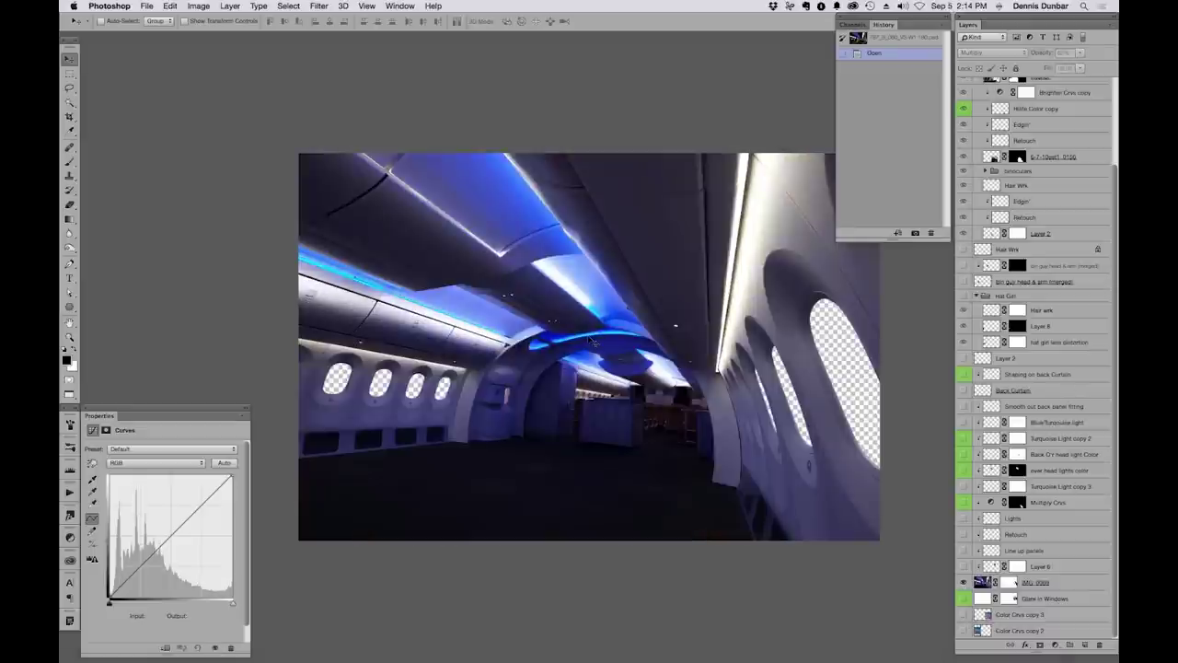
# Restore visibility of all cabin layers and select the Multiply Crvs layer
pyautogui.keyDown('alt'); pyautogui.click(964, 582); pyautogui.keyUp('alt')
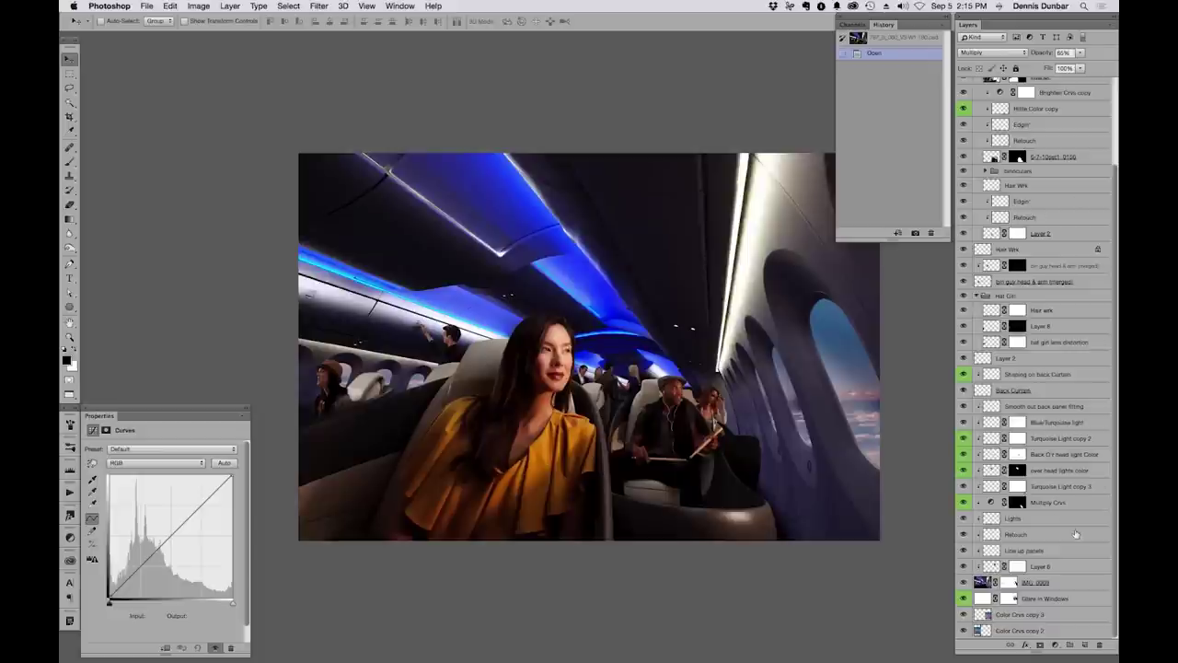
pyautogui.click(1057, 504)
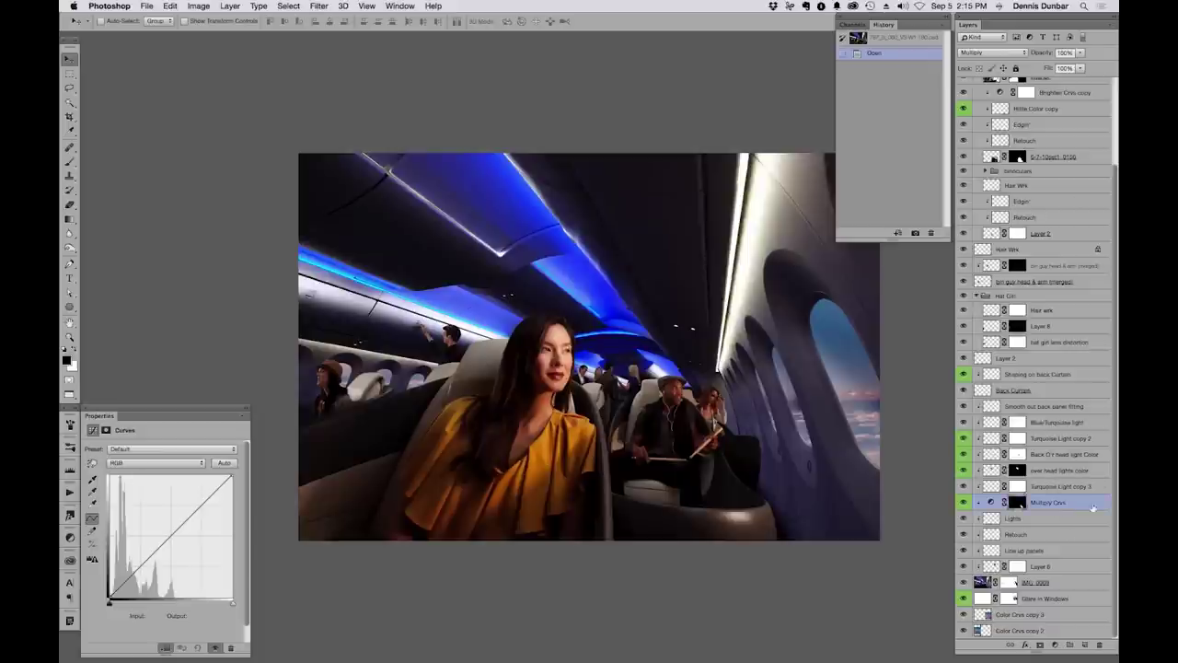
pyautogui.click(1059, 598)
pyautogui.click(964, 598)
pyautogui.click(965, 599)
pyautogui.click(965, 599)
pyautogui.click(965, 598)
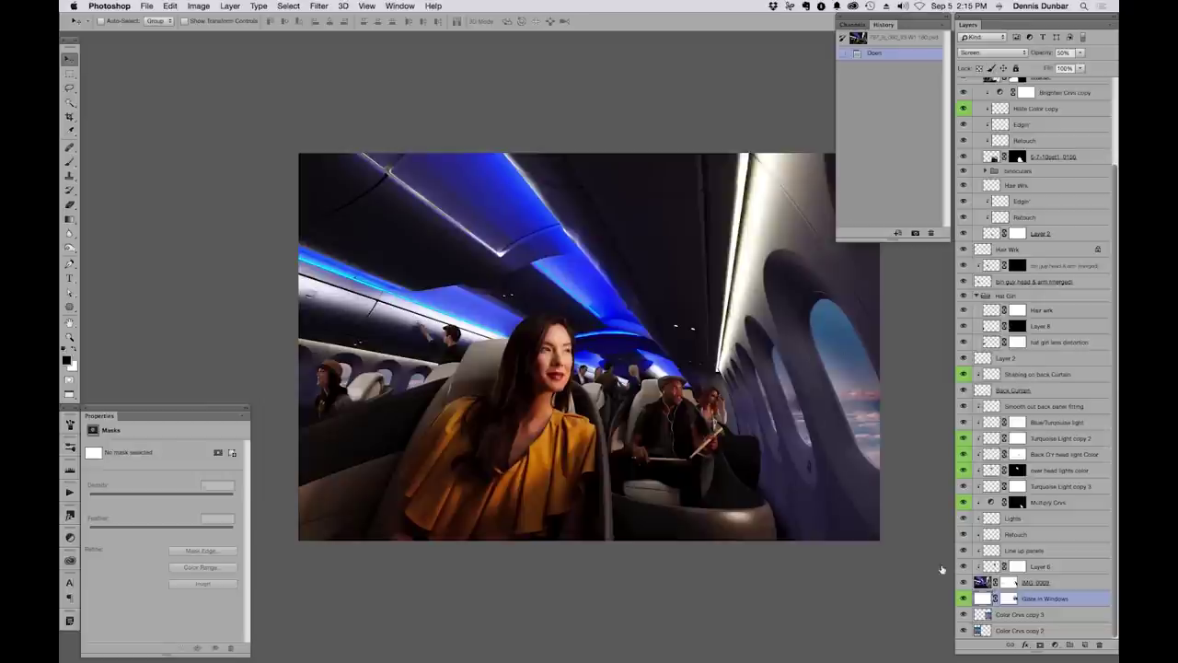
pyautogui.click(965, 598)
pyautogui.click(964, 598)
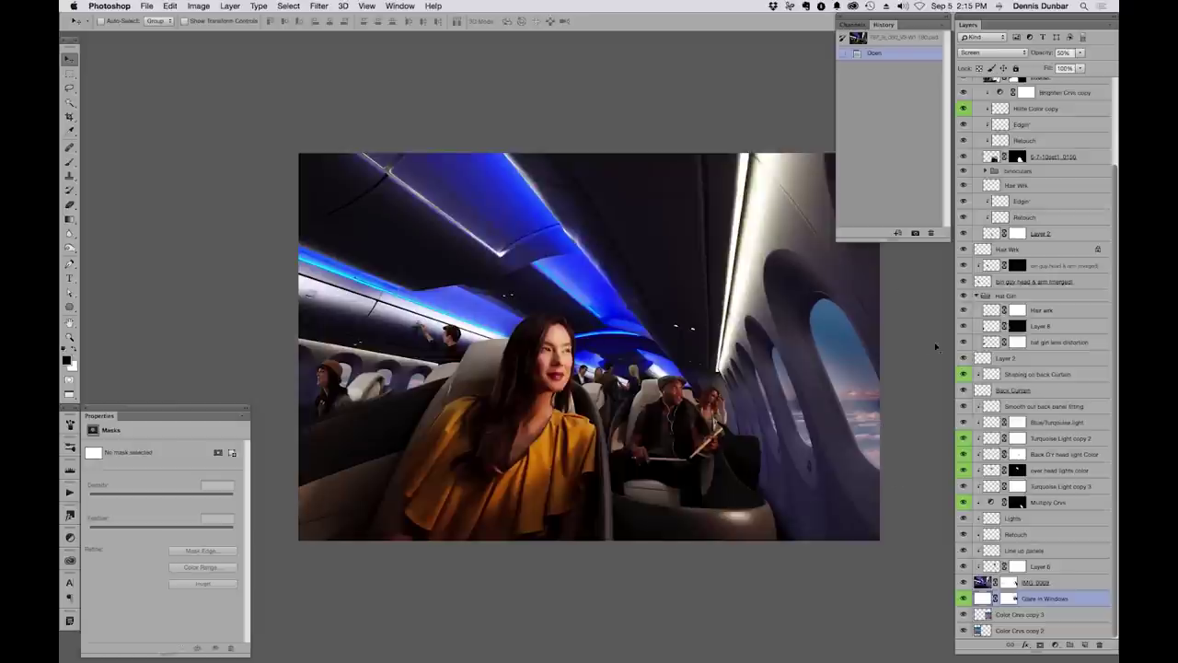
pyautogui.click(965, 599)
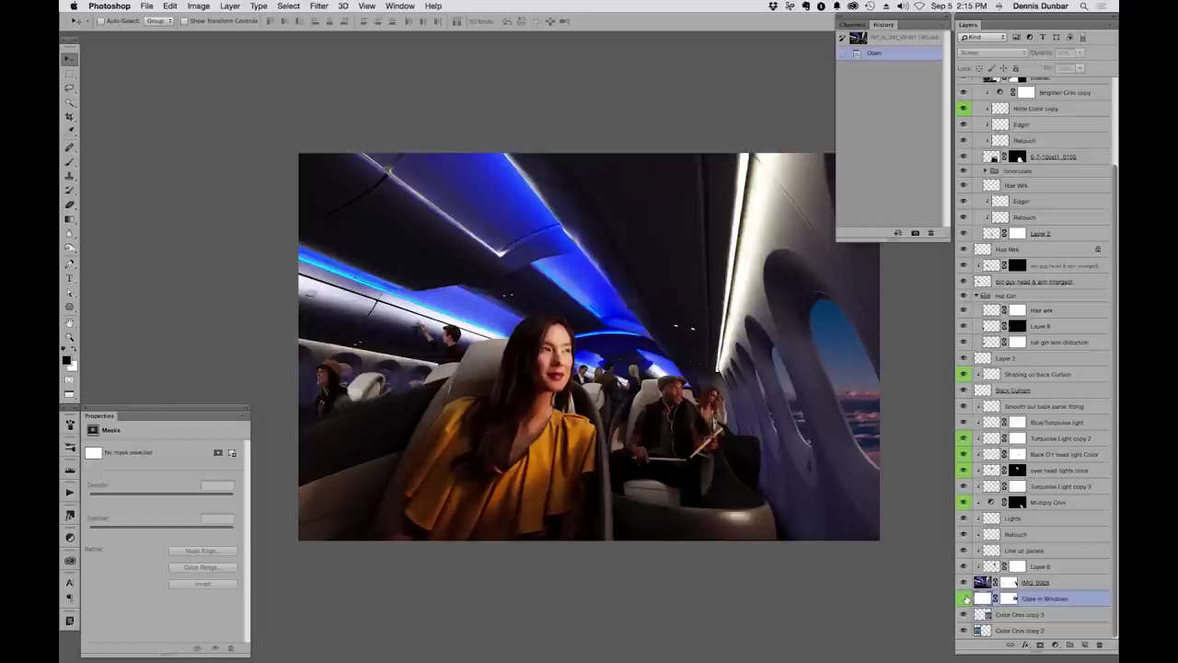
pyautogui.click(965, 598)
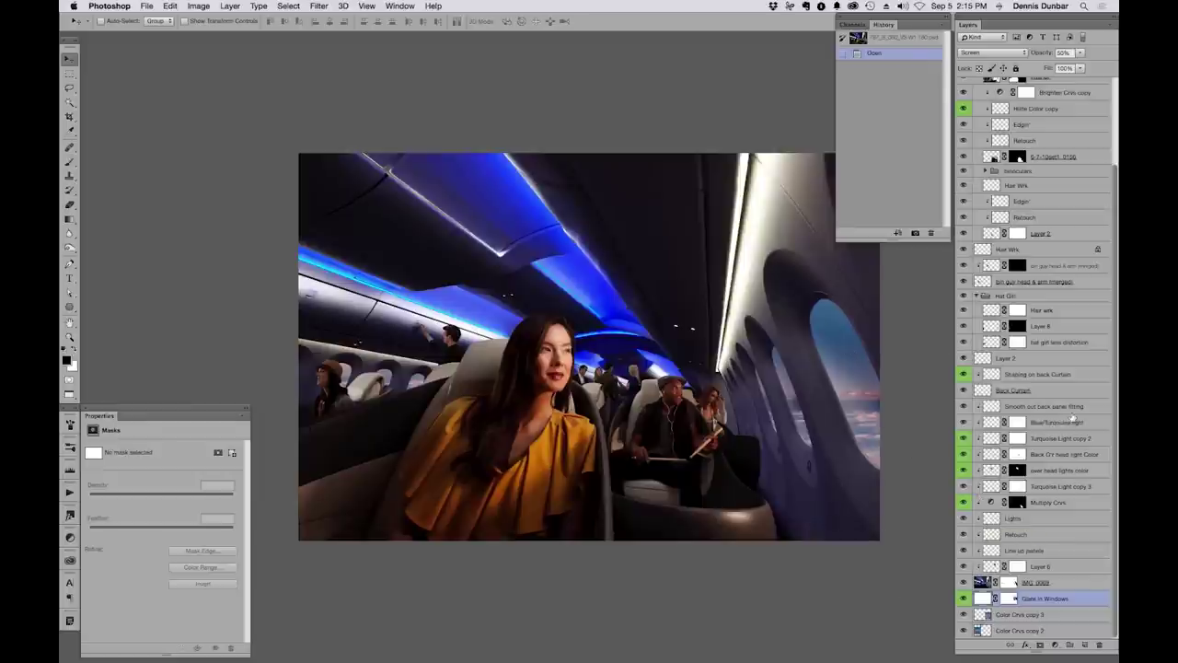
pyautogui.doubleClick(980, 504)
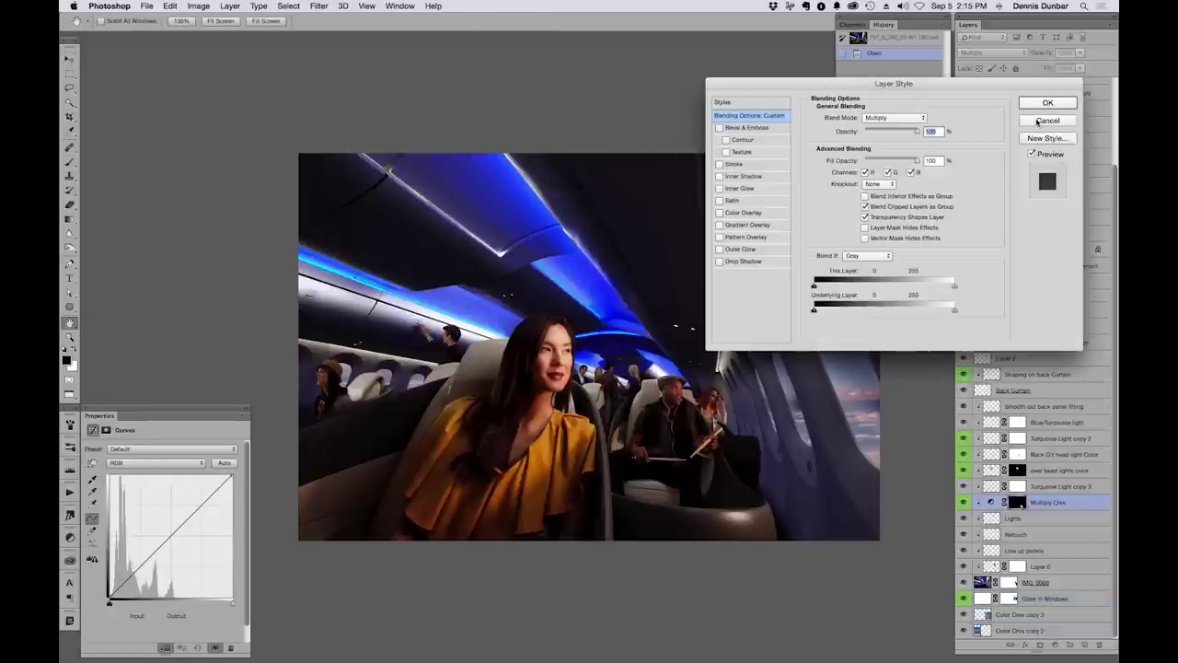
pyautogui.click(1033, 121)
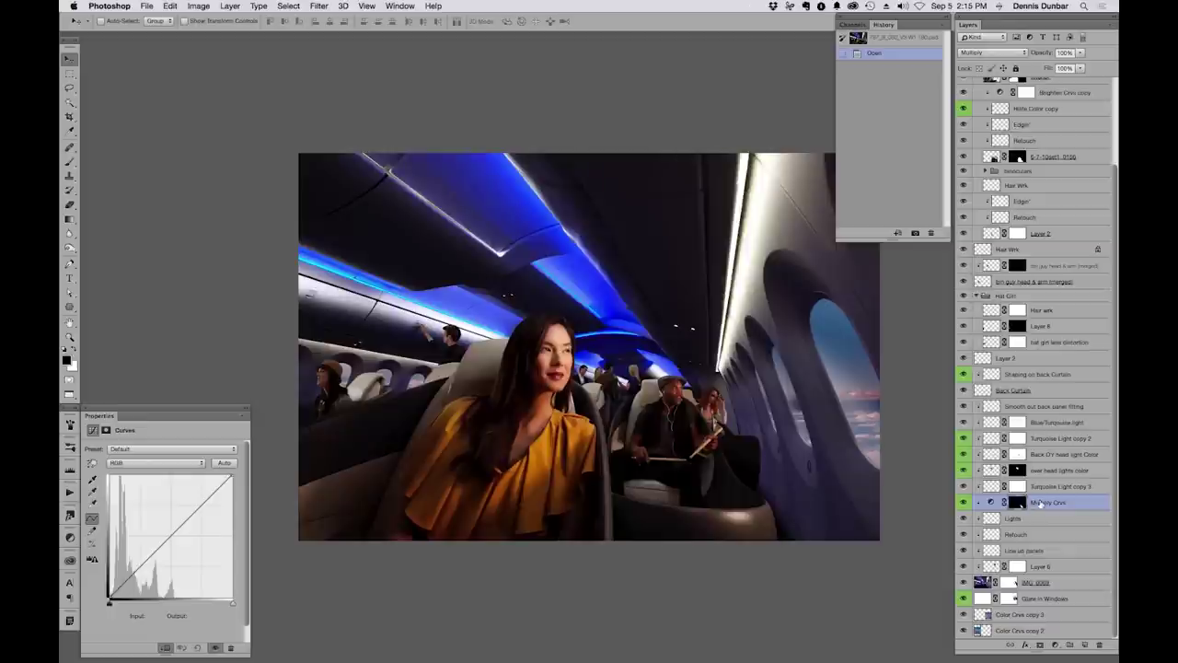
pyautogui.click(964, 502)
pyautogui.click(964, 503)
pyautogui.click(1058, 470)
pyautogui.click(964, 469)
pyautogui.click(965, 469)
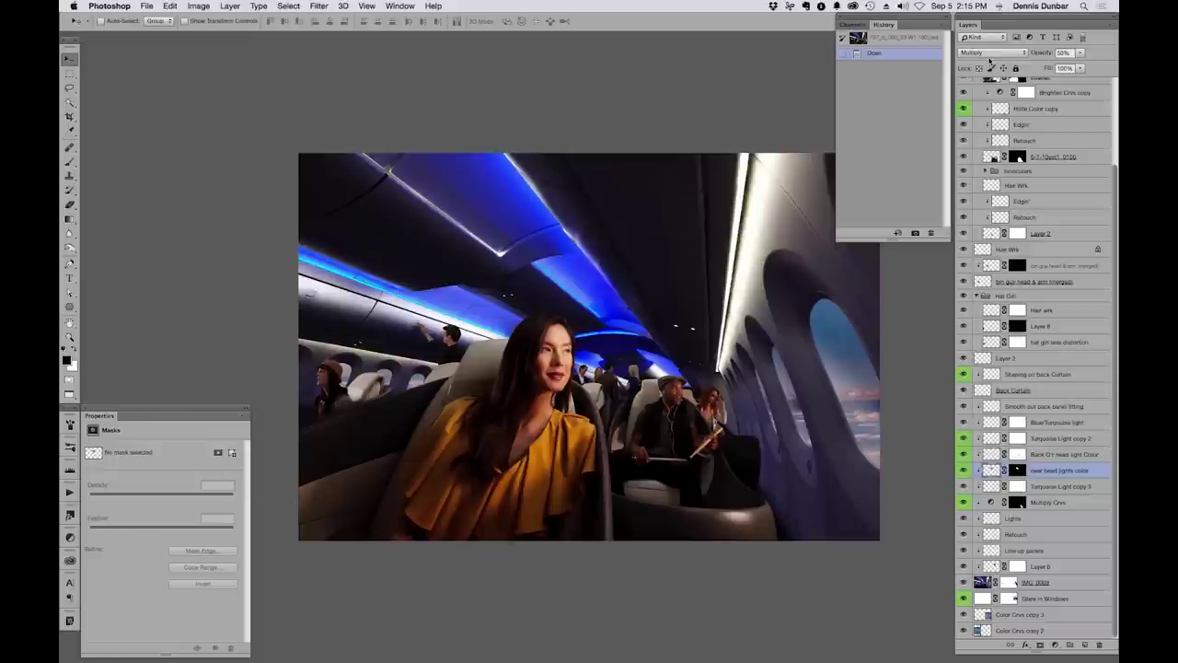
pyautogui.click(963, 471)
pyautogui.click(963, 470)
pyautogui.click(964, 470)
pyautogui.click(964, 470)
pyautogui.click(965, 455)
pyautogui.click(964, 455)
pyautogui.click(964, 455)
pyautogui.click(964, 454)
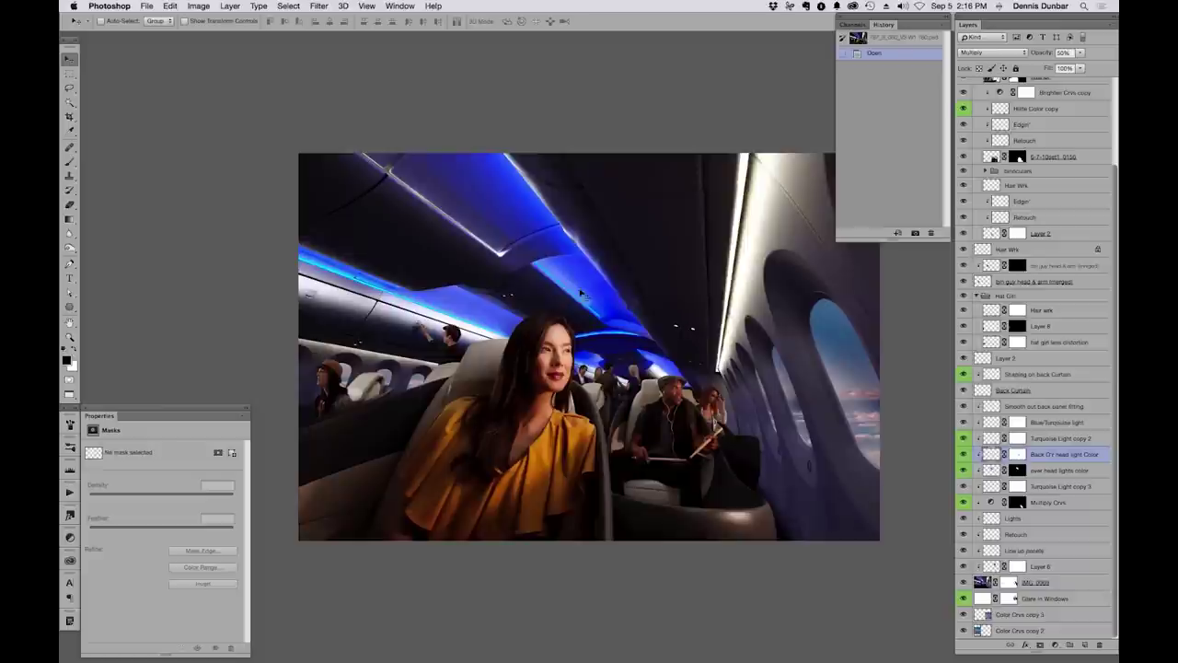
pyautogui.click(963, 454)
pyautogui.click(964, 454)
pyautogui.click(964, 455)
pyautogui.click(964, 455)
pyautogui.click(973, 439)
pyautogui.click(964, 439)
pyautogui.click(963, 422)
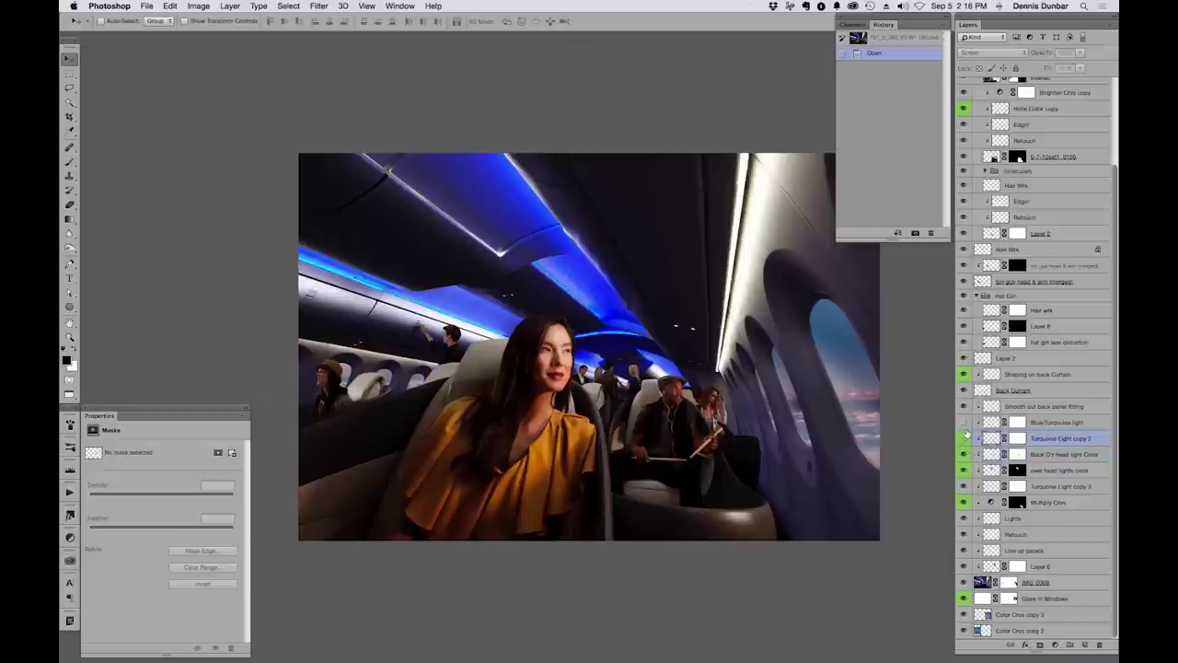
pyautogui.click(963, 439)
pyautogui.click(963, 439)
pyautogui.click(964, 439)
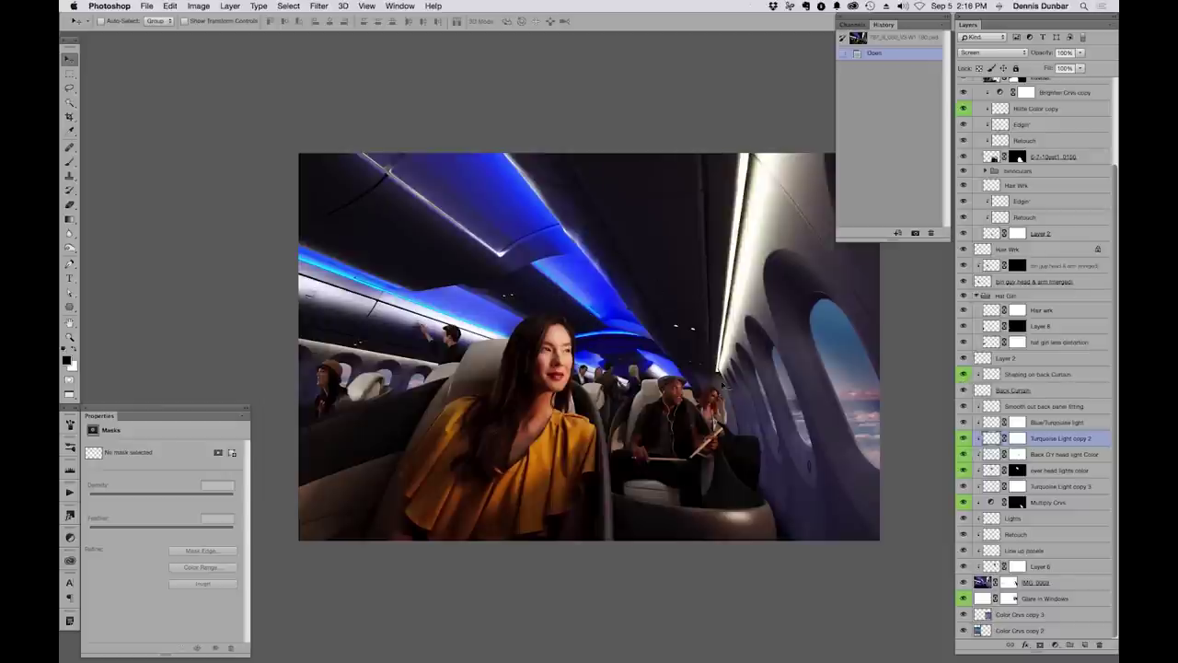
pyautogui.click(964, 390)
pyautogui.click(965, 391)
pyautogui.moveTo(1114, 188); pyautogui.dragTo(1072, 11)
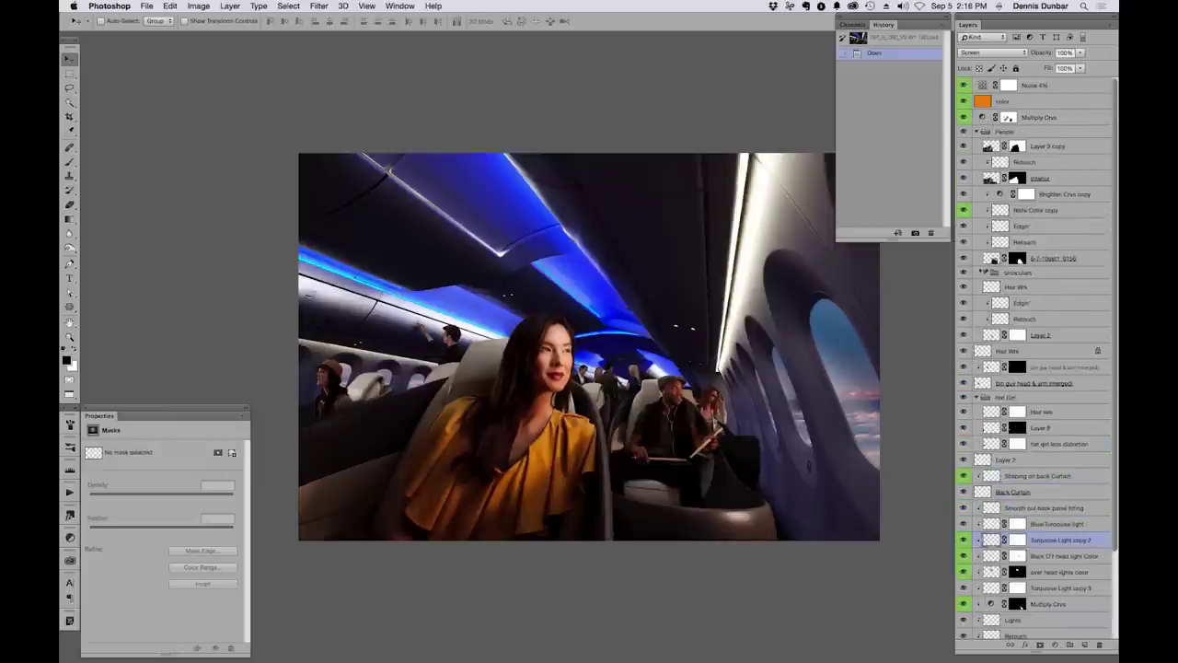
pyautogui.click(984, 272)
pyautogui.click(984, 272)
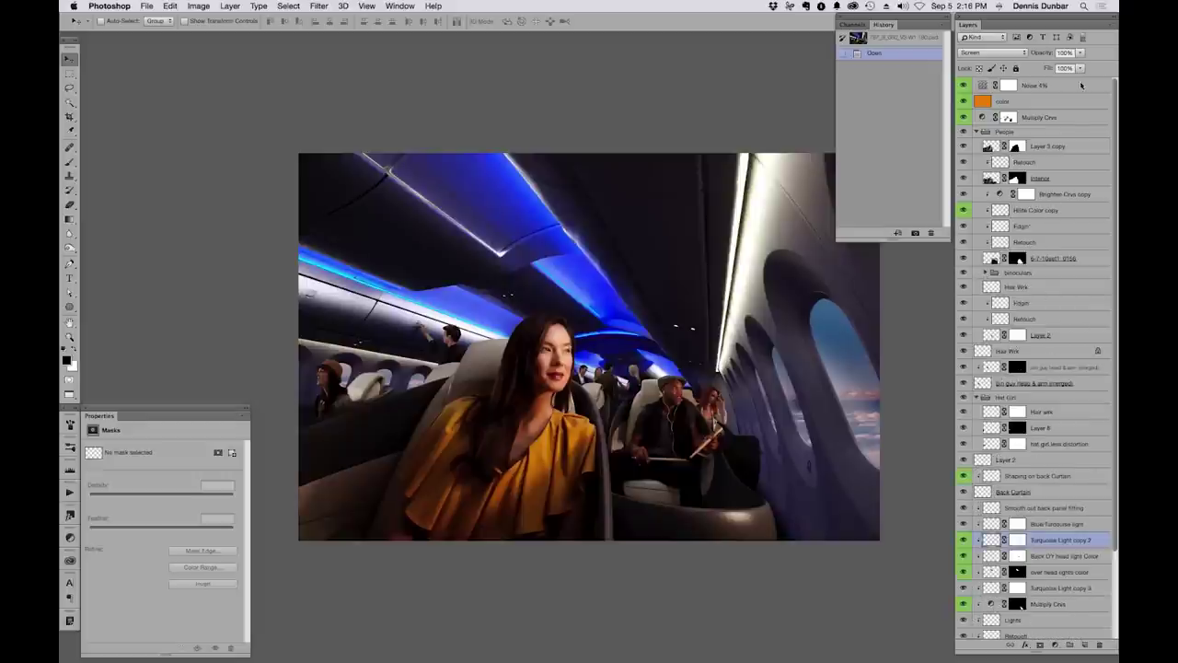
pyautogui.click(1049, 101)
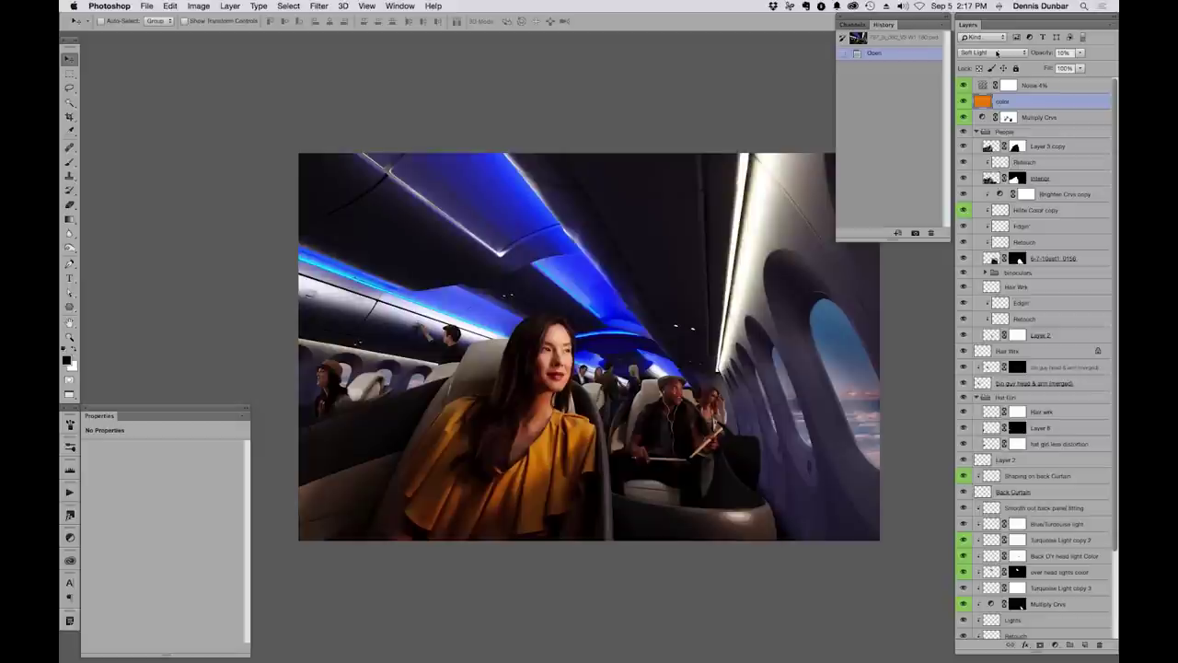
pyautogui.click(964, 101)
pyautogui.click(964, 101)
pyautogui.keyDown('alt'); pyautogui.click(964, 102); pyautogui.keyUp('alt')
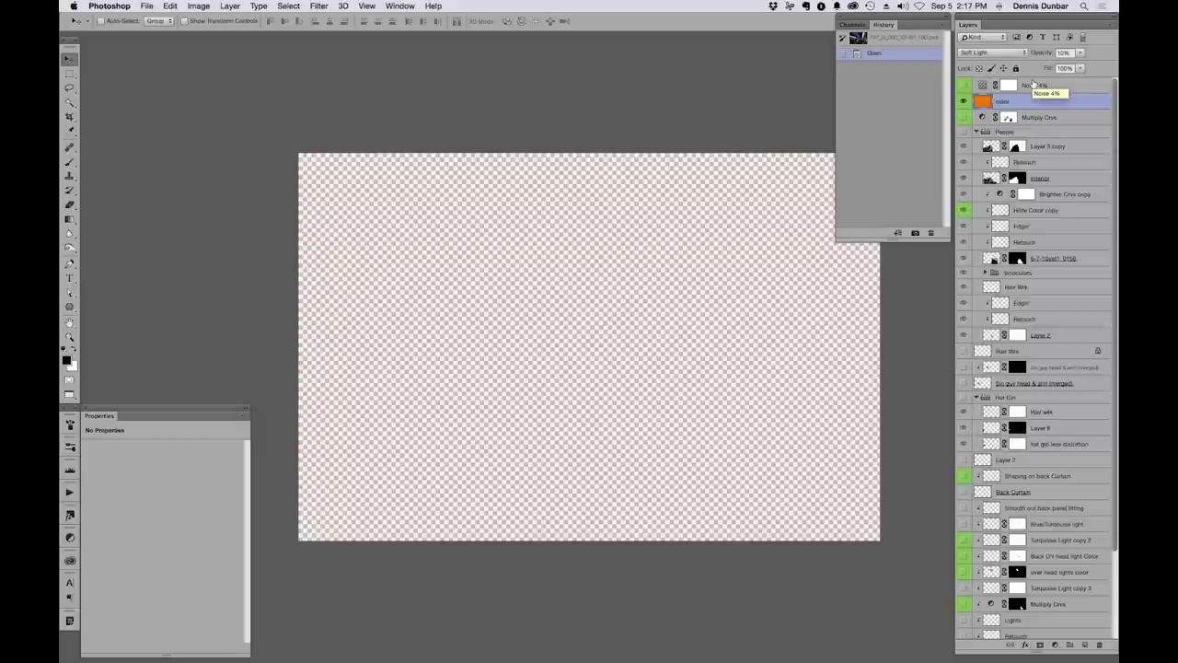
pyautogui.press('0')
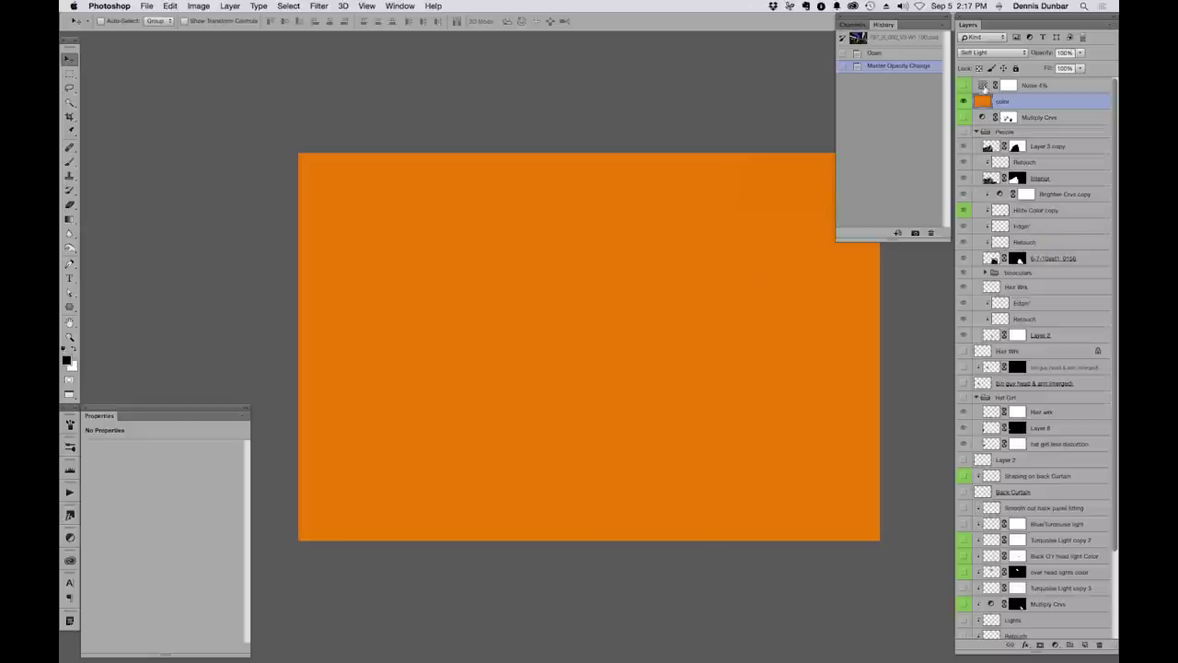
pyautogui.click(897, 54)
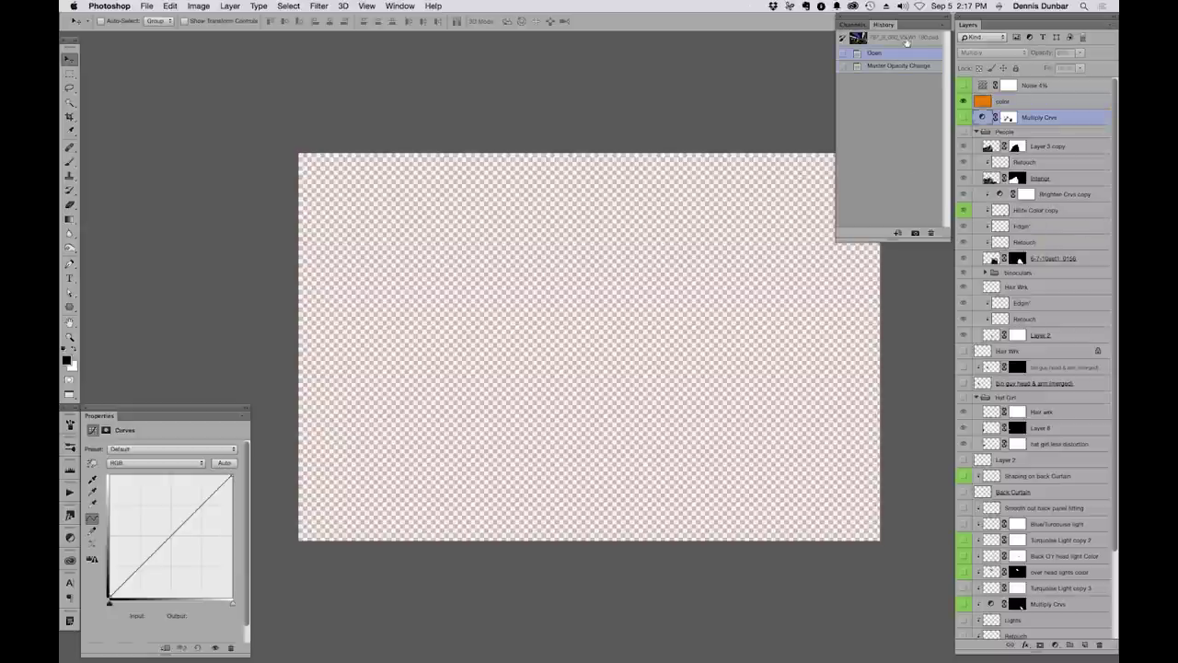
pyautogui.click(904, 38)
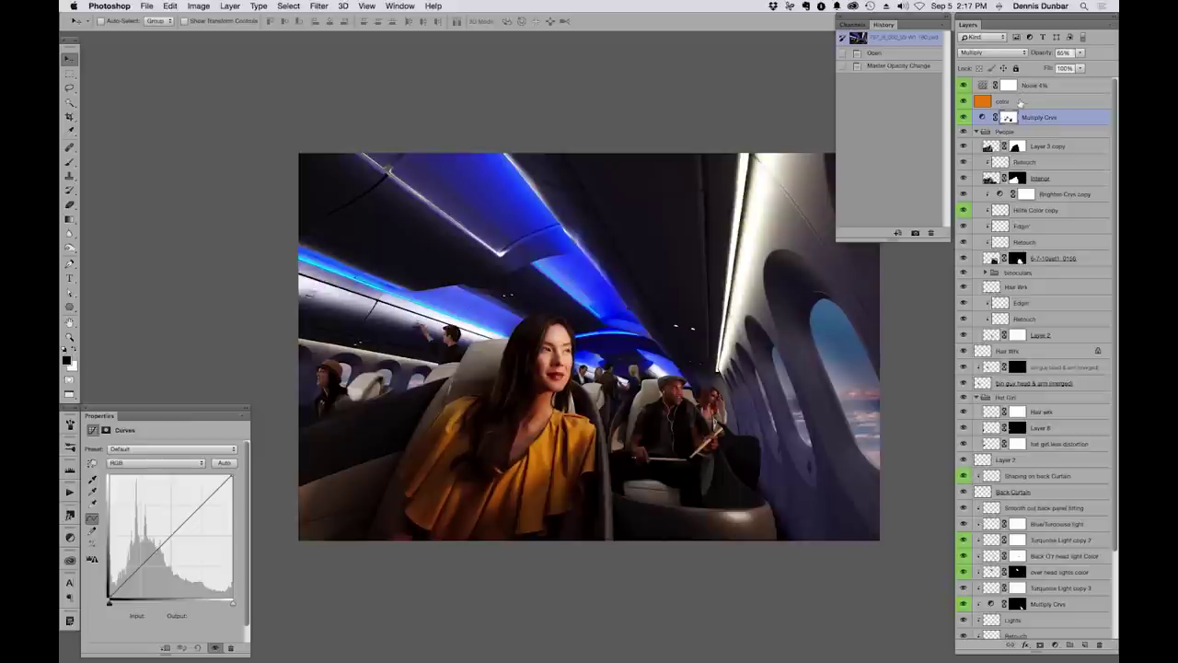
pyautogui.click(1024, 101)
pyautogui.click(964, 101)
pyautogui.click(964, 101)
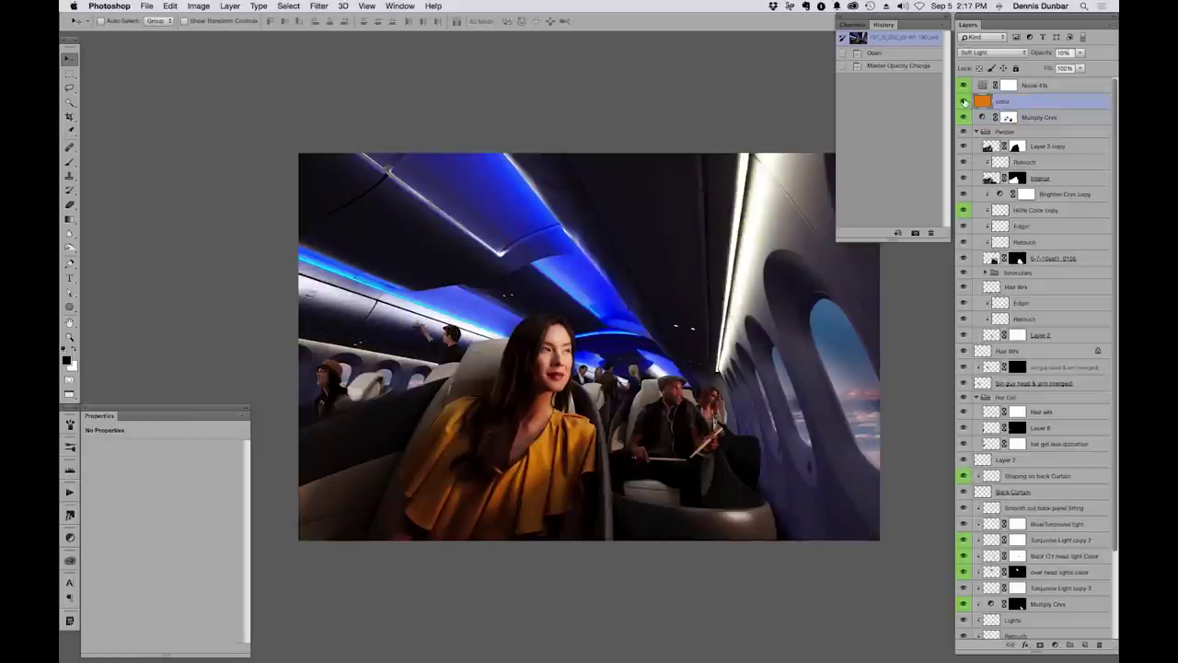
pyautogui.click(964, 102)
pyautogui.click(964, 101)
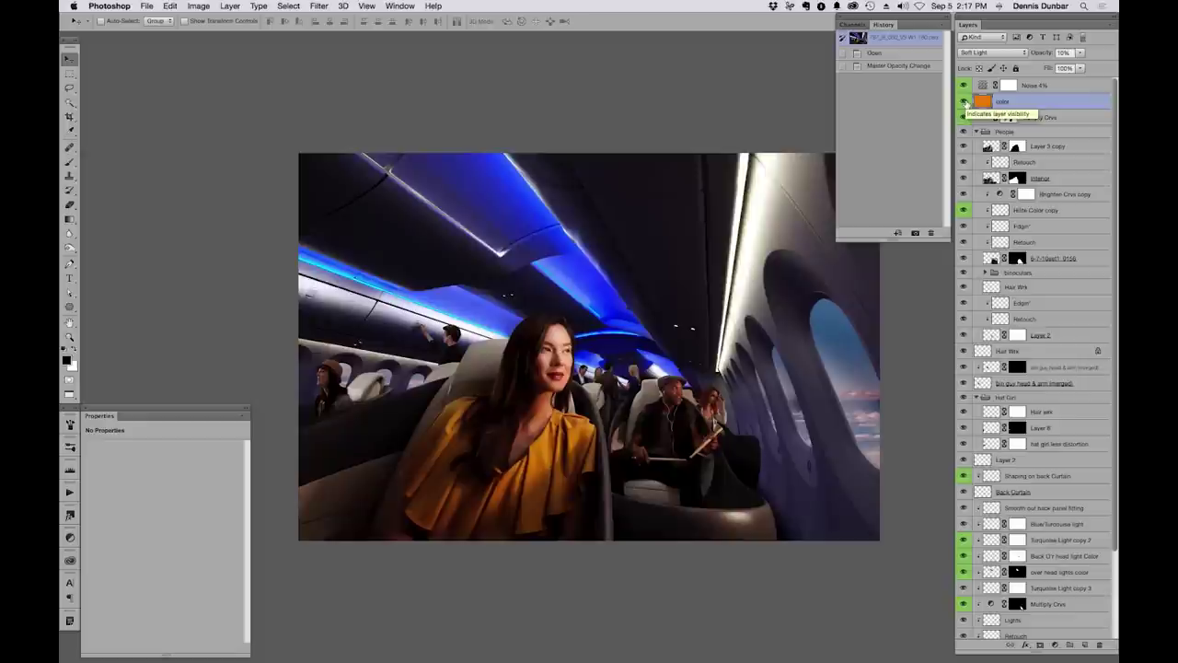
pyautogui.click(1049, 117)
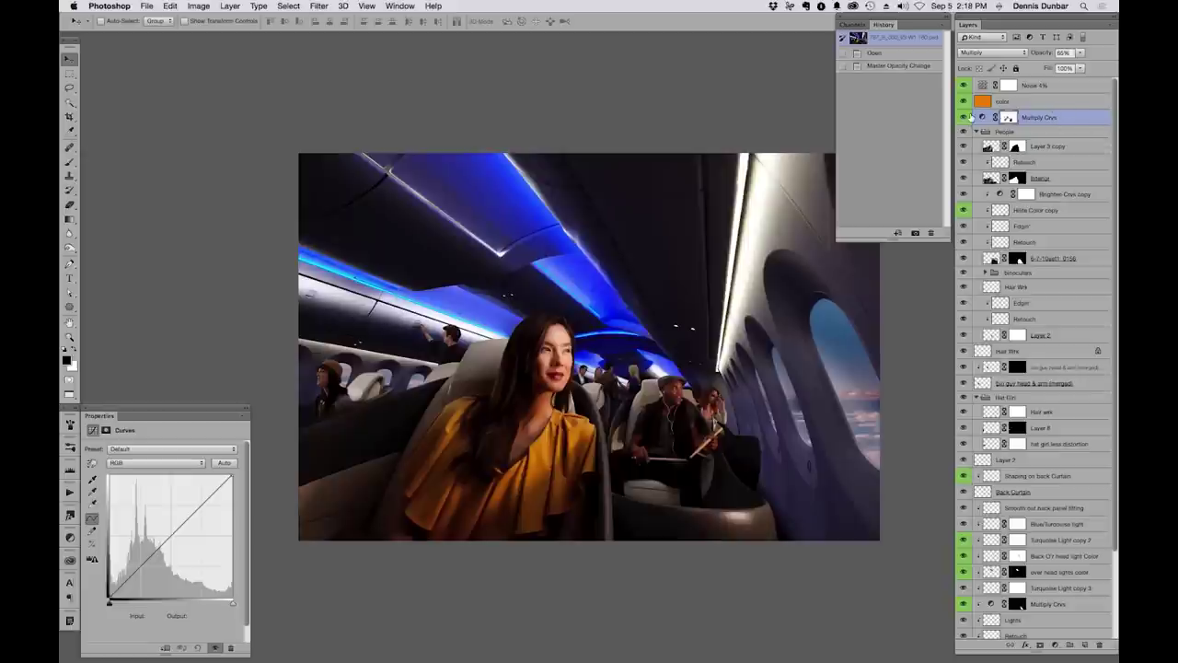
# Toggle the Multiply Crvs layer on and off repeatedly to compare its effect
pyautogui.click(962, 118)
pyautogui.click(963, 119)
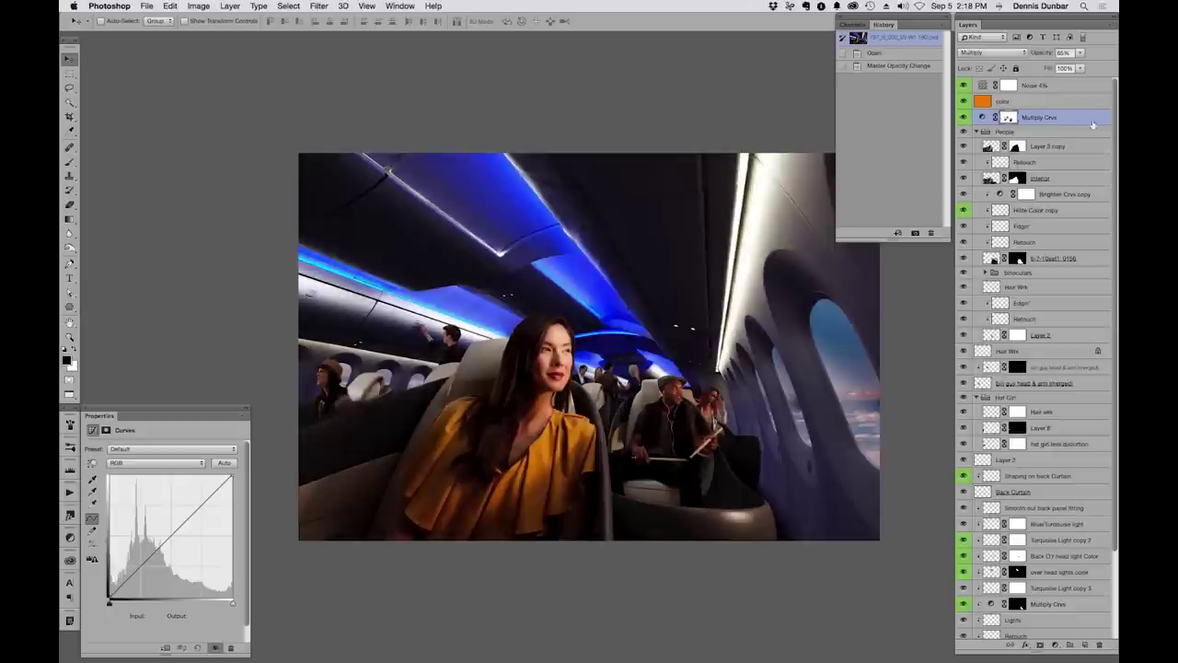
pyautogui.click(962, 119)
pyautogui.click(962, 119)
pyautogui.click(963, 118)
pyautogui.click(963, 119)
pyautogui.click(963, 119)
pyautogui.click(963, 119)
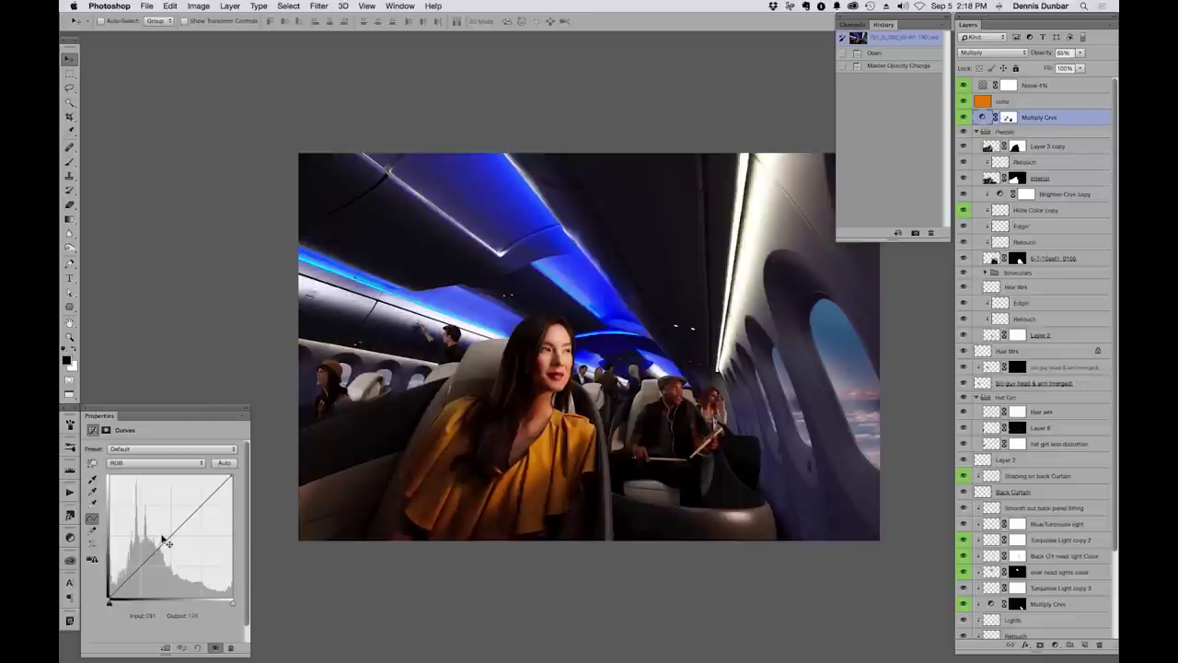
pyautogui.click(963, 118)
pyautogui.click(962, 118)
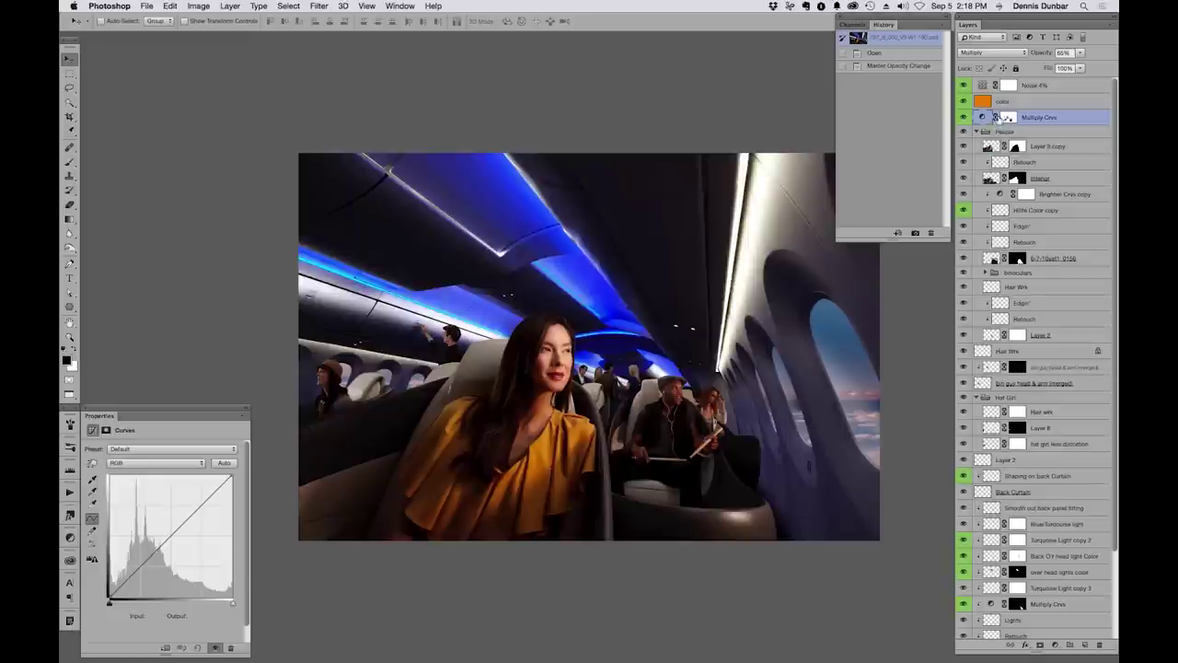
# View the Multiply Crvs mask on its own, disable and re-enable it, returning to full colour
pyautogui.keyDown('alt'); pyautogui.click(1008, 117); pyautogui.keyUp('alt')
pyautogui.keyDown('alt'); pyautogui.click(1008, 116); pyautogui.keyUp('alt')
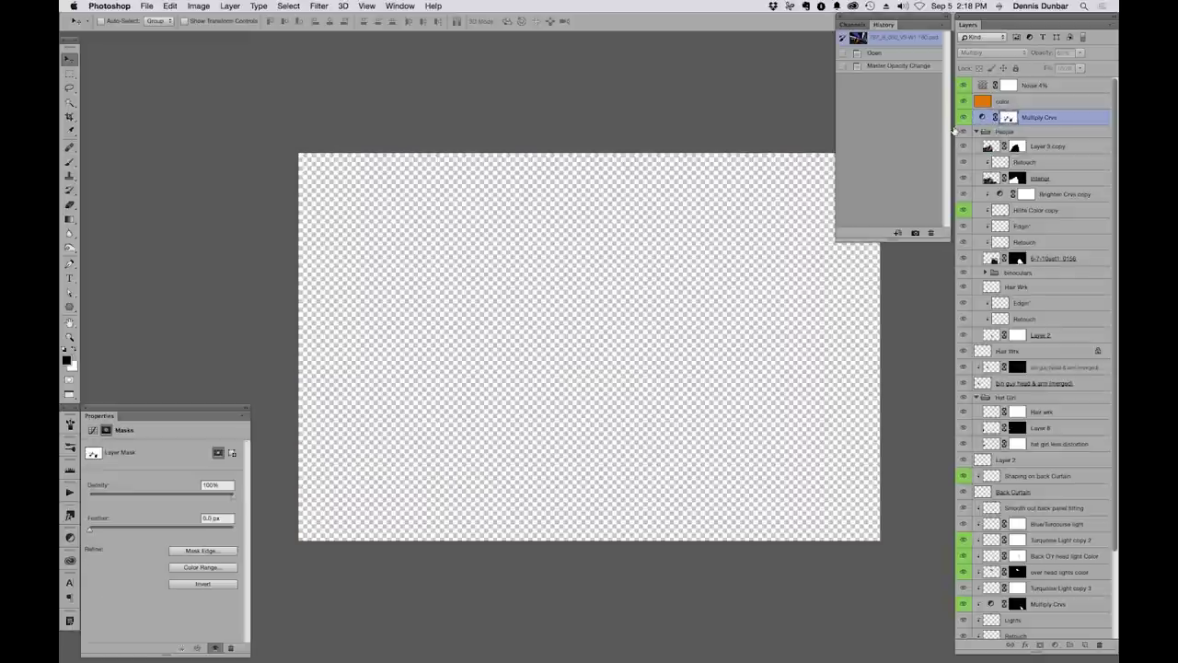
pyautogui.keyDown('shift'); pyautogui.click(1009, 117); pyautogui.keyUp('shift')
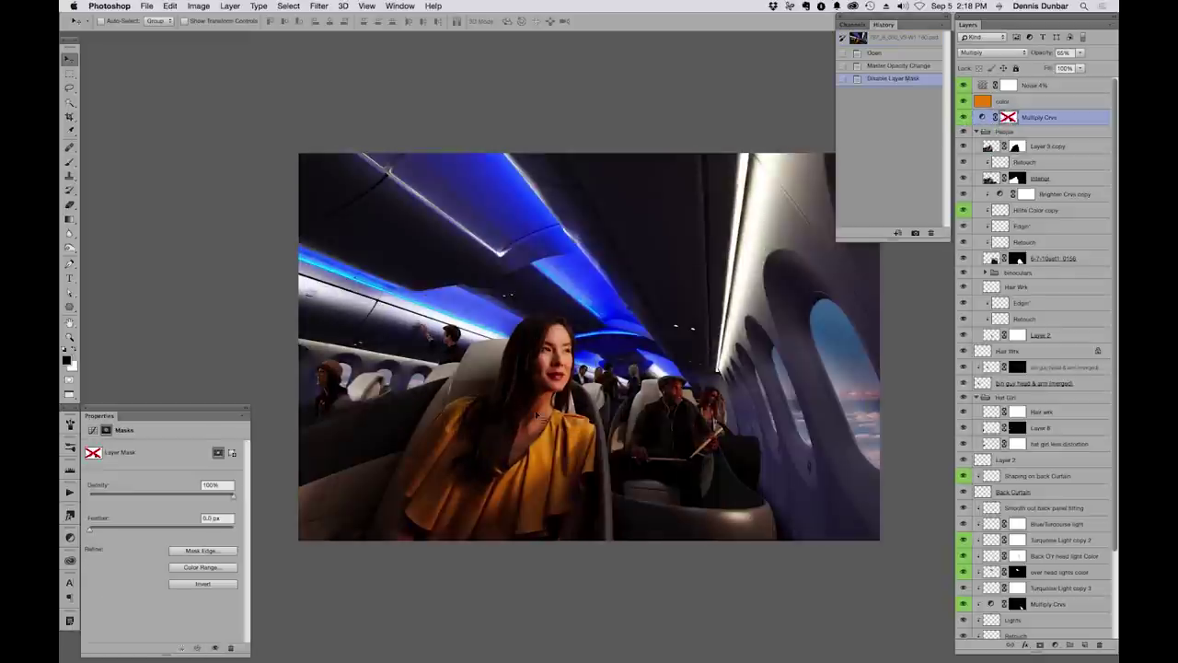
pyautogui.keyDown('shift'); pyautogui.click(1008, 117); pyautogui.keyUp('shift')
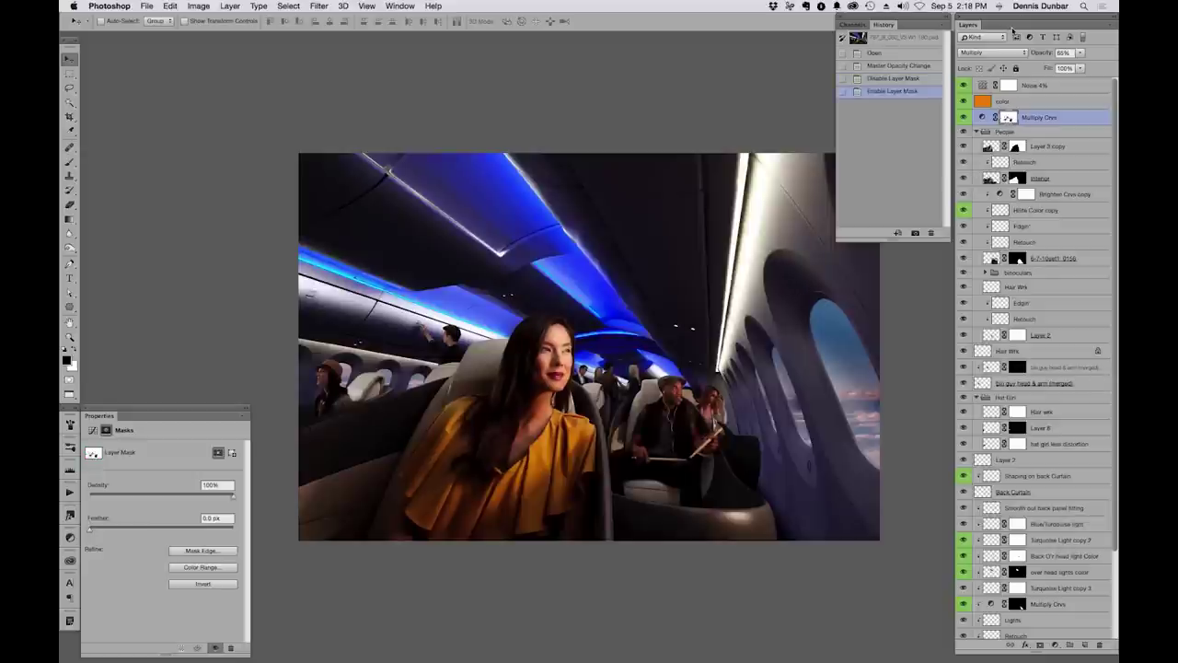
pyautogui.keyDown('alt'); pyautogui.click(1007, 119); pyautogui.keyUp('alt')
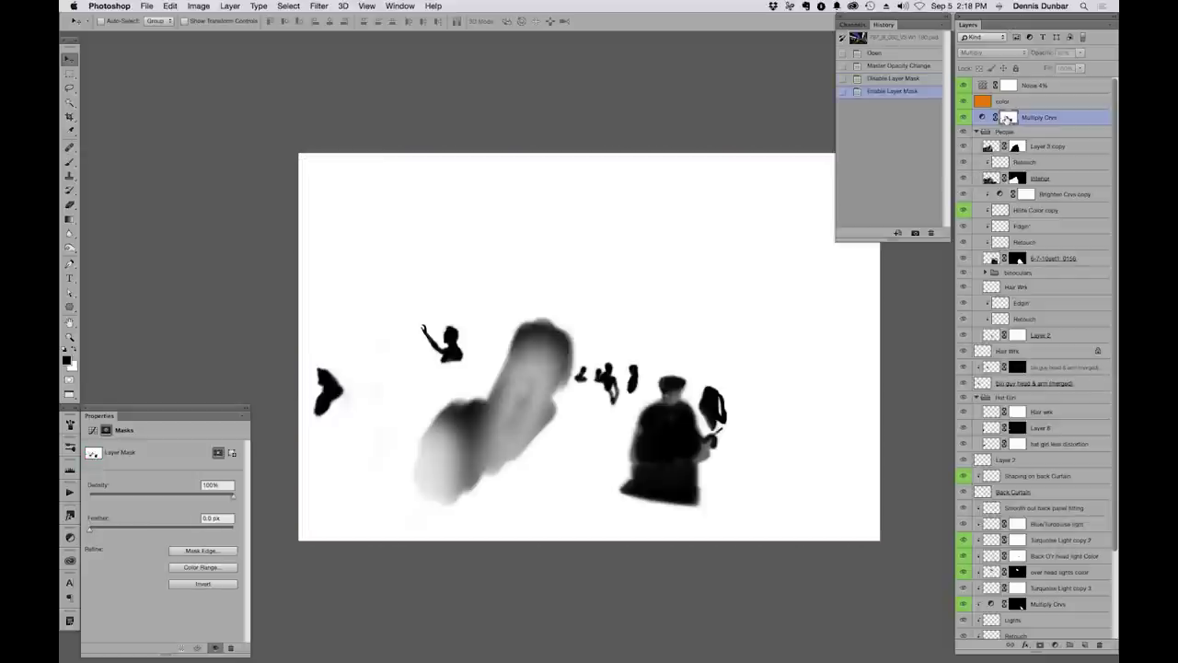
pyautogui.keyDown('alt'); pyautogui.click(1005, 118); pyautogui.keyUp('alt')
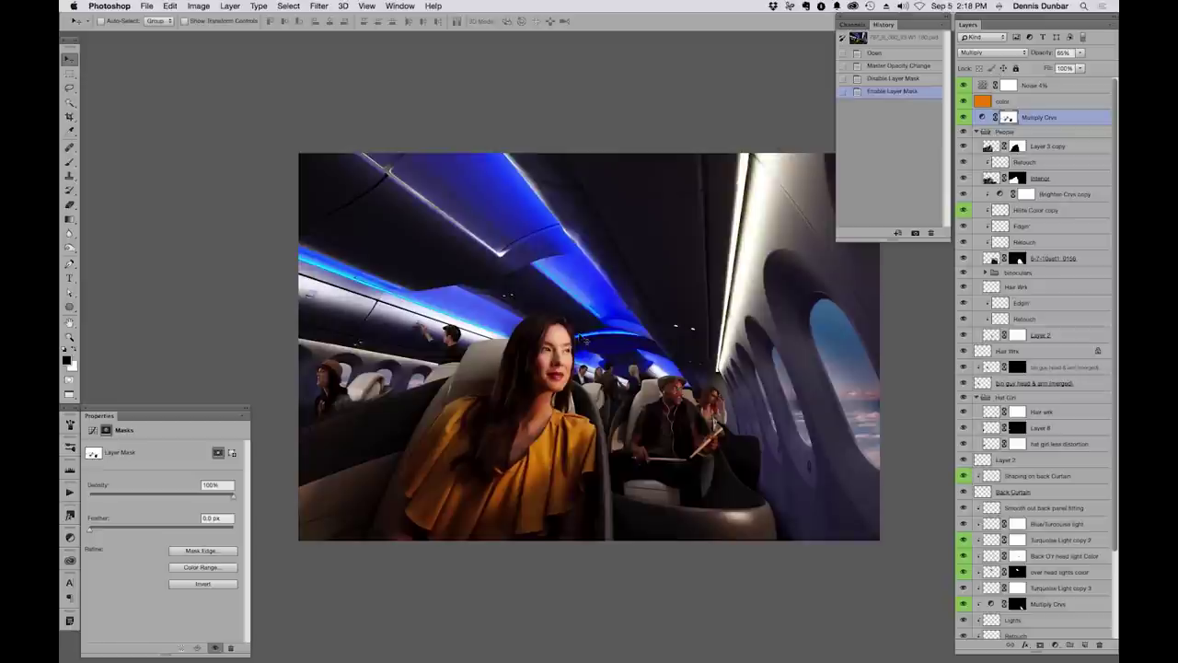
# Select and toggle the Noise 4% layer, show the image full screen, then switch to Acrobat
pyautogui.click(1053, 86)
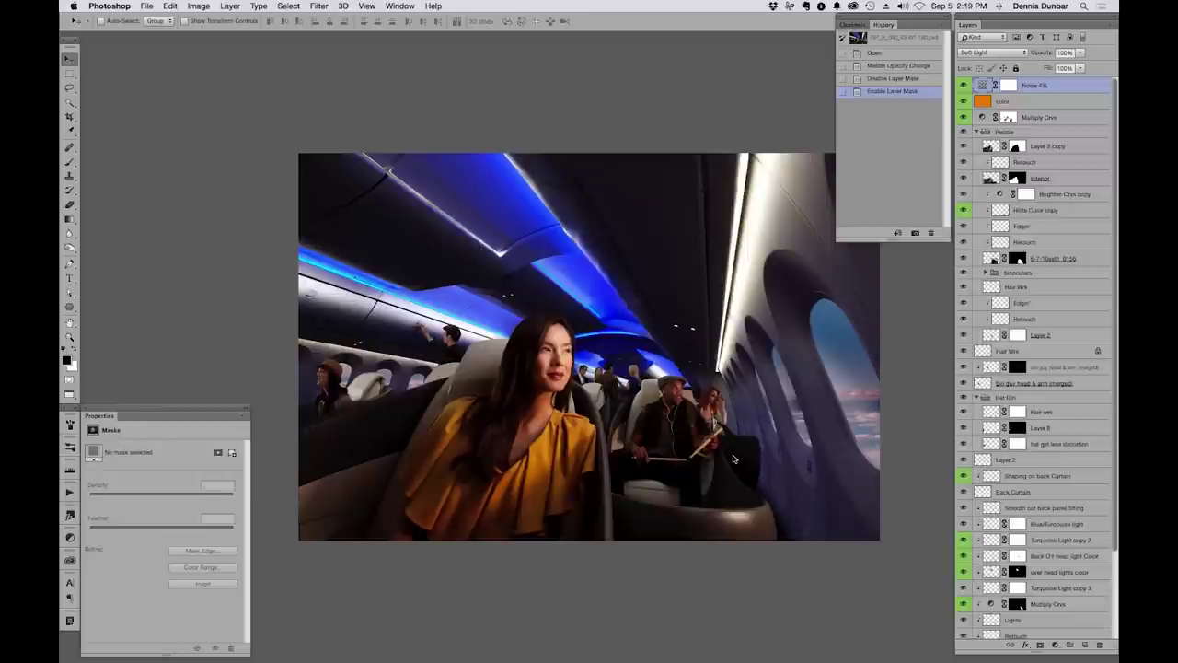
pyautogui.click(964, 85)
pyautogui.click(965, 84)
pyautogui.press('Tab')
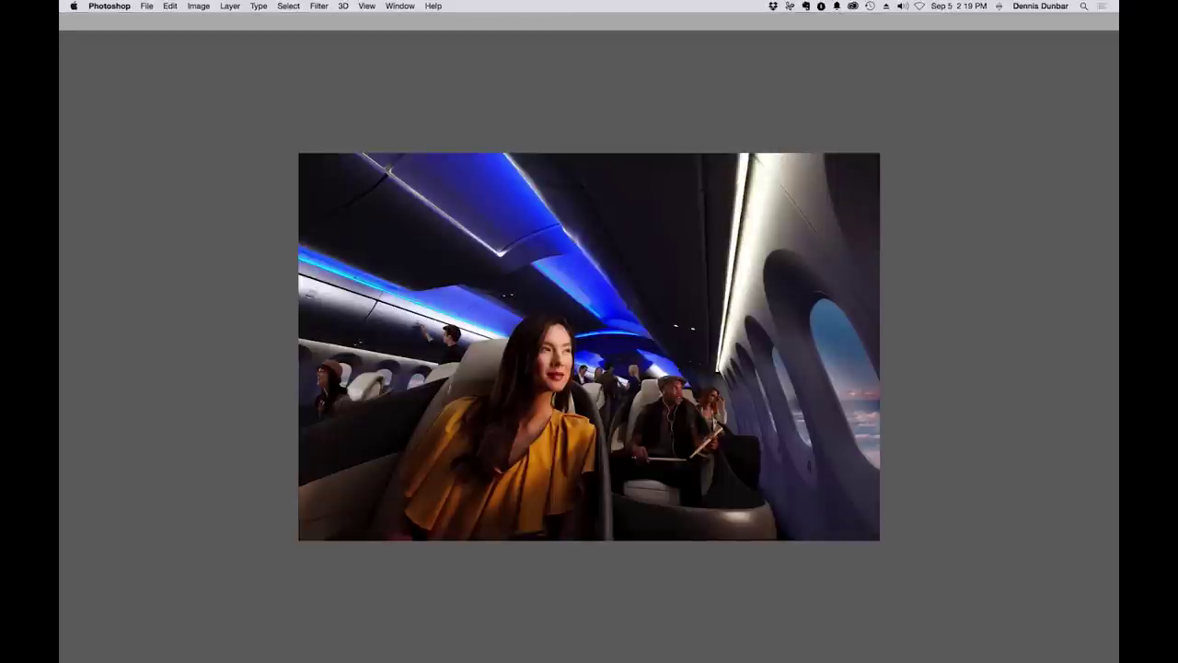
pyautogui.press('super+Tab')
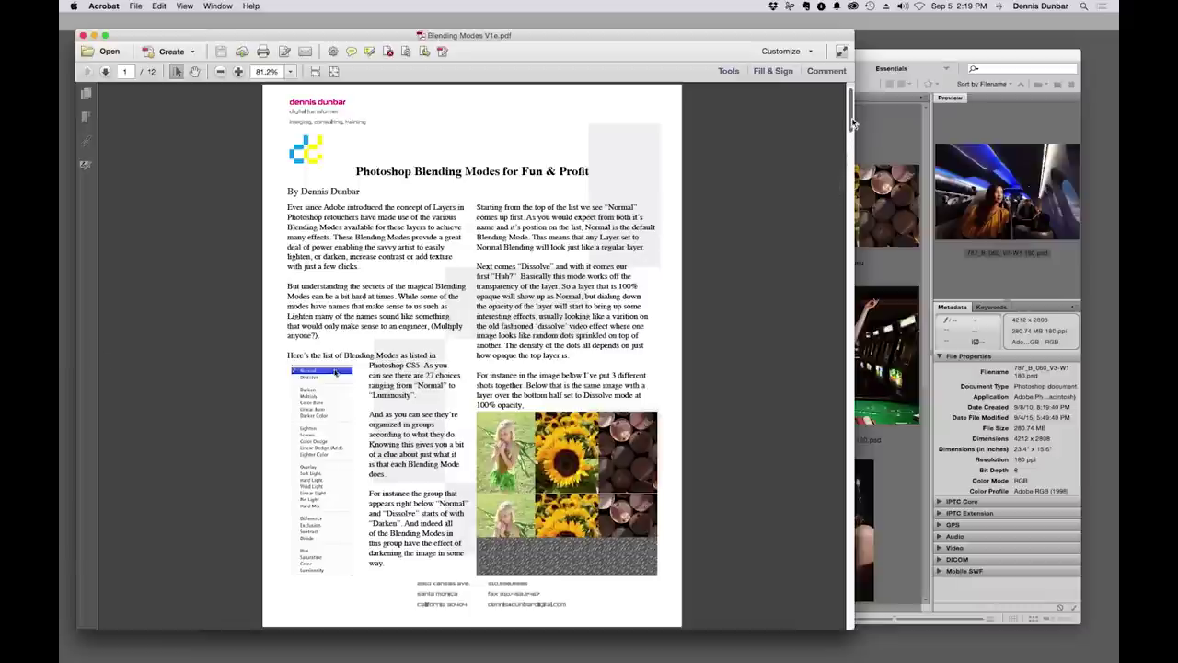
pyautogui.scroll(-1, 849, 113)
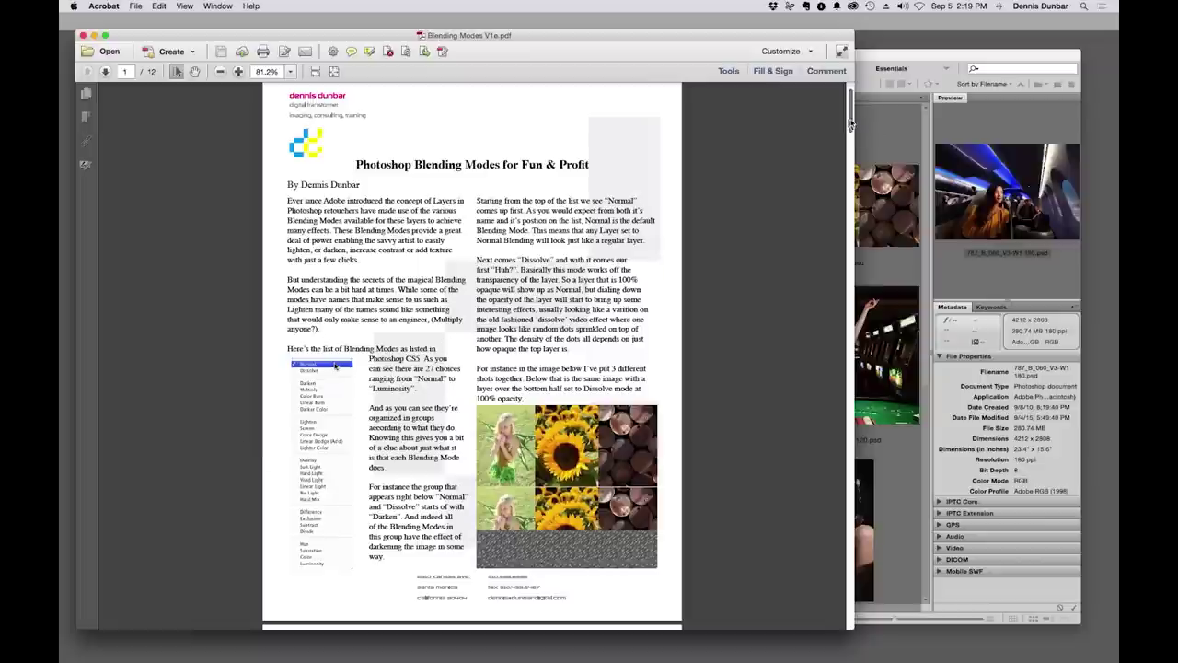
pyautogui.moveTo(853, 128); pyautogui.dragTo(865, 422)
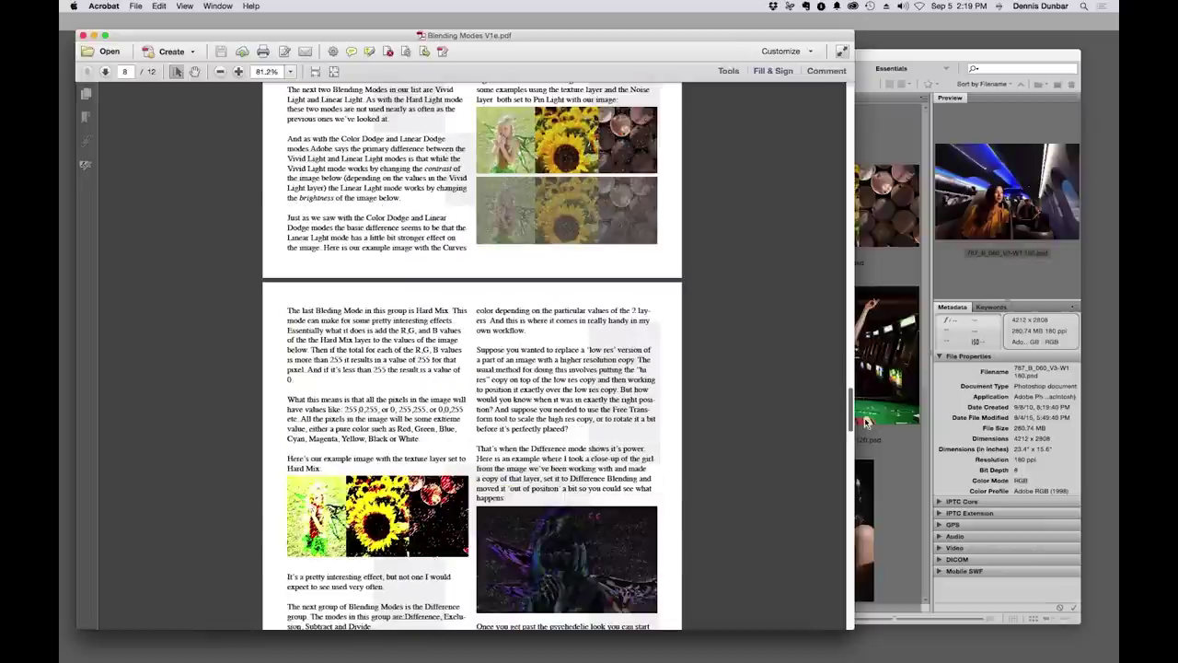
pyautogui.scroll(-5, 607, 349)
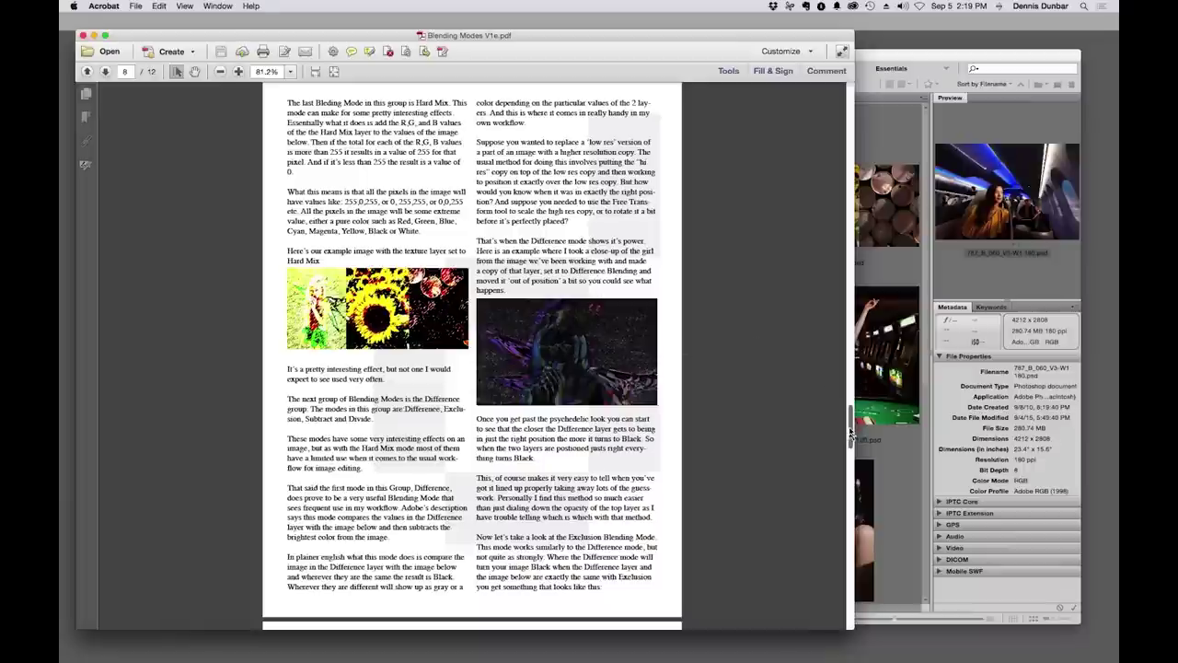
pyautogui.moveTo(851, 432); pyautogui.dragTo(827, 90)
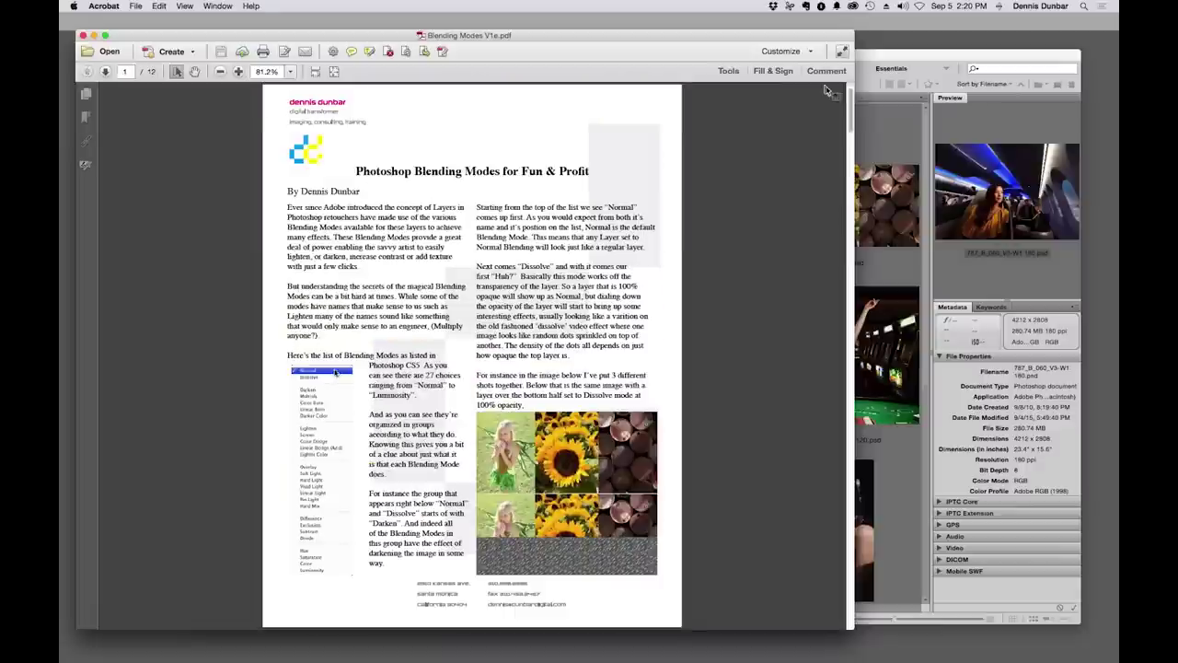
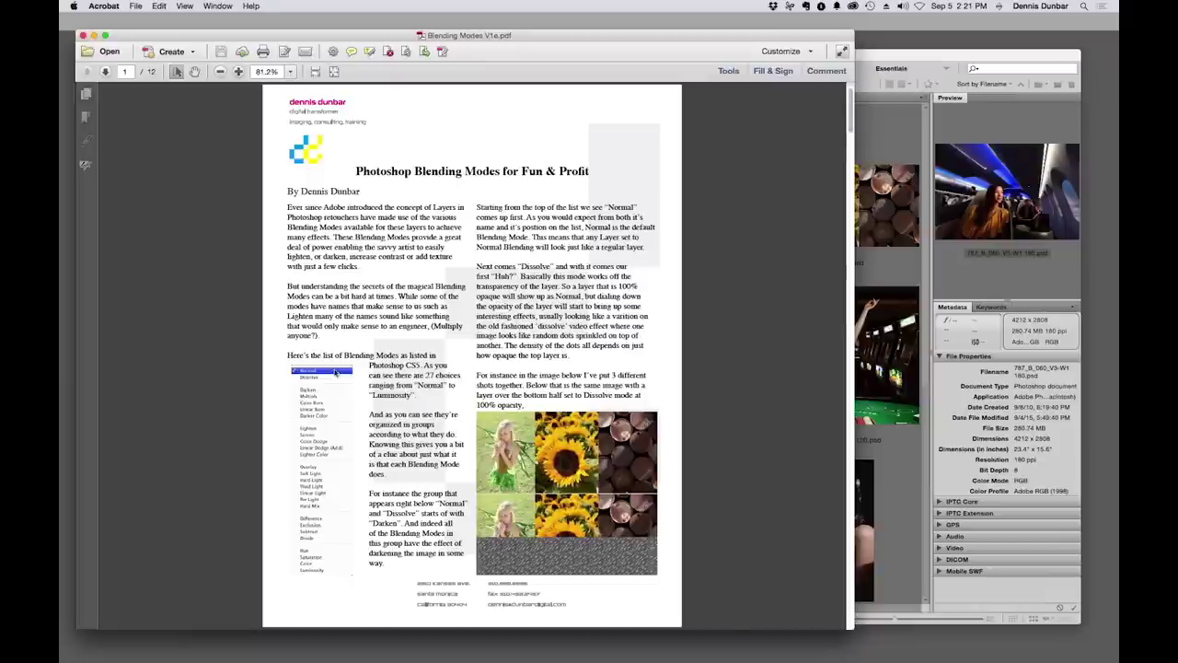
# Open Blending Examples.psd from Bridge, keep its embedded profile, and close the Properties panel
pyautogui.press('super+Tab')
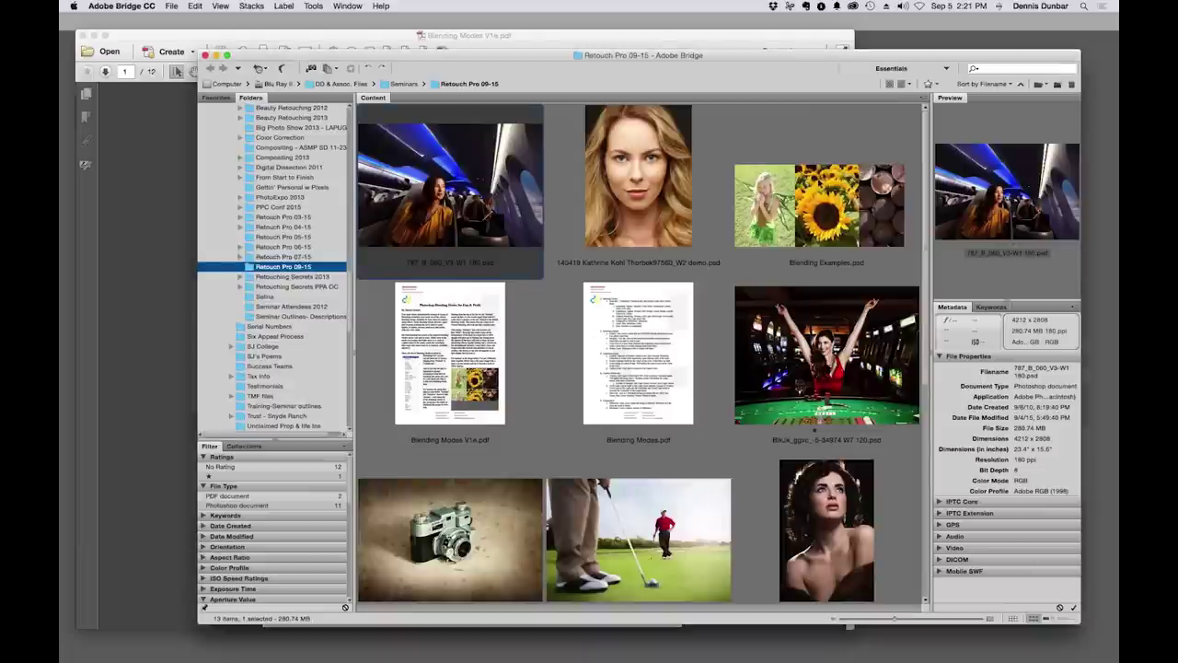
pyautogui.click(826, 204)
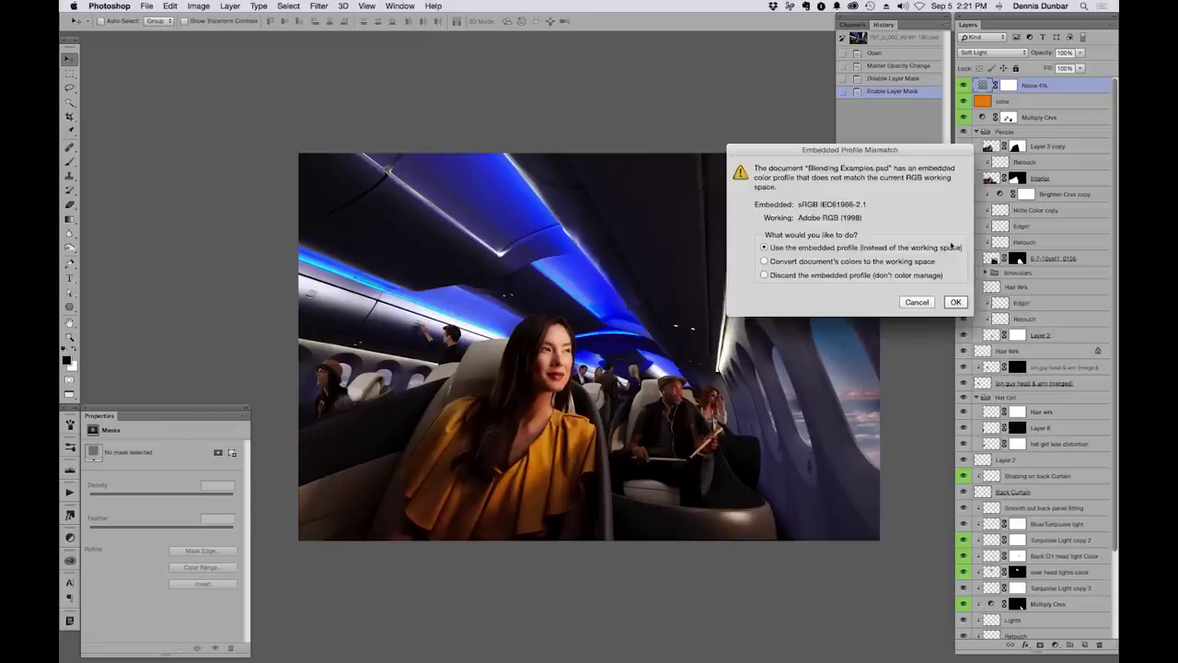
pyautogui.press('Return')
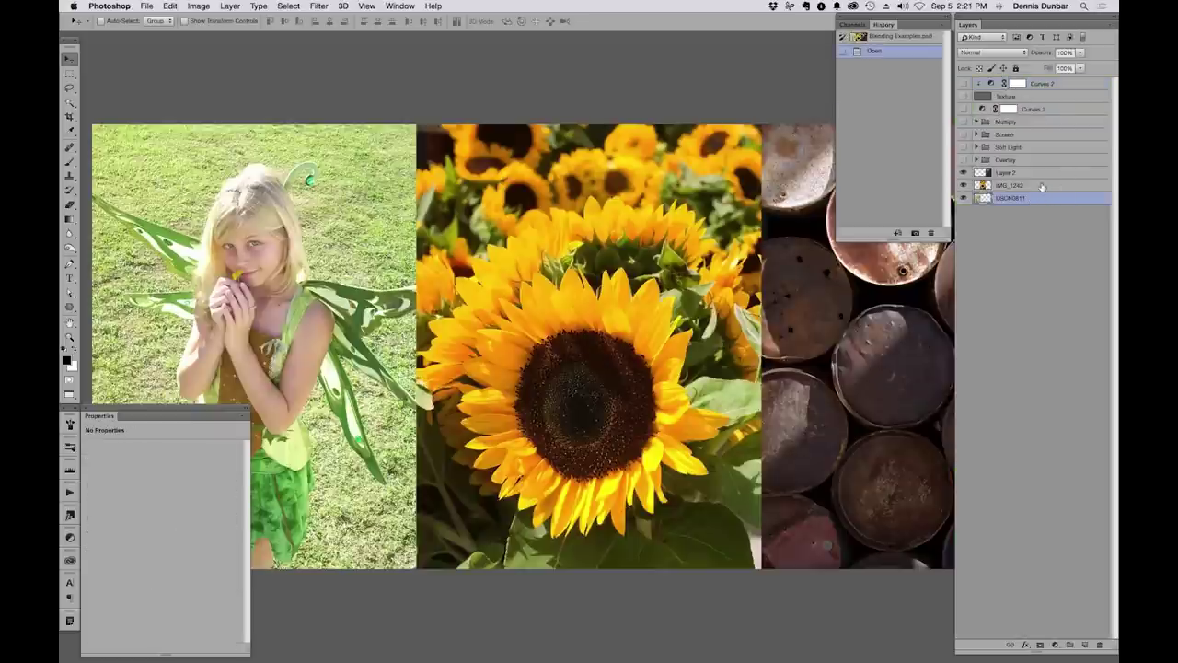
pyautogui.click(85, 408)
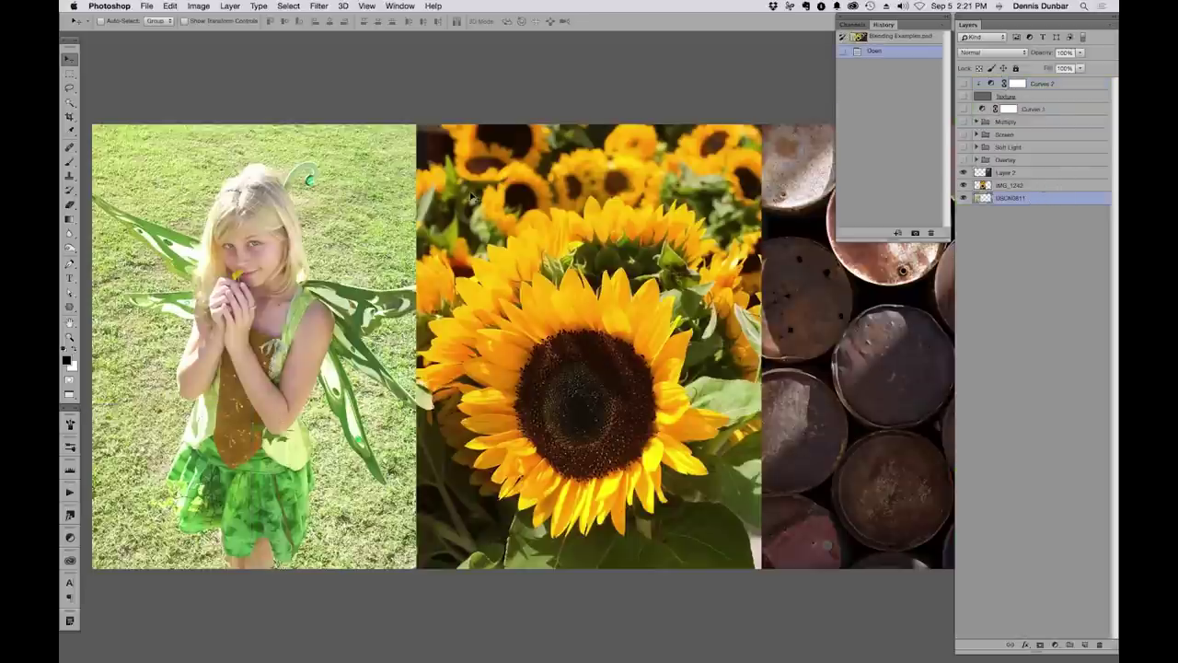
# Close the History panel and zoom out until the full composite fits with margin
pyautogui.click(840, 17)
pyautogui.press('super+0')
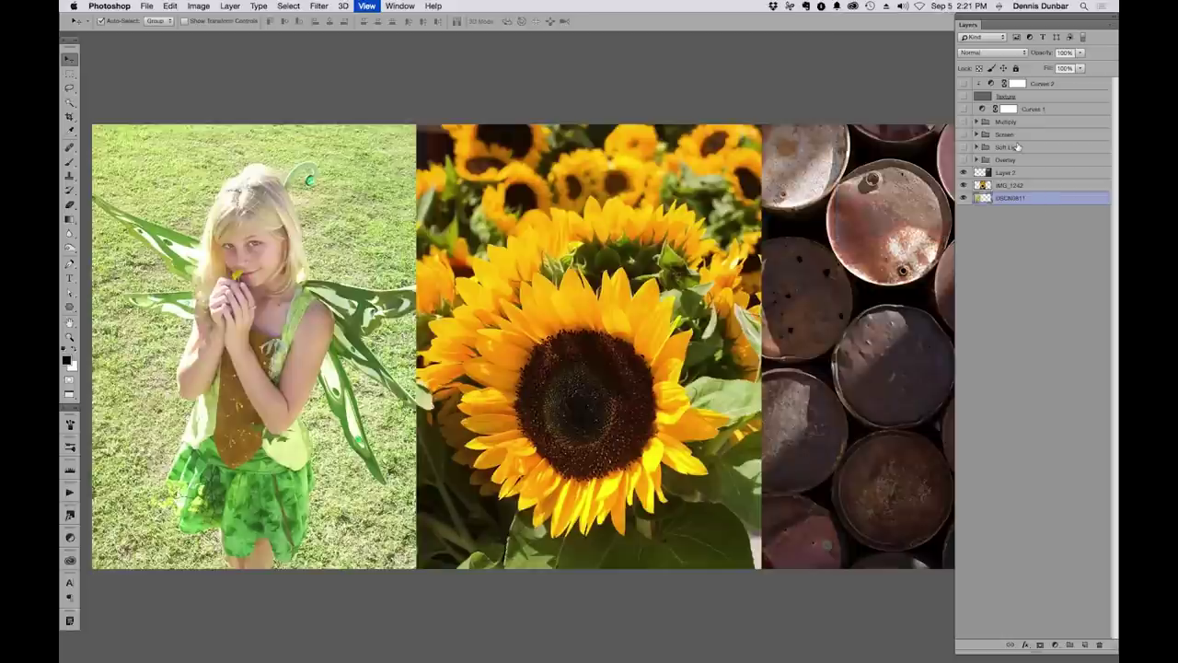
pyautogui.press('super+minus')
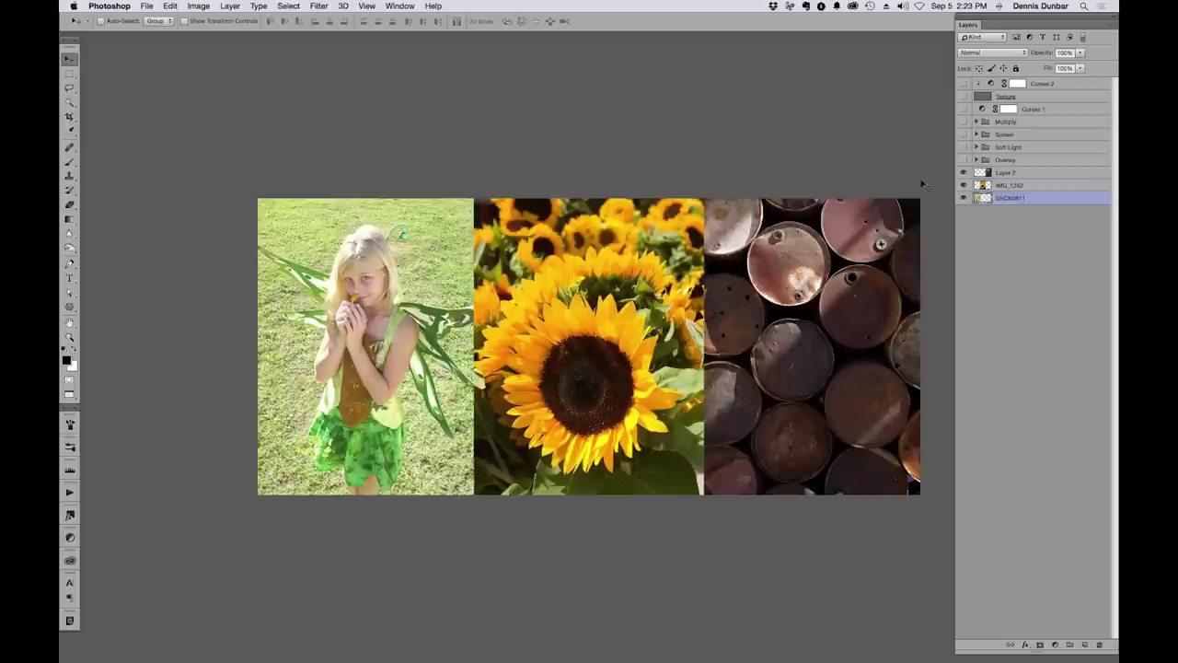
# Duplicate DSCN0811, place the copy right of the original, and hide Layer 2 and IMG_1242
pyautogui.moveTo(1037, 197); pyautogui.dragTo(1038, 197)
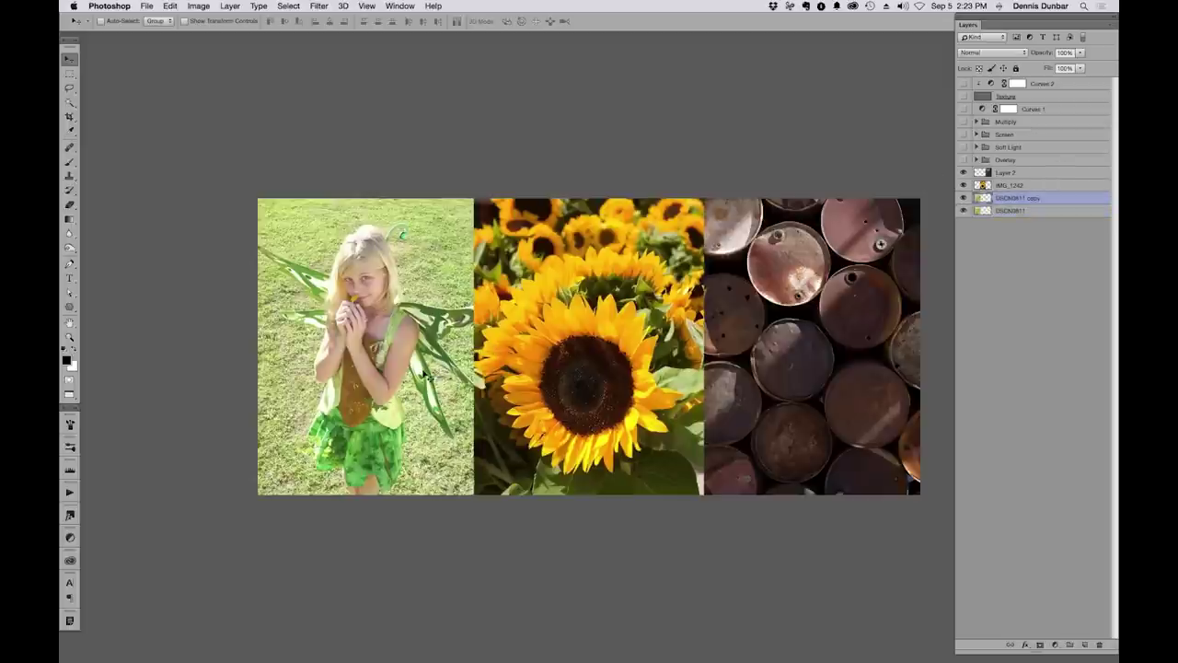
pyautogui.moveTo(427, 376); pyautogui.dragTo(513, 339)
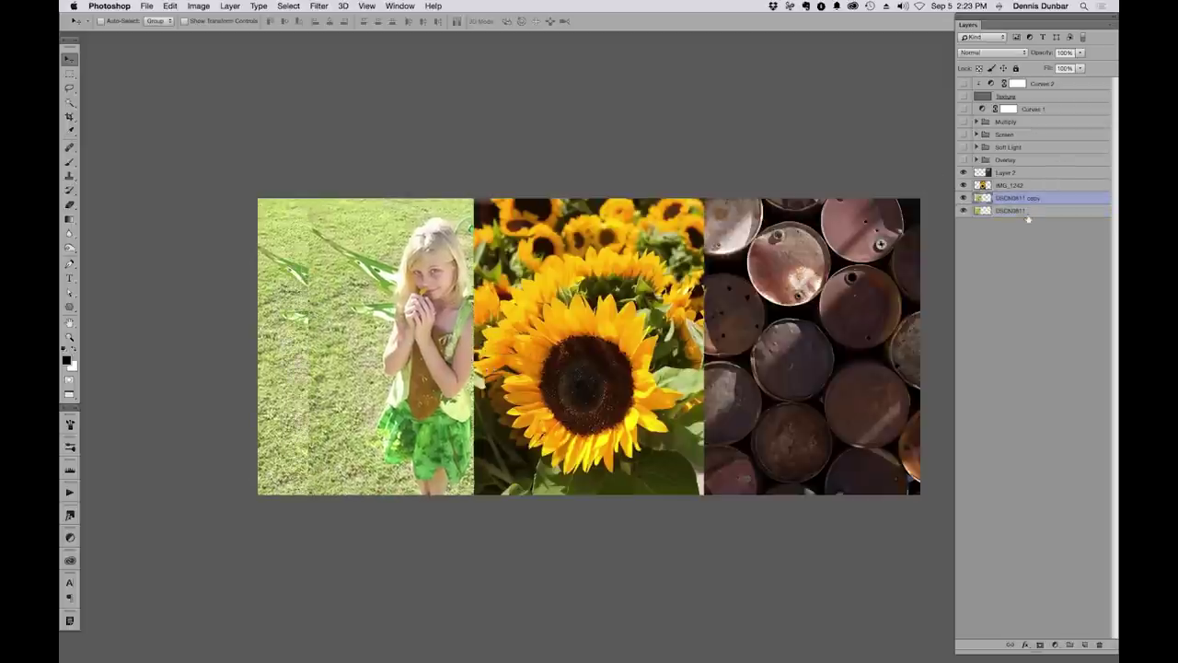
pyautogui.moveTo(444, 317); pyautogui.dragTo(534, 316)
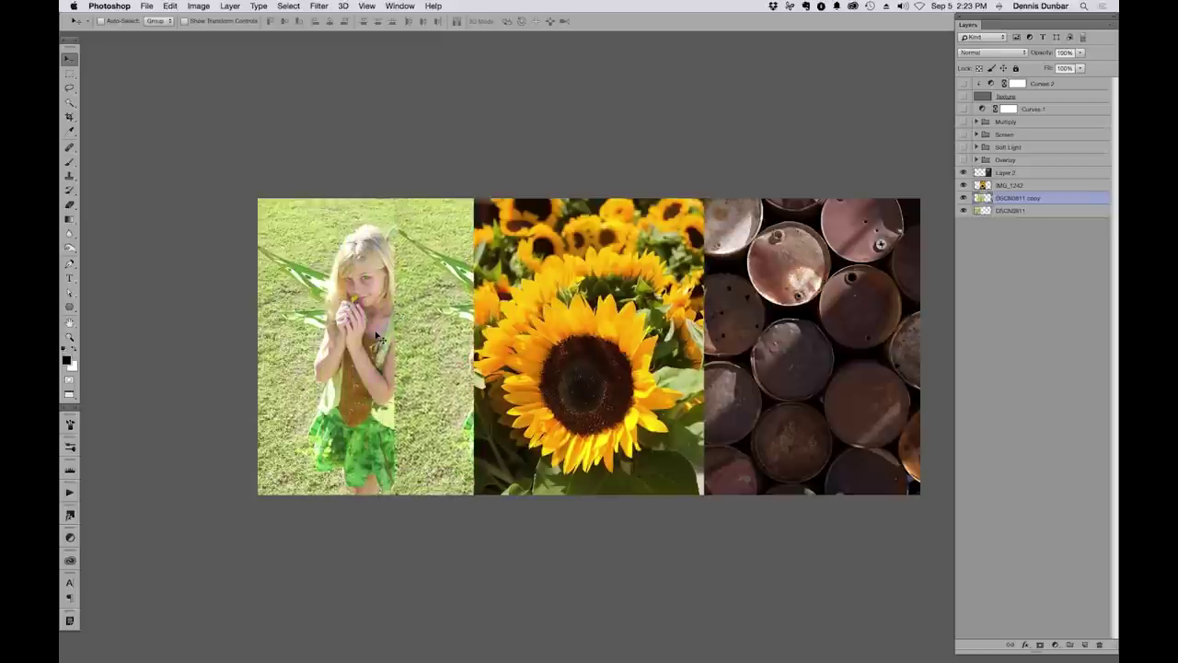
pyautogui.click(963, 185)
pyautogui.click(964, 173)
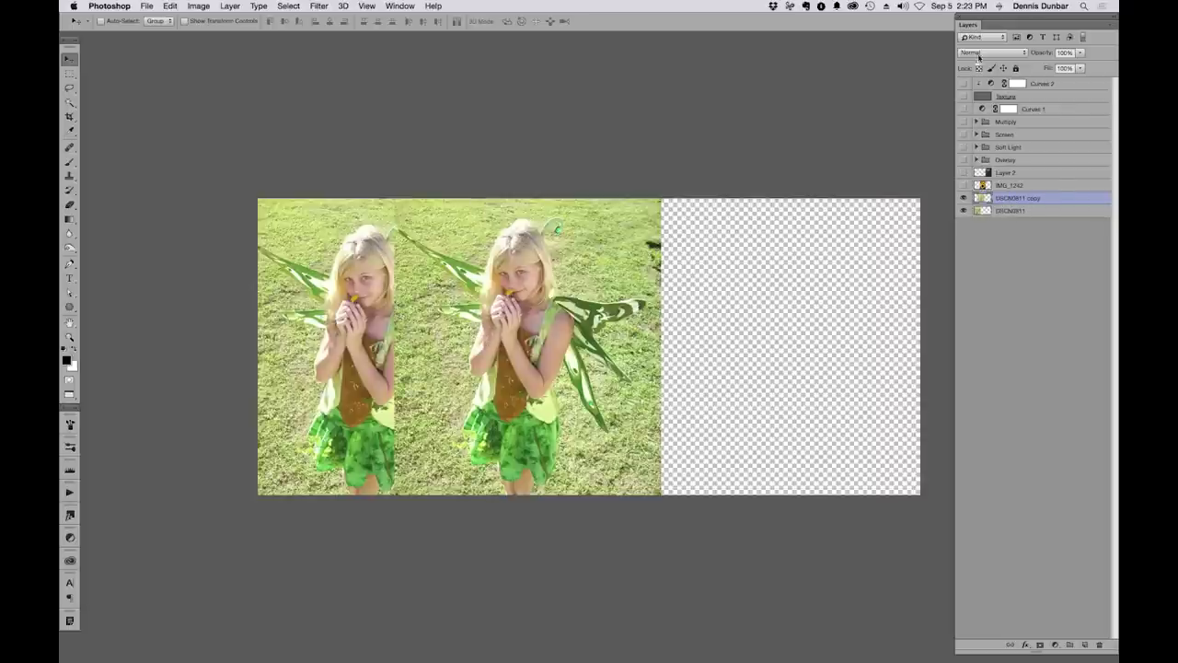
# Set the fairy copy to Difference and align it exactly over the original fairy
pyautogui.click(982, 55)
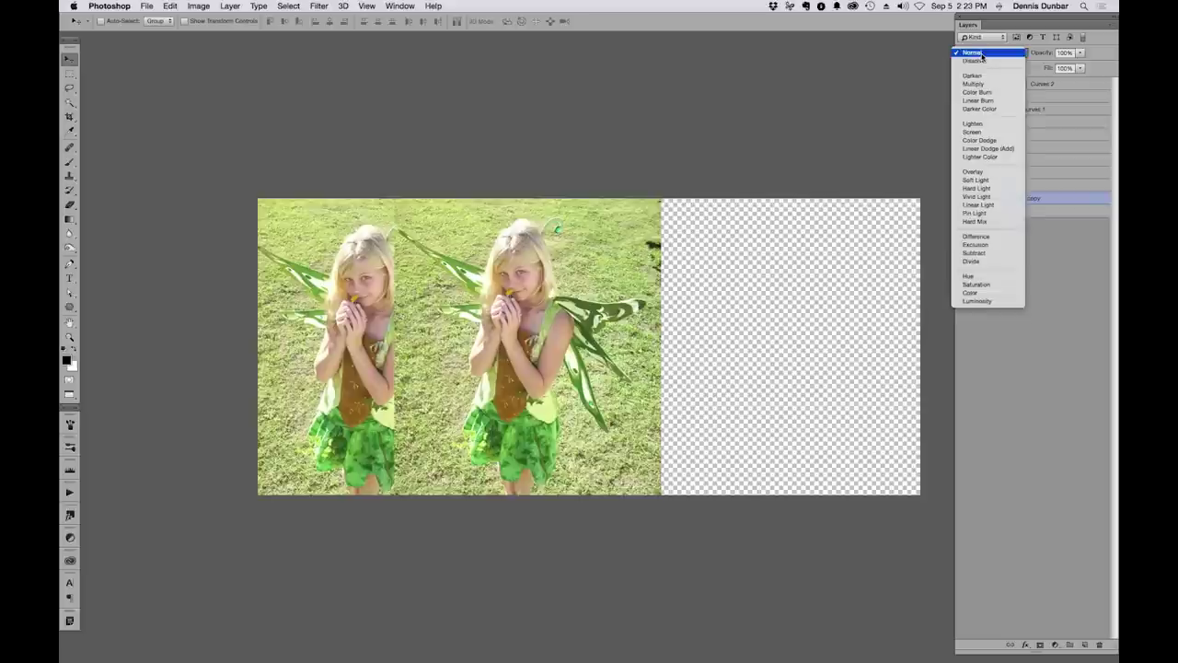
pyautogui.click(977, 234)
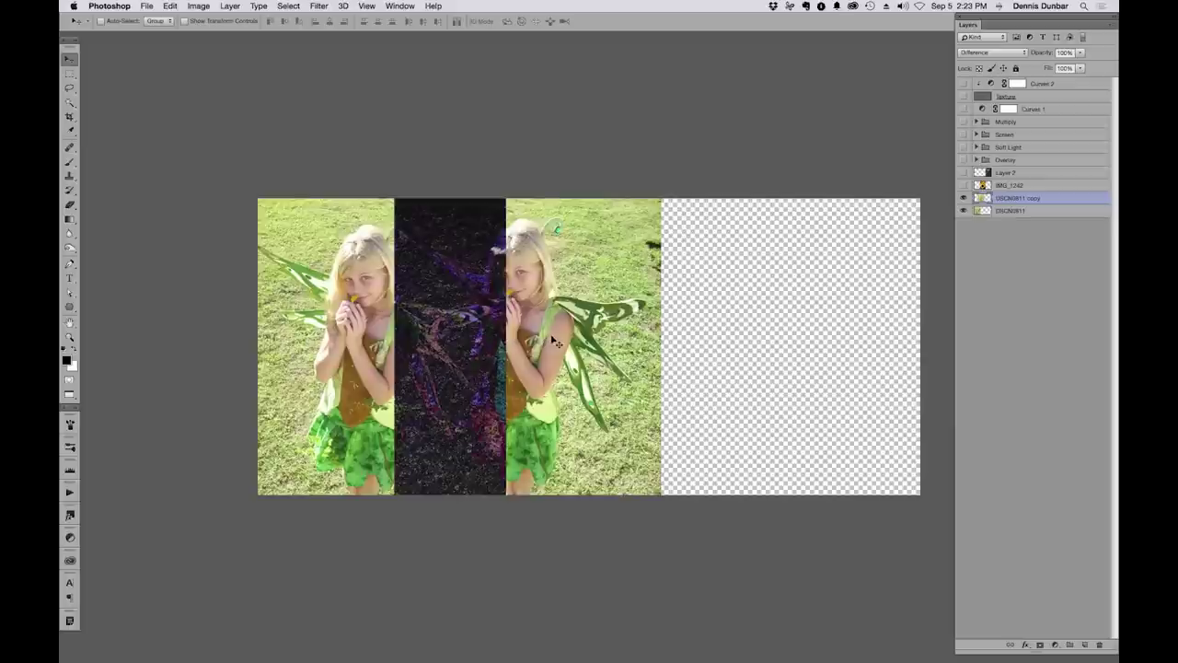
pyautogui.moveTo(552, 345); pyautogui.dragTo(388, 345)
pyautogui.press('Left')
pyautogui.press('Left')
pyautogui.press('Left')
pyautogui.press('Left')
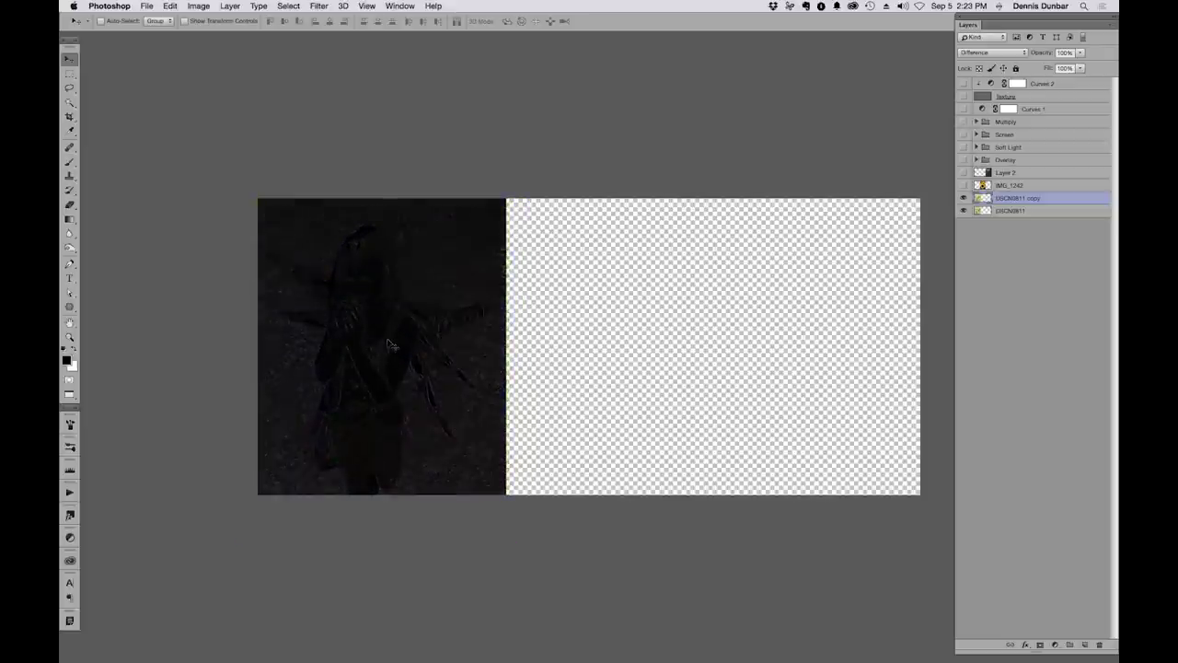
# Zoom in and pan across the black Difference result to check the alignment
pyautogui.press('super+equal')
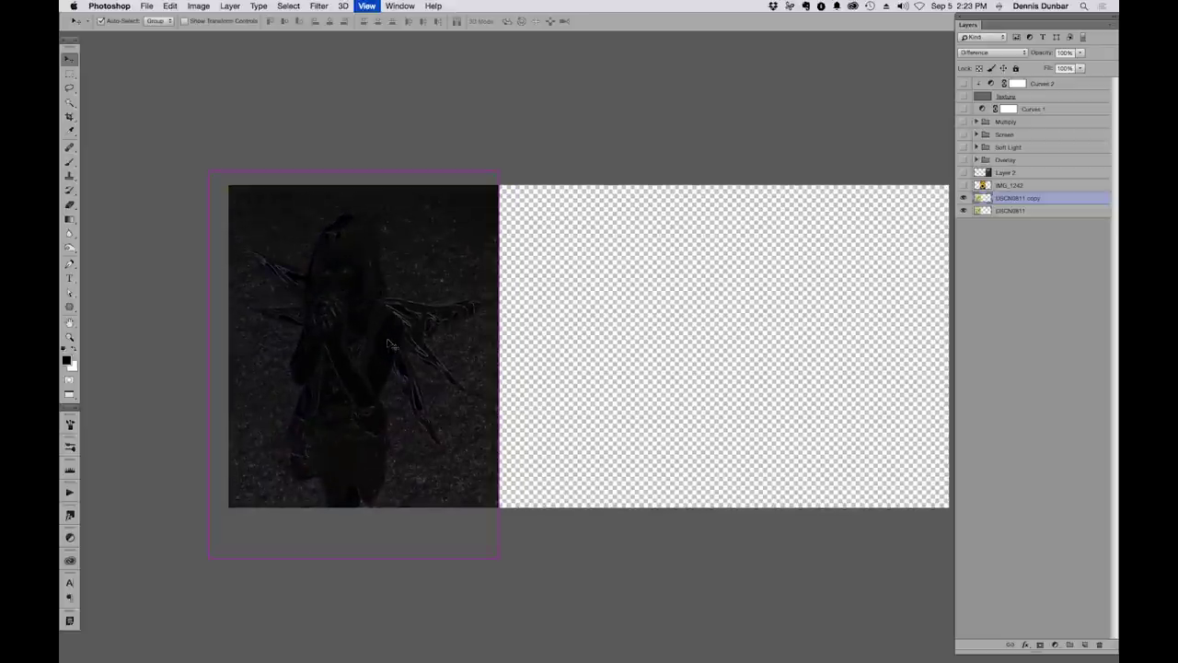
pyautogui.press('super+equal')
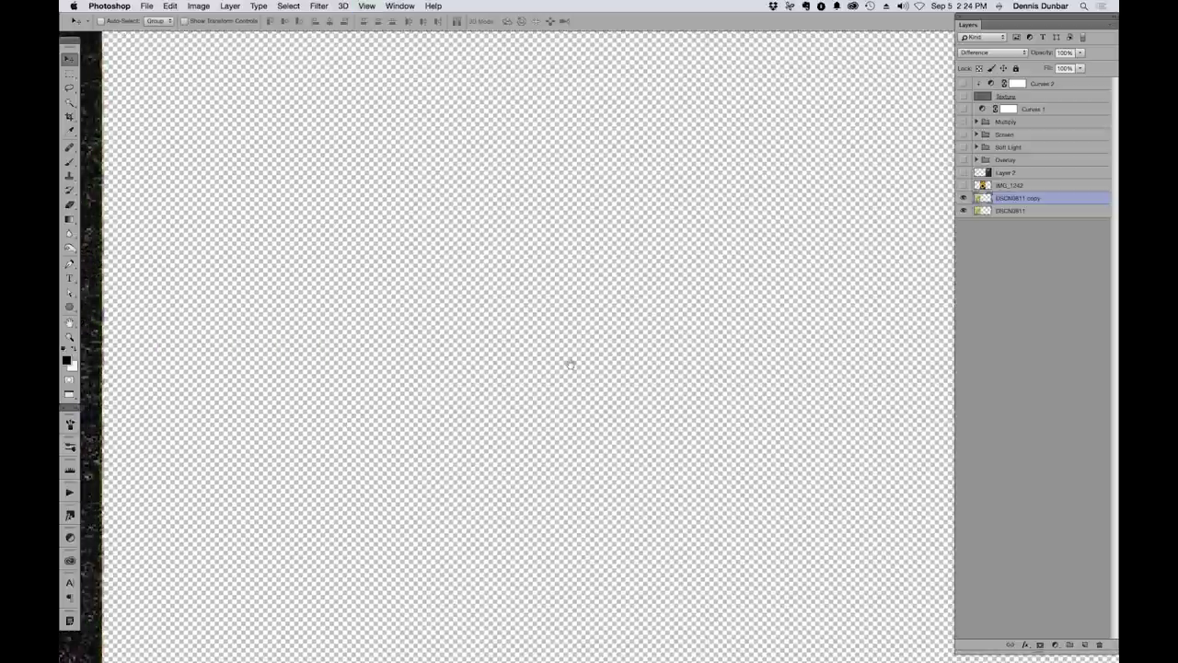
pyautogui.moveTo(570, 365); pyautogui.dragTo(971, 345)
pyautogui.moveTo(514, 346); pyautogui.dragTo(861, 346)
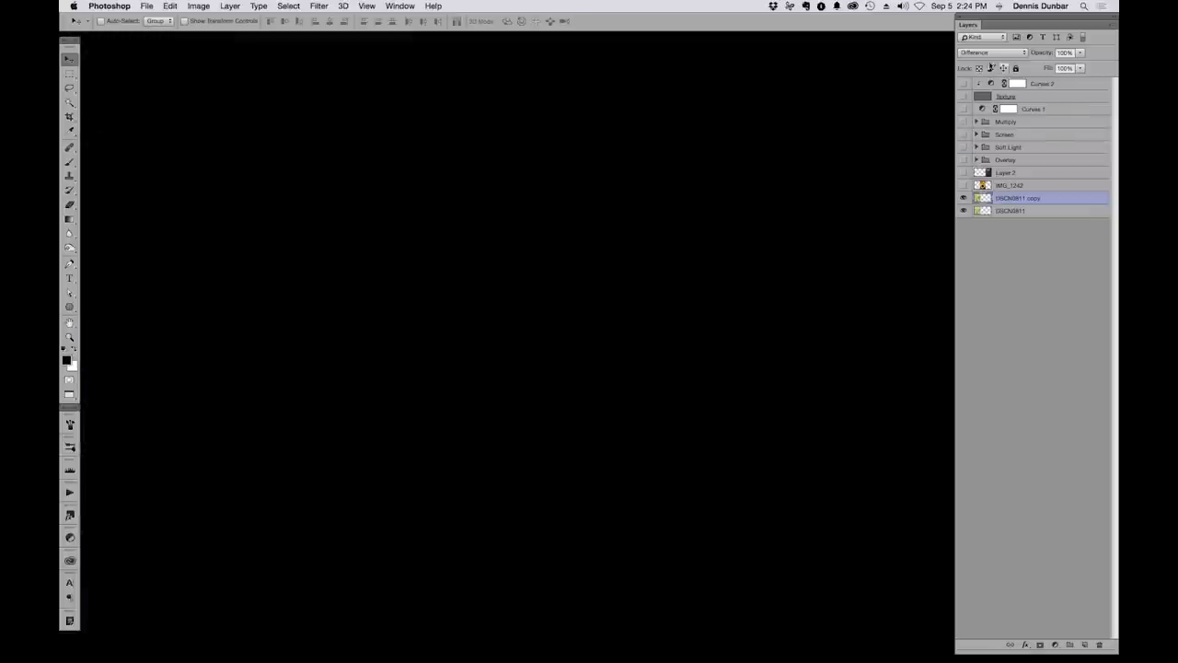
pyautogui.click(990, 53)
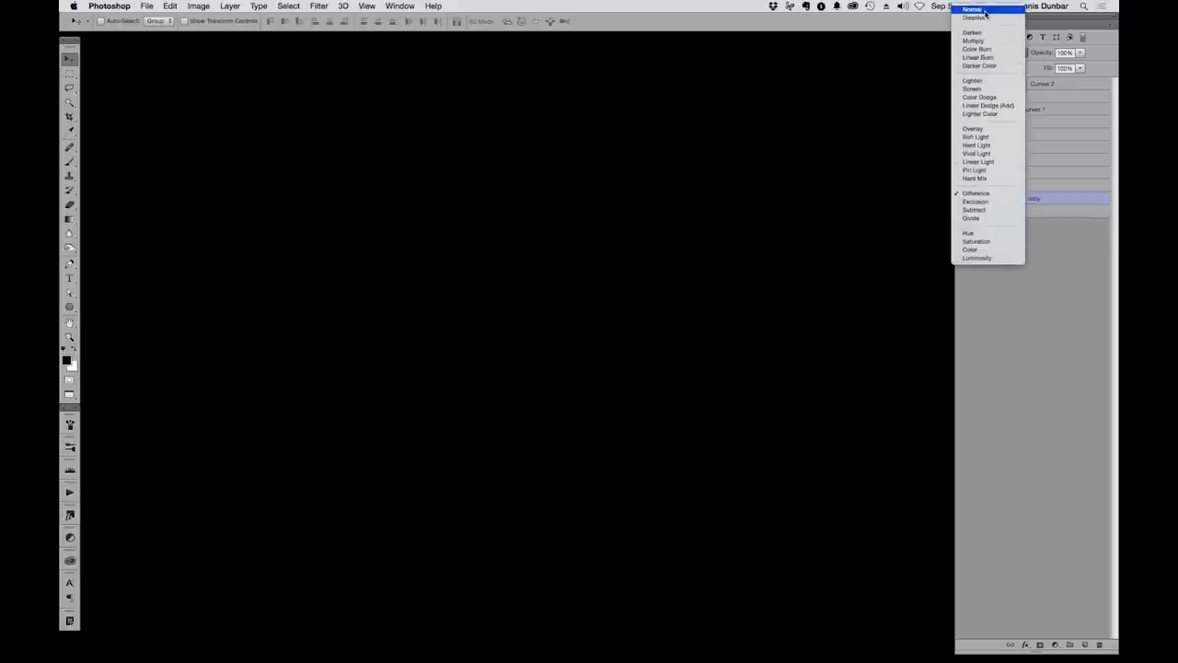
# Switch the fairy copy back to Normal blending and fit the whole document on screen
pyautogui.click(985, 9)
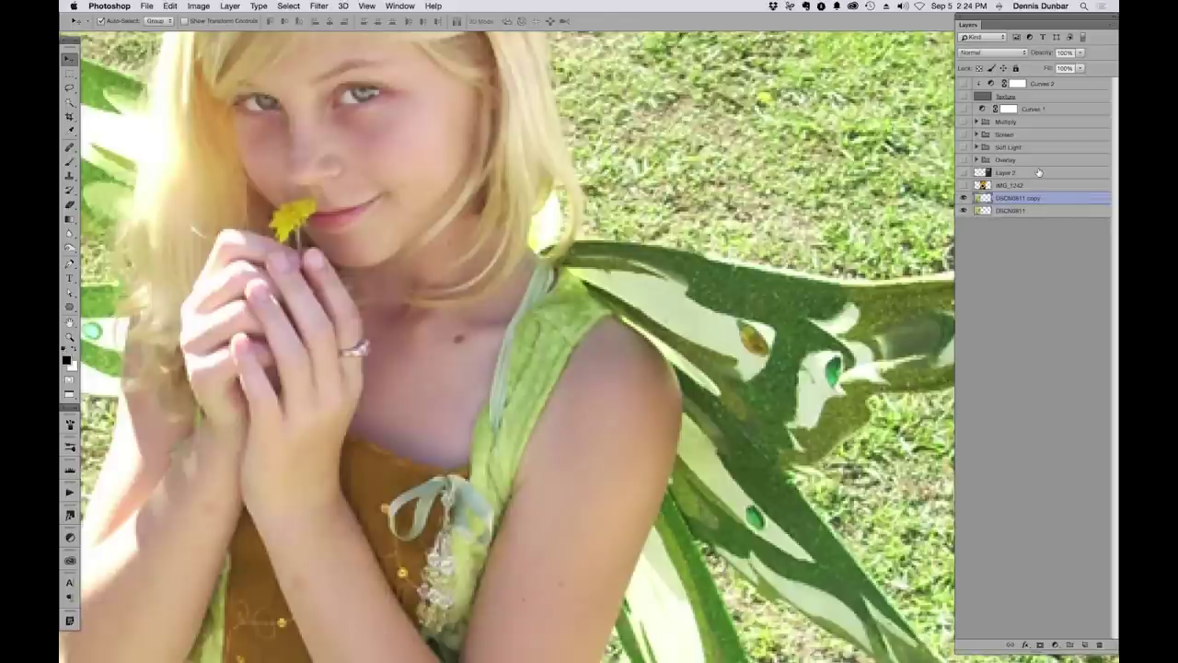
pyautogui.press('super+0')
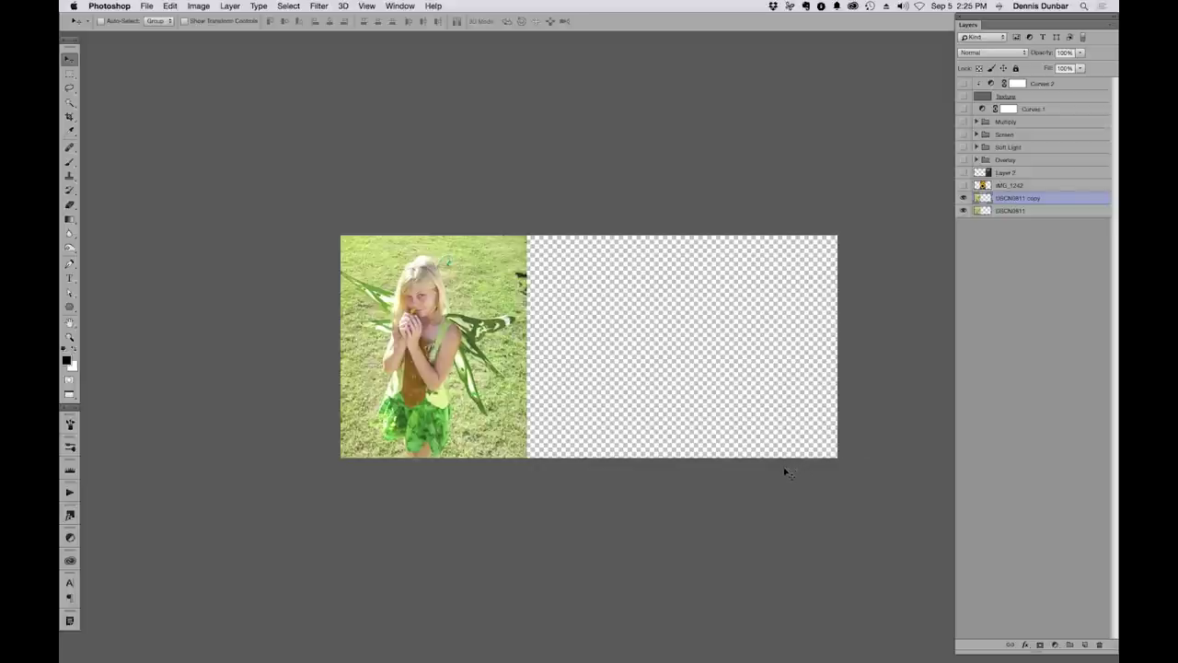
pyautogui.moveTo(612, 653)
pyautogui.click(228, 5)
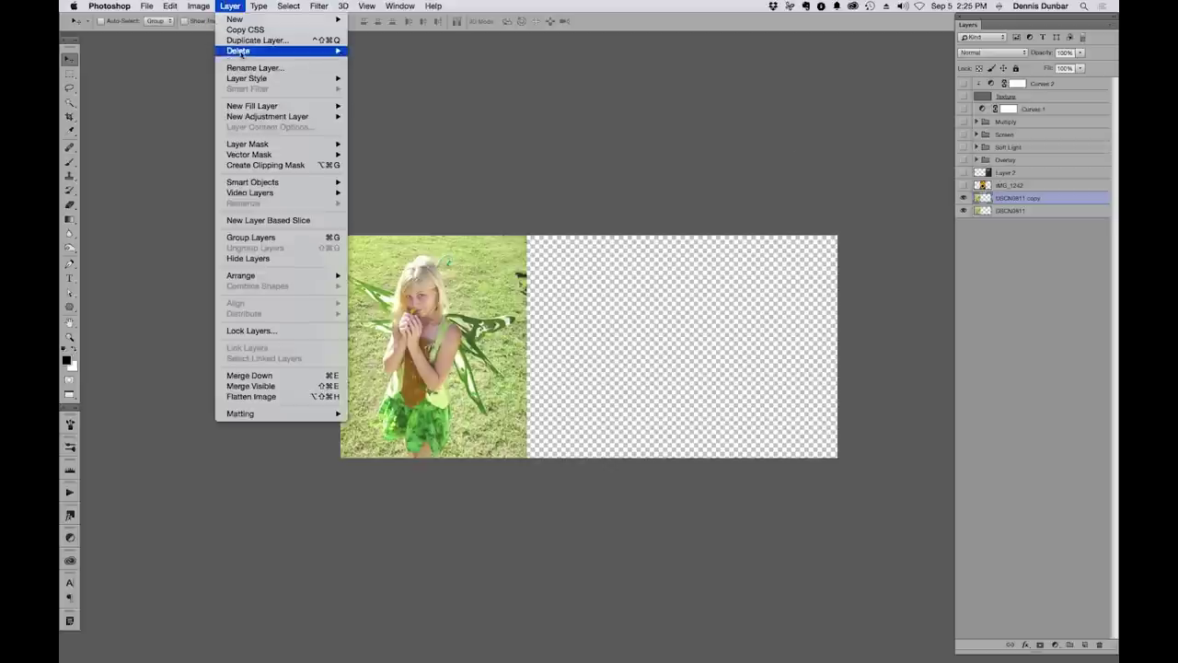
# Duplicate the fairy copy layer into a new document and zoom out to fit it
pyautogui.click(242, 41)
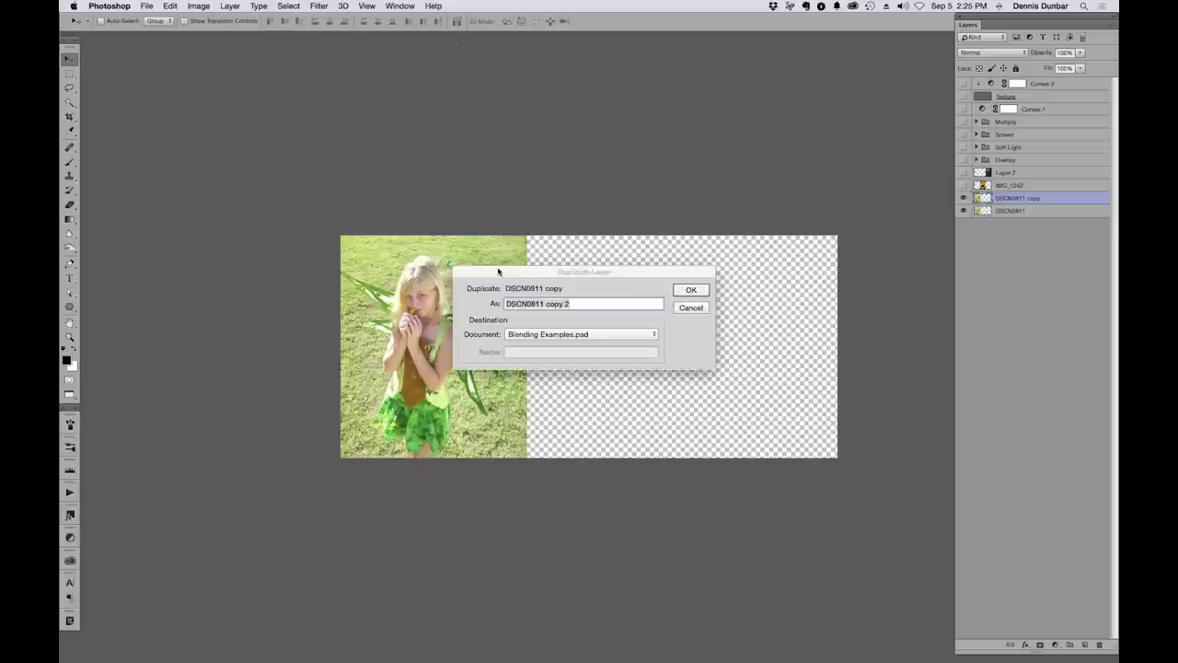
pyautogui.click(542, 335)
pyautogui.click(541, 343)
pyautogui.click(691, 289)
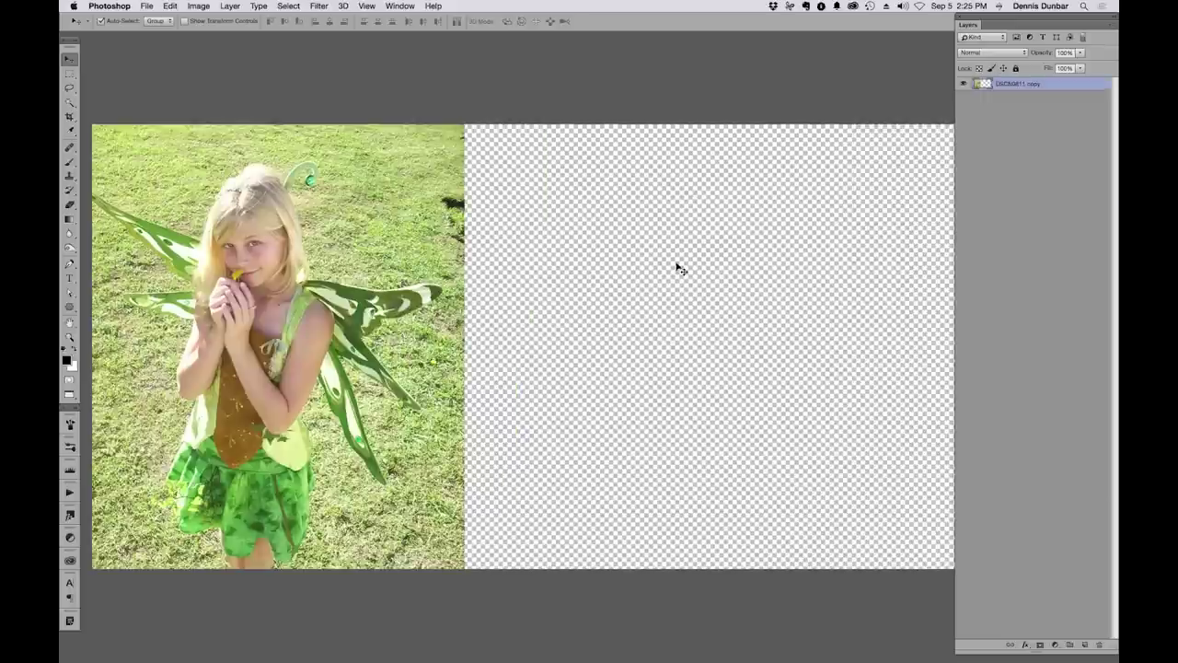
pyautogui.press('super+minus')
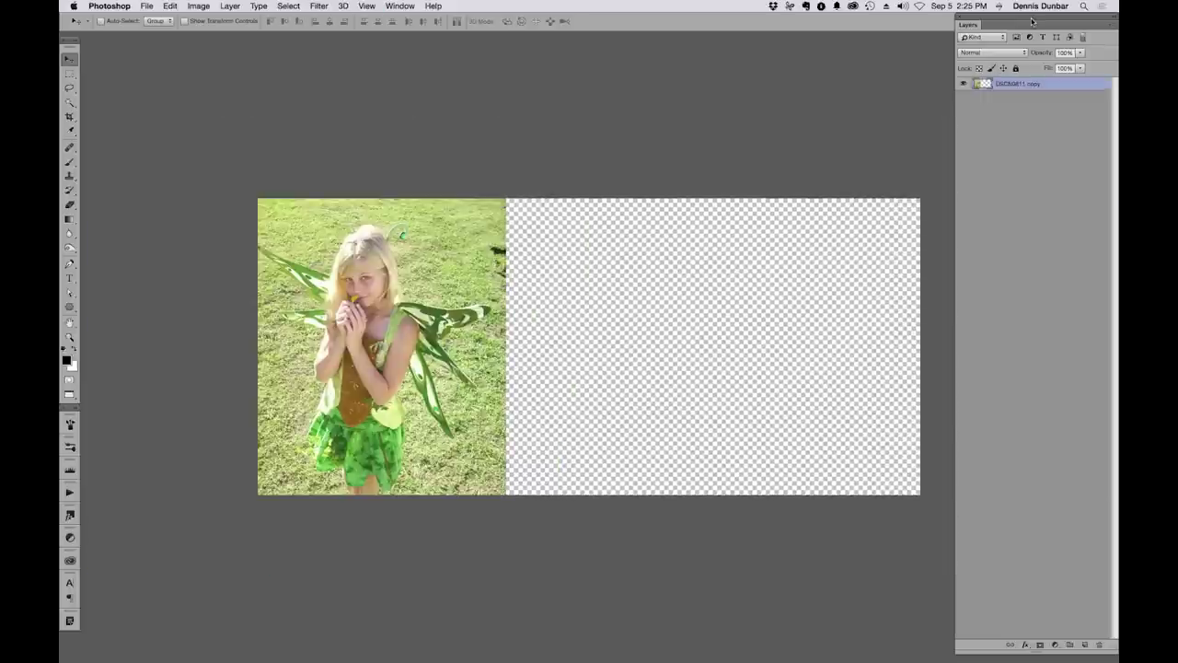
# Bring up the Save As dialog for the new document
pyautogui.click(146, 5)
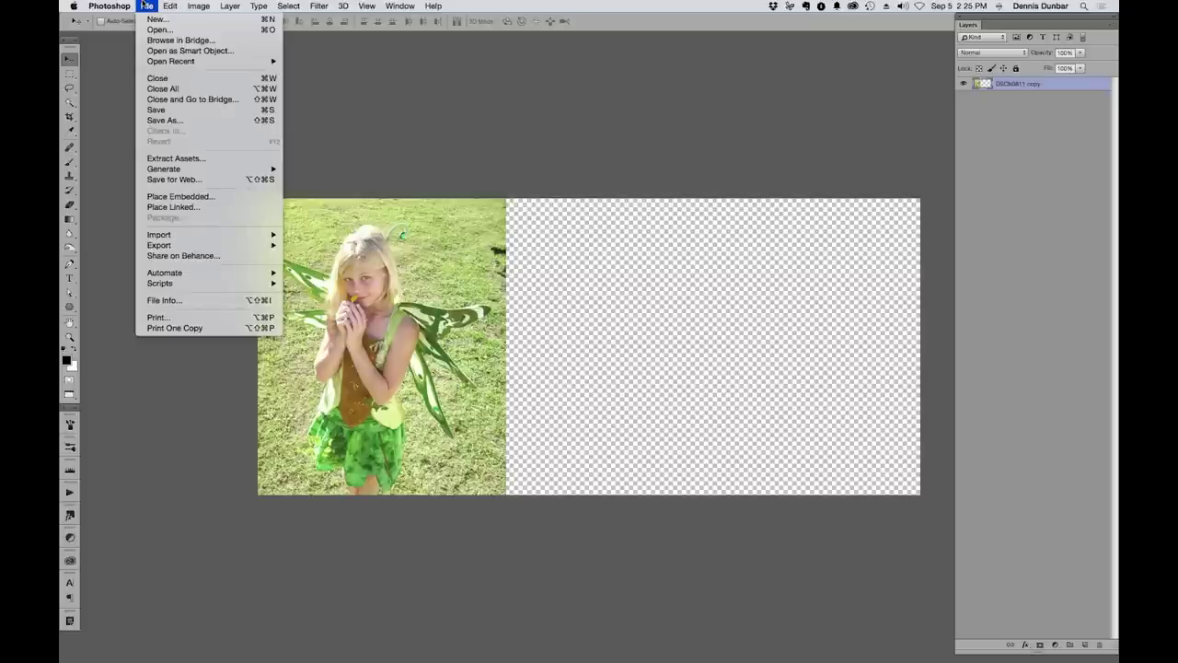
pyautogui.click(165, 119)
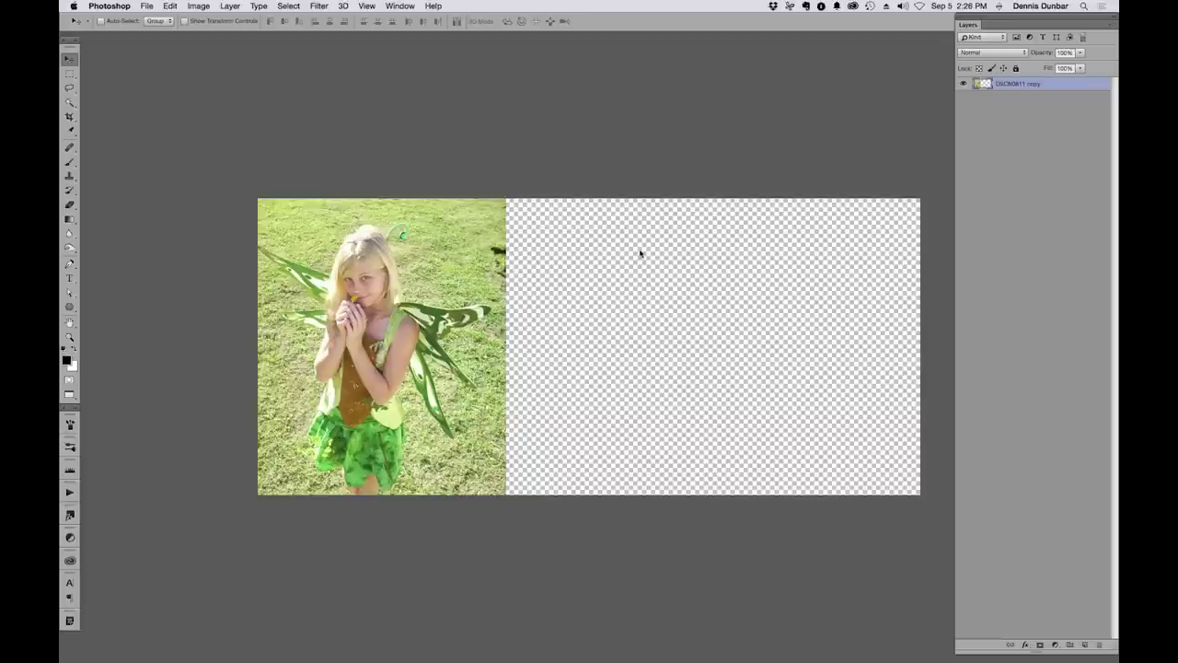
pyautogui.press('super+o')
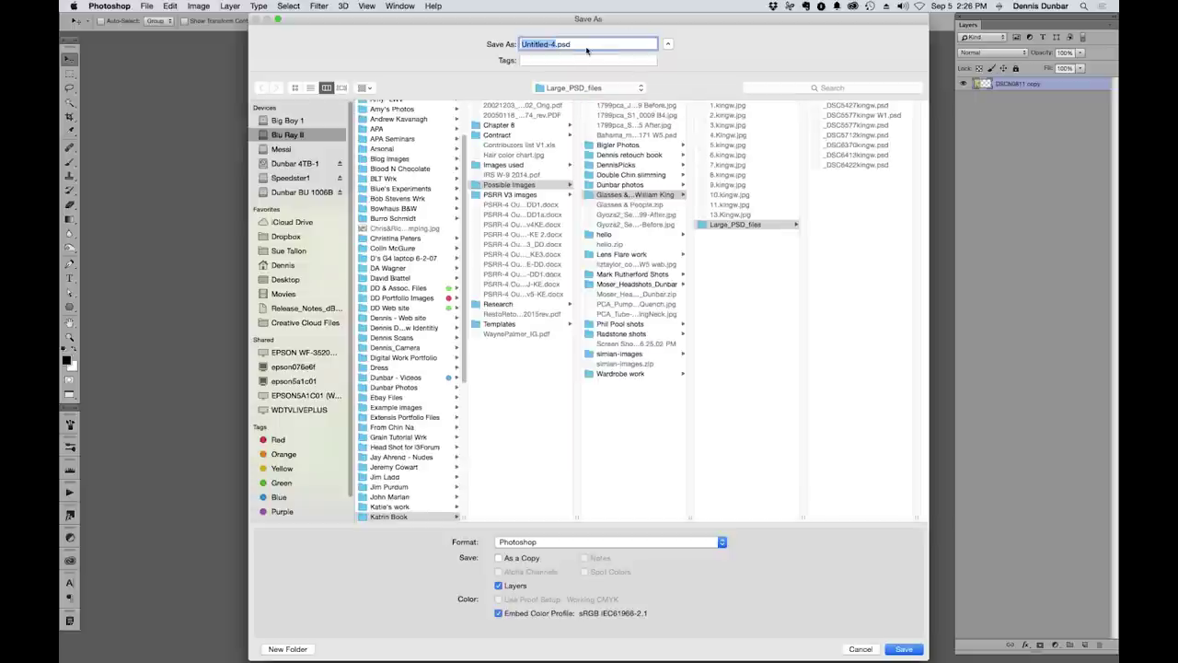
# Save the new document as a JPEG in the Retouch Pro 09-15 folder
pyautogui.click(582, 88)
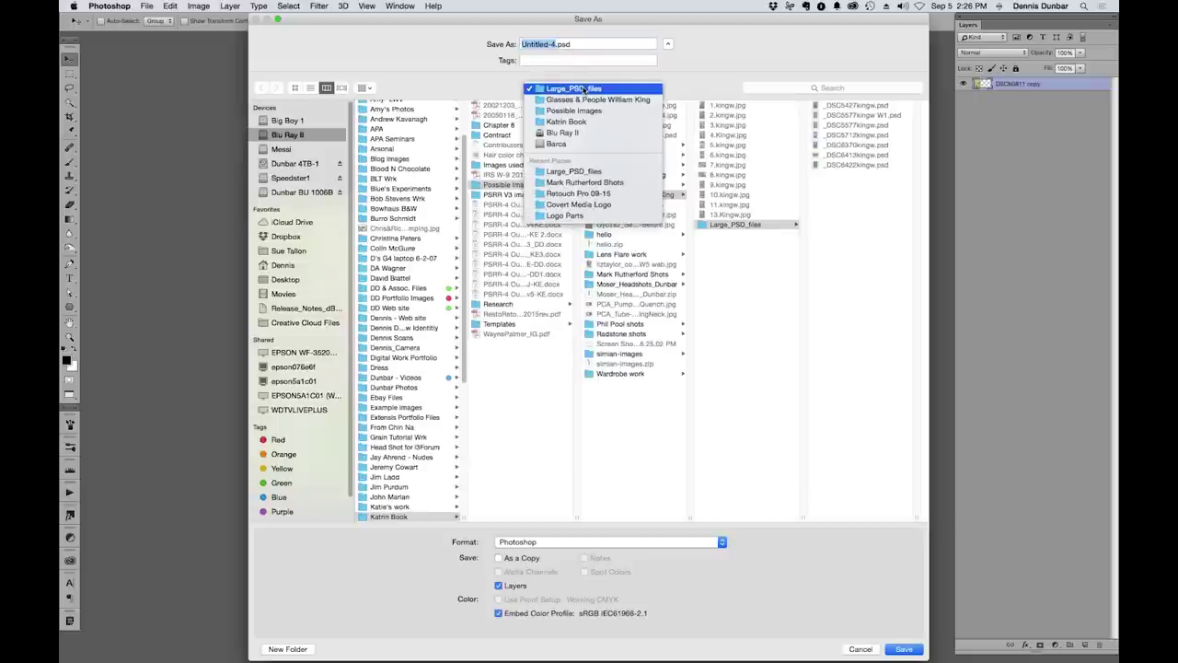
pyautogui.click(578, 194)
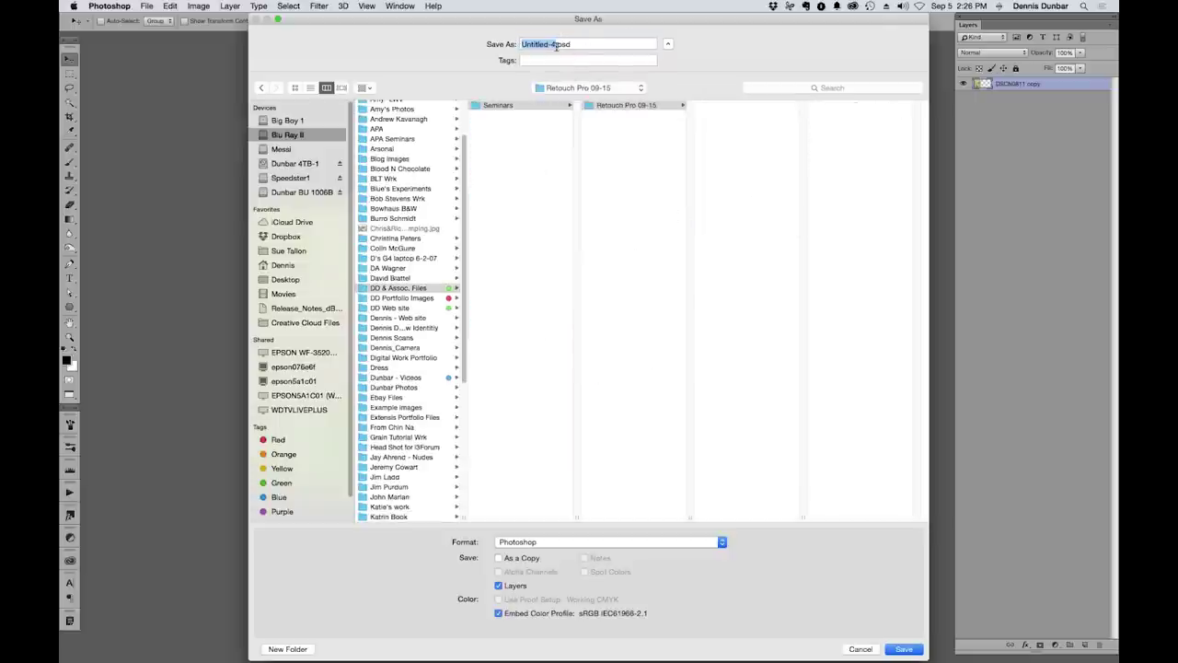
pyautogui.click(538, 543)
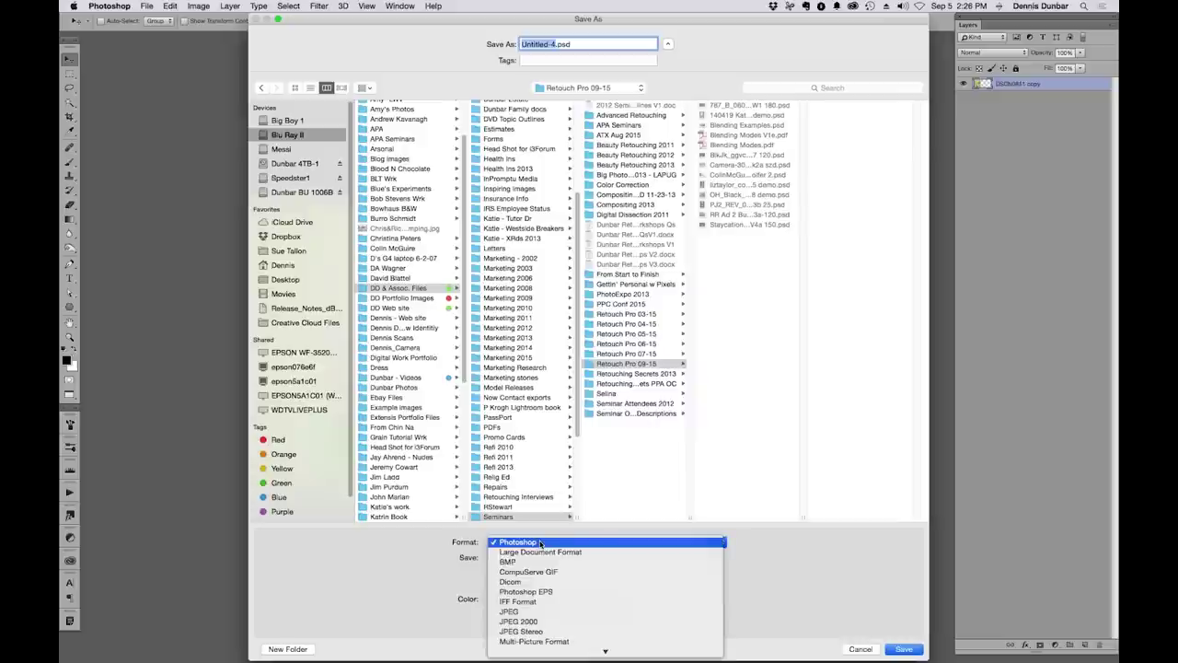
pyautogui.click(529, 611)
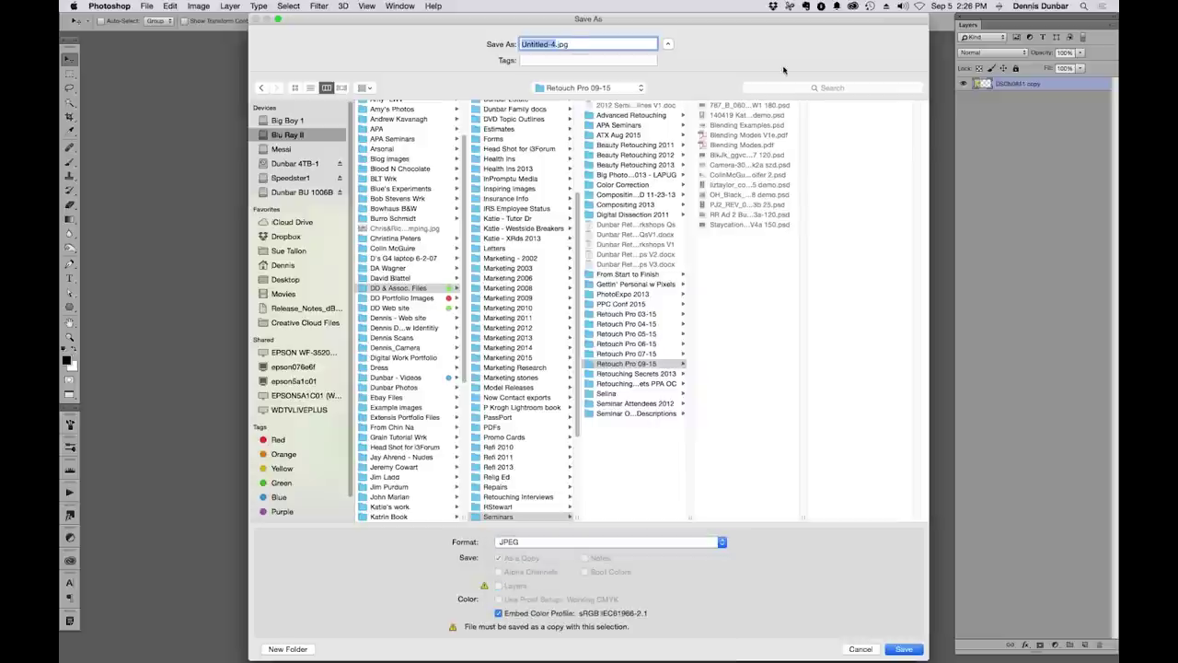
pyautogui.click(903, 649)
# Set JPEG Quality to 2 (Low), confirm, and close Untitled-4
pyautogui.moveTo(745, 357); pyautogui.dragTo(681, 363)
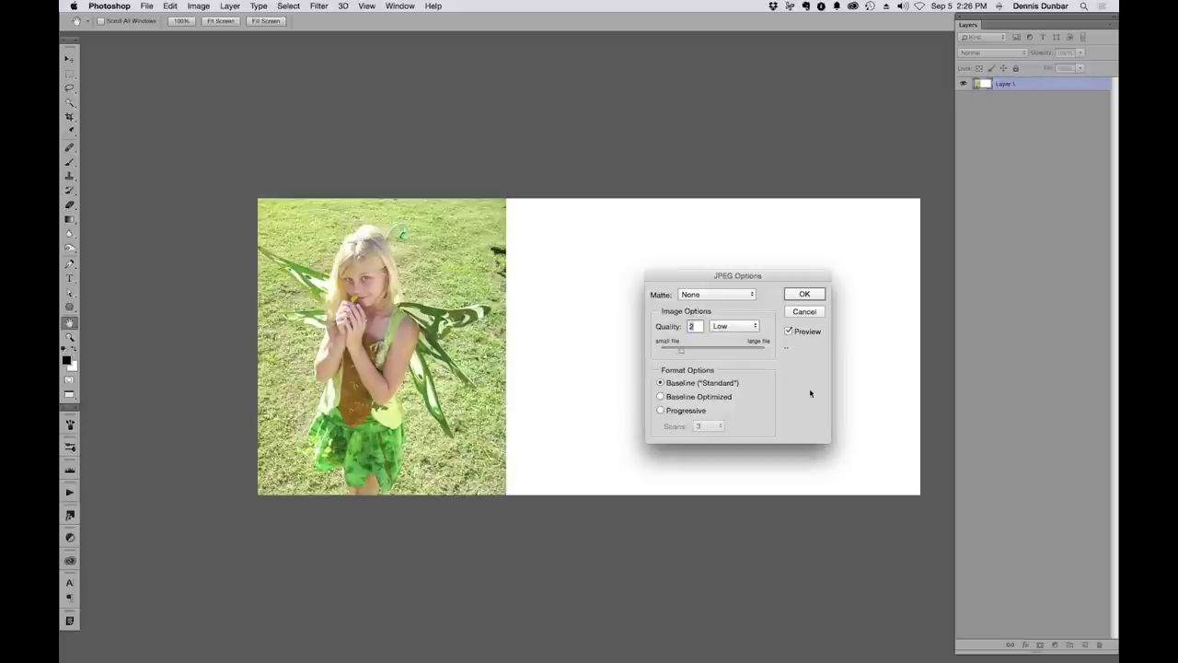
pyautogui.click(815, 293)
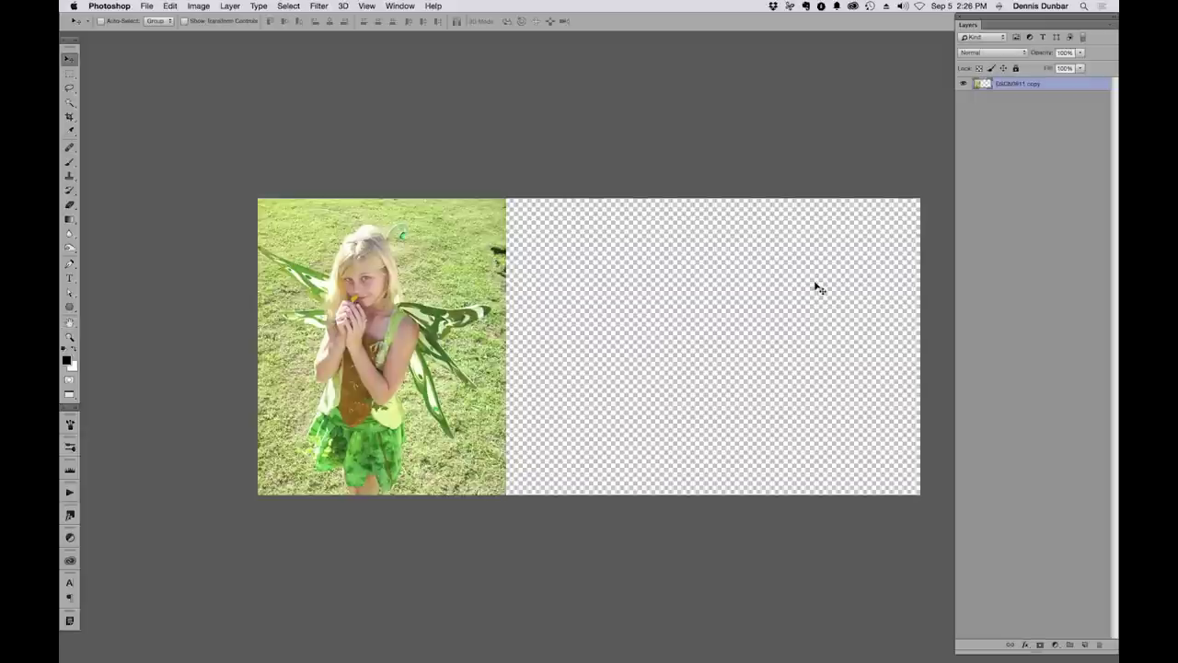
pyautogui.press('super+w')
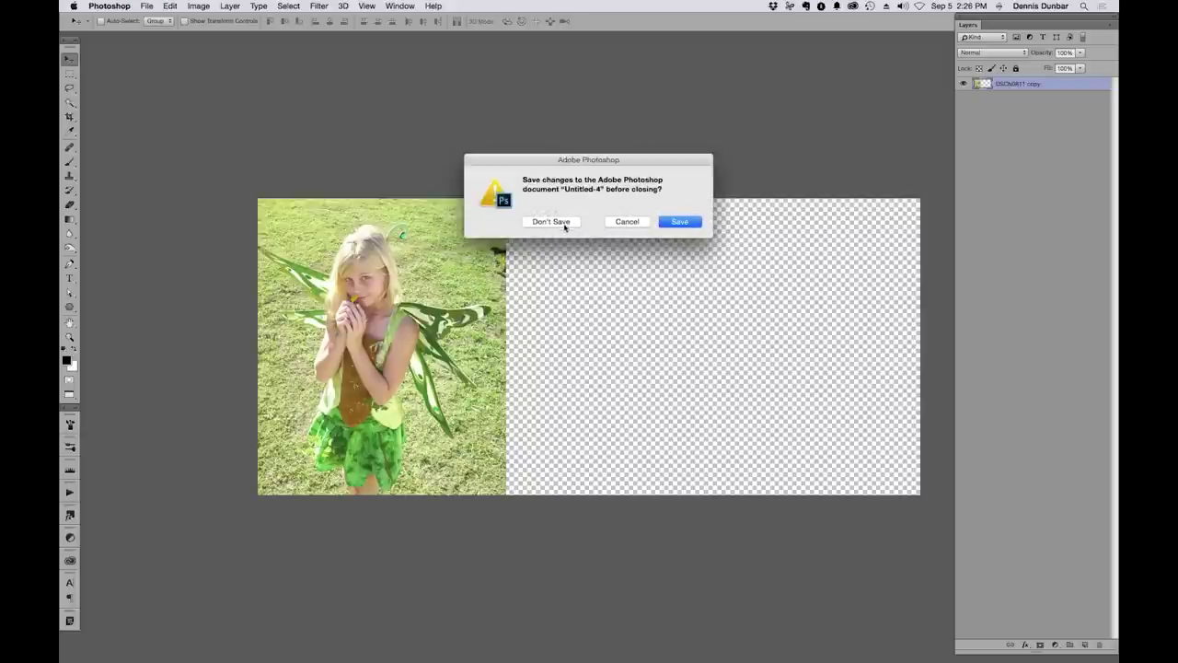
# Discard Untitled-4 without saving and glance at the recent files list
pyautogui.click(550, 222)
pyautogui.click(146, 5)
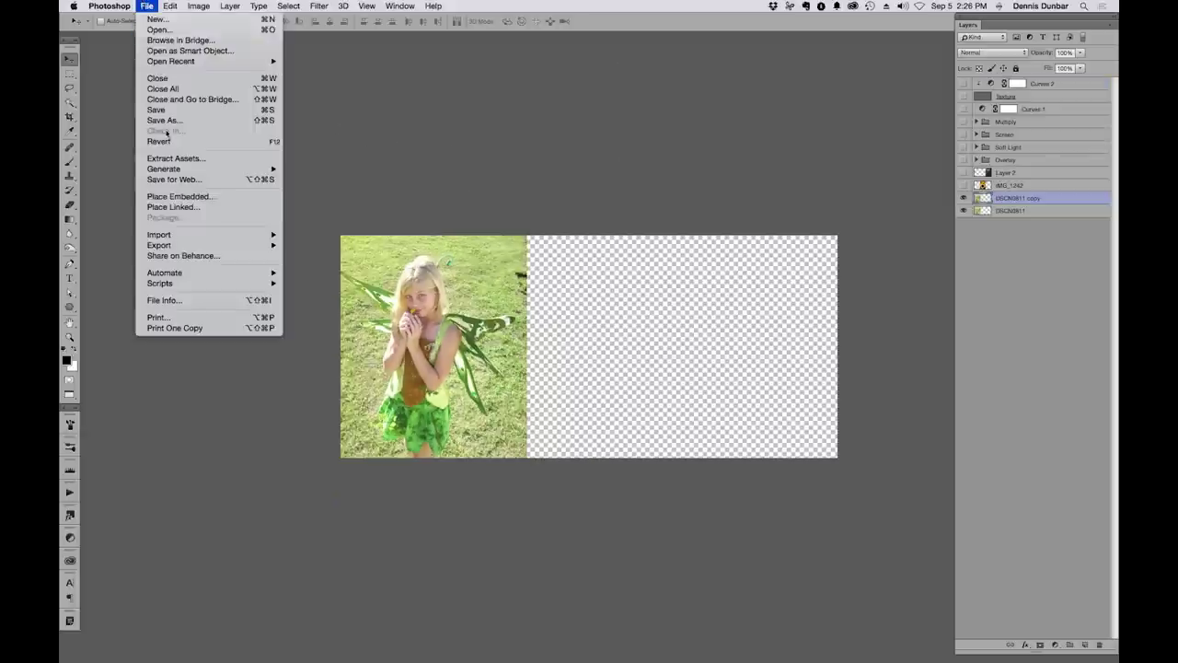
pyautogui.moveTo(164, 61)
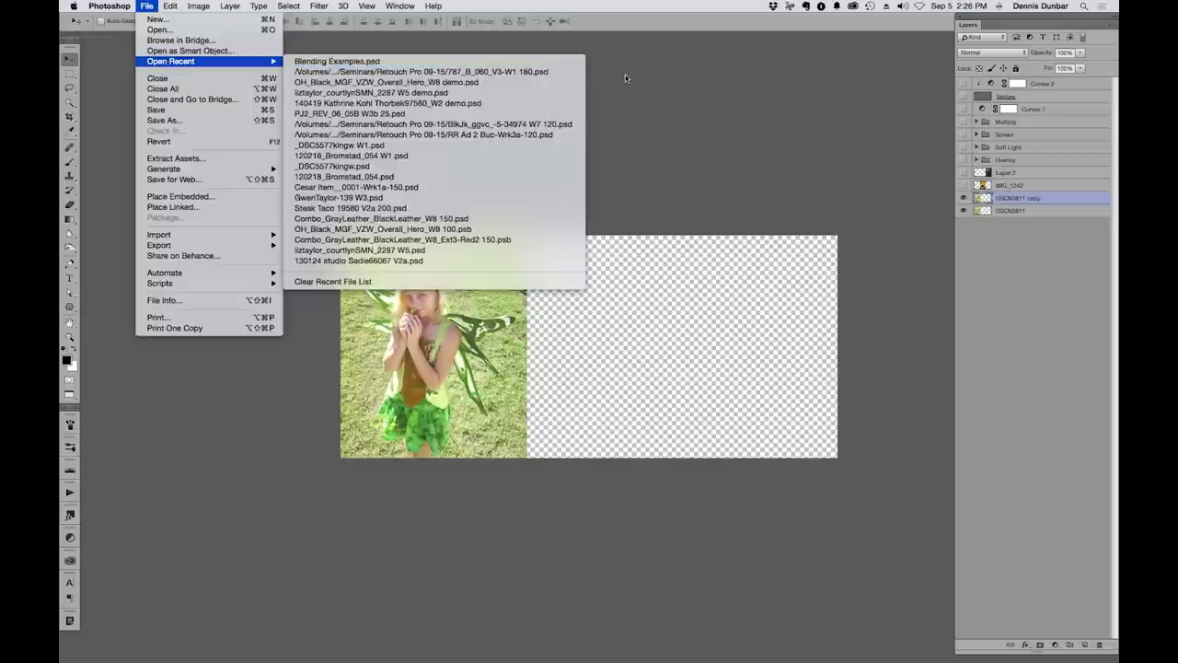
pyautogui.press('Escape')
# Open Untitled-4.jpg from Bridge, keeping its embedded colour profile
pyautogui.press('super+Tab')
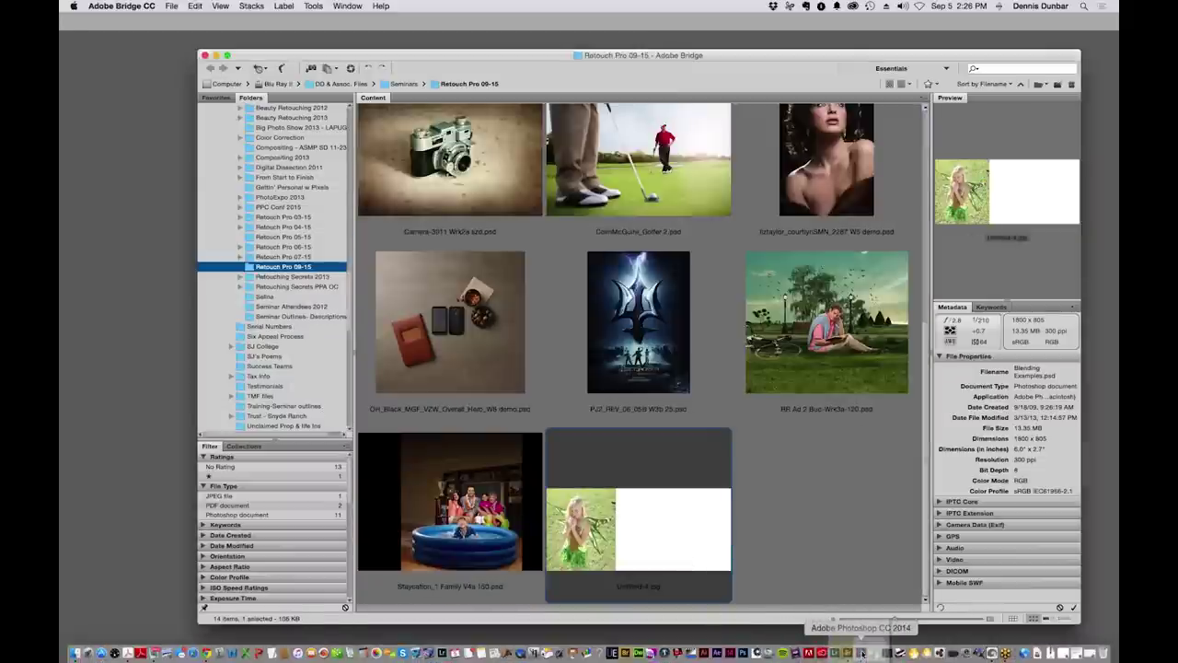
pyautogui.click(847, 651)
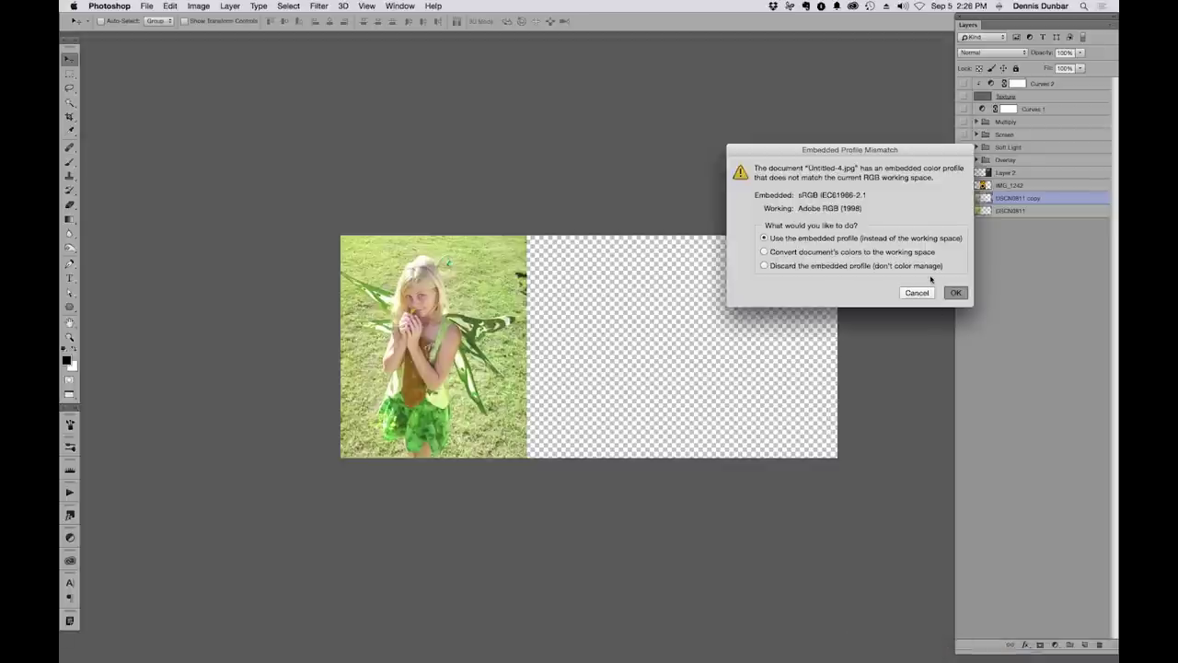
pyautogui.press('Return')
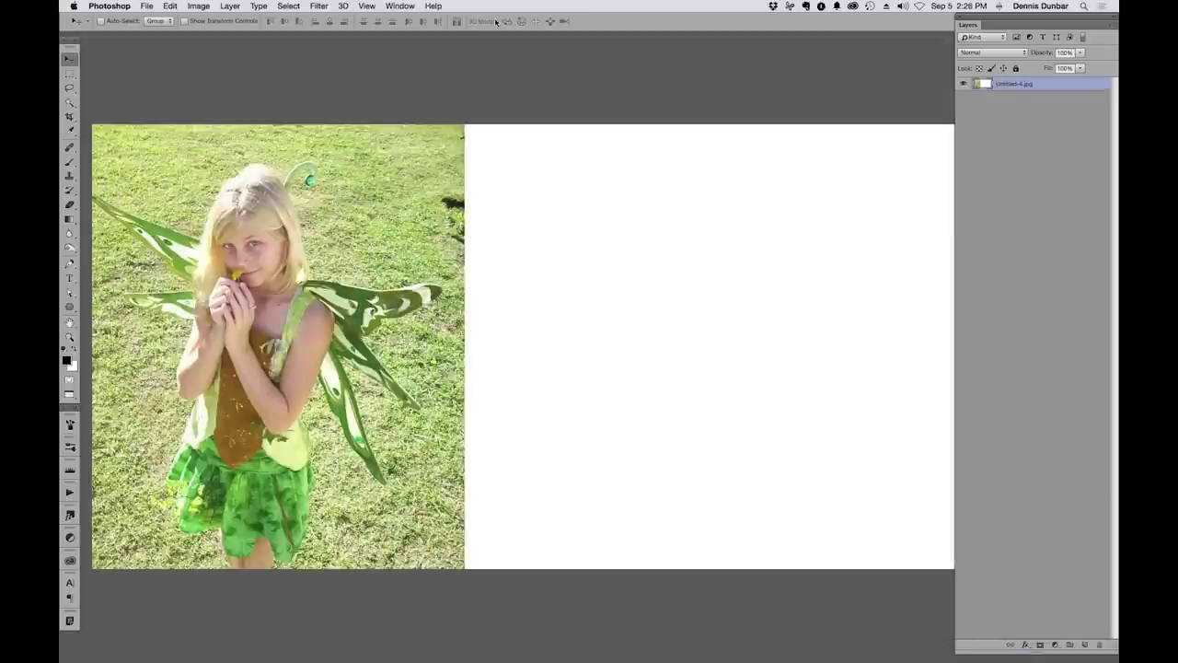
# Drag the Untitled-4.jpg layer into Blending Examples and set it to Difference
pyautogui.press('f')
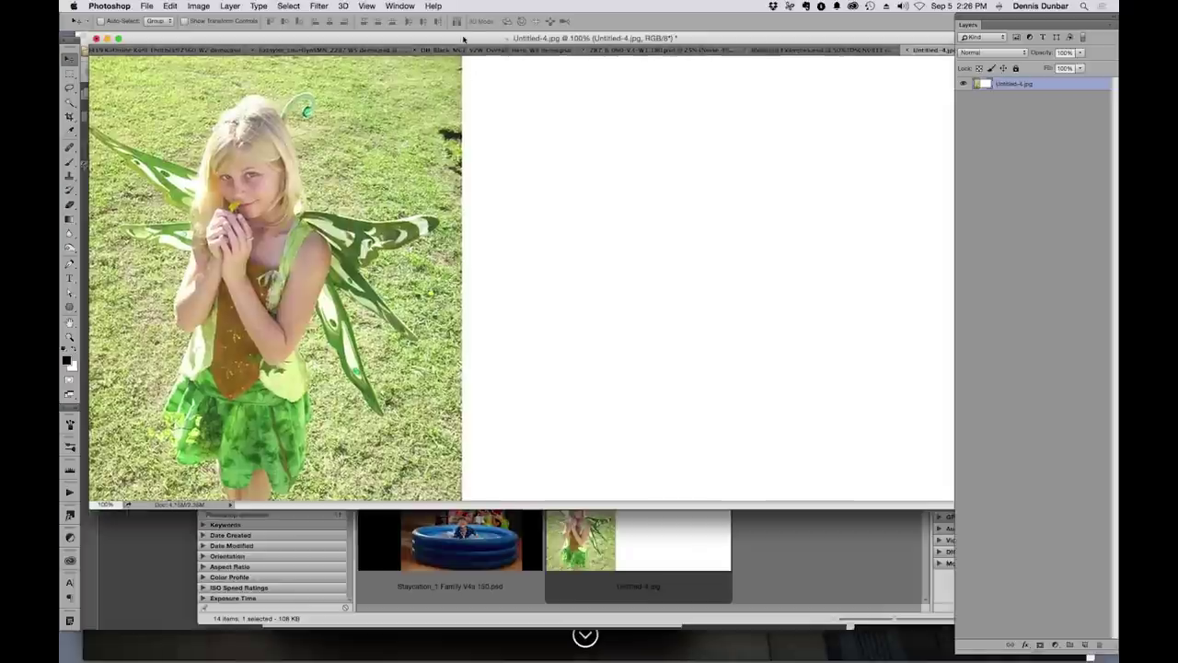
pyautogui.moveTo(913, 51); pyautogui.dragTo(902, 205)
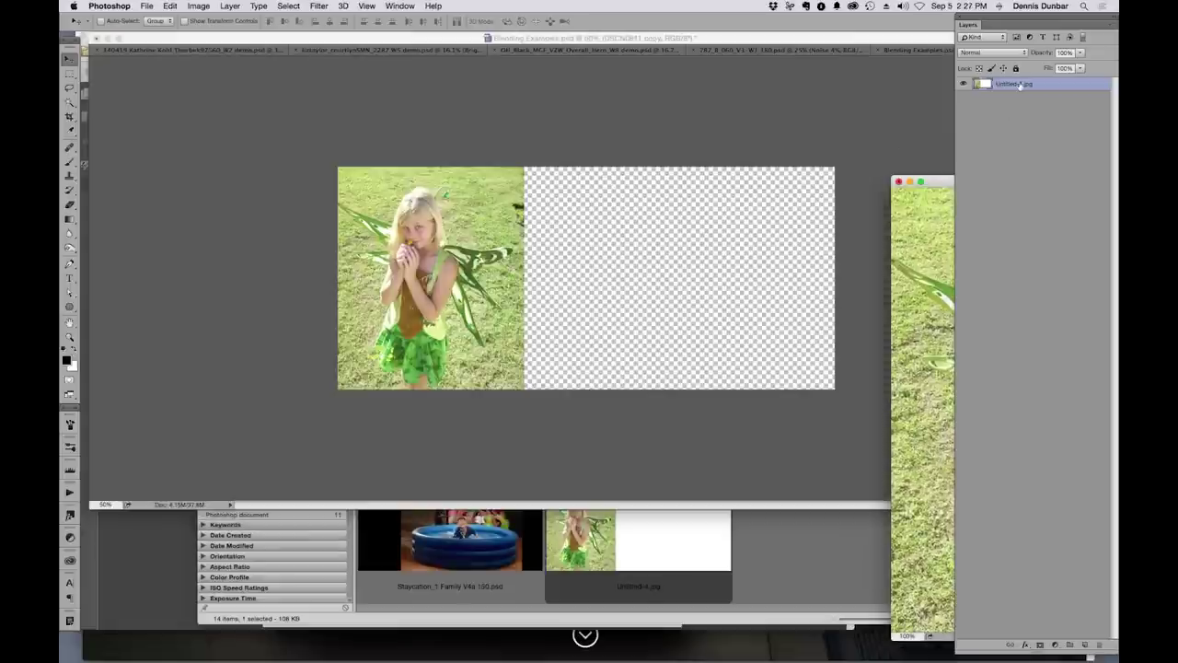
pyautogui.moveTo(1019, 84); pyautogui.dragTo(603, 218)
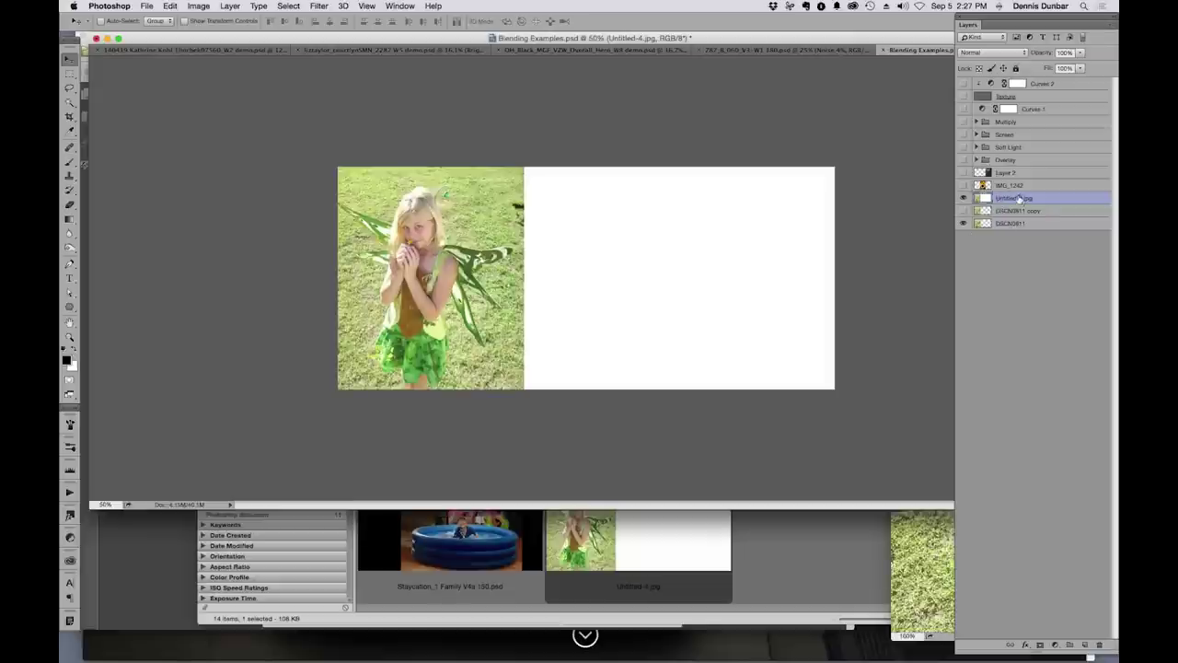
pyautogui.click(984, 55)
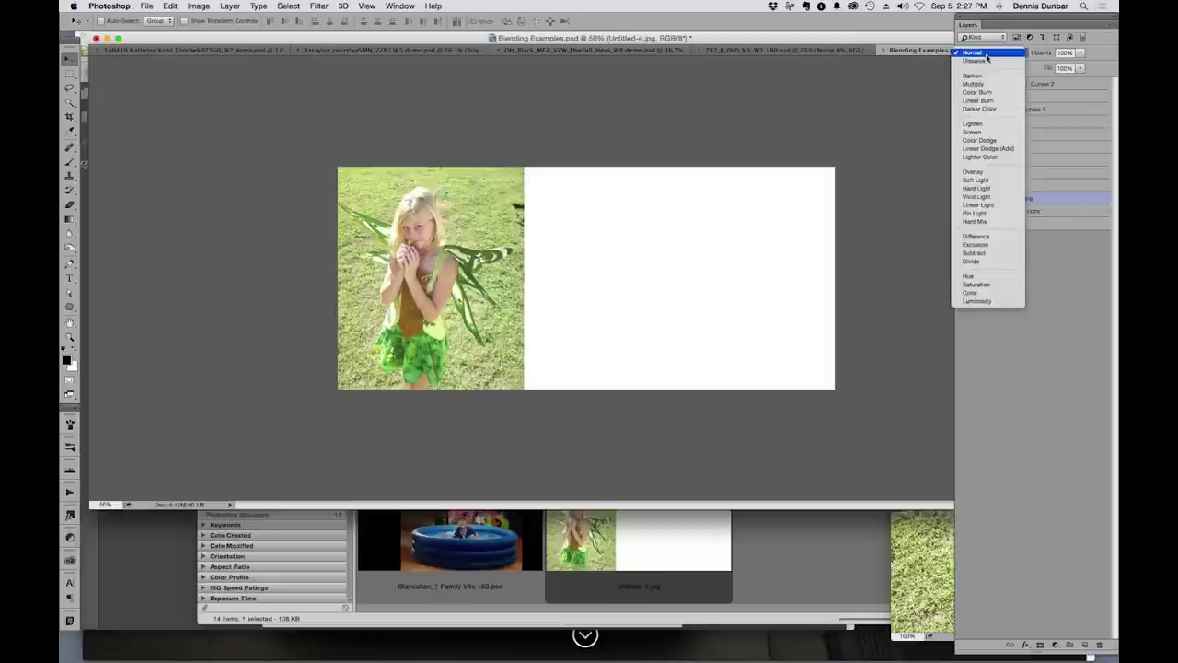
pyautogui.click(1000, 243)
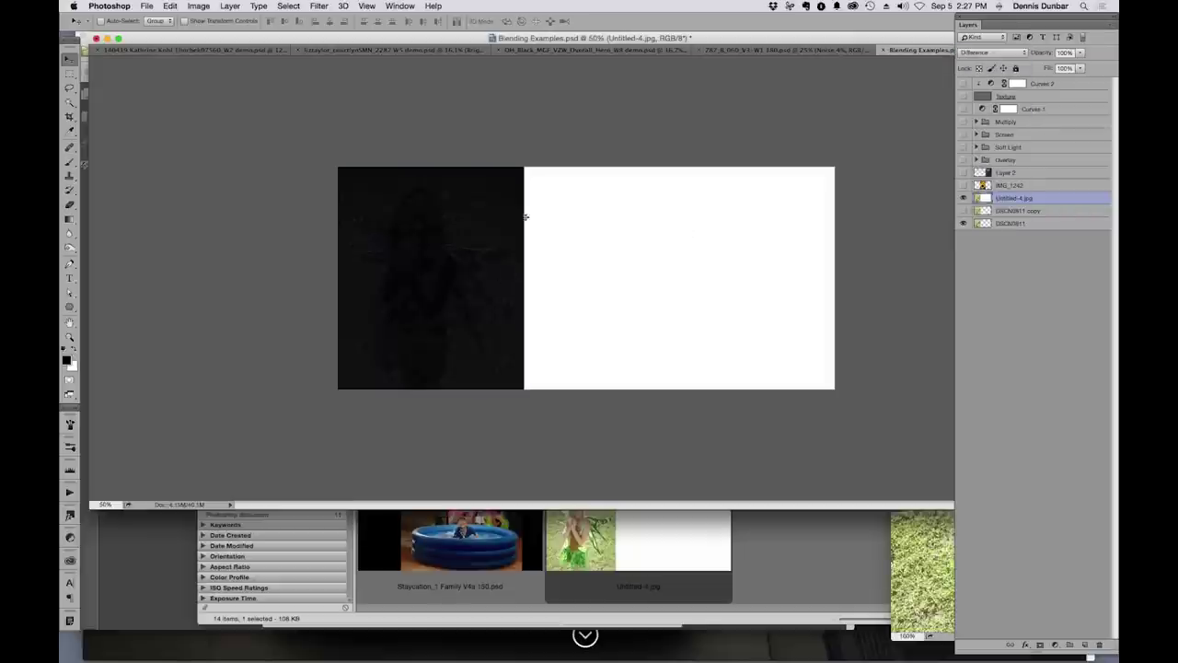
# Zoom into the near-black difference image at around 300% to inspect compression differences
pyautogui.press('z')
pyautogui.moveTo(479, 255); pyautogui.dragTo(915, 482)
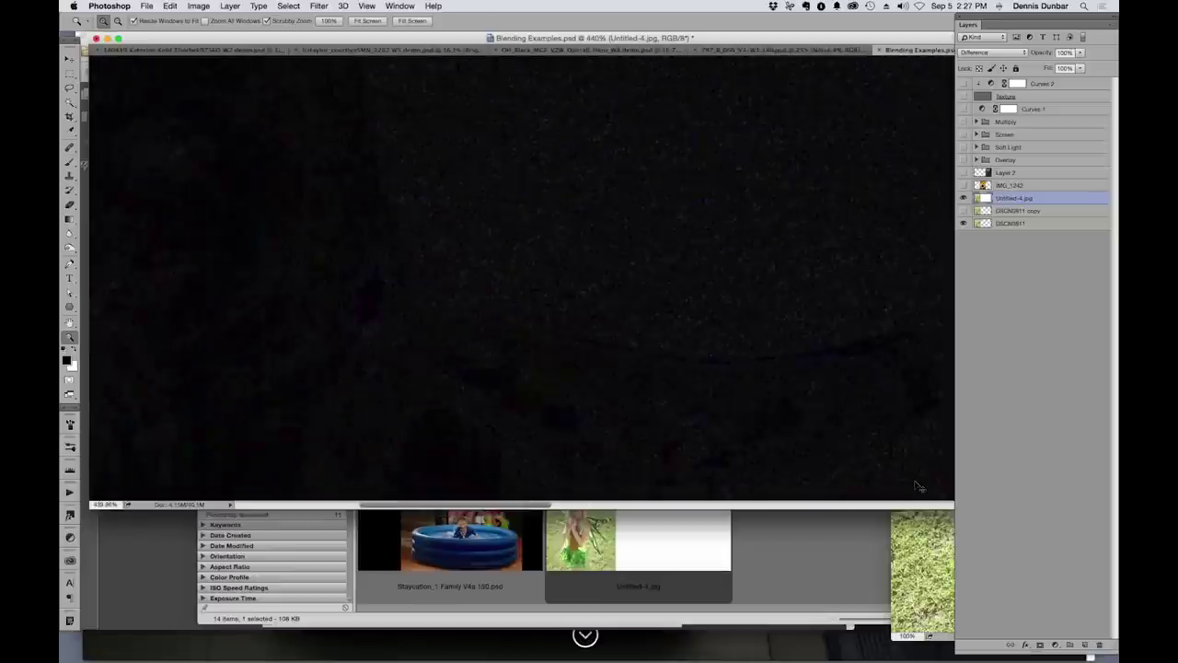
pyautogui.press('super+minus')
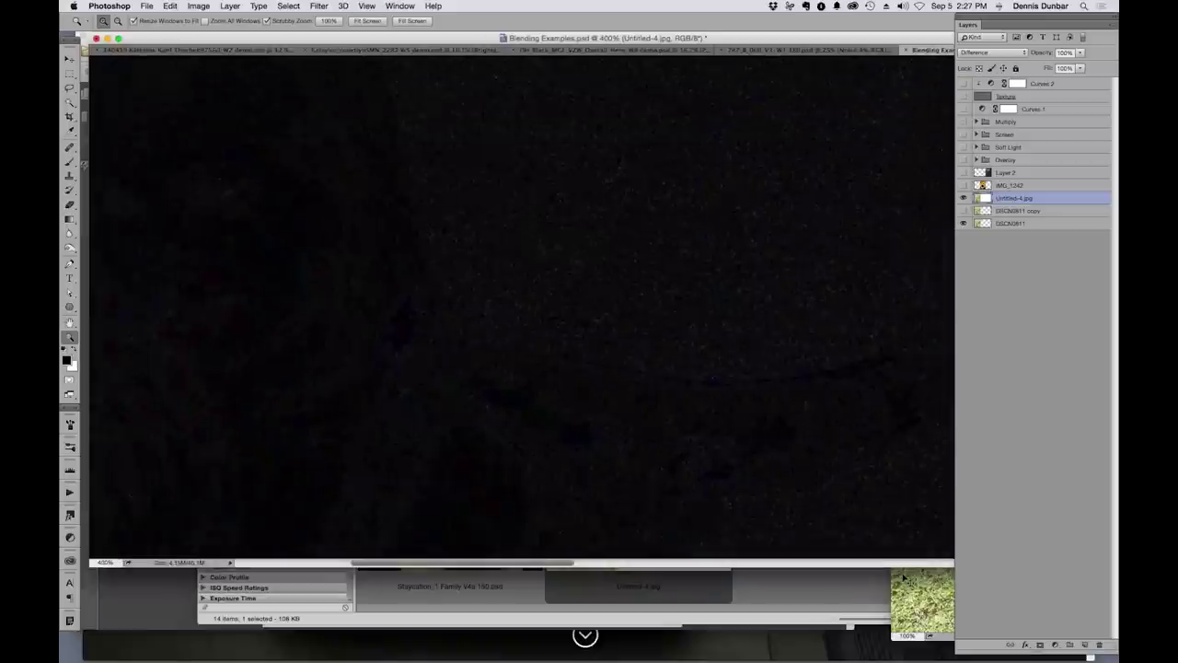
pyautogui.press('super+minus')
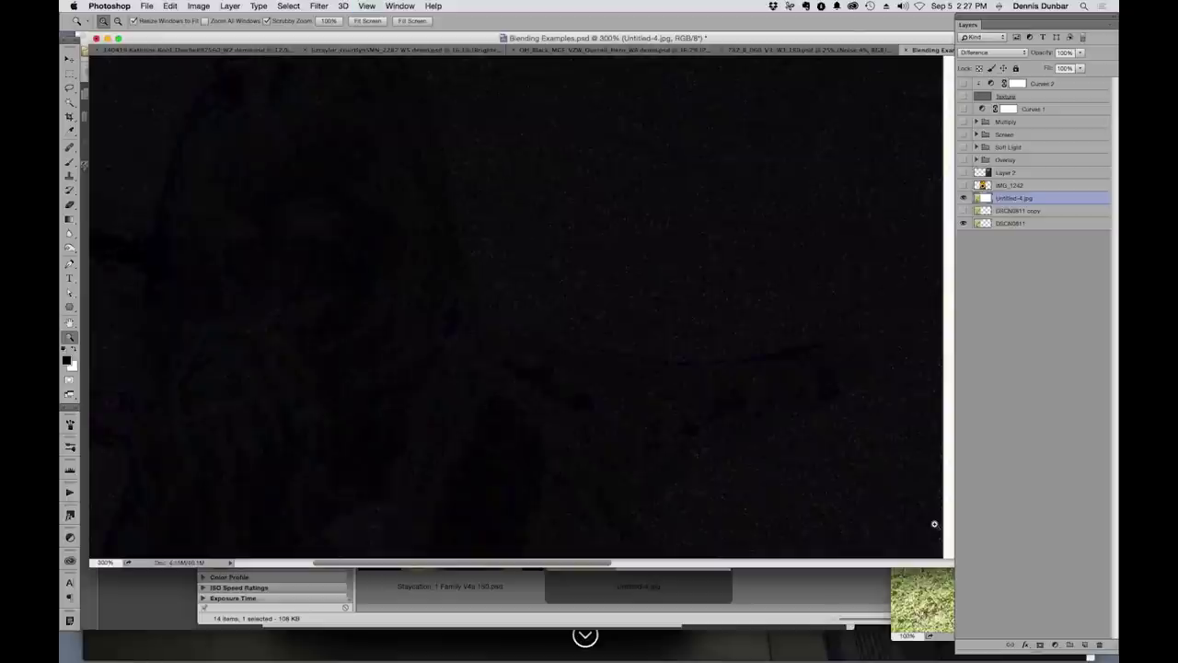
pyautogui.press('f')
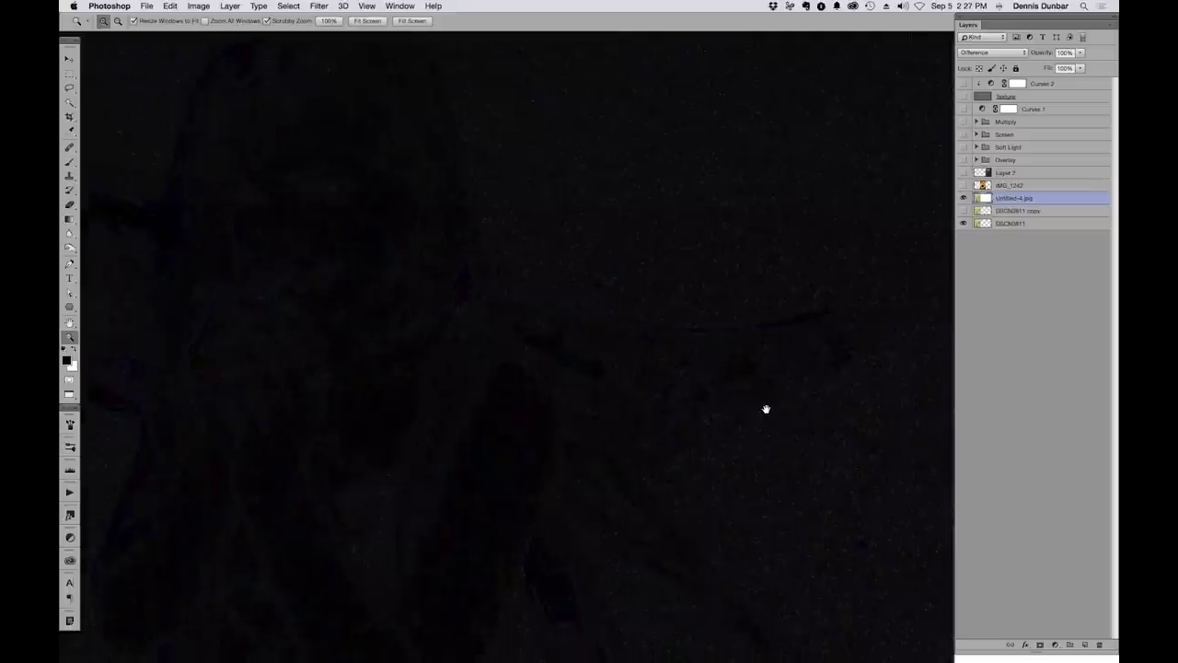
pyautogui.moveTo(755, 576); pyautogui.dragTo(461, 317)
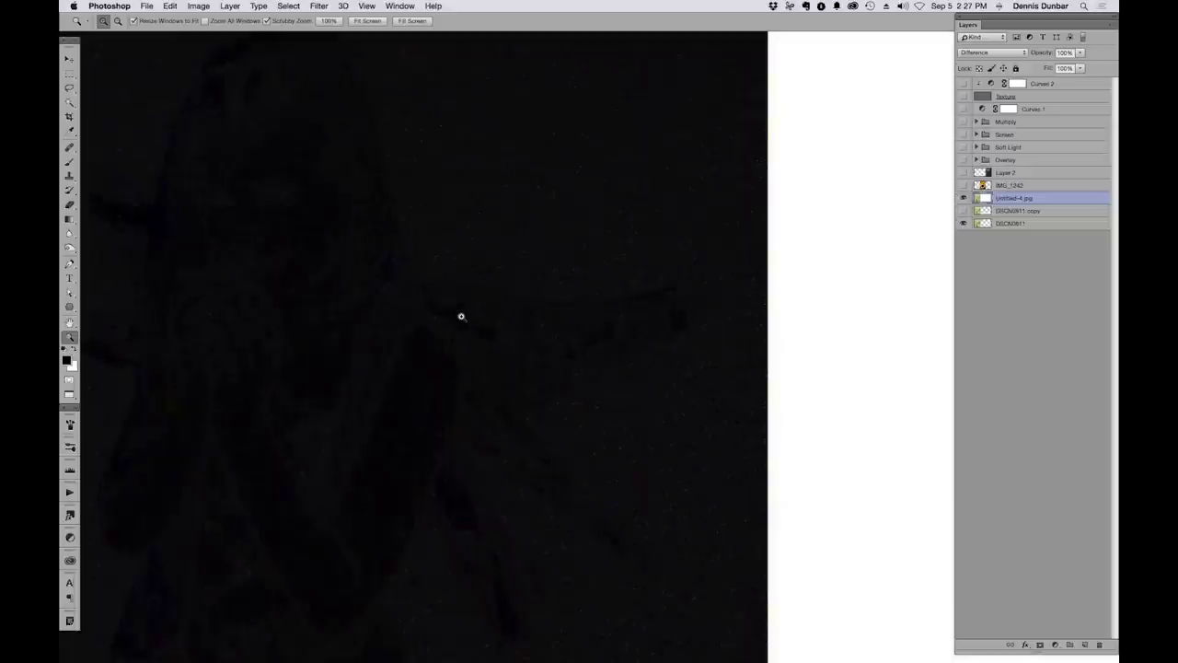
pyautogui.moveTo(461, 316); pyautogui.dragTo(723, 282)
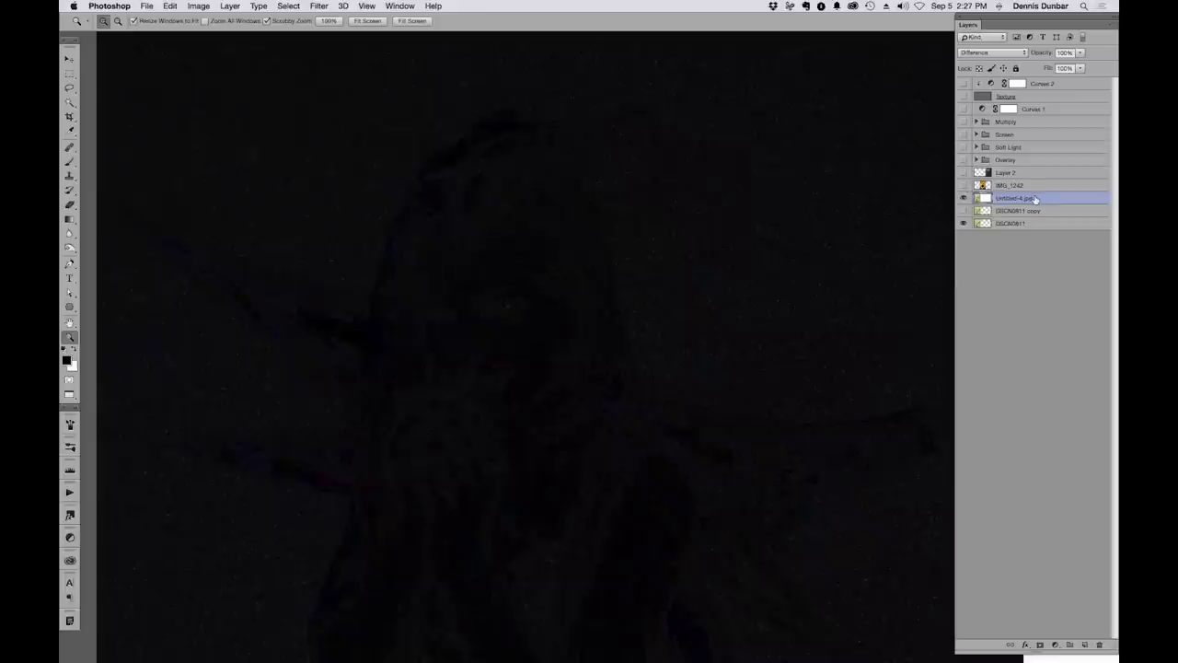
pyautogui.click(1056, 644)
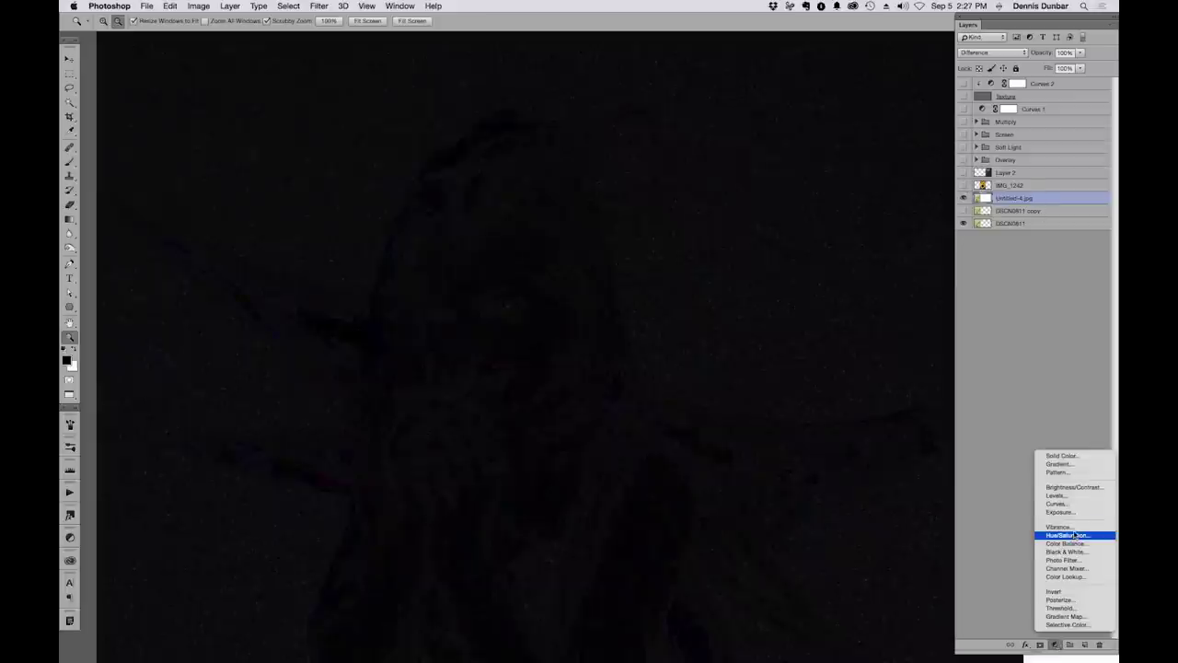
# Add Curves 3 clipped to the JPEG layer, moving the top point to input 78, output 255
pyautogui.keyDown('alt'); pyautogui.click(1056, 504); pyautogui.keyUp('alt')
pyautogui.click(565, 122)
pyautogui.click(734, 103)
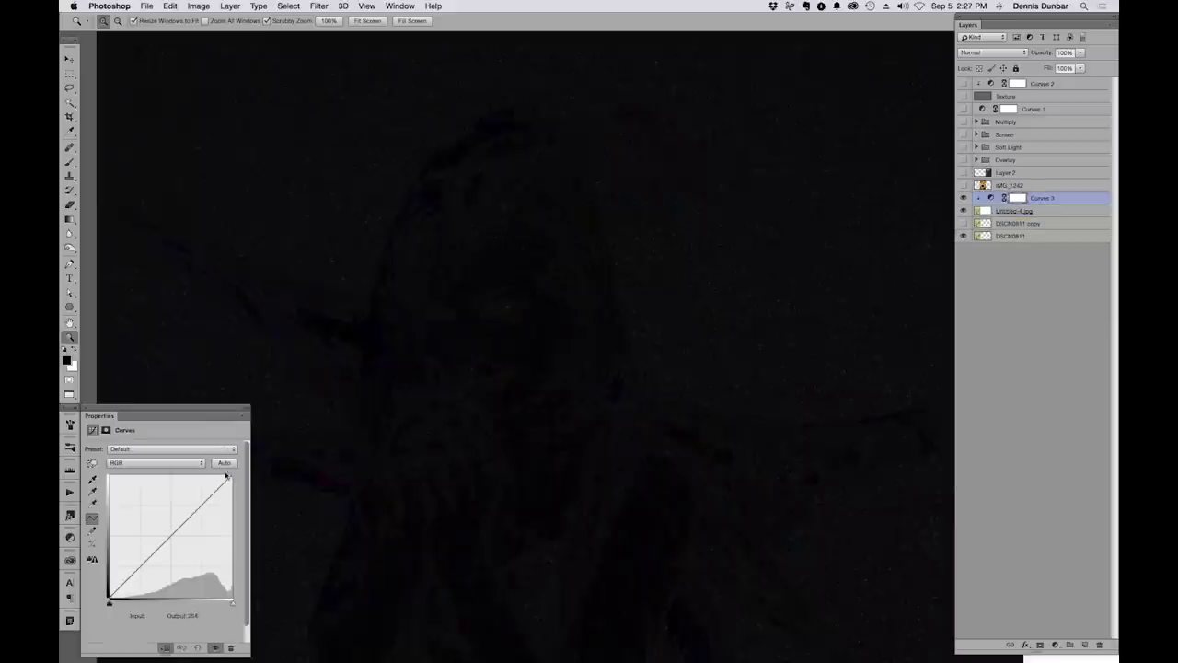
pyautogui.moveTo(227, 475); pyautogui.dragTo(153, 476)
pyautogui.hotkey('ctrl', 'alt', 'z')
pyautogui.hotkey('ctrl', 'alt', 'z')
pyautogui.hotkey('ctrl', 'alt', 'z')
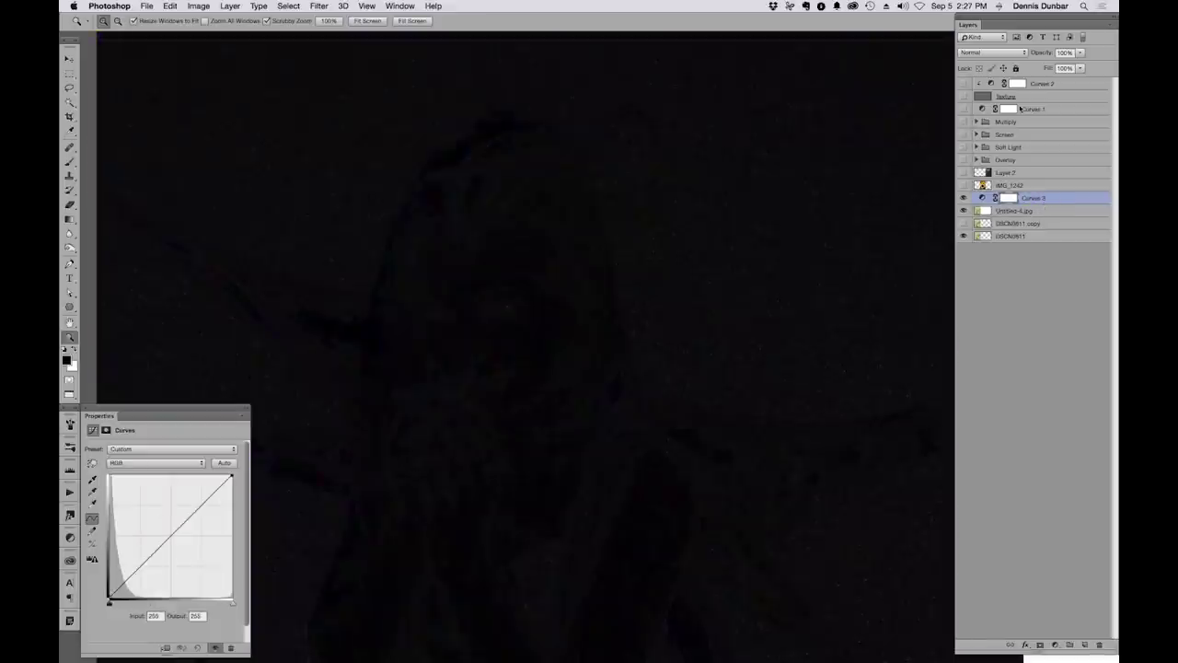
pyautogui.moveTo(232, 476); pyautogui.dragTo(158, 463)
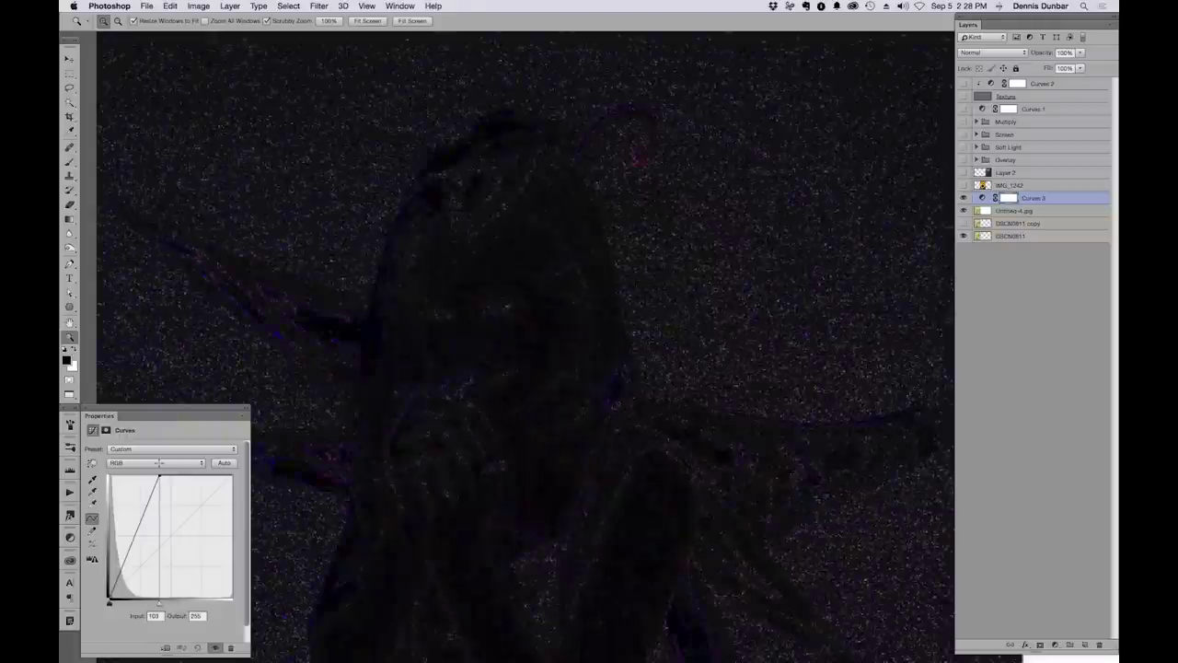
pyautogui.moveTo(158, 462); pyautogui.dragTo(146, 463)
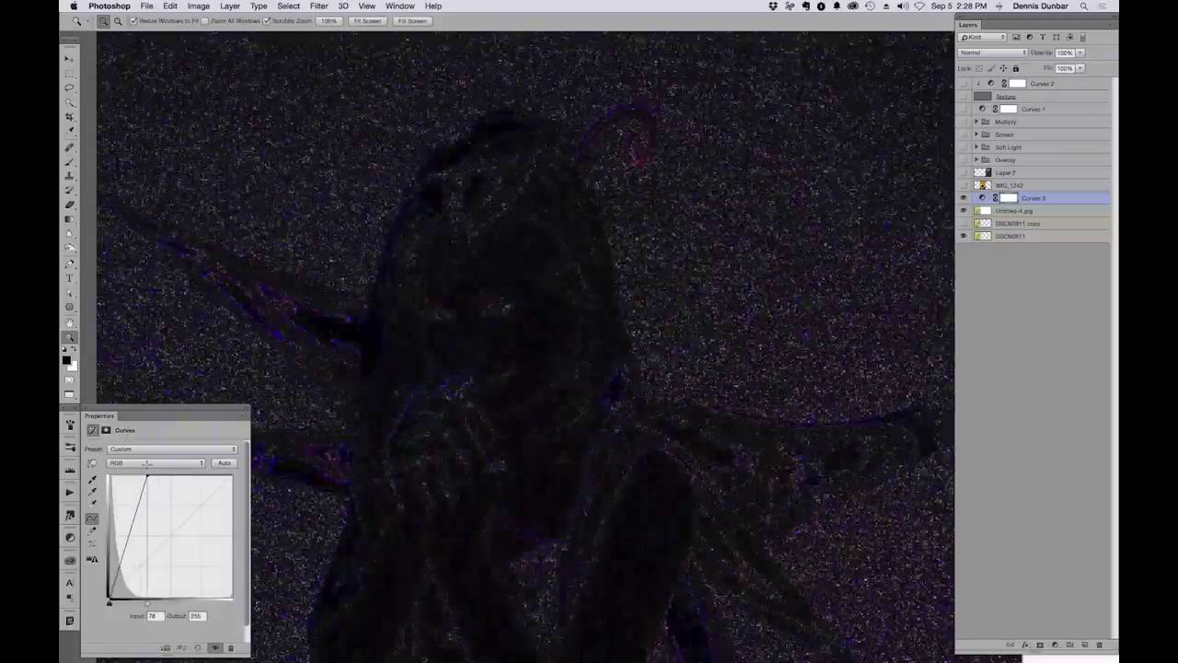
# Set the Untitled-4.jpg layer's blend mode back to Normal
pyautogui.click(1012, 211)
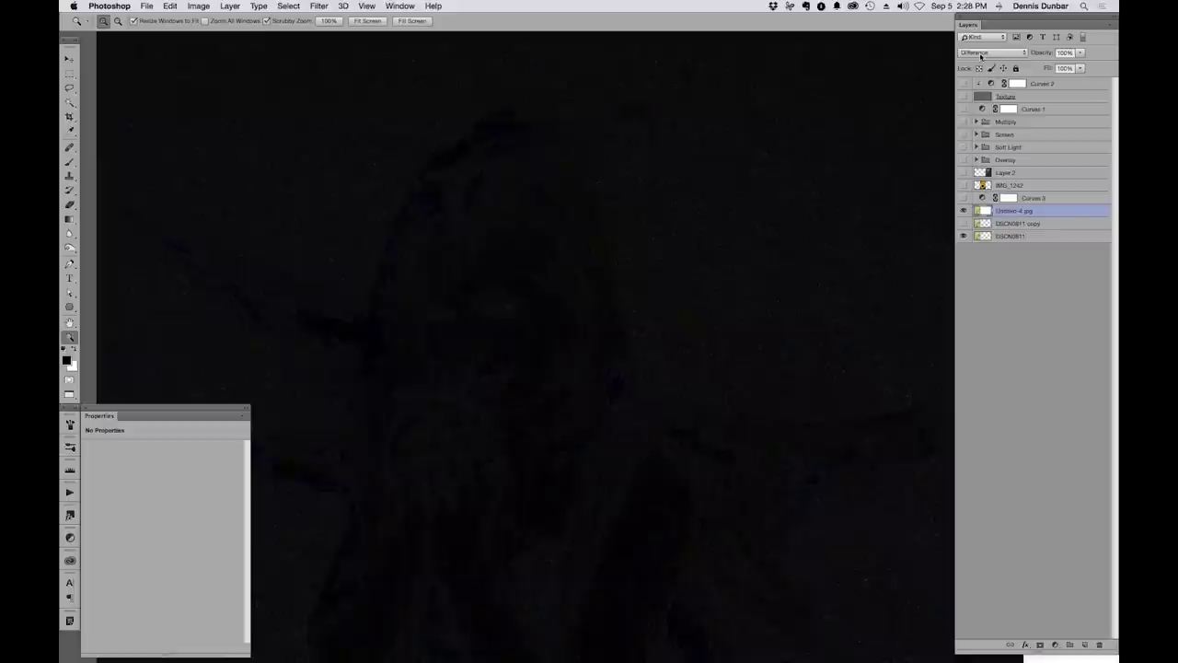
pyautogui.click(992, 53)
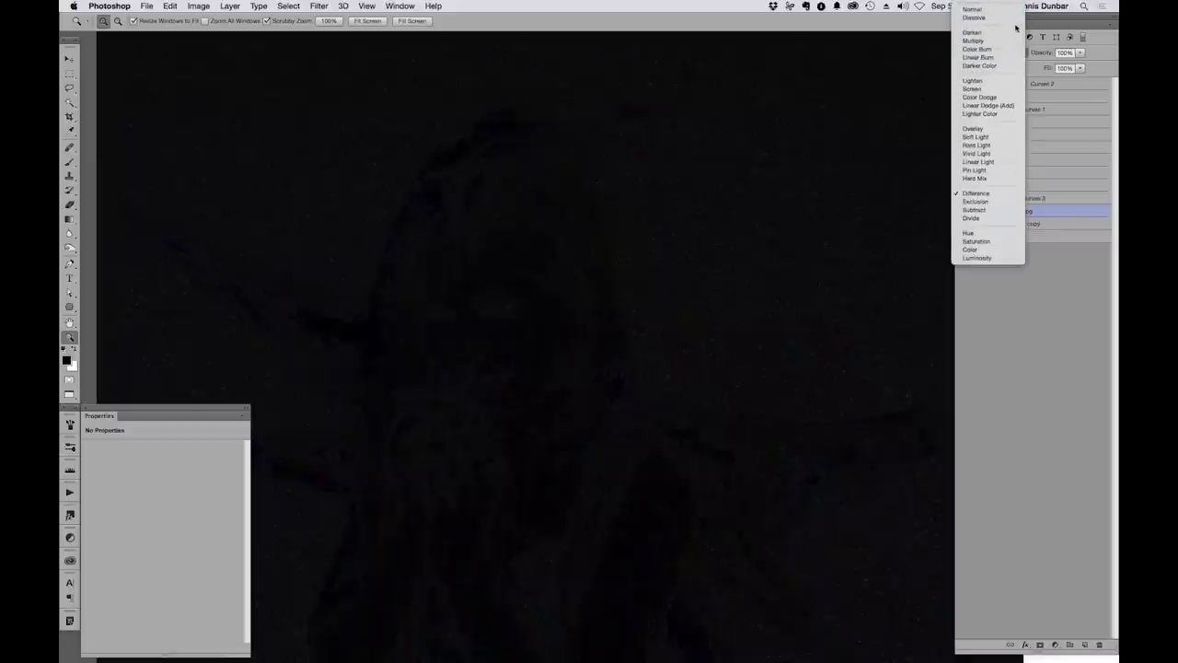
pyautogui.click(982, 9)
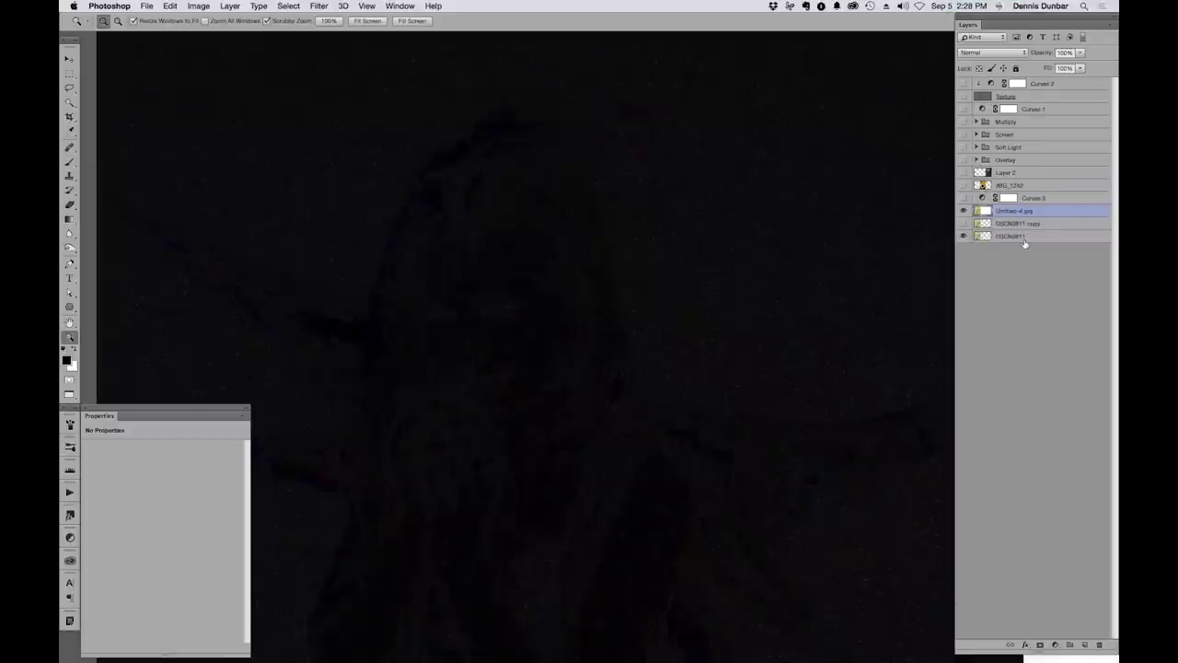
pyautogui.click(978, 213)
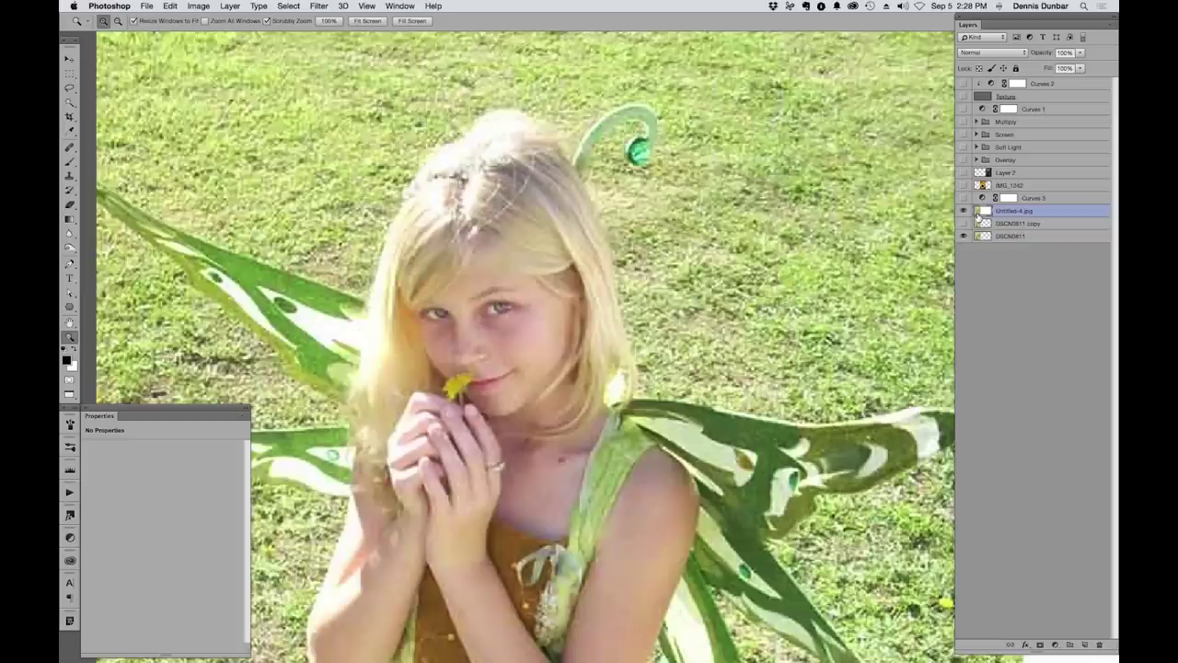
# Toggle the JPEG layer on and off, zoomed in on her face, to compare against the original
pyautogui.click(964, 211)
pyautogui.click(964, 211)
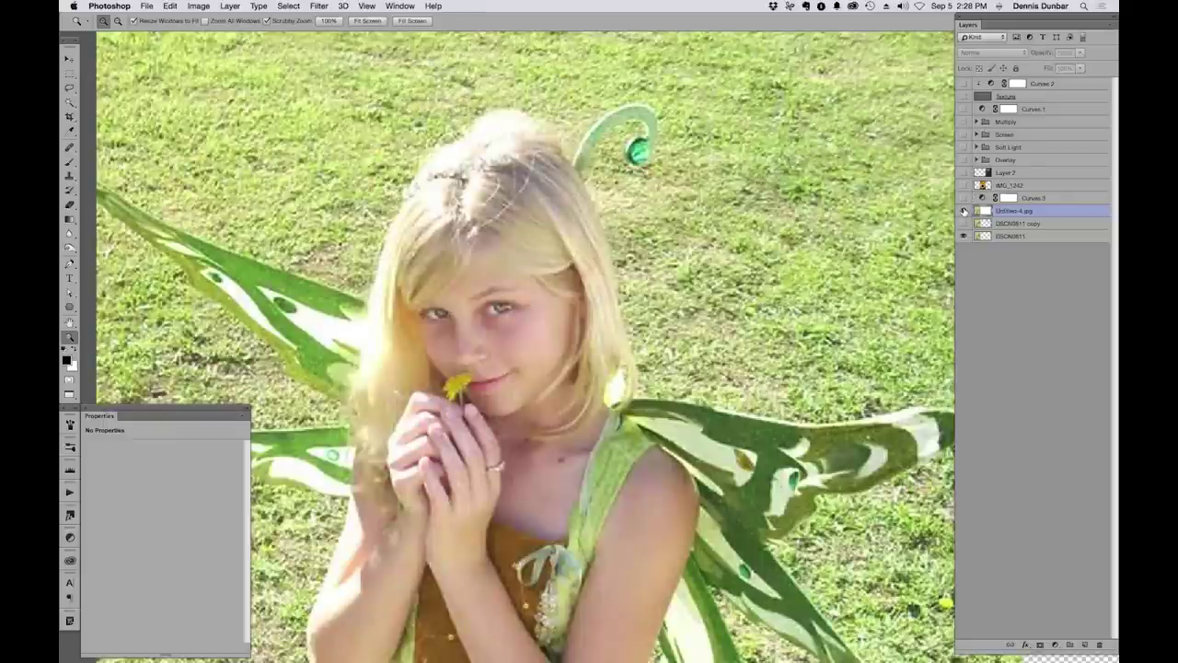
pyautogui.click(964, 210)
pyautogui.moveTo(495, 255); pyautogui.dragTo(508, 258)
pyautogui.click(507, 259)
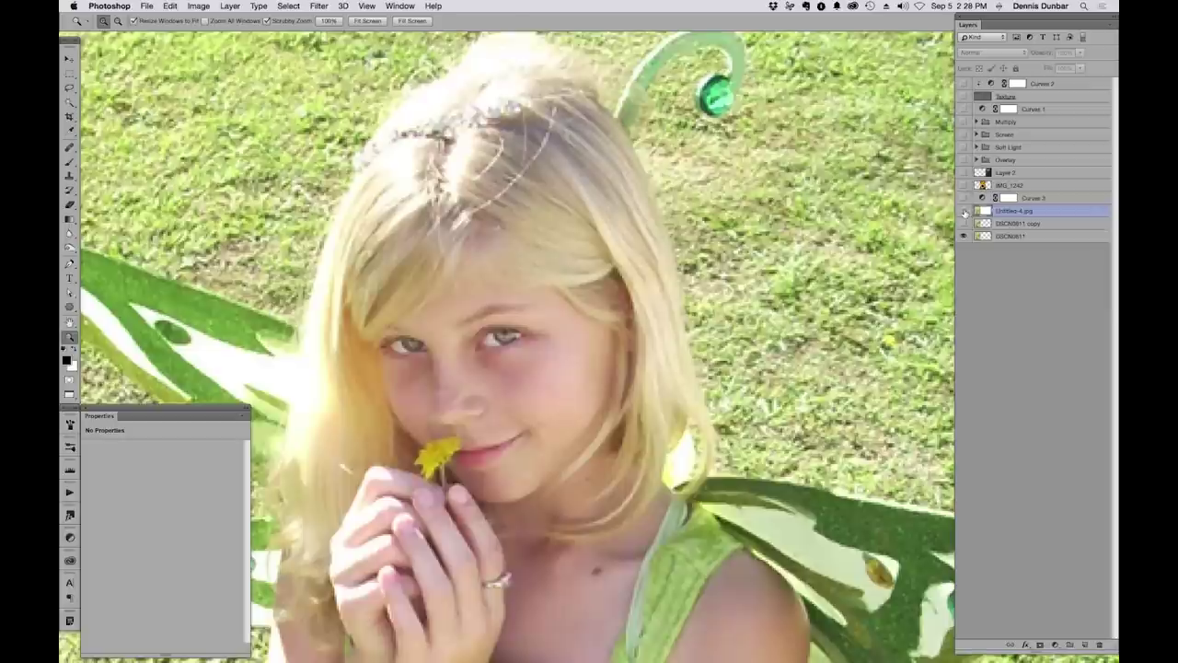
pyautogui.click(964, 212)
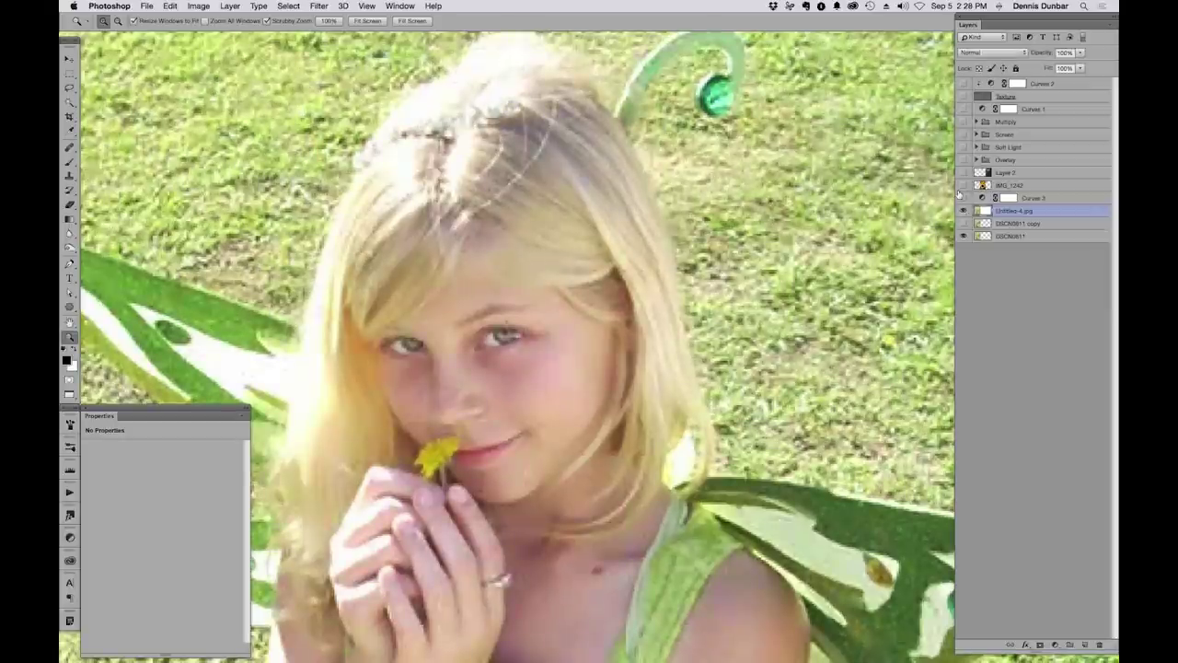
pyautogui.press('super+1')
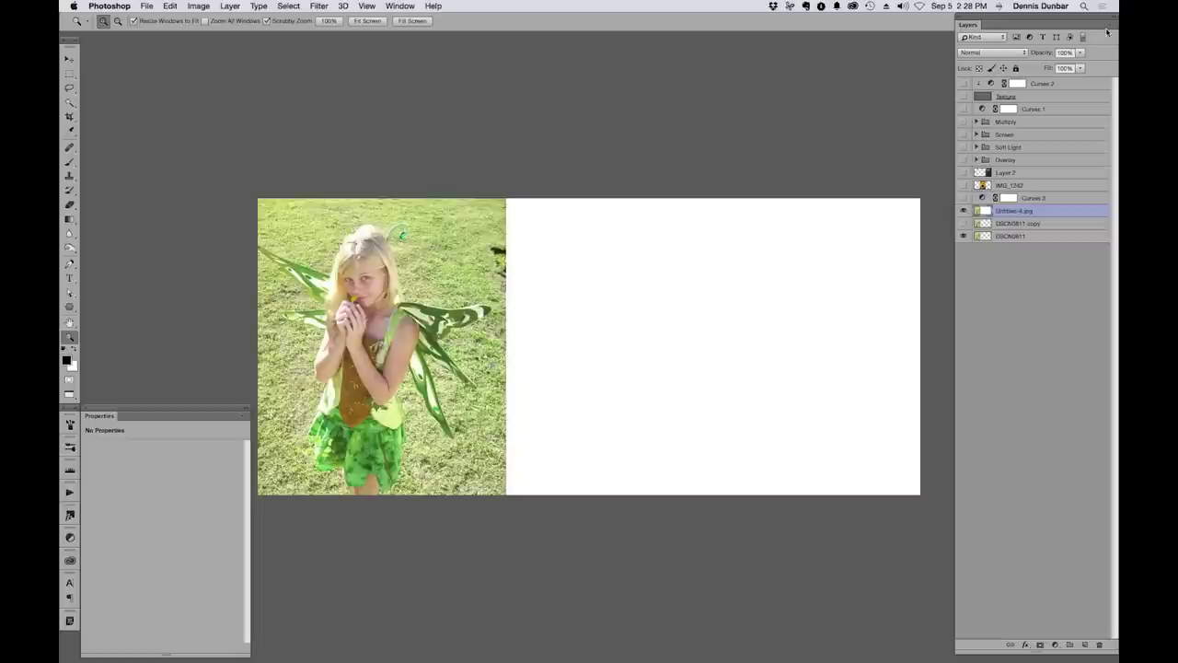
# Hide the Untitled-4.jpg layer and switch to the dunbardigital.com home page in Google Chrome
pyautogui.click(964, 210)
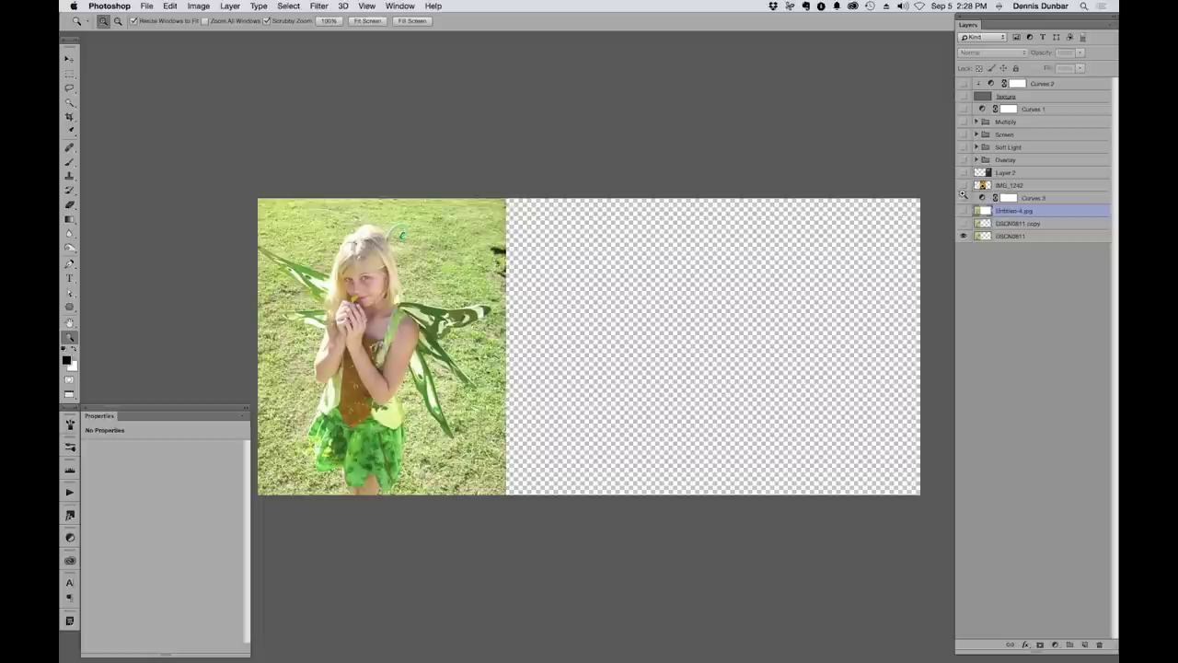
pyautogui.press('super+Tab')
pyautogui.press('super+Tab')
pyautogui.press('super+Tab')
pyautogui.press('super+Tab')
pyautogui.press('super+Tab')
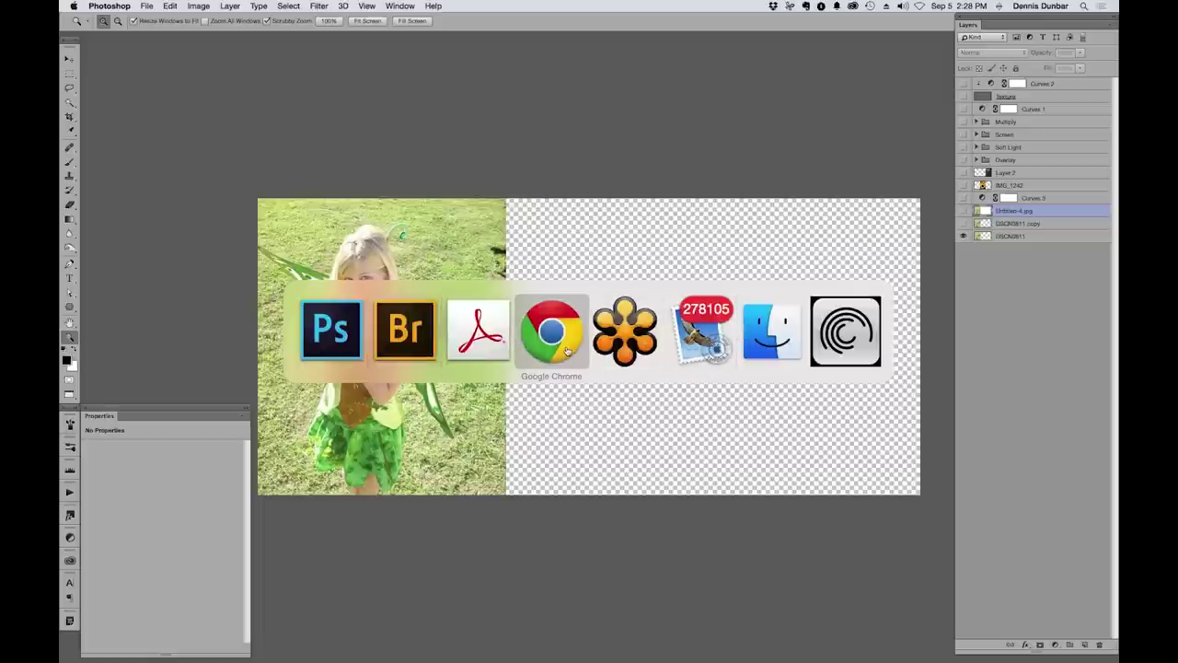
pyautogui.click(568, 351)
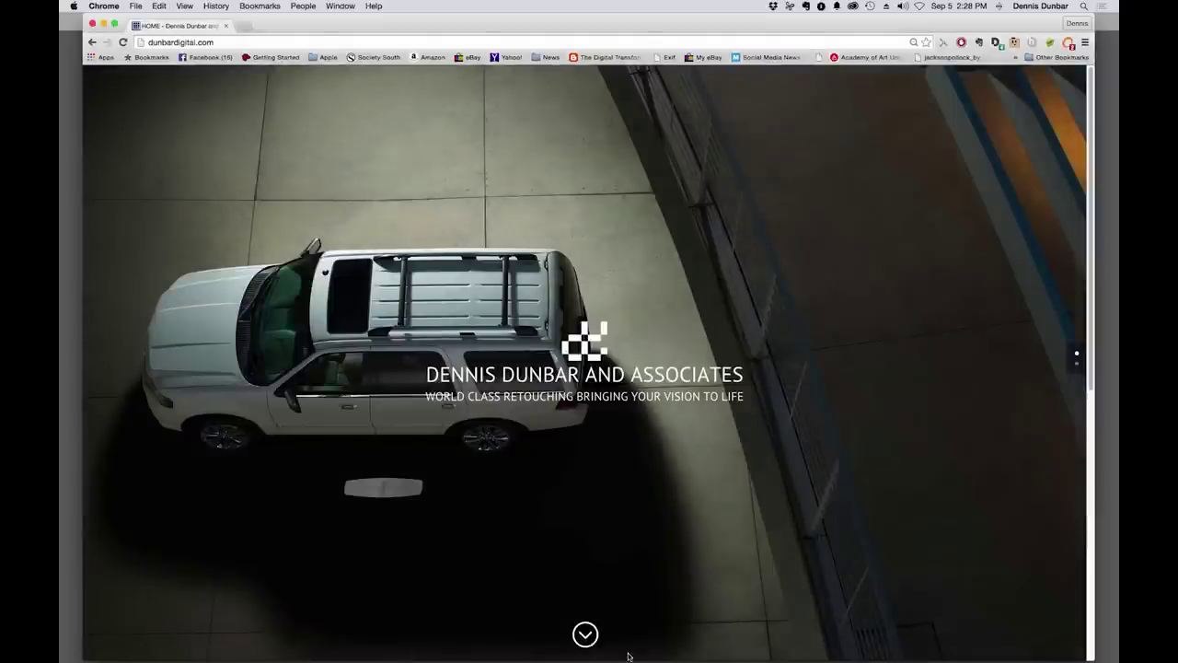
pyautogui.click(586, 634)
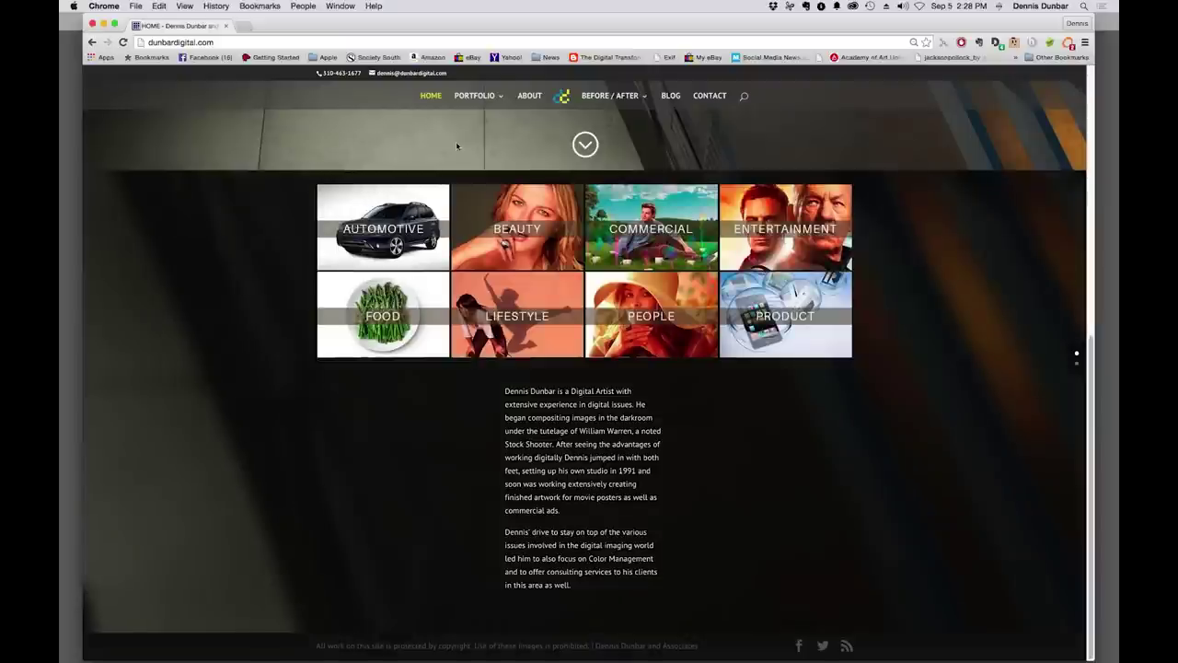
# Go to the COMPOSITES page under the site's BEFORE / AFTER menu
pyautogui.moveTo(485, 98)
pyautogui.moveTo(615, 99)
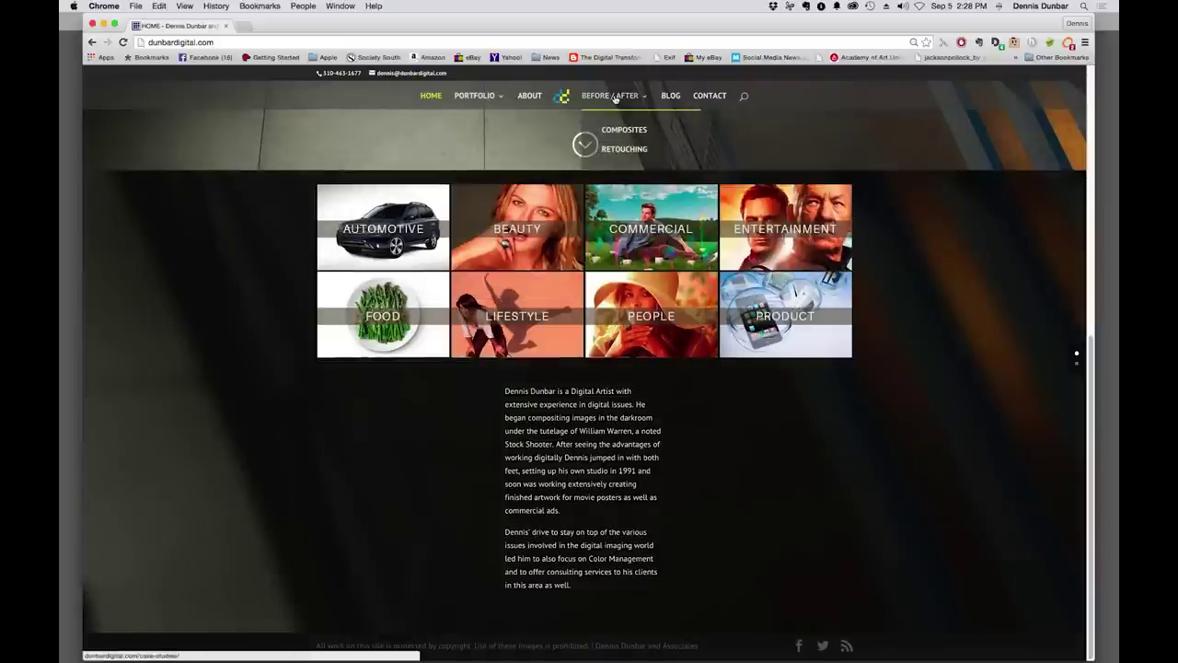
pyautogui.click(626, 134)
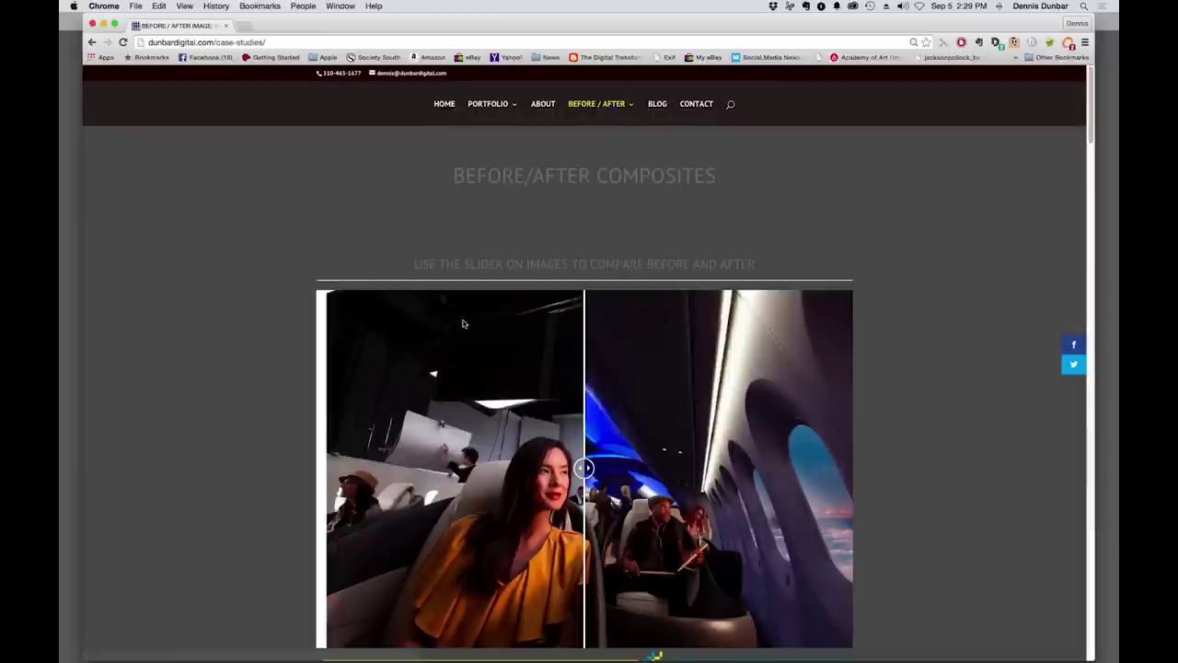
# Scroll through the before/after composite sliders, then go to the BLOG page
pyautogui.scroll(-2, 985, 326)
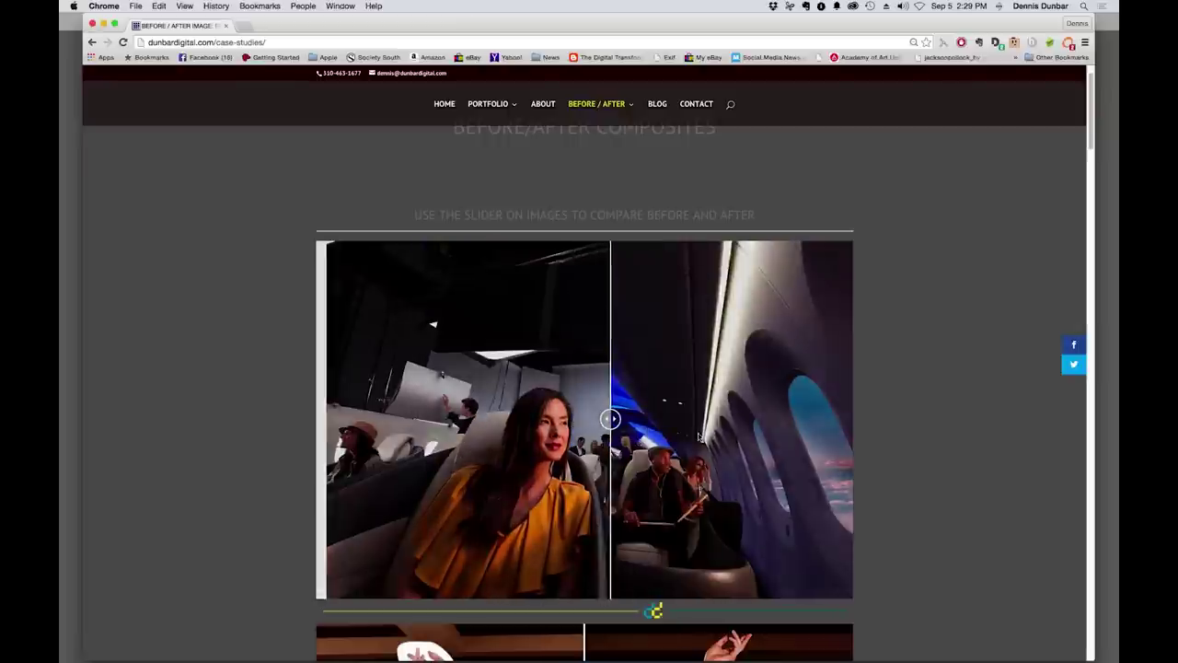
pyautogui.scroll(-1, 713, 419)
pyautogui.scroll(-15, 713, 418)
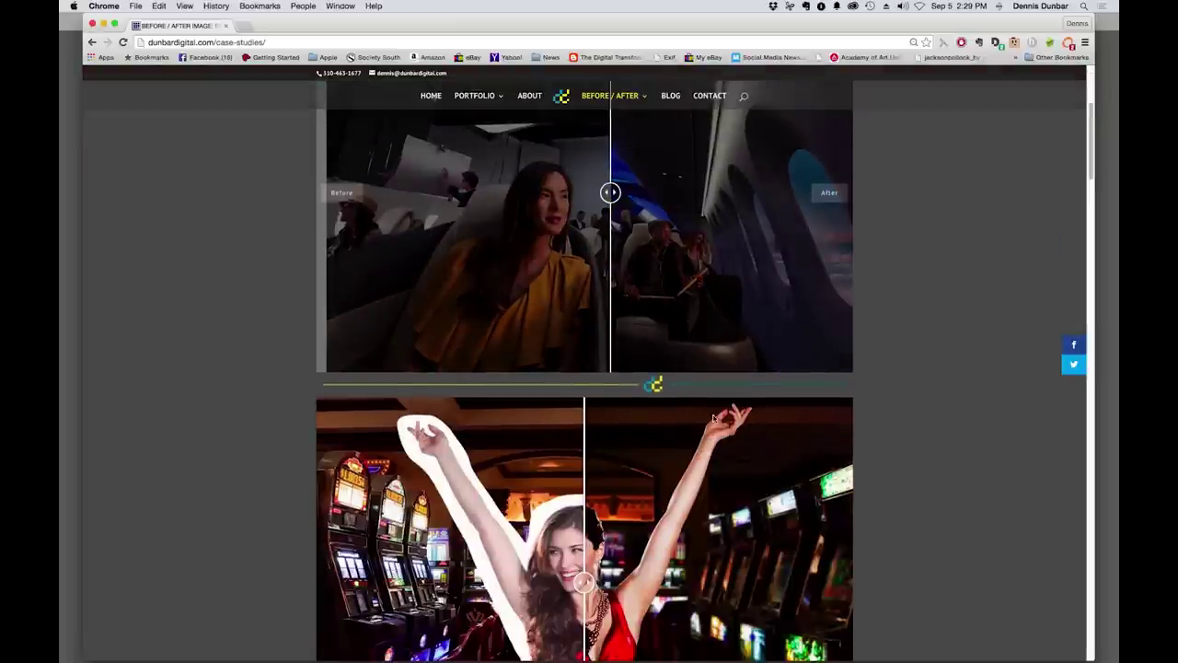
pyautogui.scroll(-1, 712, 419)
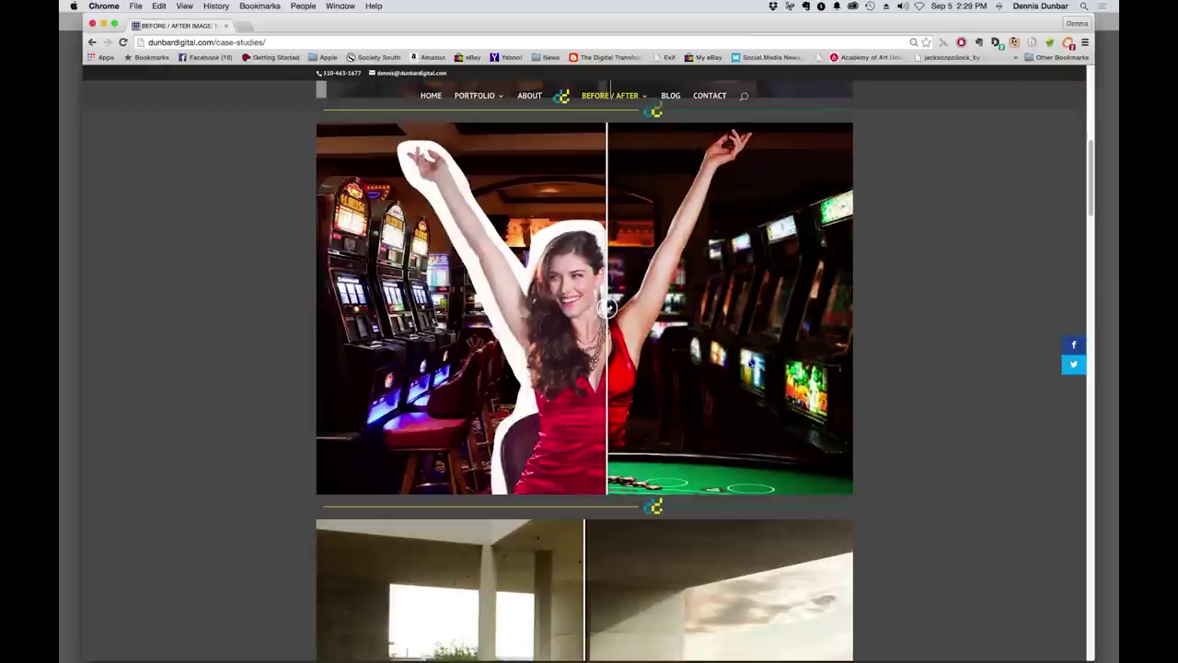
pyautogui.scroll(-5, 750, 363)
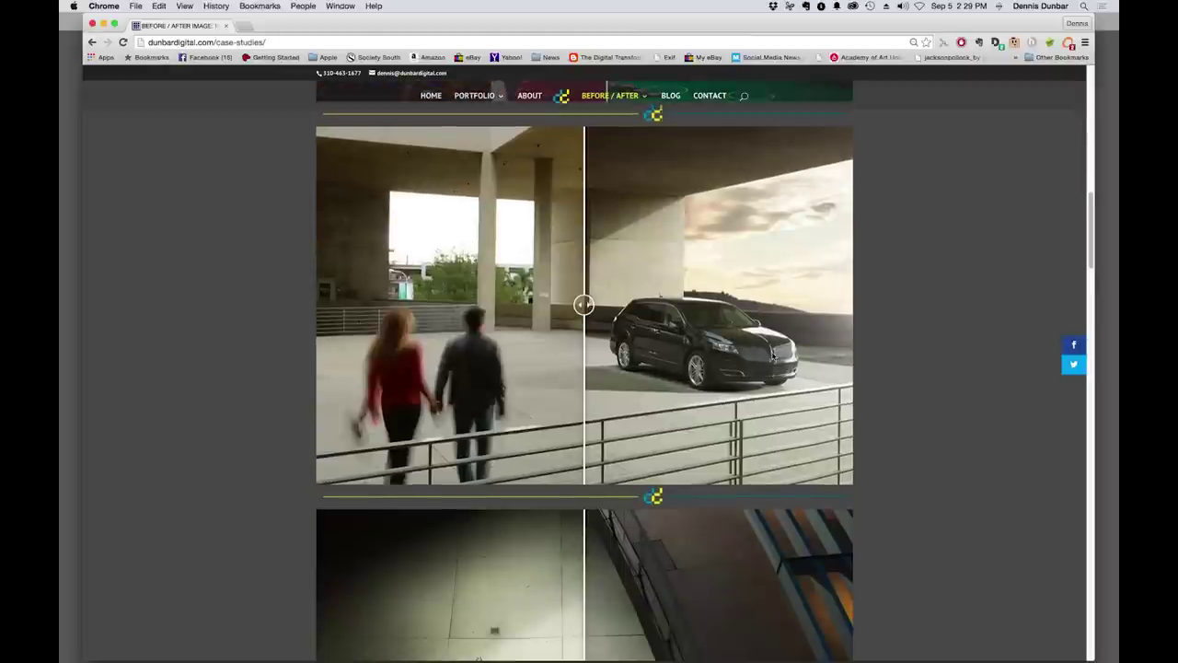
pyautogui.scroll(1, 744, 112)
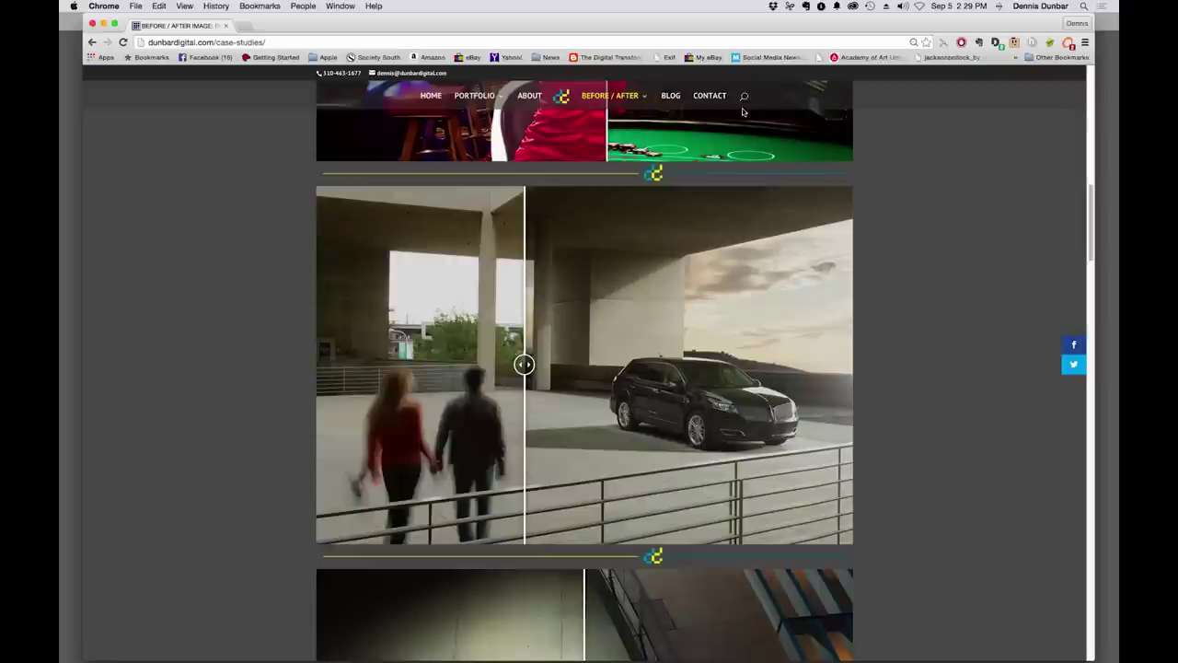
pyautogui.scroll(1, 743, 112)
pyautogui.click(670, 97)
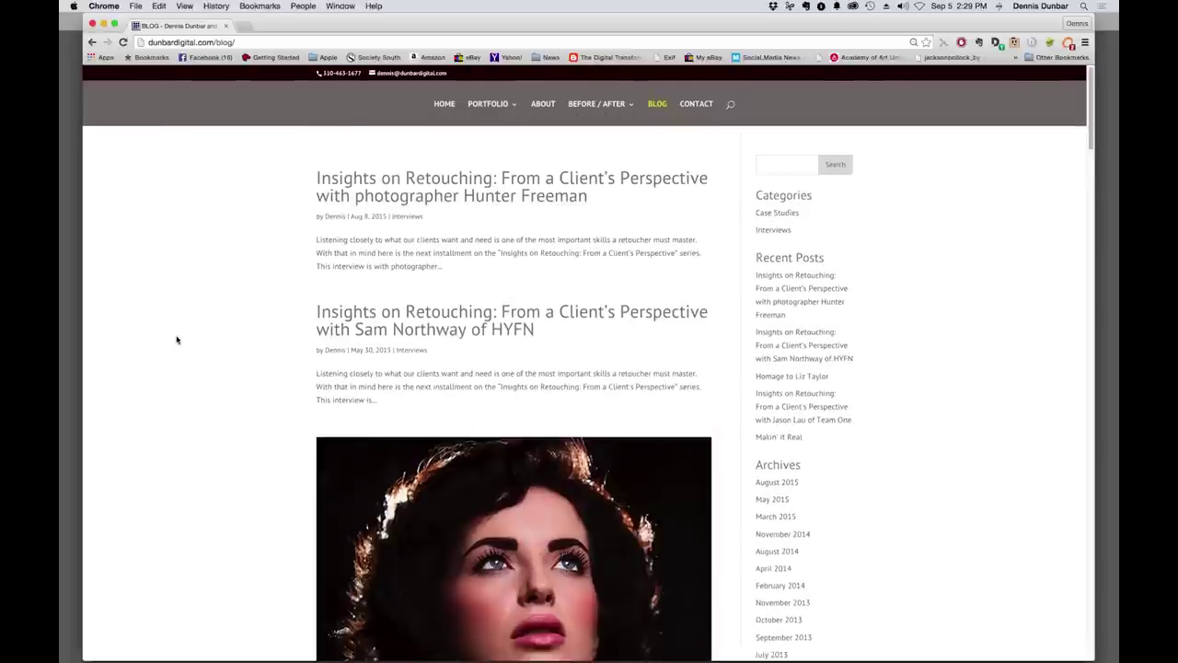
# Browse the blog list and open the latest 'Insights on Retouching: From a Client's Perspective' post
pyautogui.scroll(-1, 177, 340)
pyautogui.scroll(-2, 176, 340)
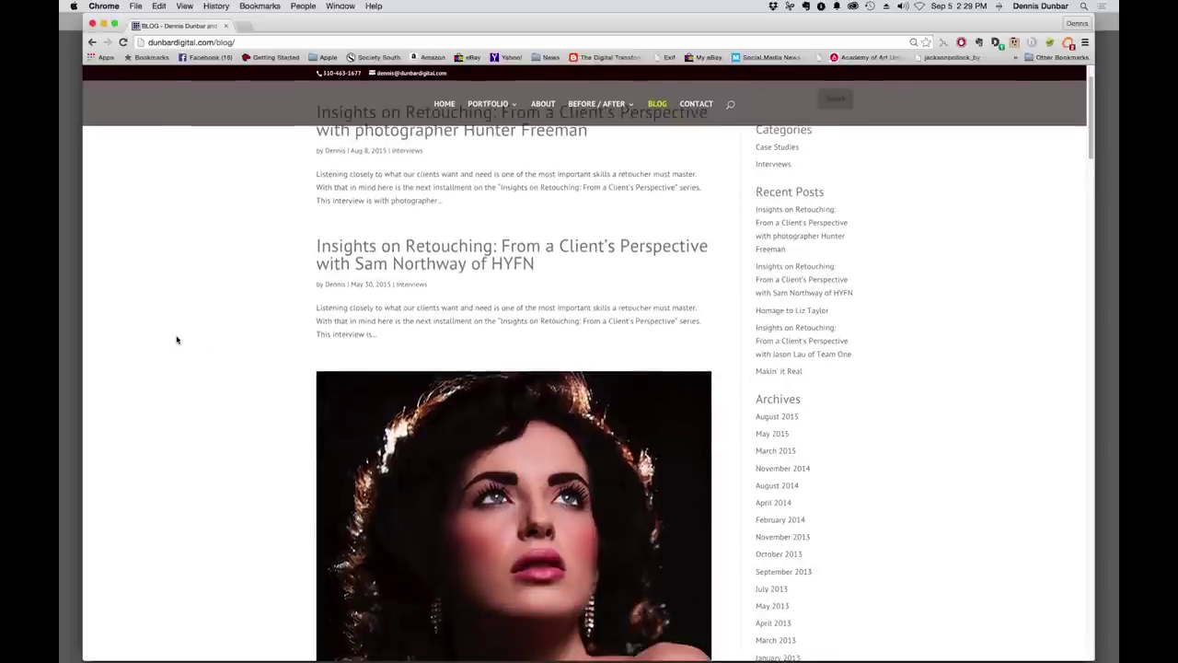
pyautogui.scroll(-2, 176, 340)
pyautogui.scroll(2, 177, 339)
pyautogui.scroll(2, 177, 340)
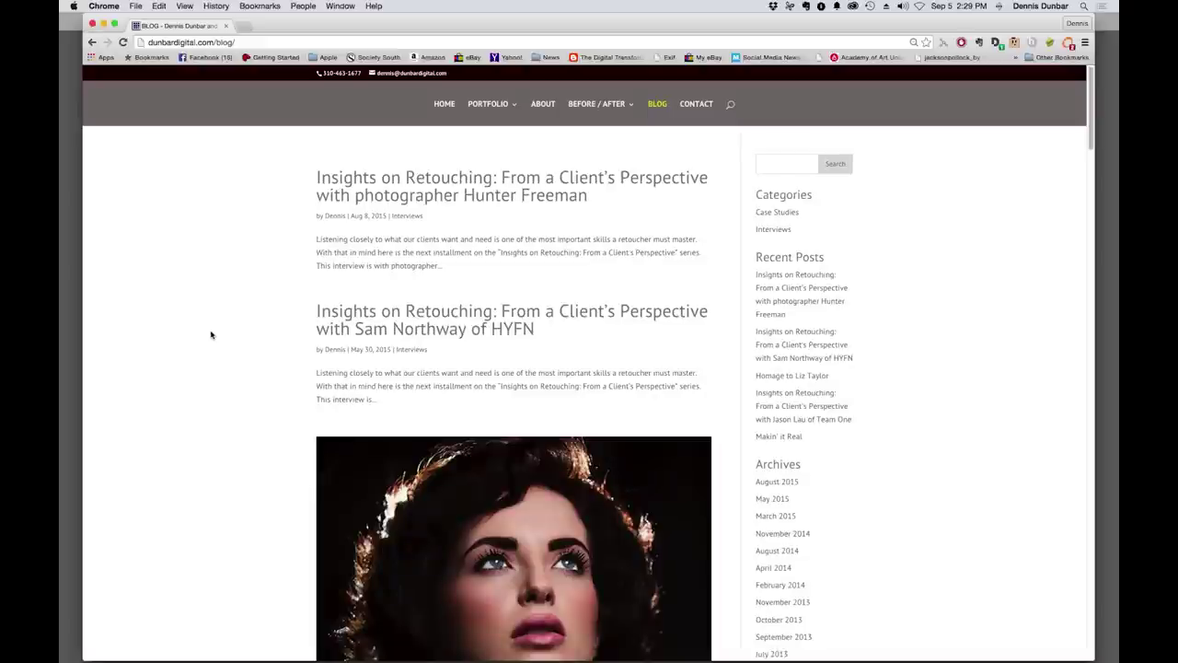
pyautogui.scroll(-1, 211, 335)
pyautogui.scroll(-5, 211, 335)
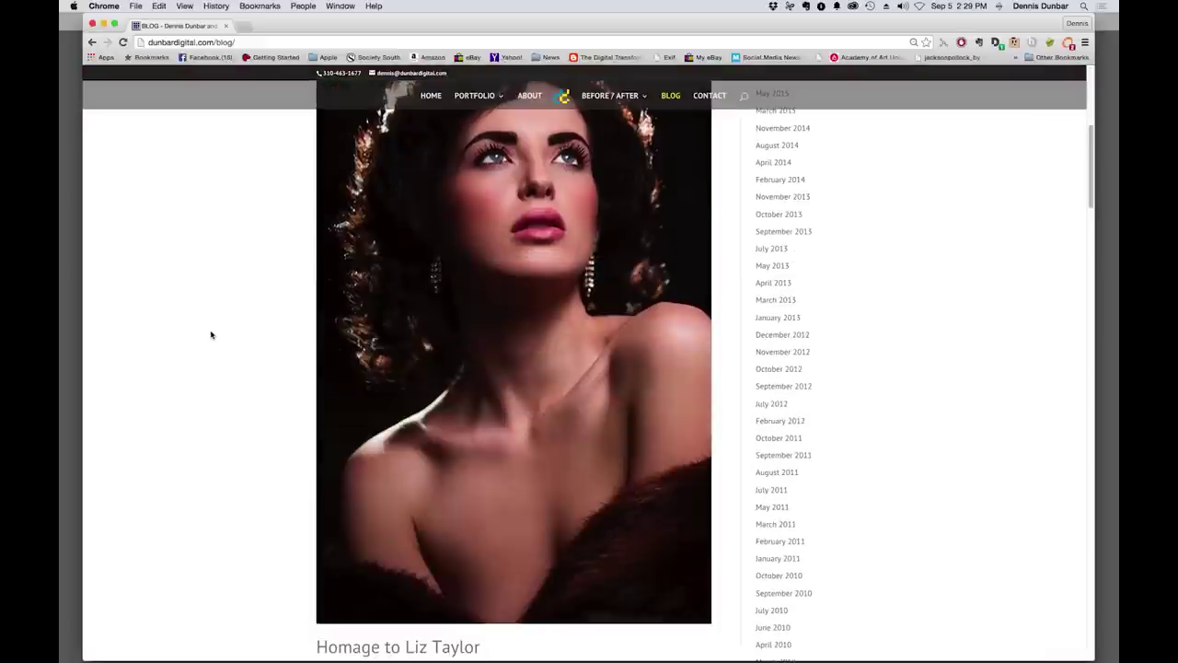
pyautogui.scroll(-6, 211, 335)
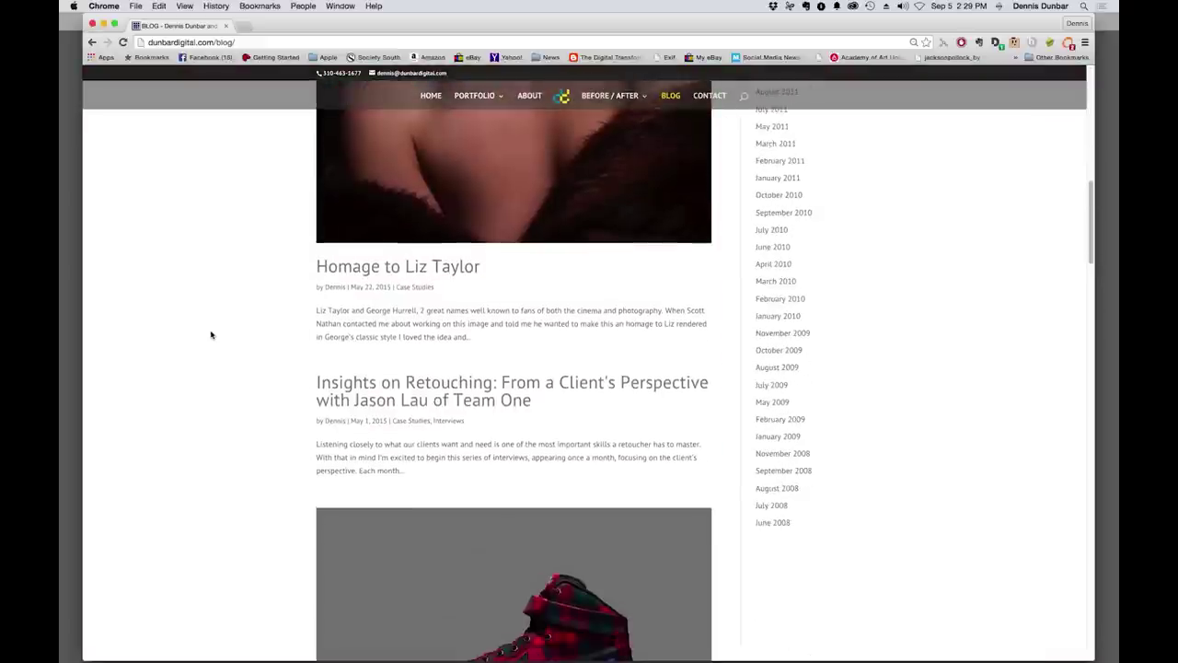
pyautogui.scroll(-1, 211, 335)
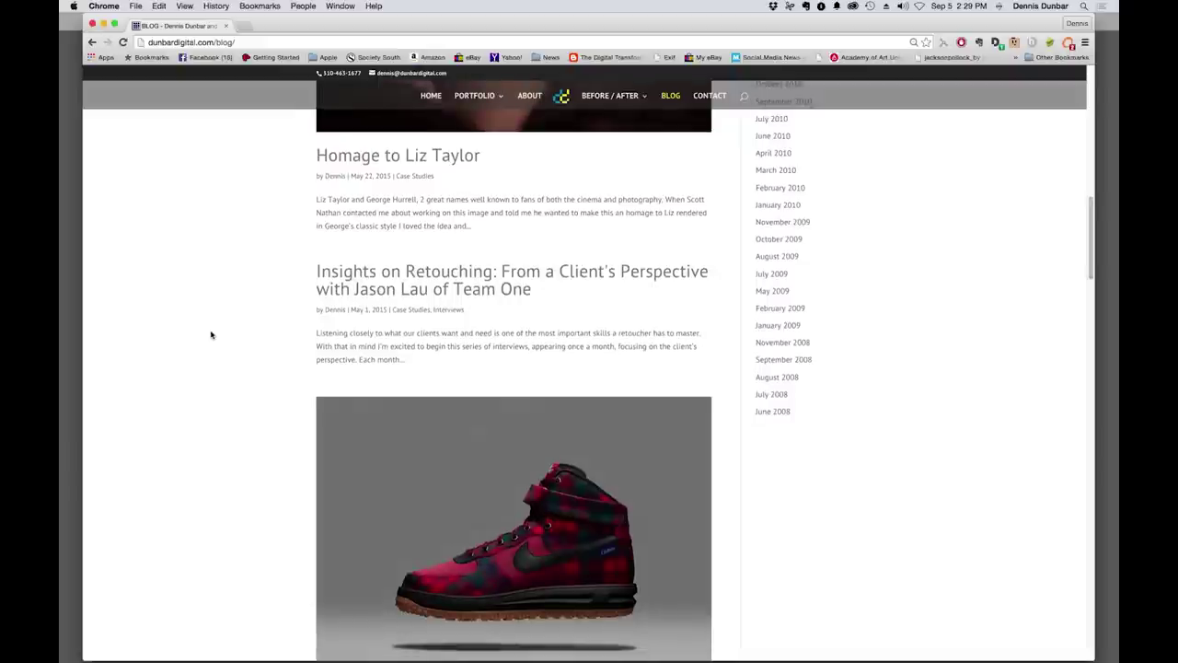
pyautogui.scroll(10, 210, 335)
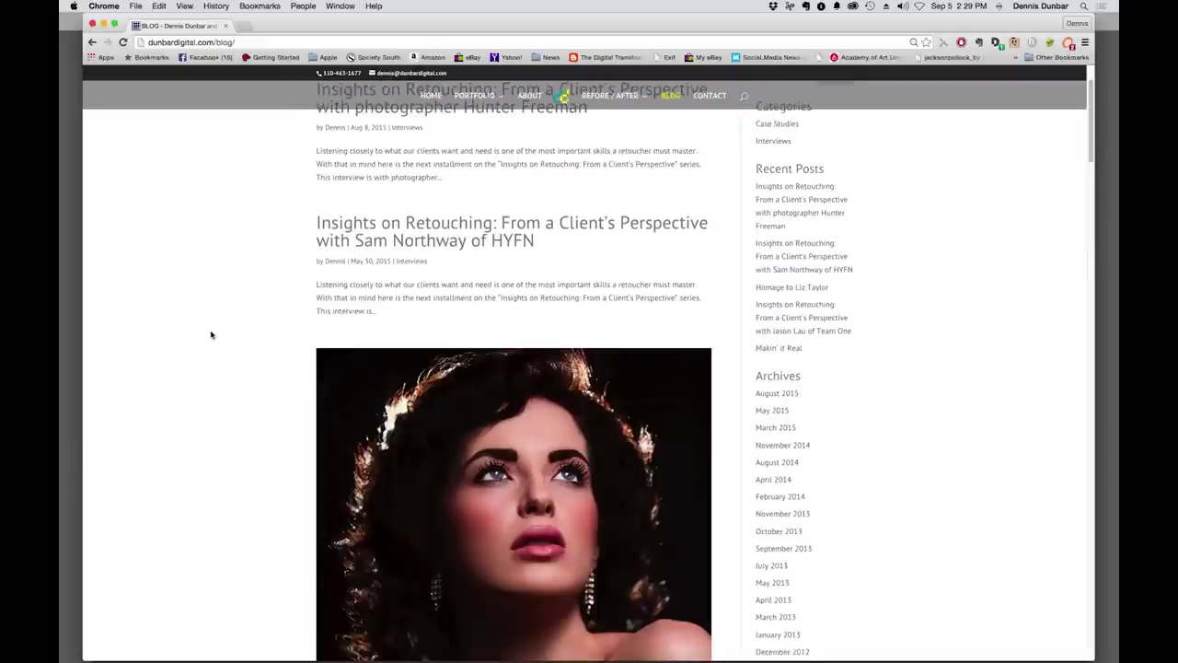
pyautogui.click(525, 178)
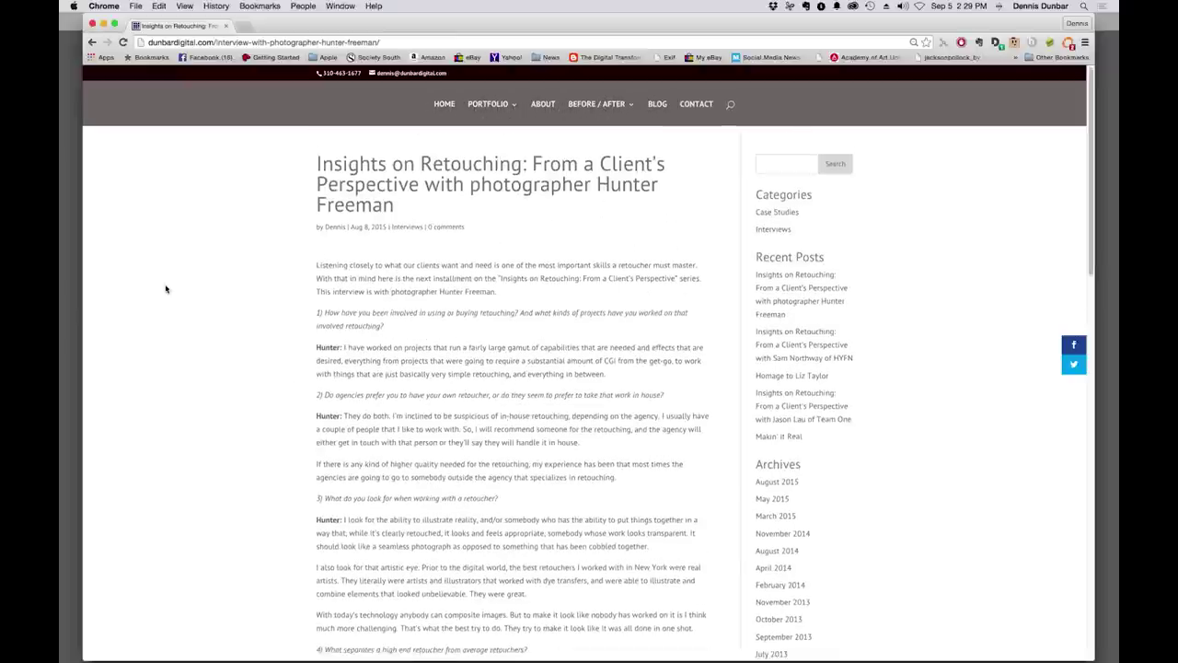
pyautogui.scroll(-2, 166, 289)
# Read the interview article down to the comments, then go to the CONTACT page
pyautogui.scroll(-1, 165, 289)
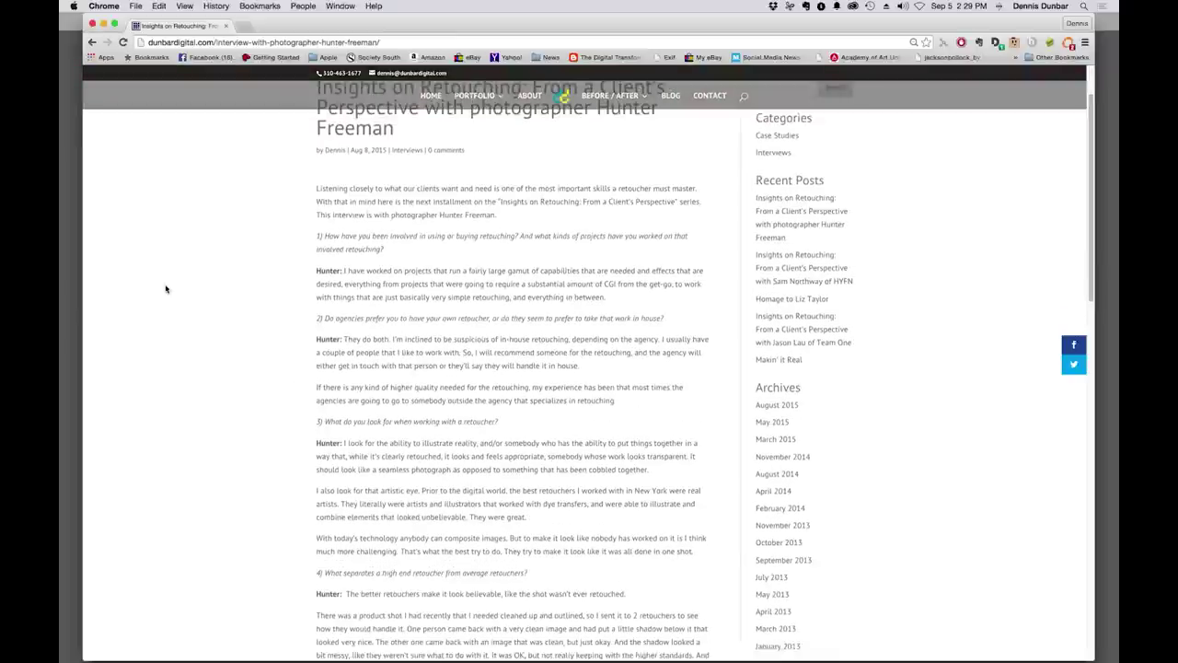
pyautogui.scroll(-2, 166, 289)
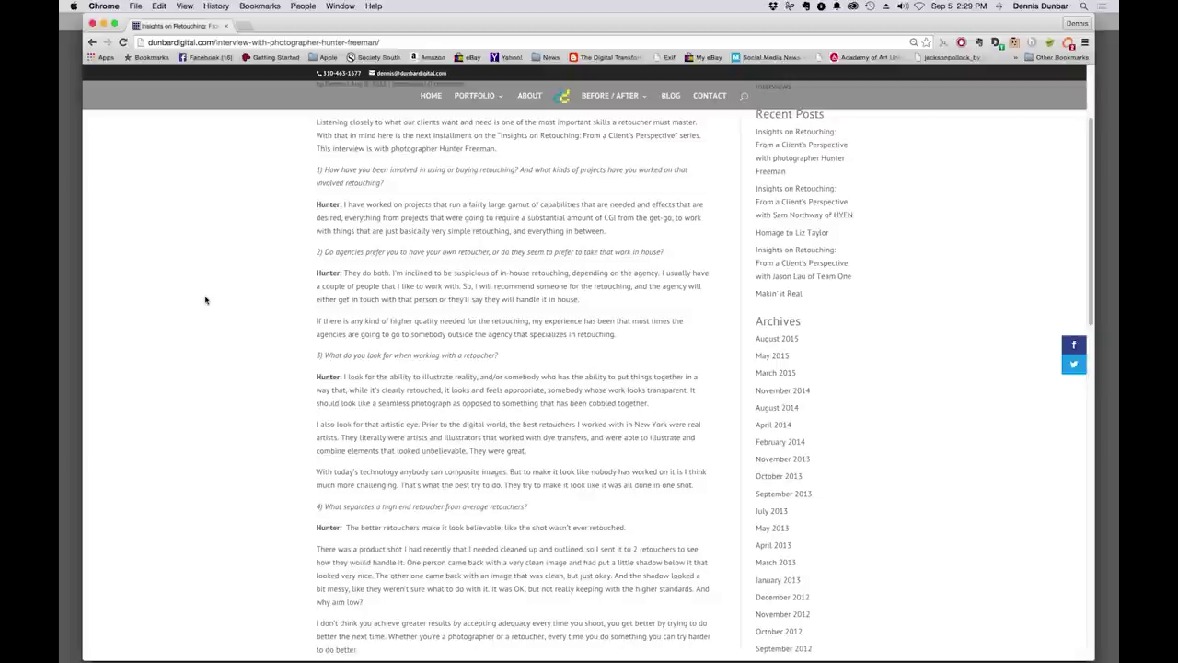
pyautogui.scroll(-1, 205, 300)
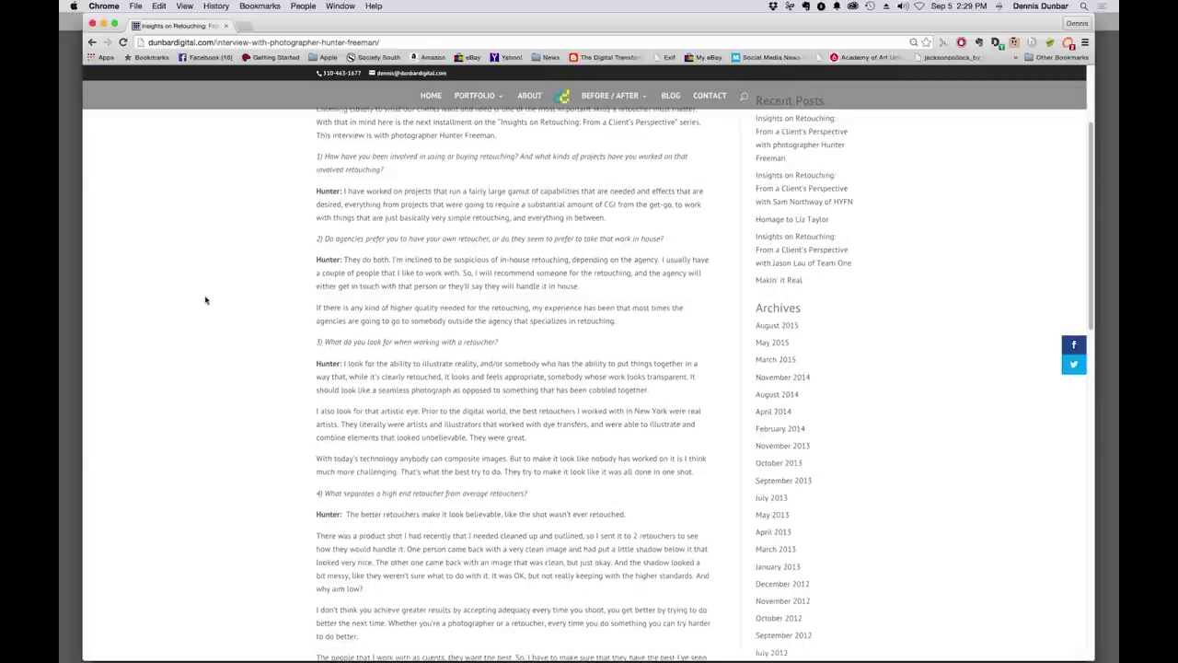
pyautogui.scroll(-2, 206, 299)
pyautogui.scroll(-10, 205, 300)
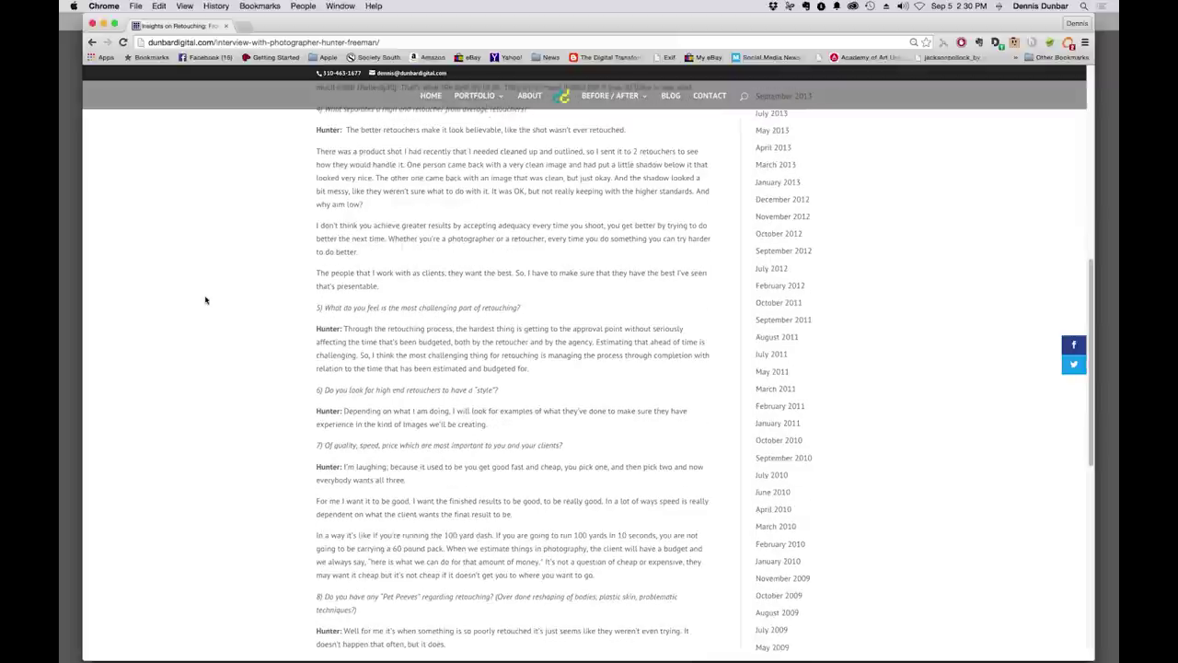
pyautogui.scroll(-4, 206, 299)
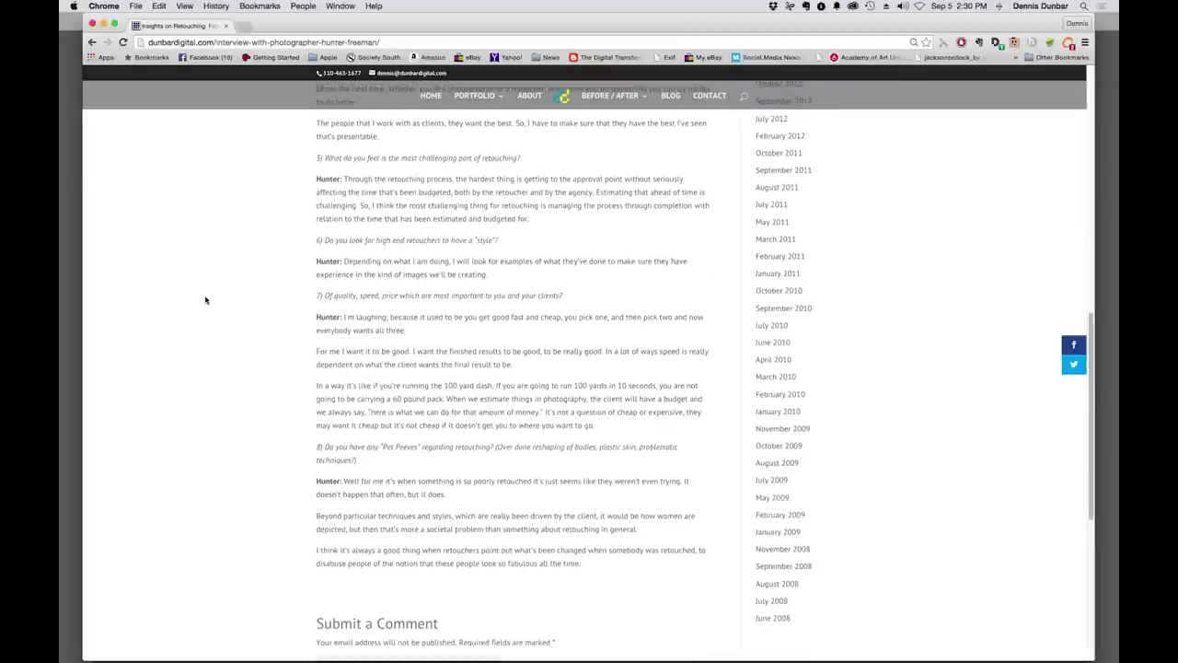
pyautogui.scroll(8, 206, 299)
pyautogui.scroll(12, 205, 299)
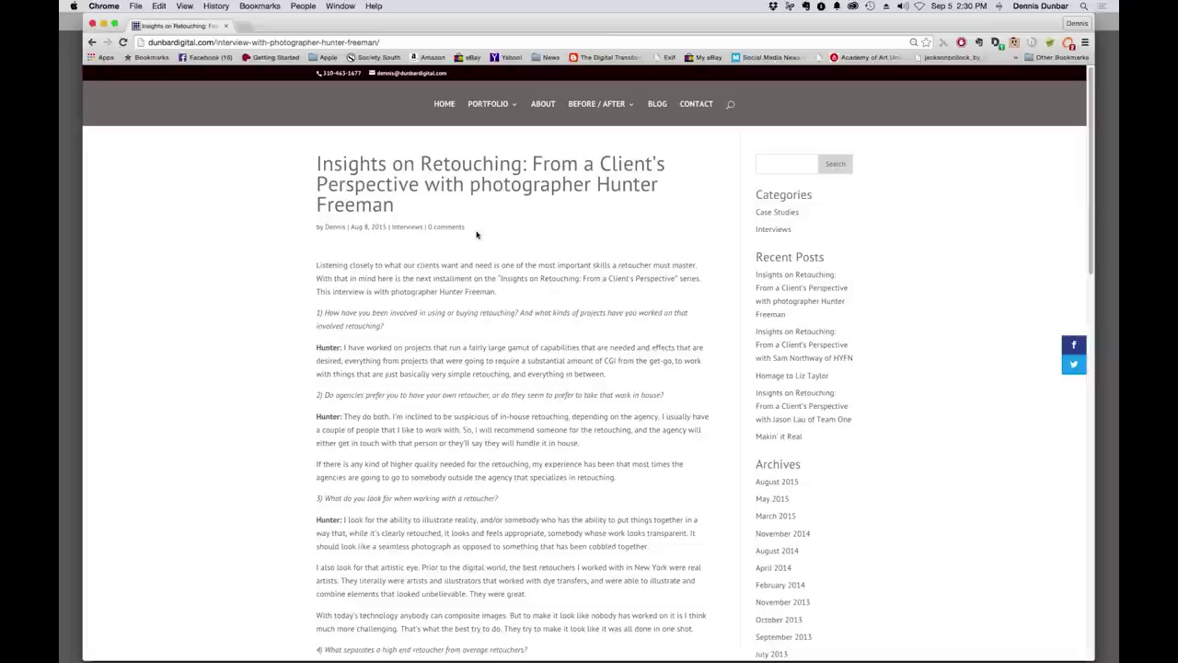
pyautogui.click(695, 105)
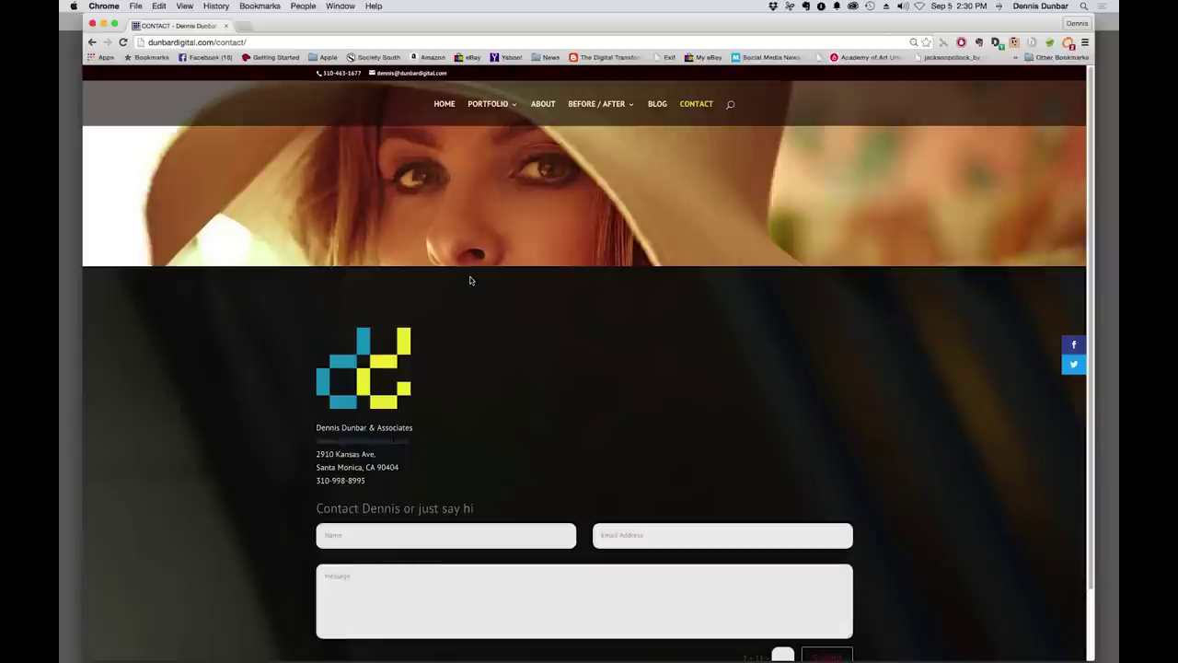
# Go back to HOME and jump down to the eight portfolio category tiles and bio
pyautogui.click(445, 104)
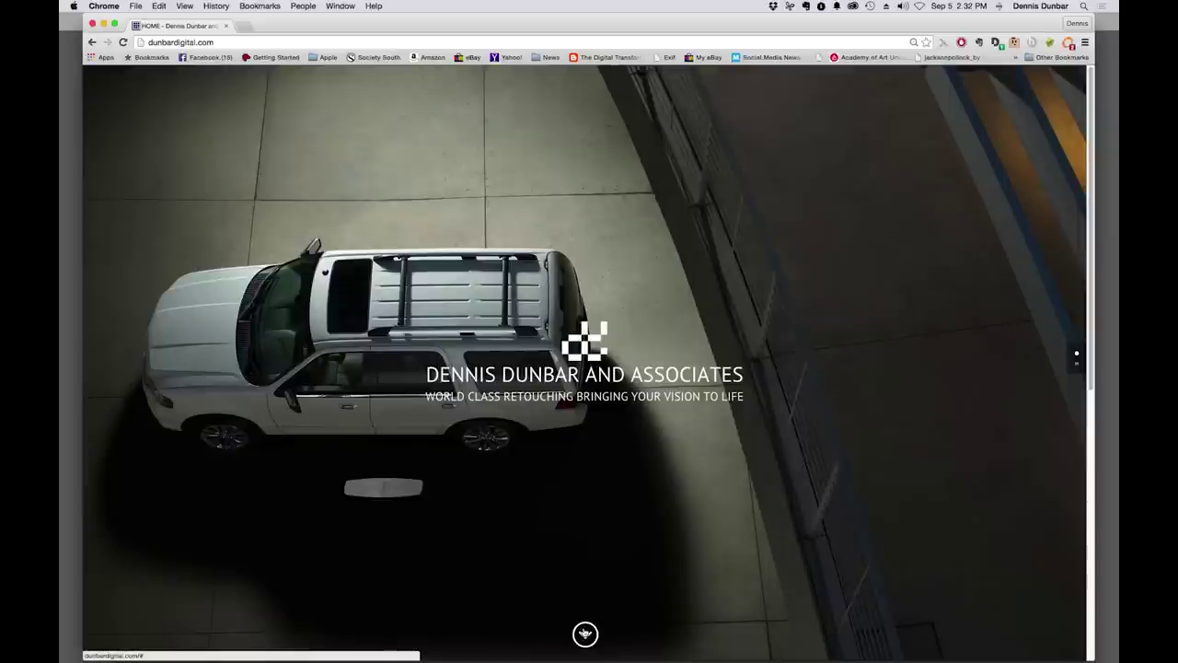
pyautogui.click(585, 633)
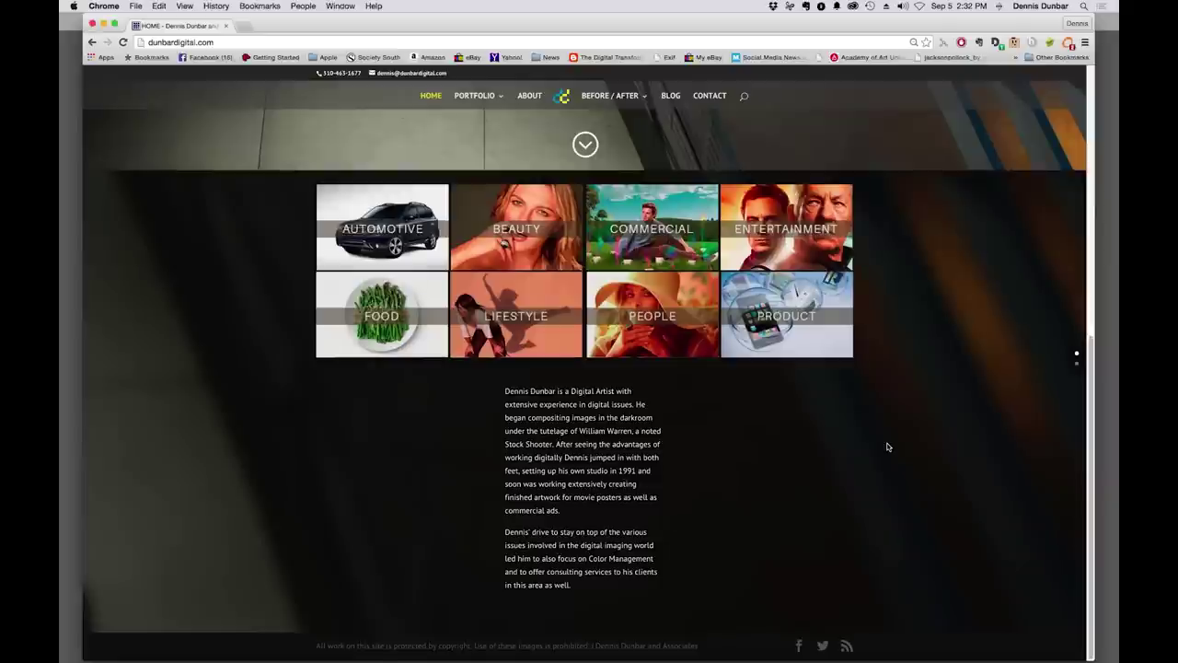